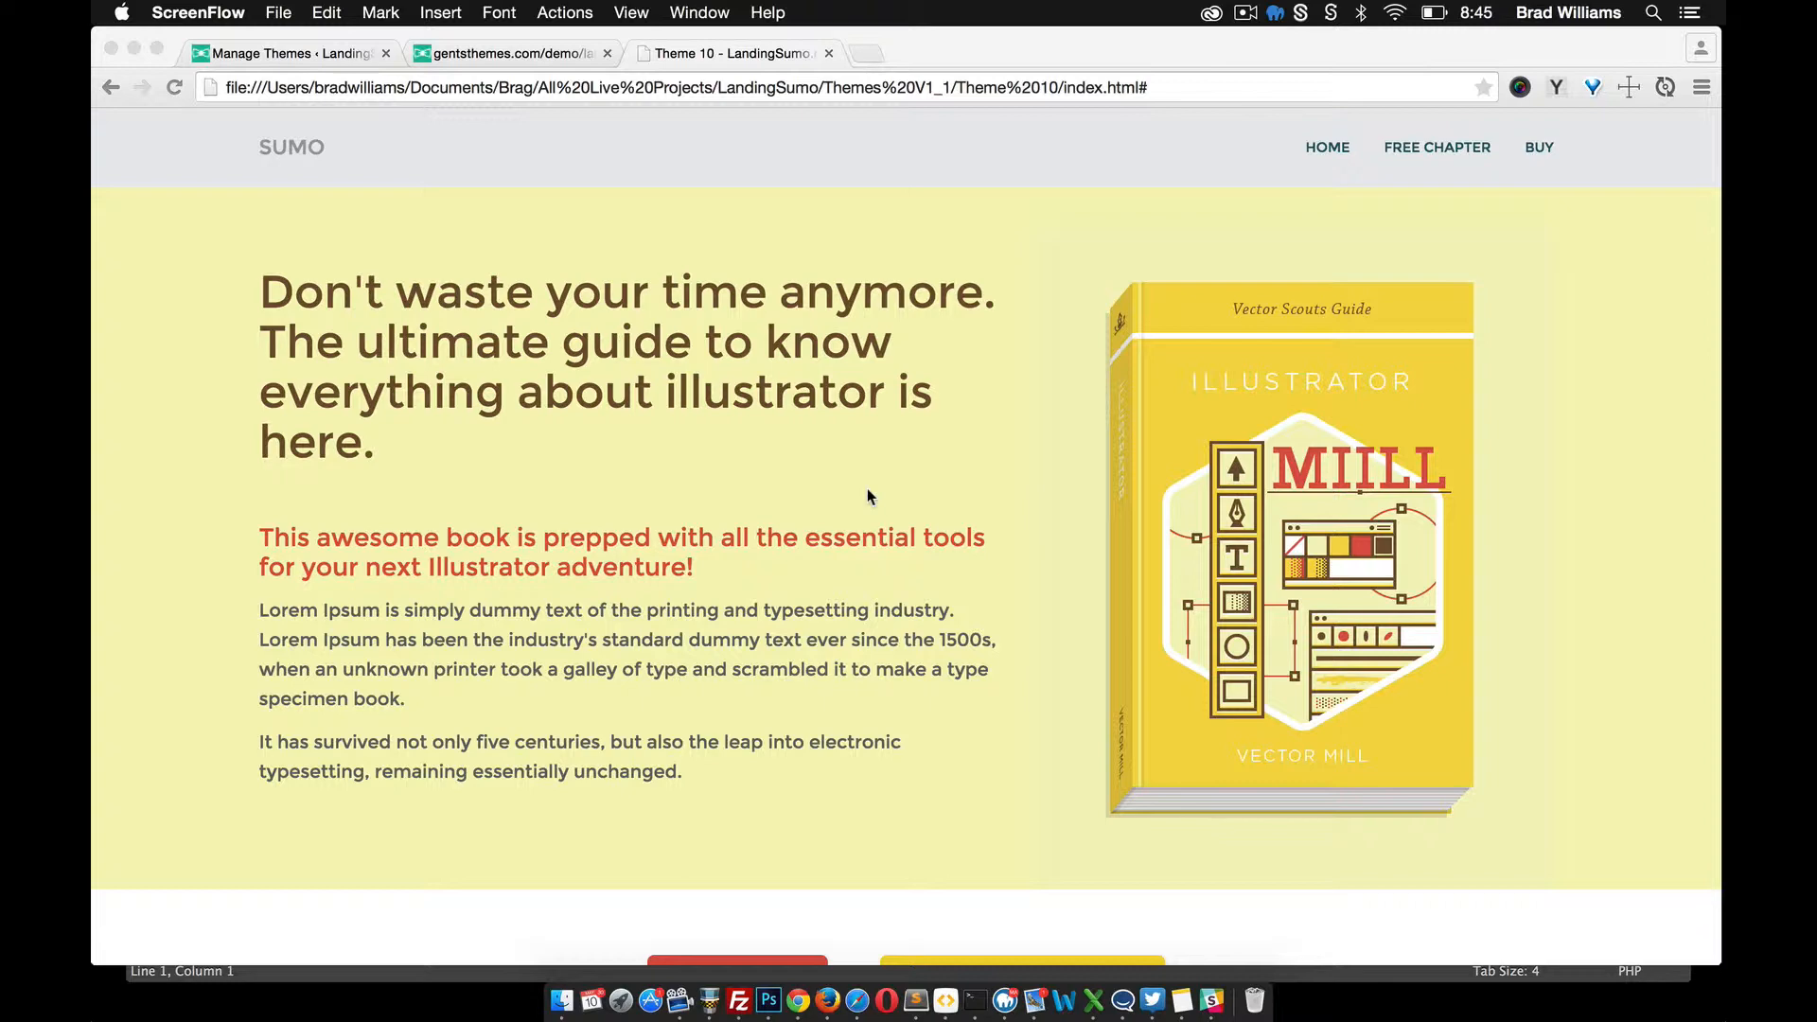
Step: Look through the Theme 10 HTML template from its hero section down to the pricing area and back
scroll(900, 519, "down", 10)
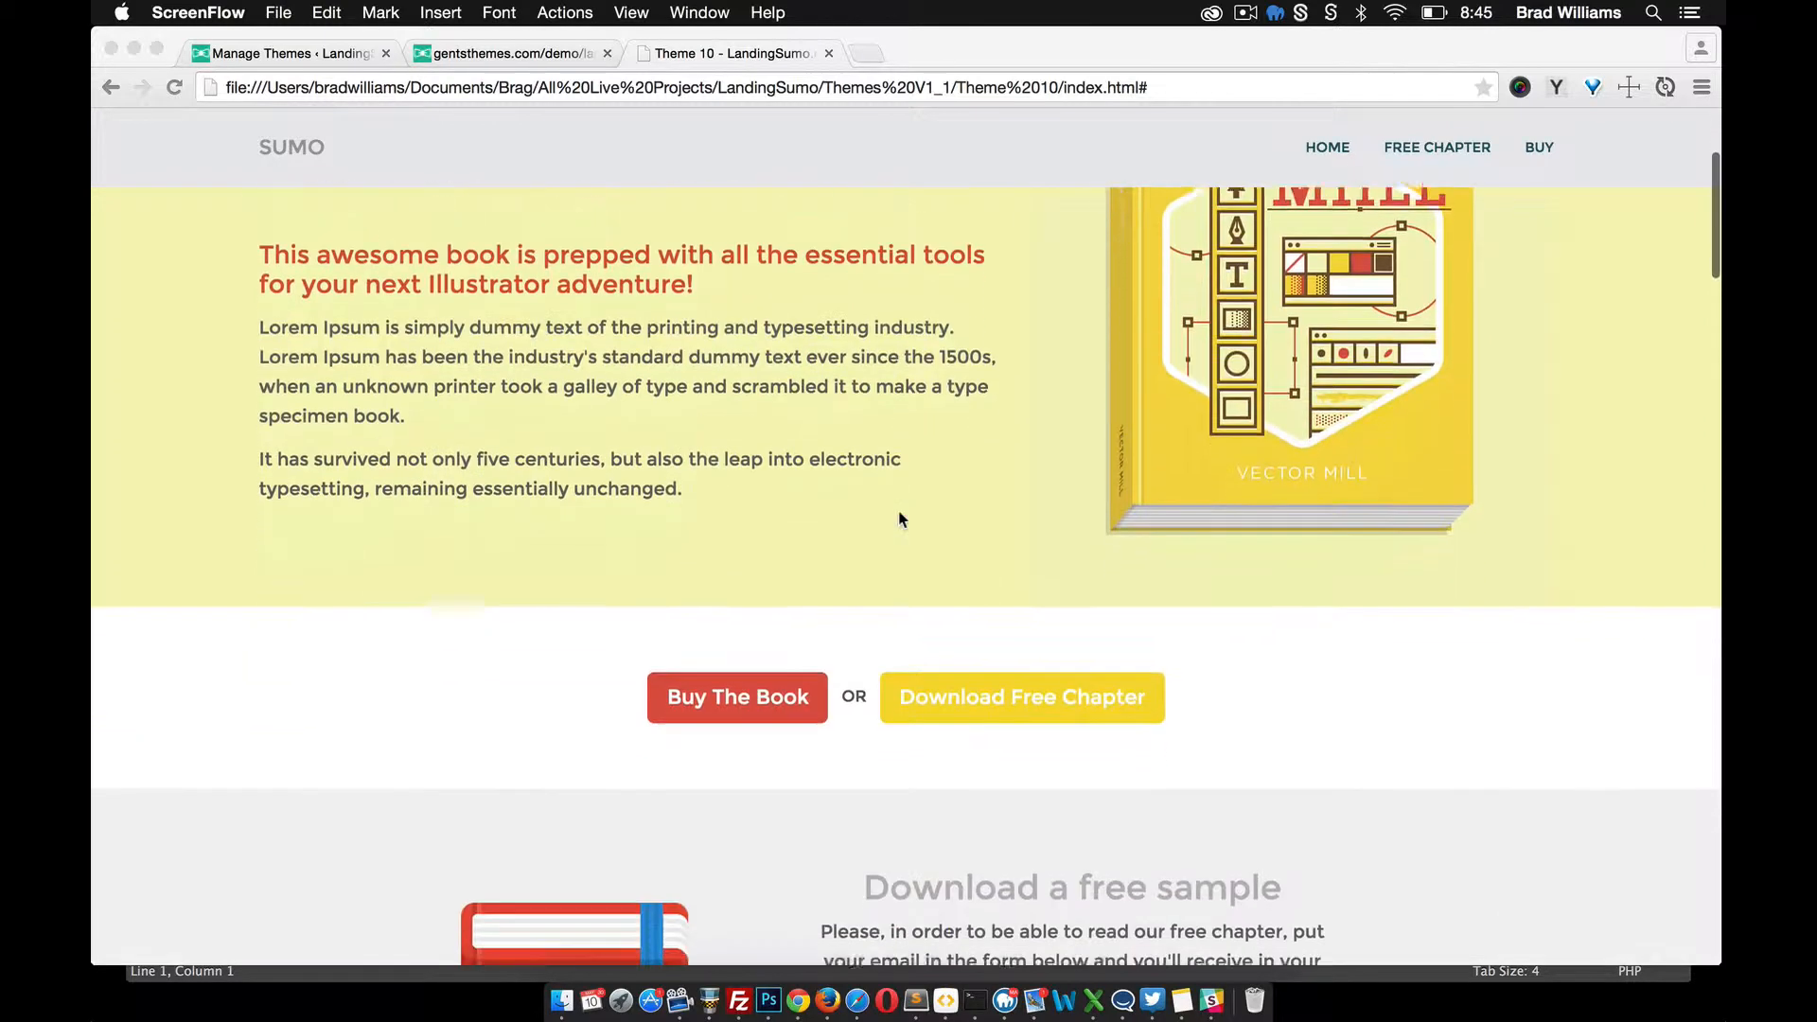
scroll(899, 519, "down", 10)
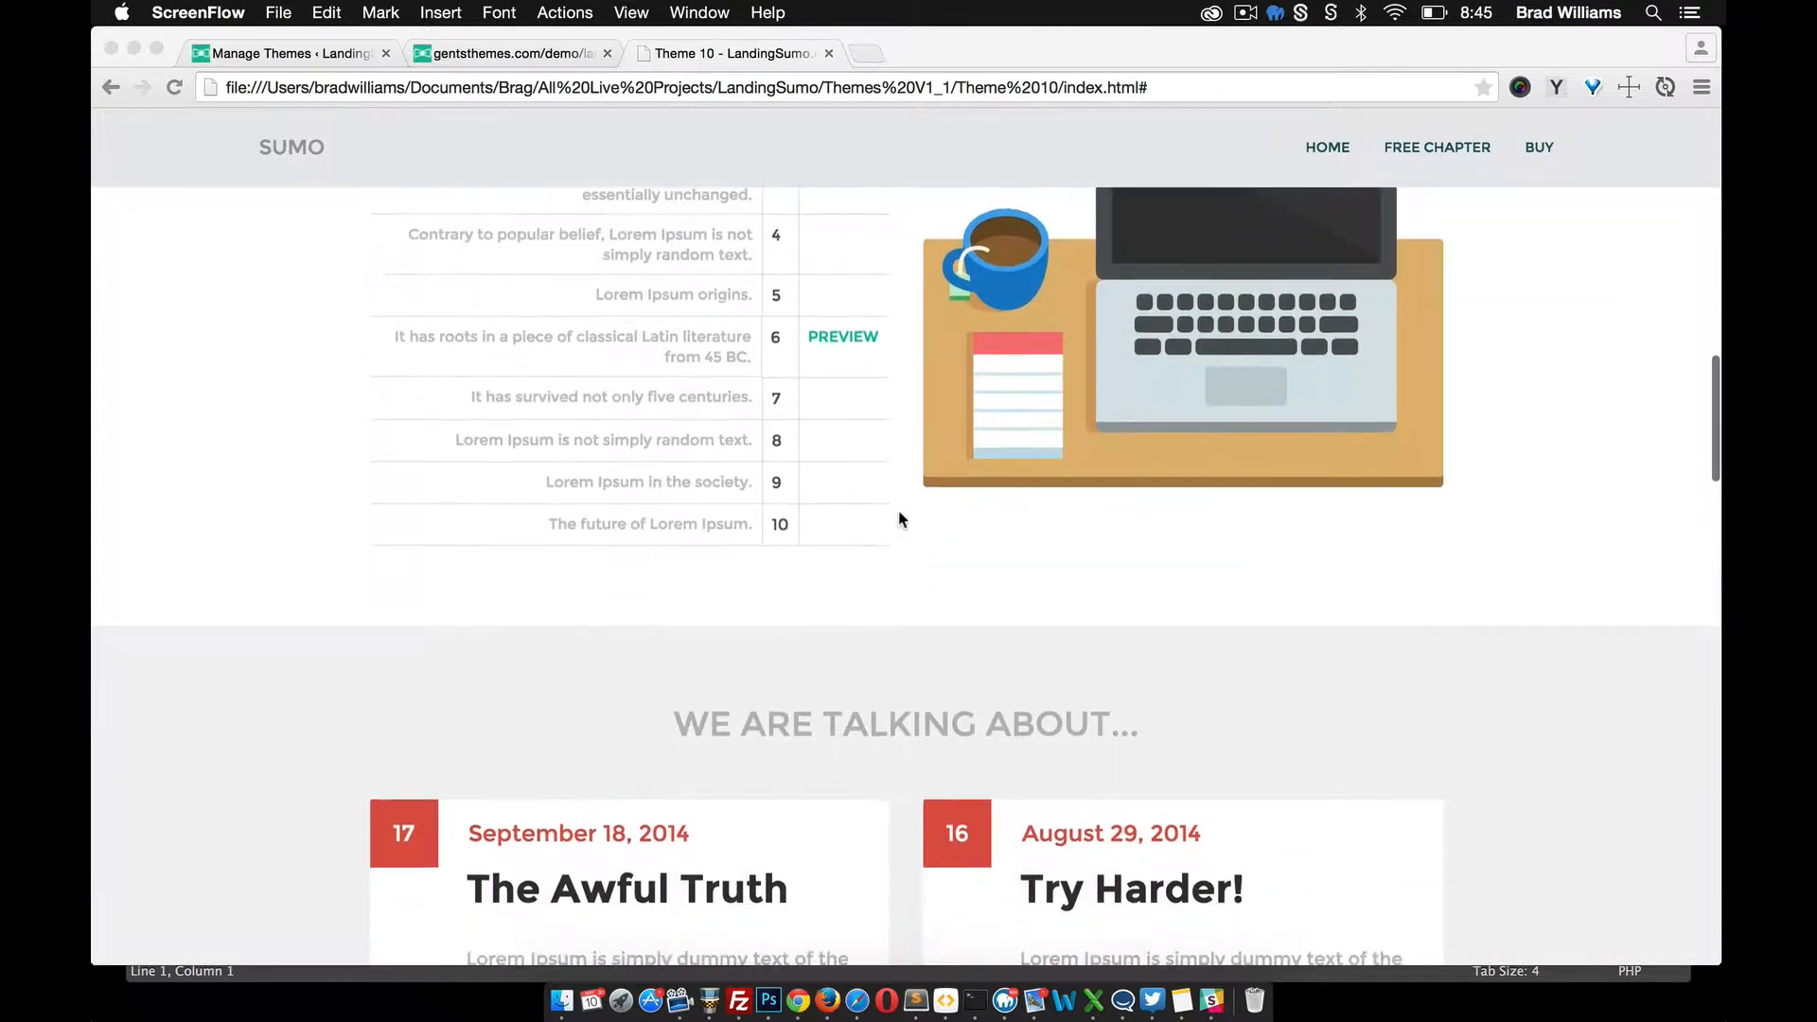
scroll(899, 519, "down", 10)
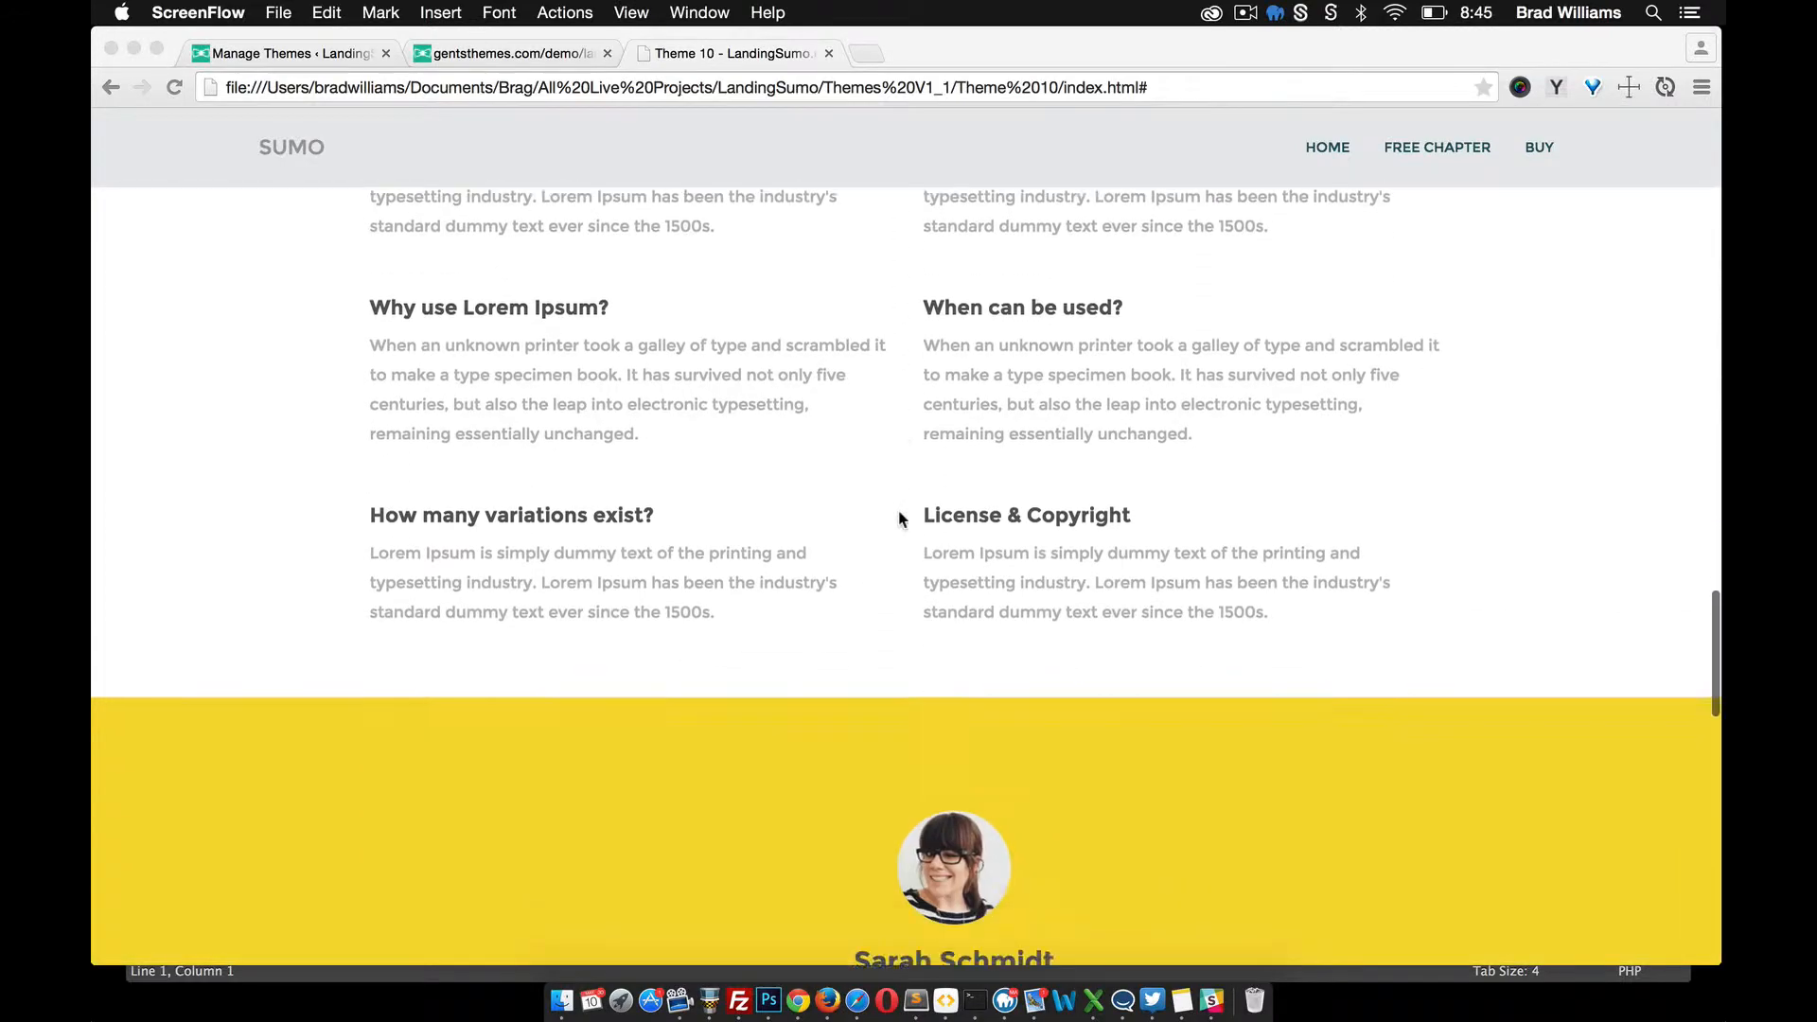
scroll(899, 519, "down", 5)
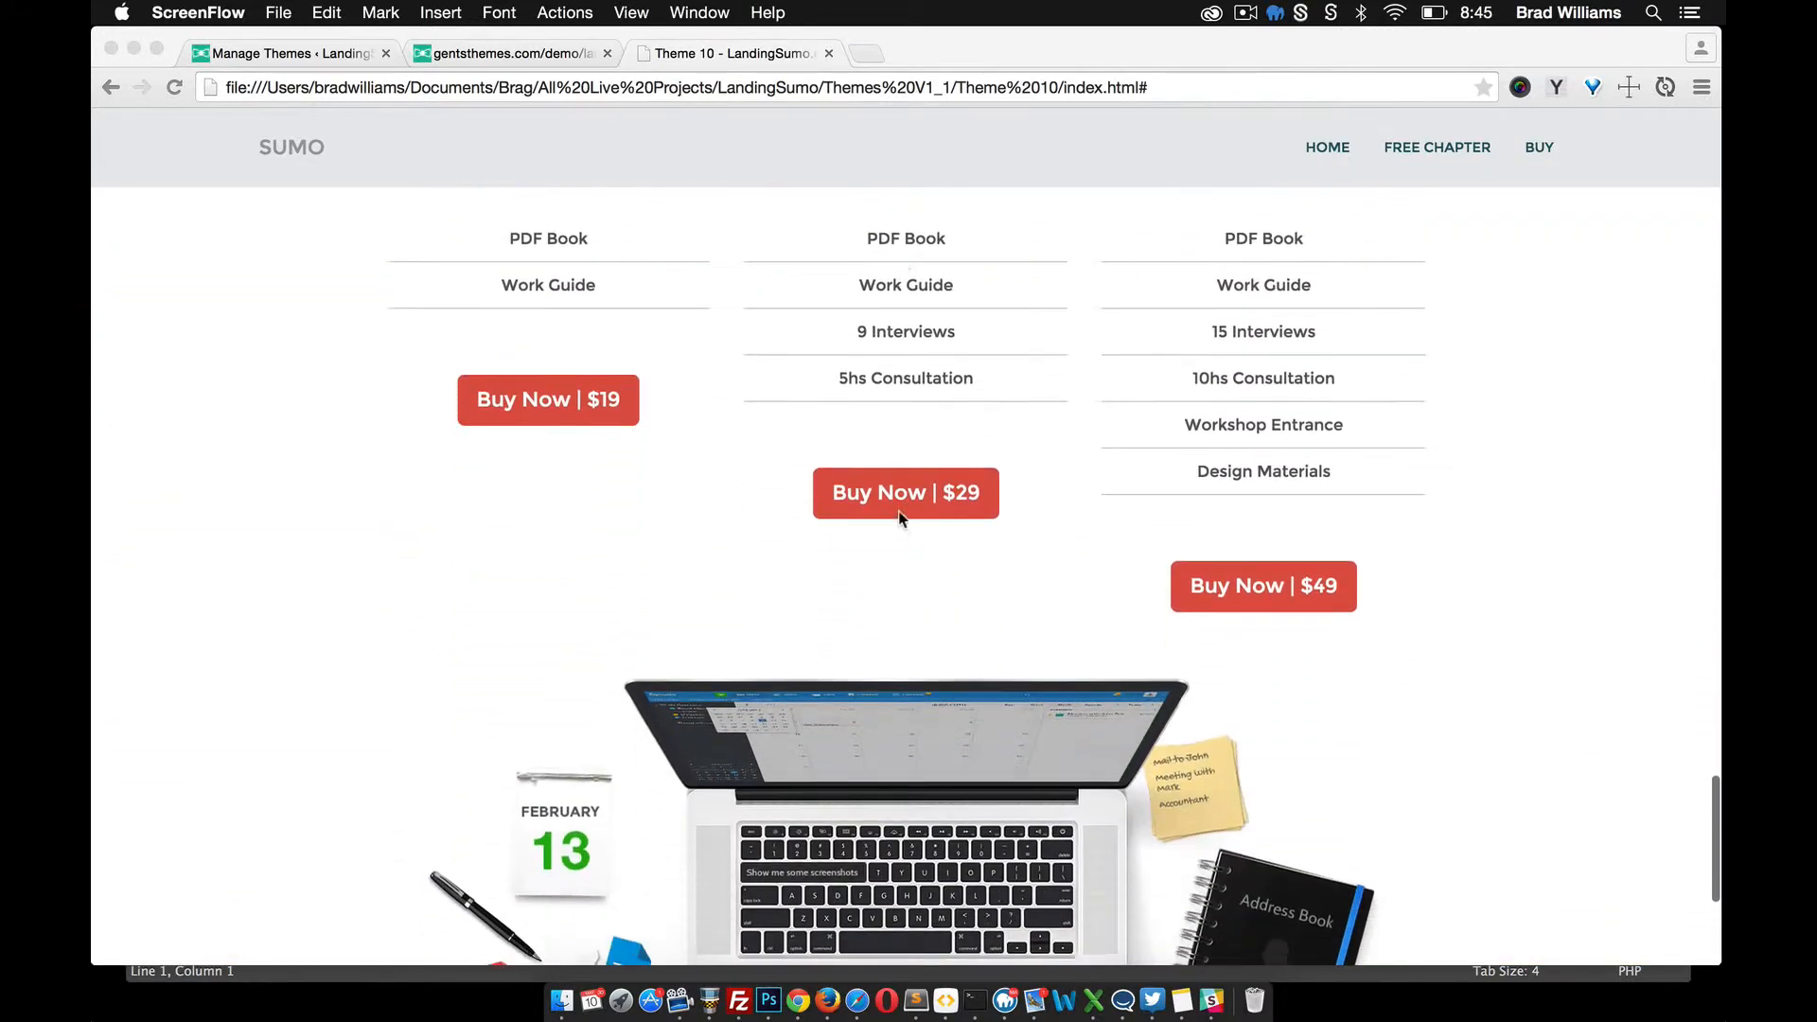
scroll(899, 519, "up", 10)
scroll(899, 518, "up", 15)
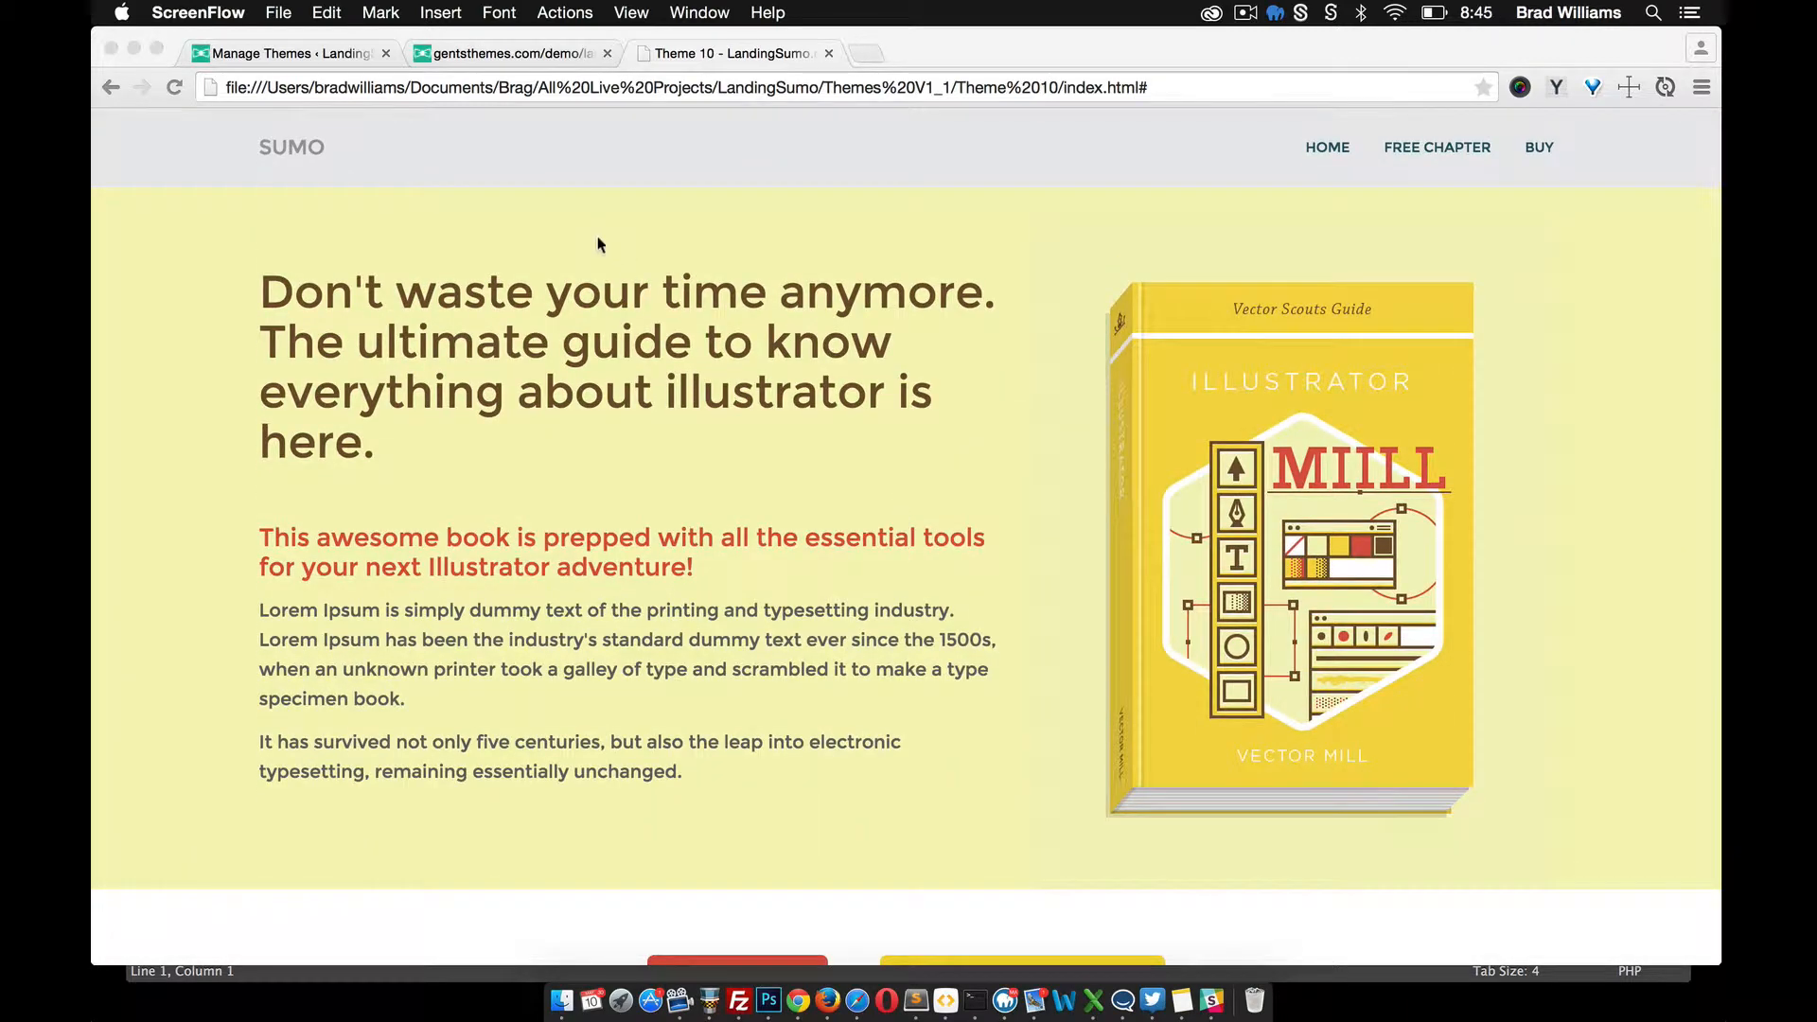
Step: Activate the LandingSumoWP 10 theme on the WordPress site
left_click(330, 58)
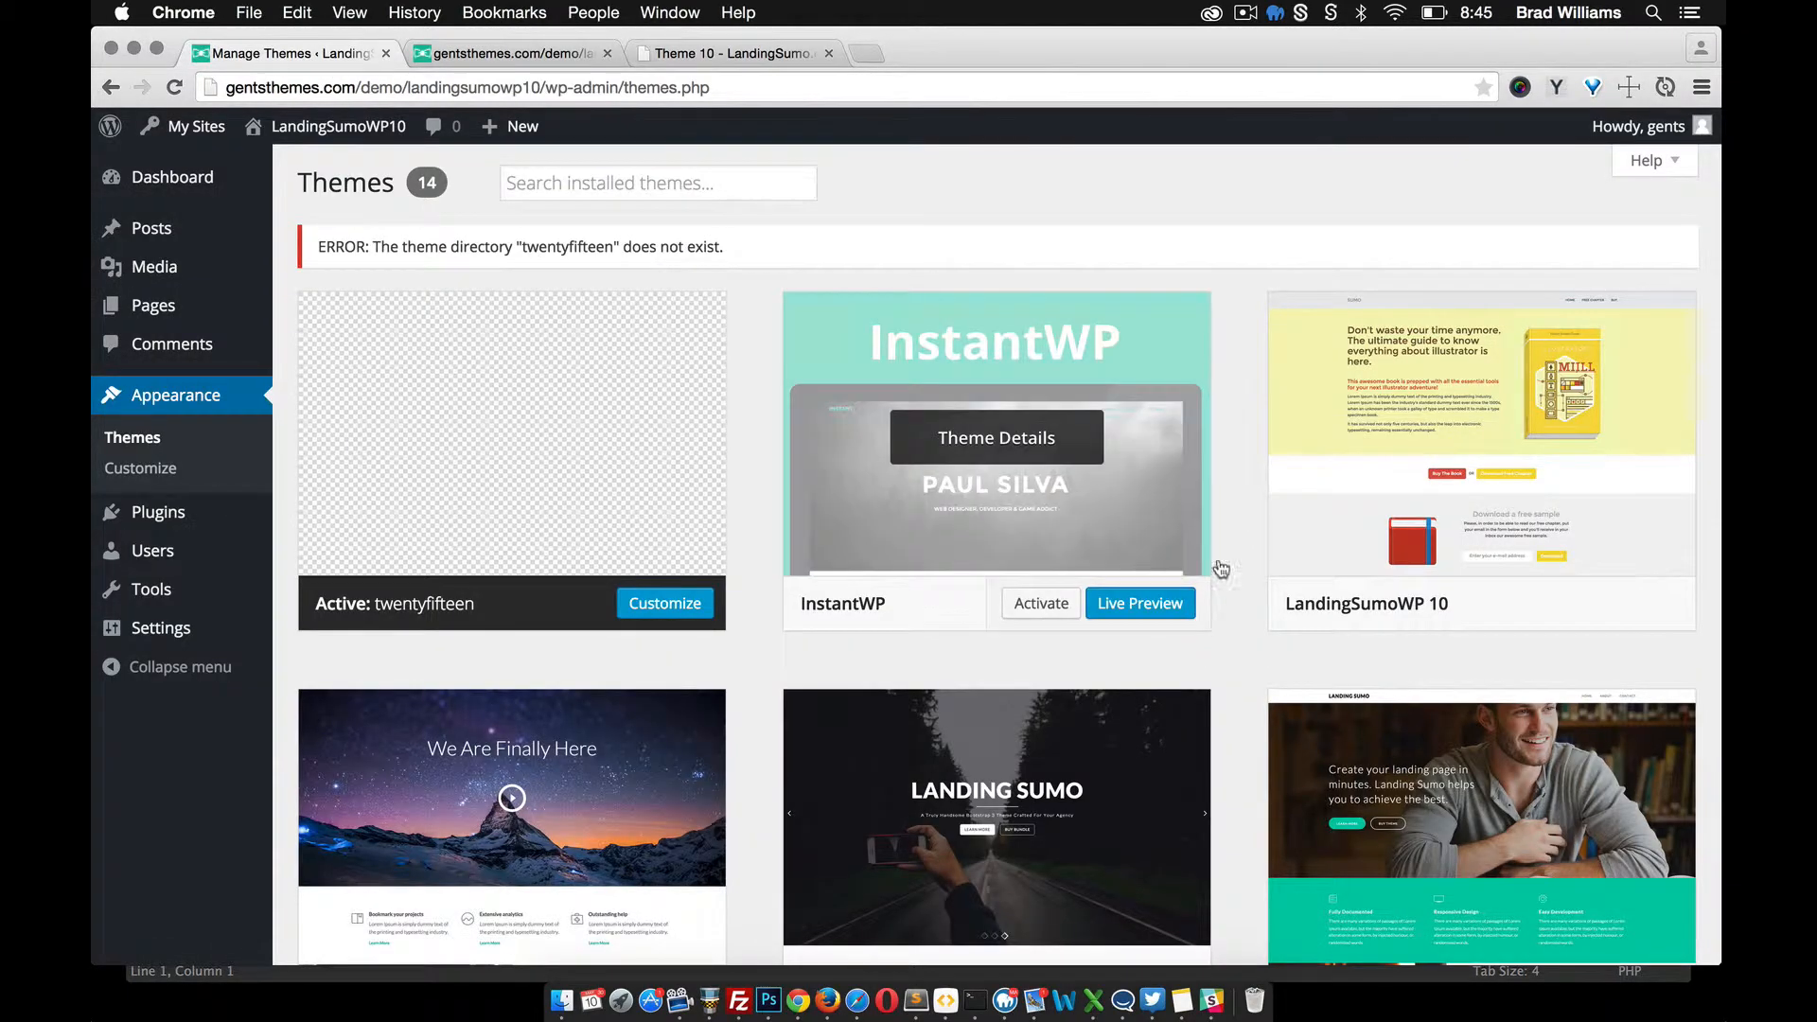
mouse_move(1436, 572)
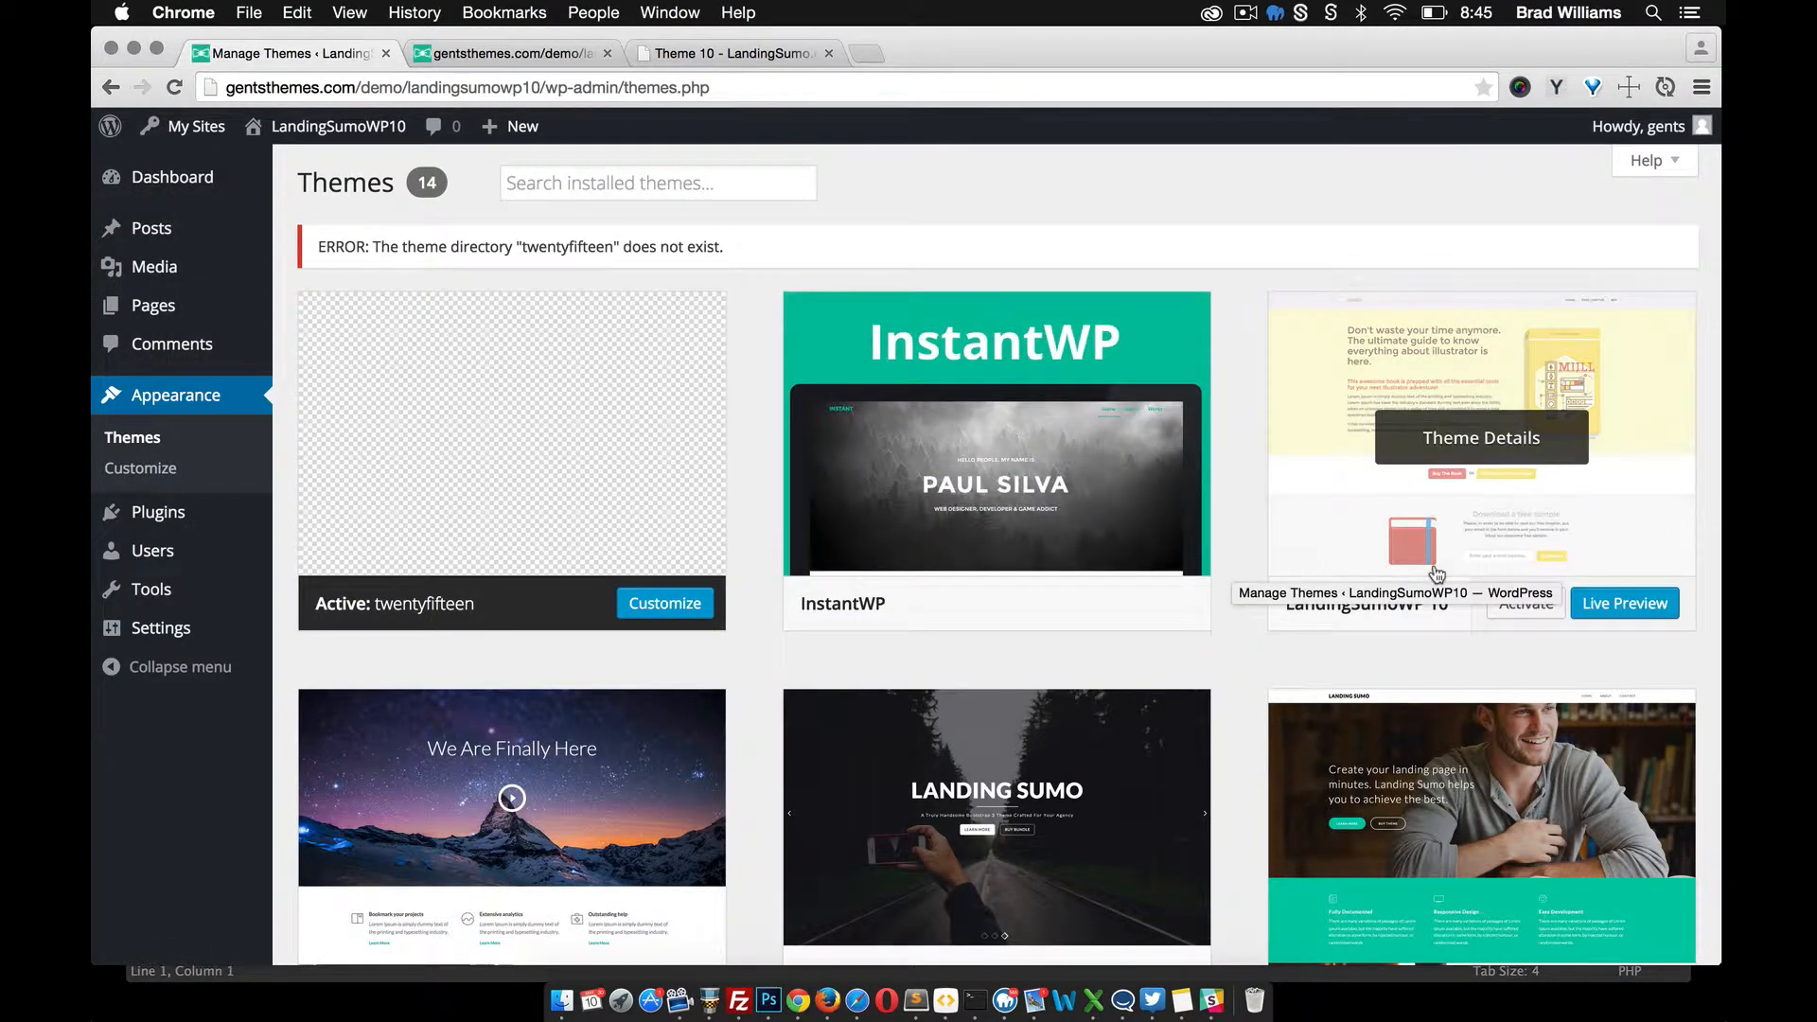
left_click(1527, 614)
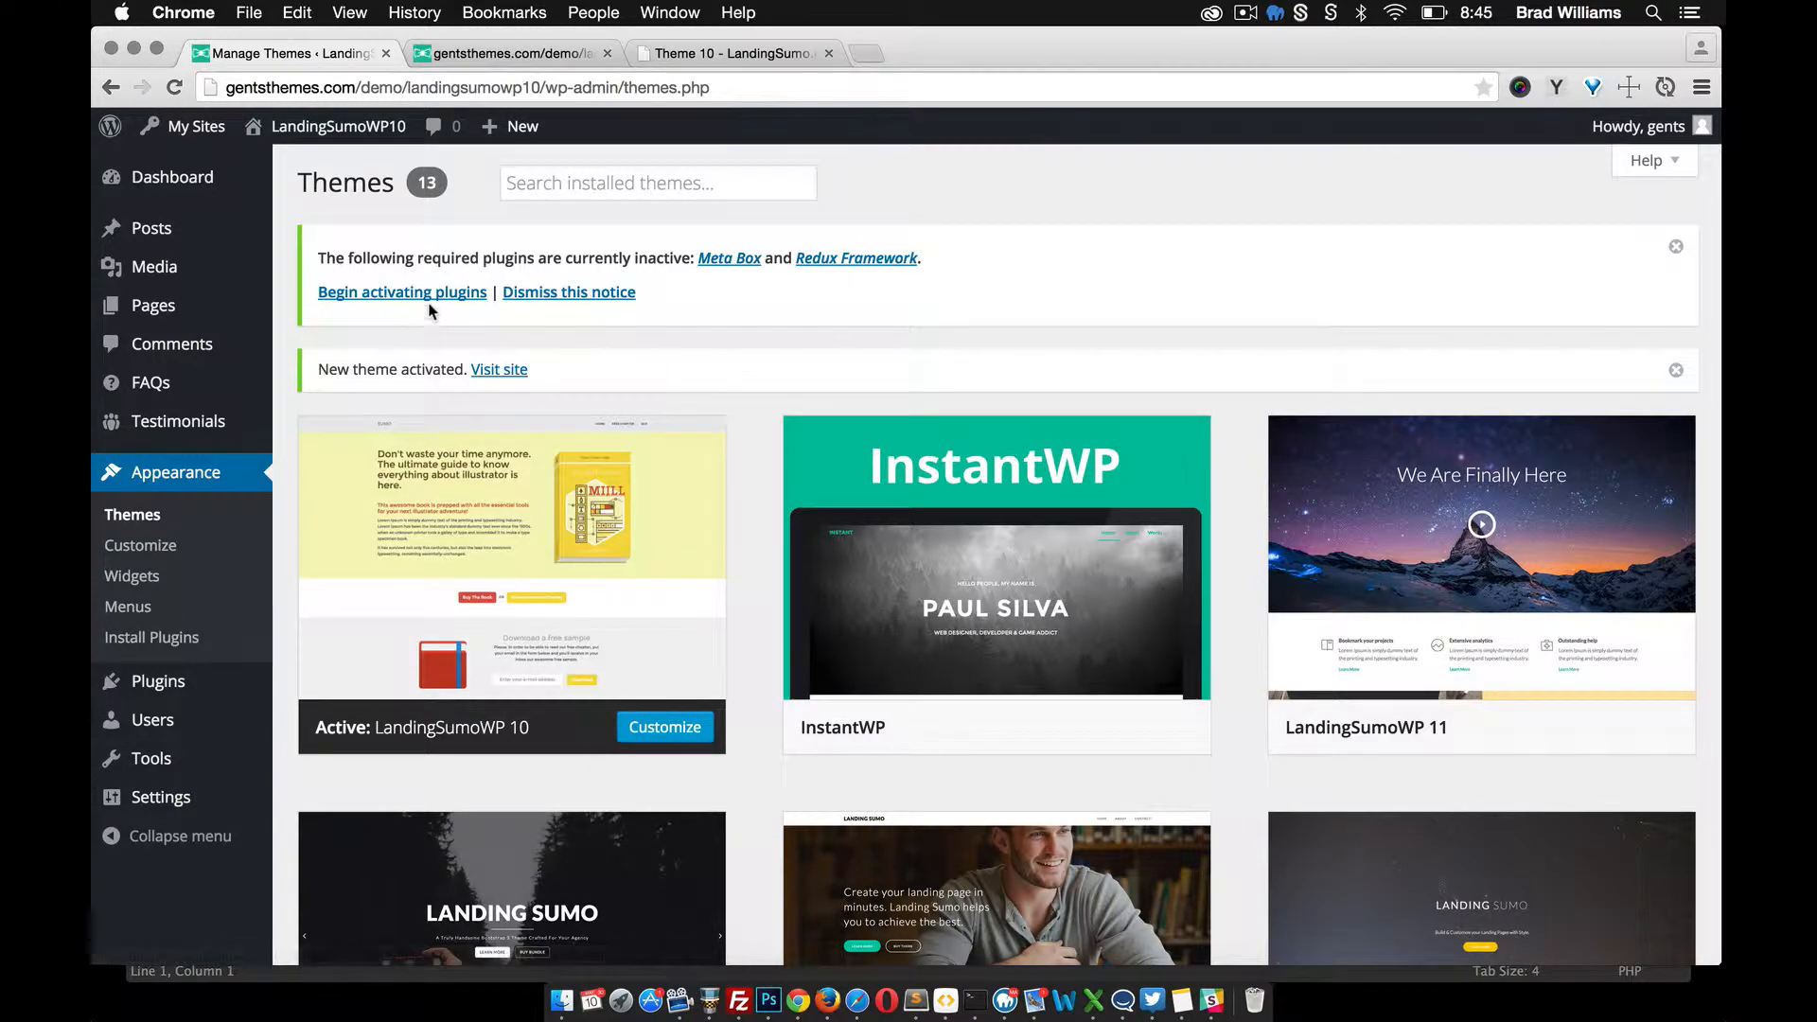
Step: Activate the required Meta Box and Redux Framework plugins
left_click(199, 694)
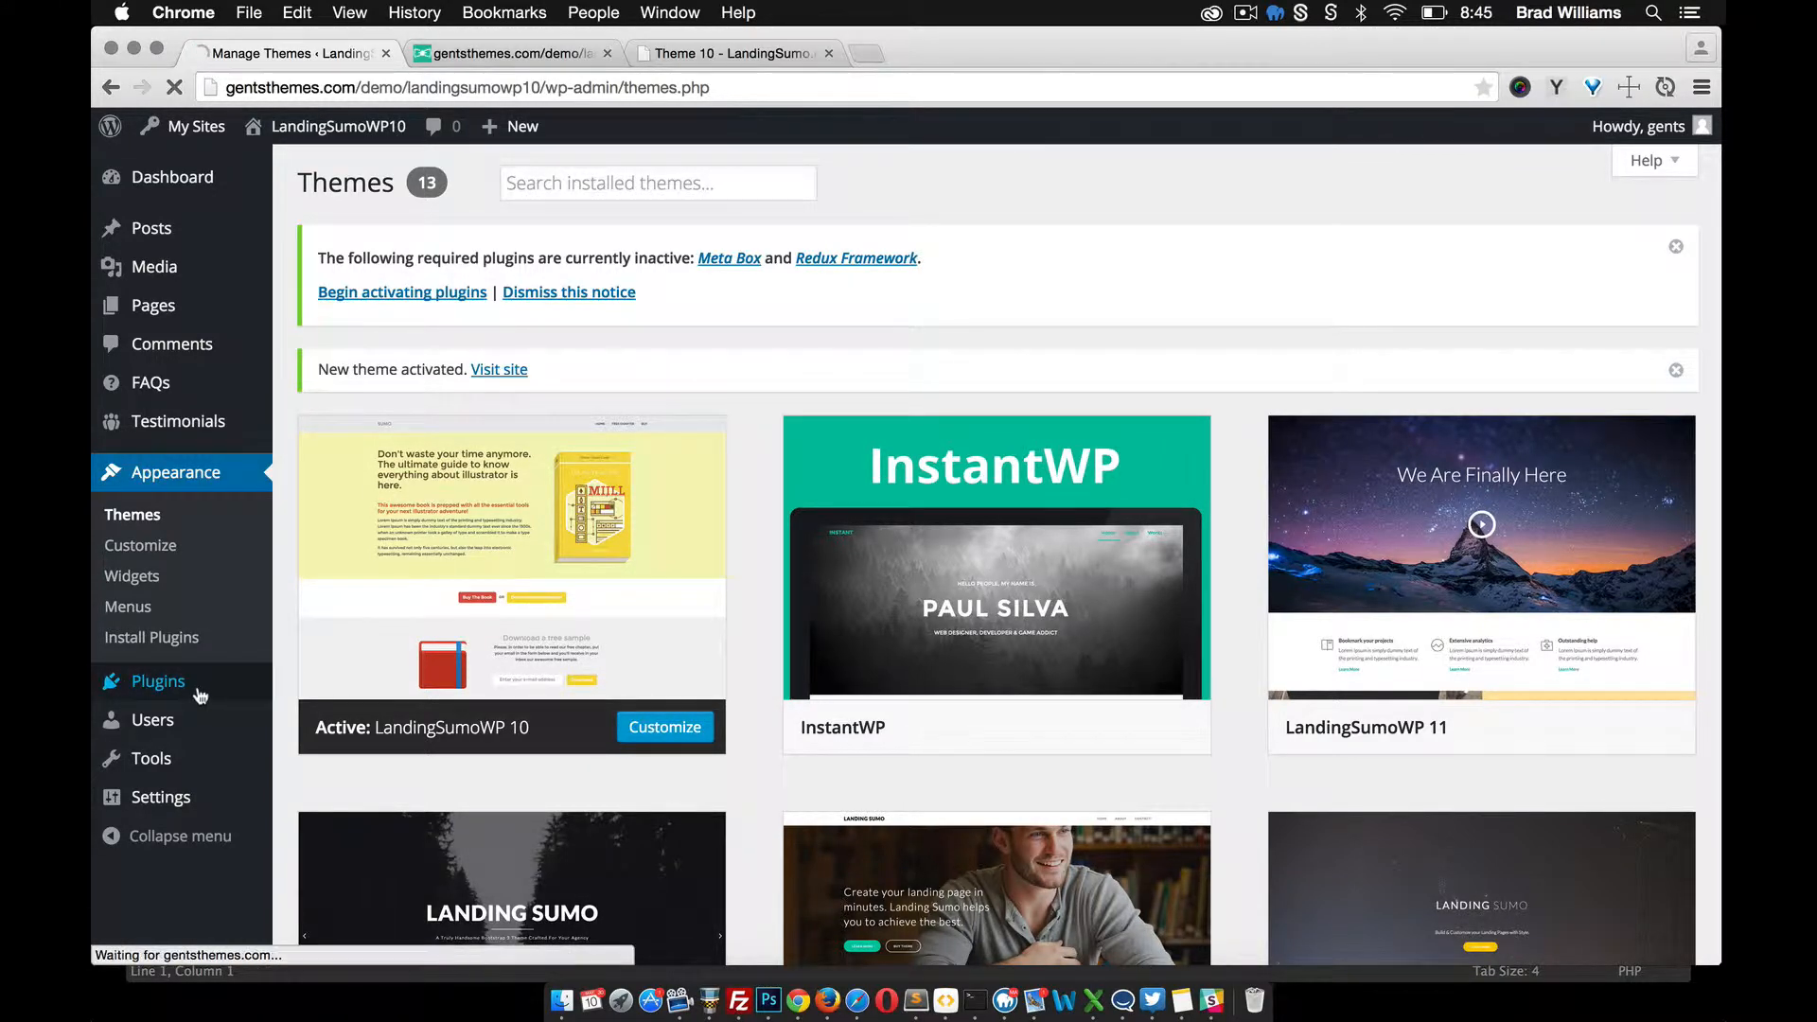
scroll(342, 663, "down", 2)
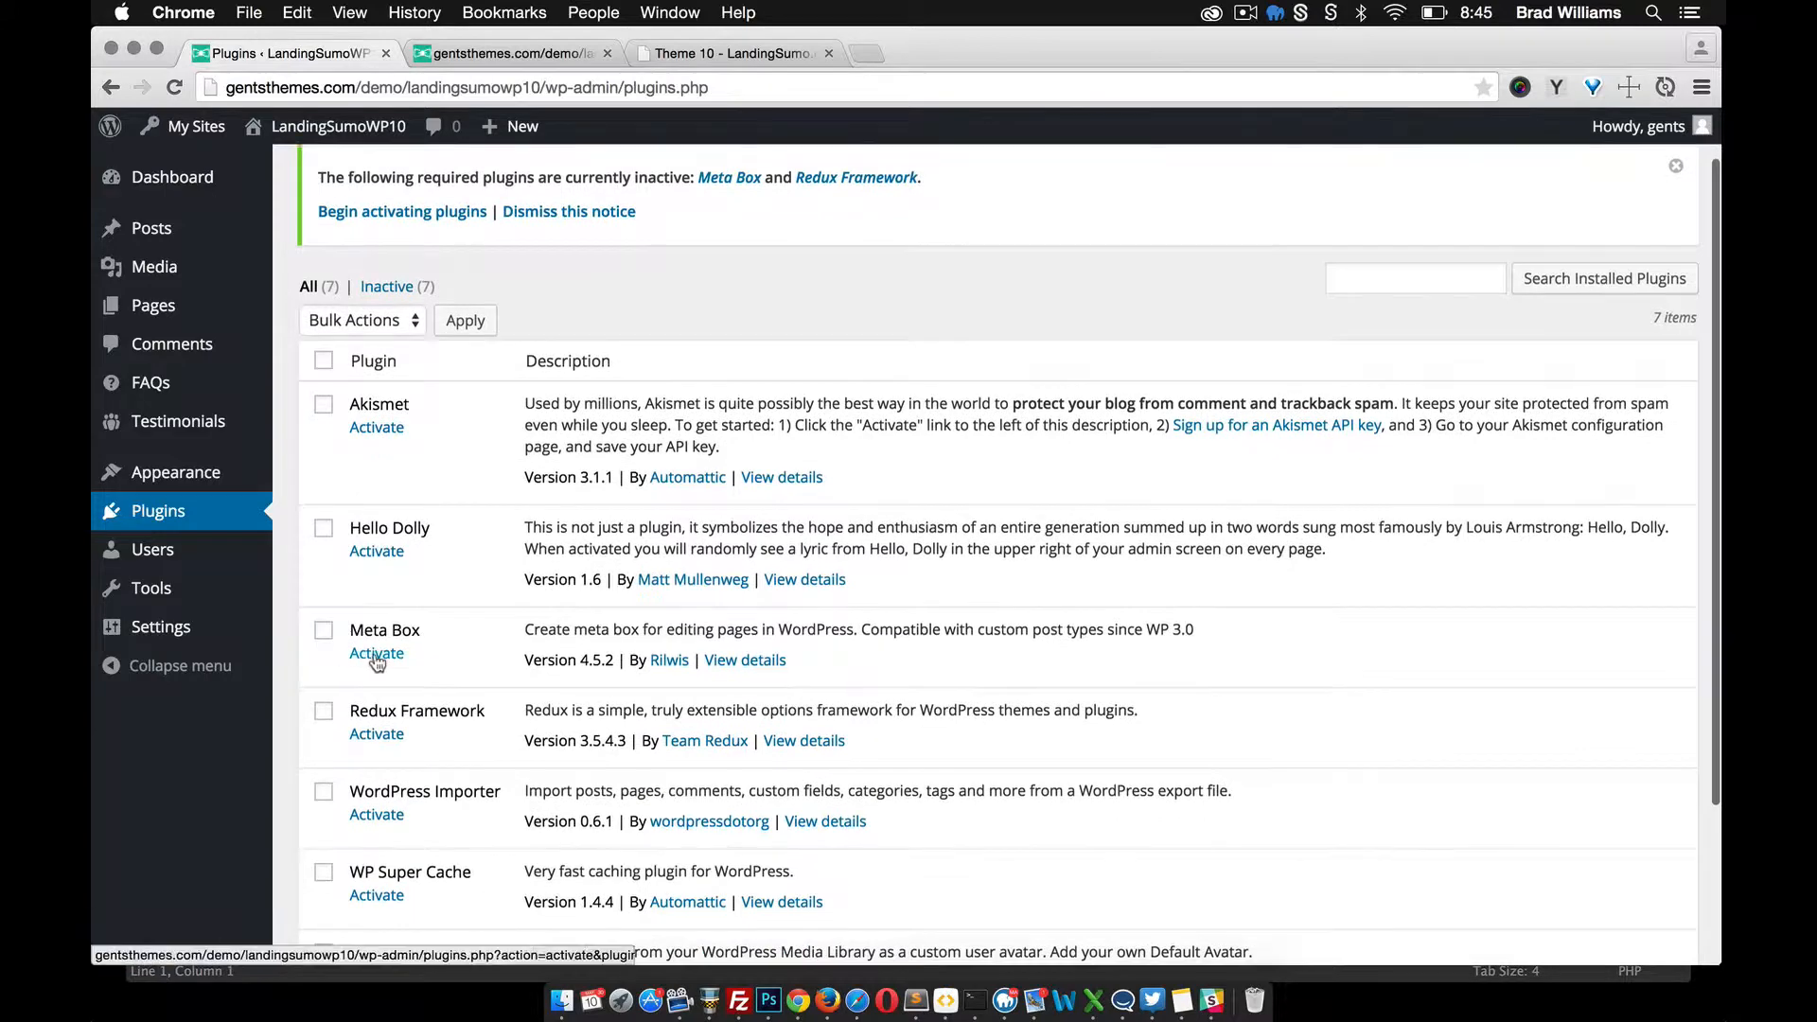
left_click(377, 655)
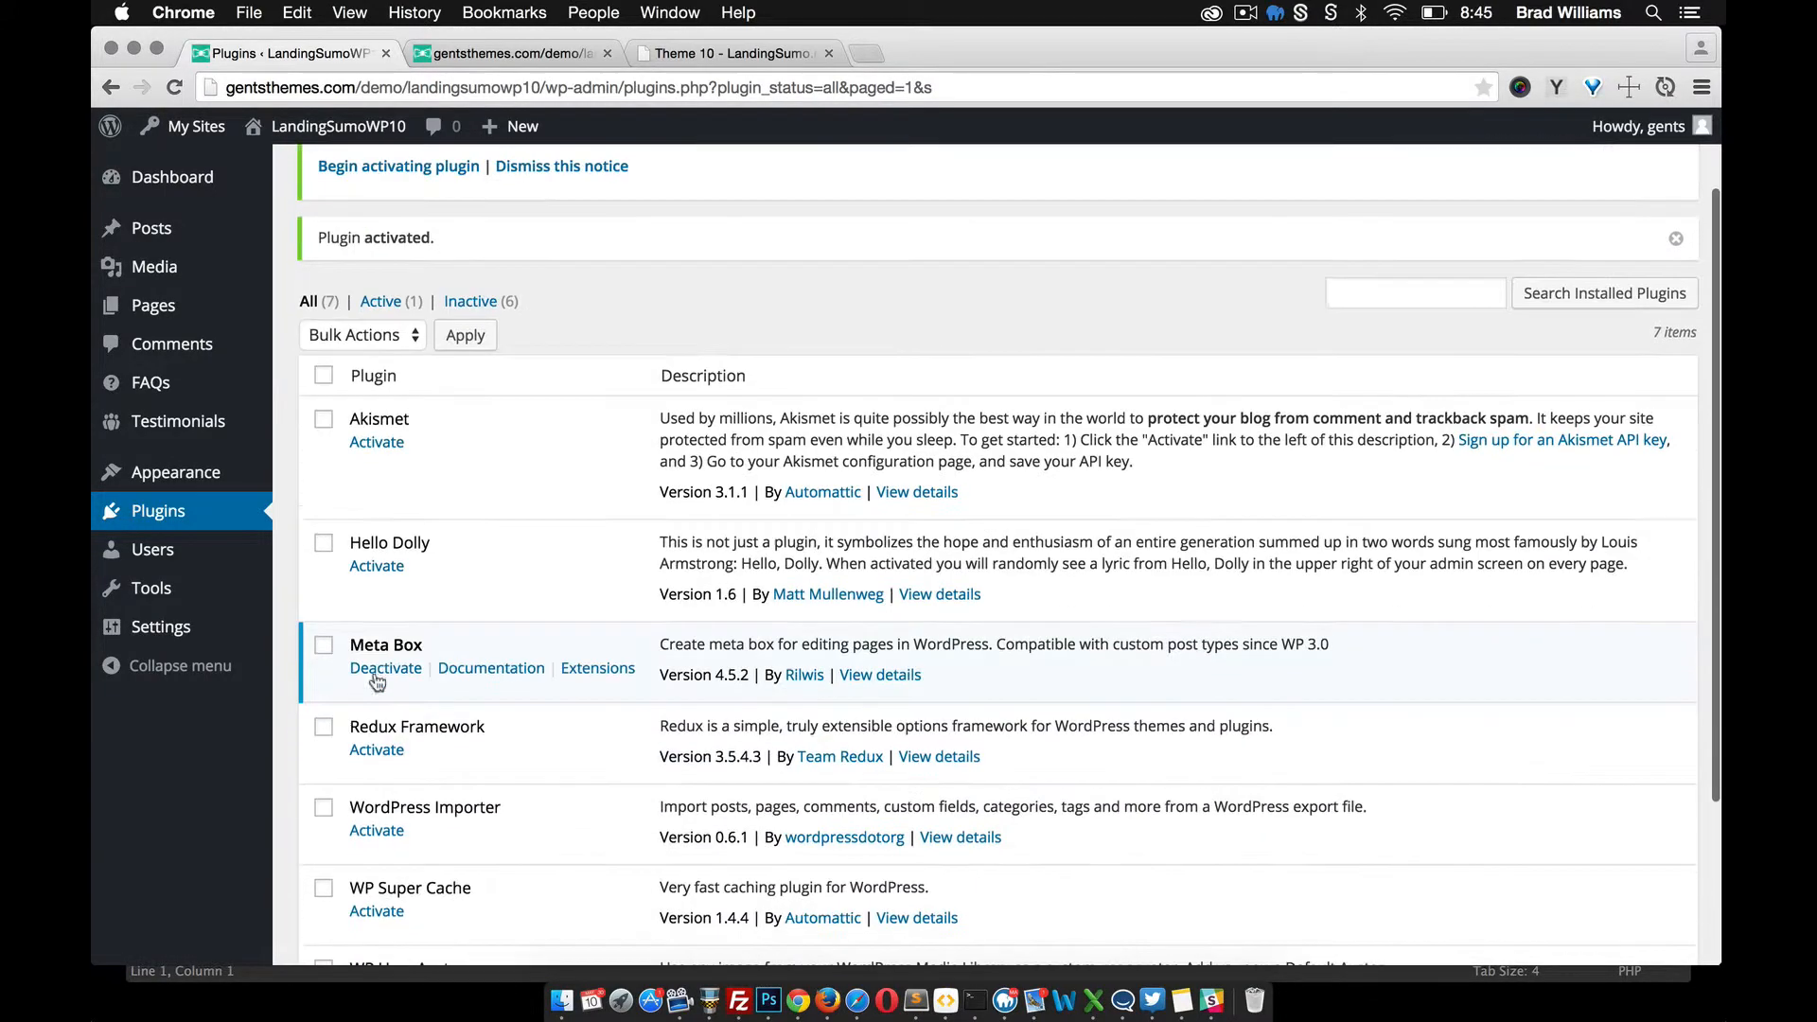
left_click(376, 751)
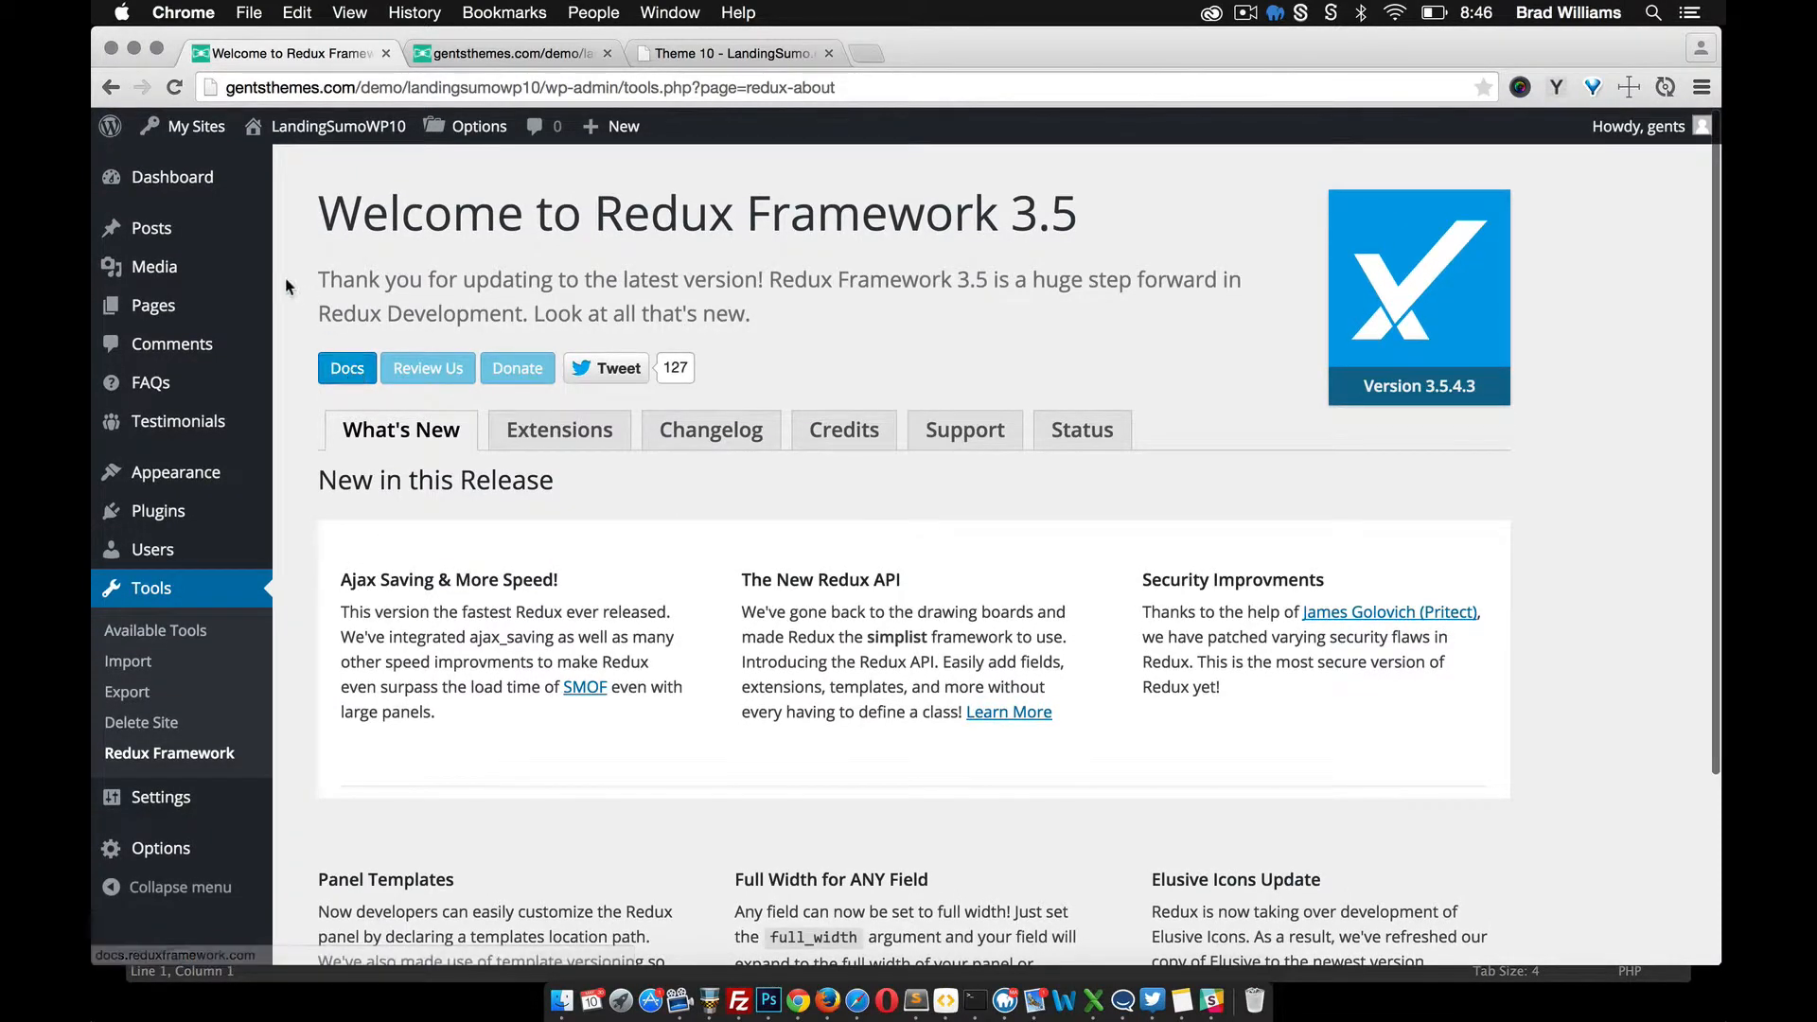
Step: Create and publish a new page titled "Home" using the Homepage template
mouse_move(180, 310)
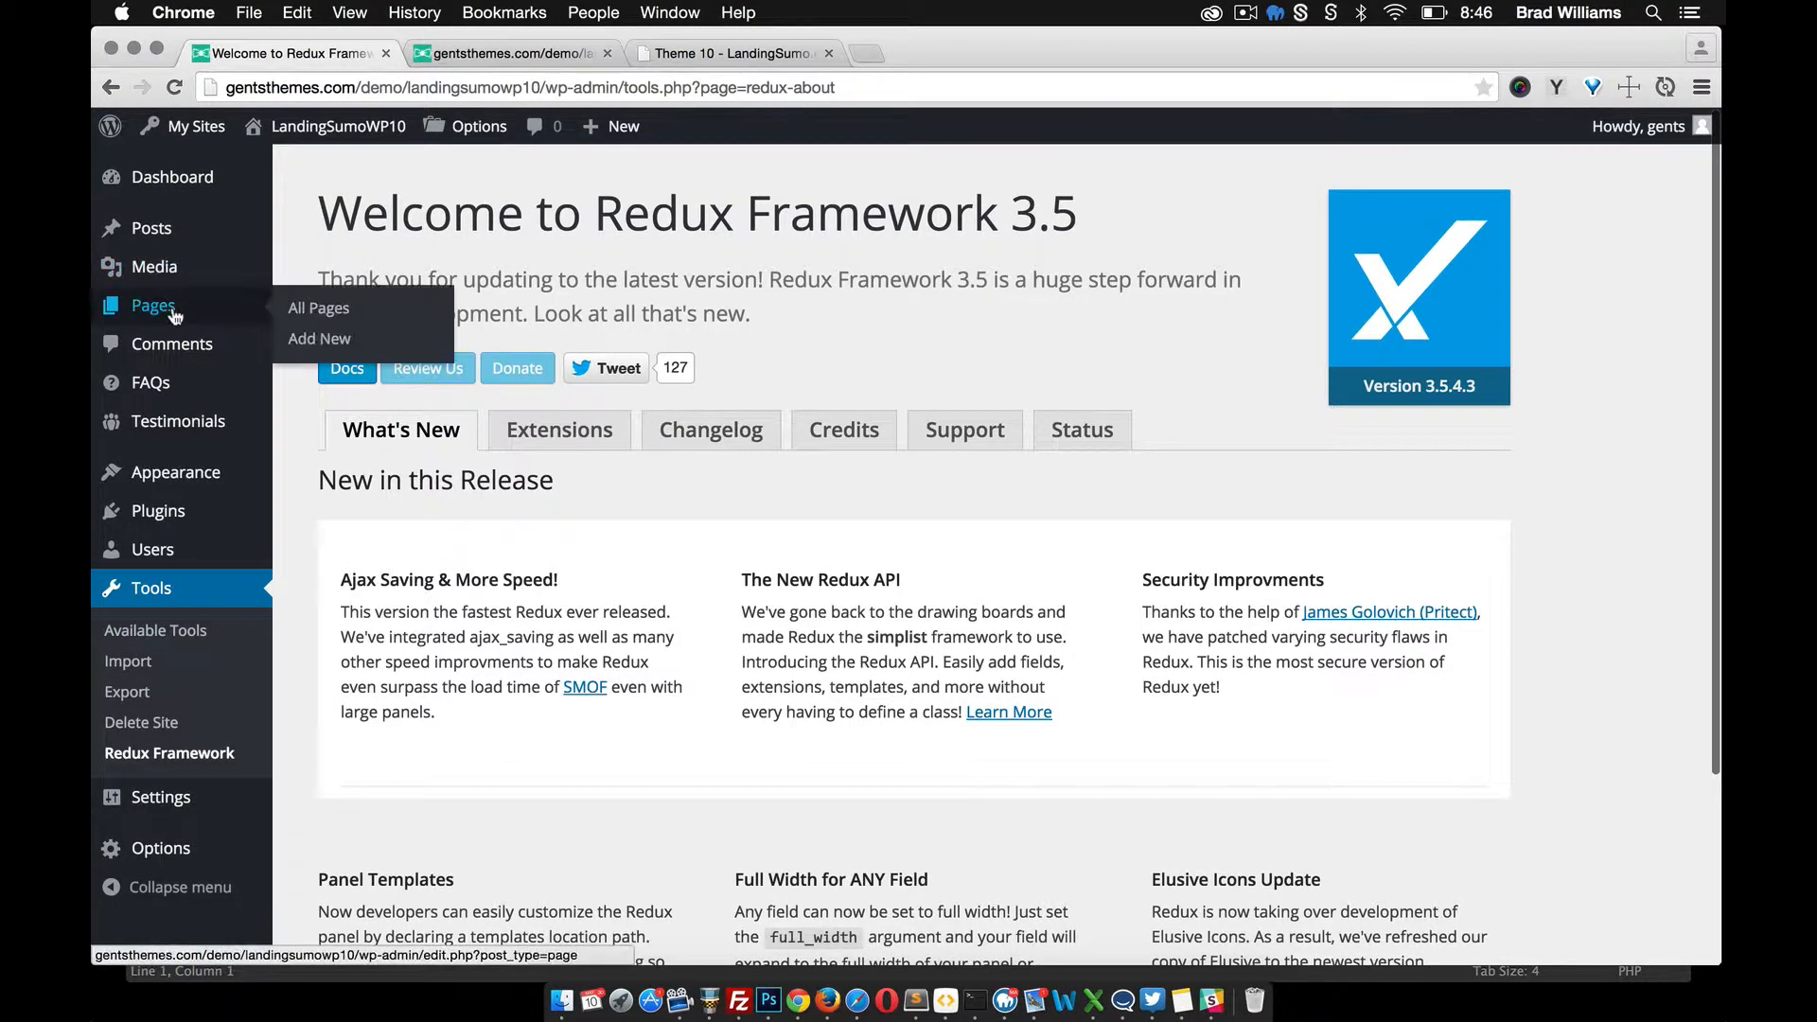
left_click(335, 341)
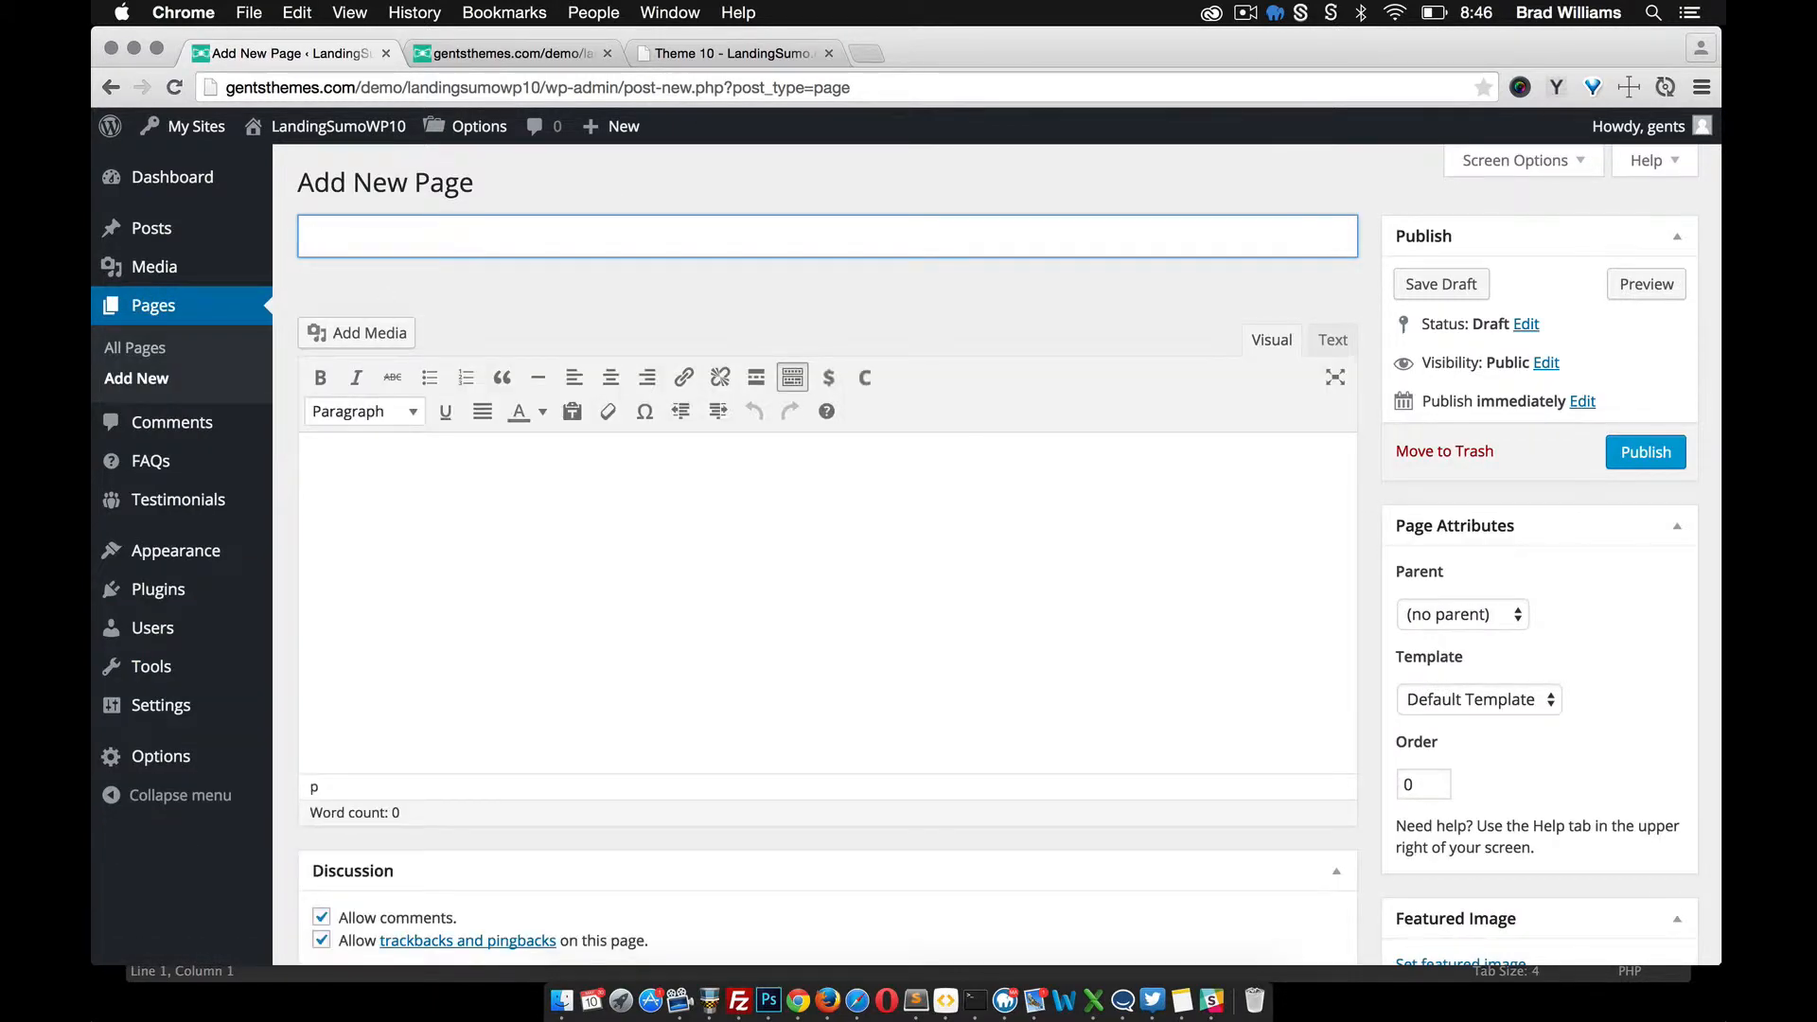
left_click(1512, 704)
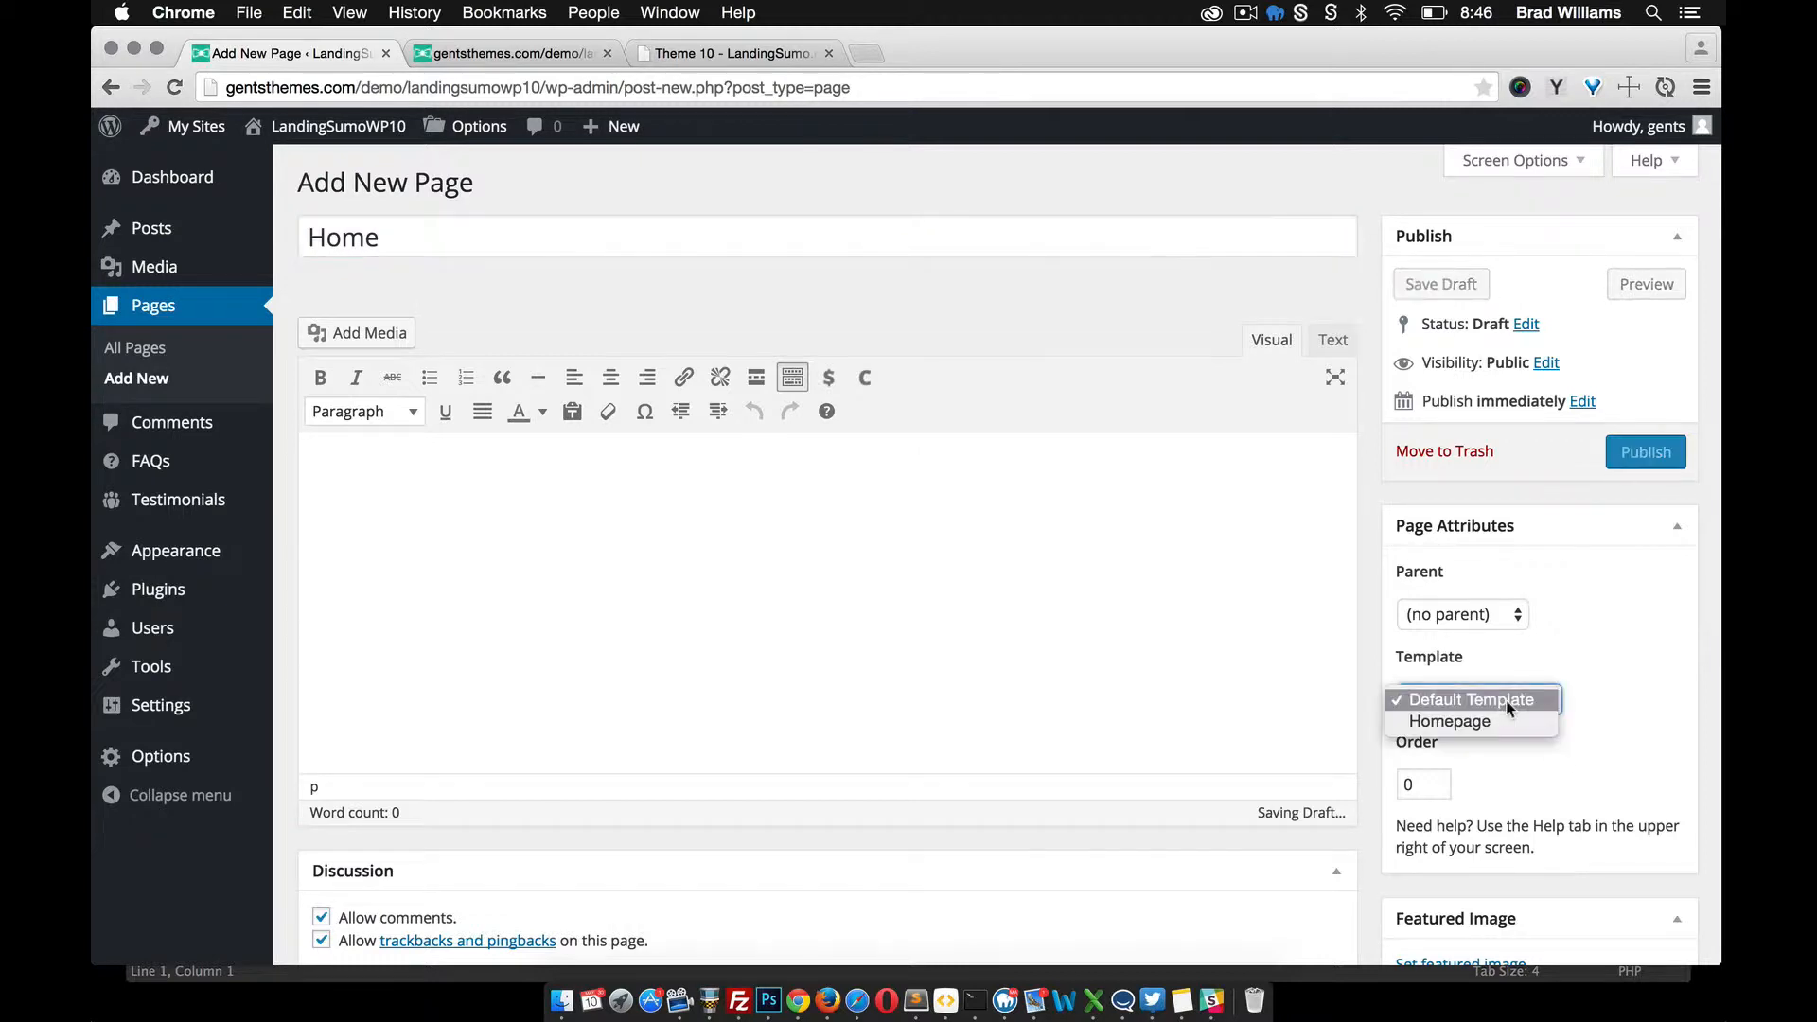
left_click(1453, 722)
left_click(1639, 459)
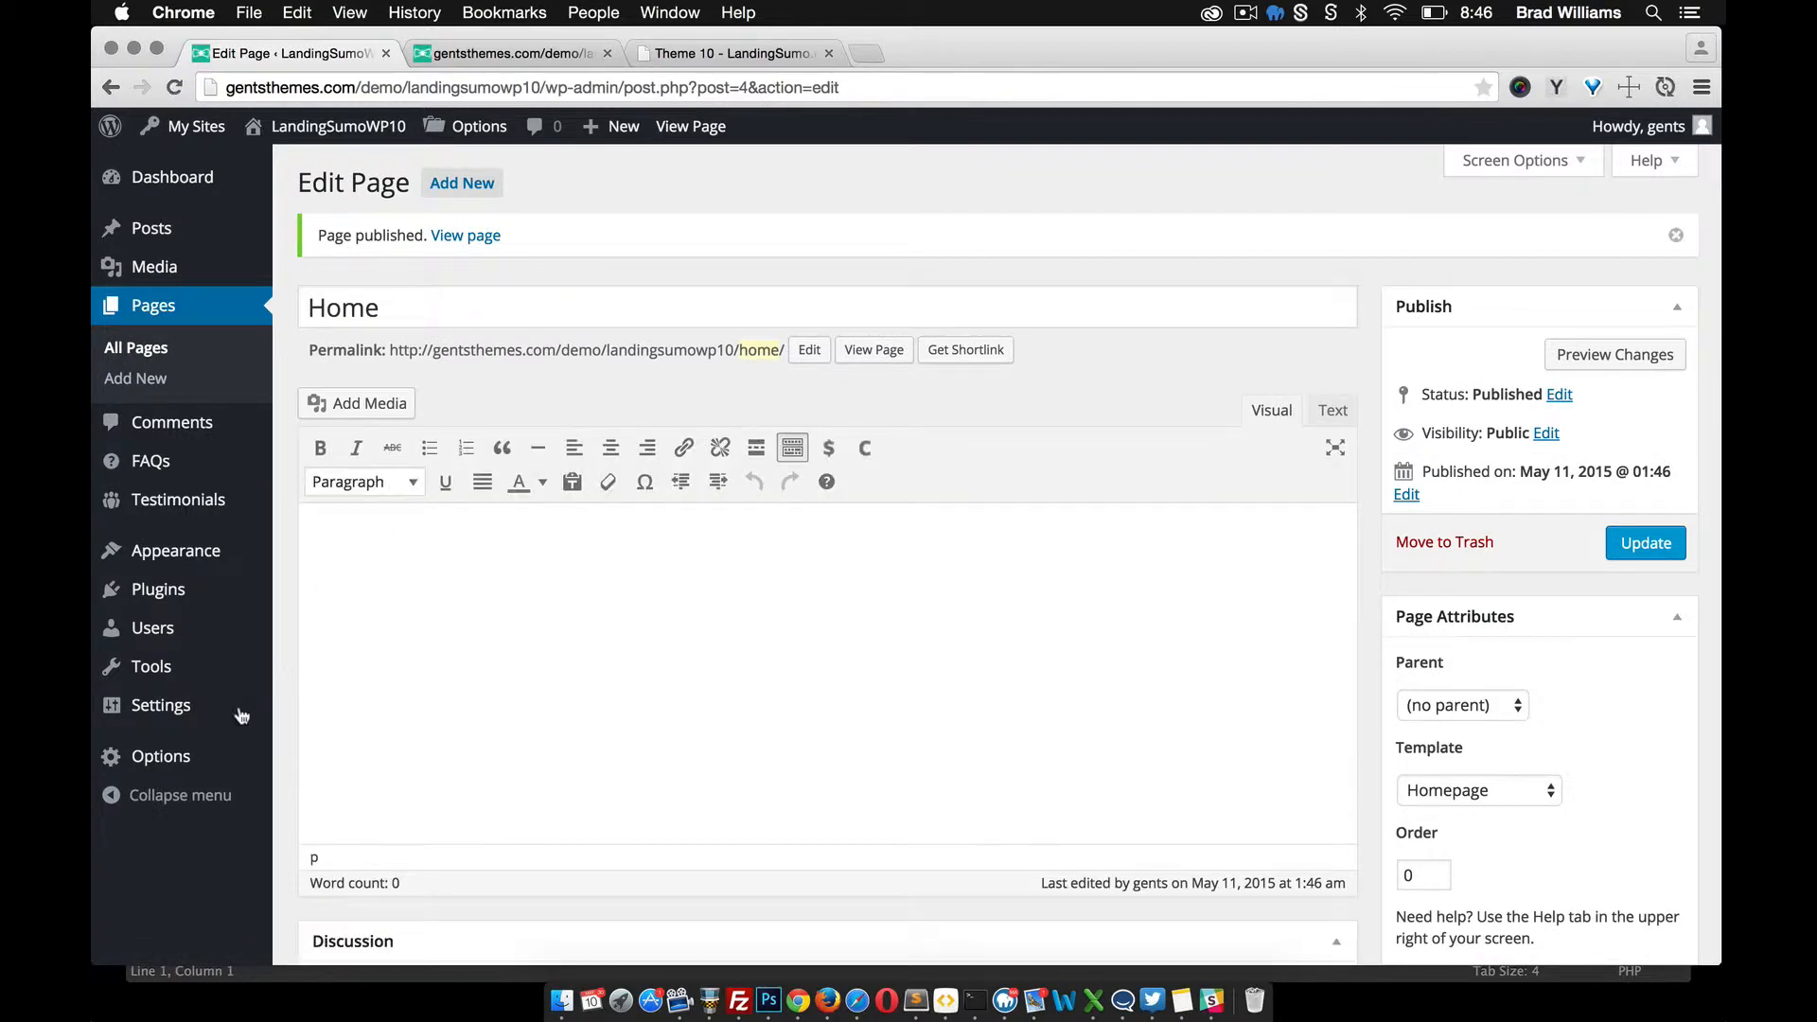
Step: Set the site's front page to the static page Home in the reading settings and save the changes
mouse_move(211, 722)
left_click(313, 774)
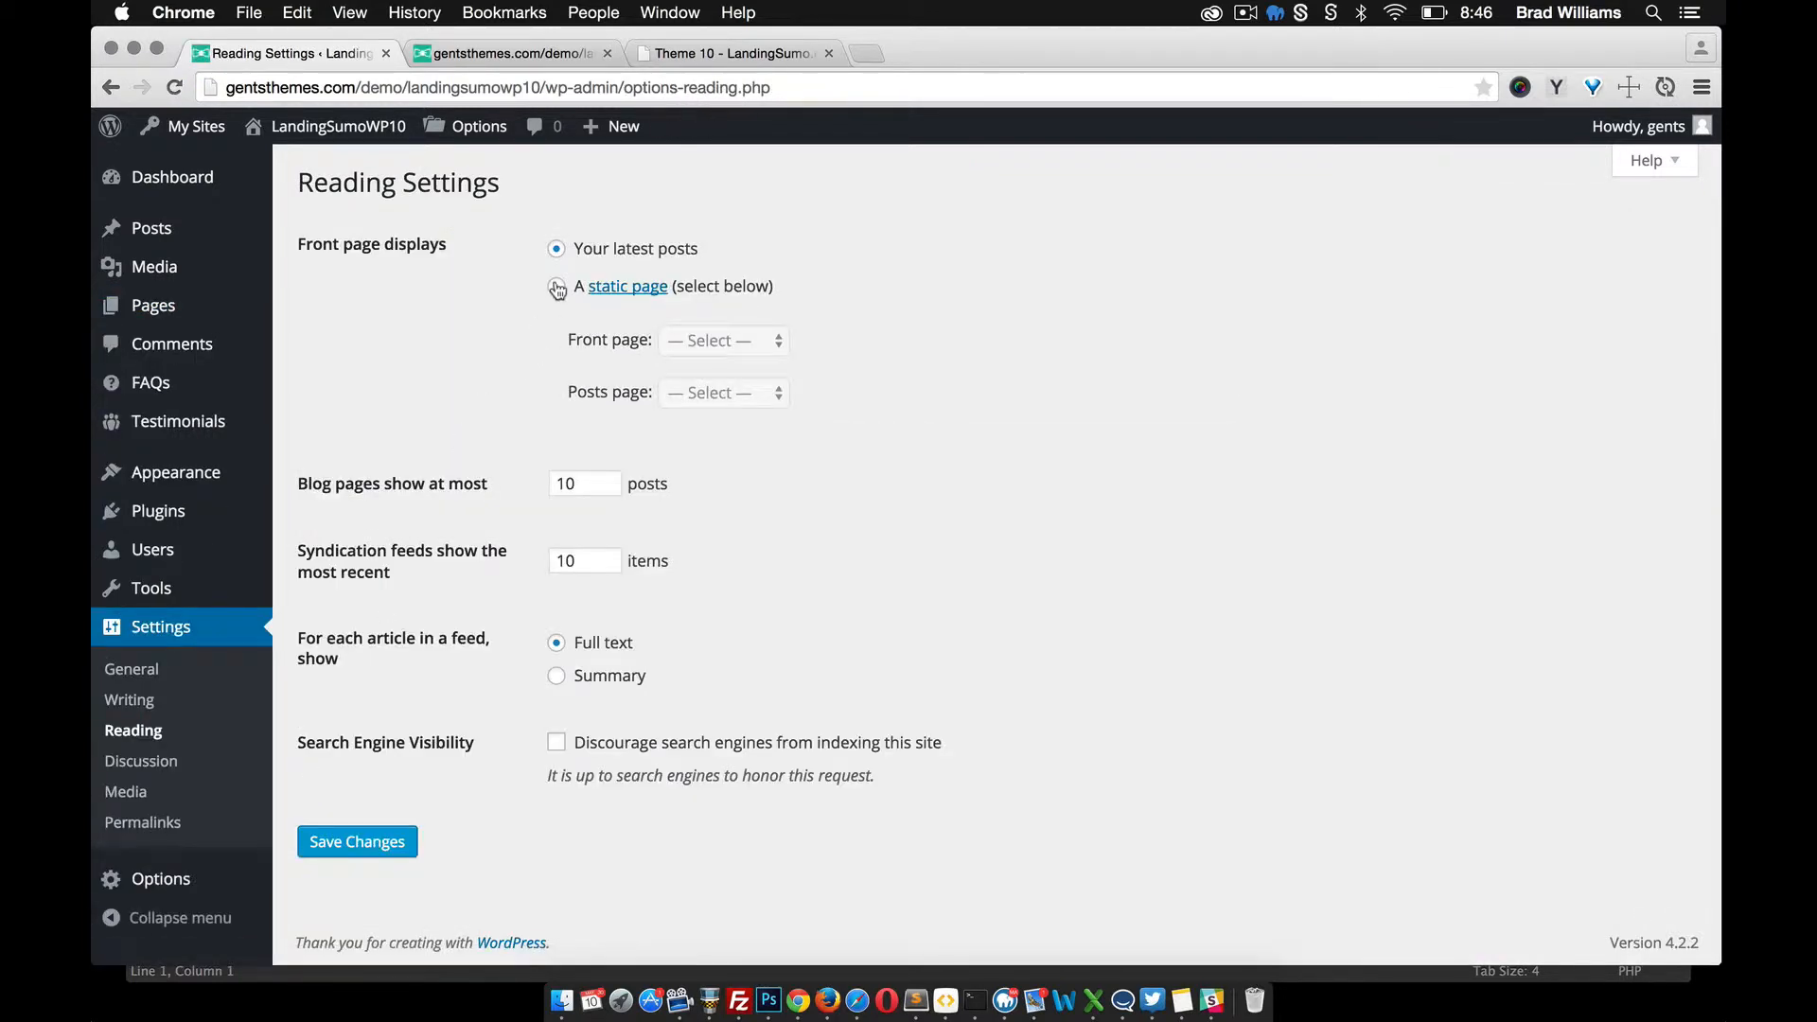
left_click(558, 288)
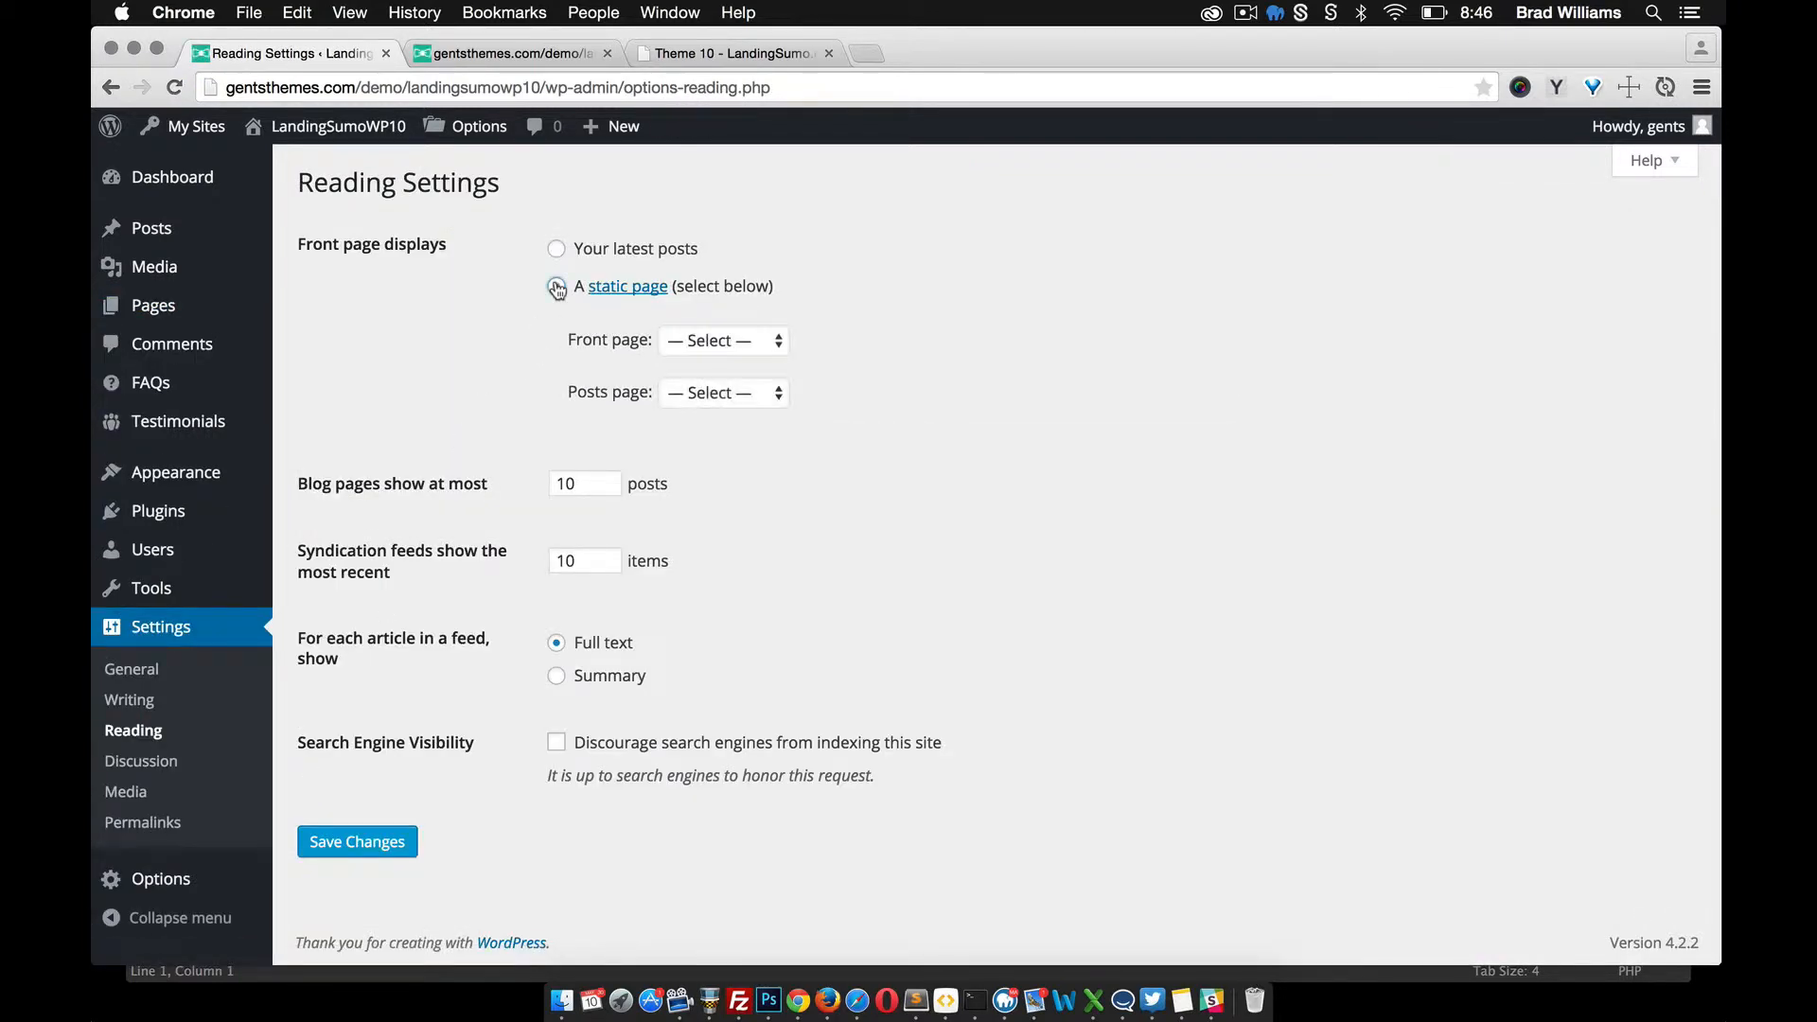
left_click(708, 390)
left_click(709, 339)
left_click(710, 339)
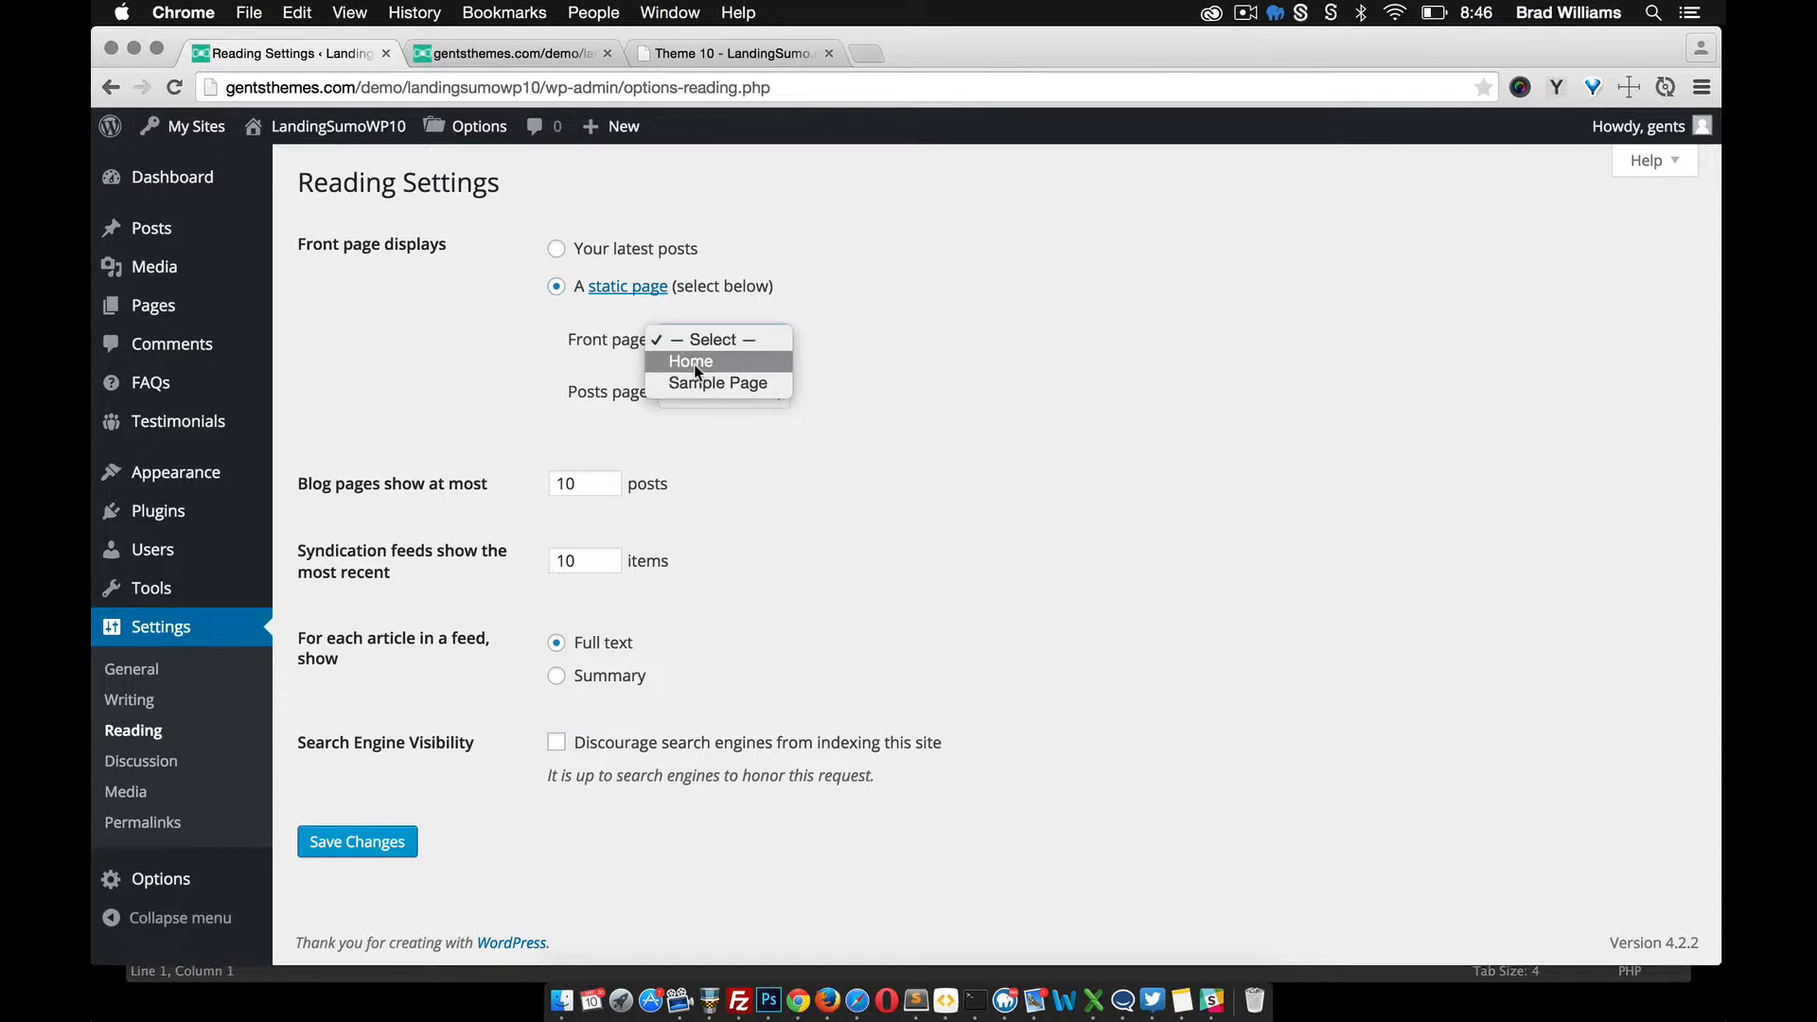
left_click(697, 364)
left_click(381, 843)
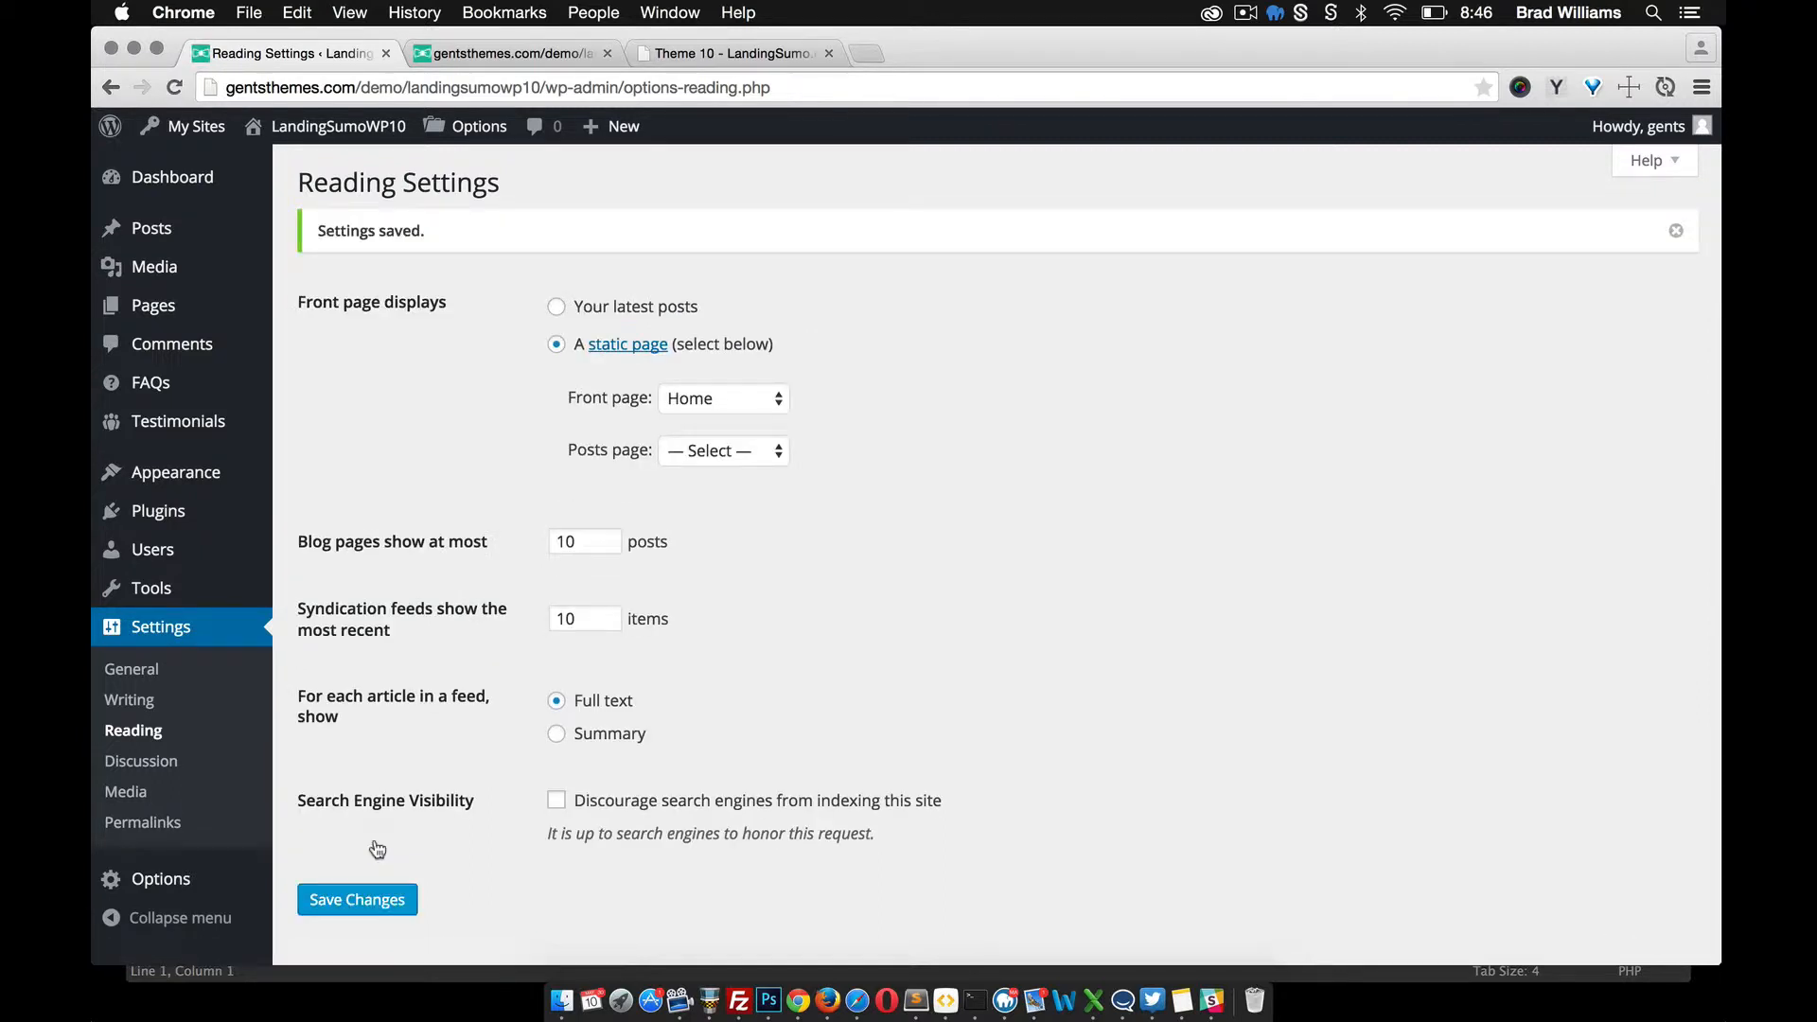
Step: Reload the live LandingSumoWP10 site to check its front page, and return to the WordPress admin
left_click(521, 48)
left_click(174, 88)
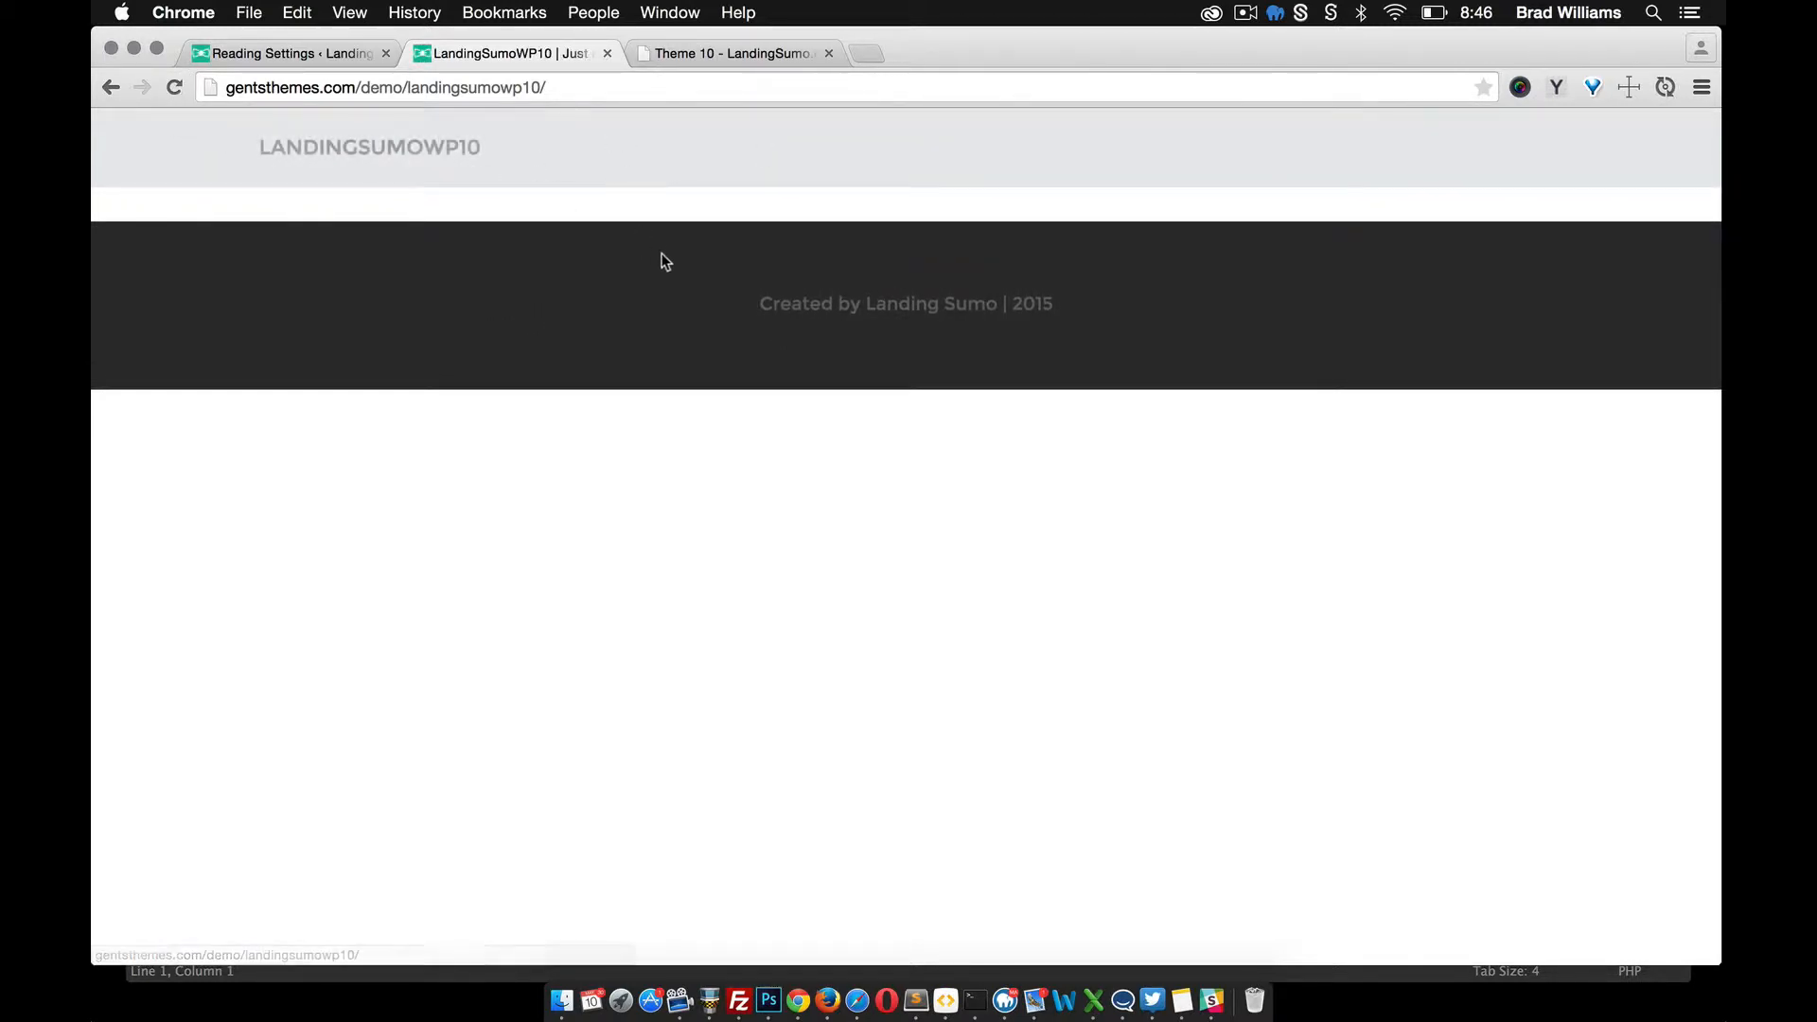
left_click(311, 53)
Step: Open the theme options and review the Footer and Logo settings, comparing the logo setting with the live site's header
scroll(251, 565, "down", 1)
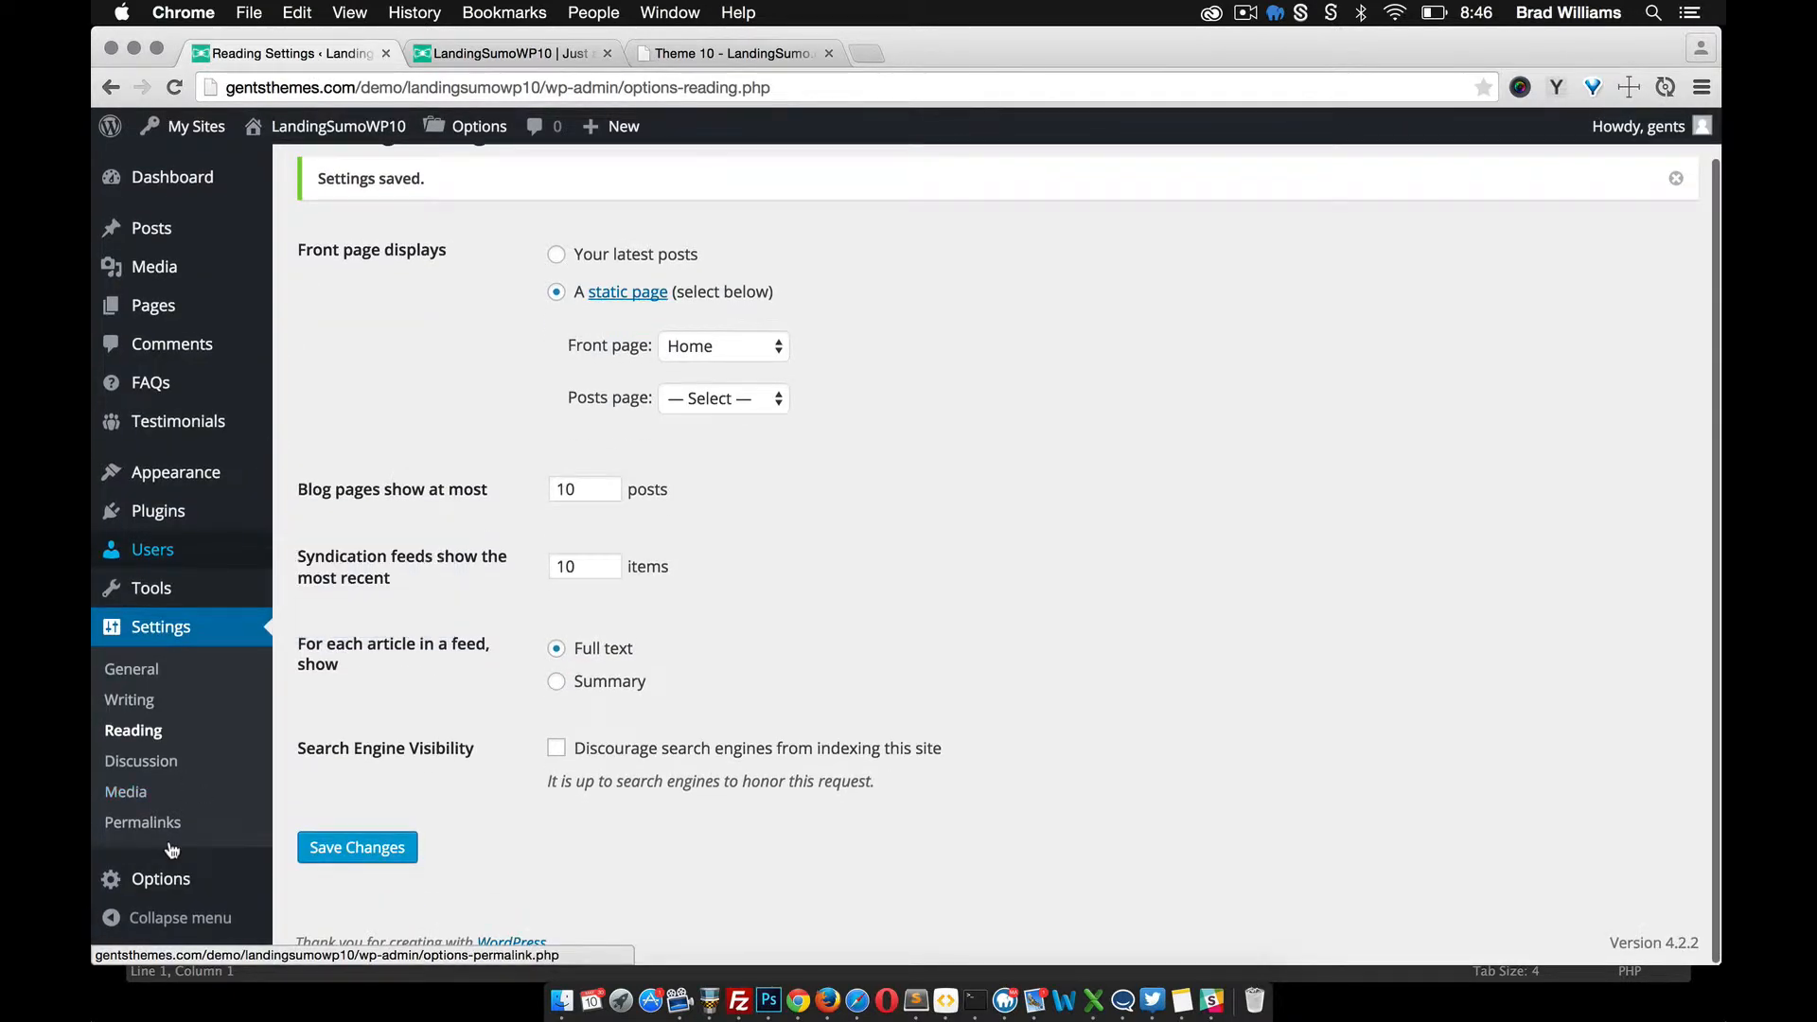
mouse_move(137, 883)
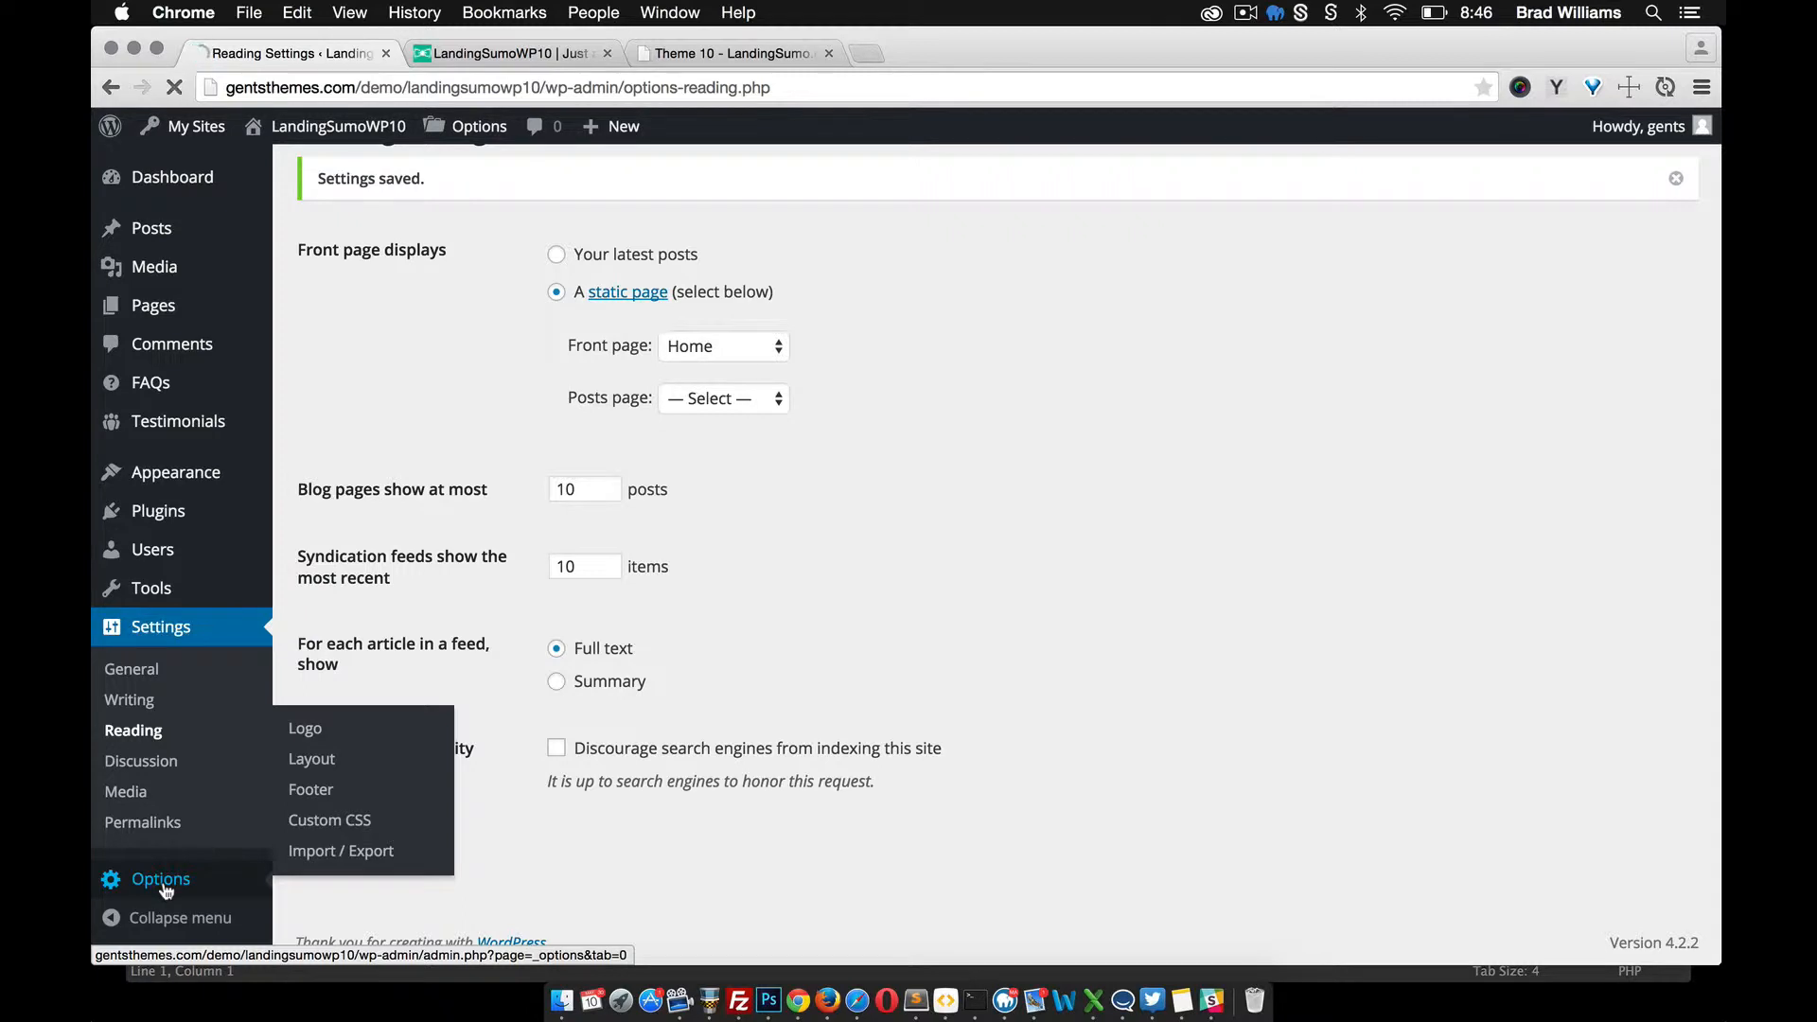
left_click(166, 888)
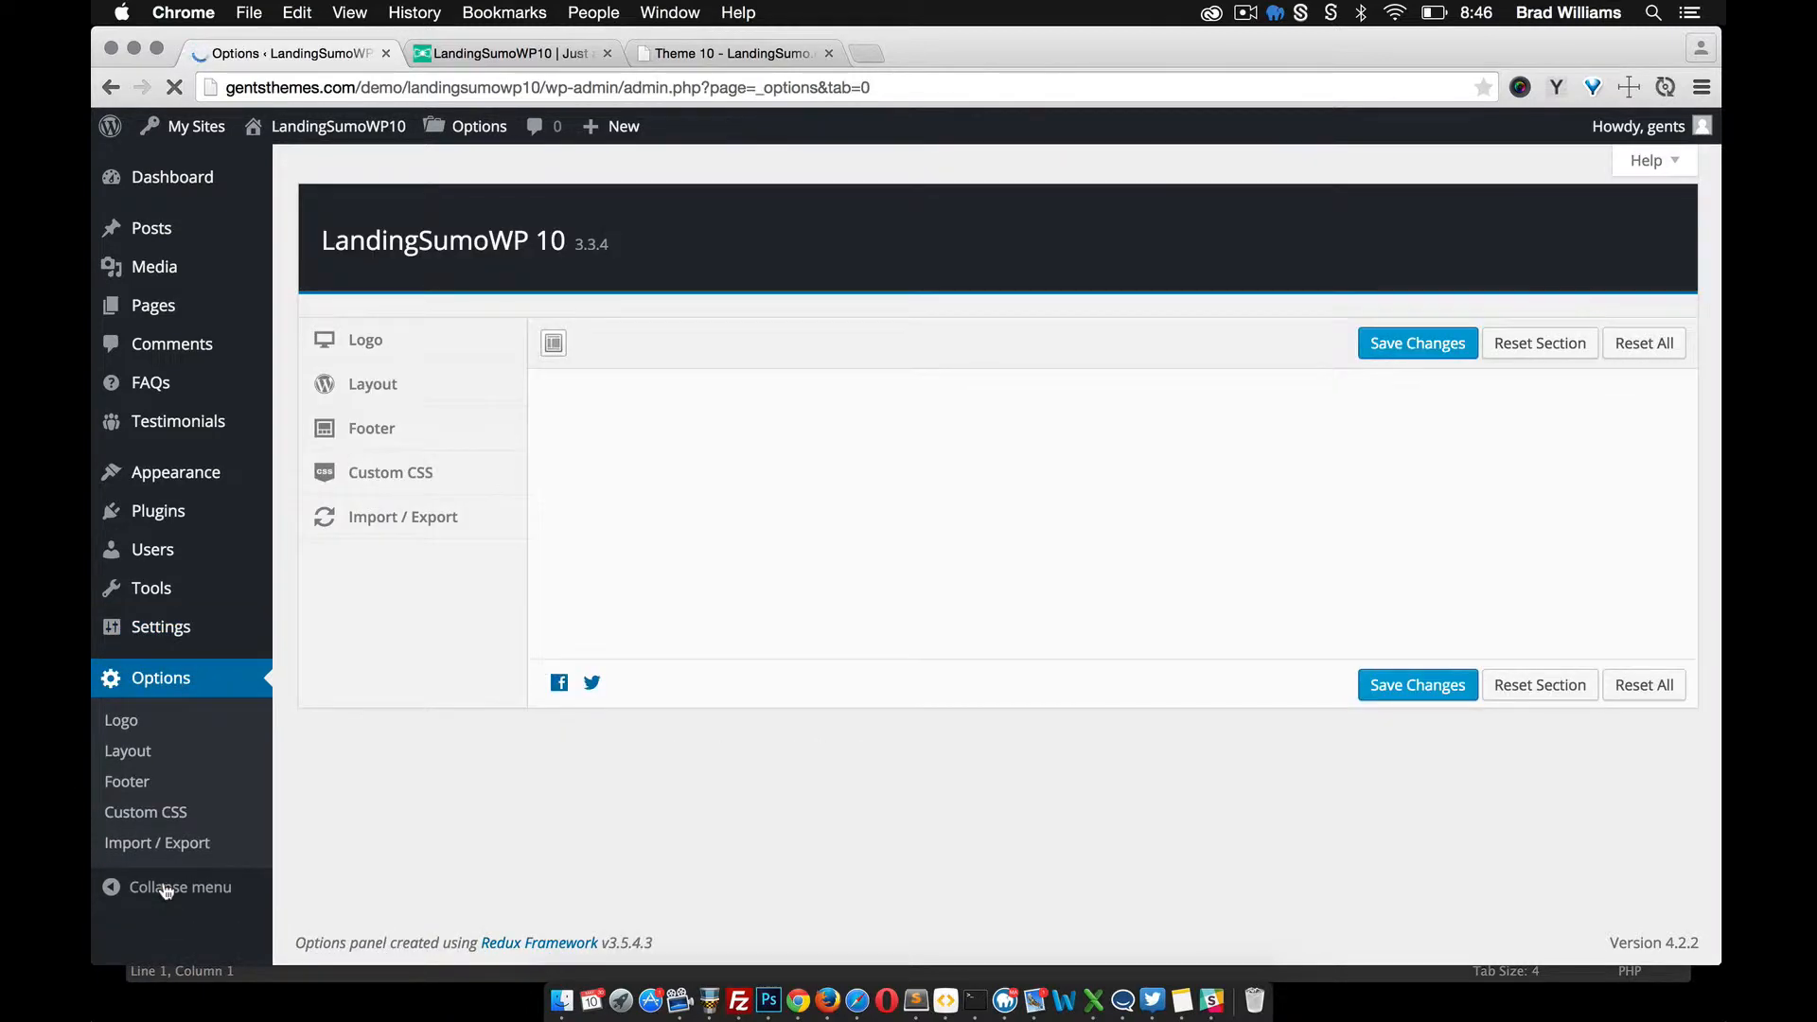
left_click(932, 358)
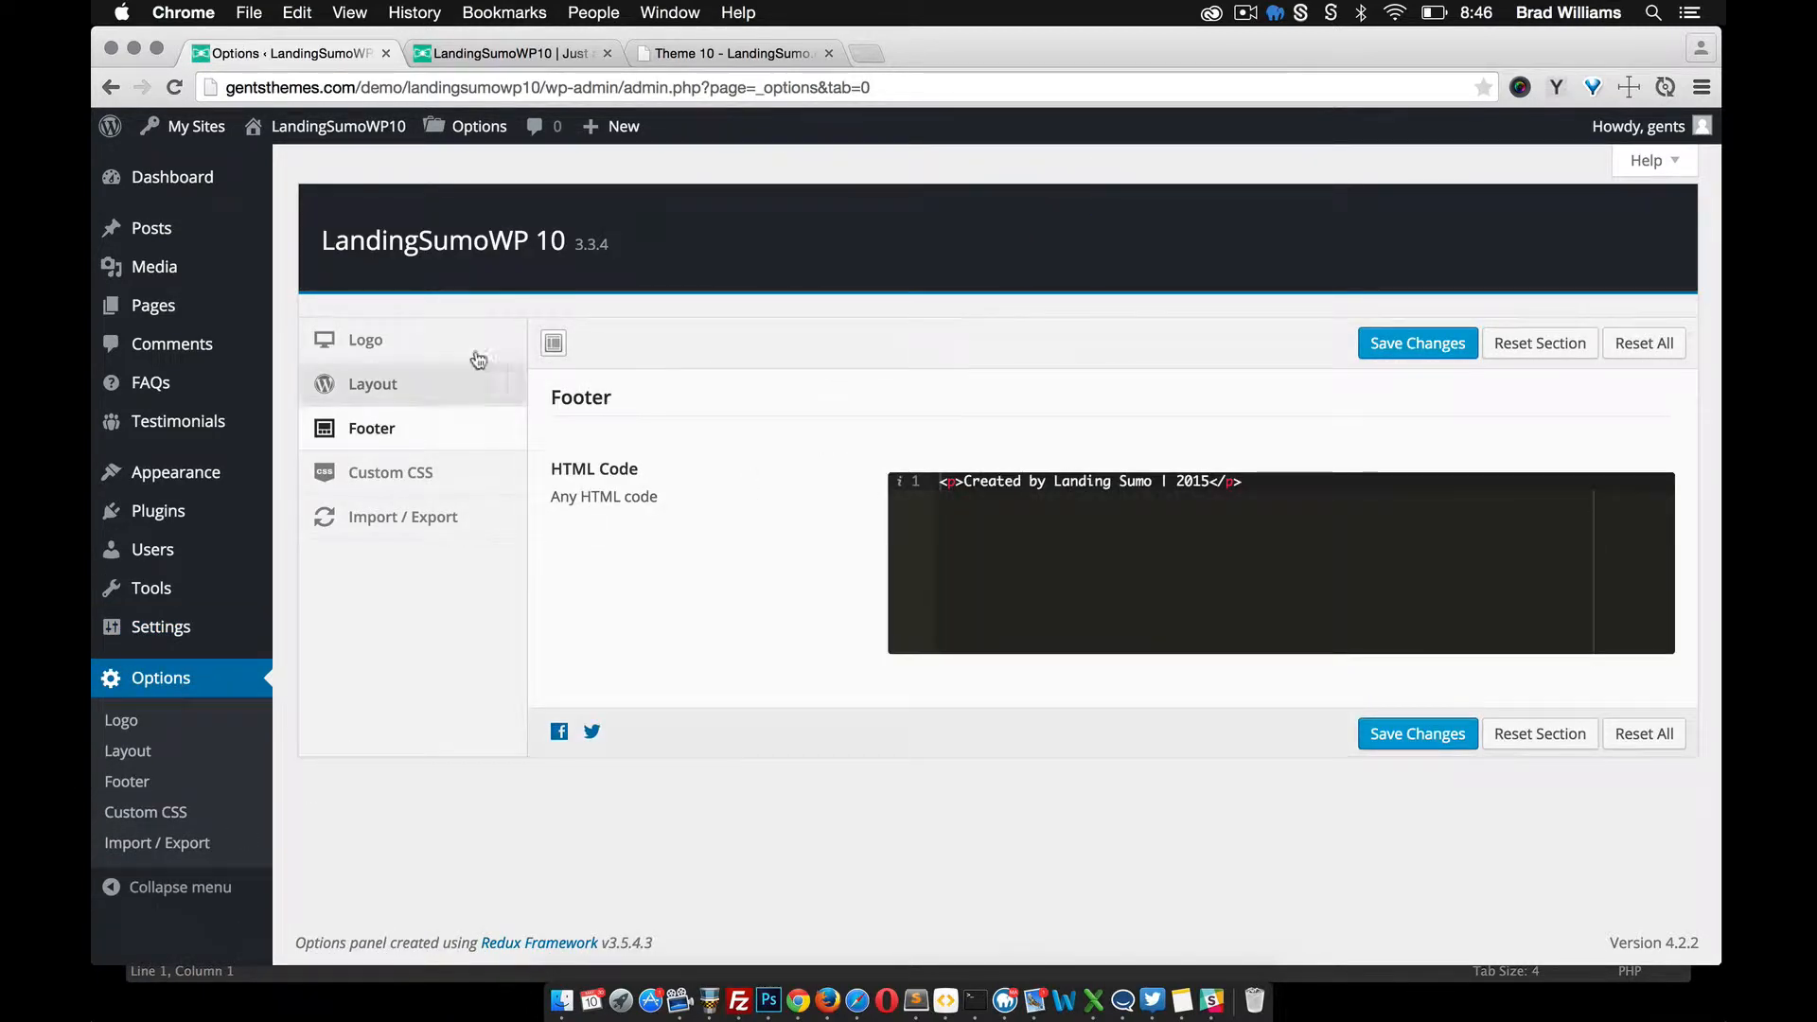
left_click(437, 339)
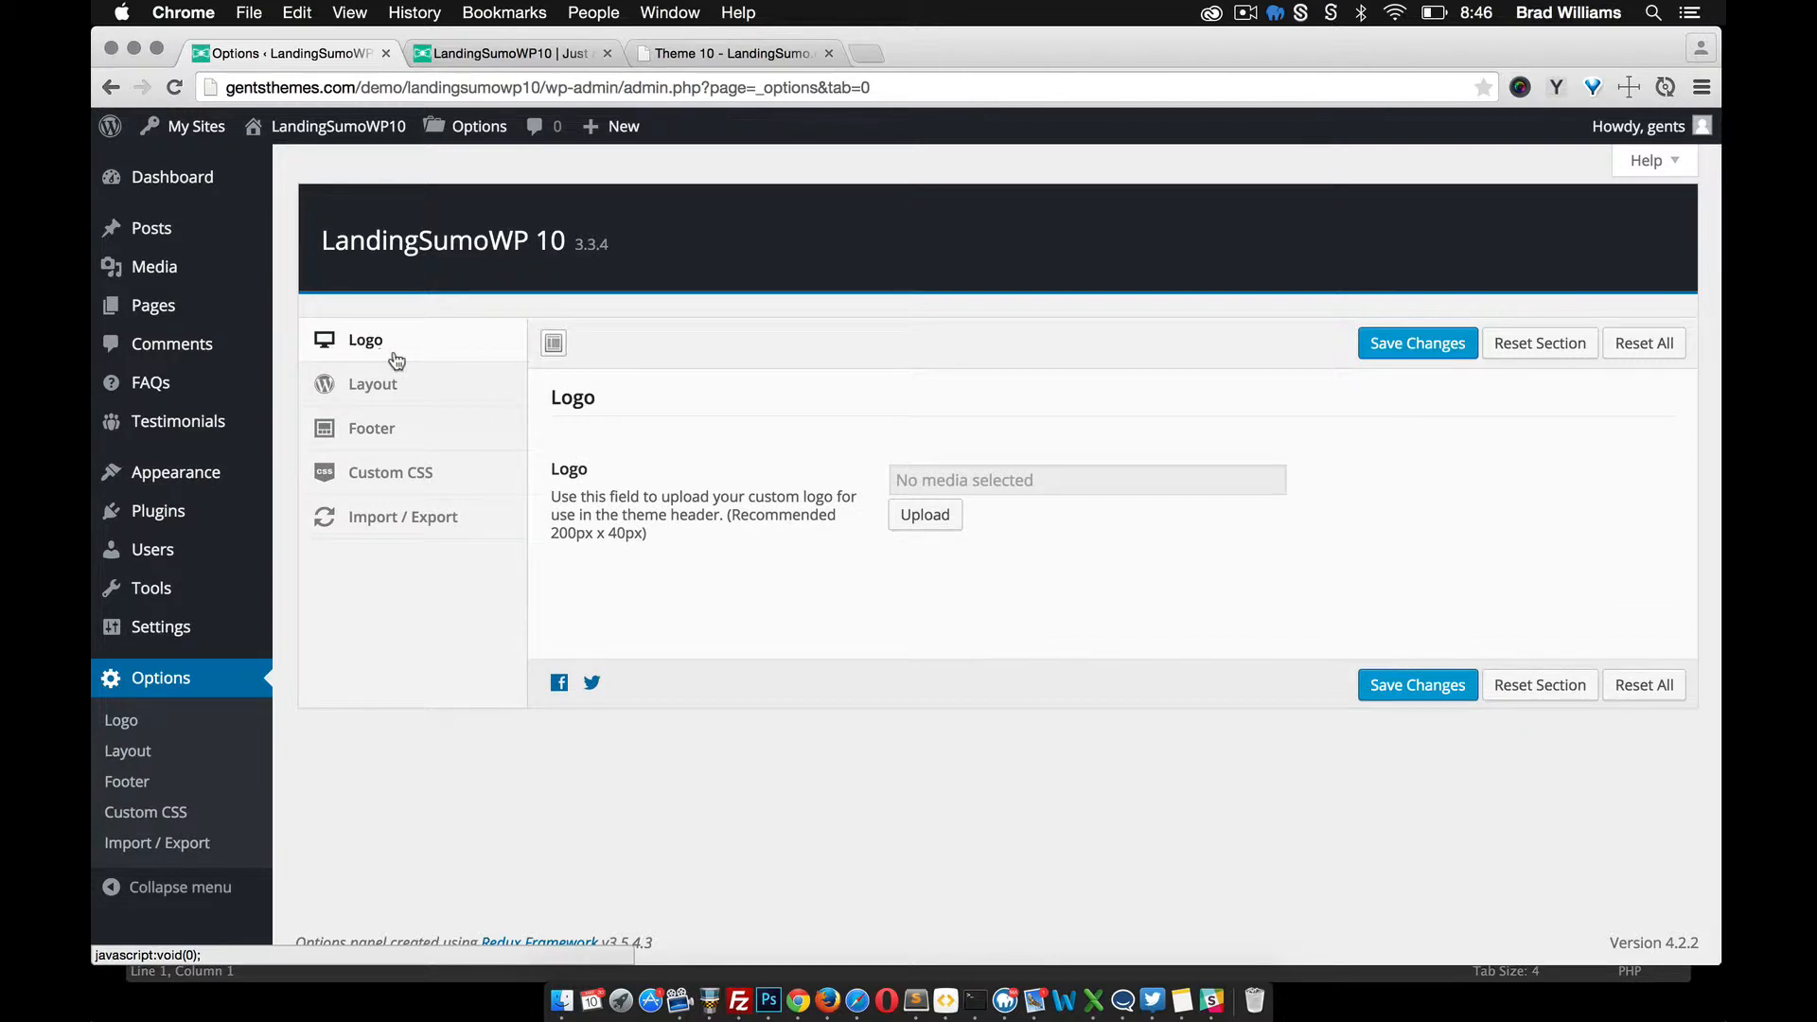
left_click(542, 55)
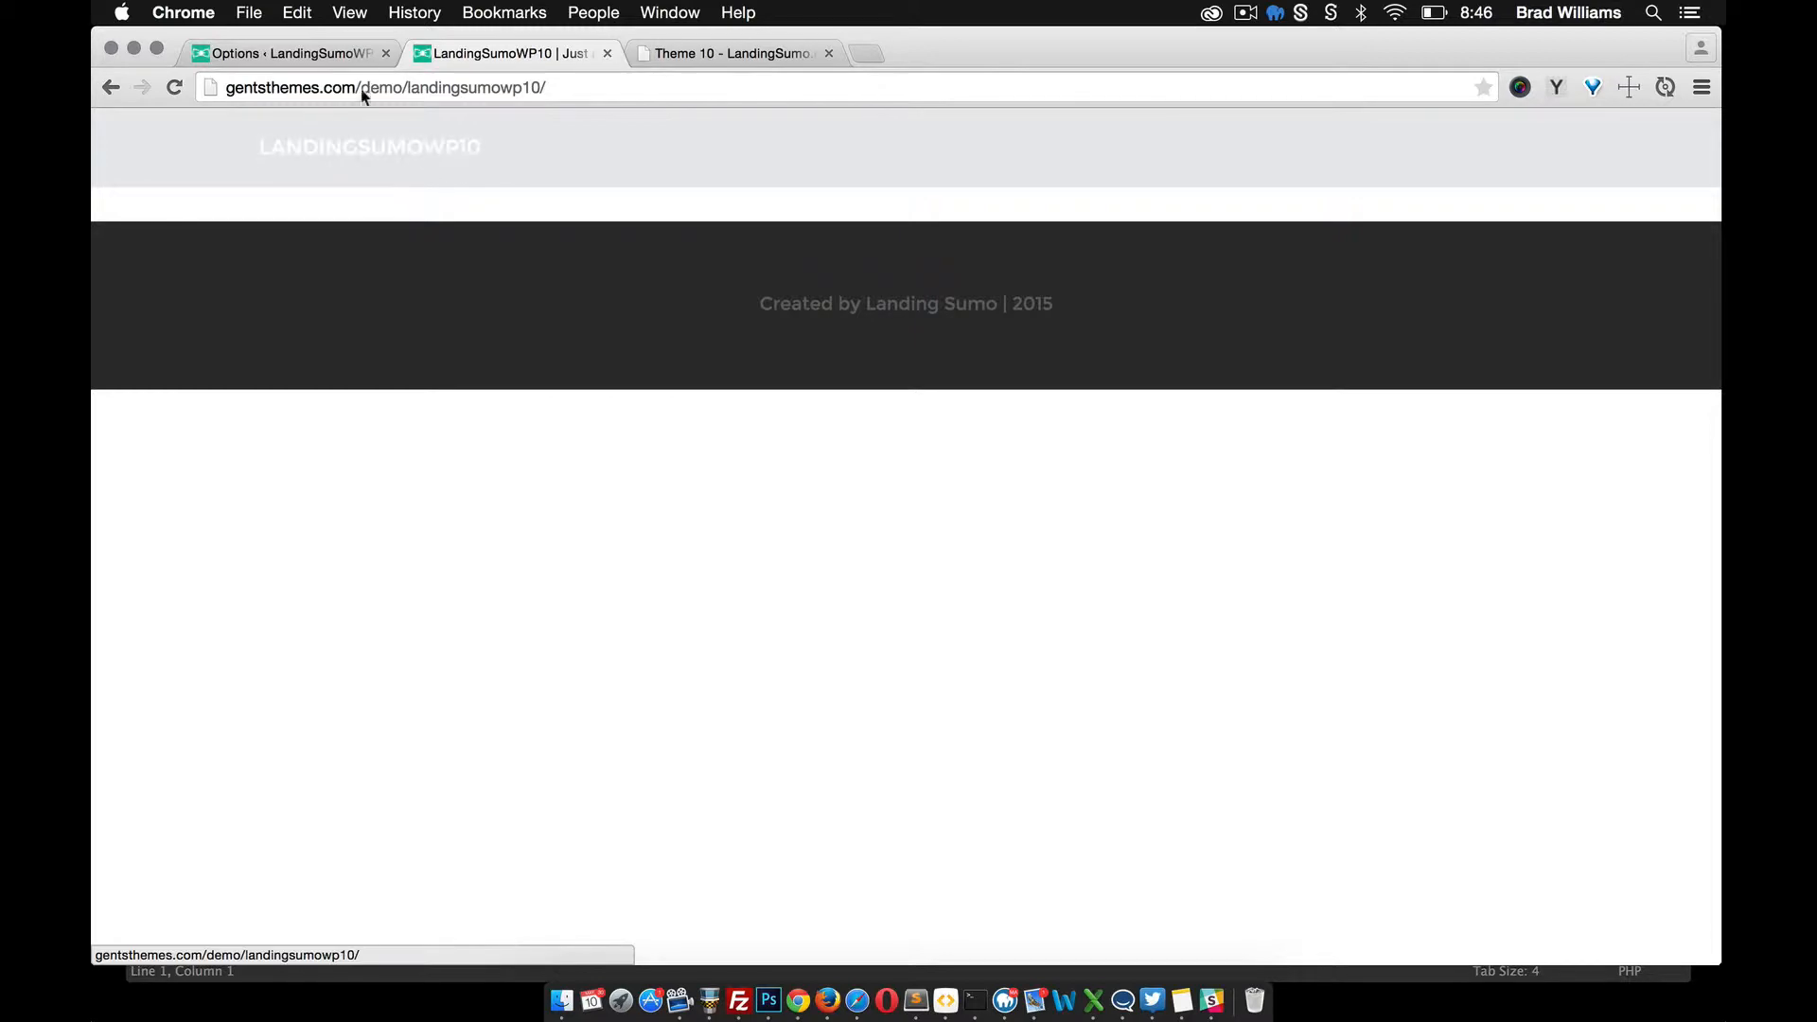
left_click(337, 61)
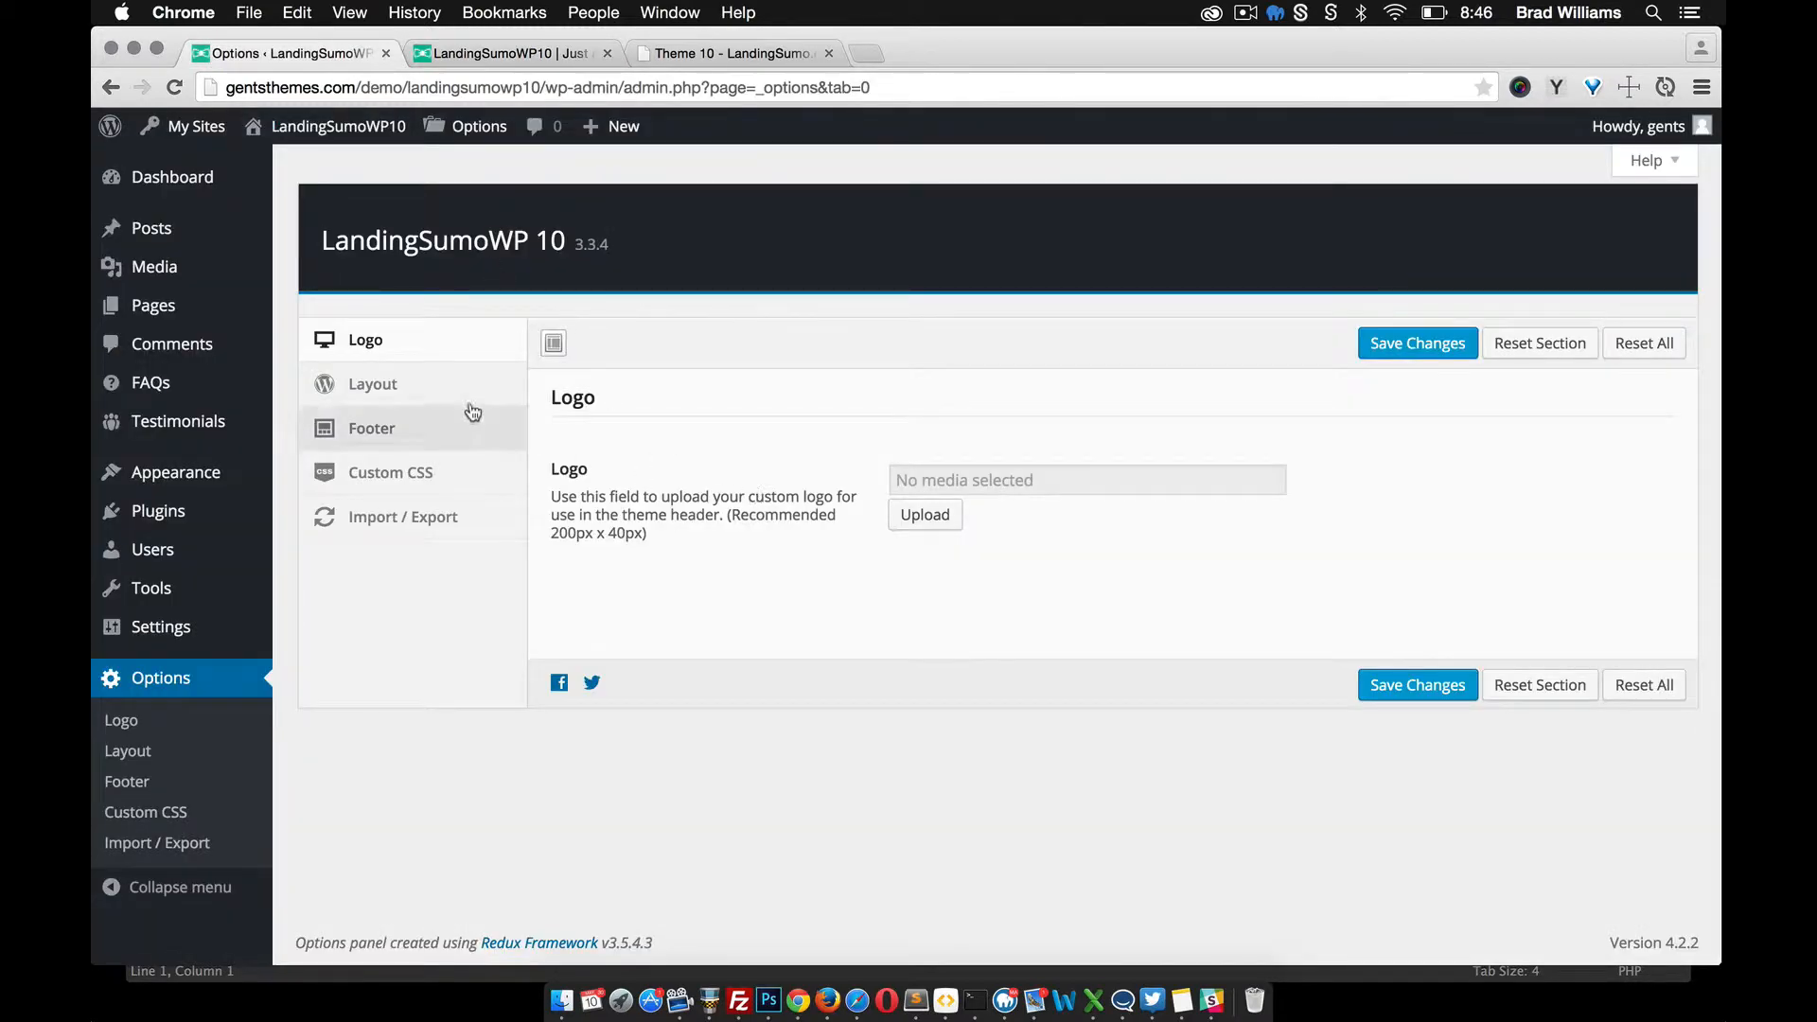
Step: Open the theme's Layout options and compare the layout manager's blocks with the hero, call-to-action and sample sections of the Theme 10 template
left_click(419, 392)
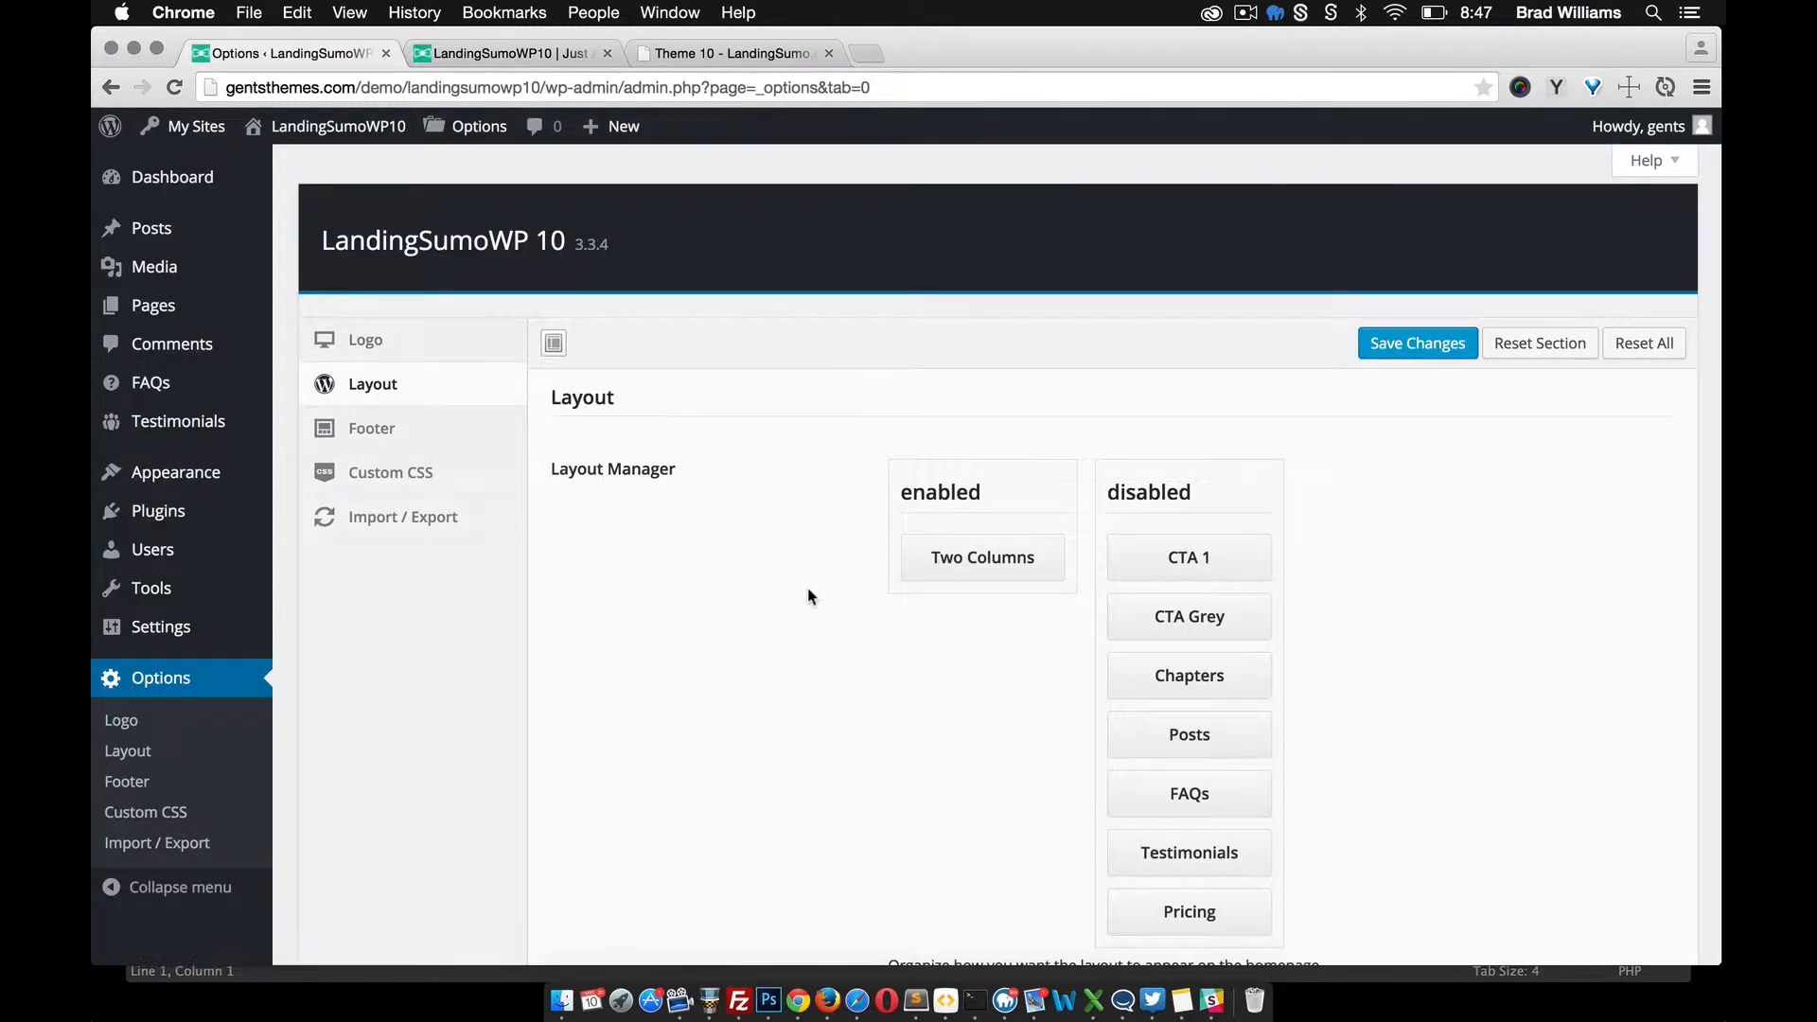
scroll(808, 597, "down", 3)
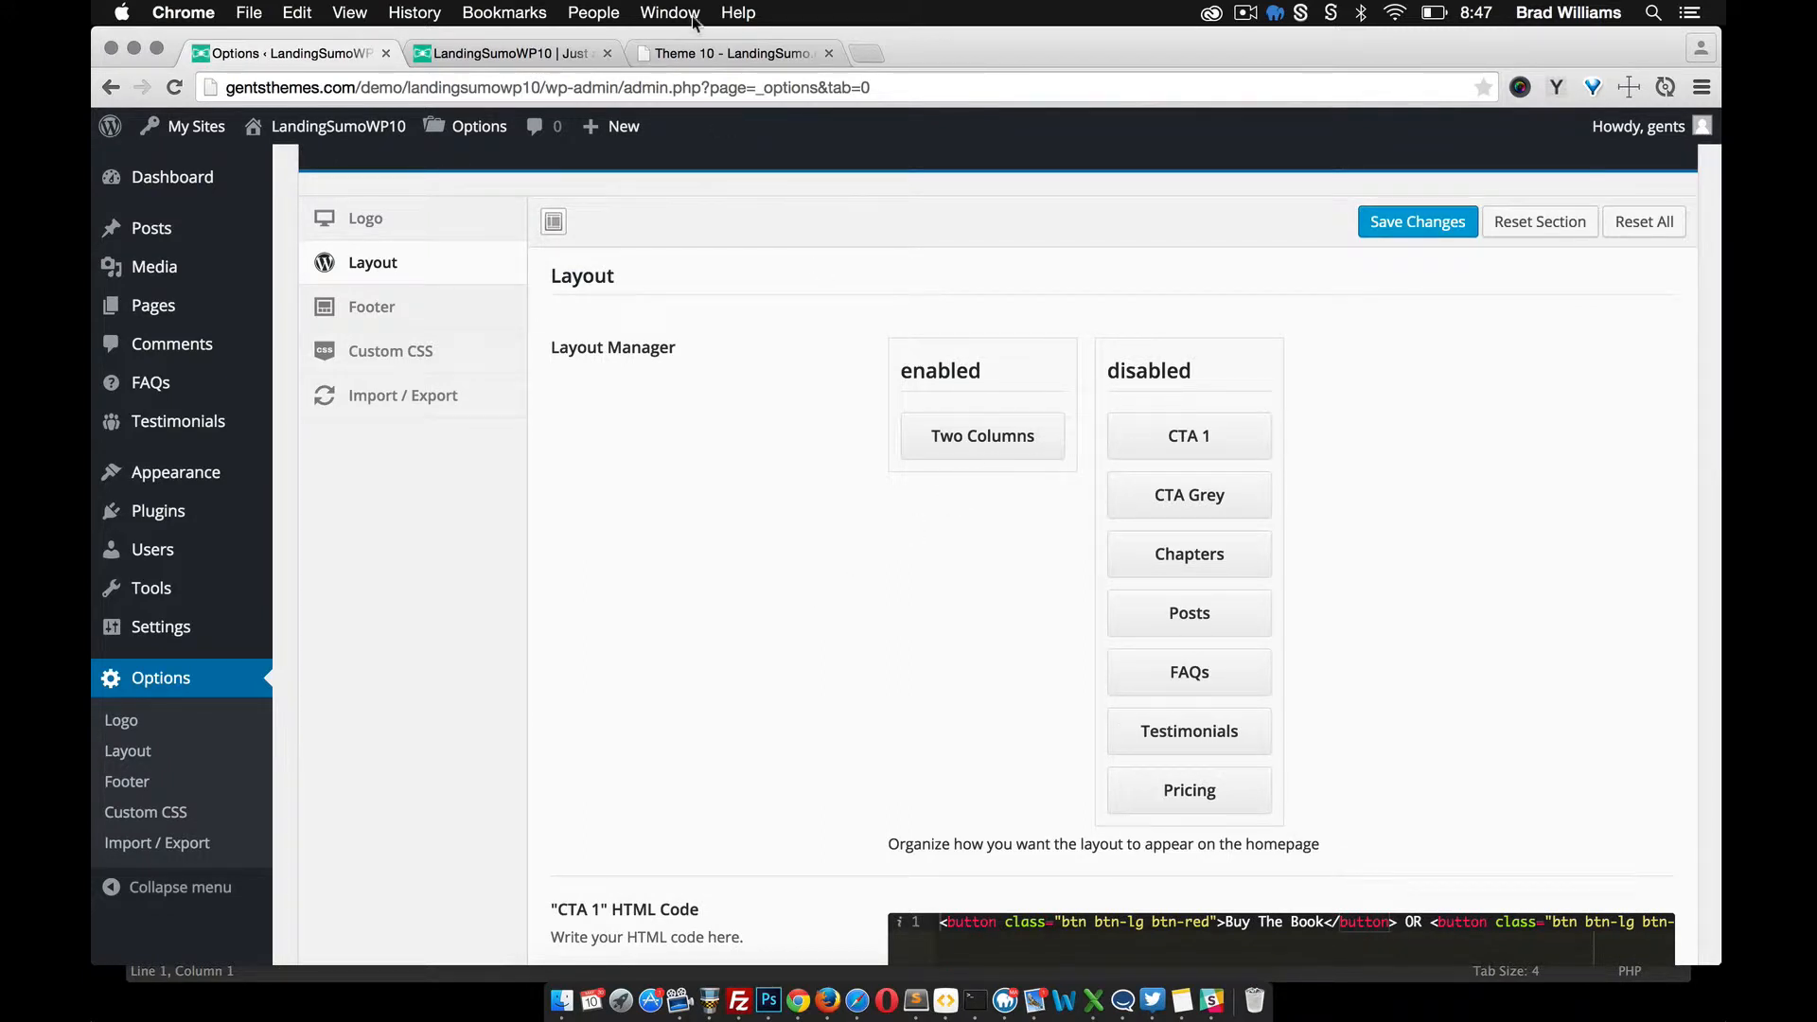
left_click(705, 54)
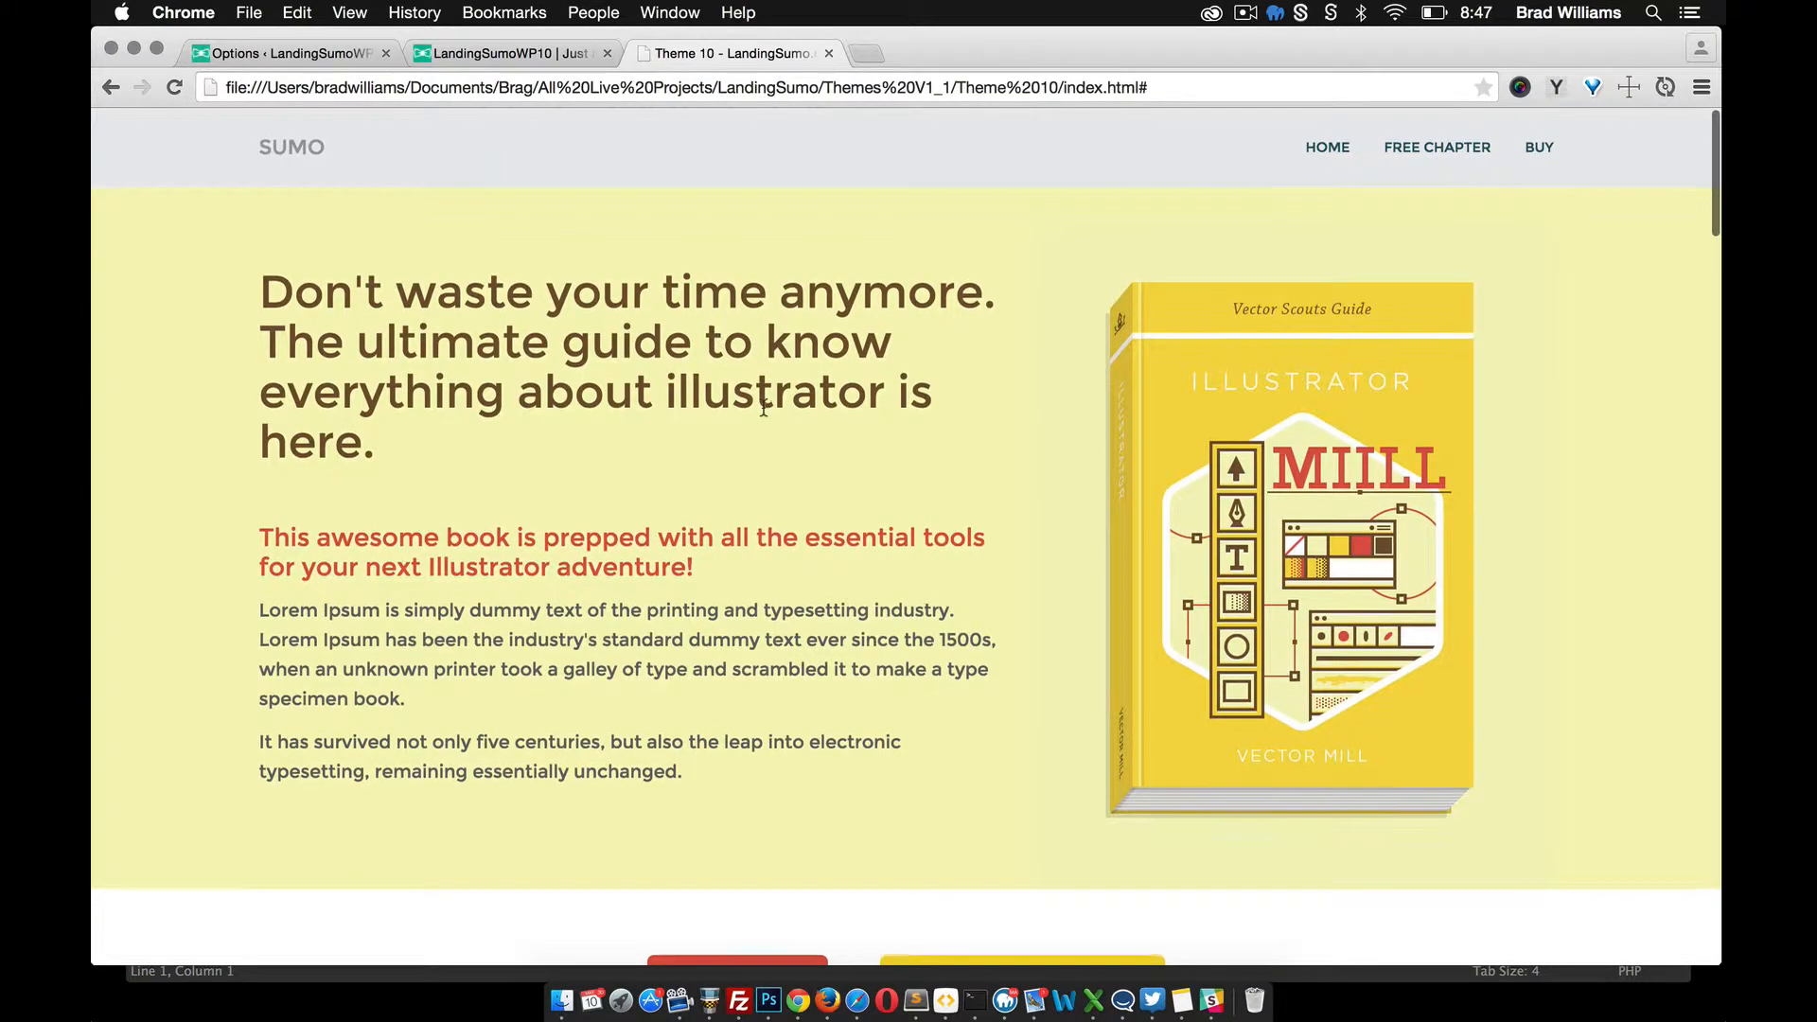
scroll(764, 407, "down", 4)
scroll(764, 407, "up", 4)
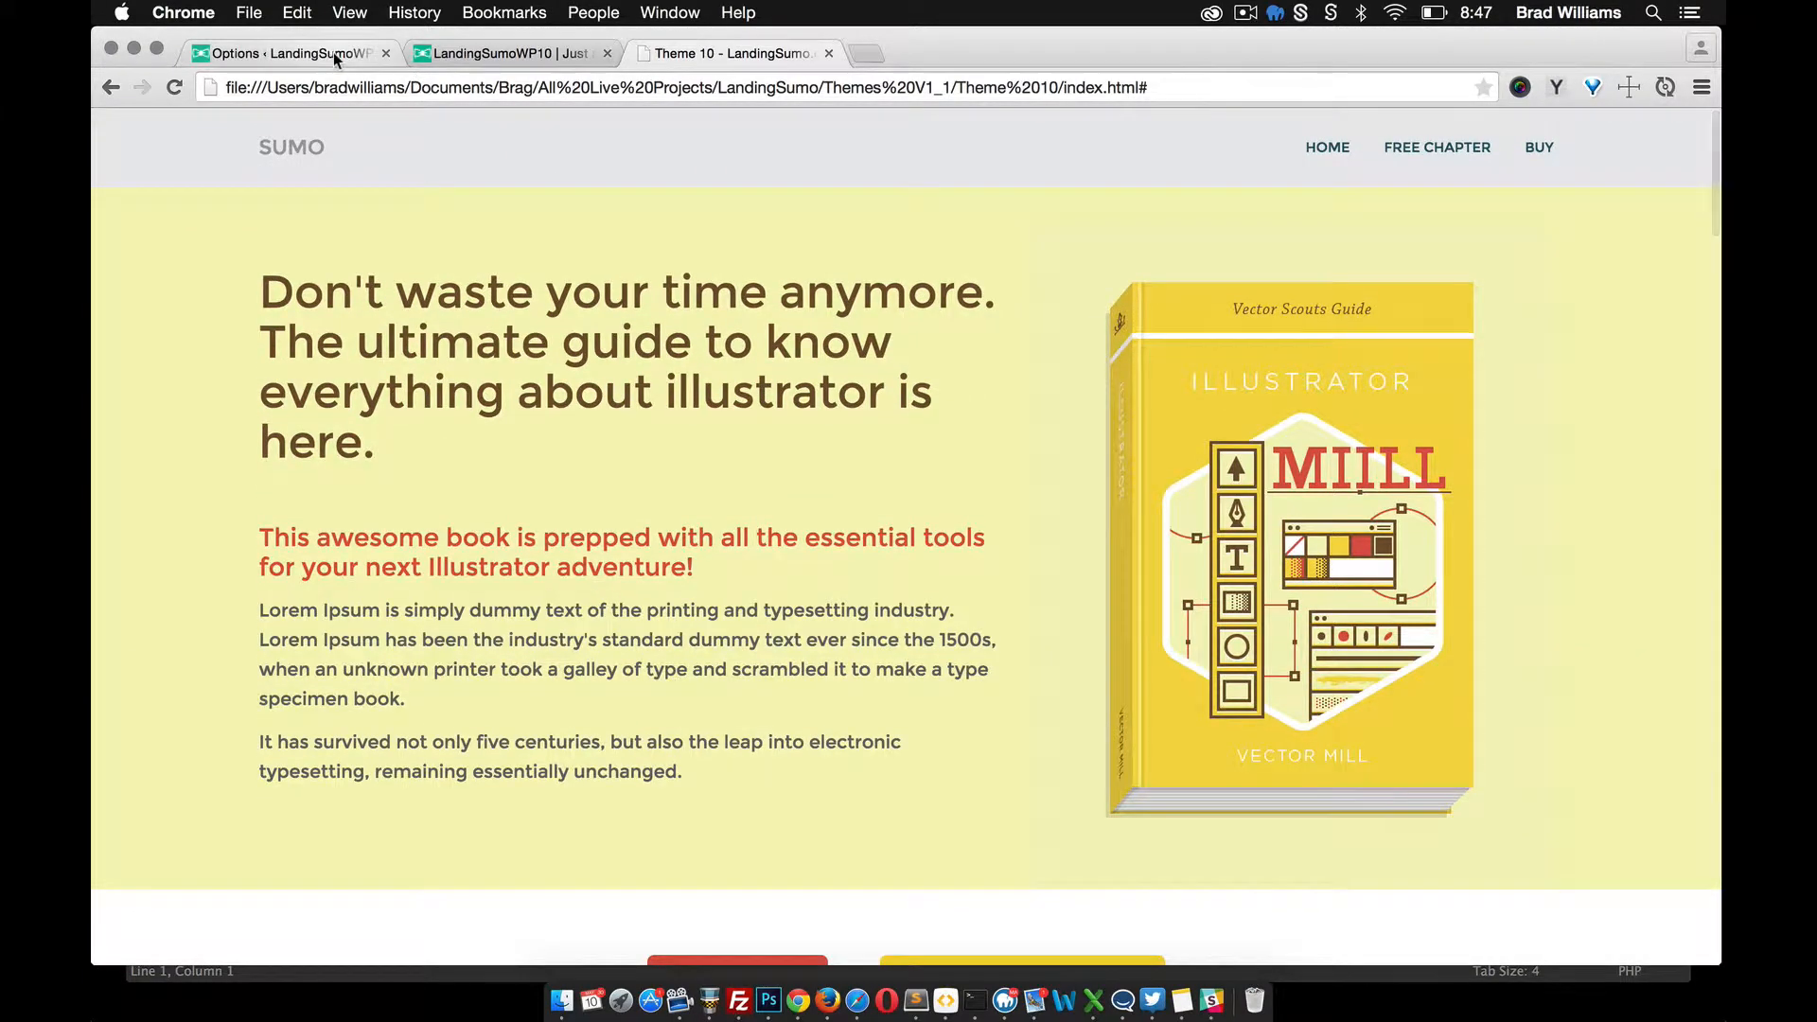
left_click(333, 53)
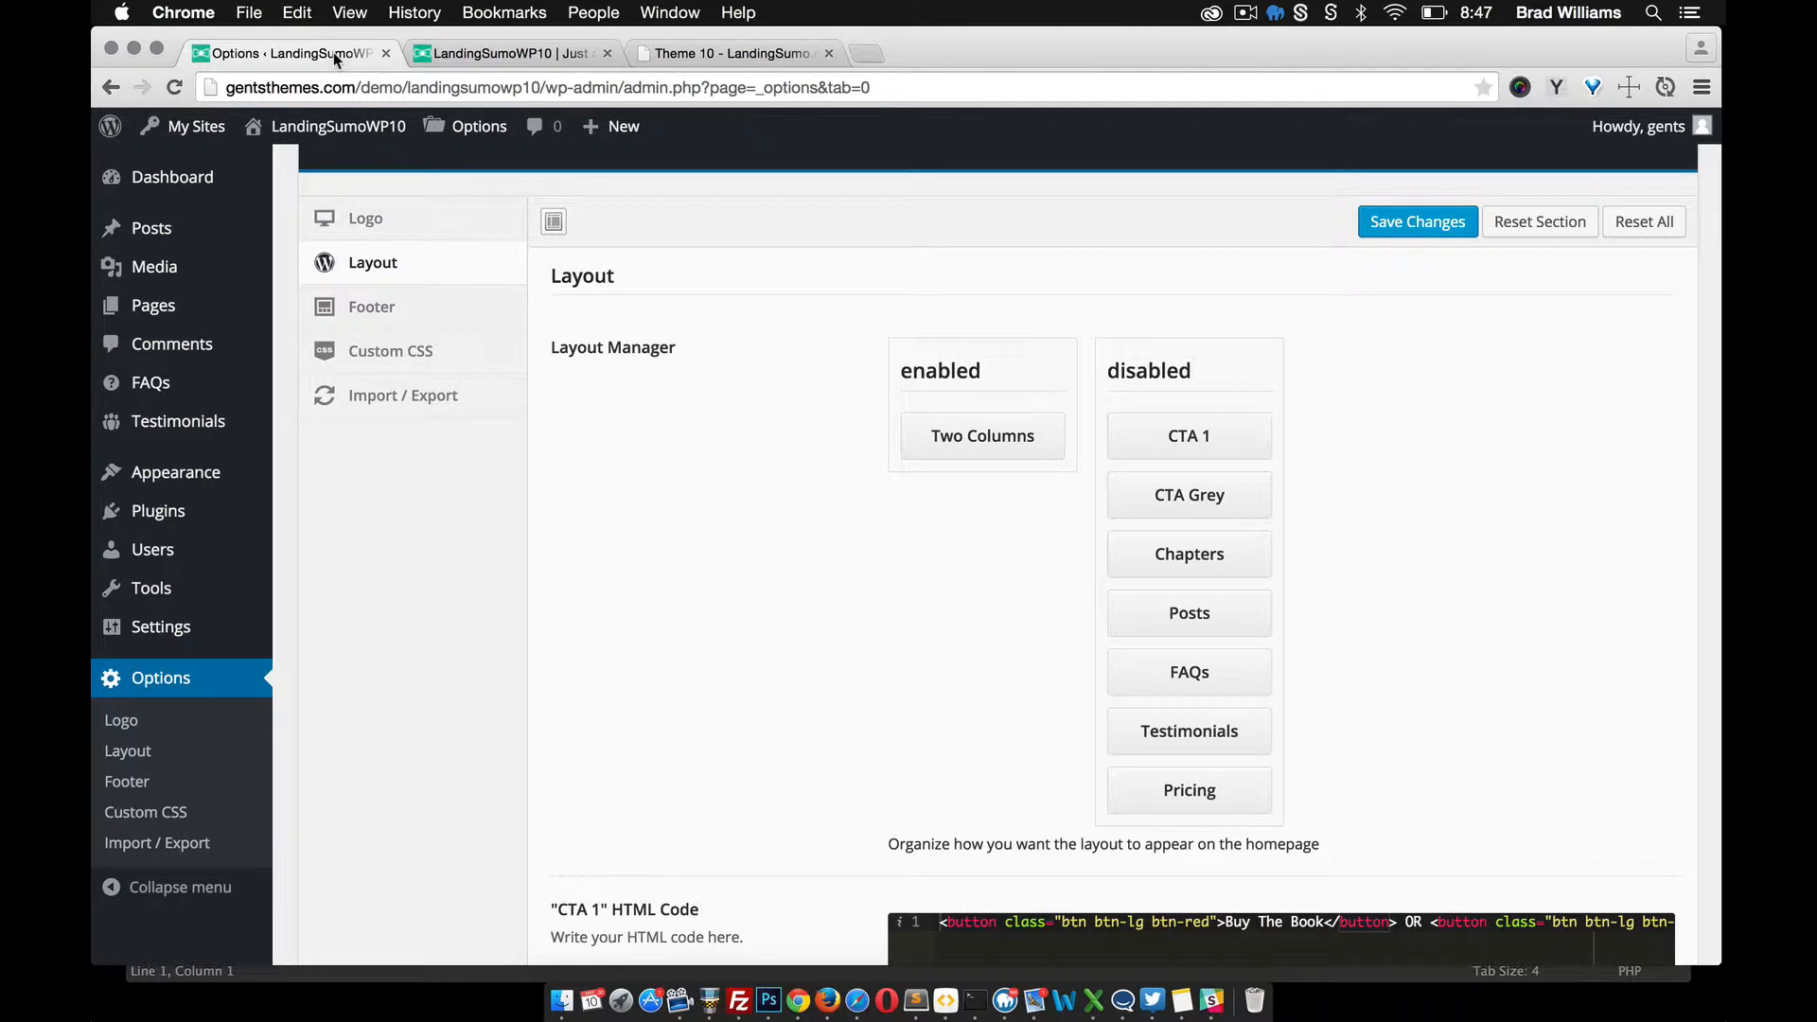
left_click(696, 55)
scroll(772, 456, "down", 5)
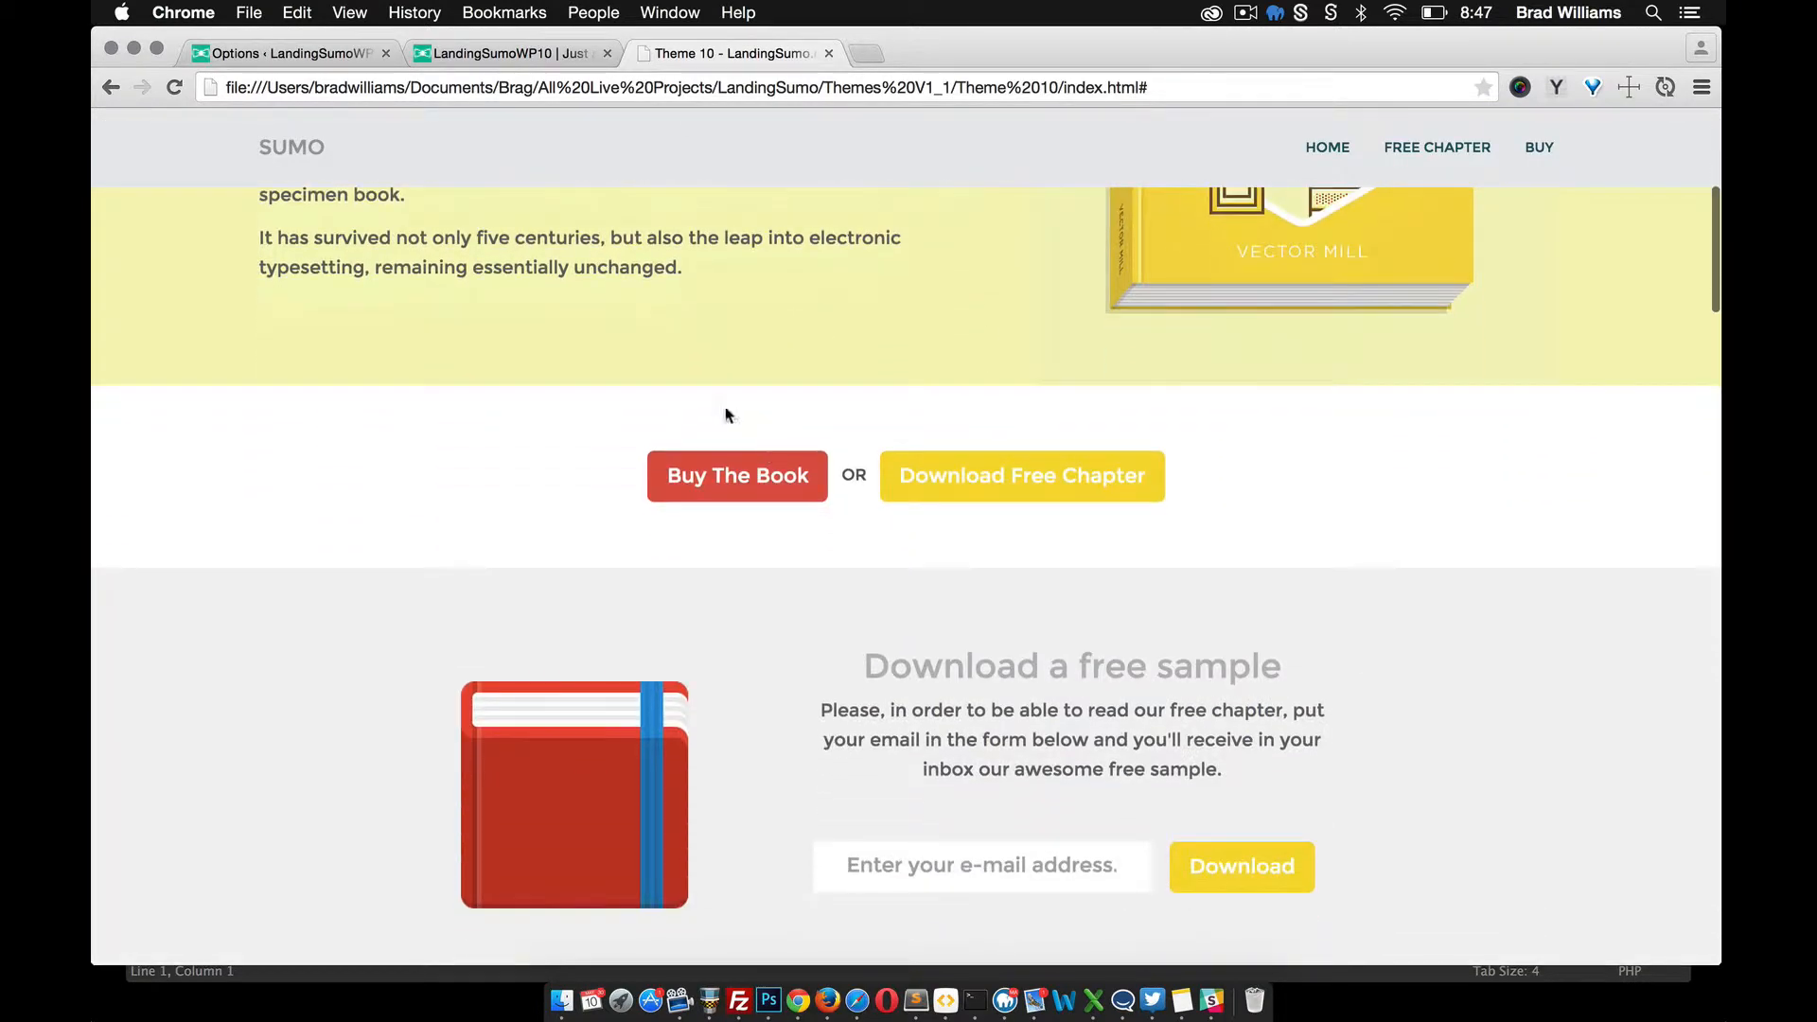
left_click(328, 55)
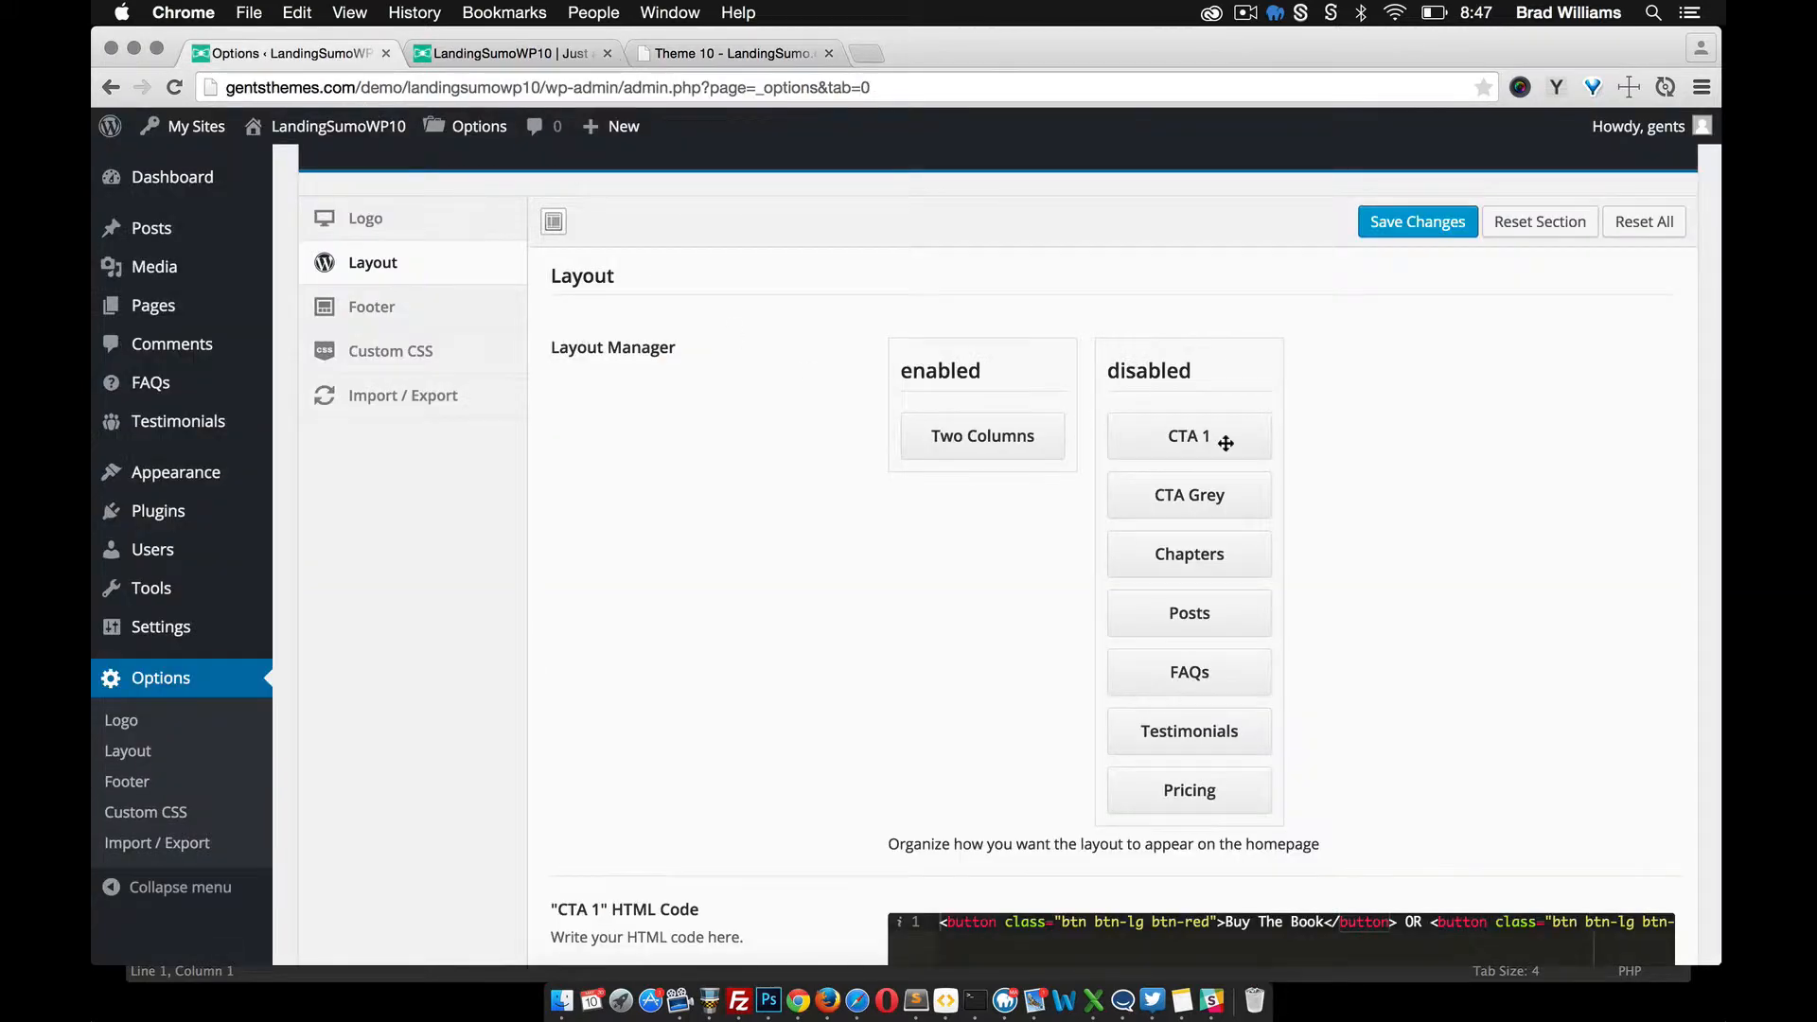
Step: Enable the CTA 1 and CTA Grey blocks below Two Columns in the layout manager, checking their order against the Theme 10 template
left_click_drag(1213, 437, 986, 491)
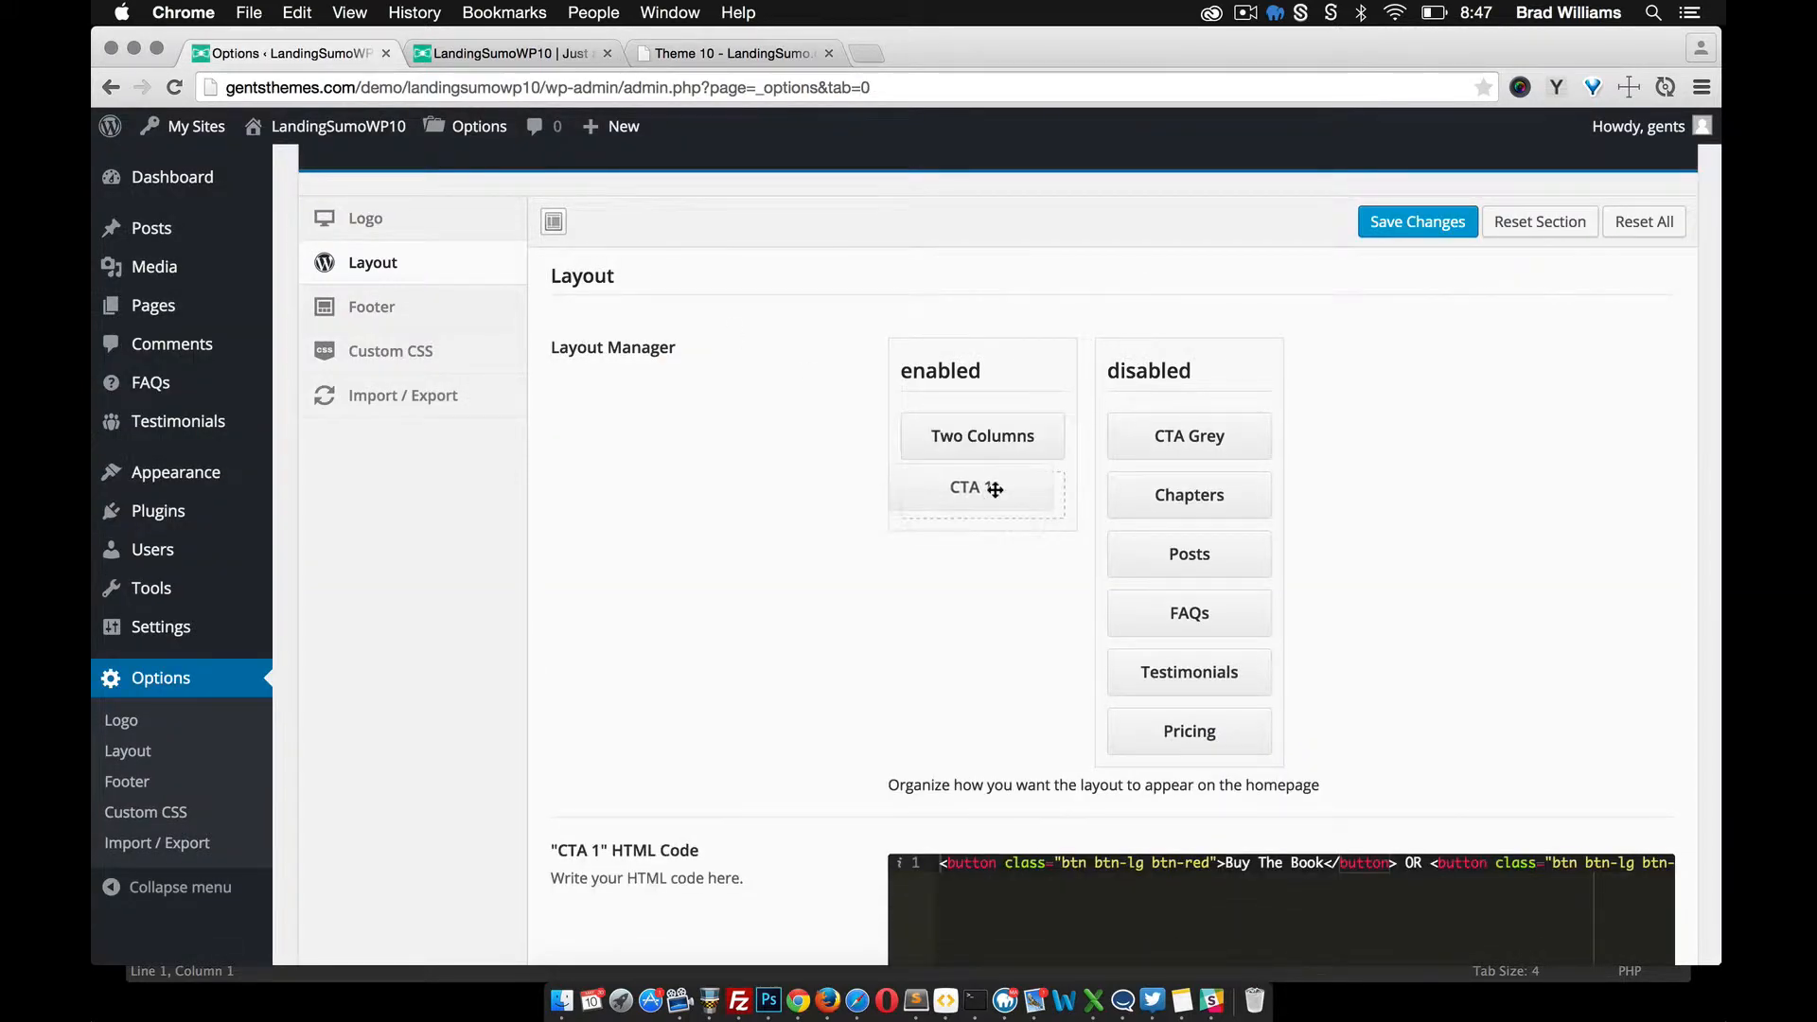
left_click(744, 53)
scroll(811, 430, "down", 4)
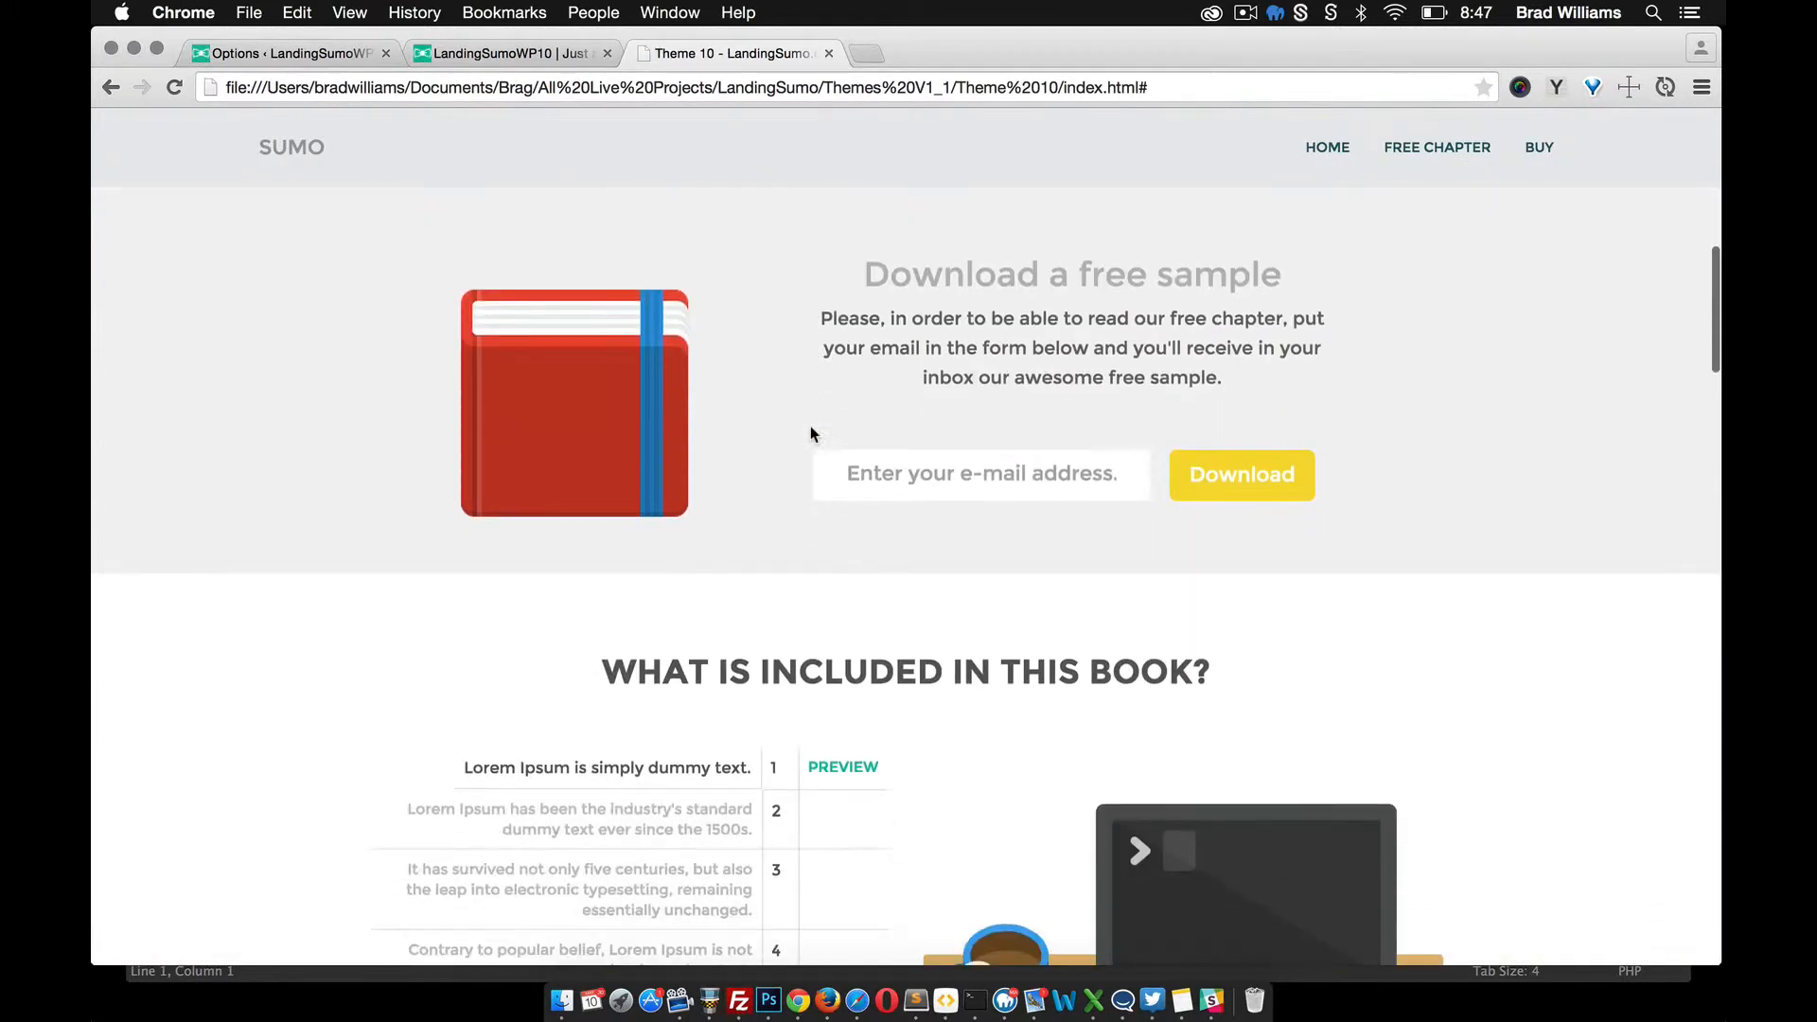
scroll(811, 426, "up", 3)
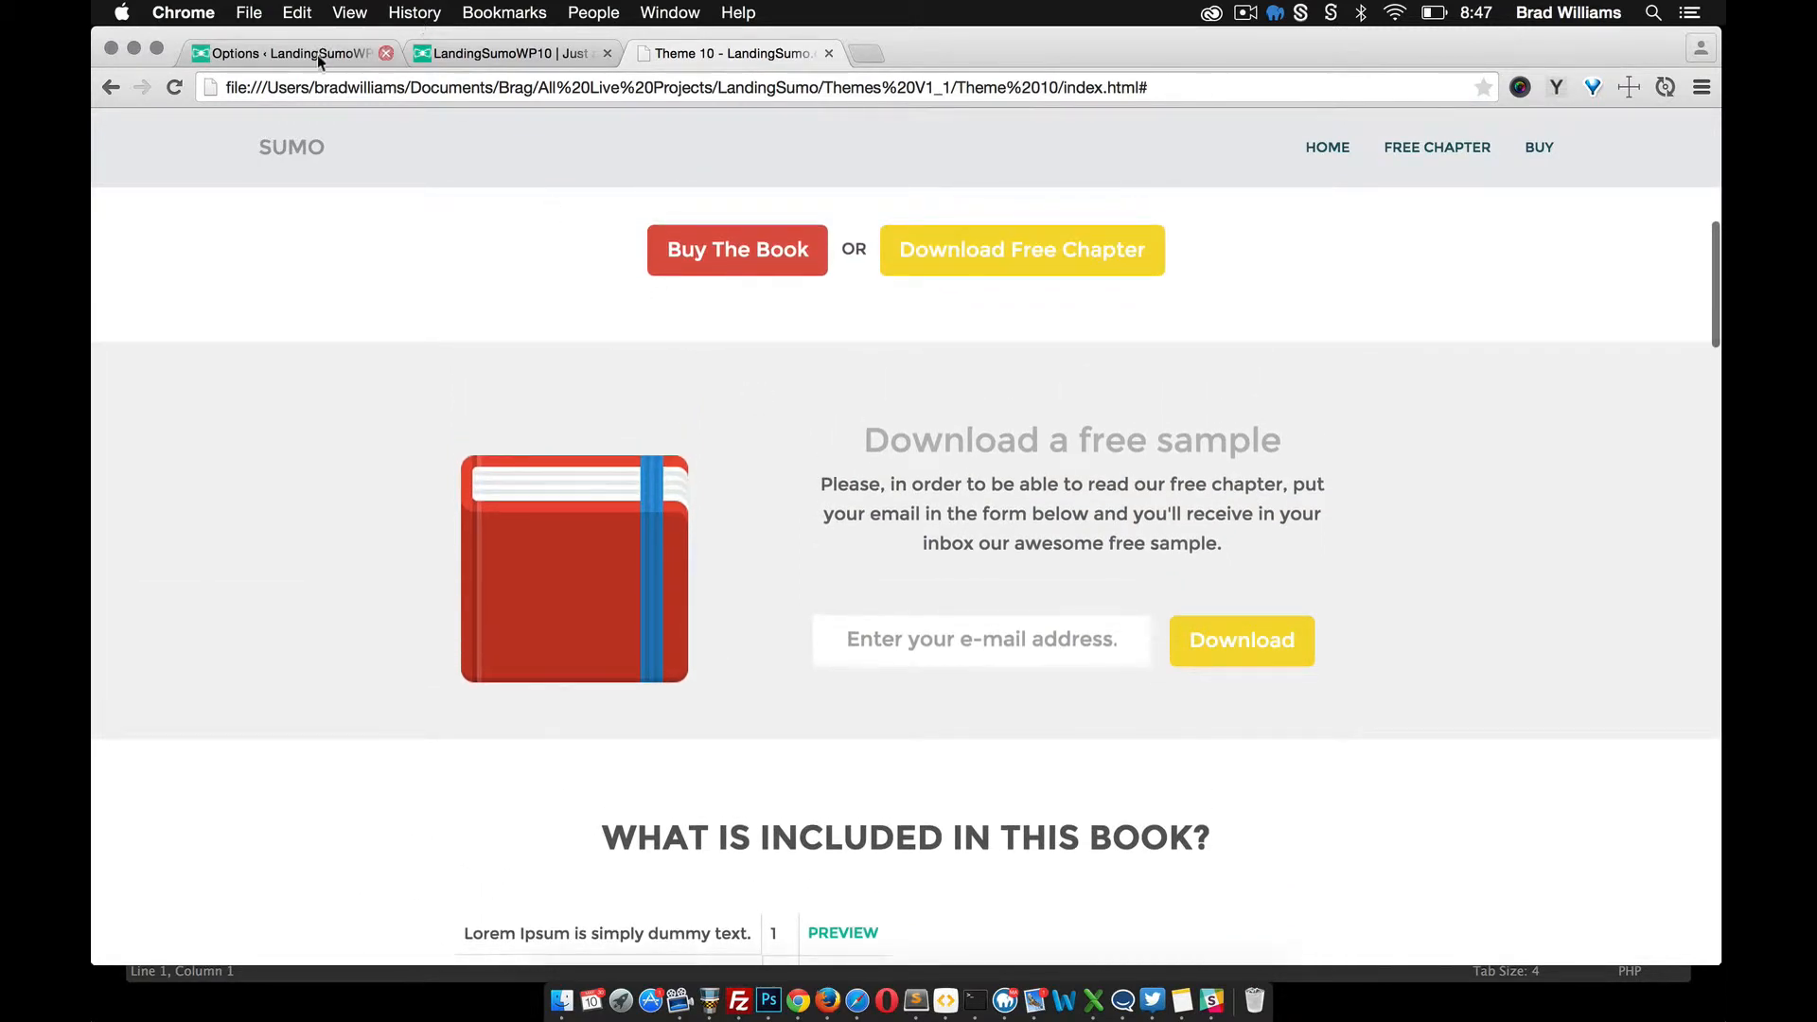
left_click(318, 54)
left_click_drag(1169, 481, 963, 602)
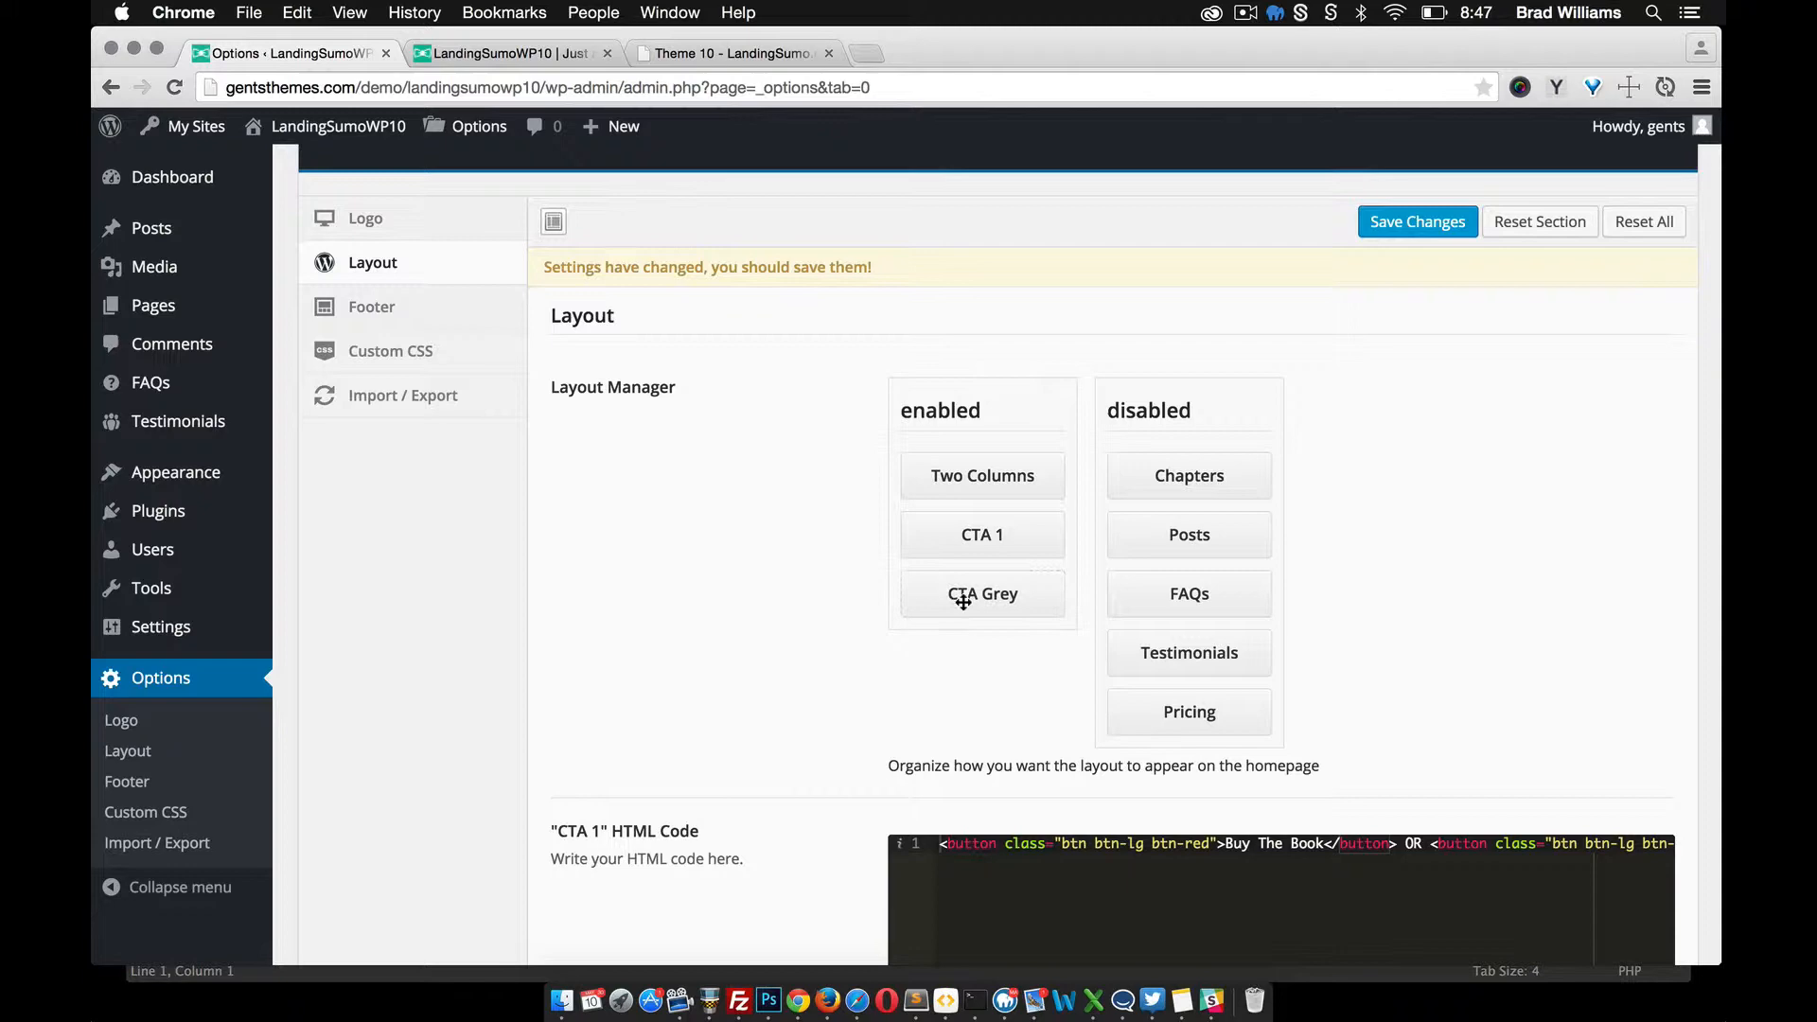
Step: Check the template's section after the free sample and enable the matching Chapters block below CTA Grey
left_click(668, 51)
scroll(776, 320, "down", 8)
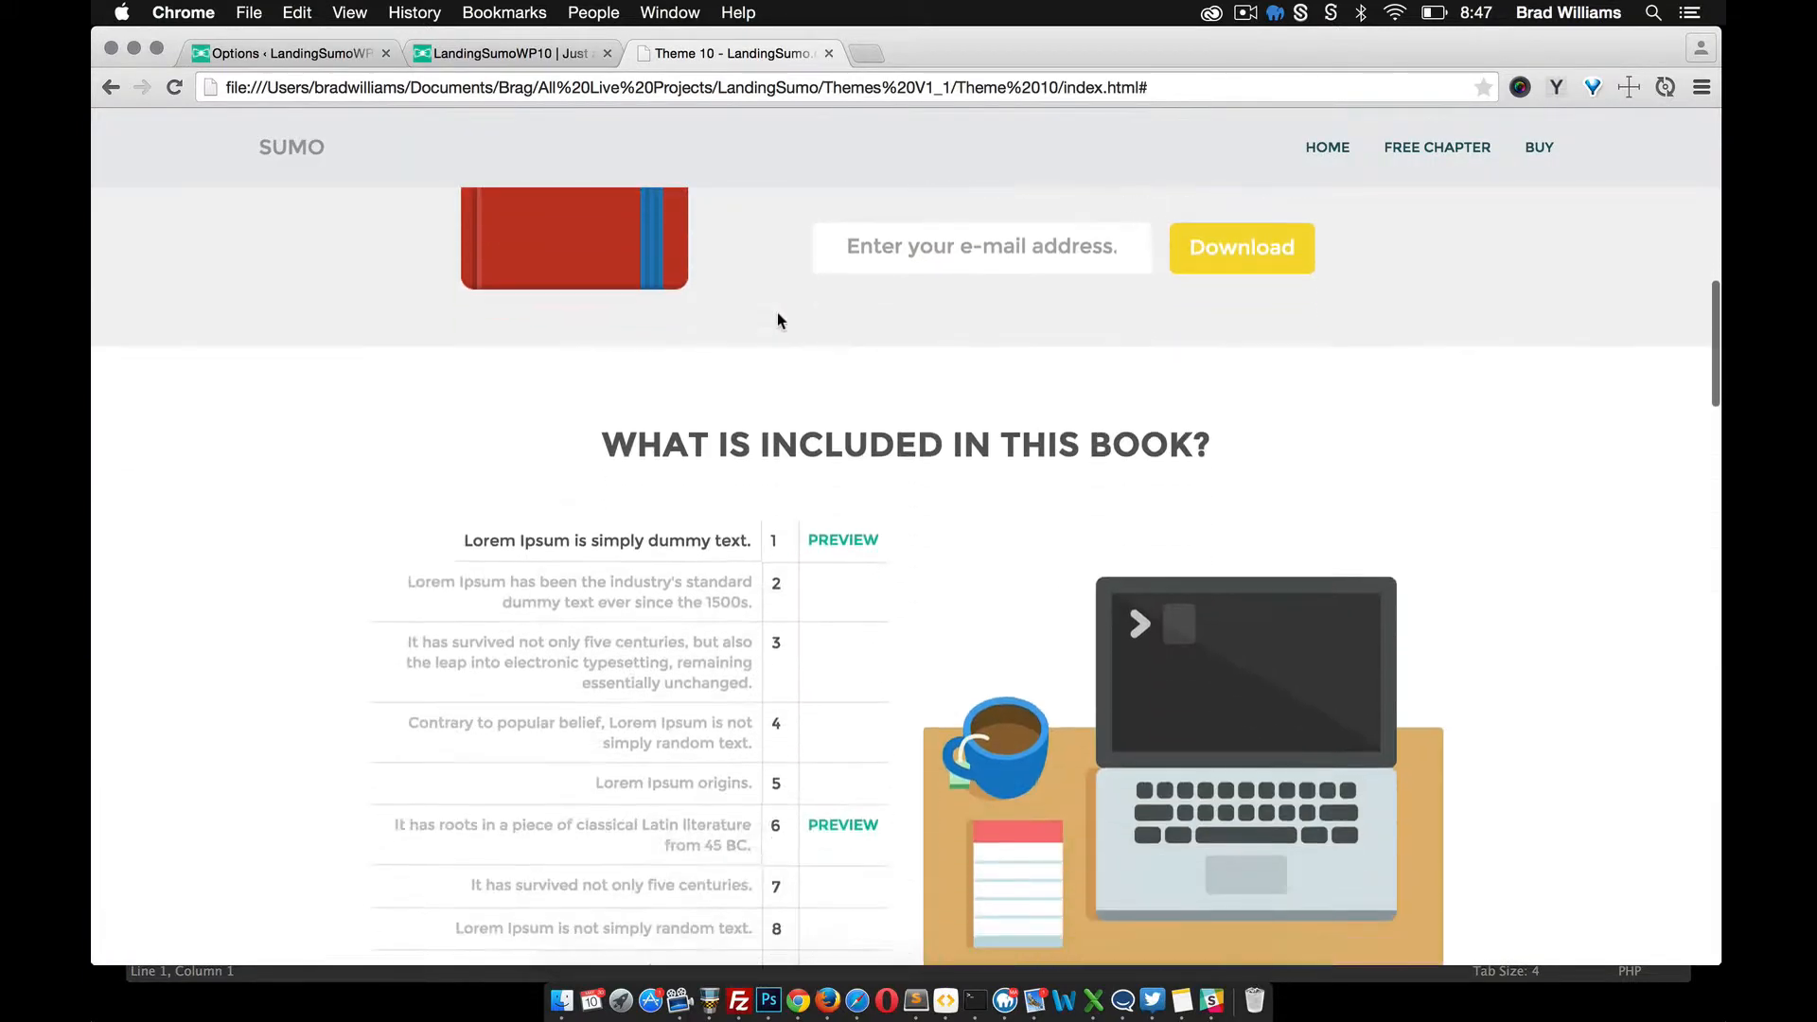
scroll(778, 319, "down", 4)
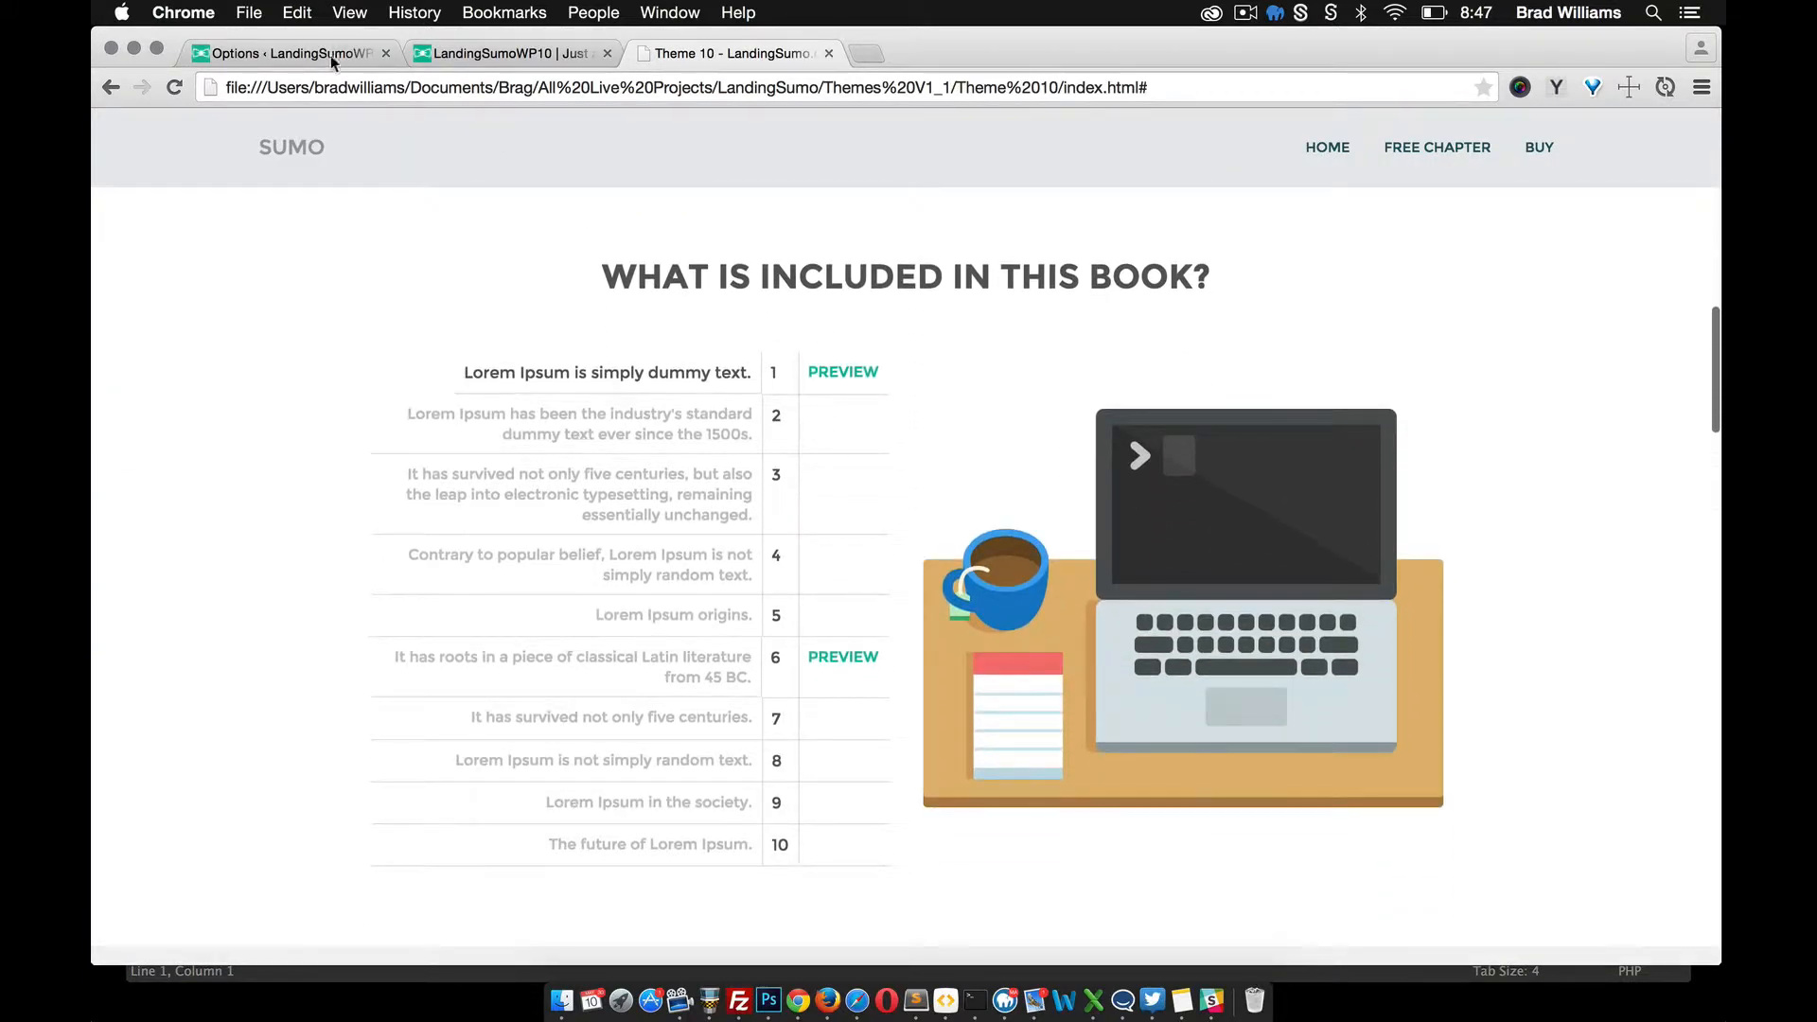
left_click(322, 53)
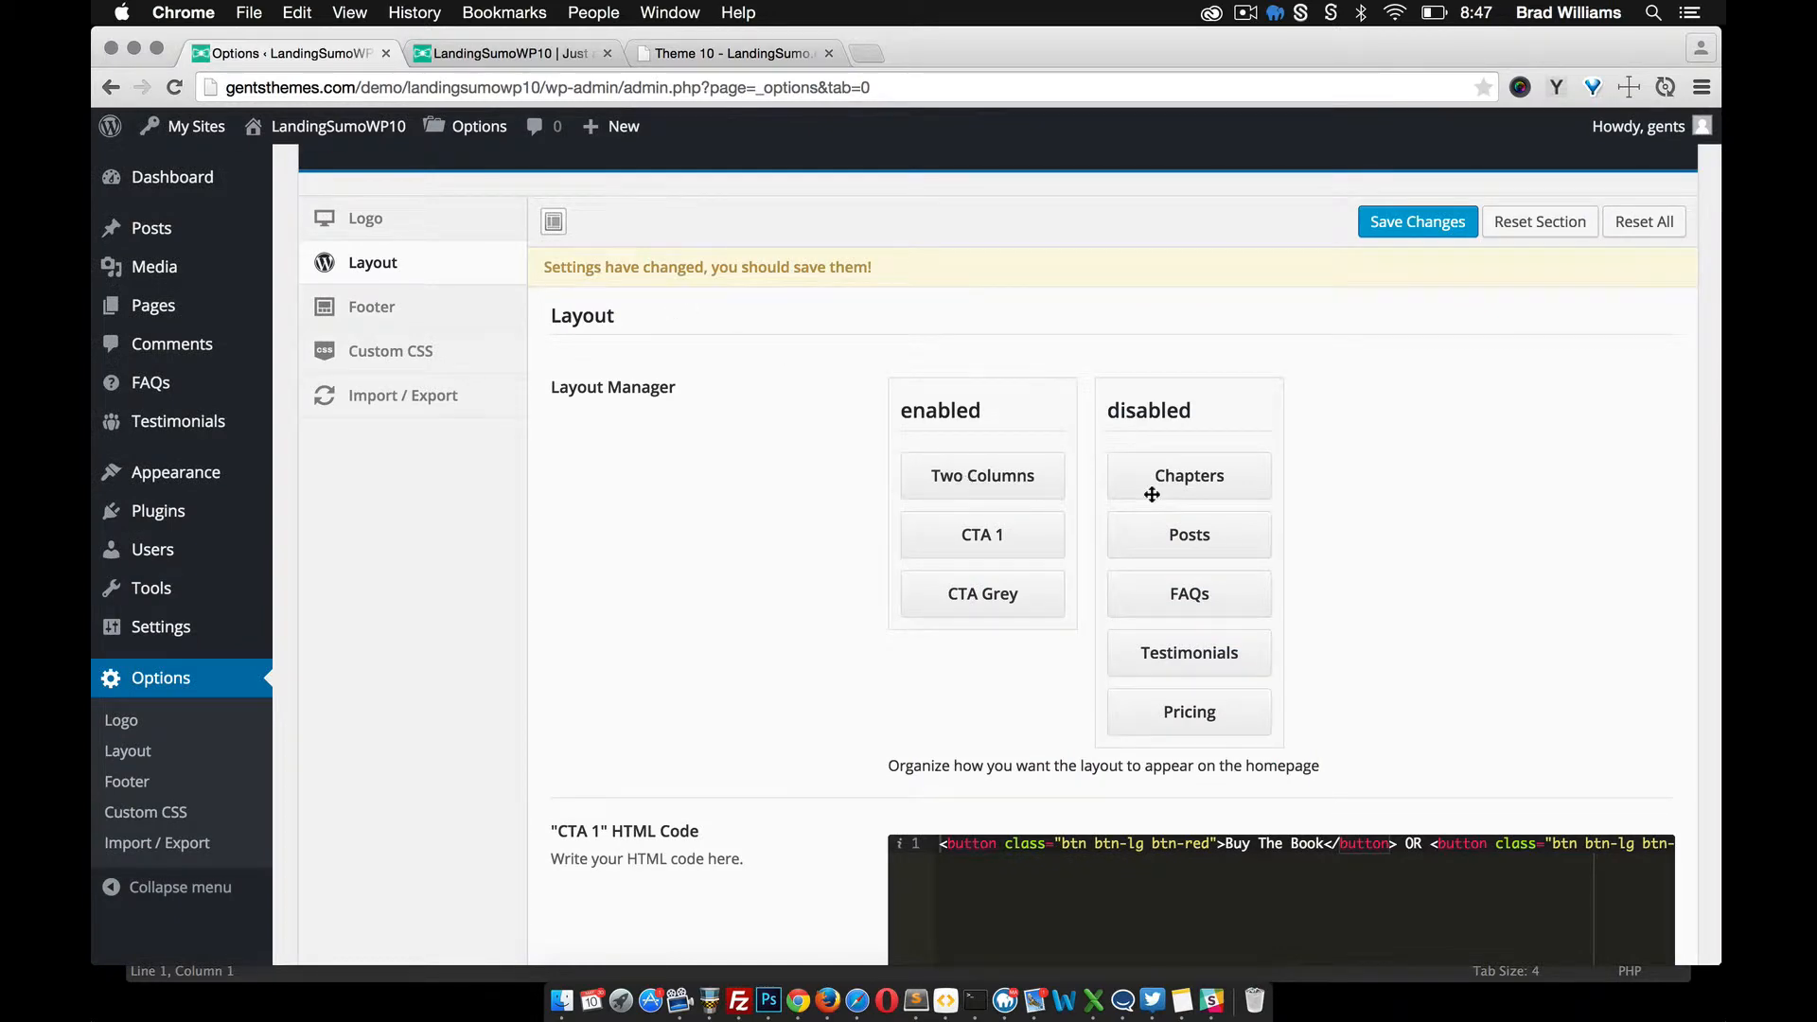
left_click_drag(1194, 477, 983, 652)
Step: Check the template's sections following the chapters list and enable the Posts and FAQs blocks below Chapters
left_click(721, 53)
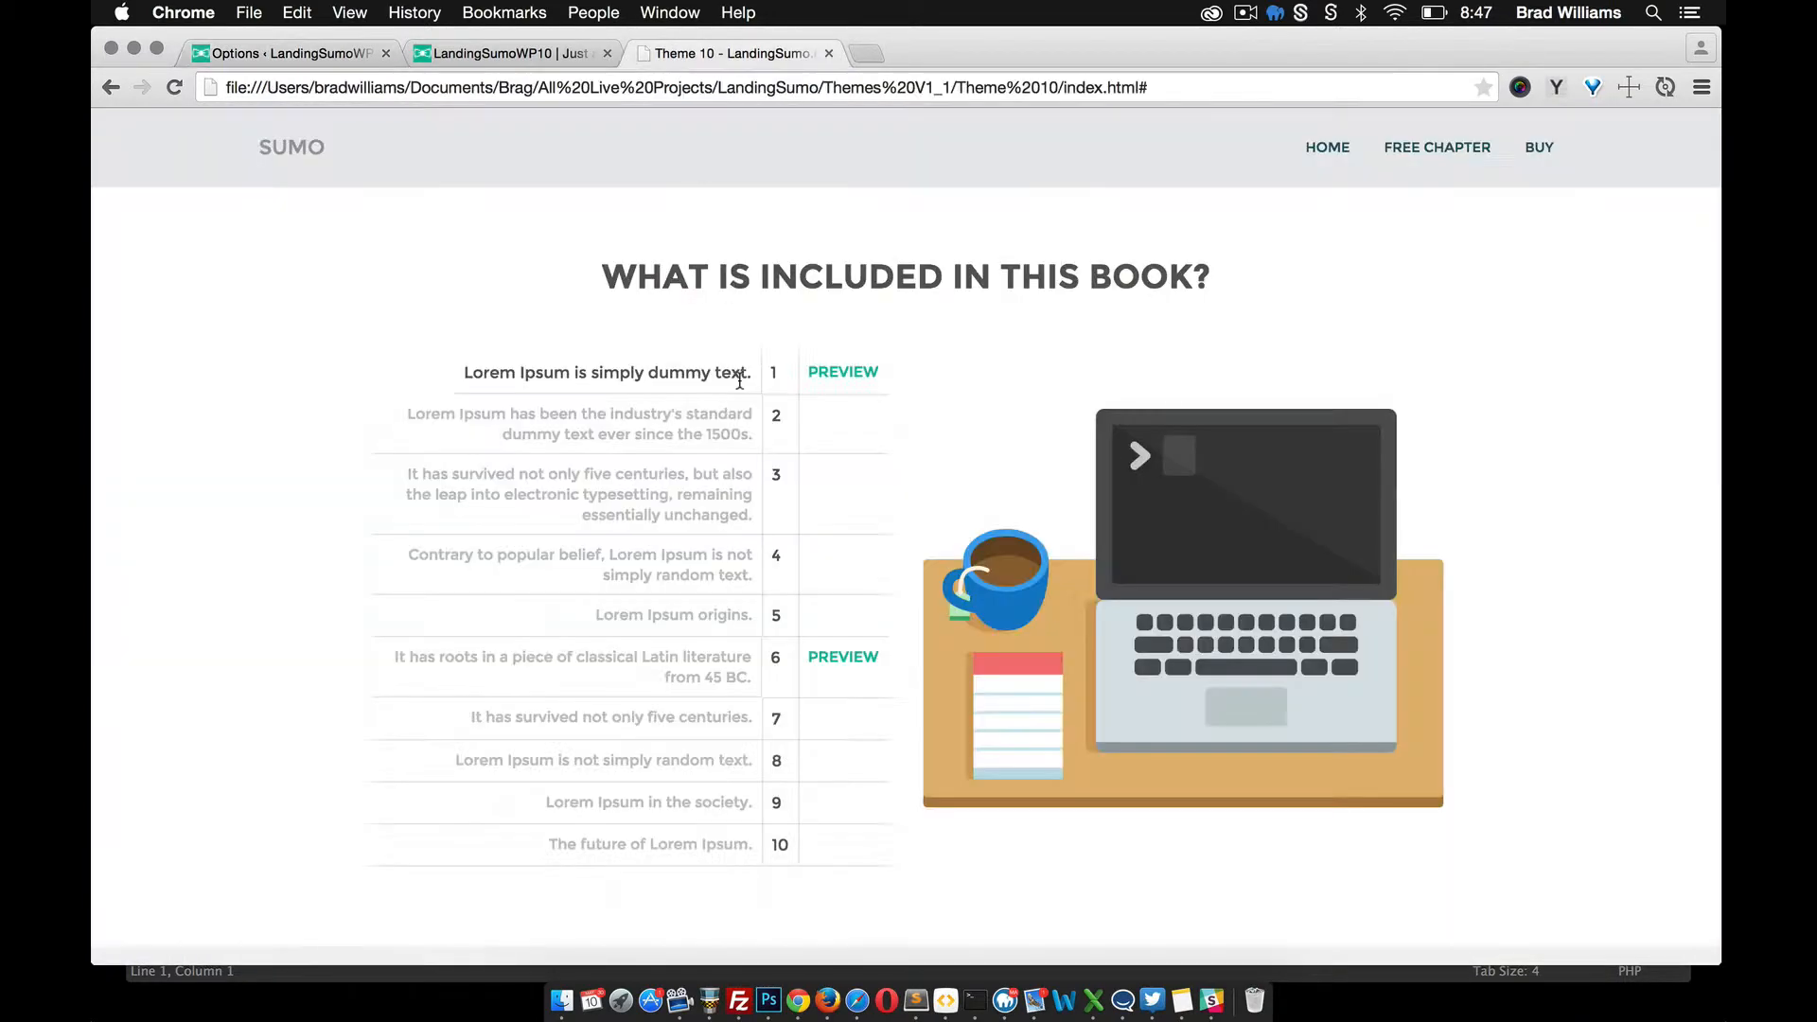
scroll(738, 379, "down", 10)
scroll(738, 381, "up", 2)
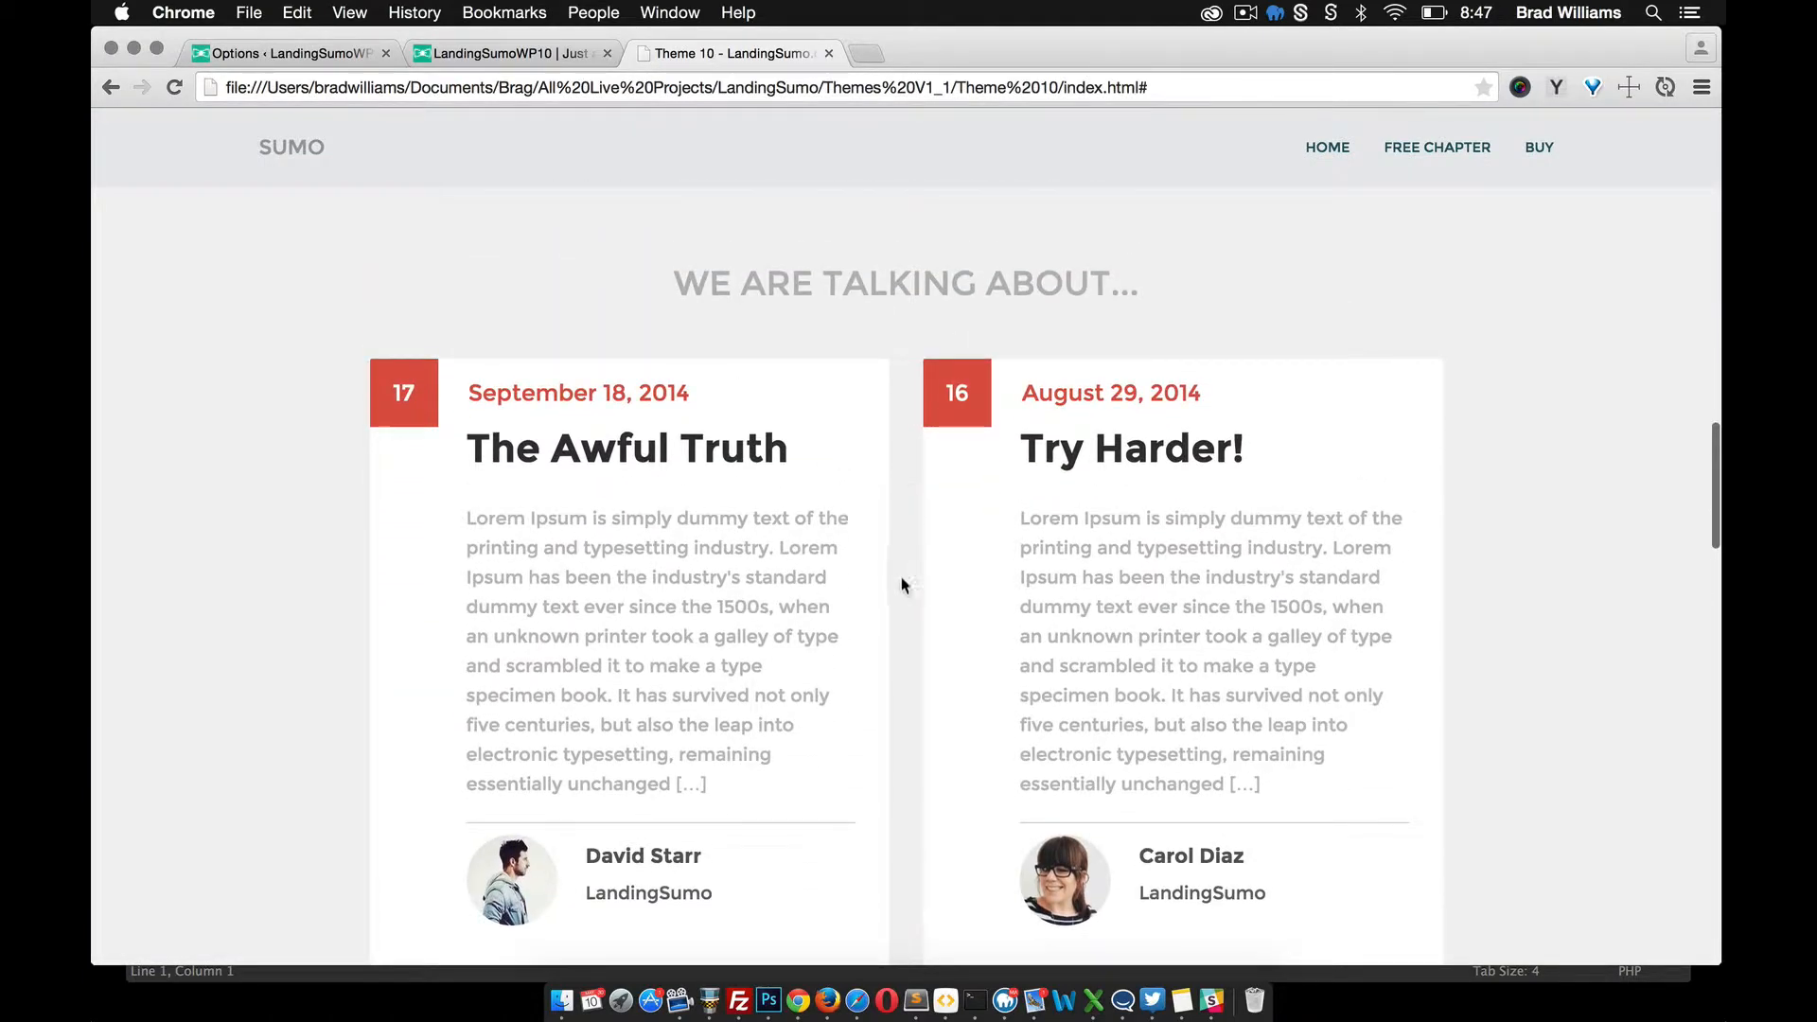
scroll(897, 373, "down", 2)
scroll(897, 372, "down", 6)
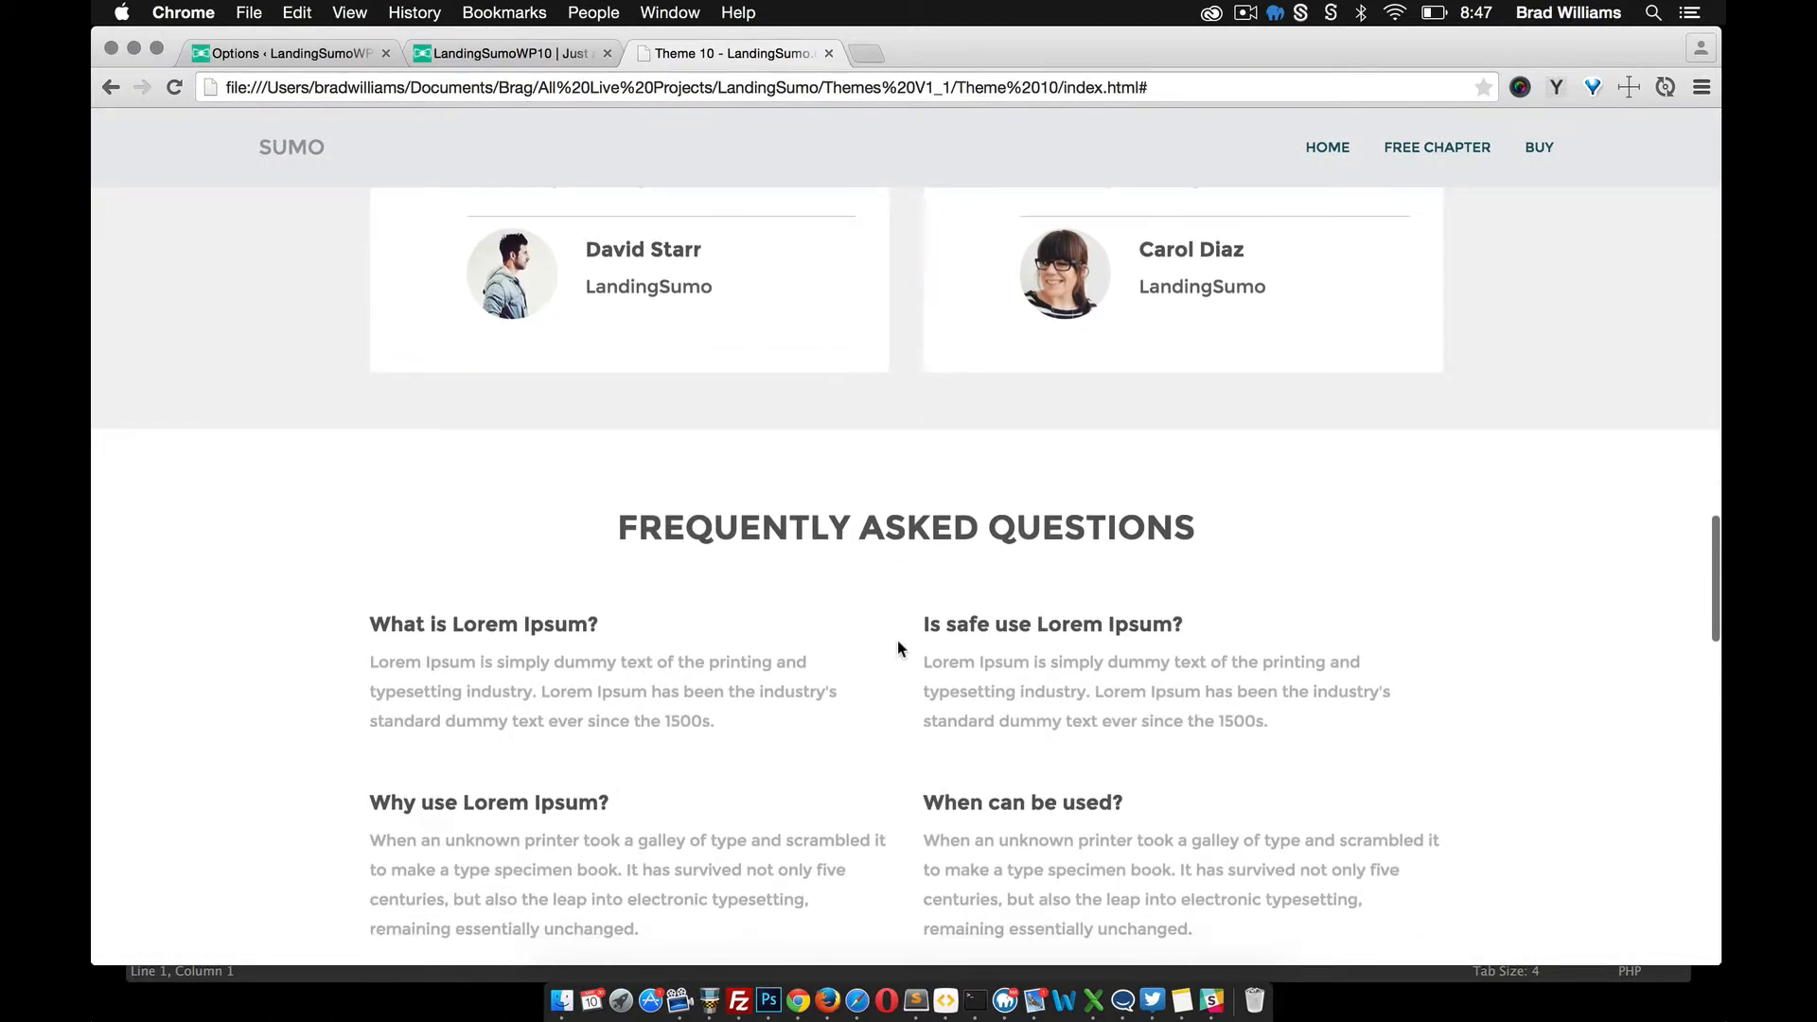
left_click(282, 59)
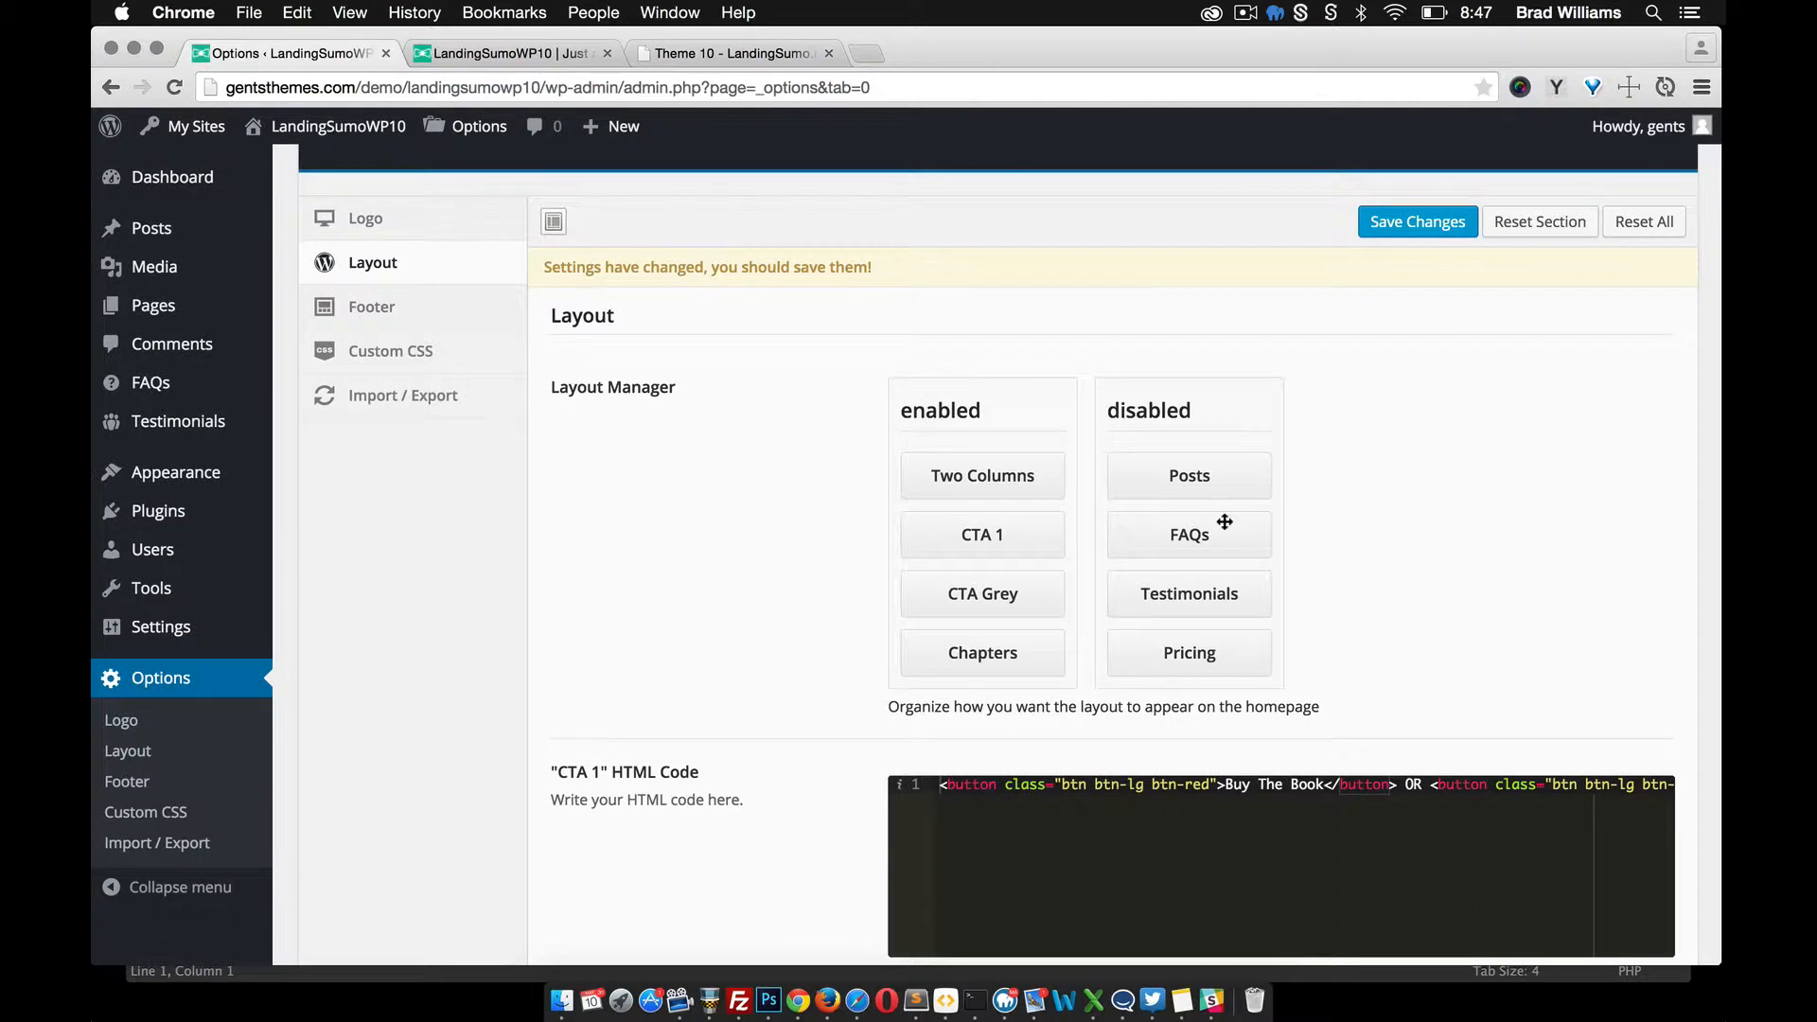
left_click_drag(1190, 490, 983, 729)
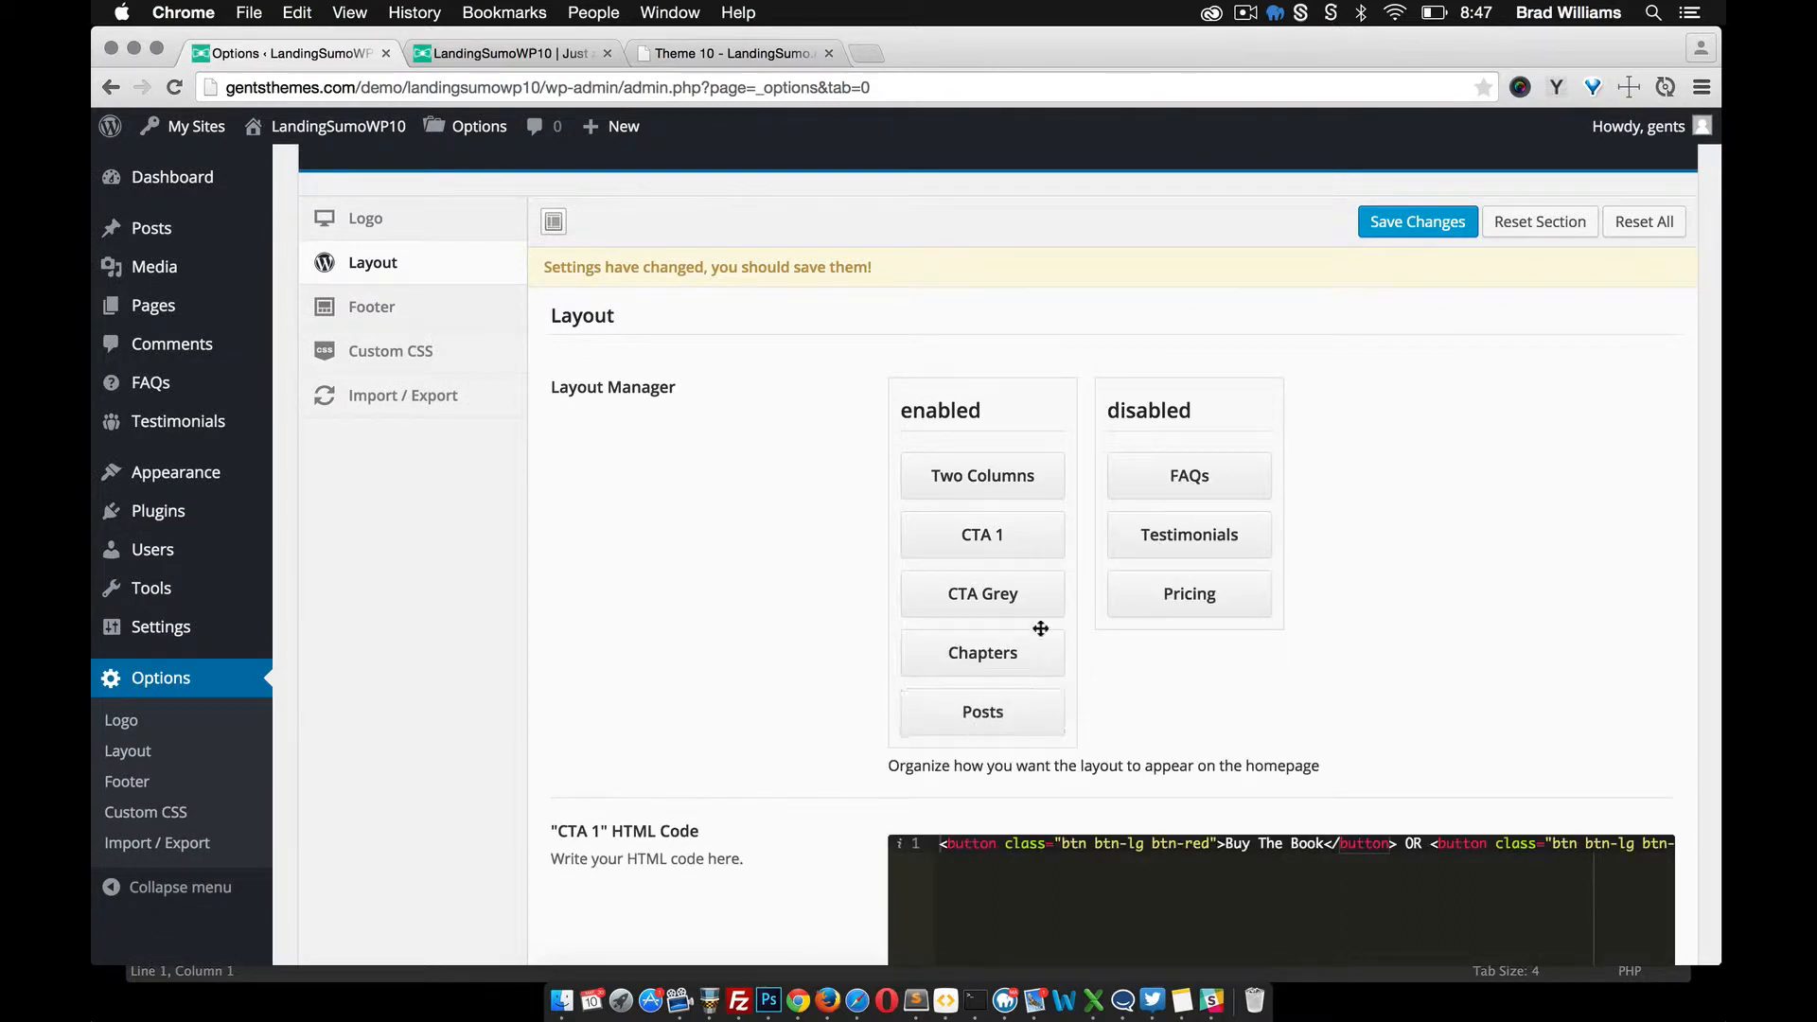
left_click_drag(1170, 478, 967, 771)
Step: Enable the Testimonials and Pricing blocks below FAQs to follow the template's order, and save the layout options
left_click(511, 53)
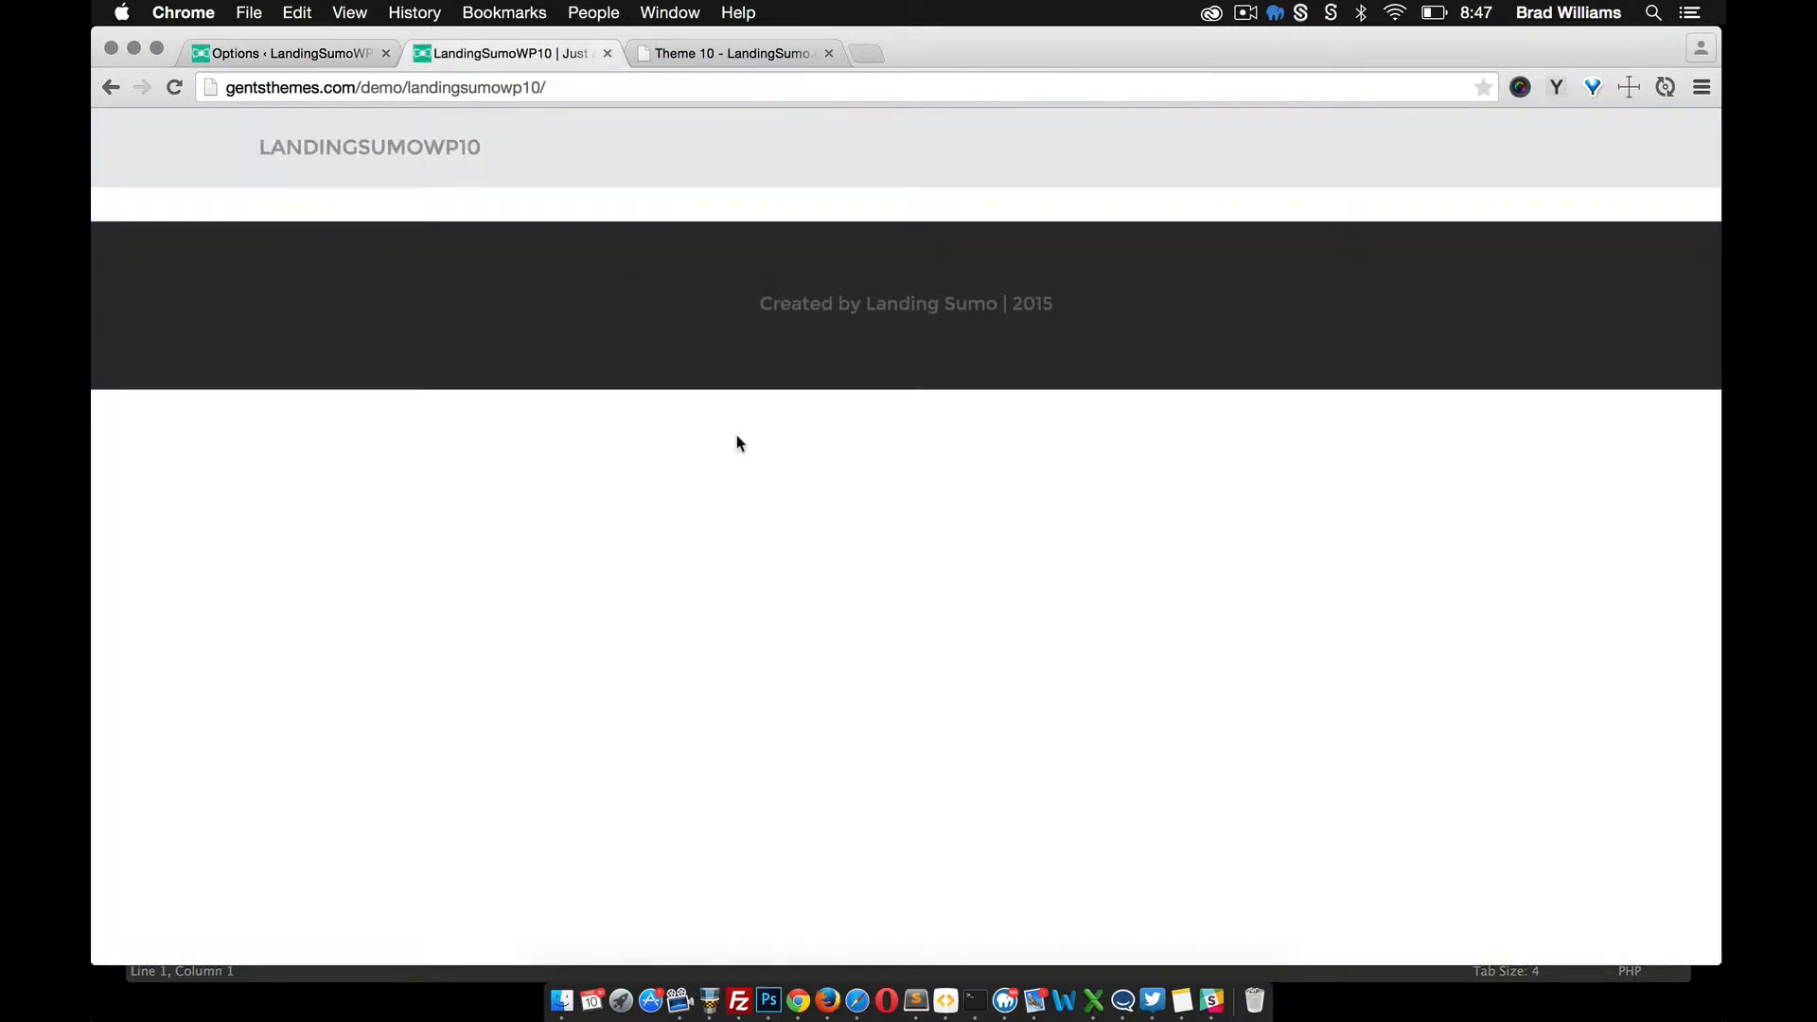
left_click(794, 54)
scroll(853, 409, "down", 10)
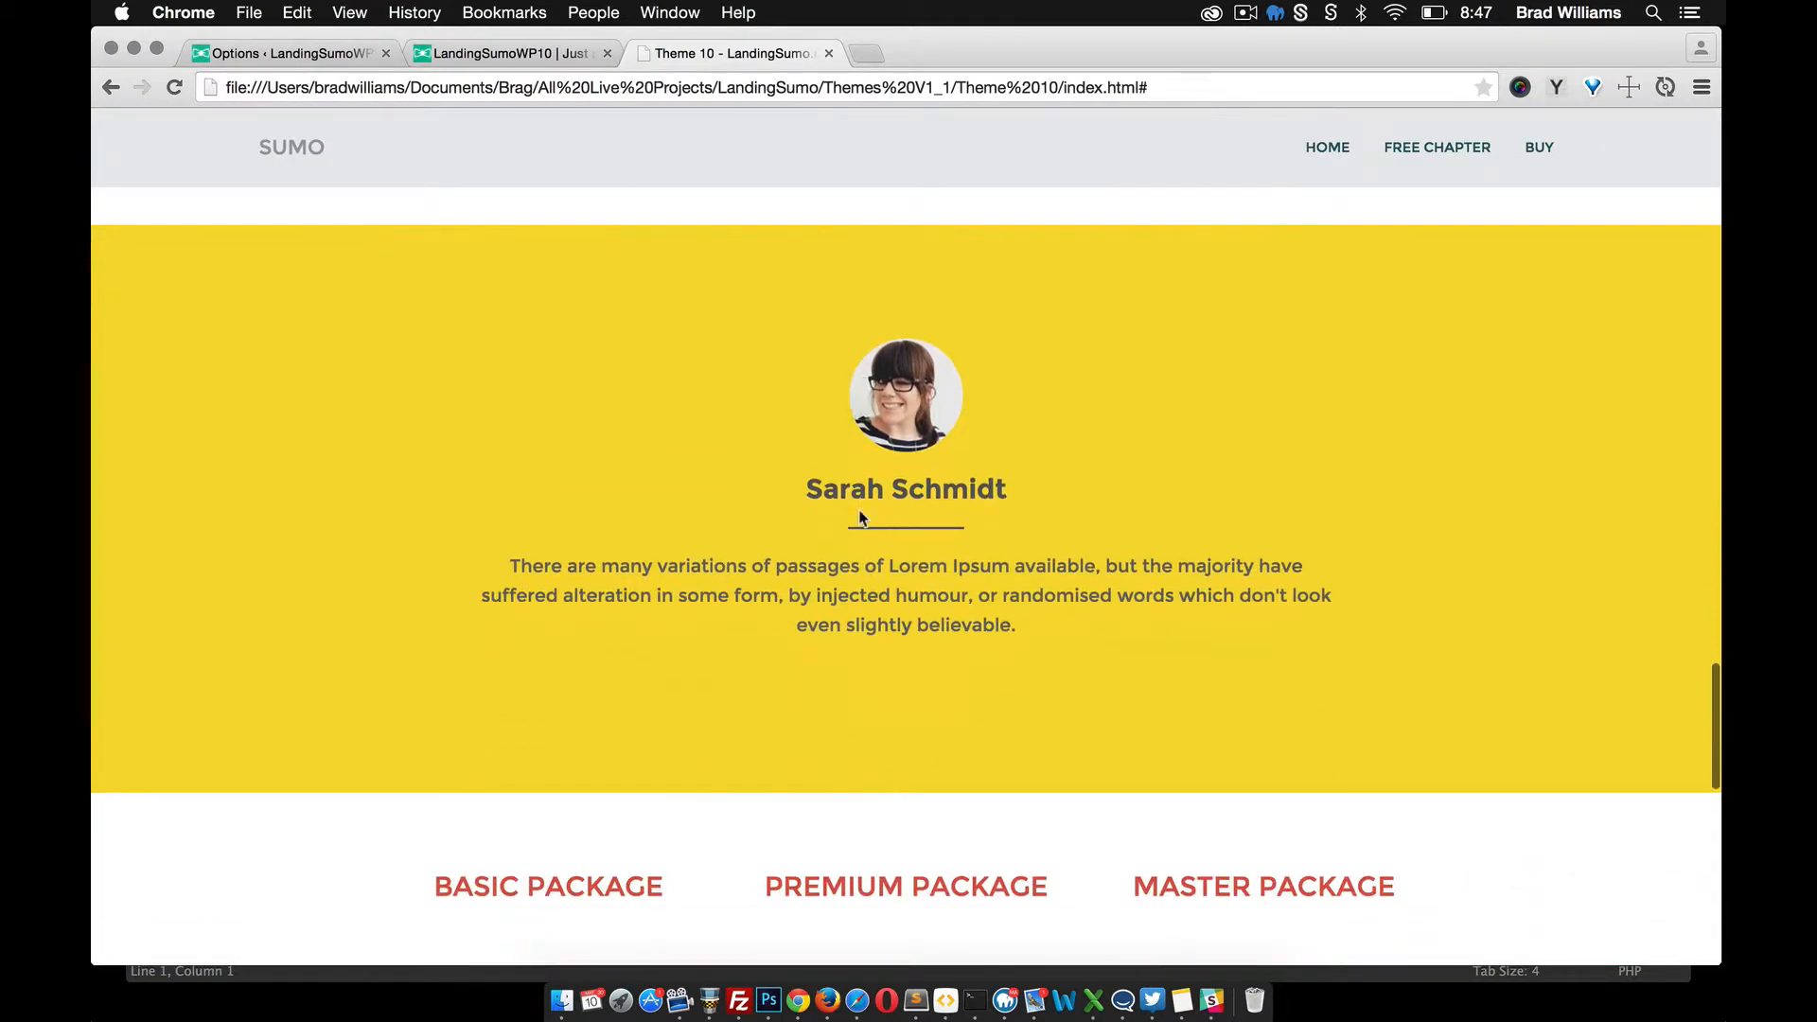
scroll(982, 546, "down", 8)
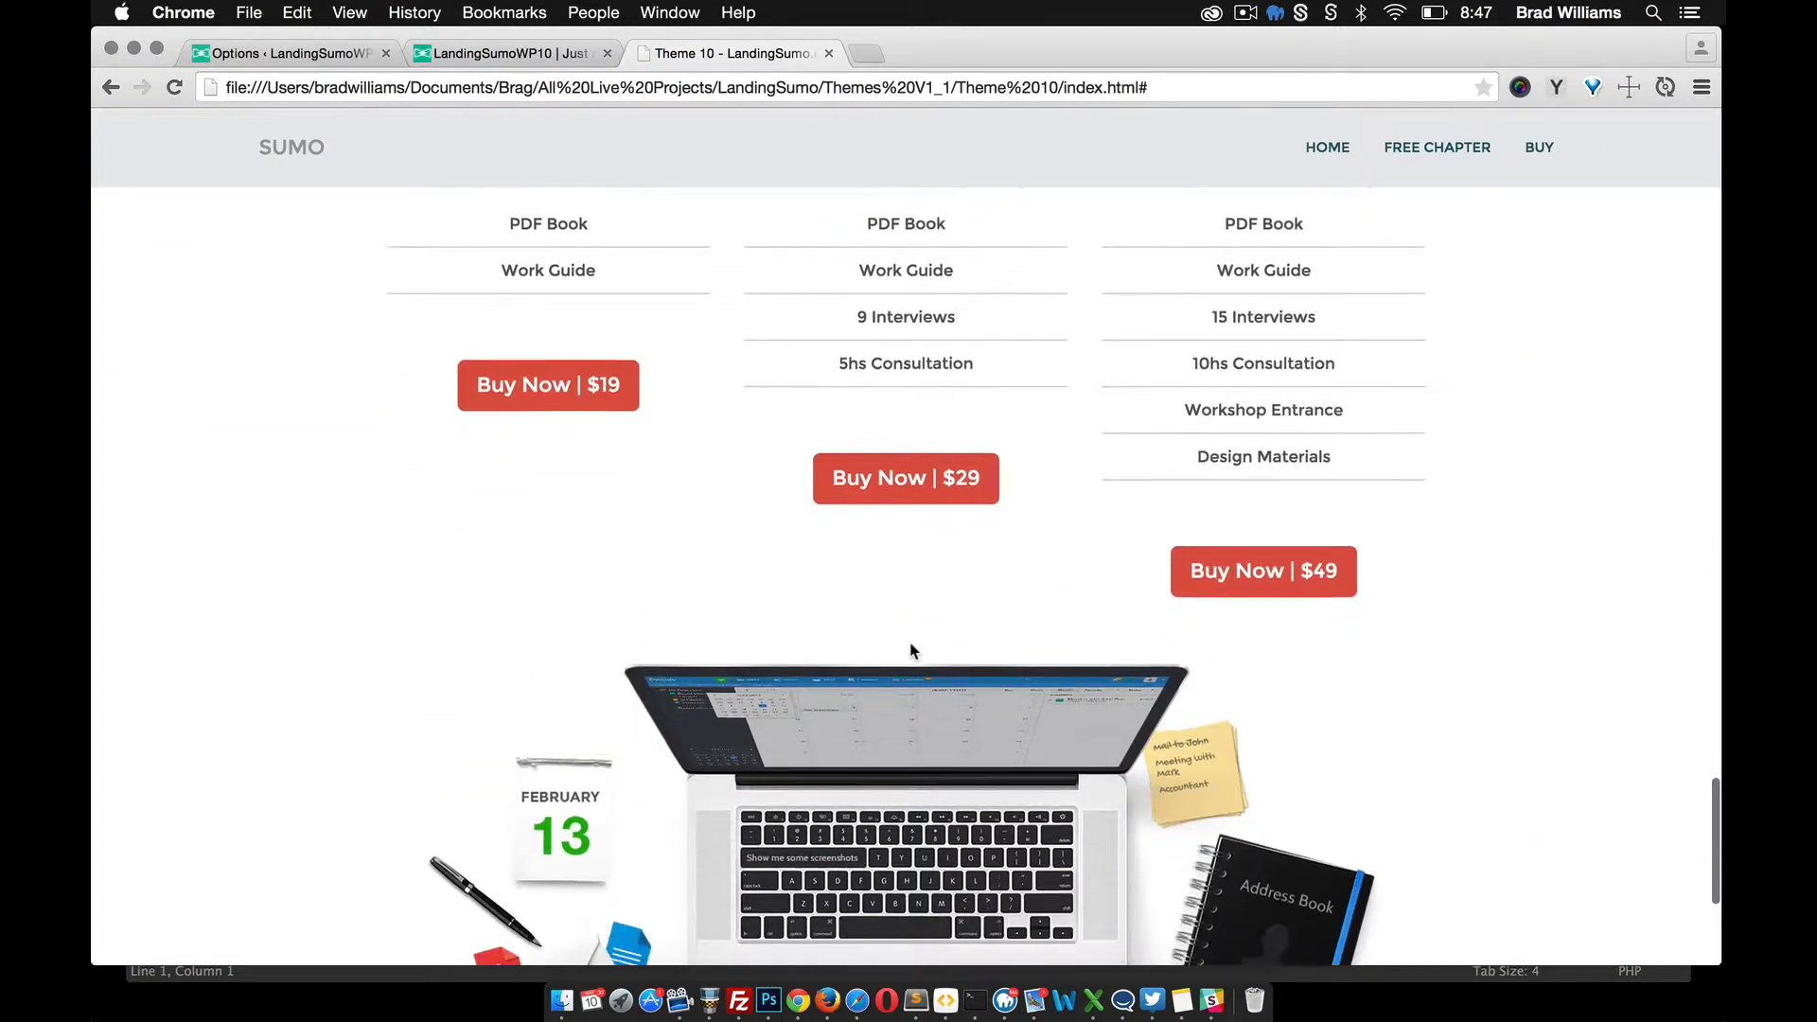
scroll(861, 301, "down", 5)
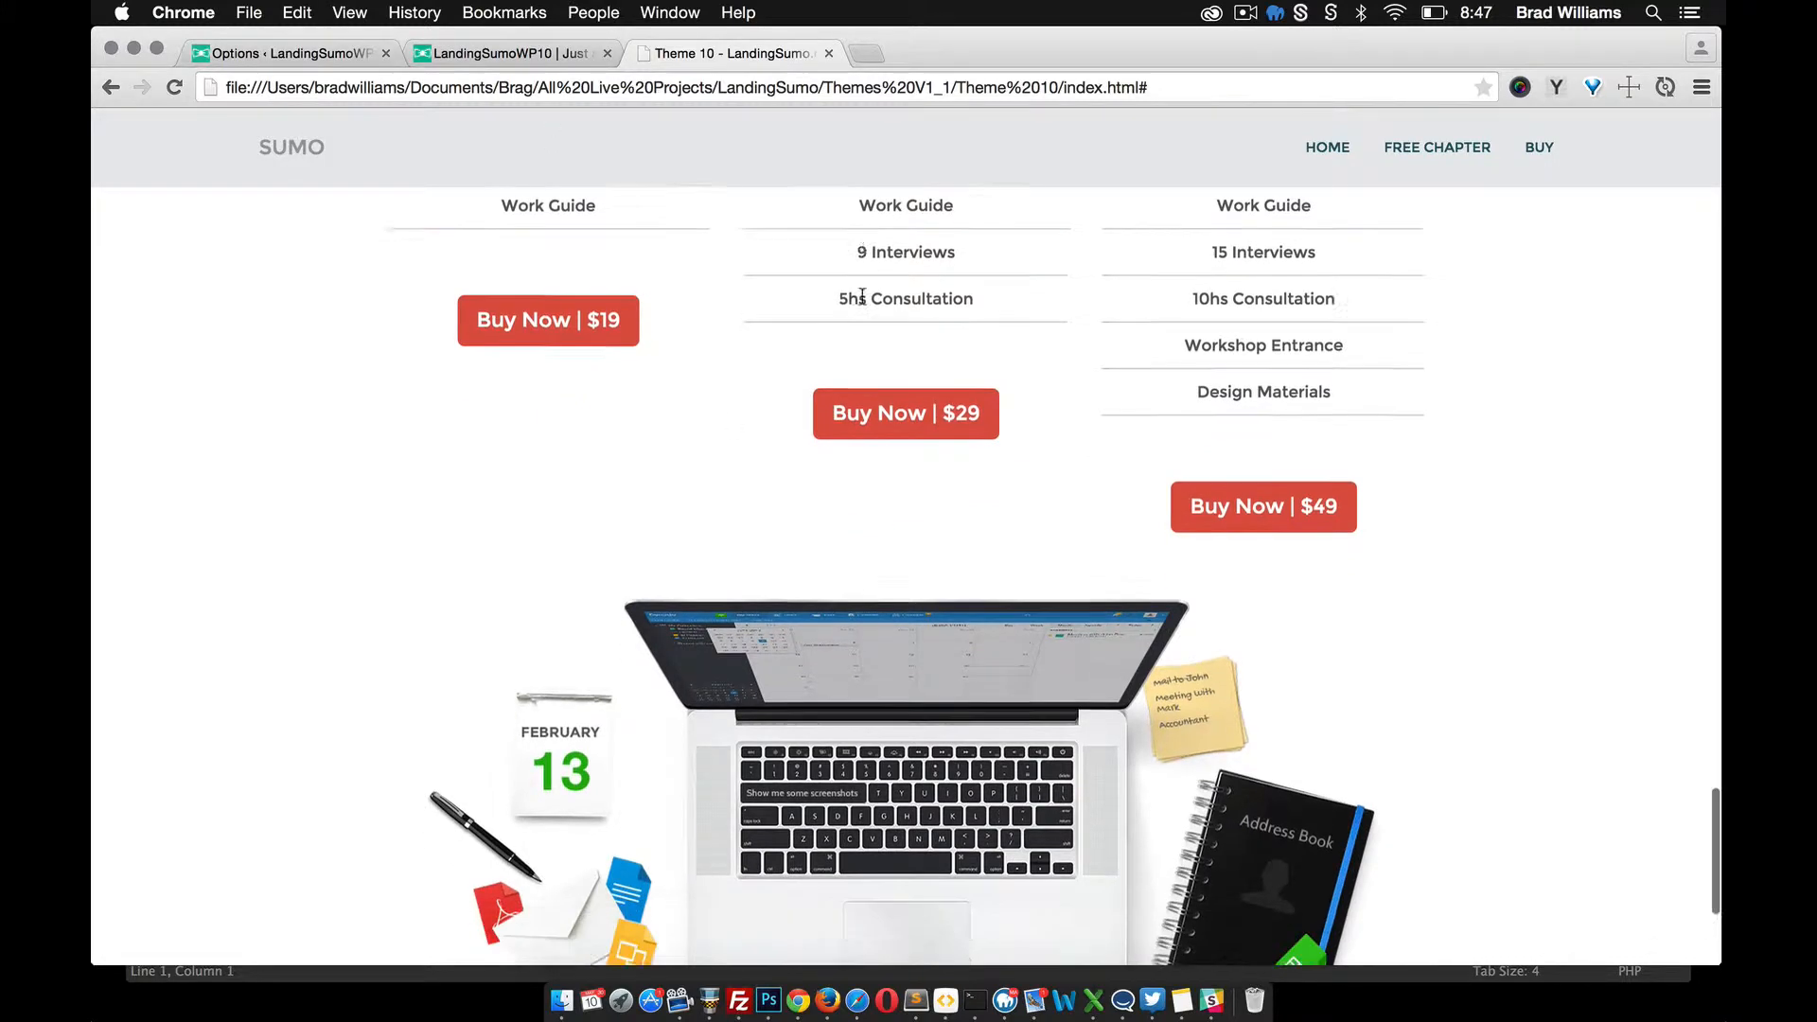
left_click(296, 55)
left_click_drag(1180, 486, 977, 844)
left_click_drag(1143, 492, 961, 899)
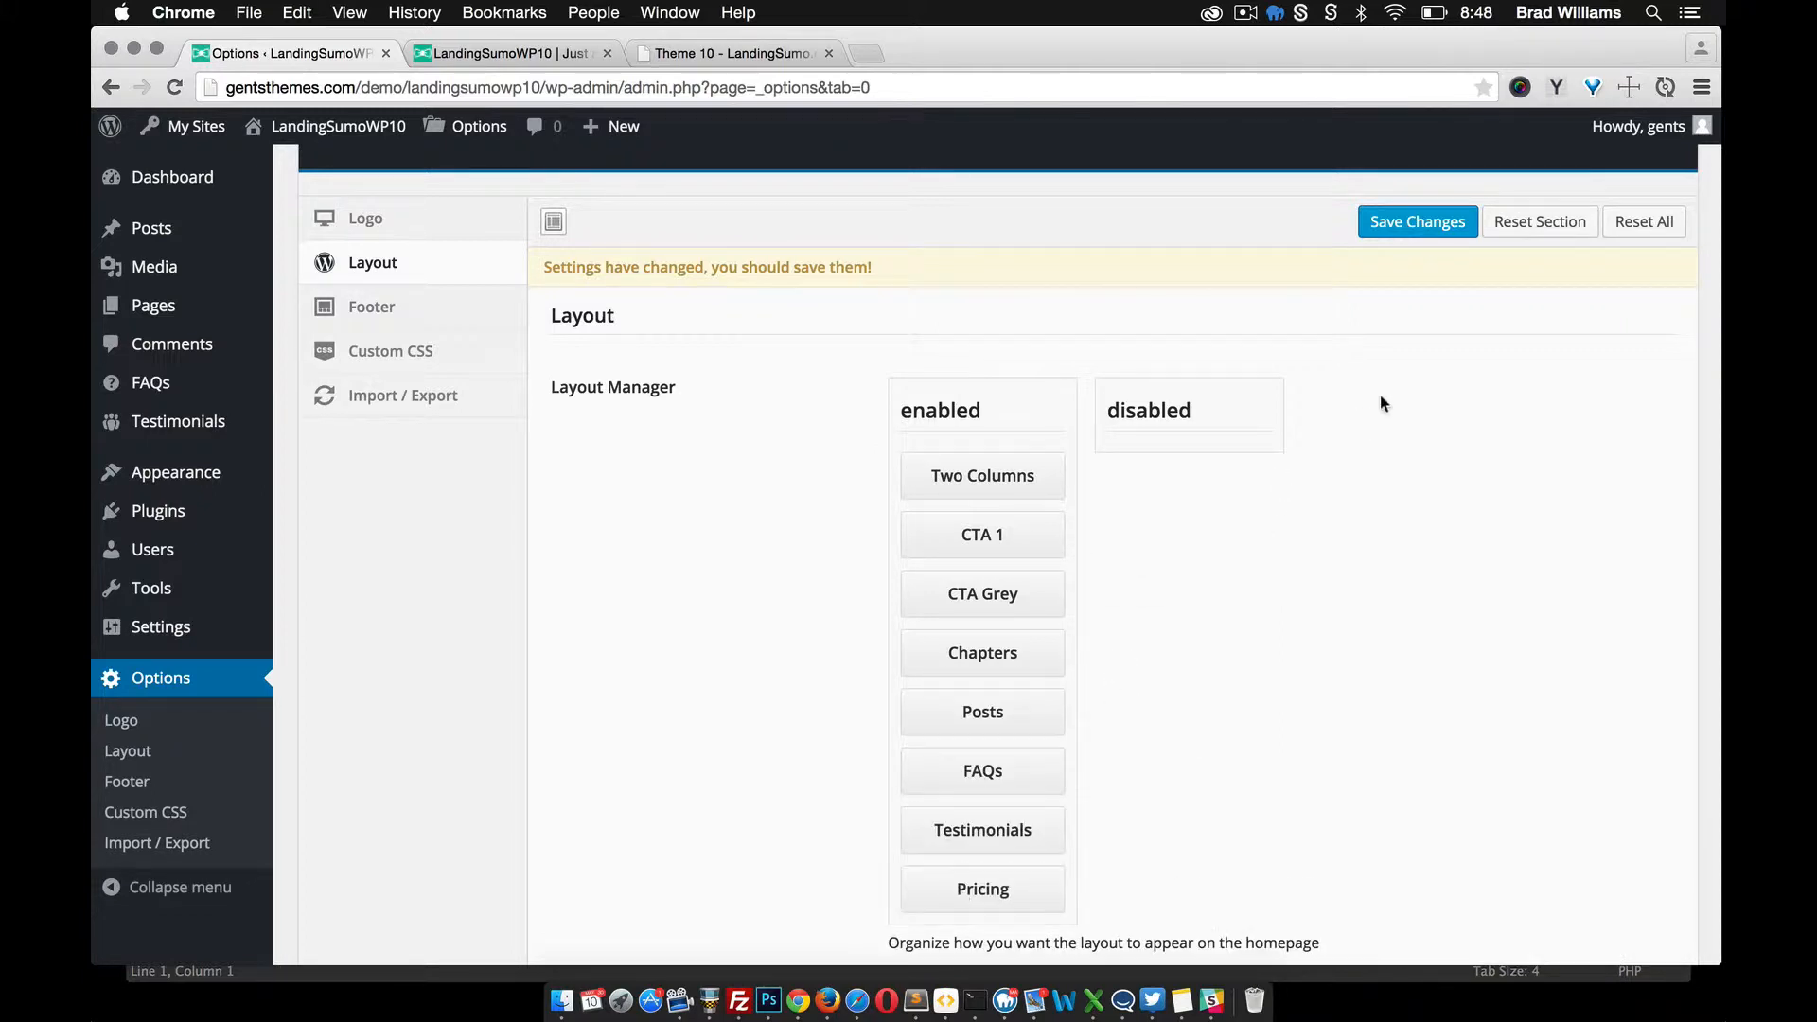
left_click(1392, 221)
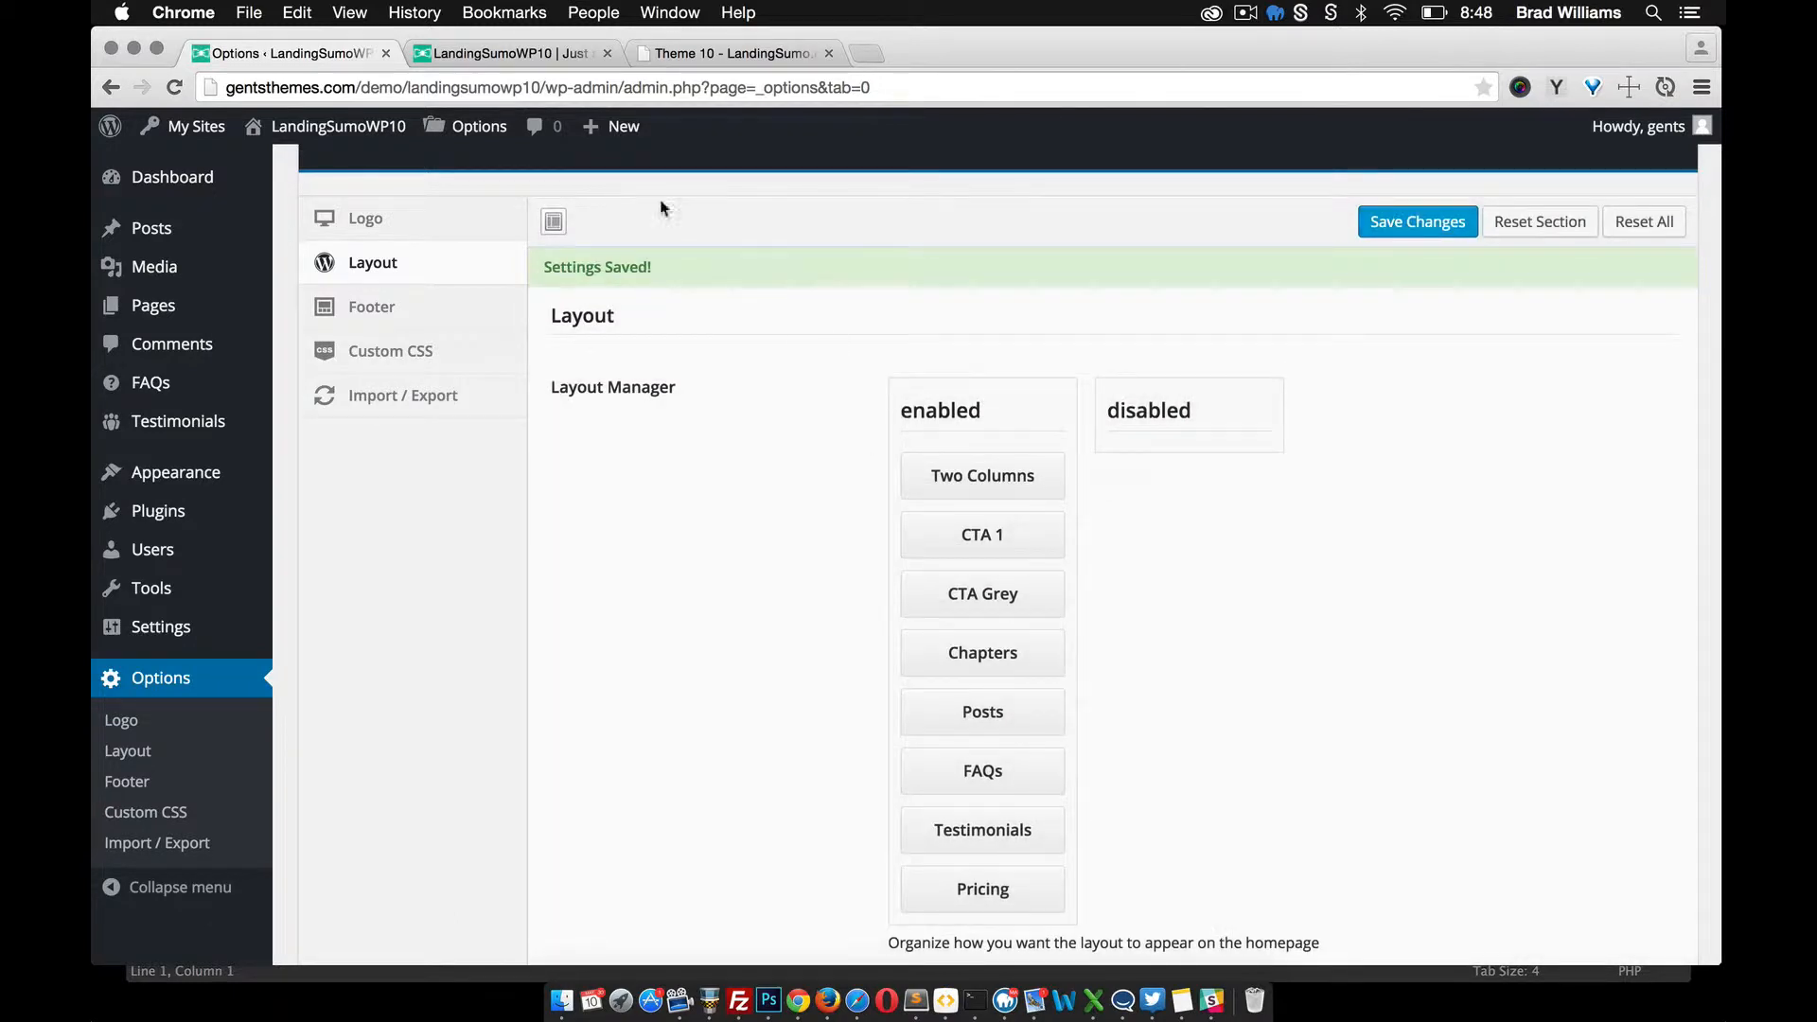
Step: Reload the live LandingSumoWP10 site and compare its homepage sections with the Theme 10 template
left_click(511, 53)
left_click(176, 90)
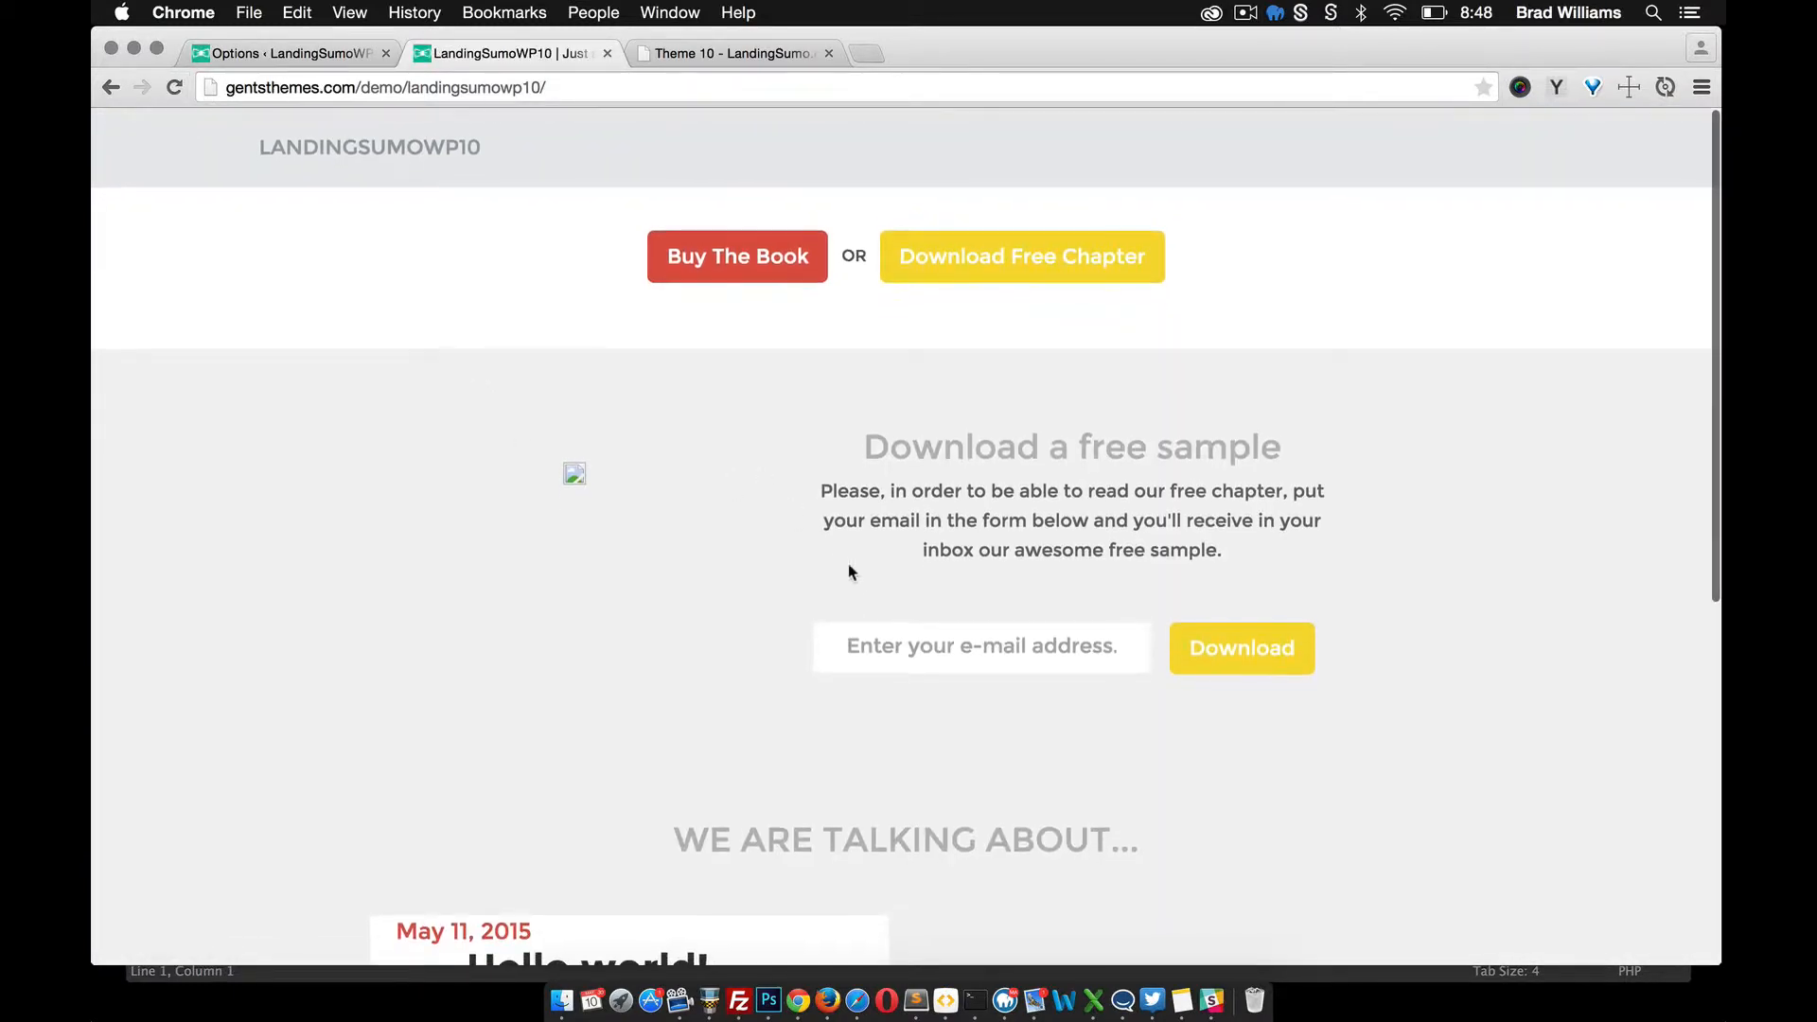
scroll(848, 572, "down", 10)
scroll(854, 582, "up", 6)
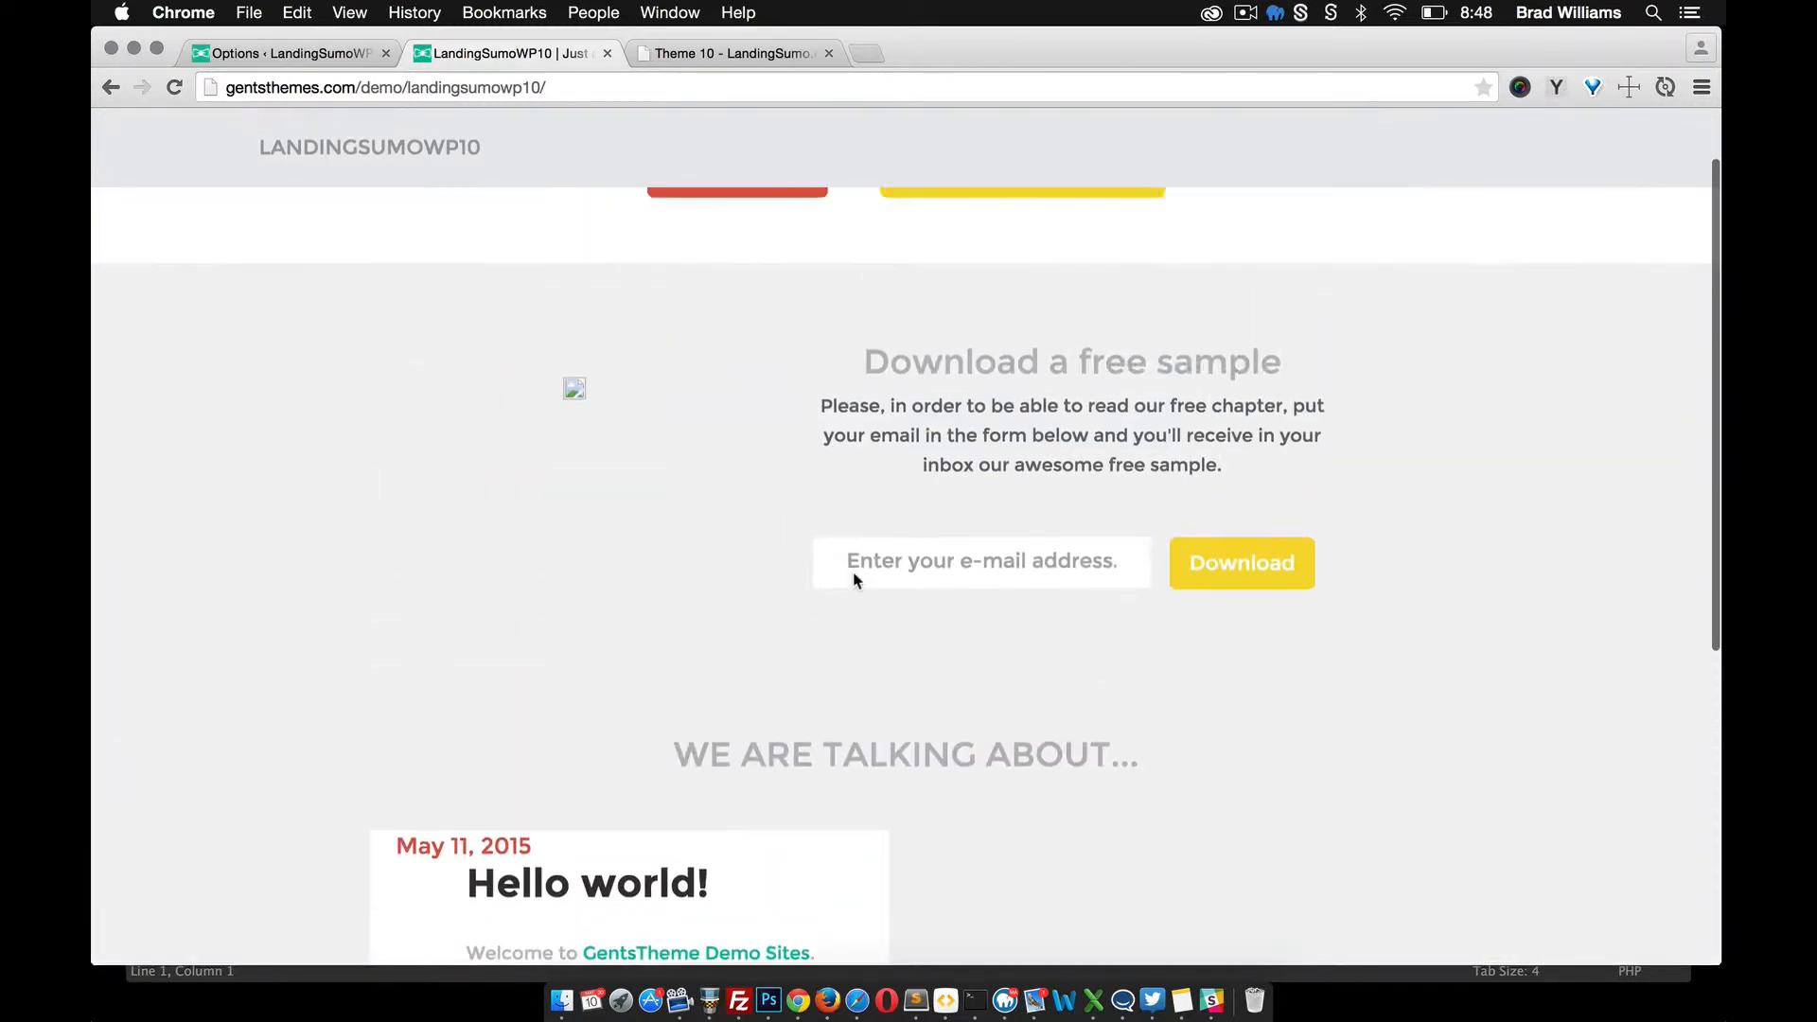
scroll(740, 519, "down", 3)
scroll(739, 520, "down", 3)
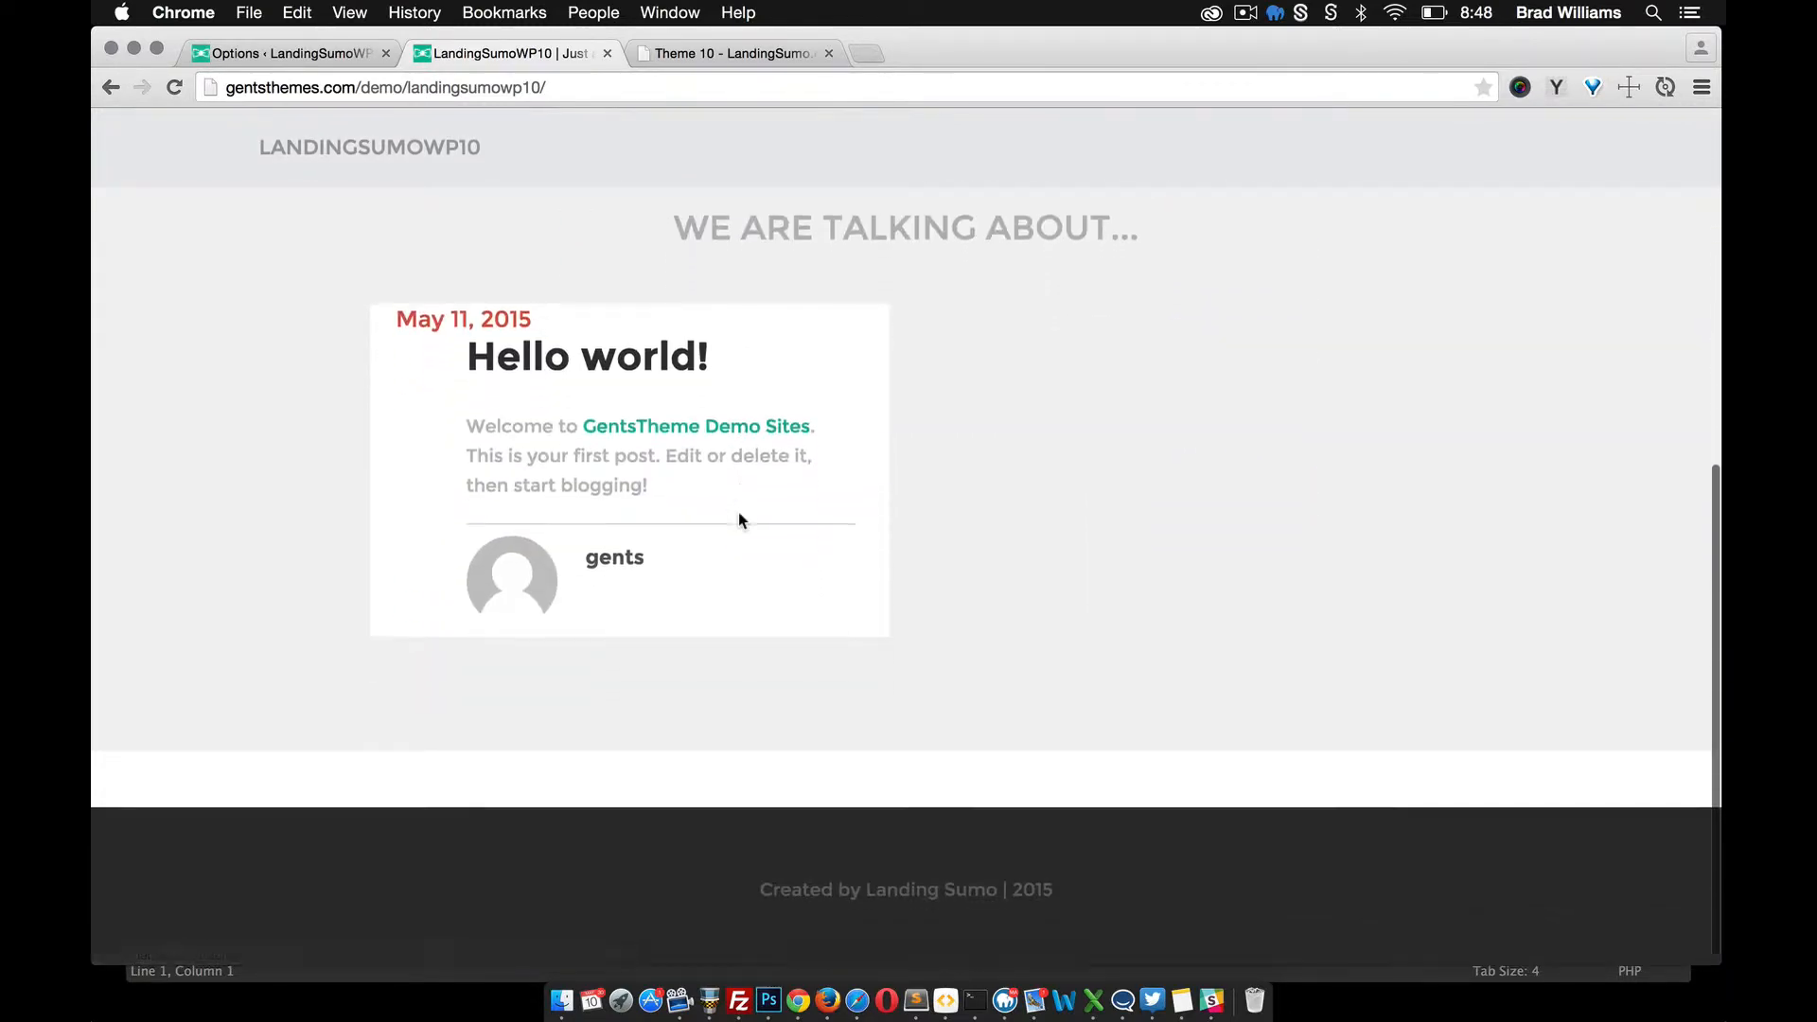
scroll(738, 520, "up", 6)
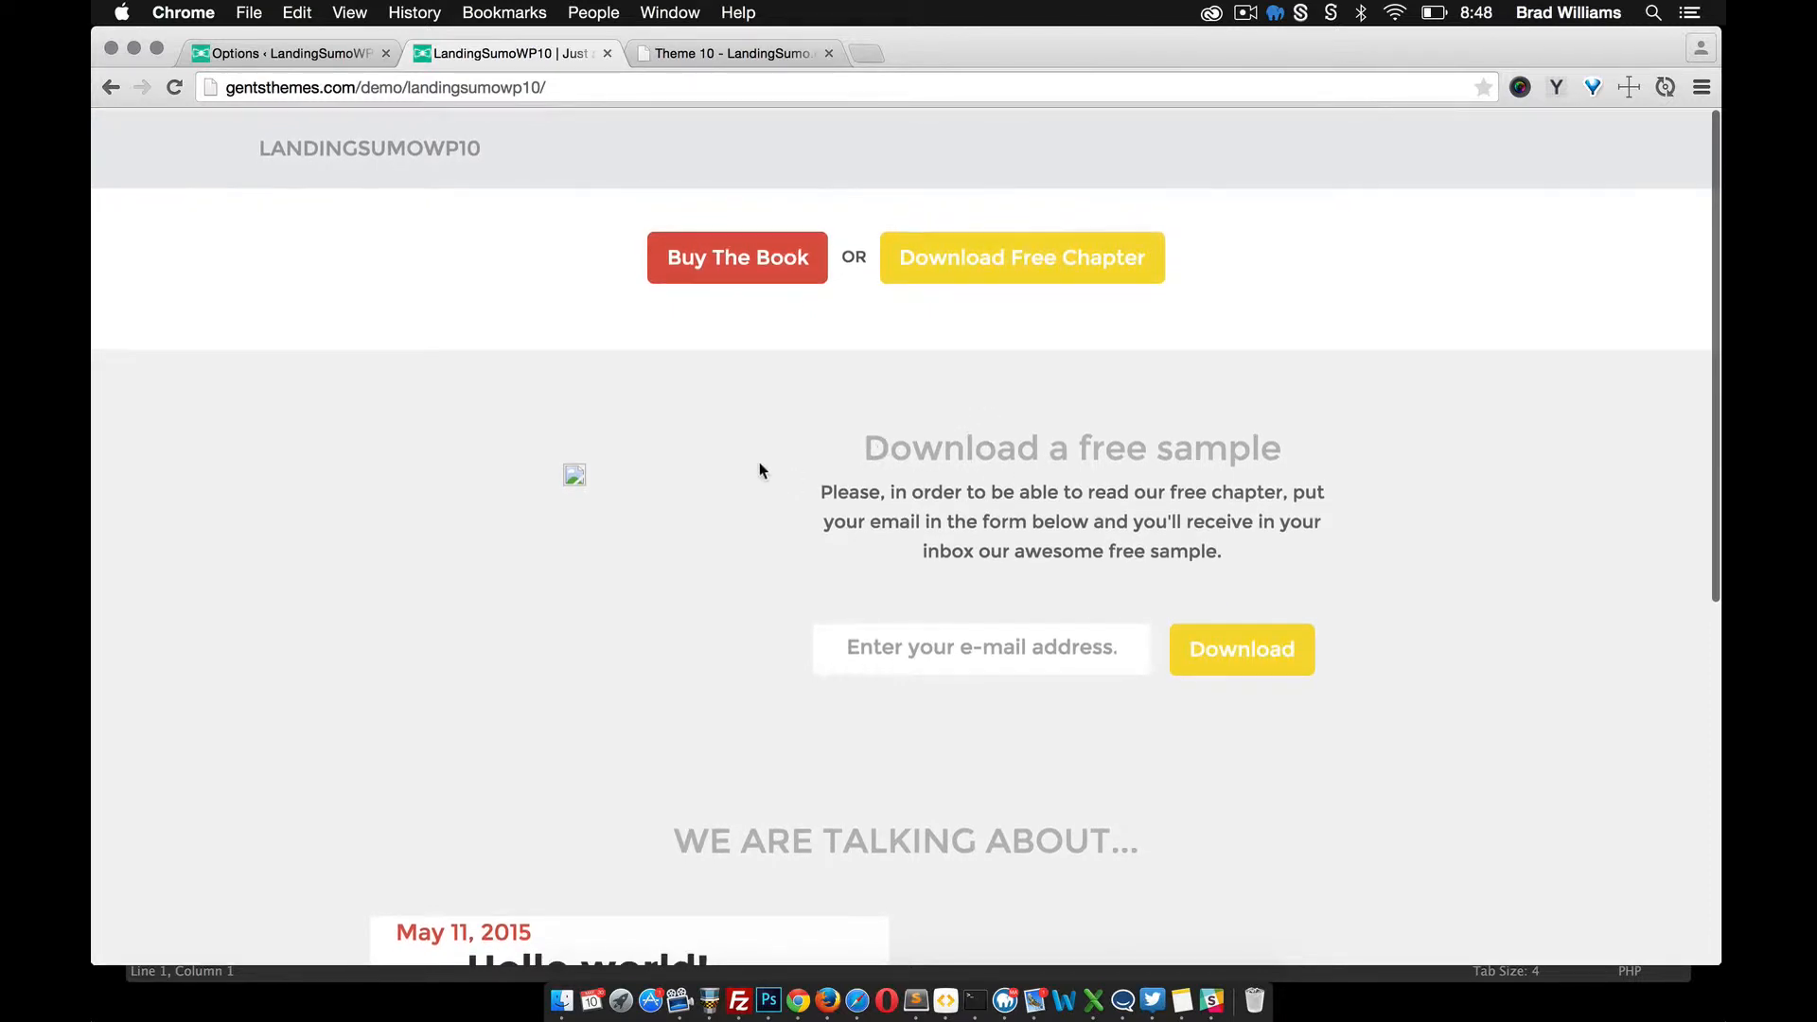
left_click(680, 62)
scroll(734, 205, "down", 15)
scroll(734, 206, "up", 15)
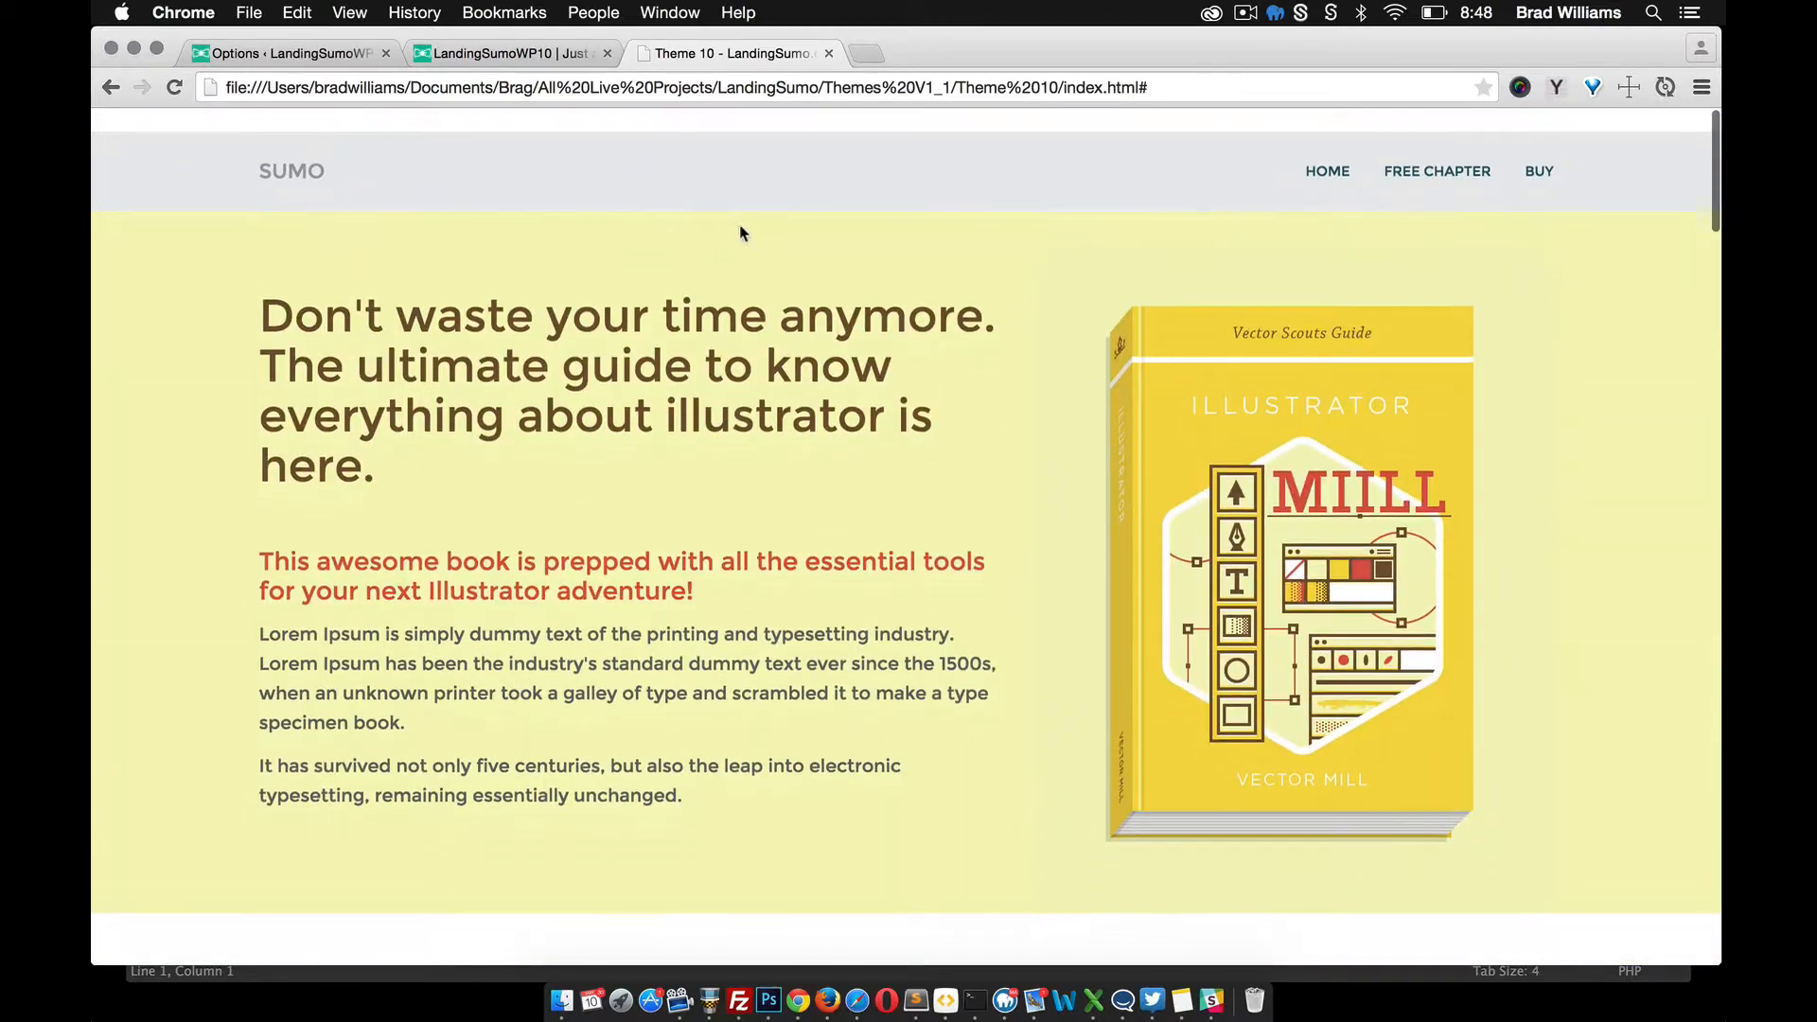
Step: Review the Layout options' HTML code fields and the page selections for the Two Column, Pricing and Chapters sections
left_click(258, 43)
scroll(777, 470, "down", 10)
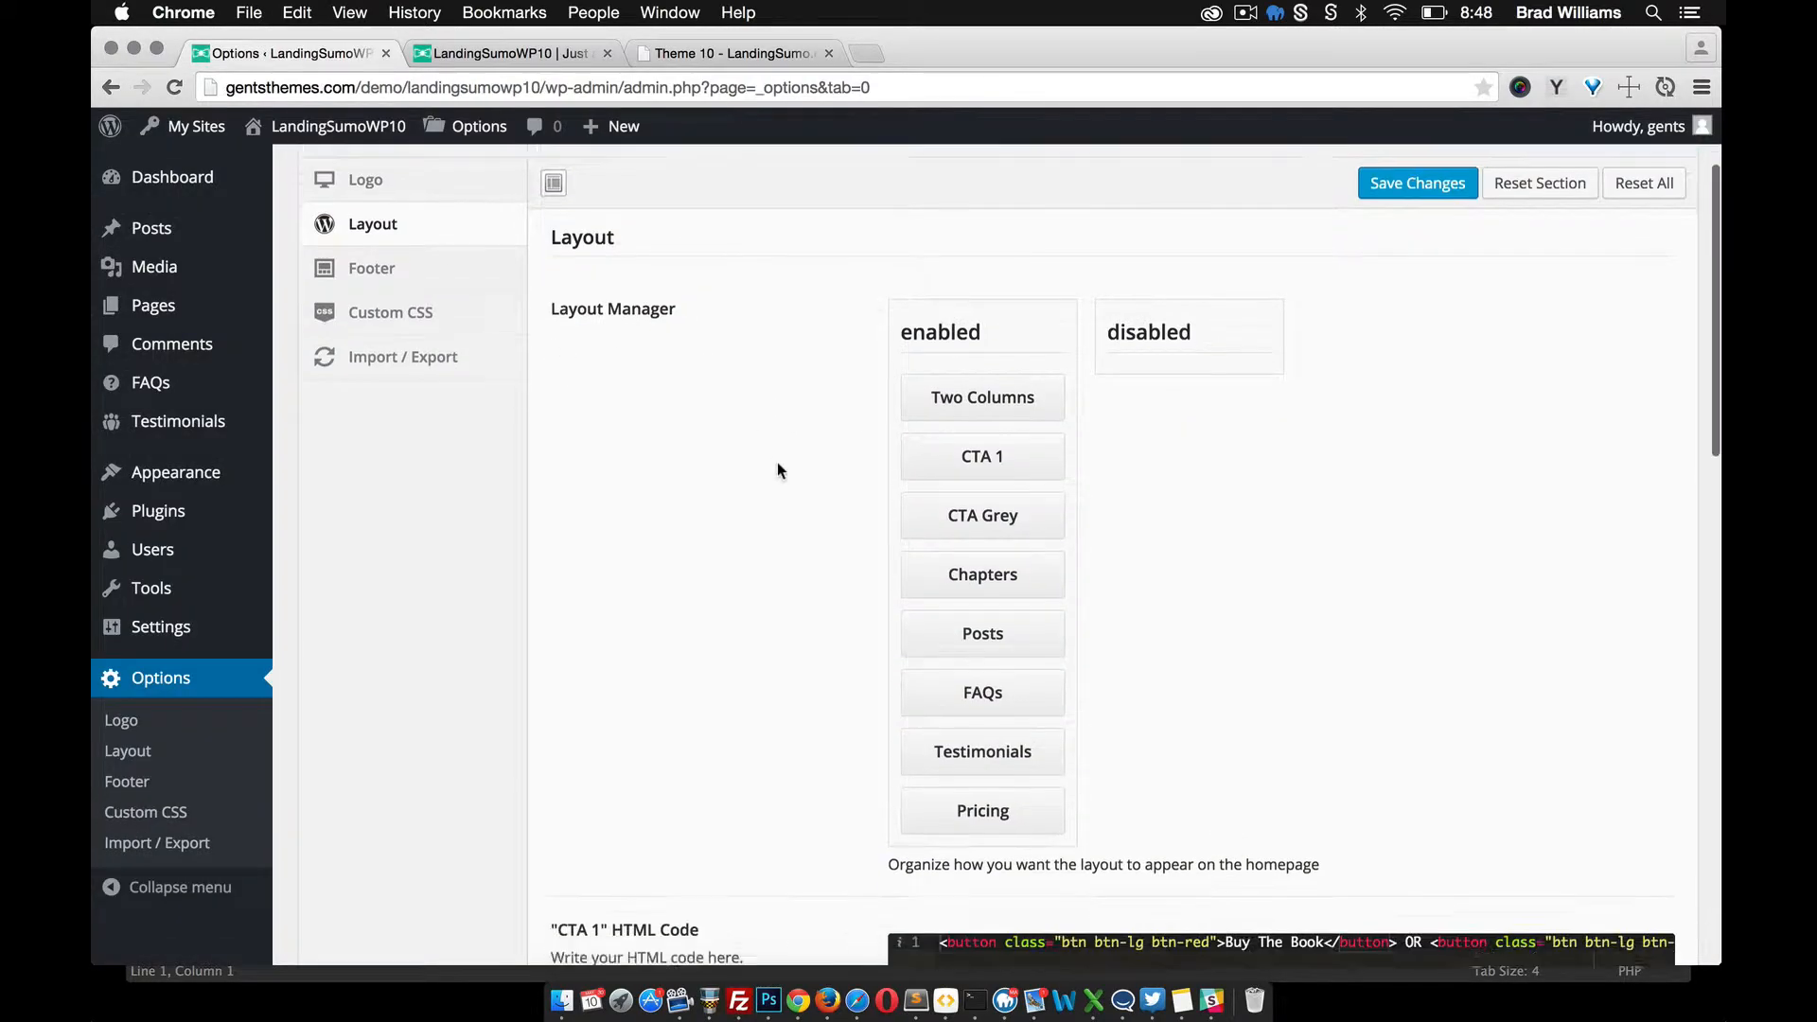
scroll(803, 540, "down", 1)
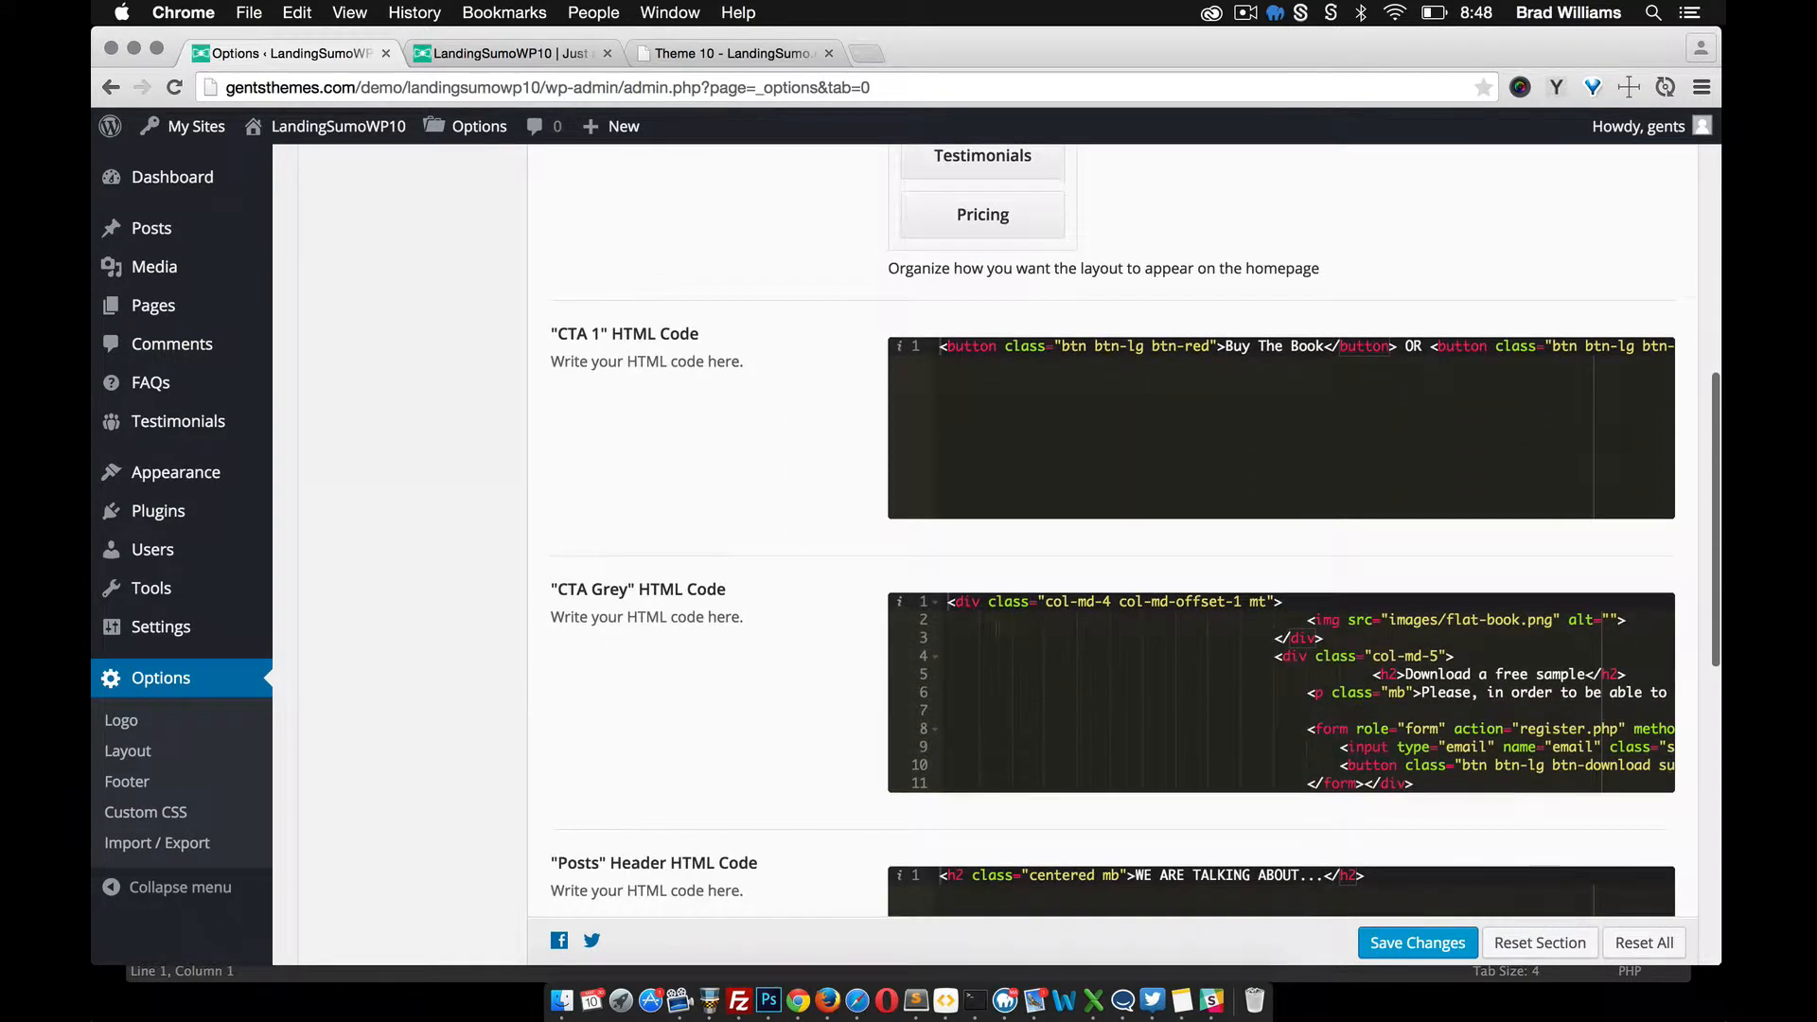
scroll(1030, 700, "right", 3)
scroll(739, 561, "down", 6)
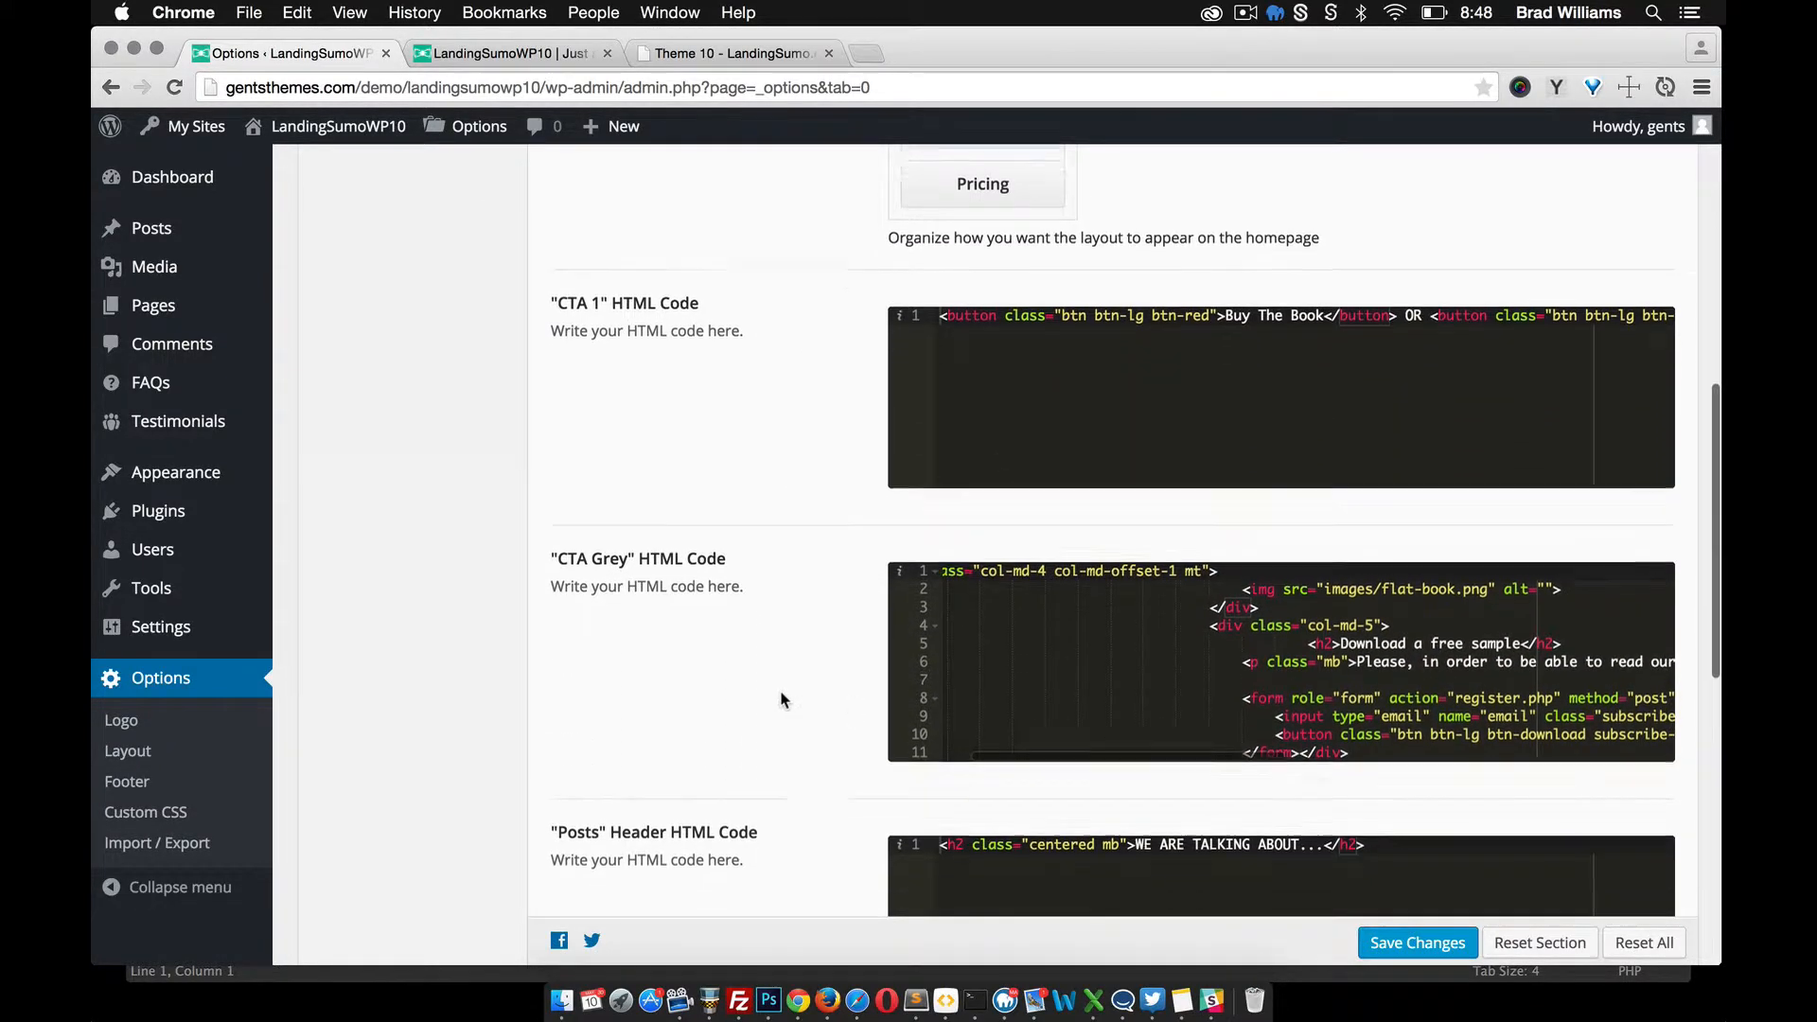
scroll(804, 624, "down", 5)
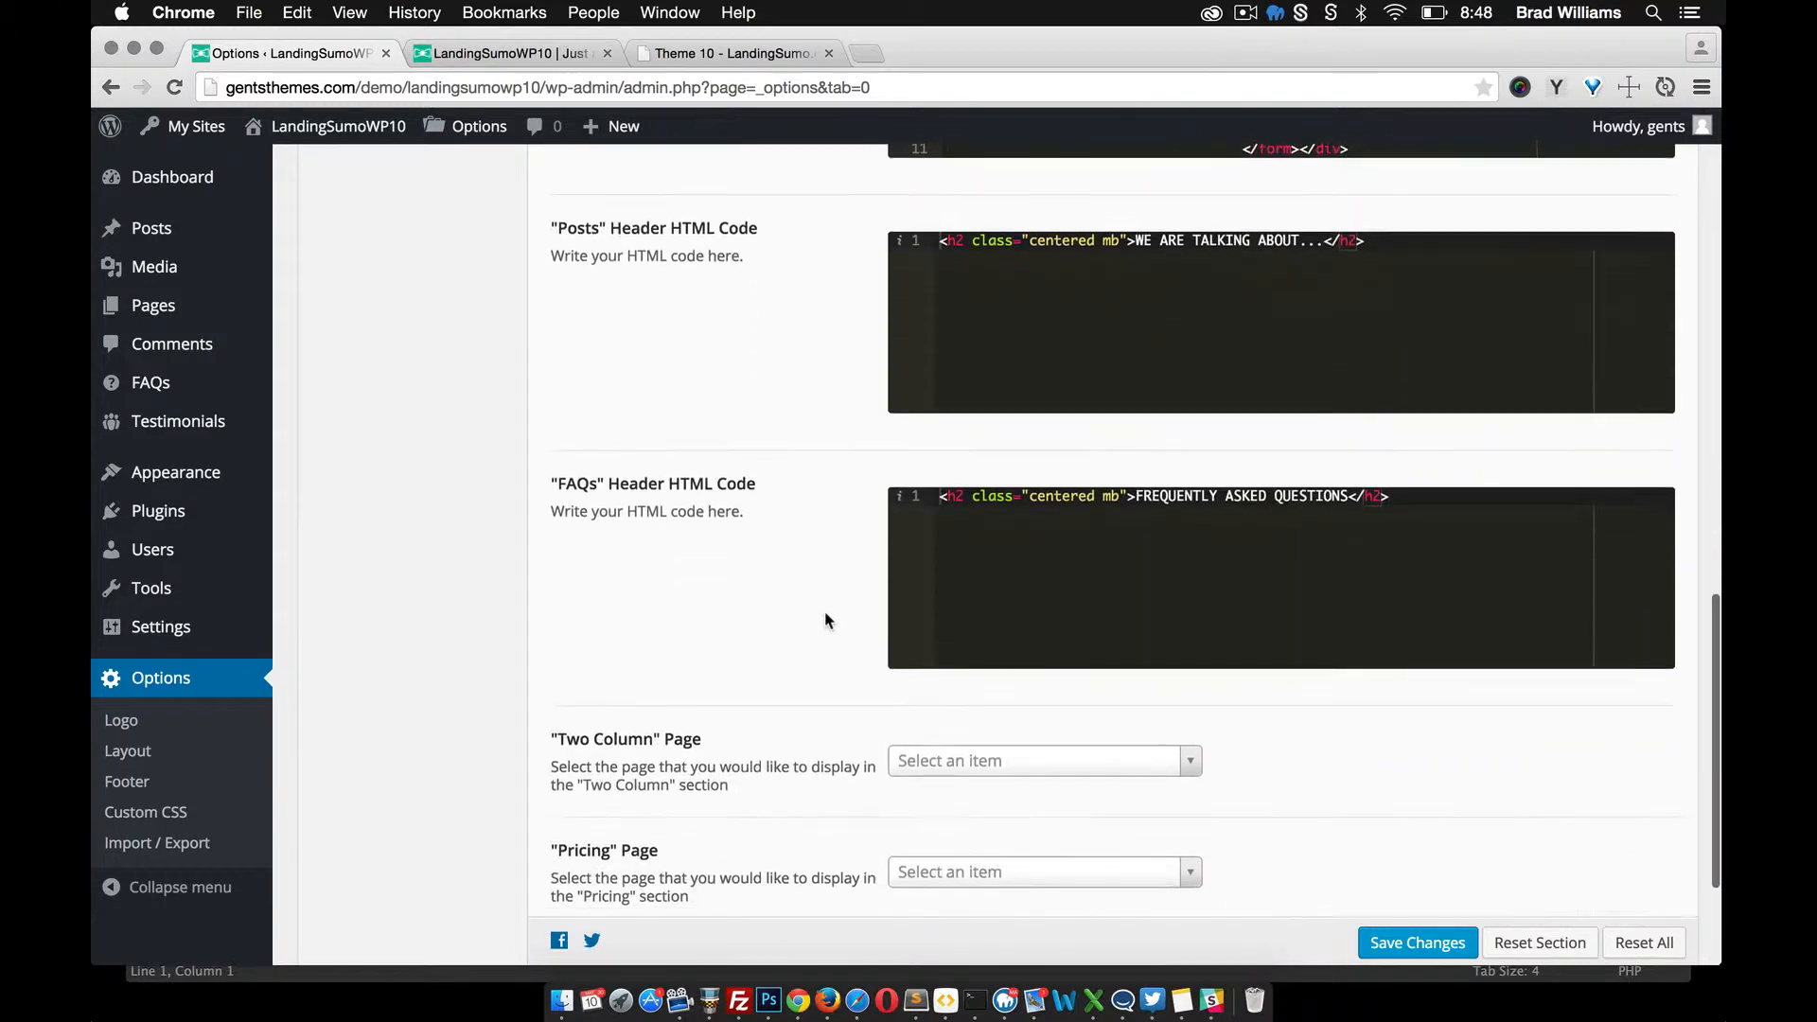
scroll(823, 628, "down", 1)
scroll(690, 600, "up", 20)
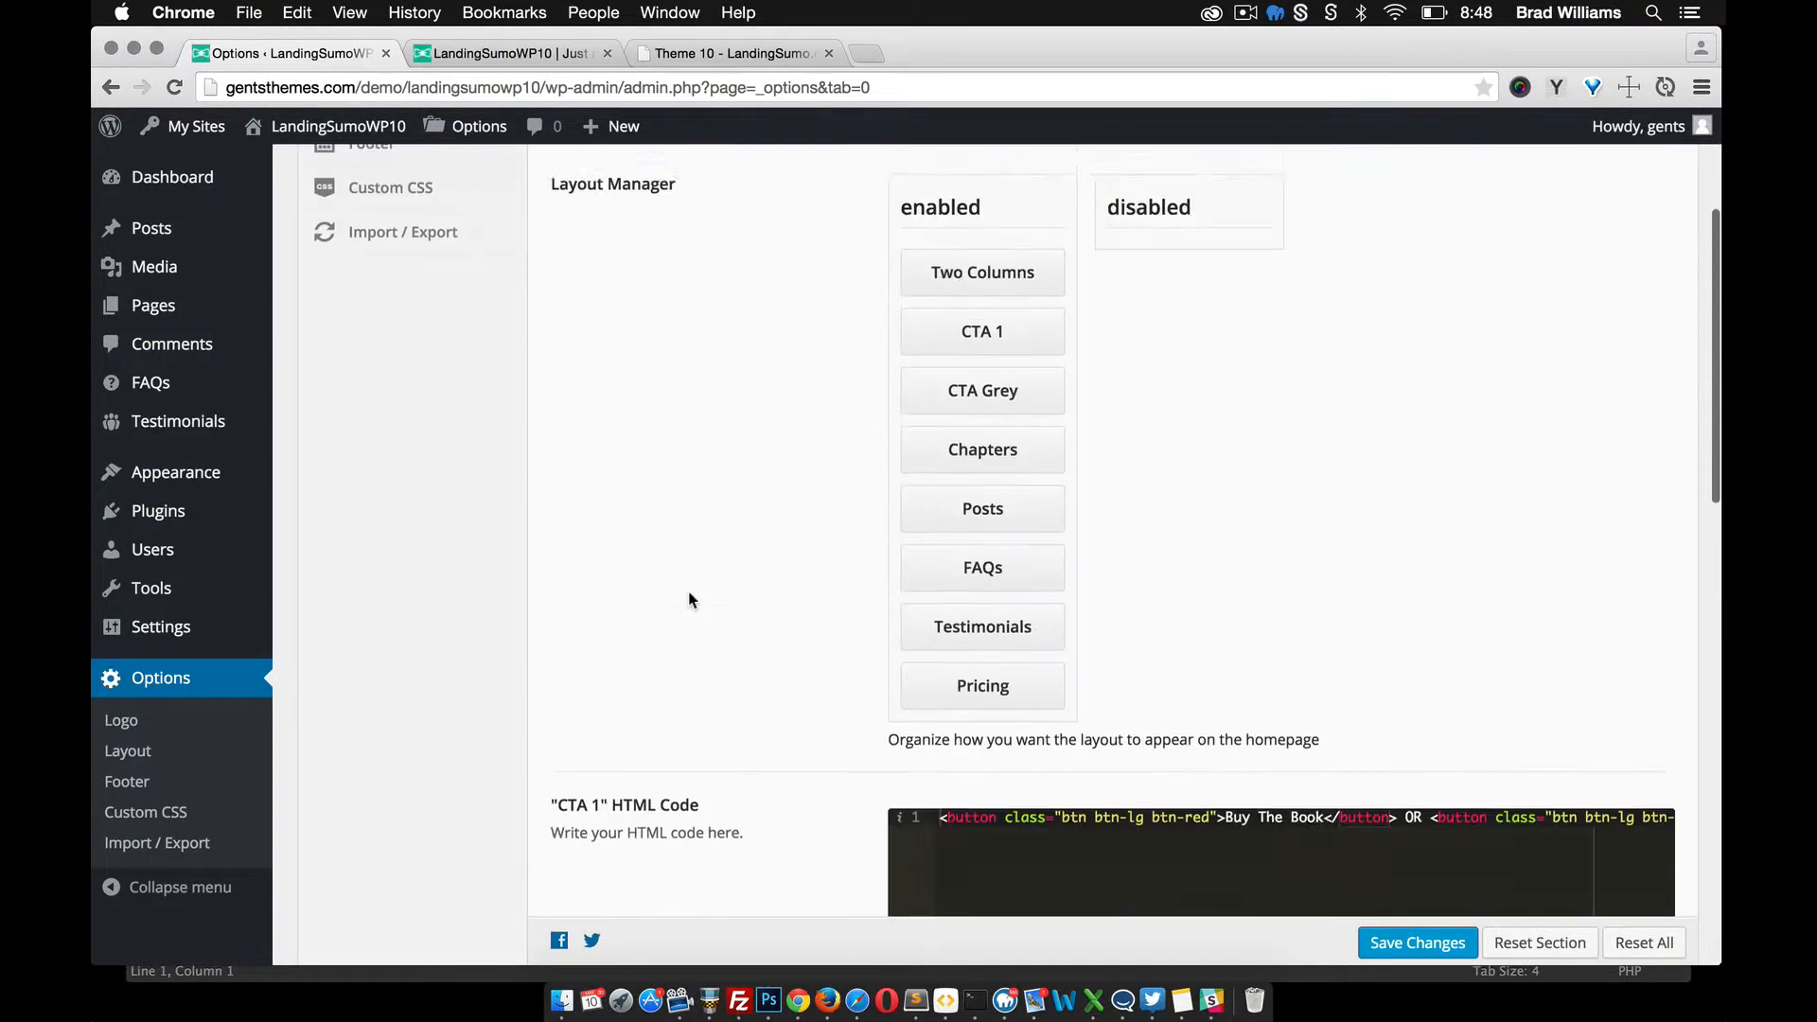
scroll(722, 514, "down", 20)
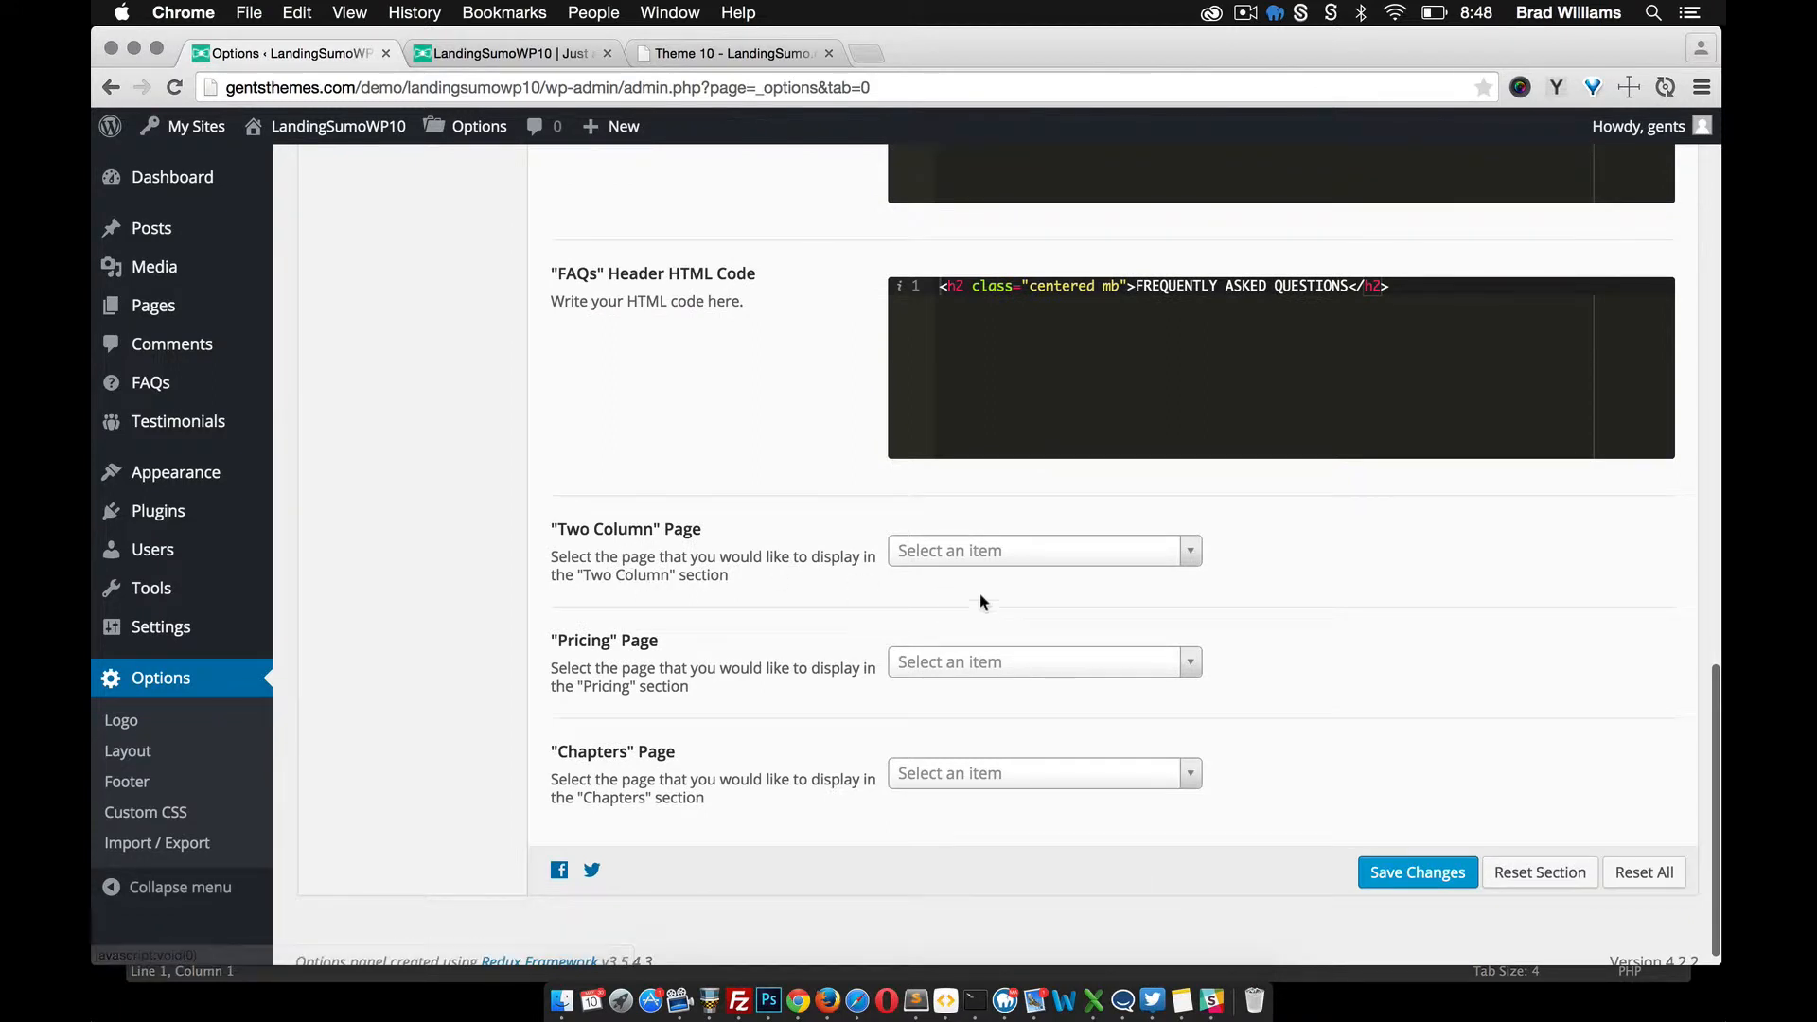
left_click(970, 562)
left_click(814, 525)
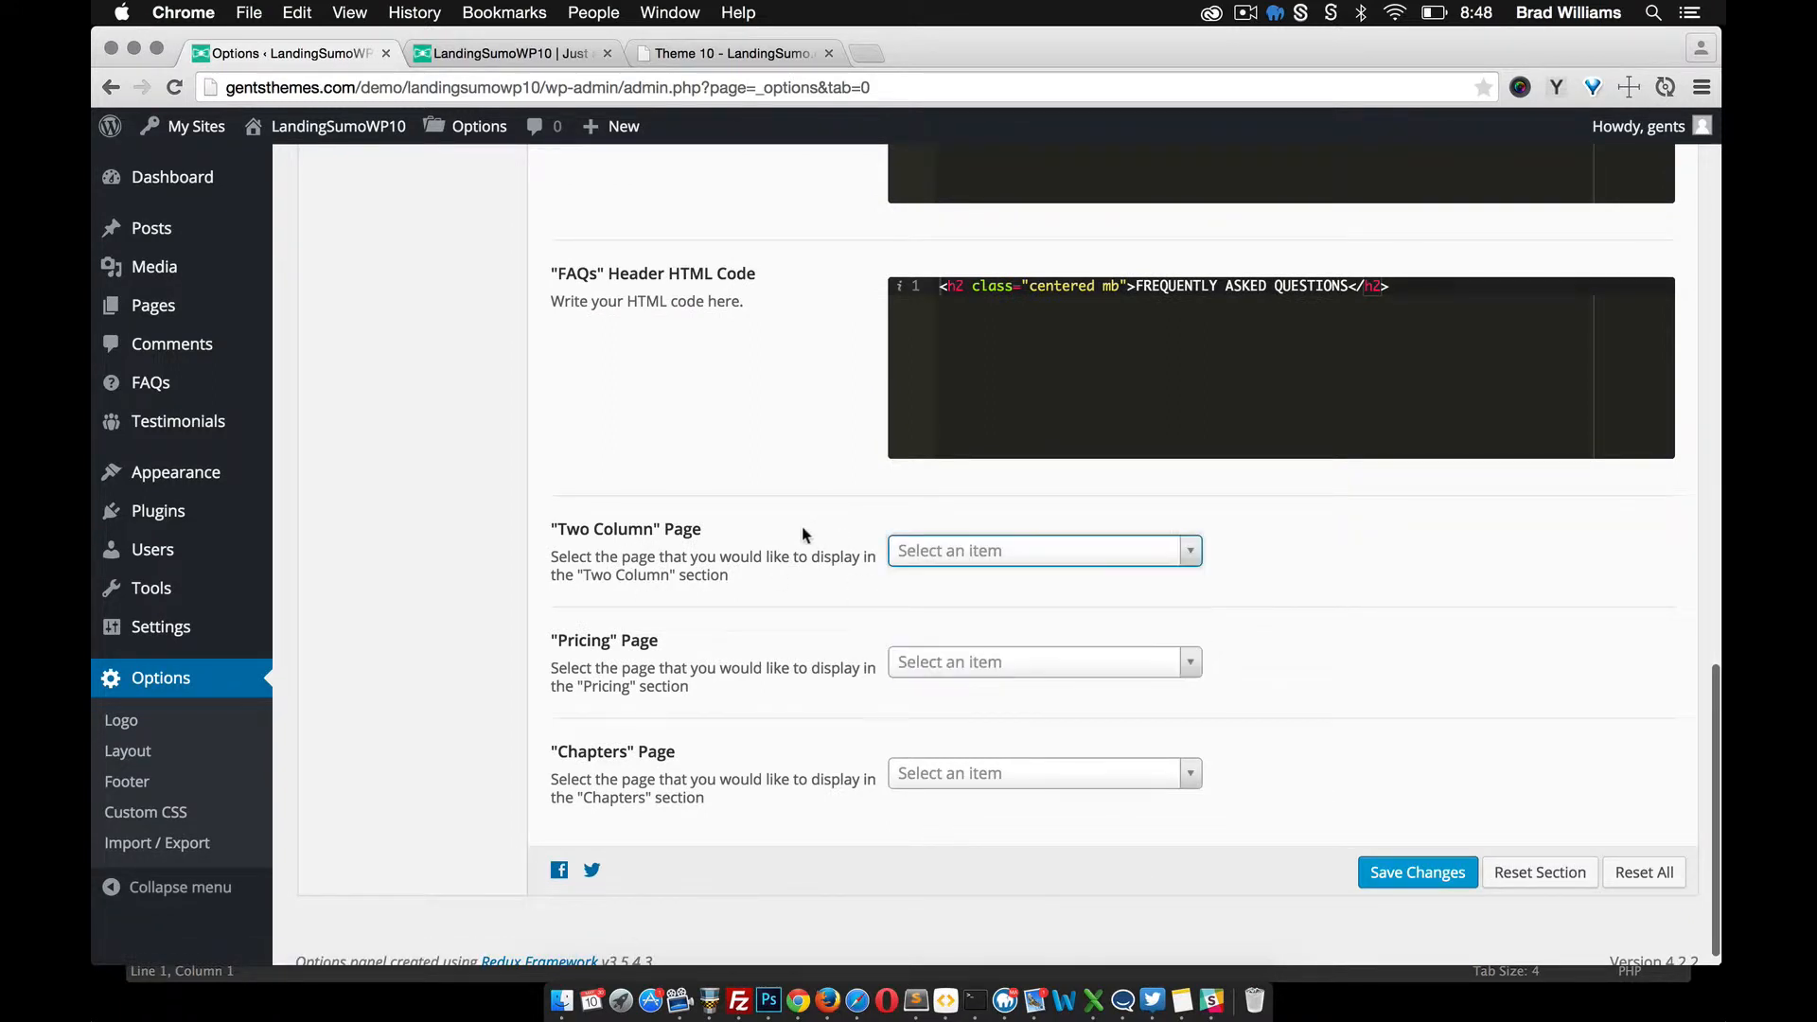
Step: Create a new page titled "Two Columns" and fill its body with two paragraphs of lorem ipsum placeholder text starting "Aliquam erat volutpat"
mouse_move(252, 303)
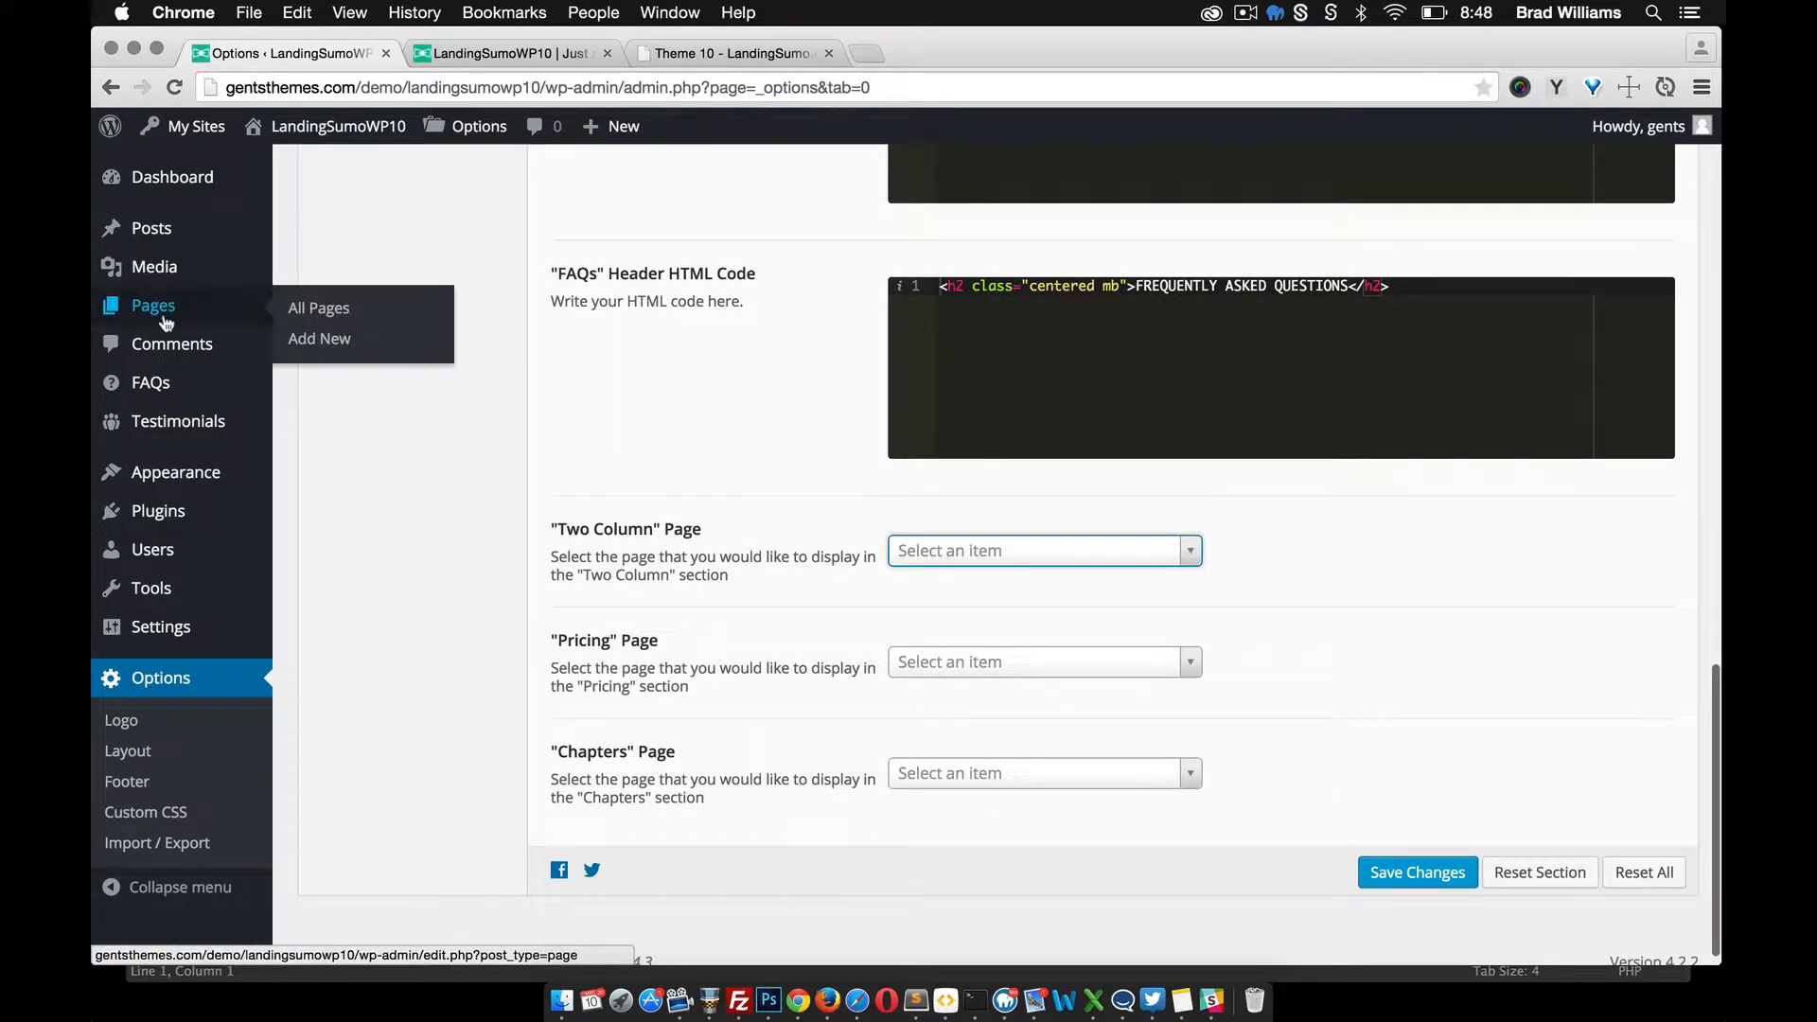
left_click(330, 350)
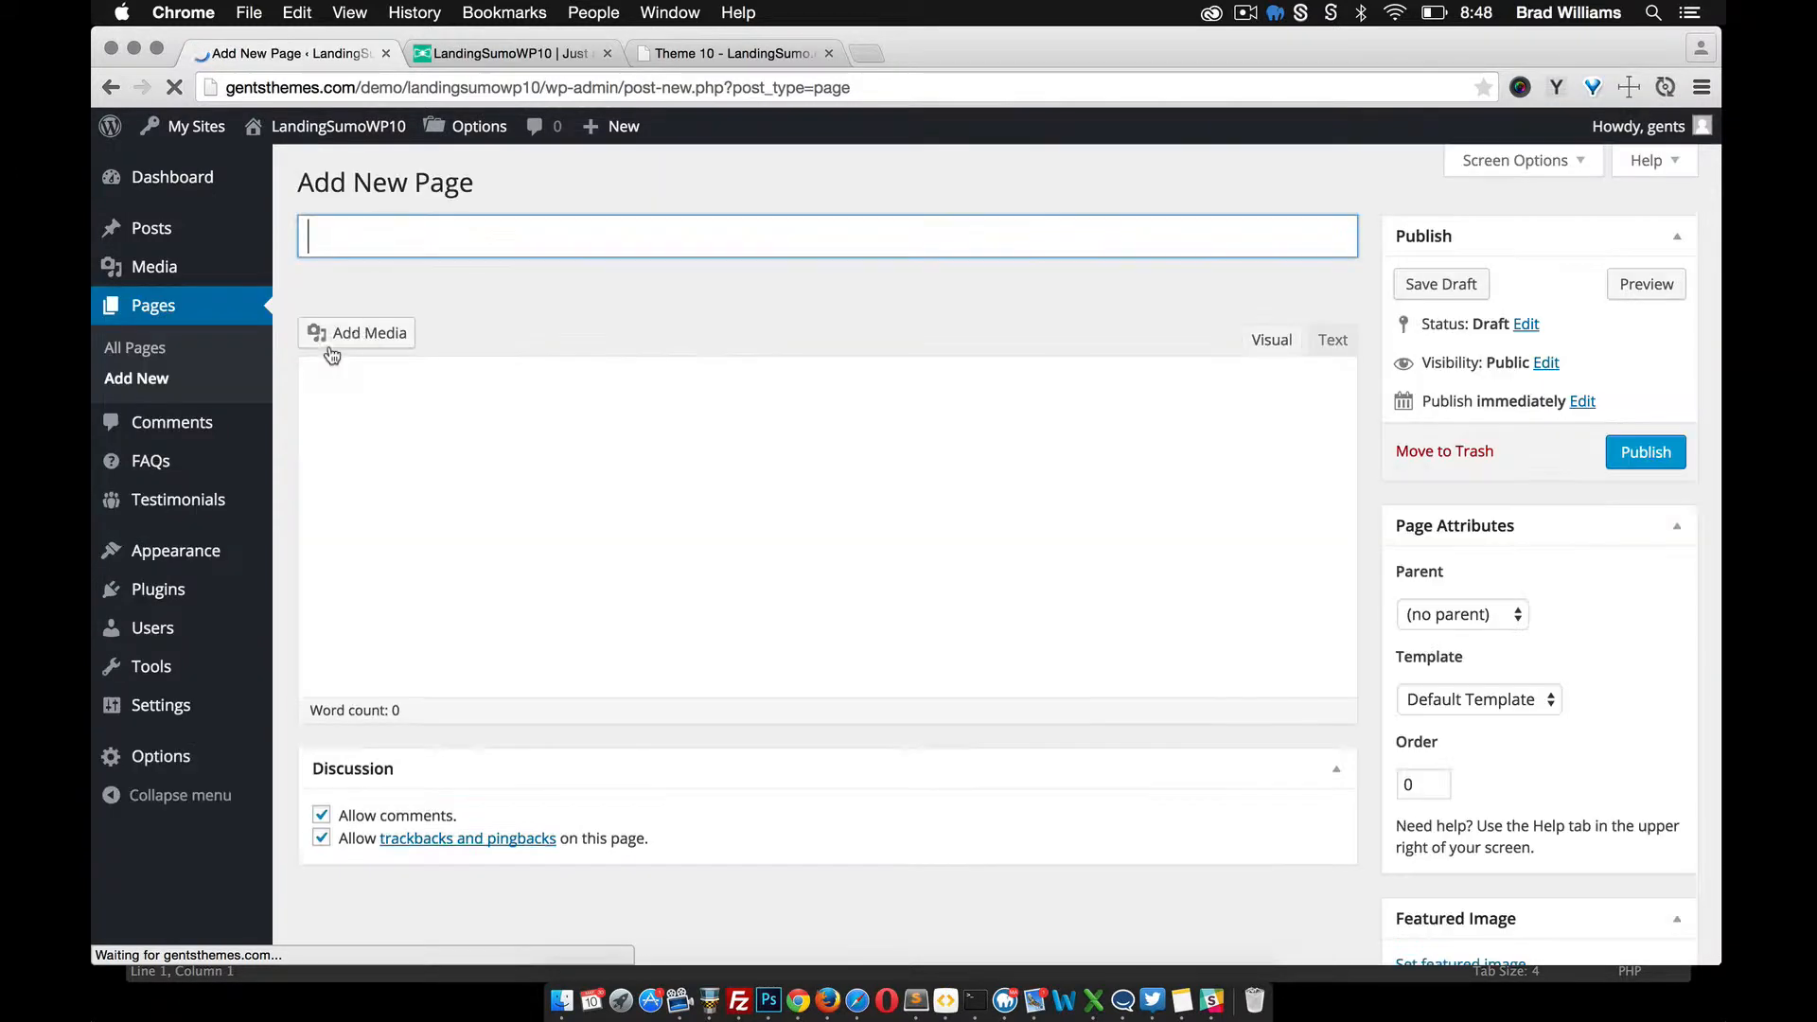
type("Two ")
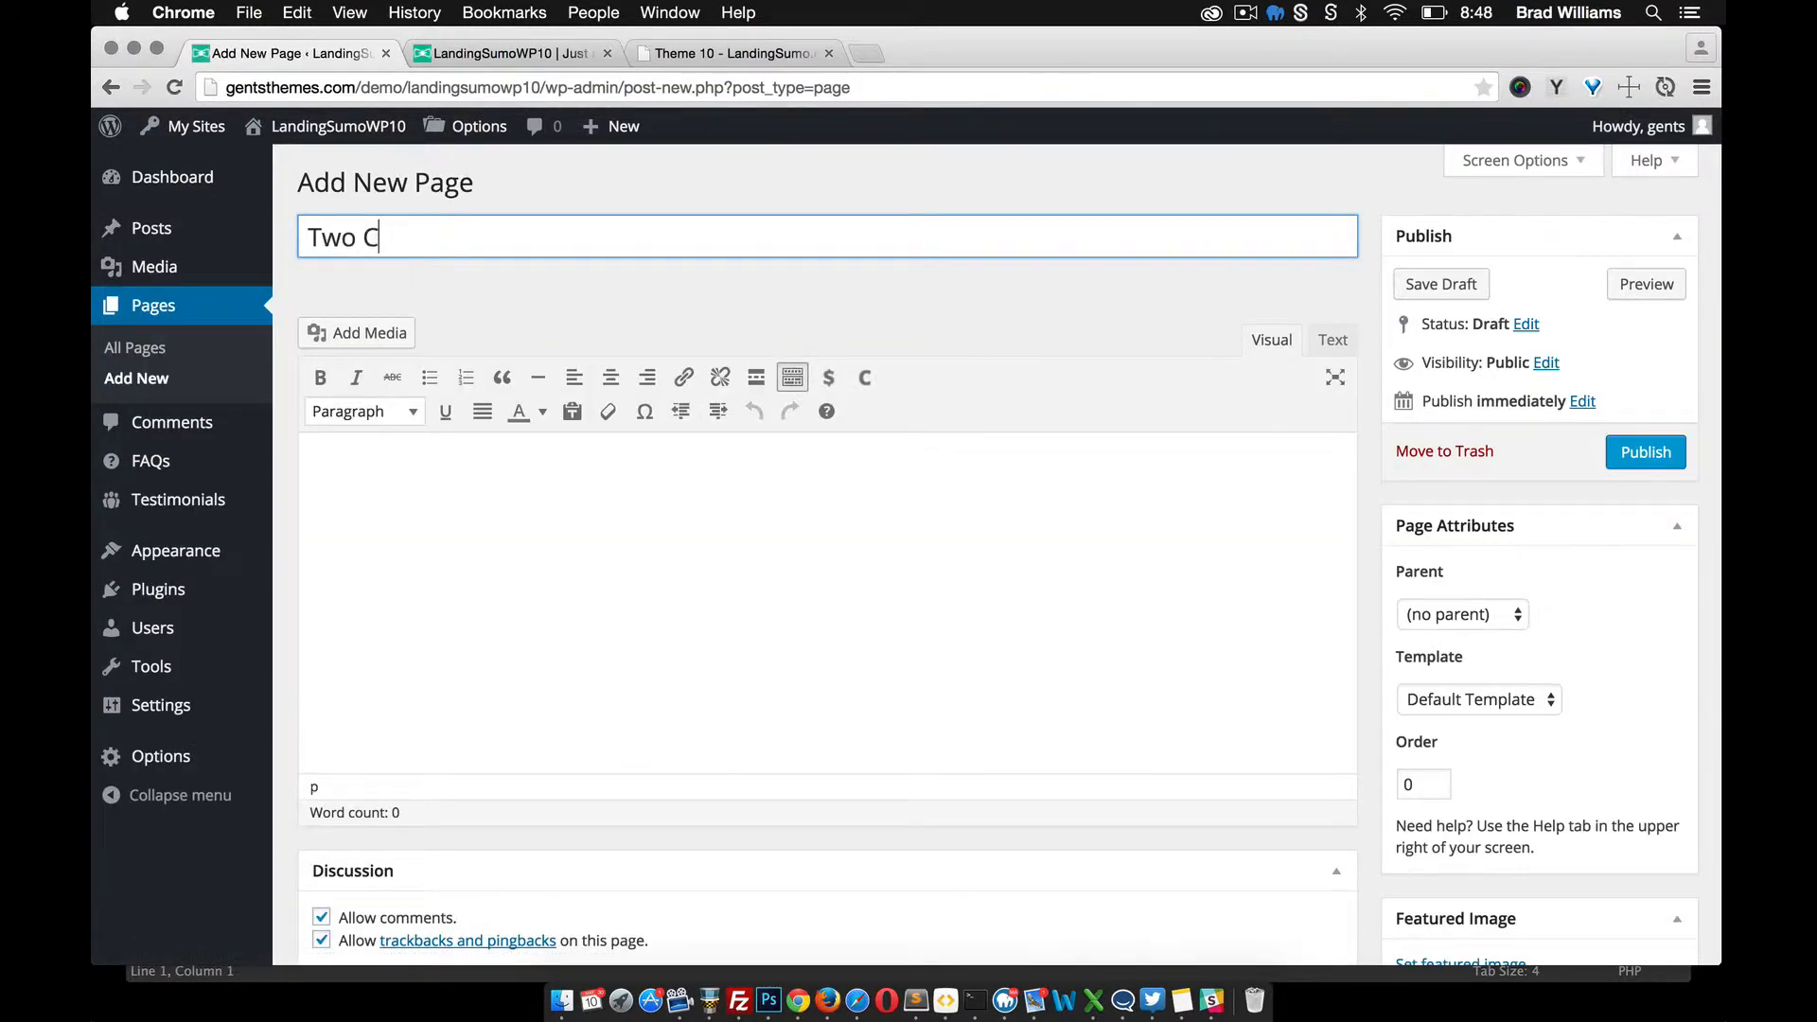
type("Columns")
left_click(429, 560)
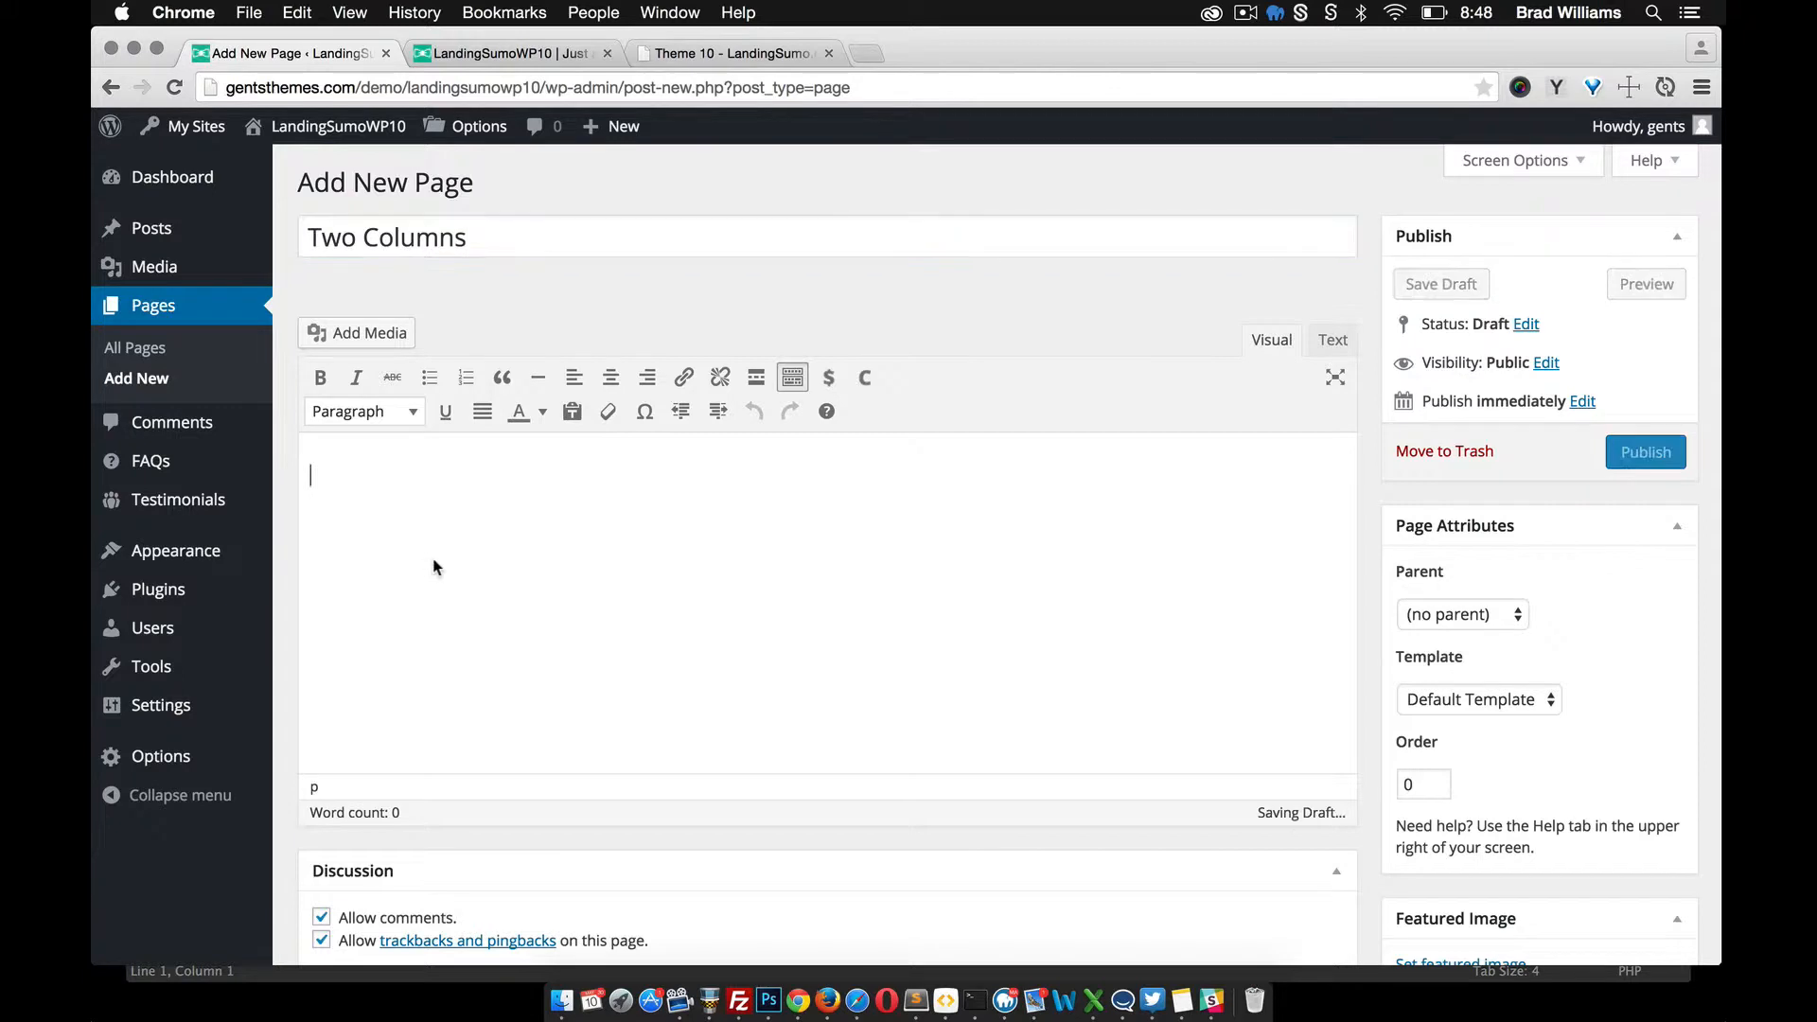
left_click(1554, 88)
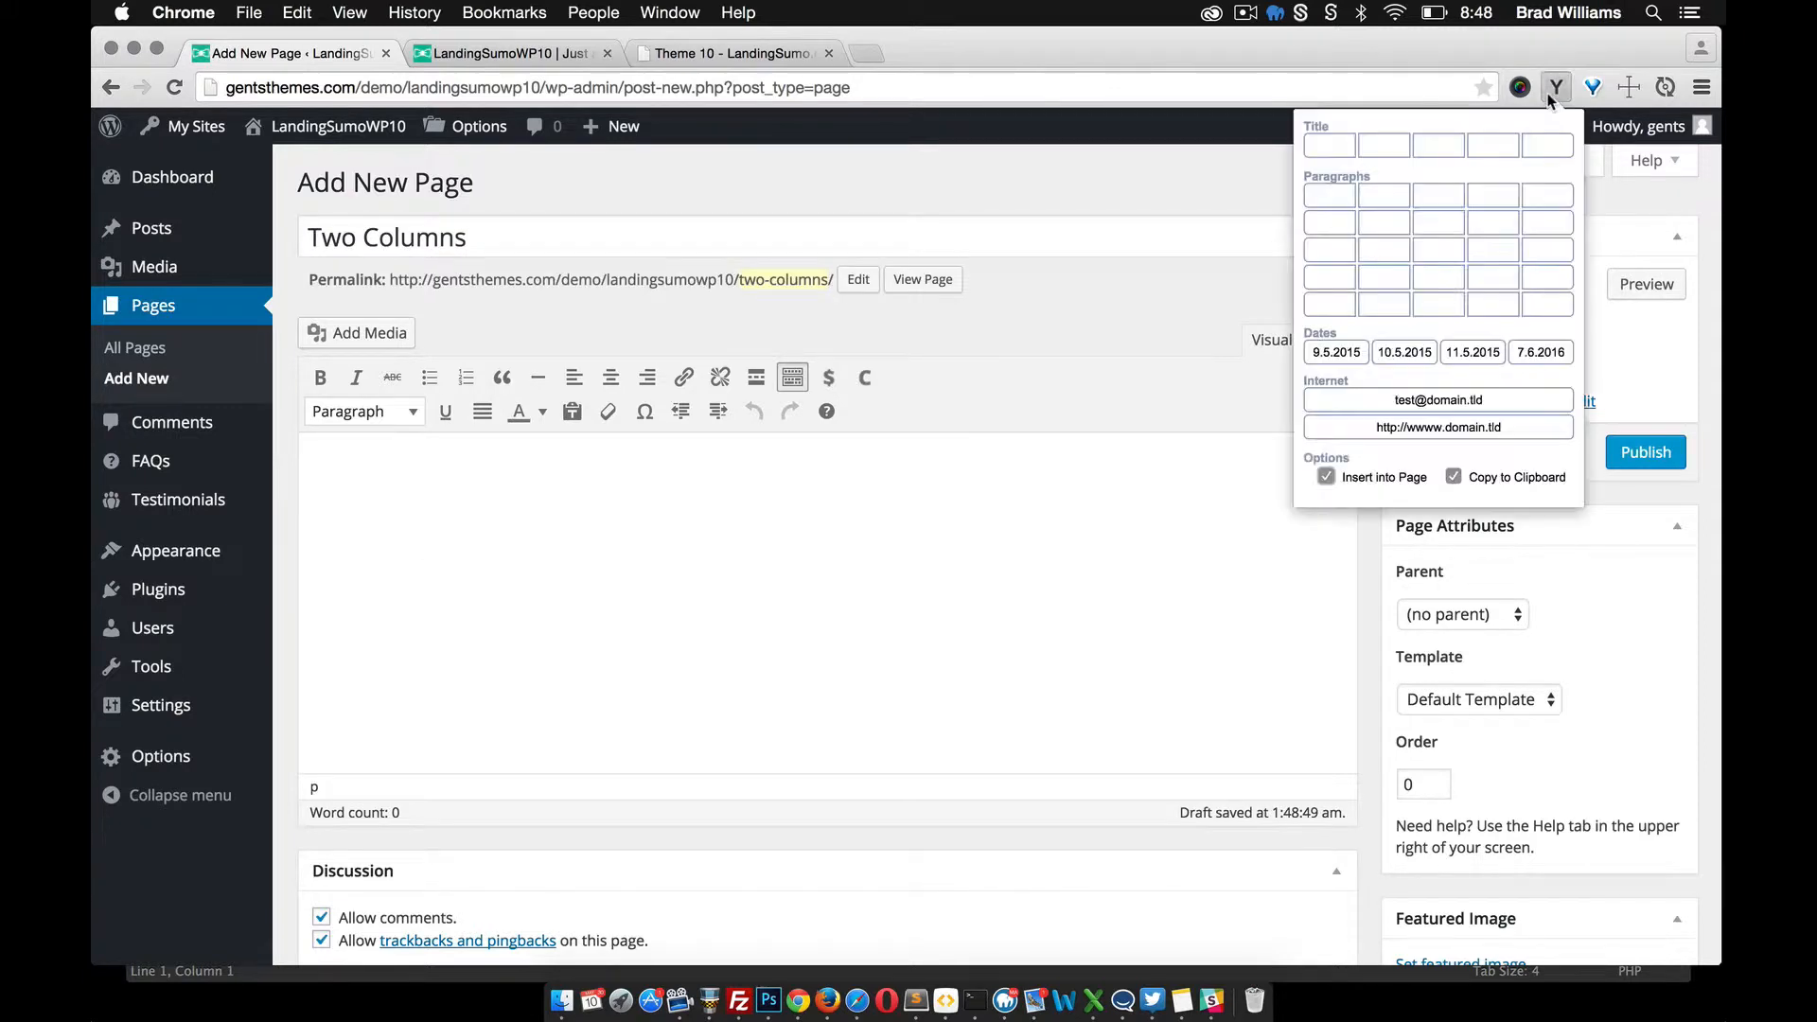
left_click(1549, 242)
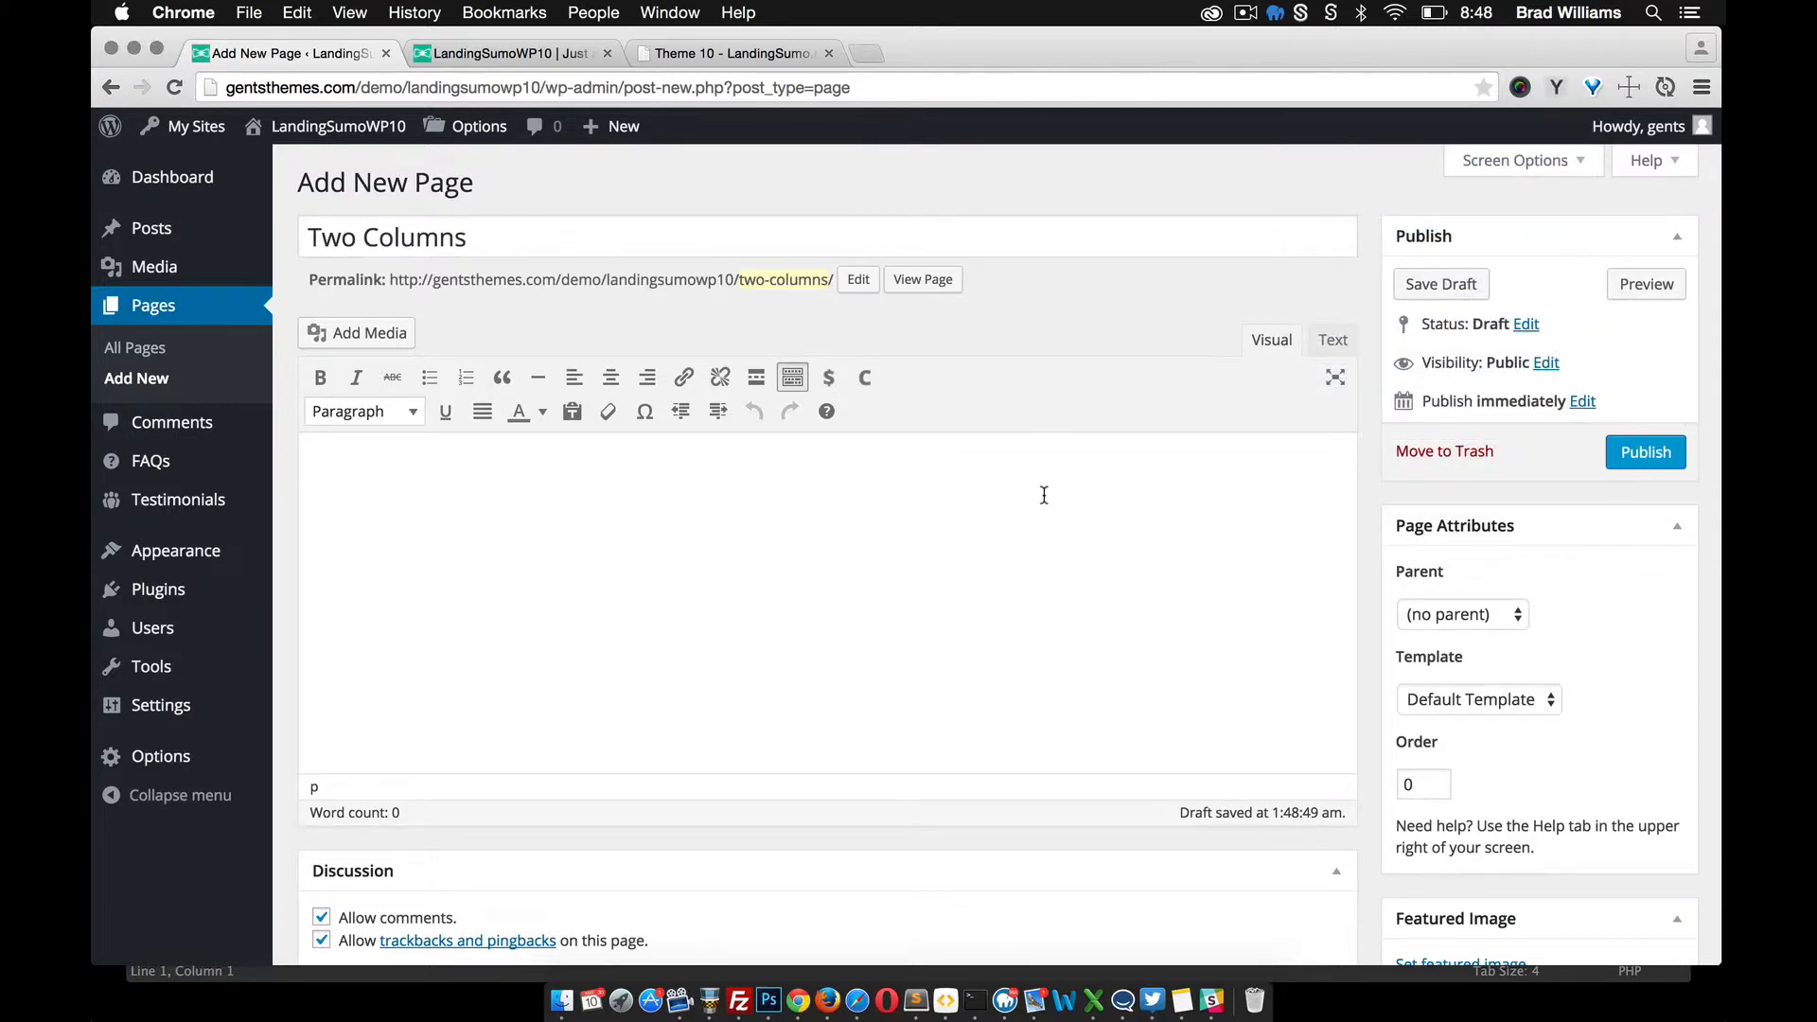
type("Aliquam erat volutpat. Phasellus leo dolor, tempus non, auctor et, hendrerit quis, nisi. Etiam rhoncus. Ut a nisl id ante tempus hendrerit. Fusce neque. Nam commodo suscipit quam. Nam adipiscing. Fusce risus nisl, viverra et, tempor et, pretium in, sapien. Vivamus in erat ut urna cursus vestibulum. Donec sodales sagittis magna.")
Step: Set the yellow book cover front.png from the media library as the page's featured image and publish the page
scroll(1136, 587, "down", 2)
left_click(1455, 845)
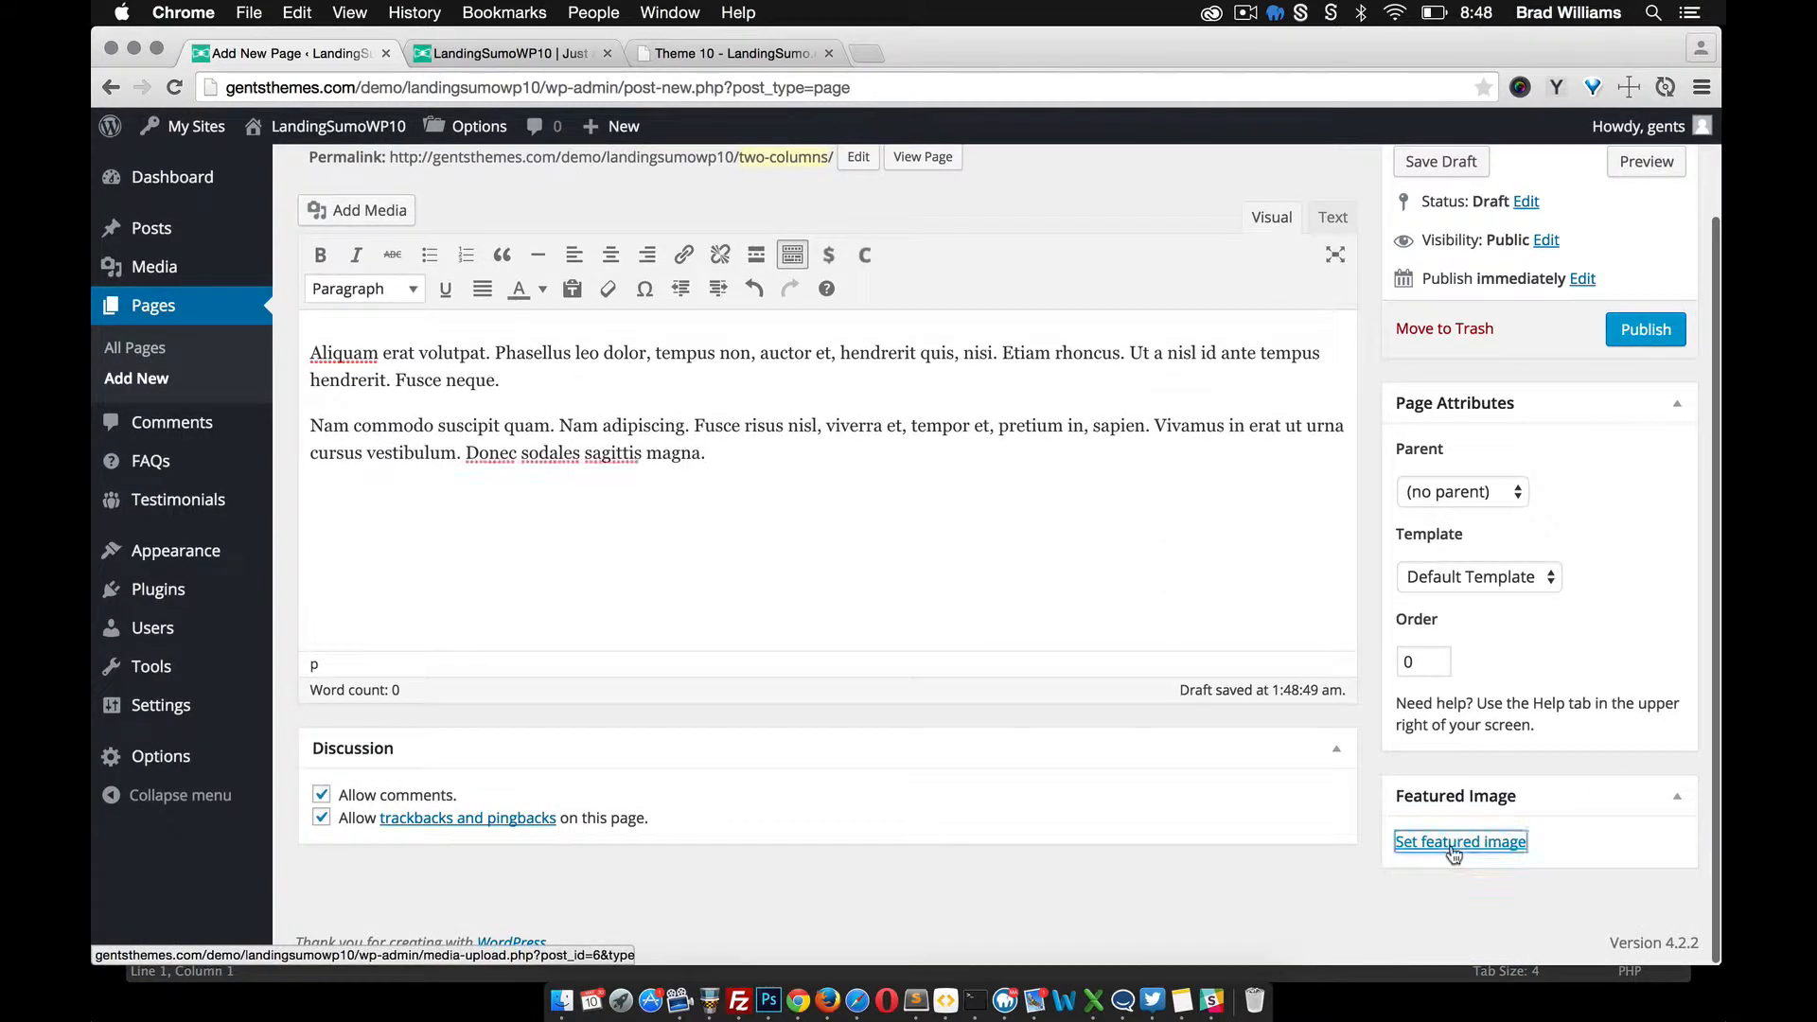
left_click(176, 221)
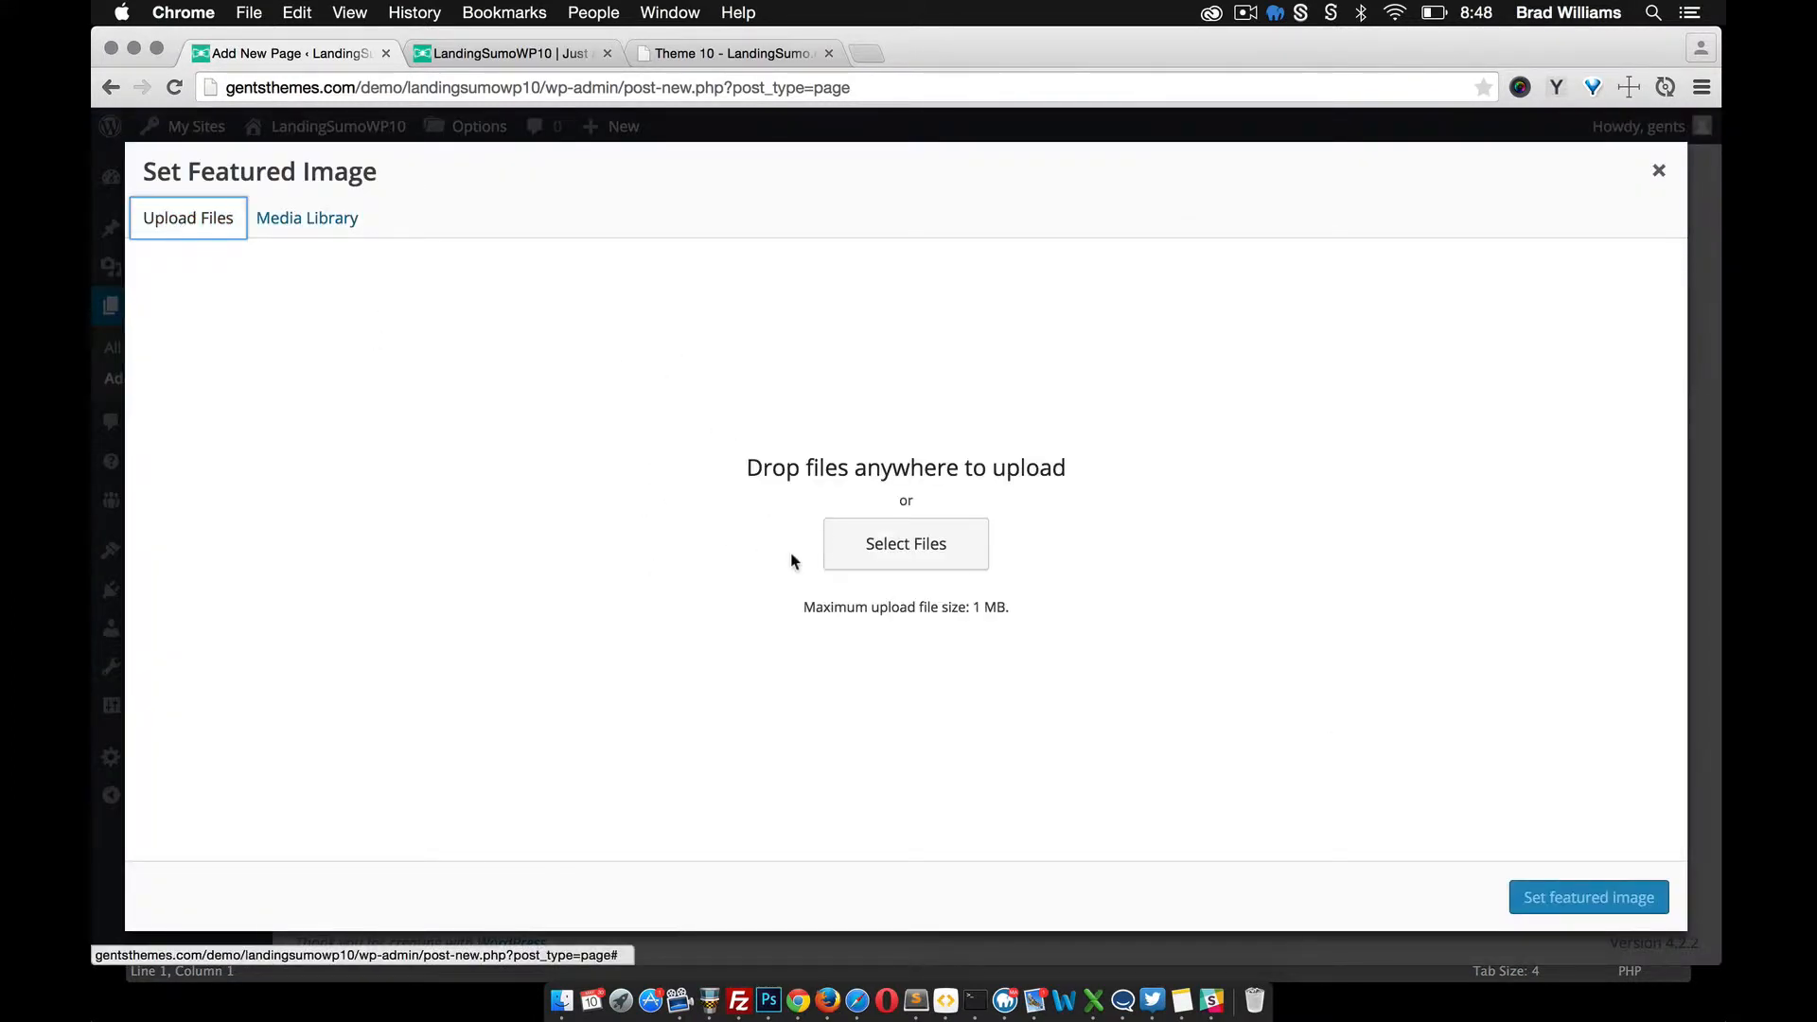
left_click(732, 395)
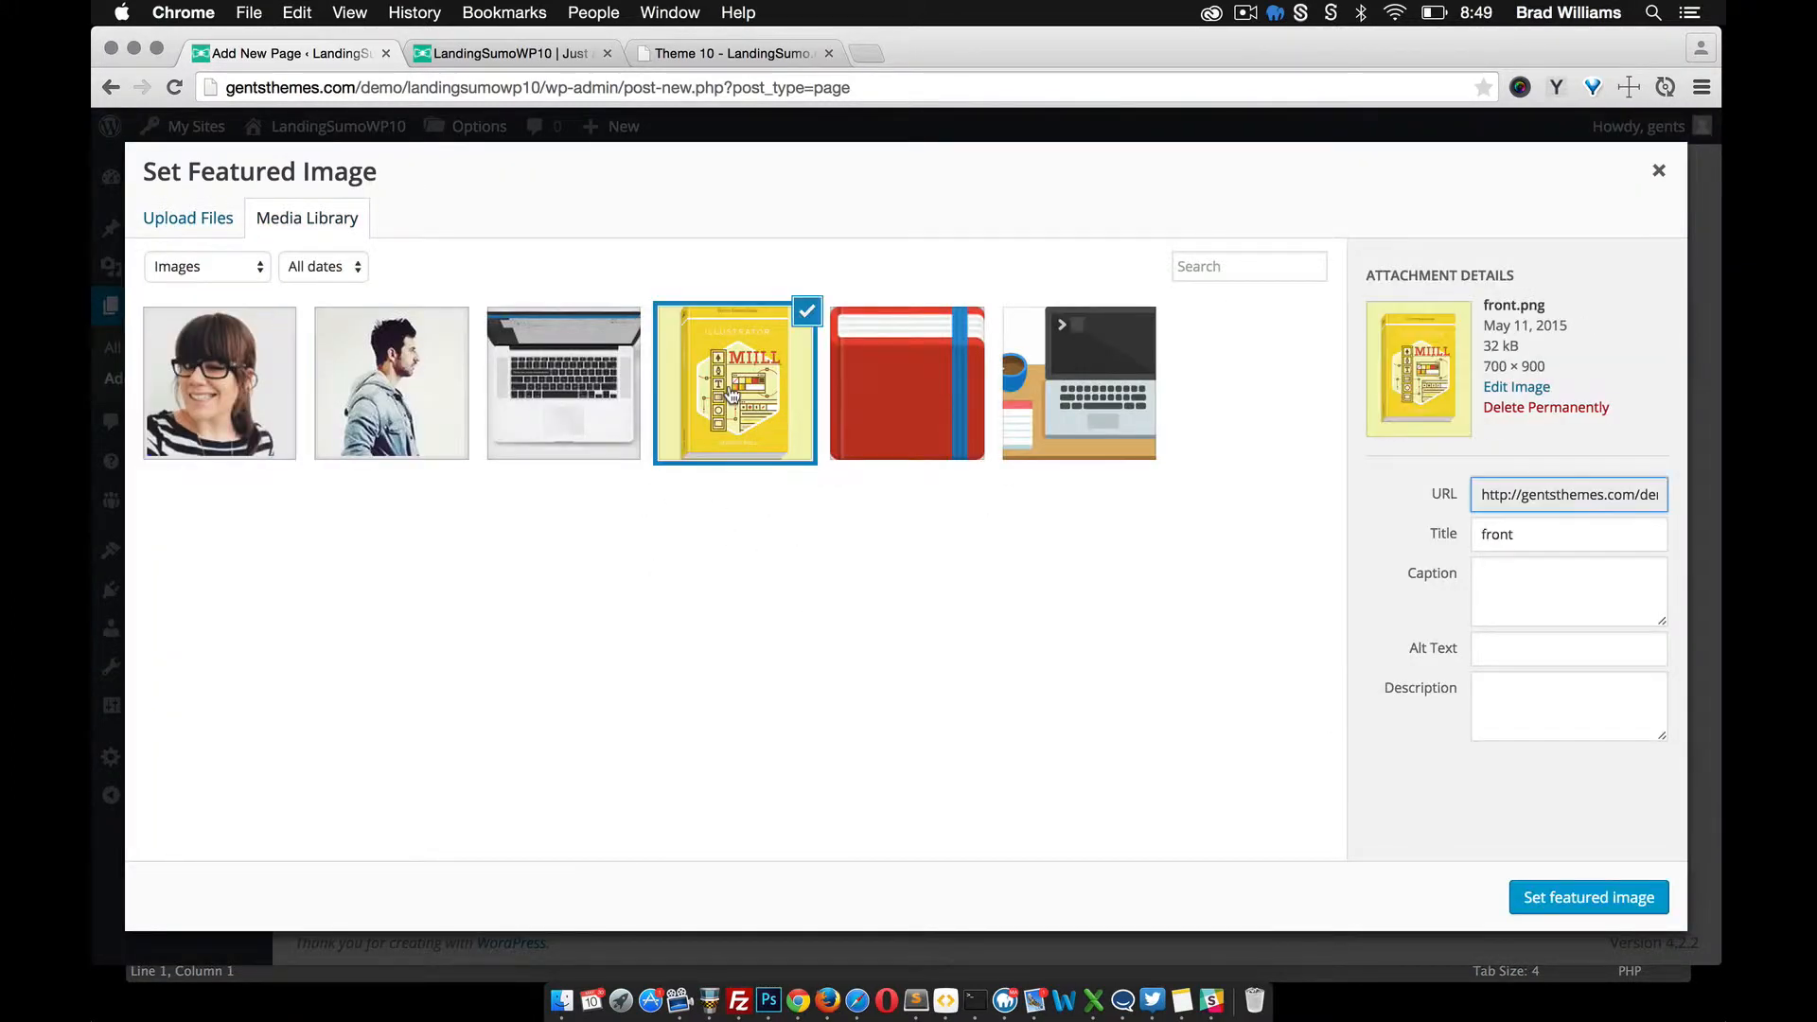
left_click(1574, 899)
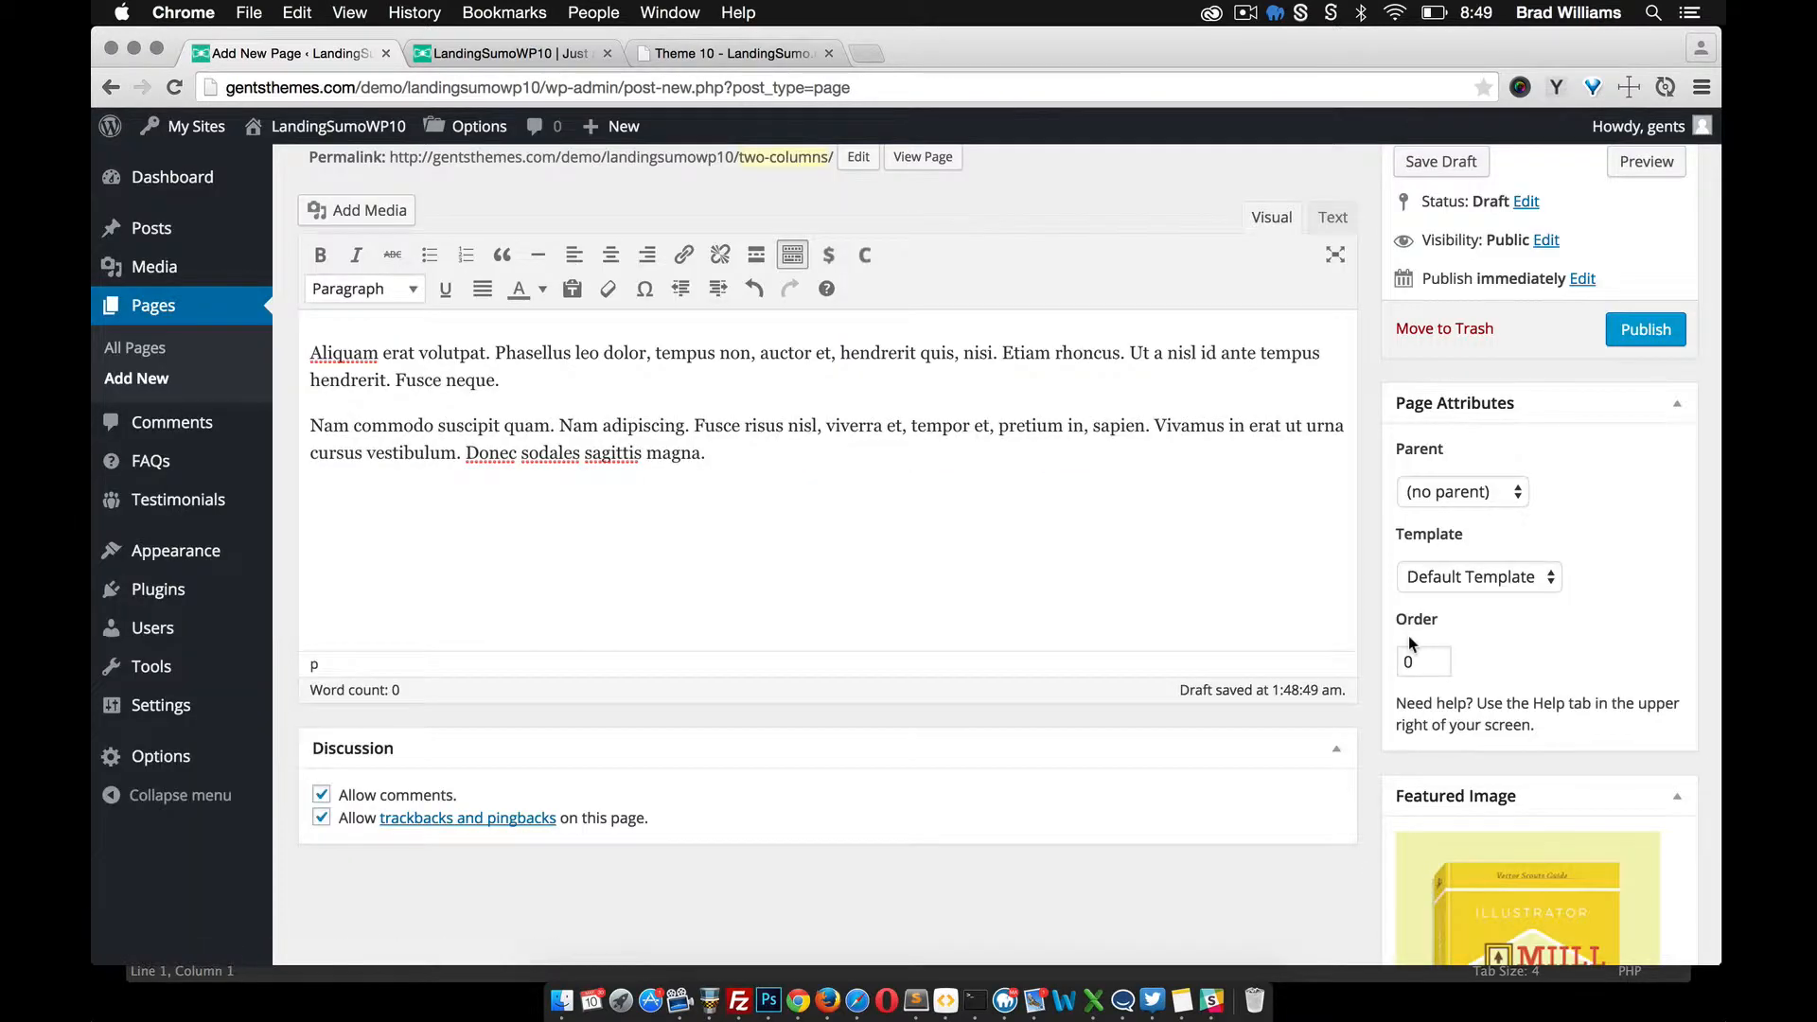
scroll(1531, 674, "up", 2)
left_click(1646, 451)
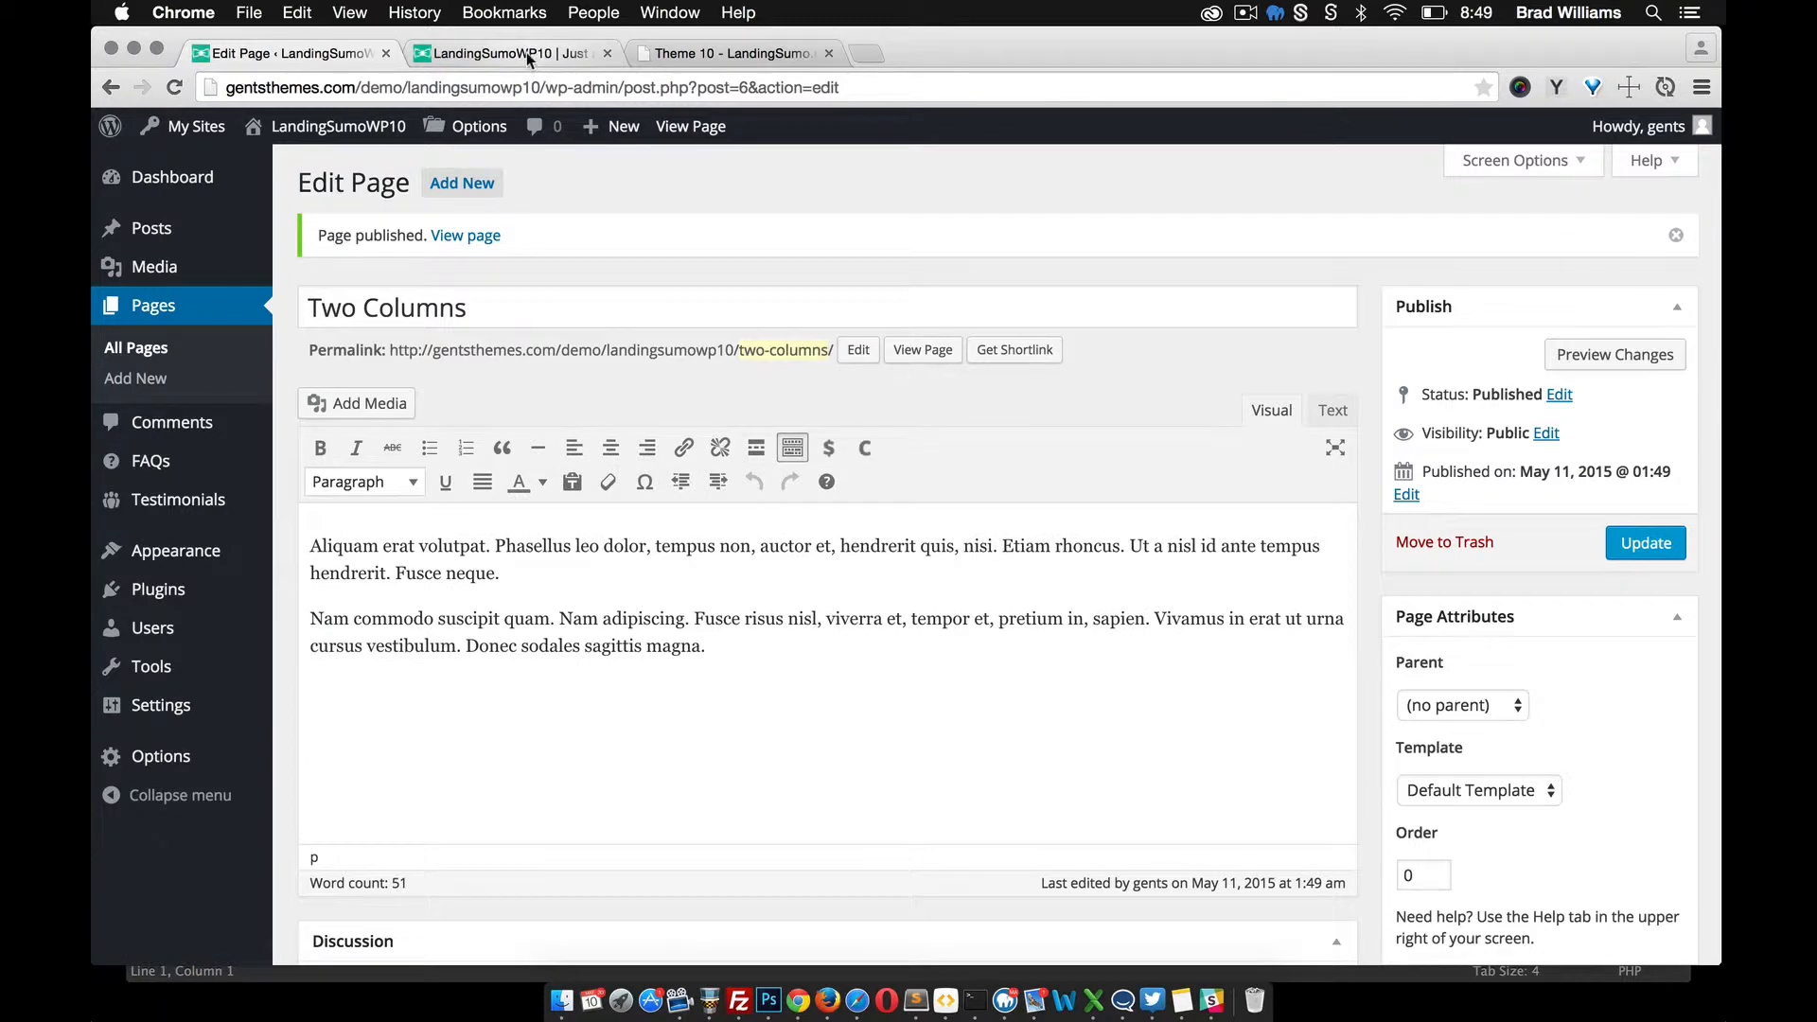
Step: Reload the live LandingSumoWP10 homepage to check whether the published page's content is displayed
left_click(526, 53)
left_click(174, 88)
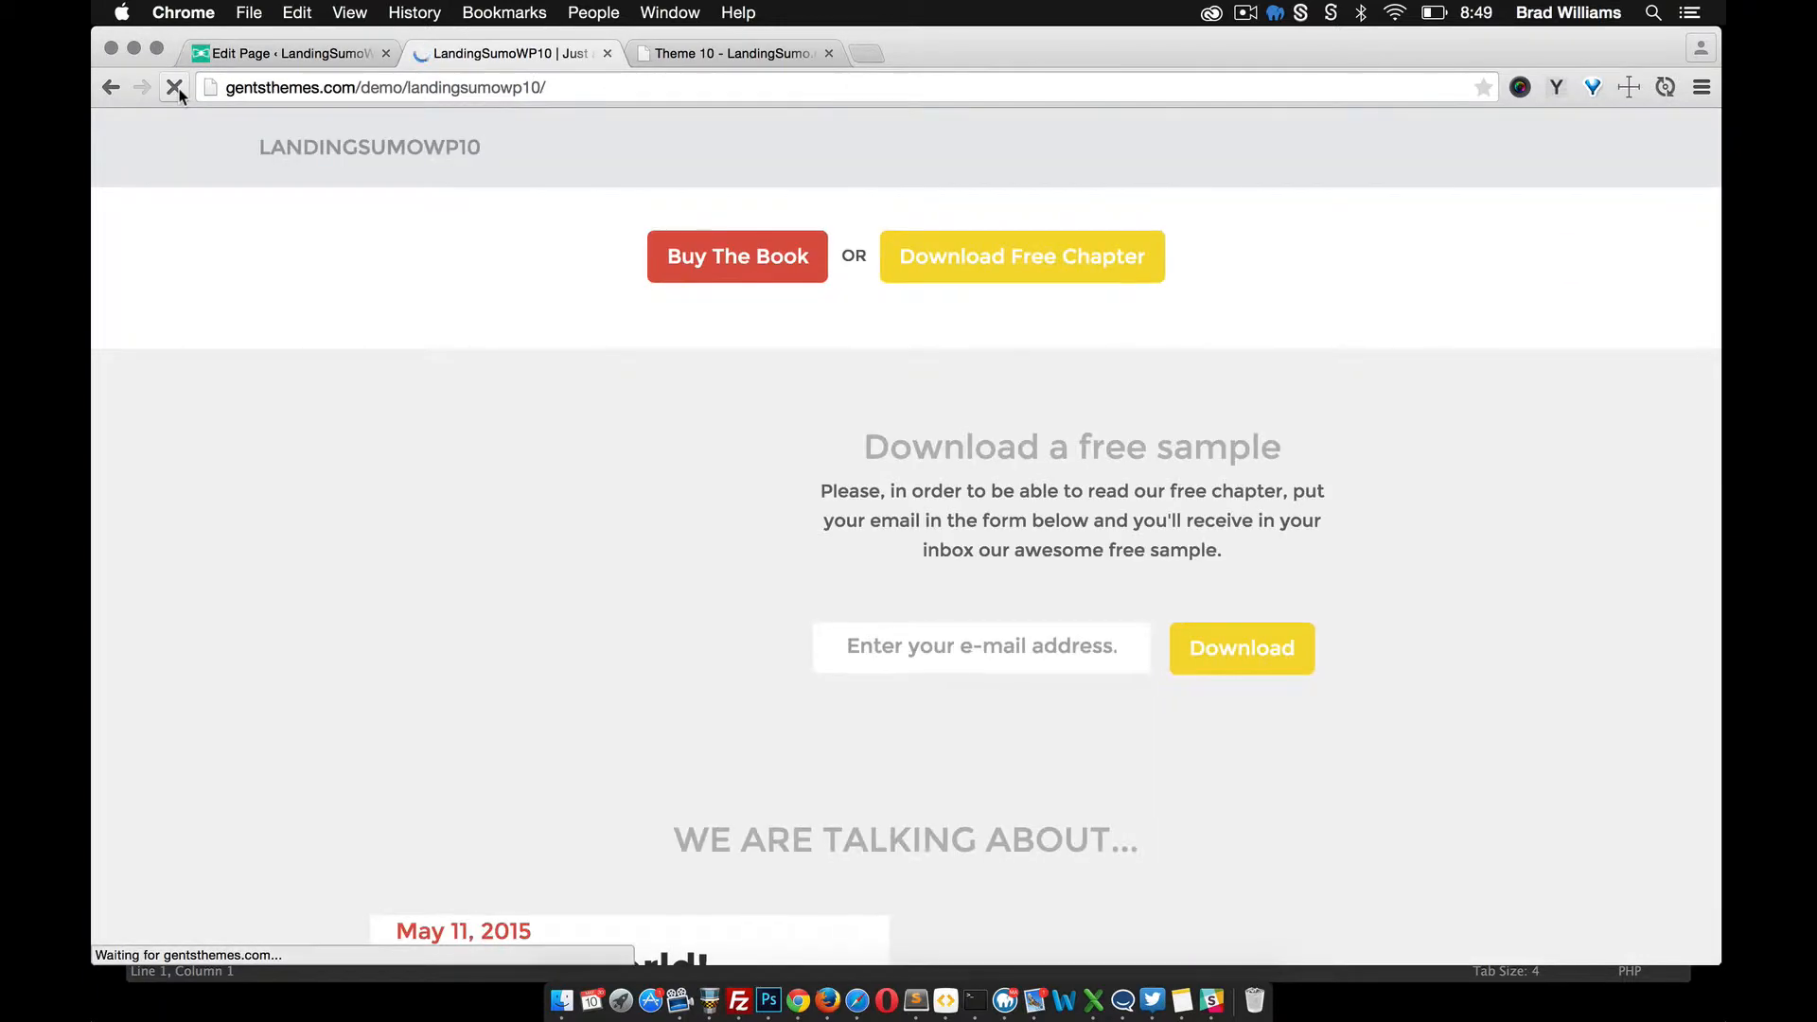
left_click(284, 53)
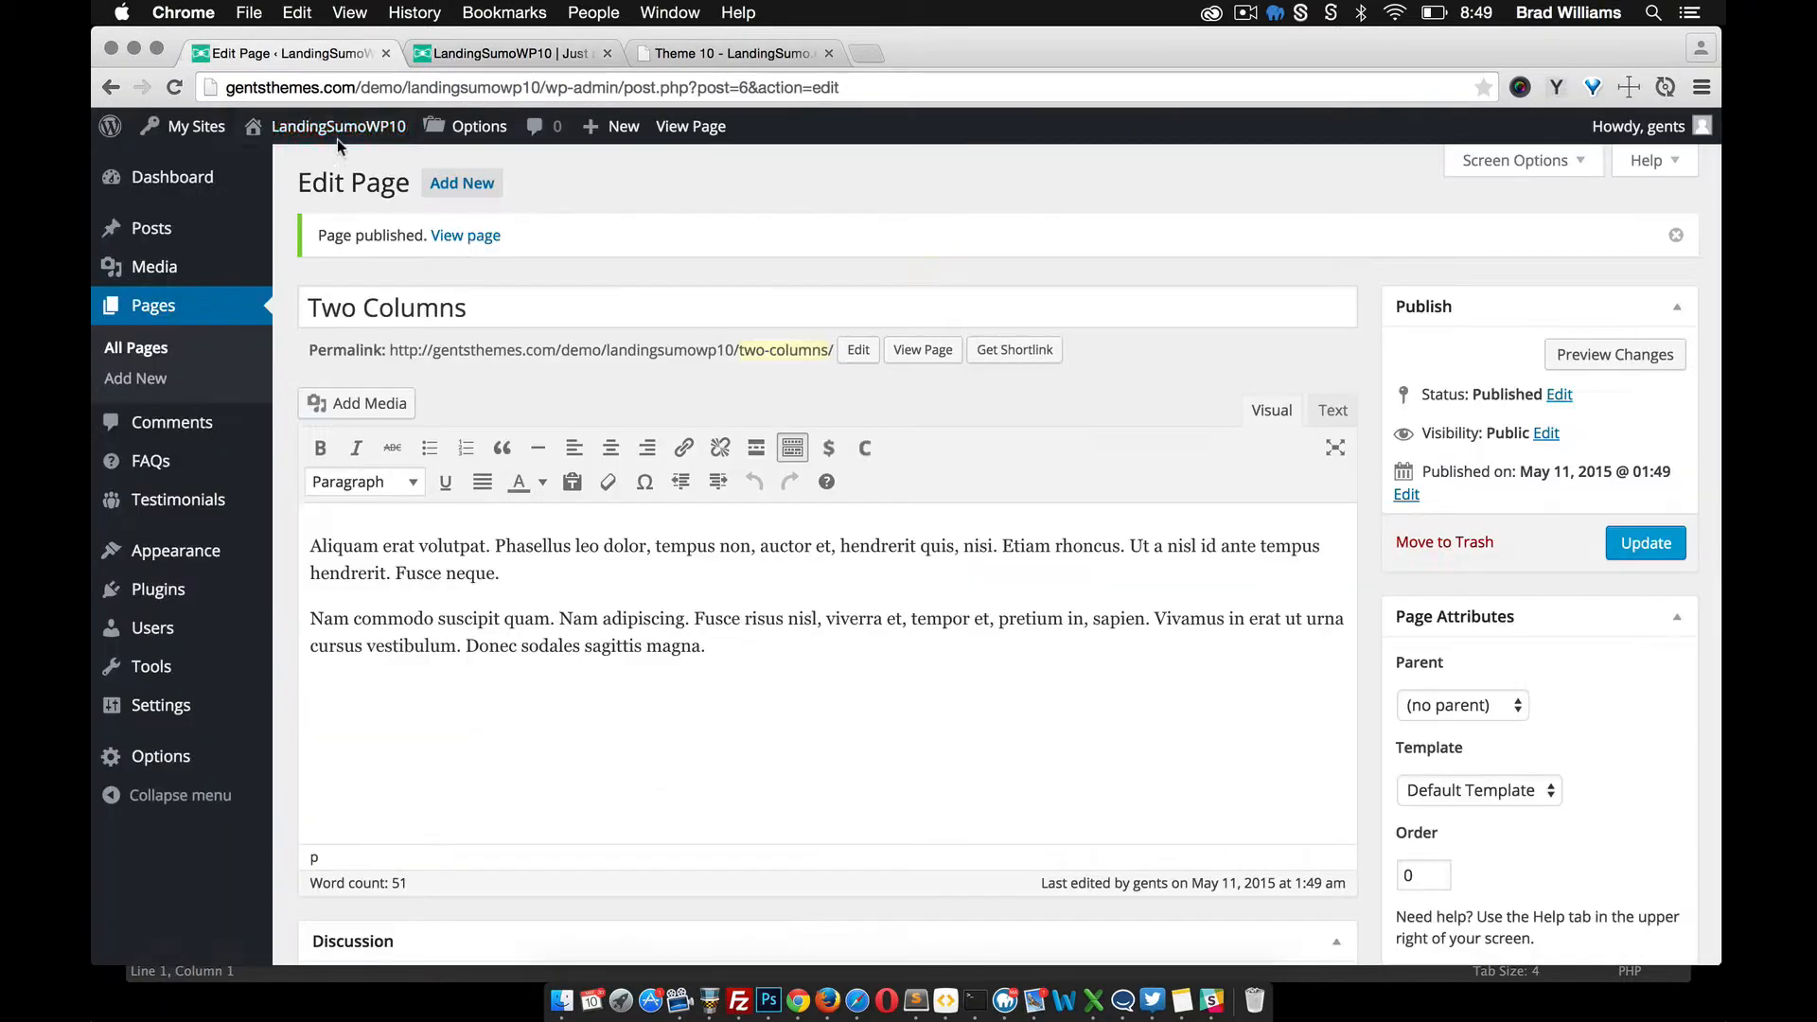
Step: Assign the Two Columns page to the "Two Column" section in the theme's Layout options and save the changes
left_click(167, 755)
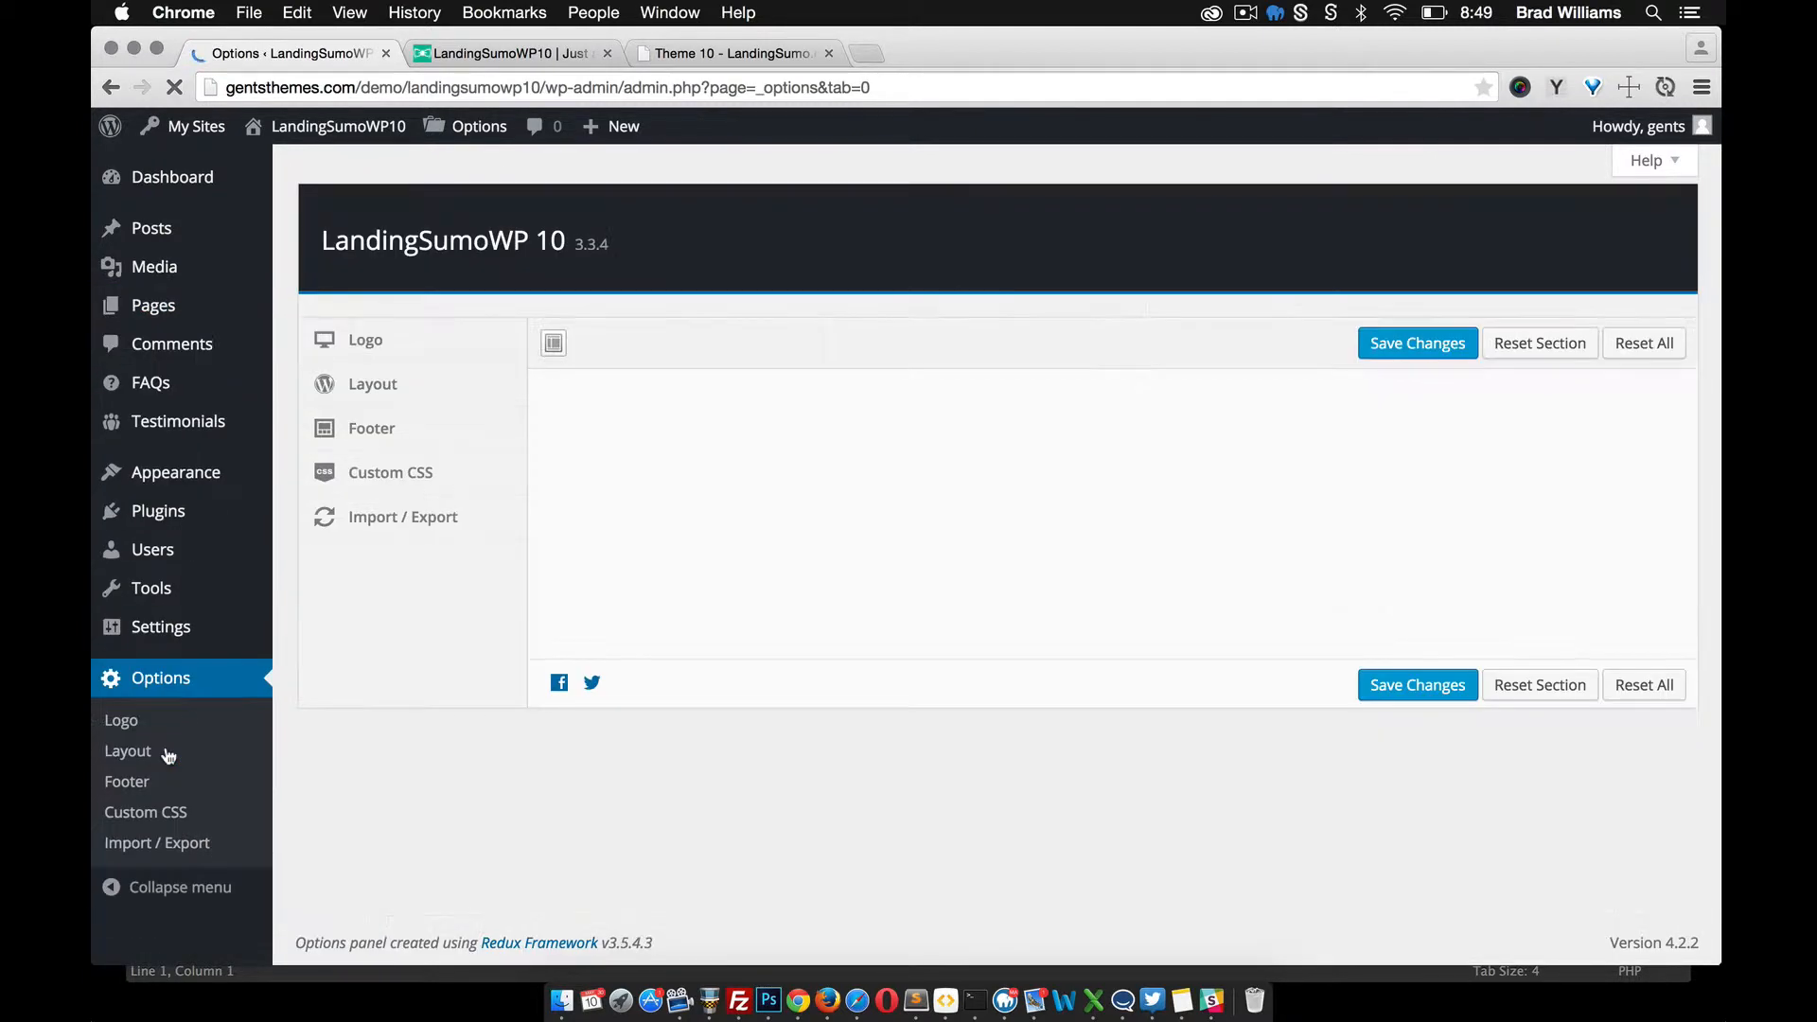
left_click(167, 754)
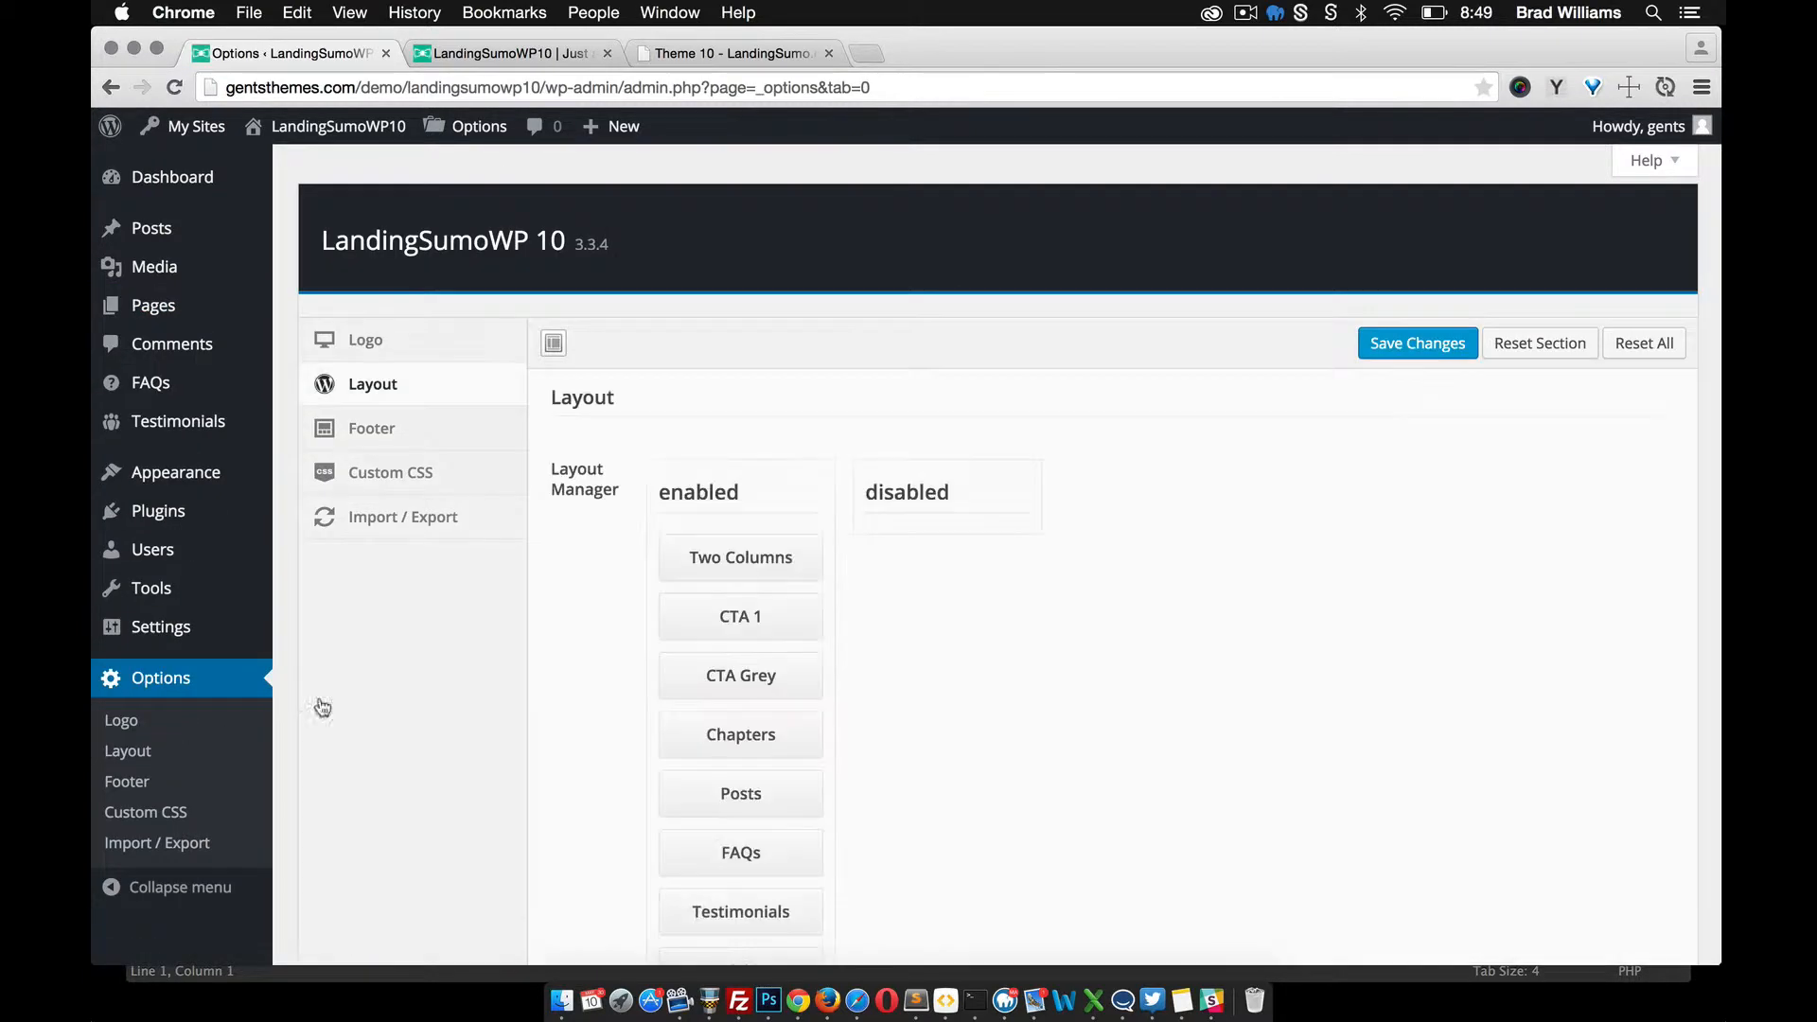
scroll(449, 697, "down", 7)
scroll(449, 697, "down", 10)
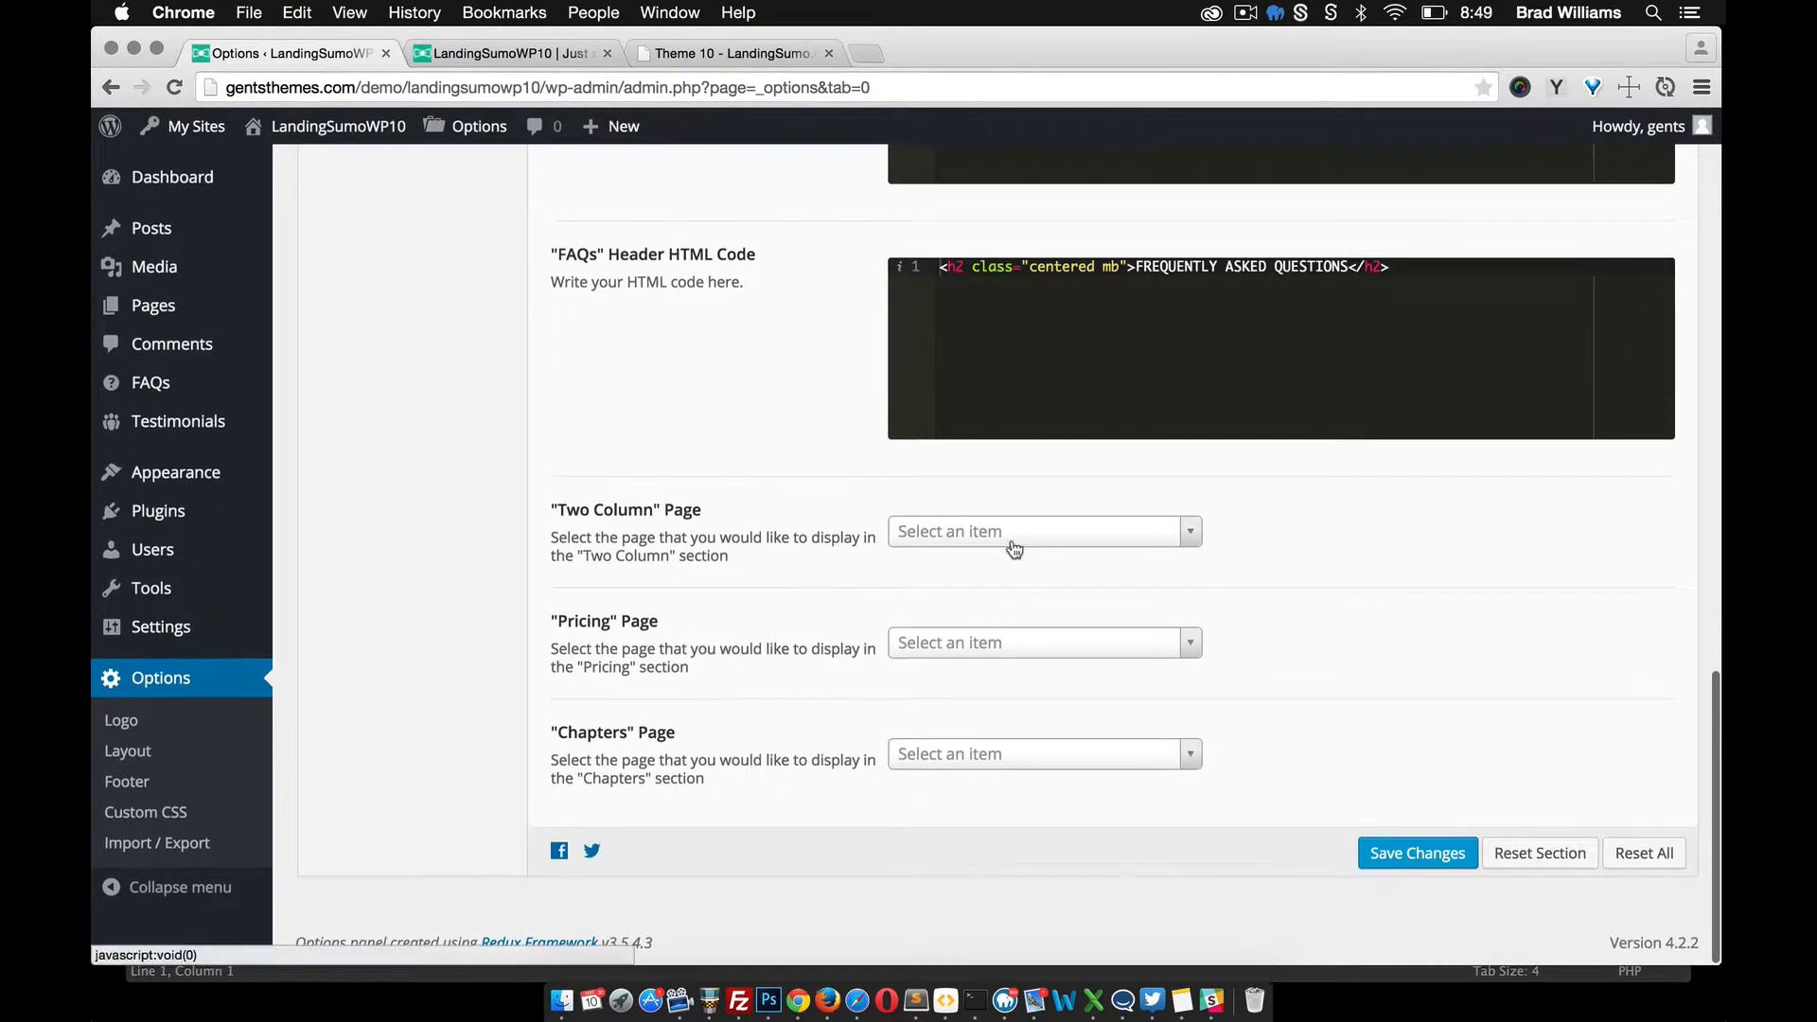
left_click(1029, 535)
left_click(945, 663)
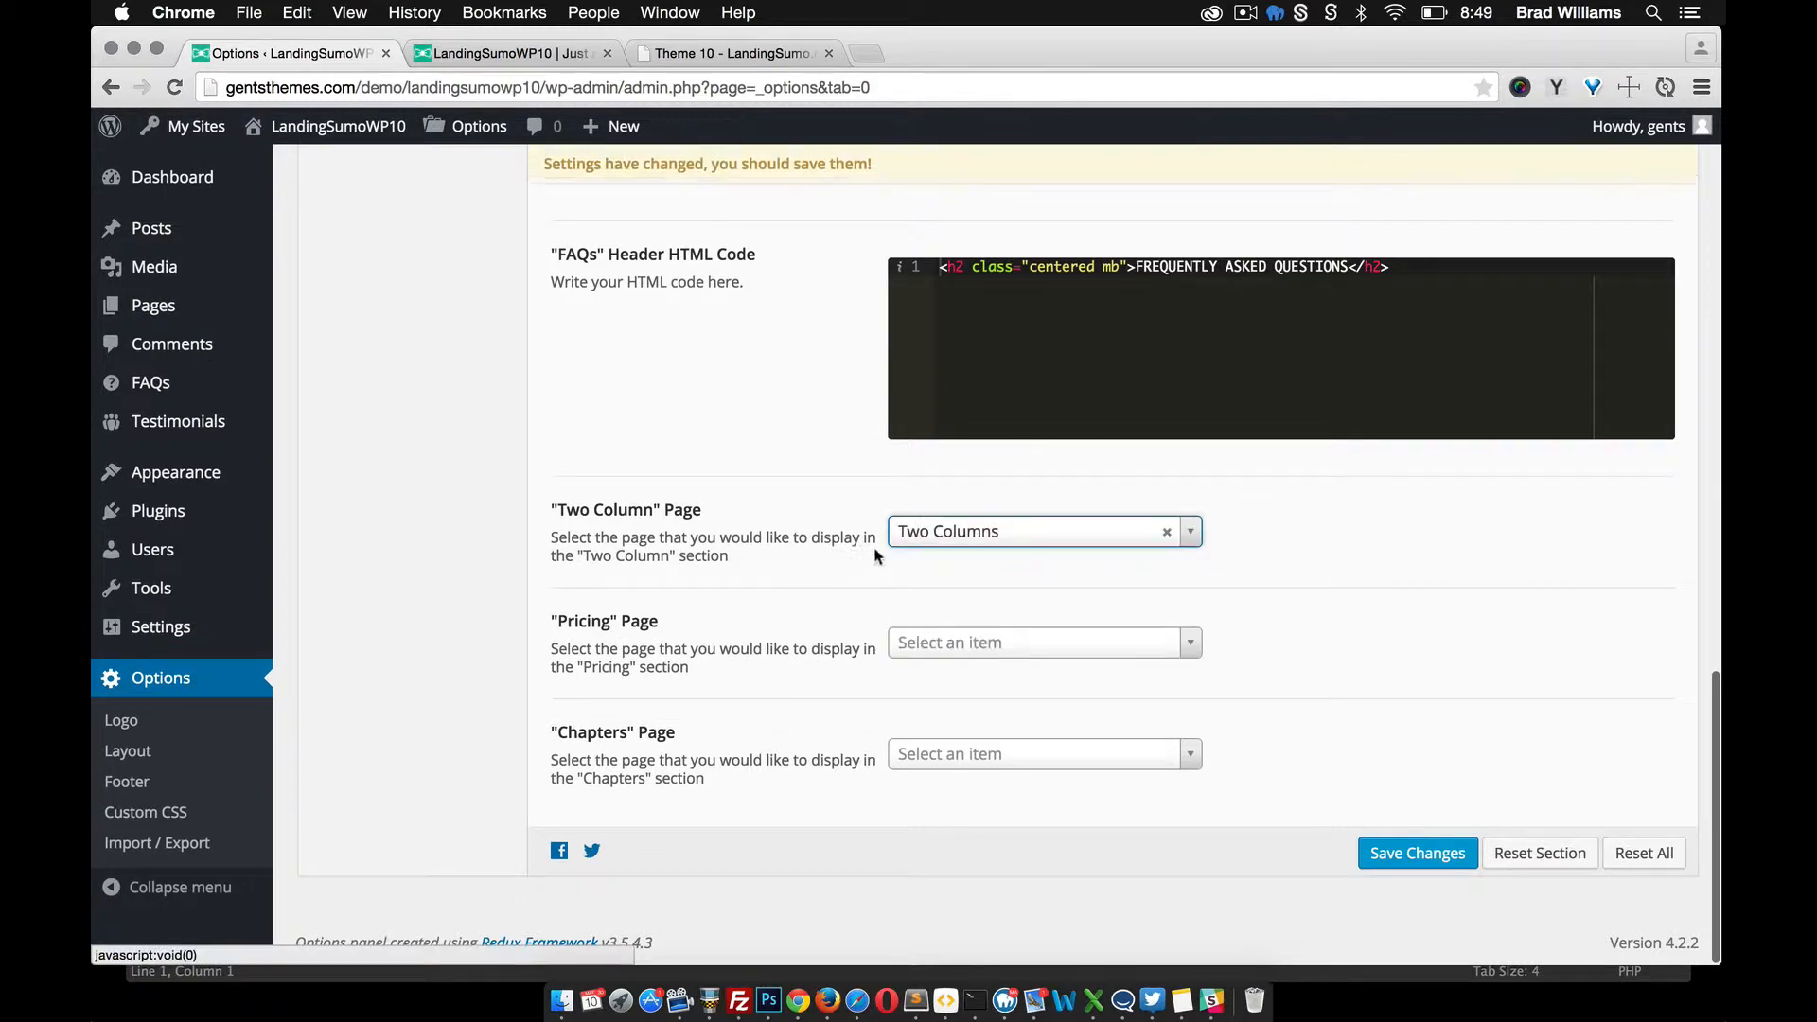
left_click(1399, 853)
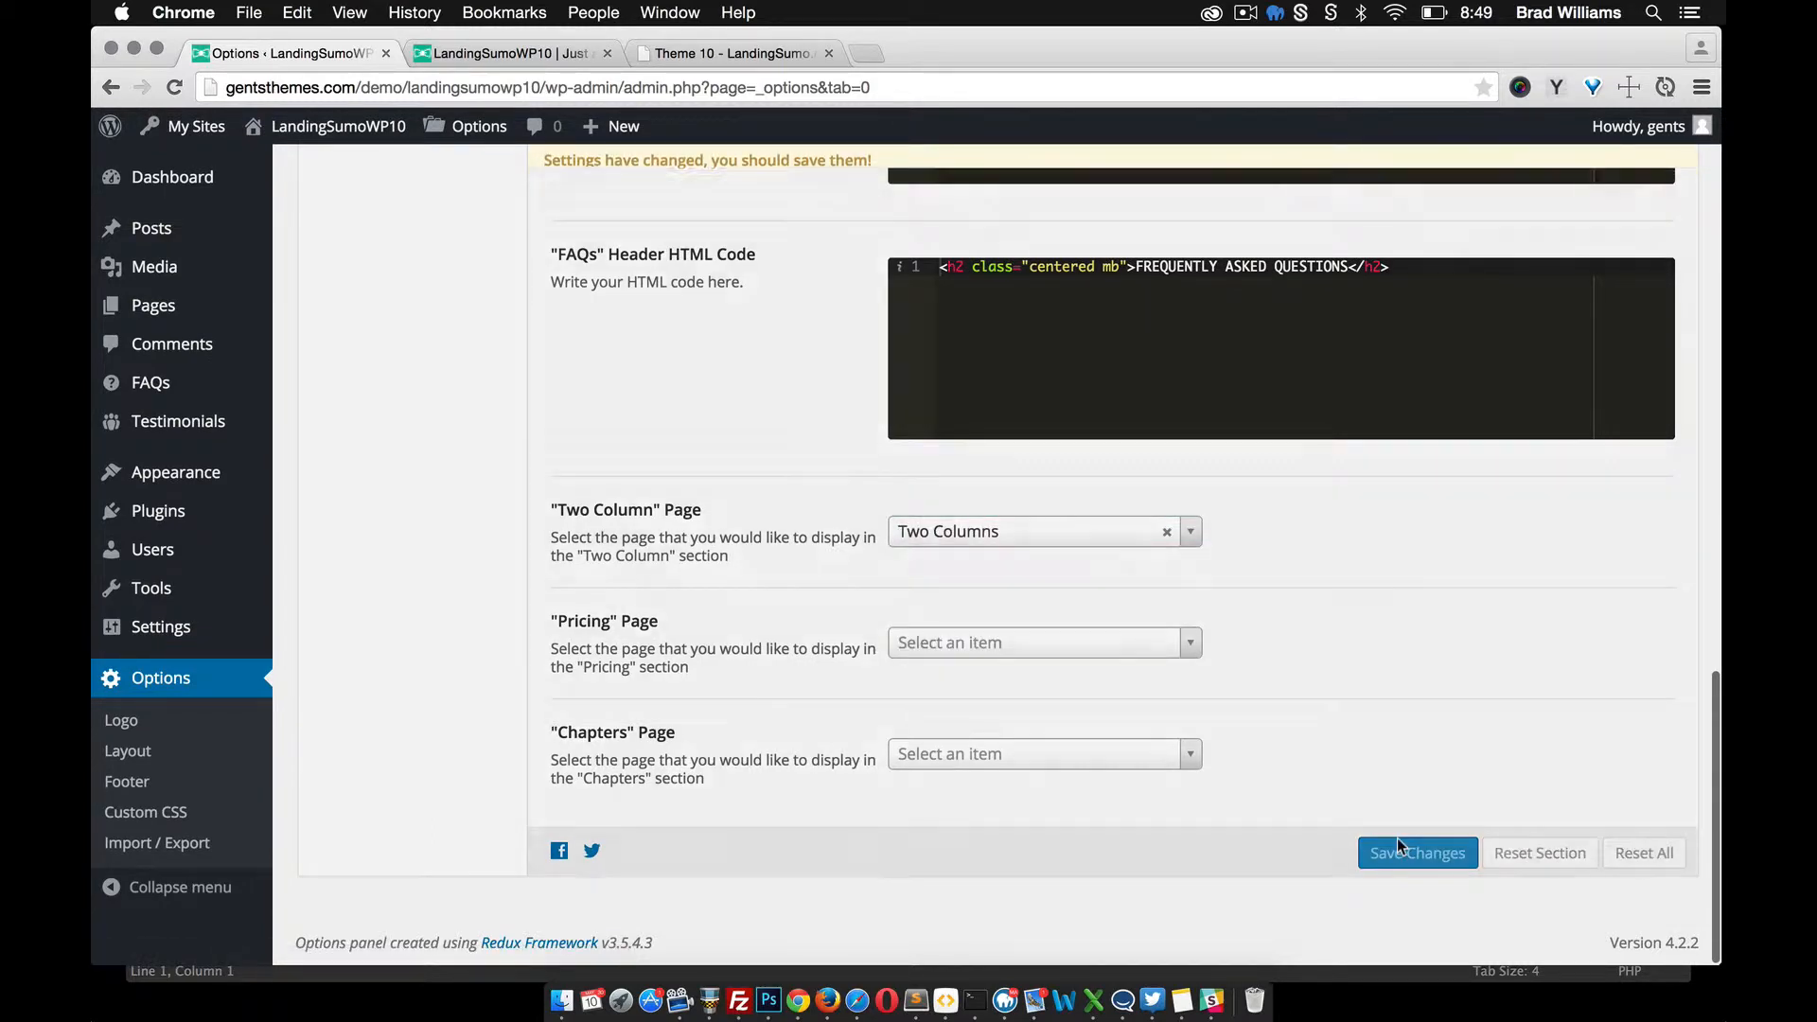
Step: Reload the live homepage and compare its two-column section with the one in the Theme 10 template
left_click(459, 55)
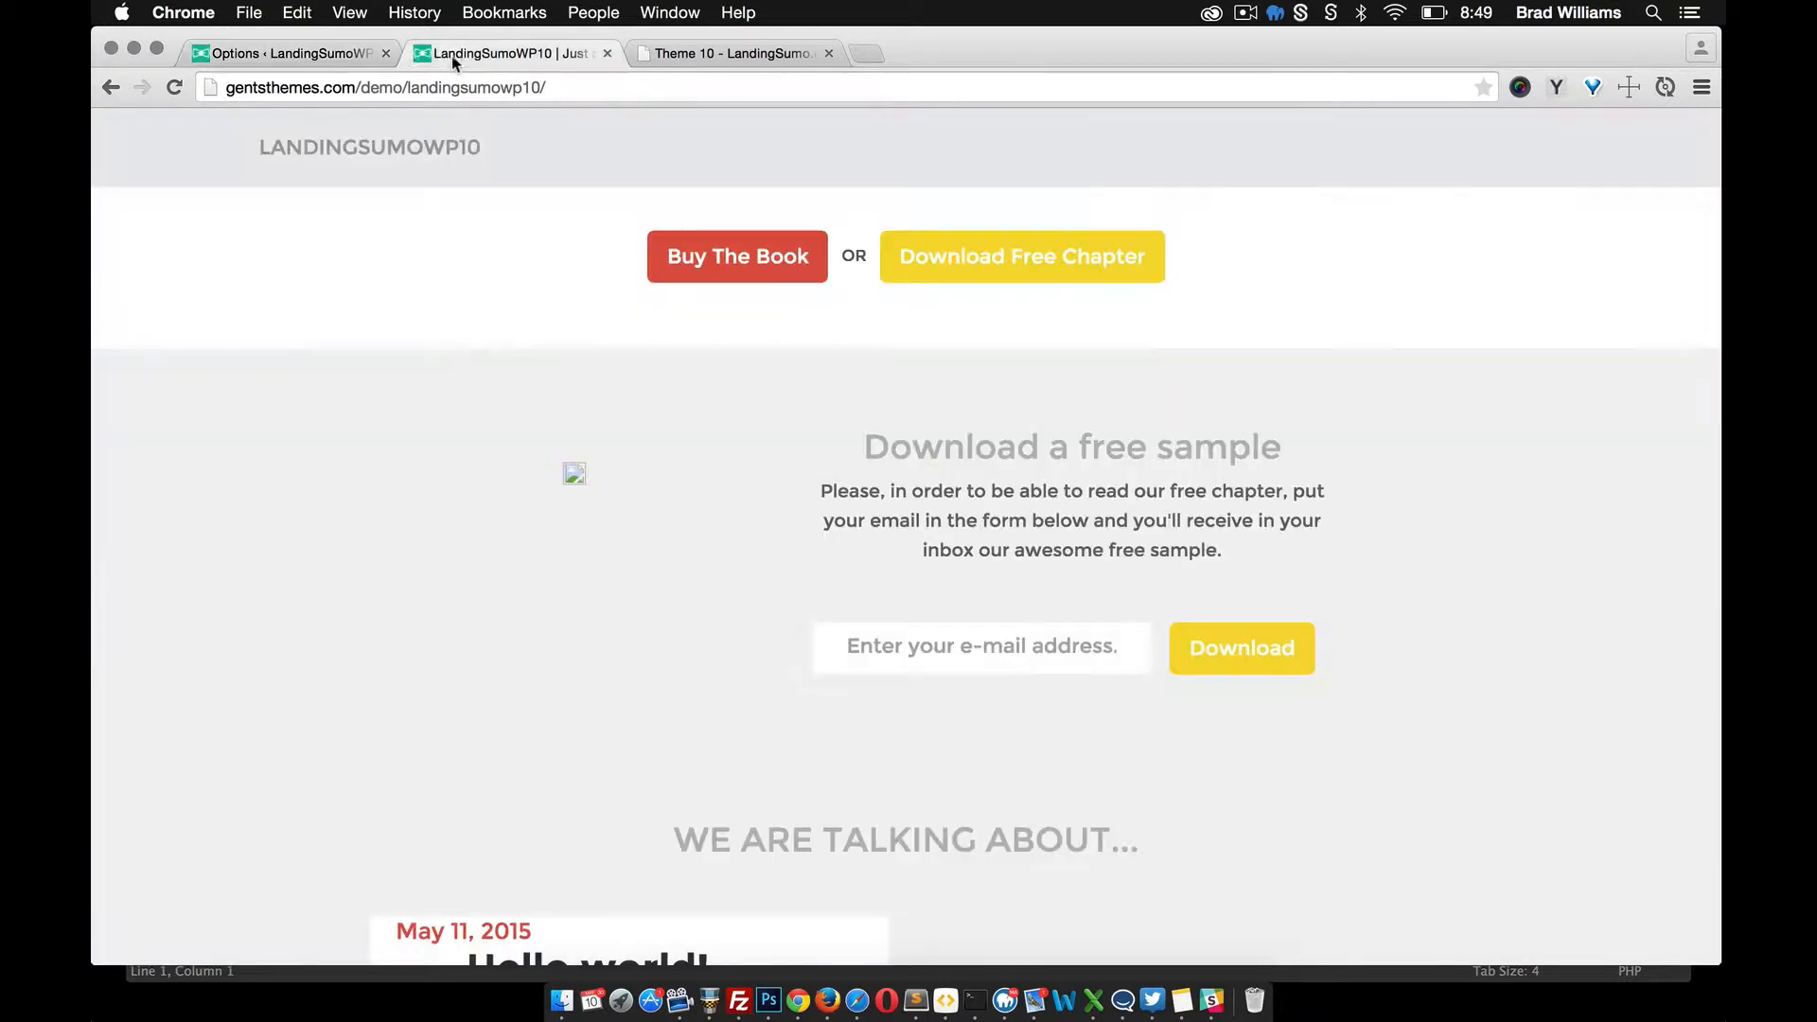
left_click(175, 88)
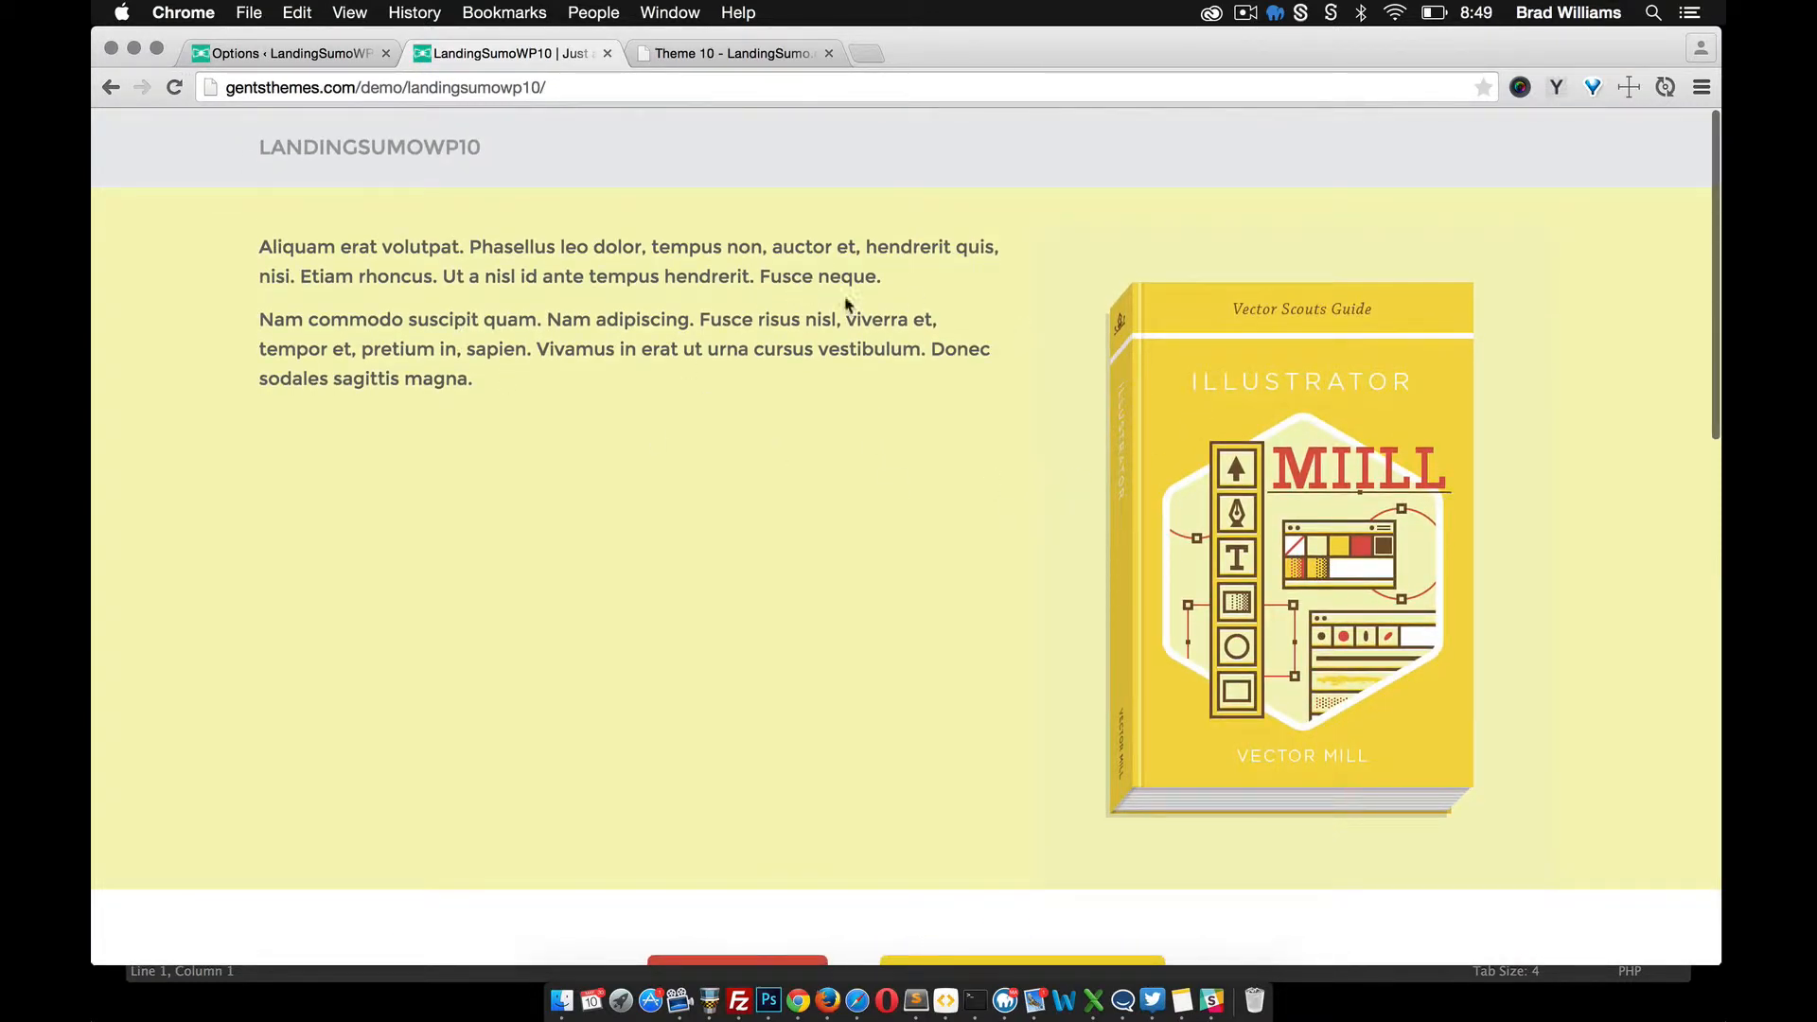
left_click(678, 55)
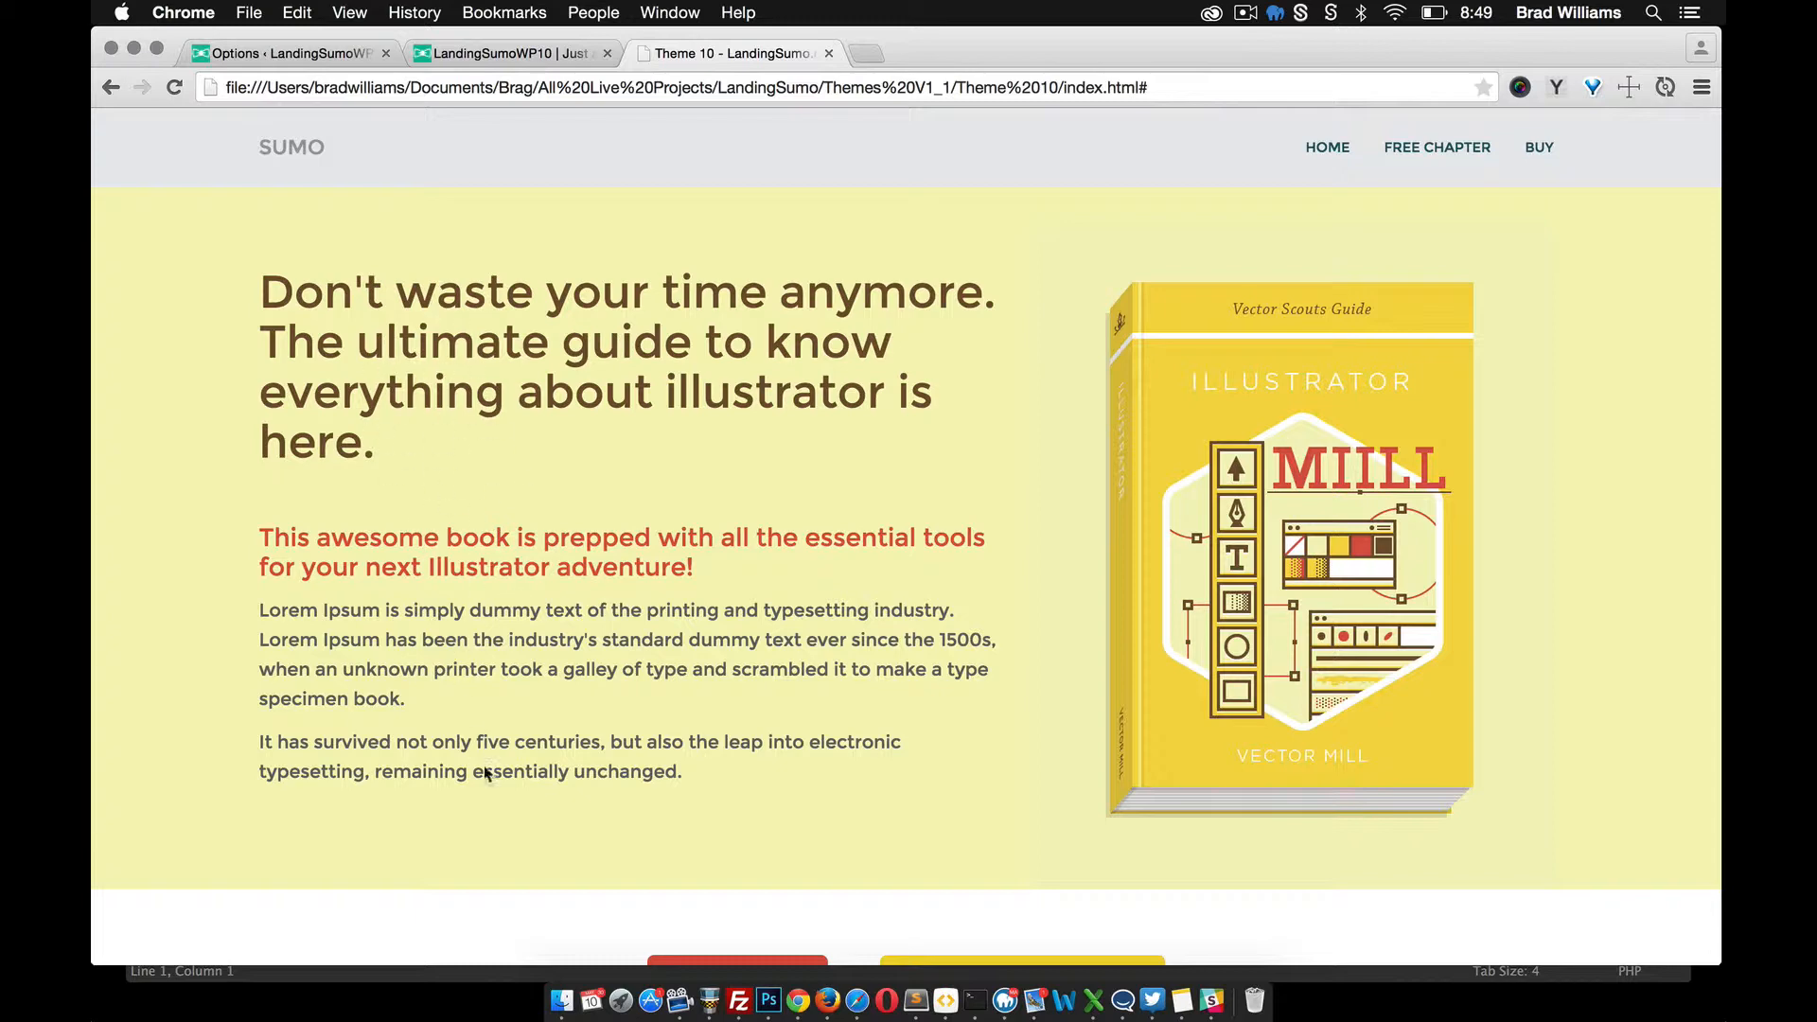
Step: Format the first paragraph of the Two Columns page as Heading 1 and update the page
left_click(316, 58)
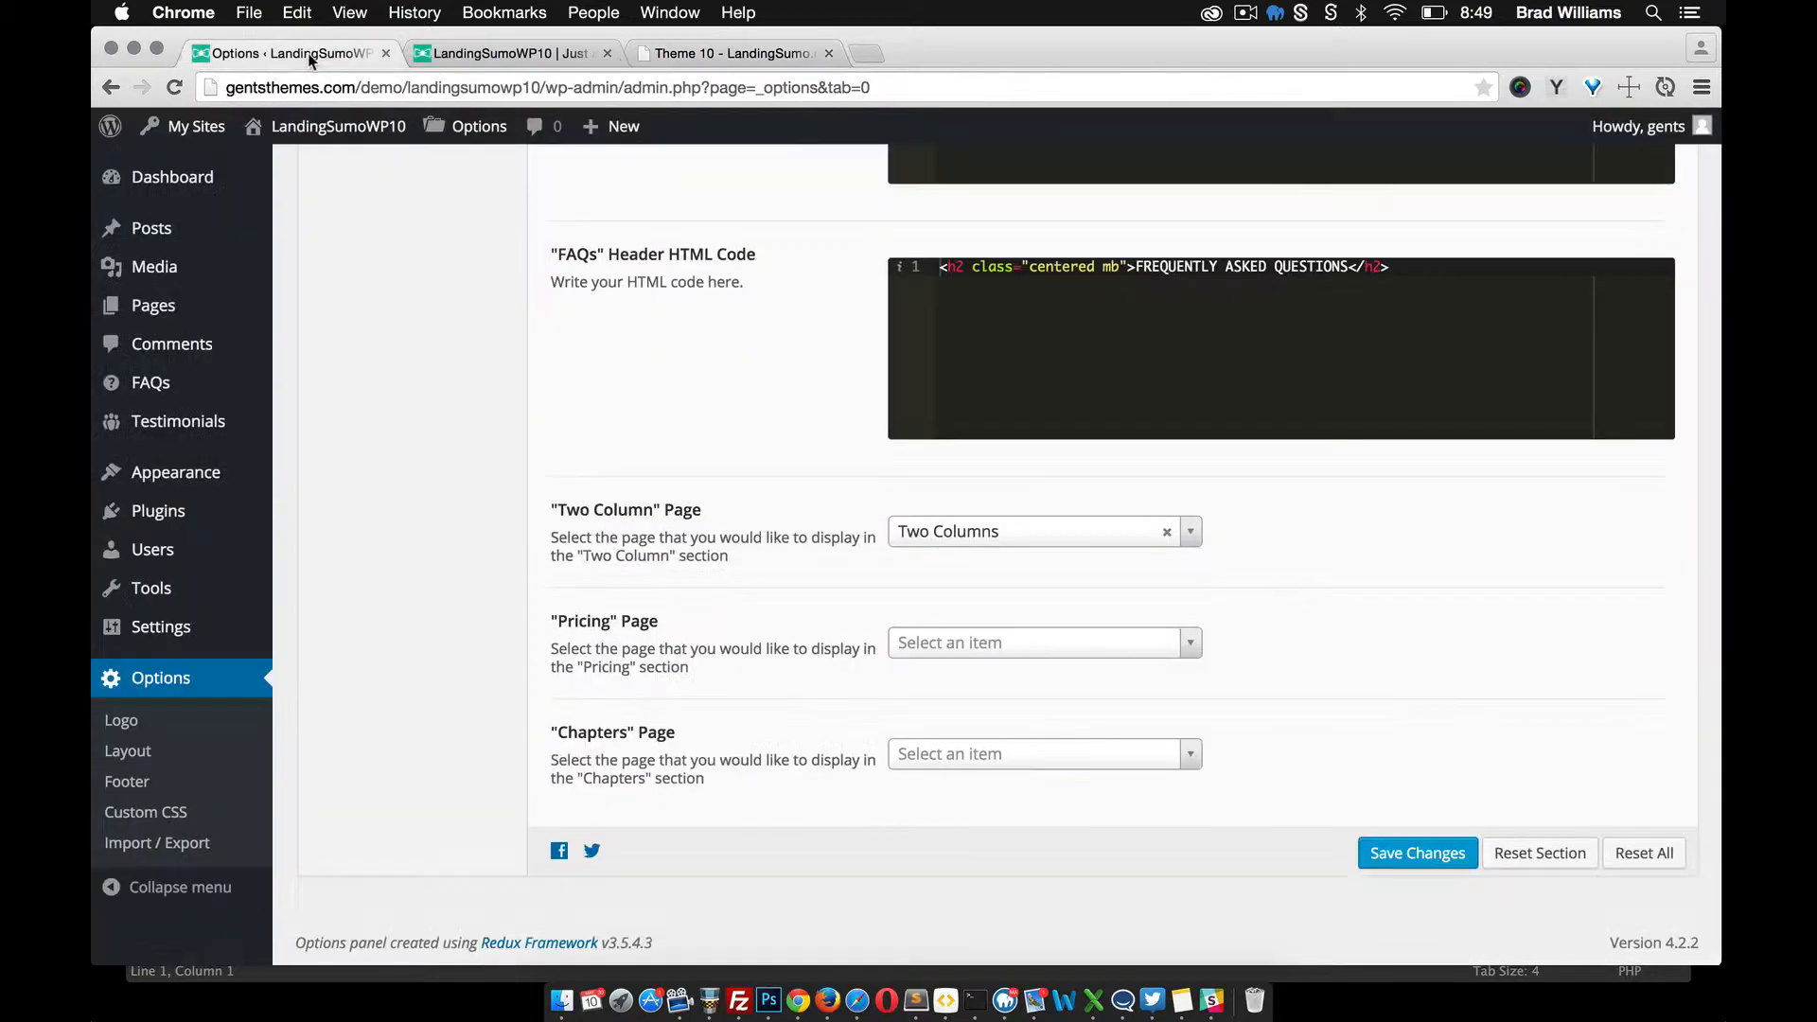
mouse_move(169, 317)
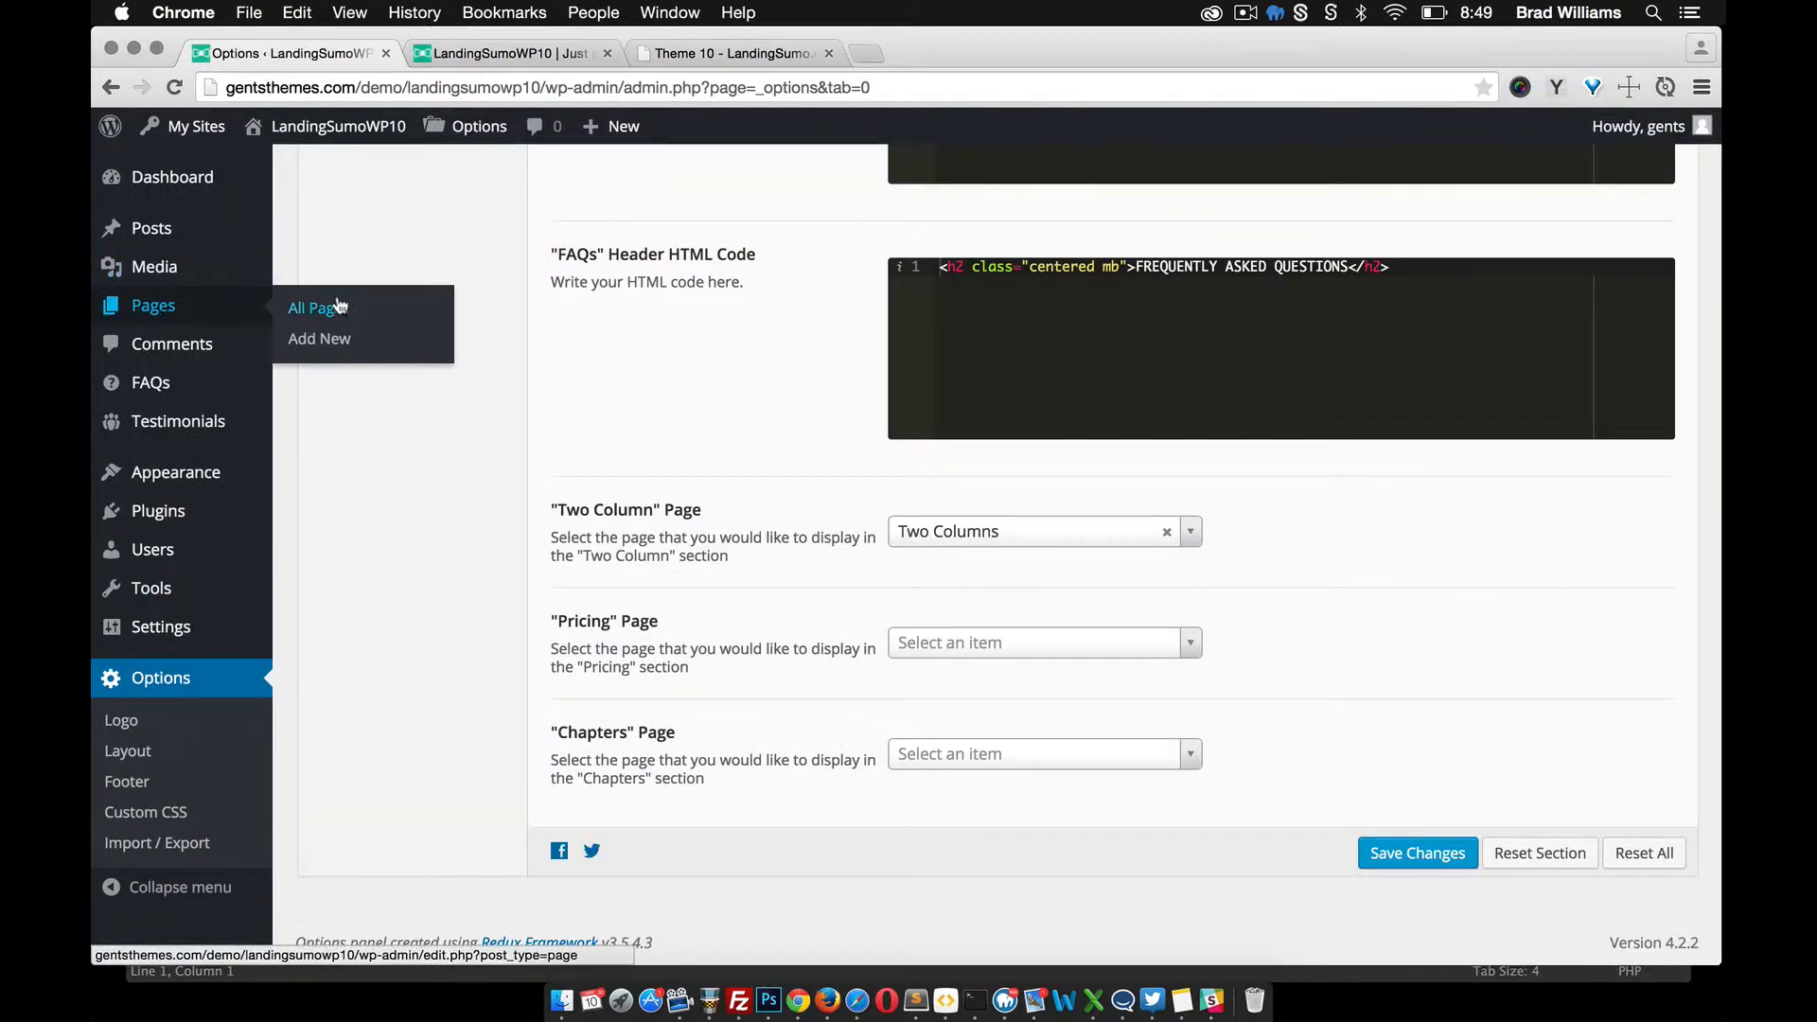
left_click(337, 309)
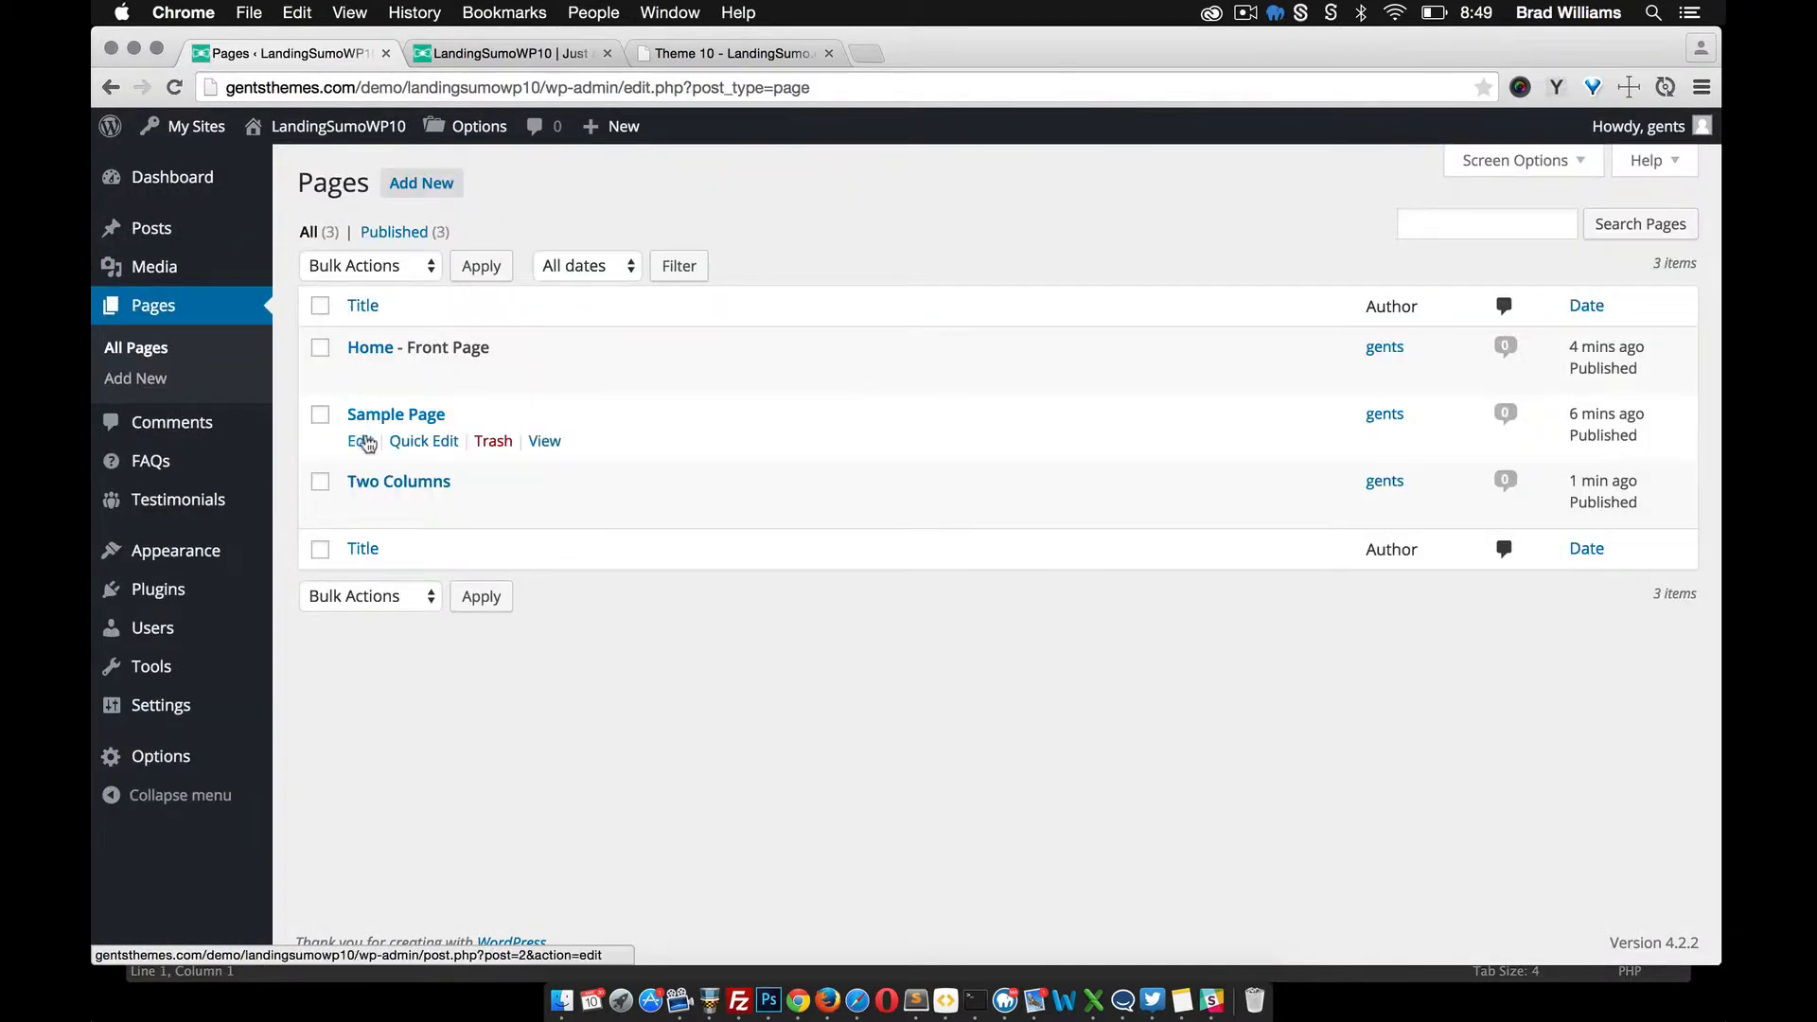
left_click(361, 507)
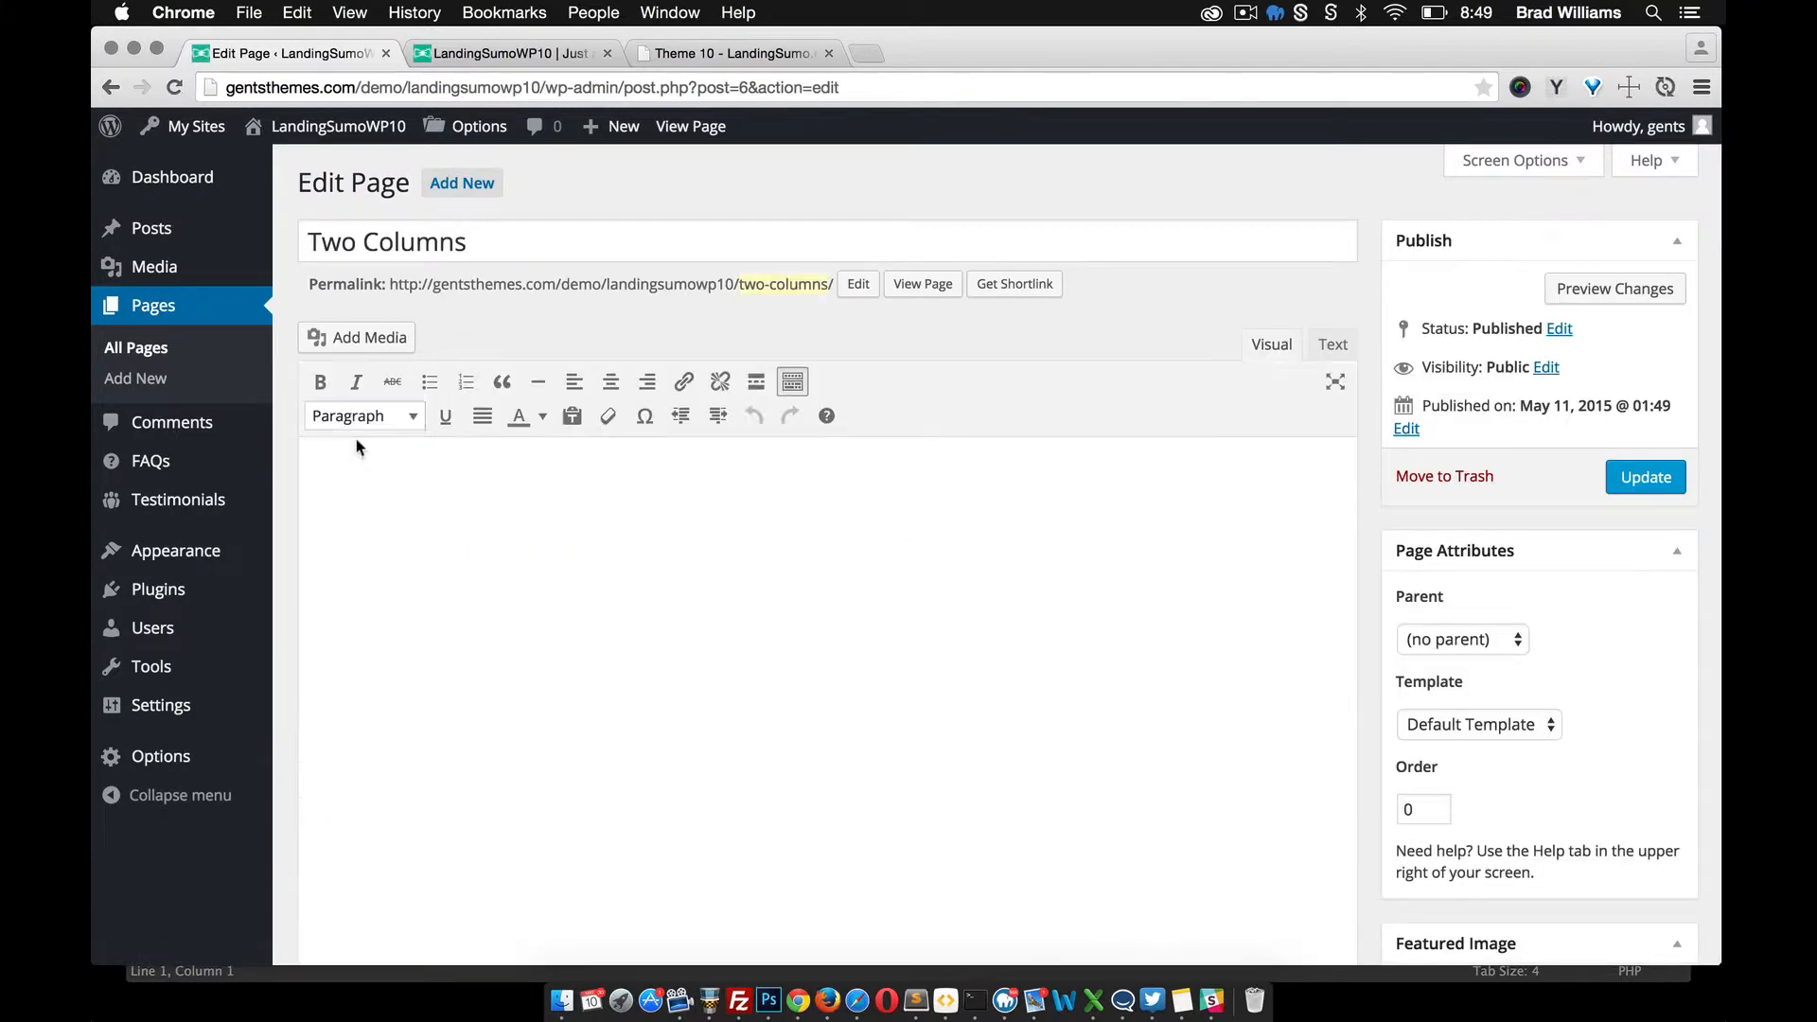
left_click_drag(491, 481, 308, 480)
left_click(415, 418)
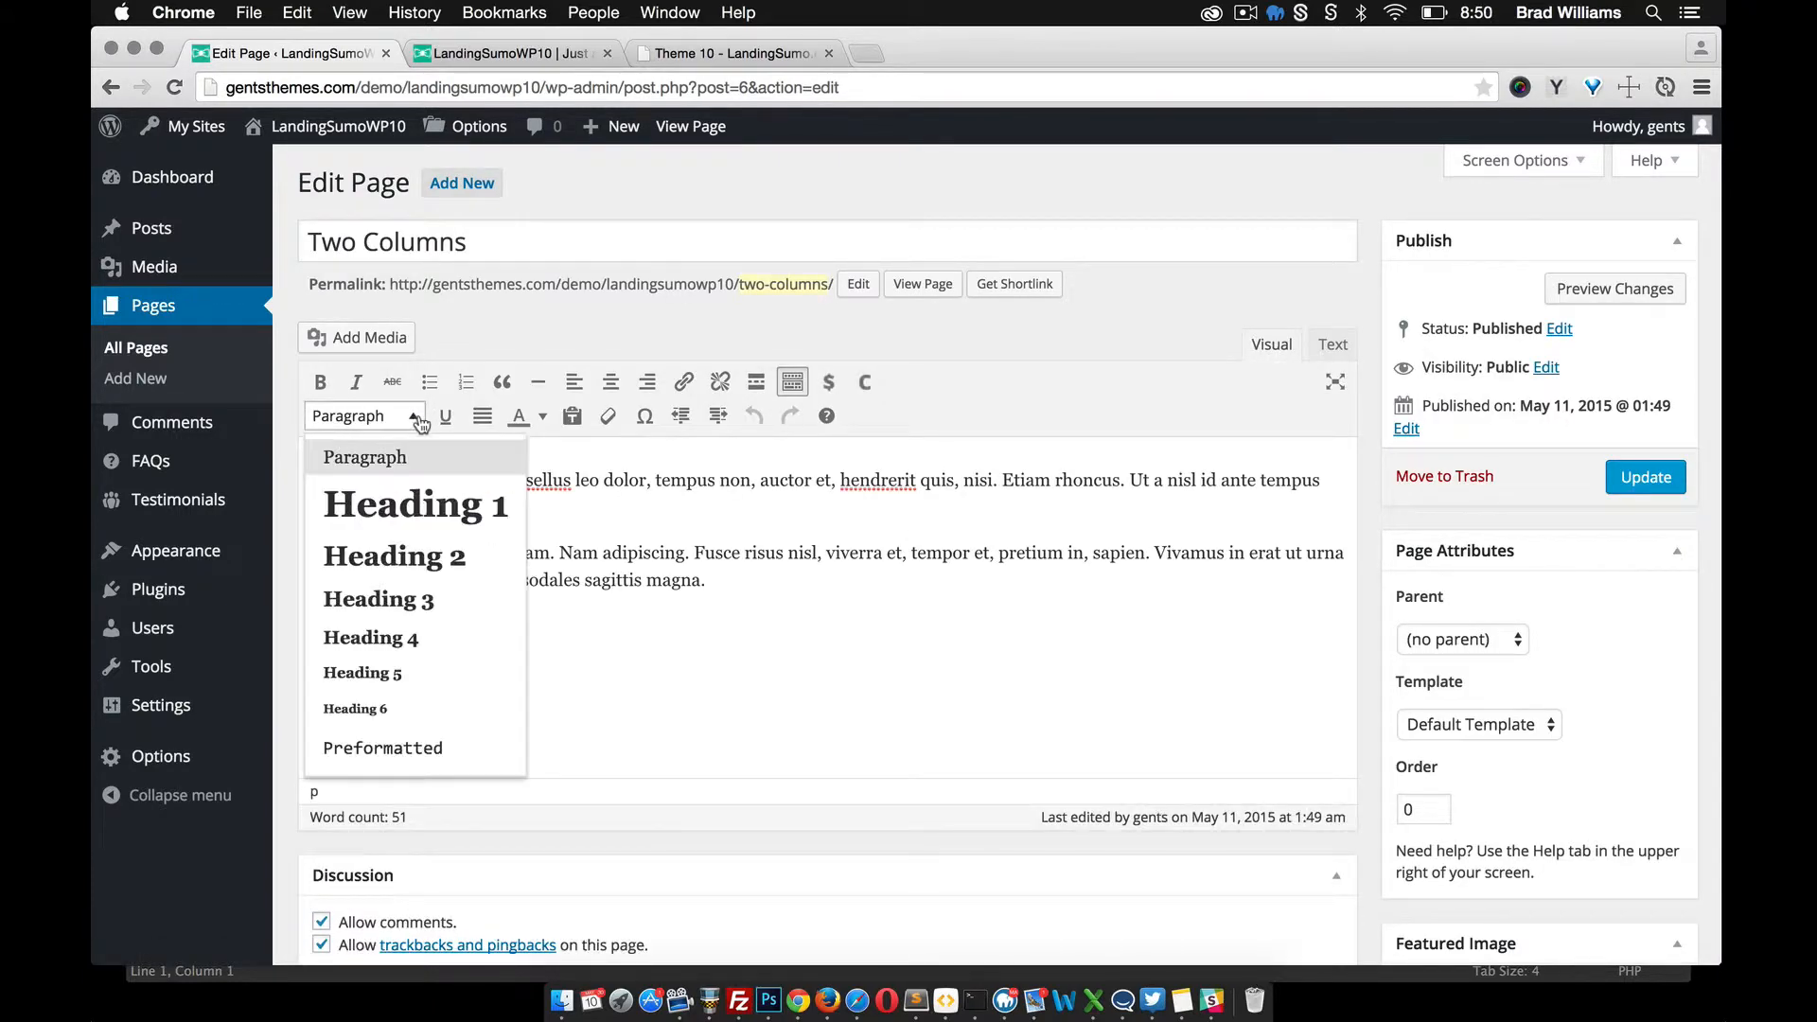
left_click(414, 505)
left_click(1646, 477)
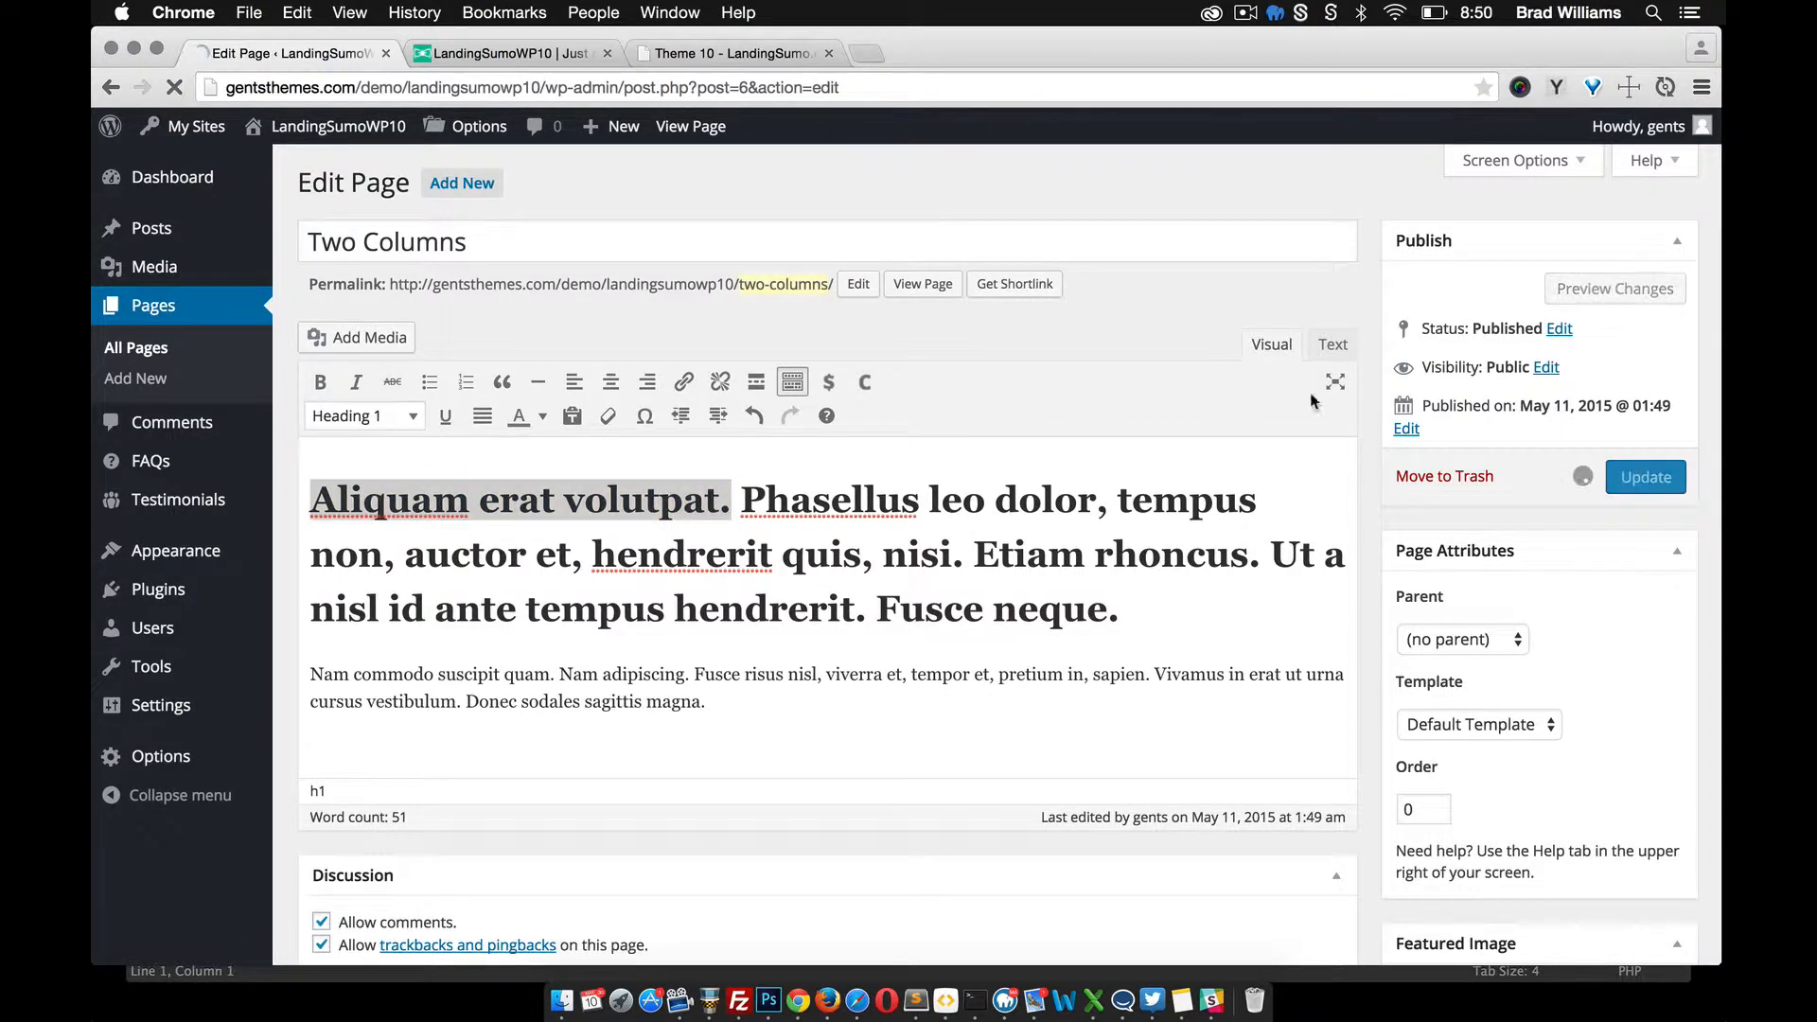
Step: Reload the live homepage and compare its heading, call-to-action buttons and free sample section with the Theme 10 template
left_click(483, 57)
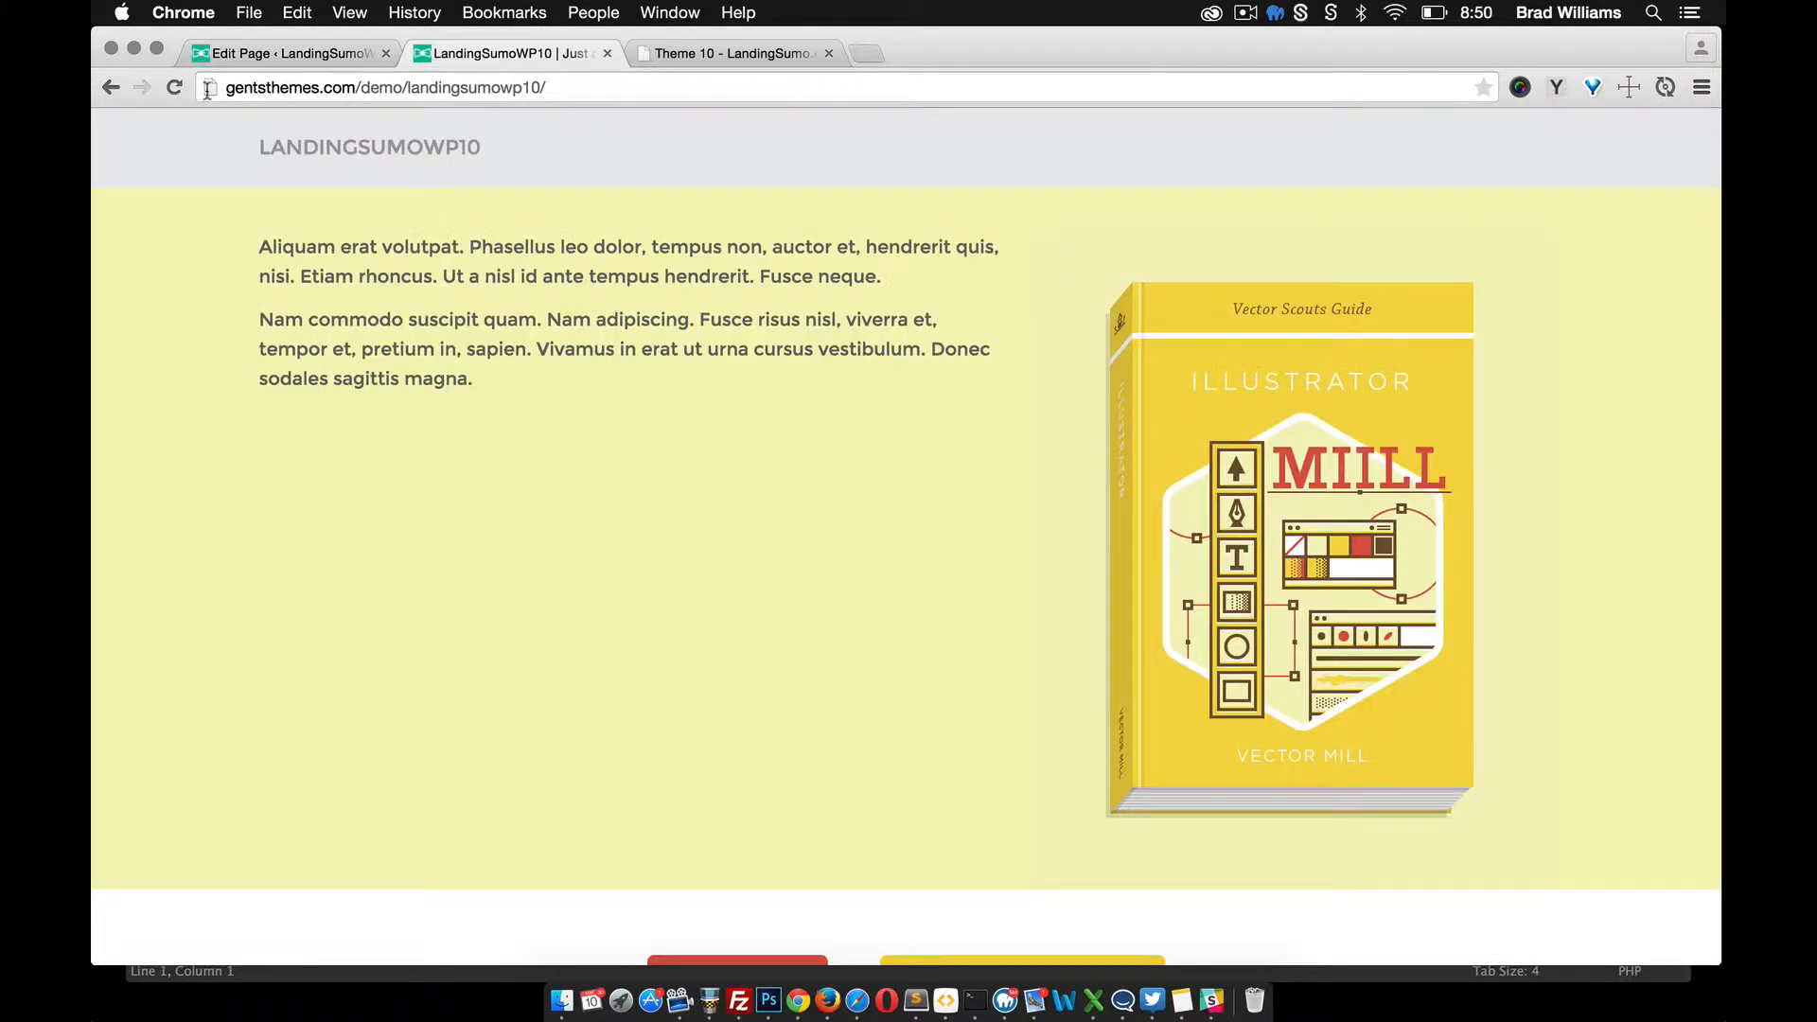
left_click(176, 89)
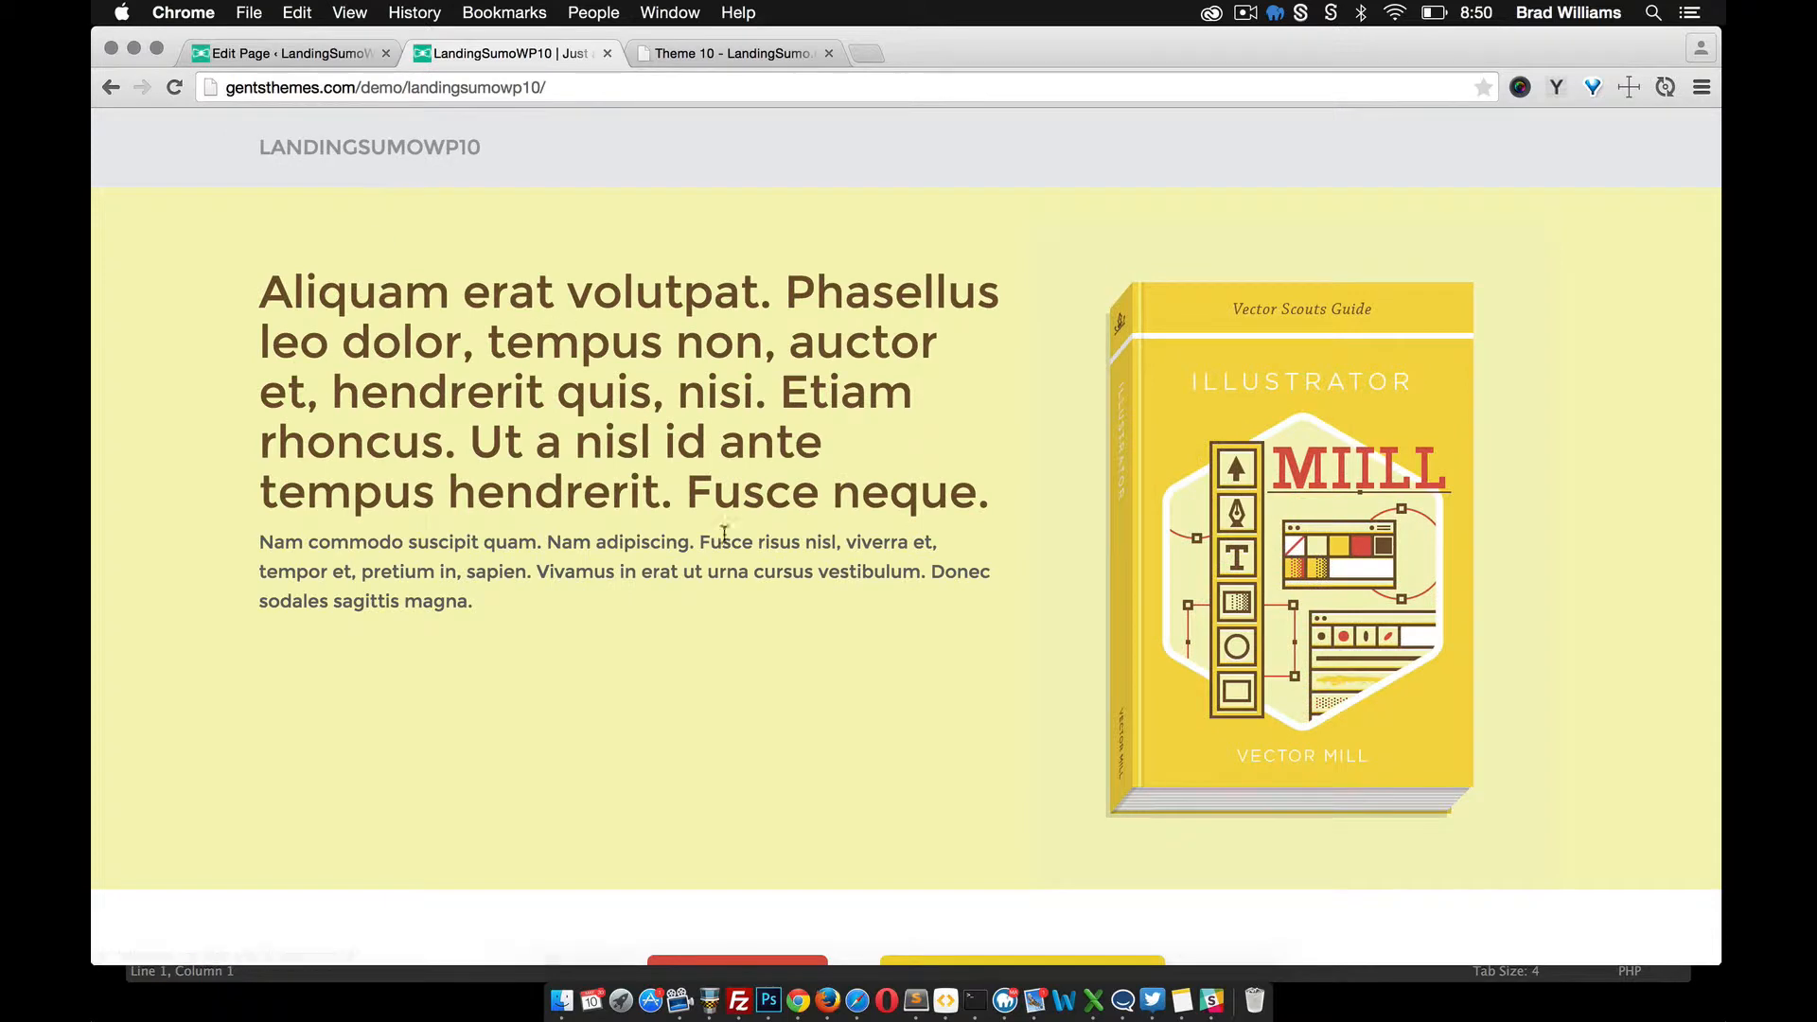
left_click(706, 55)
scroll(746, 364, "down", 5)
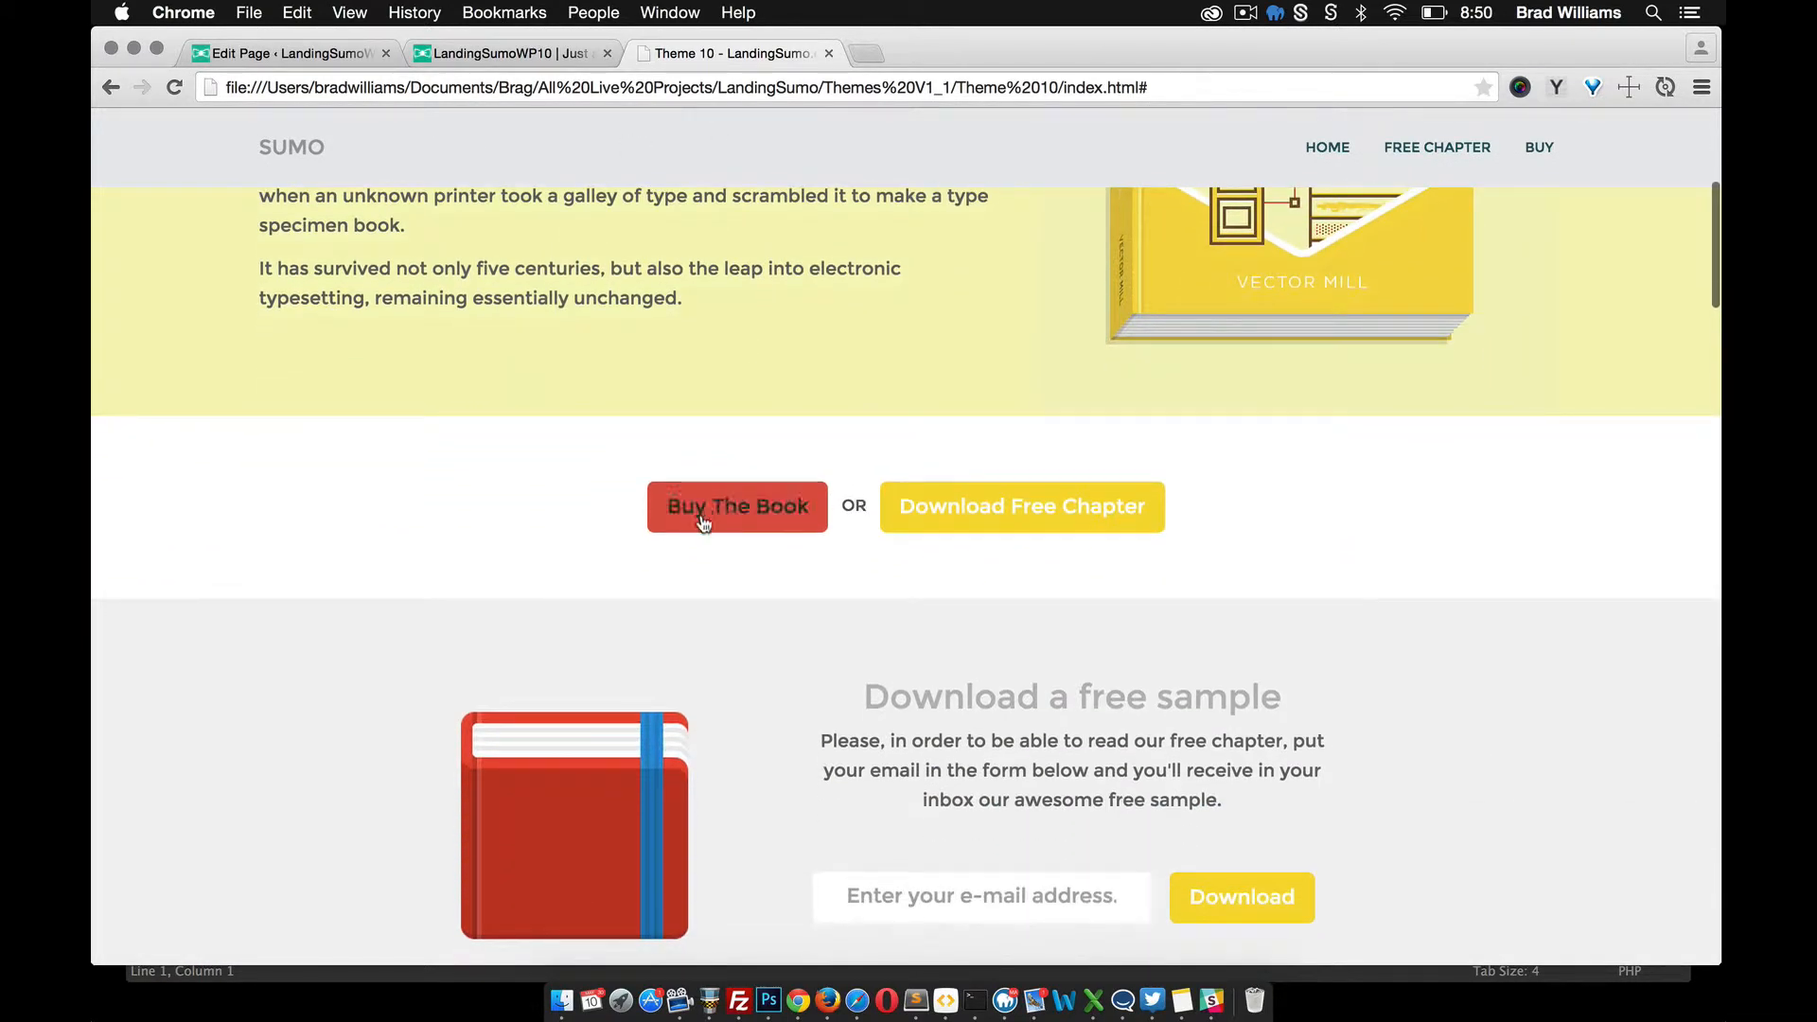
left_click(460, 55)
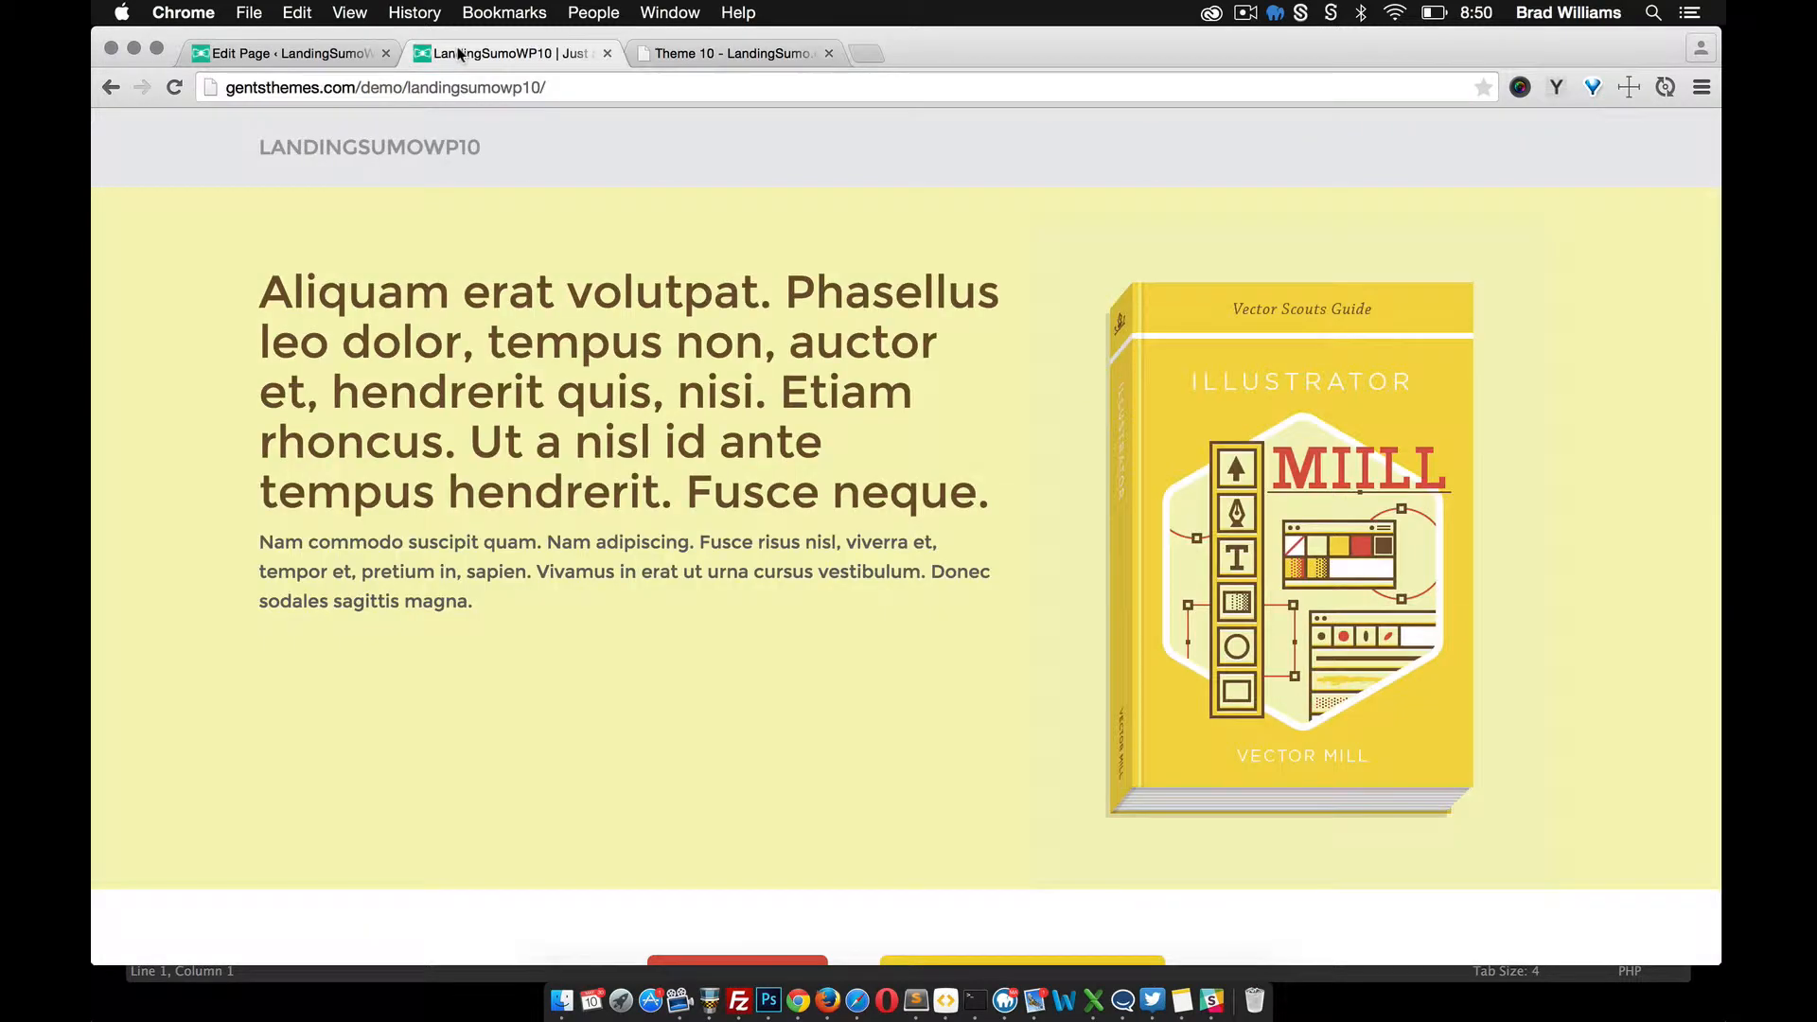
scroll(571, 409, "down", 5)
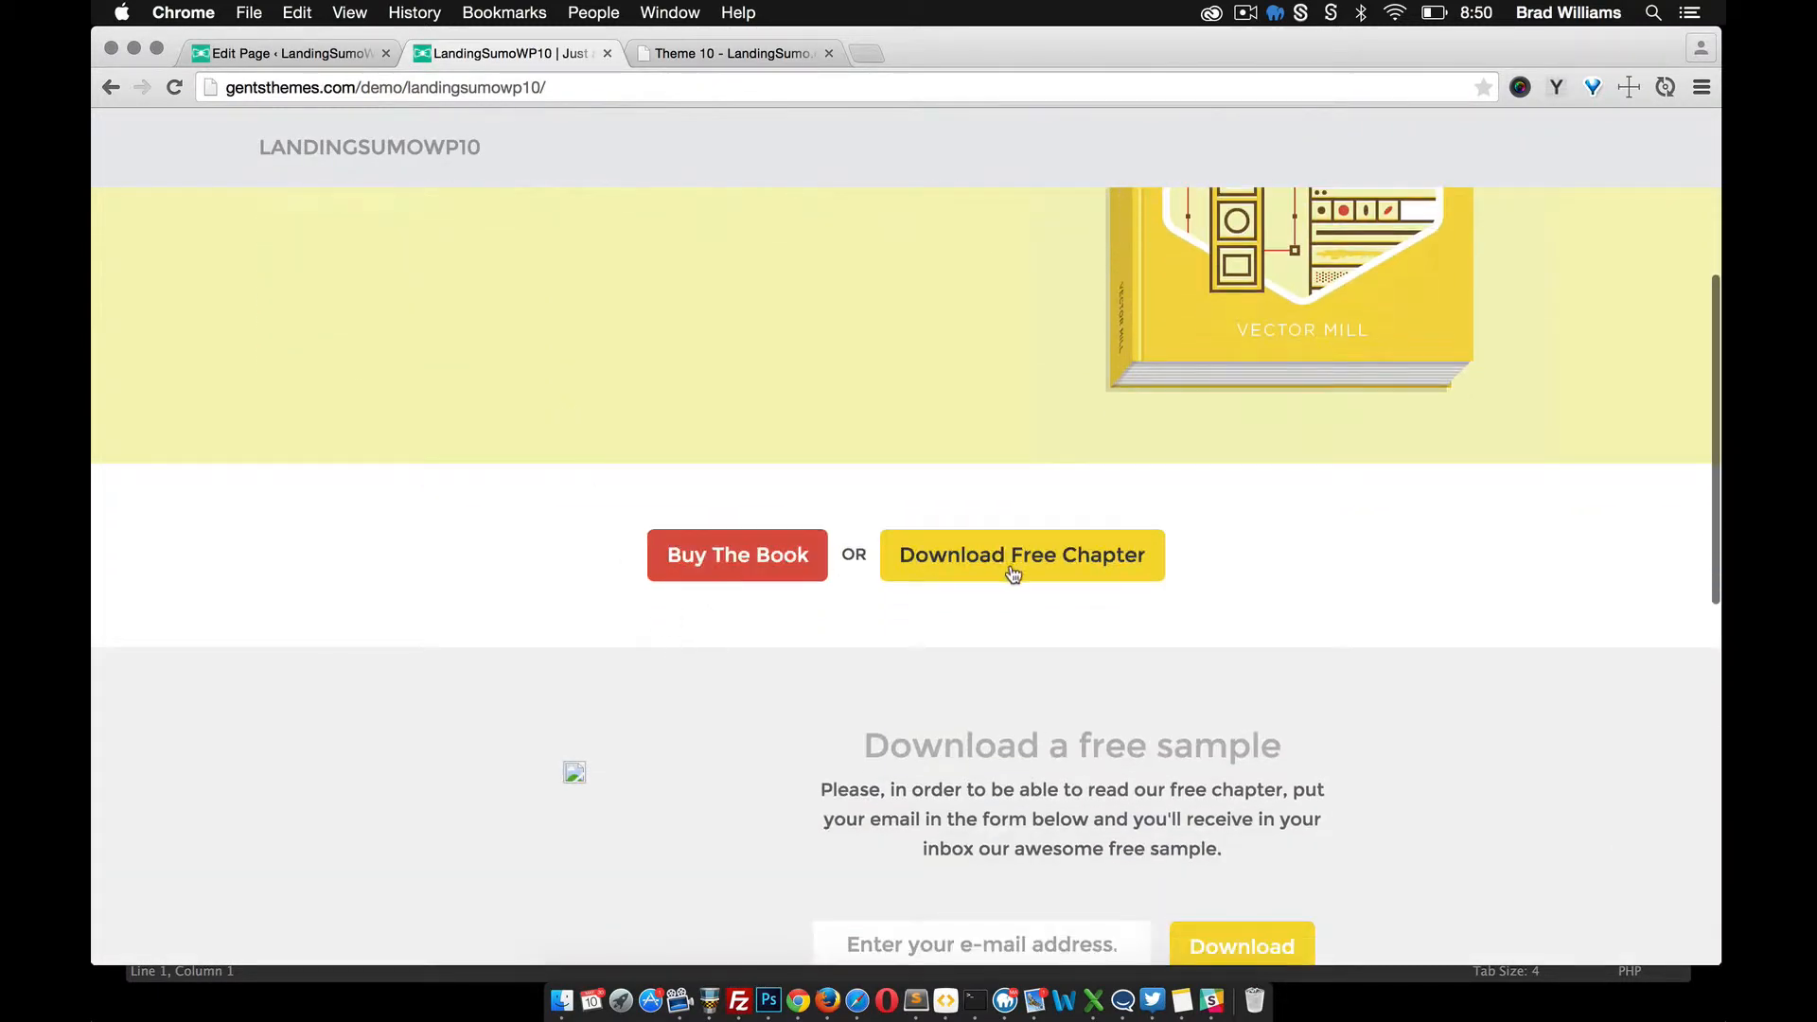
Step: Examine the full "CTA 1" HTML code for the two call-to-action buttons in the theme's Layout options
left_click(291, 54)
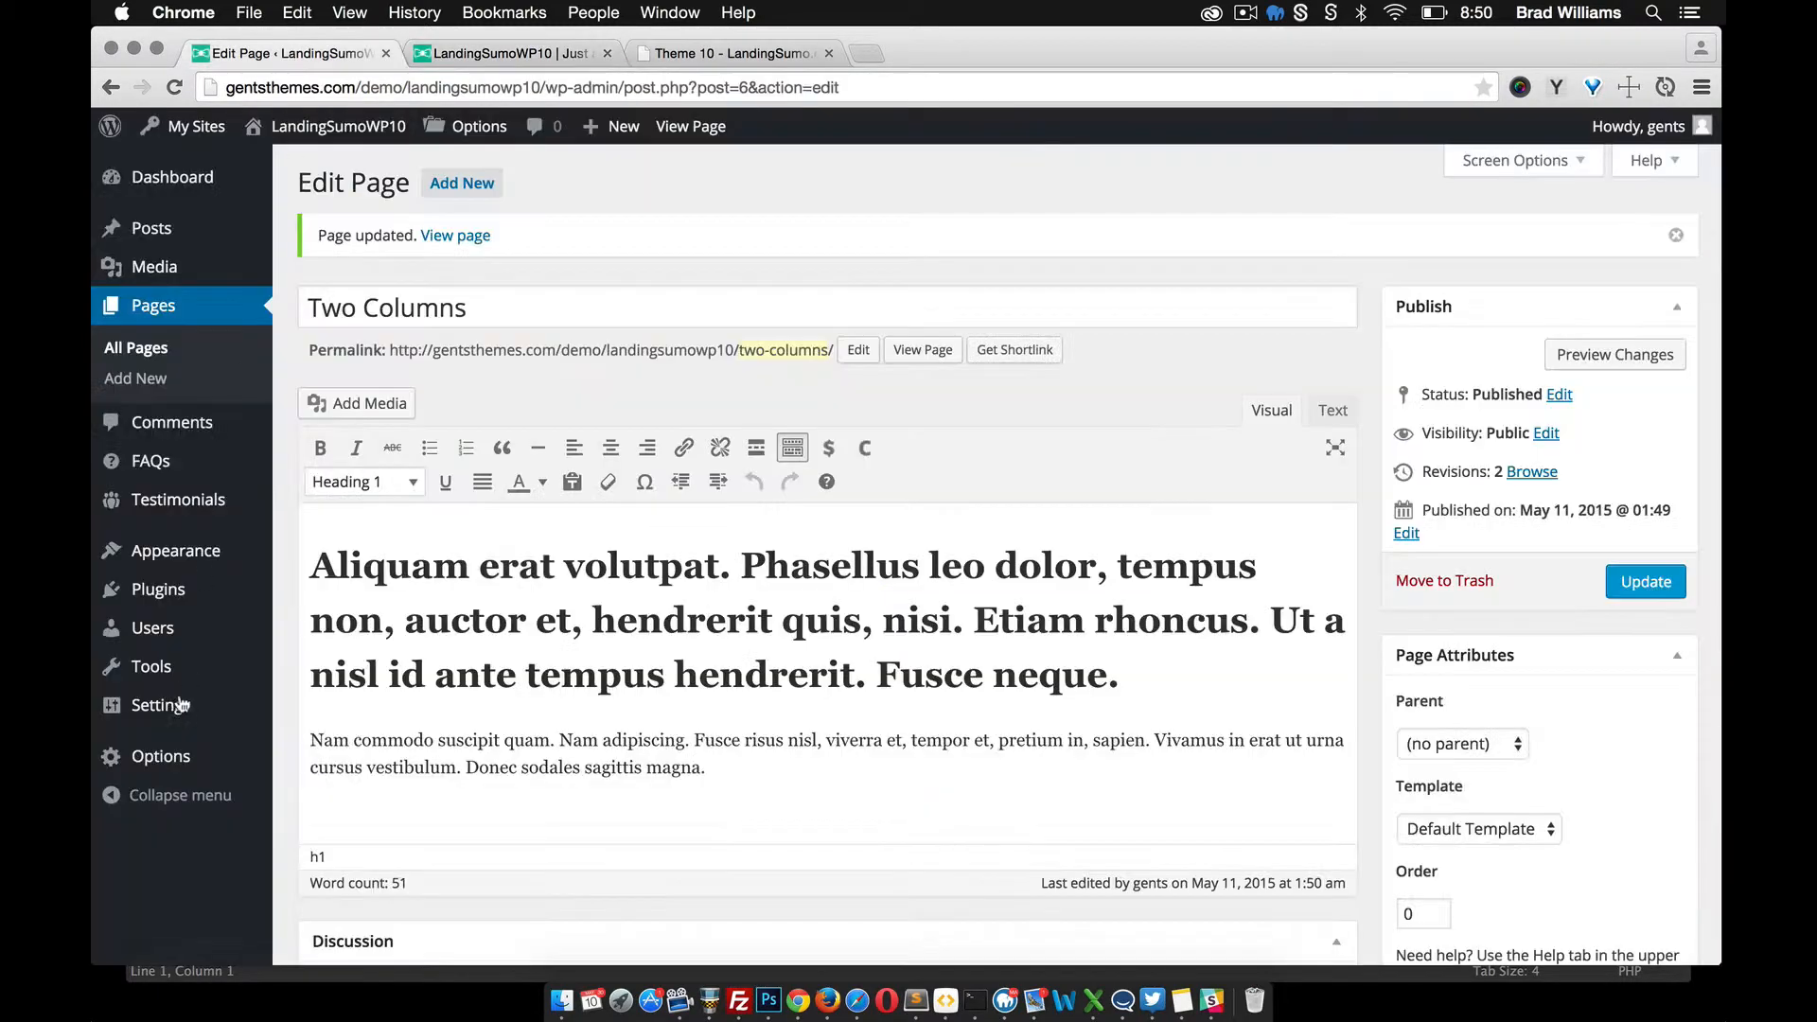
mouse_move(168, 772)
left_click(312, 794)
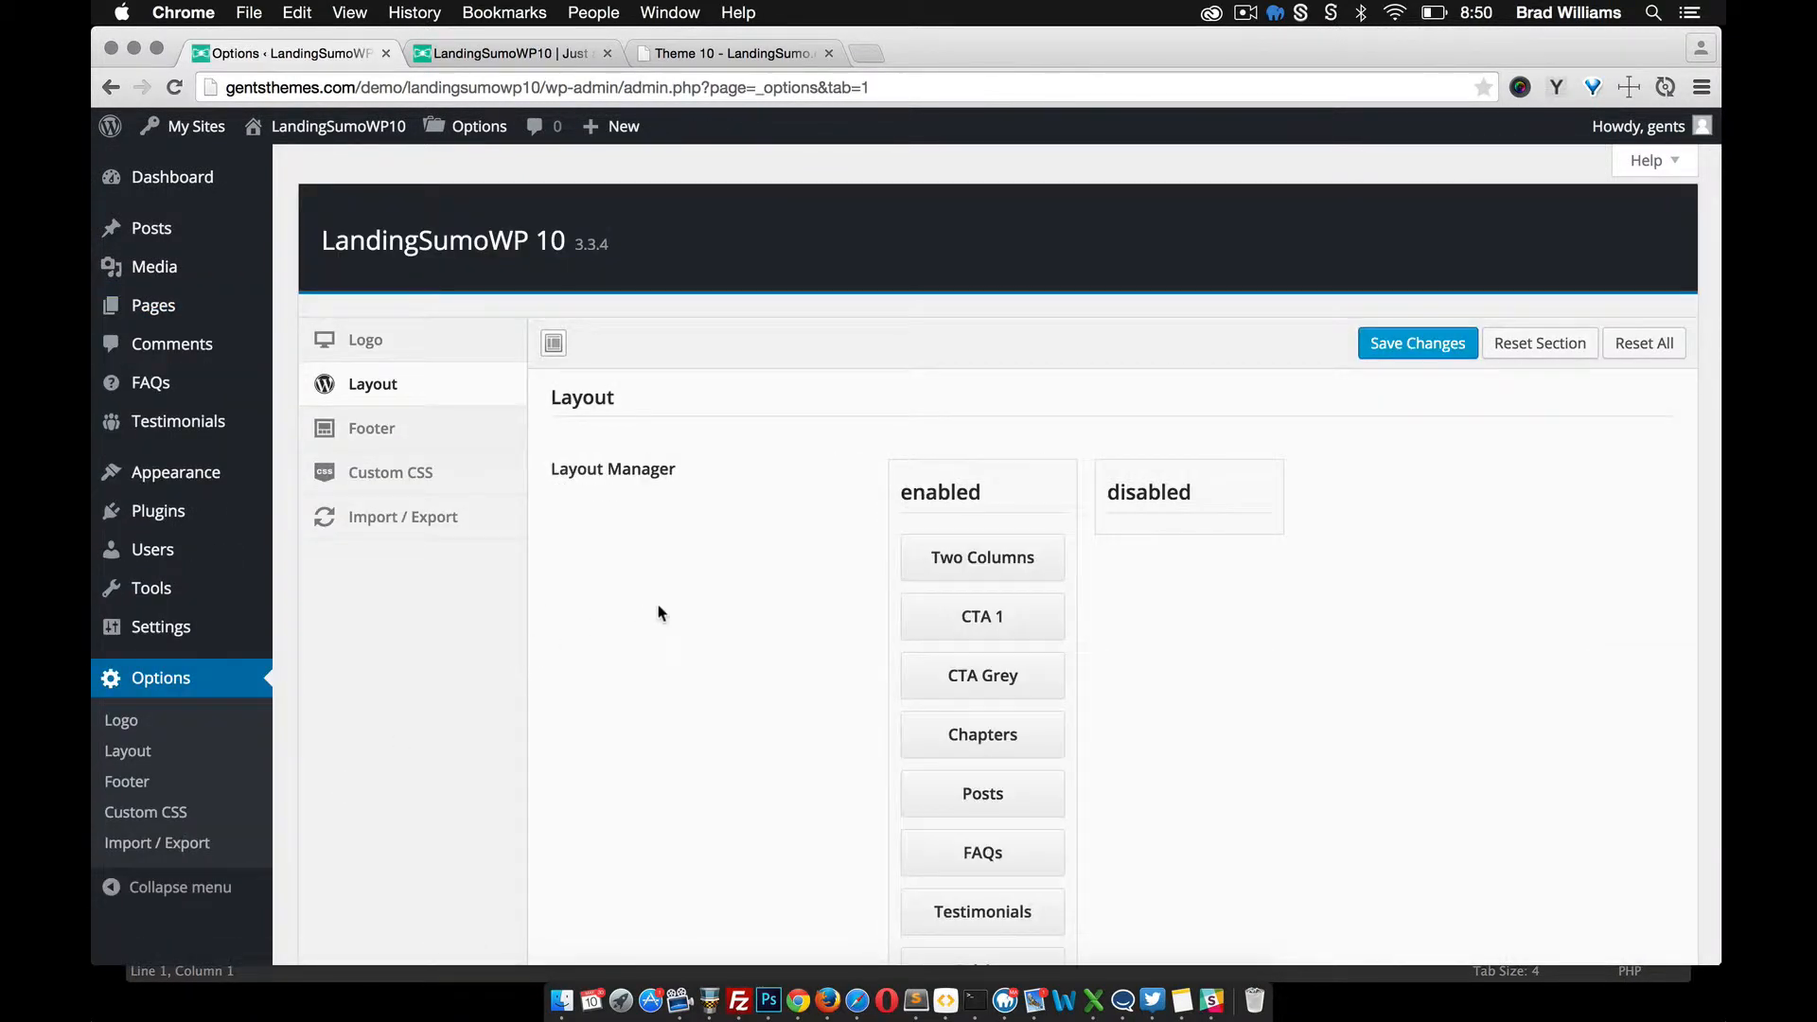
scroll(762, 634, "down", 6)
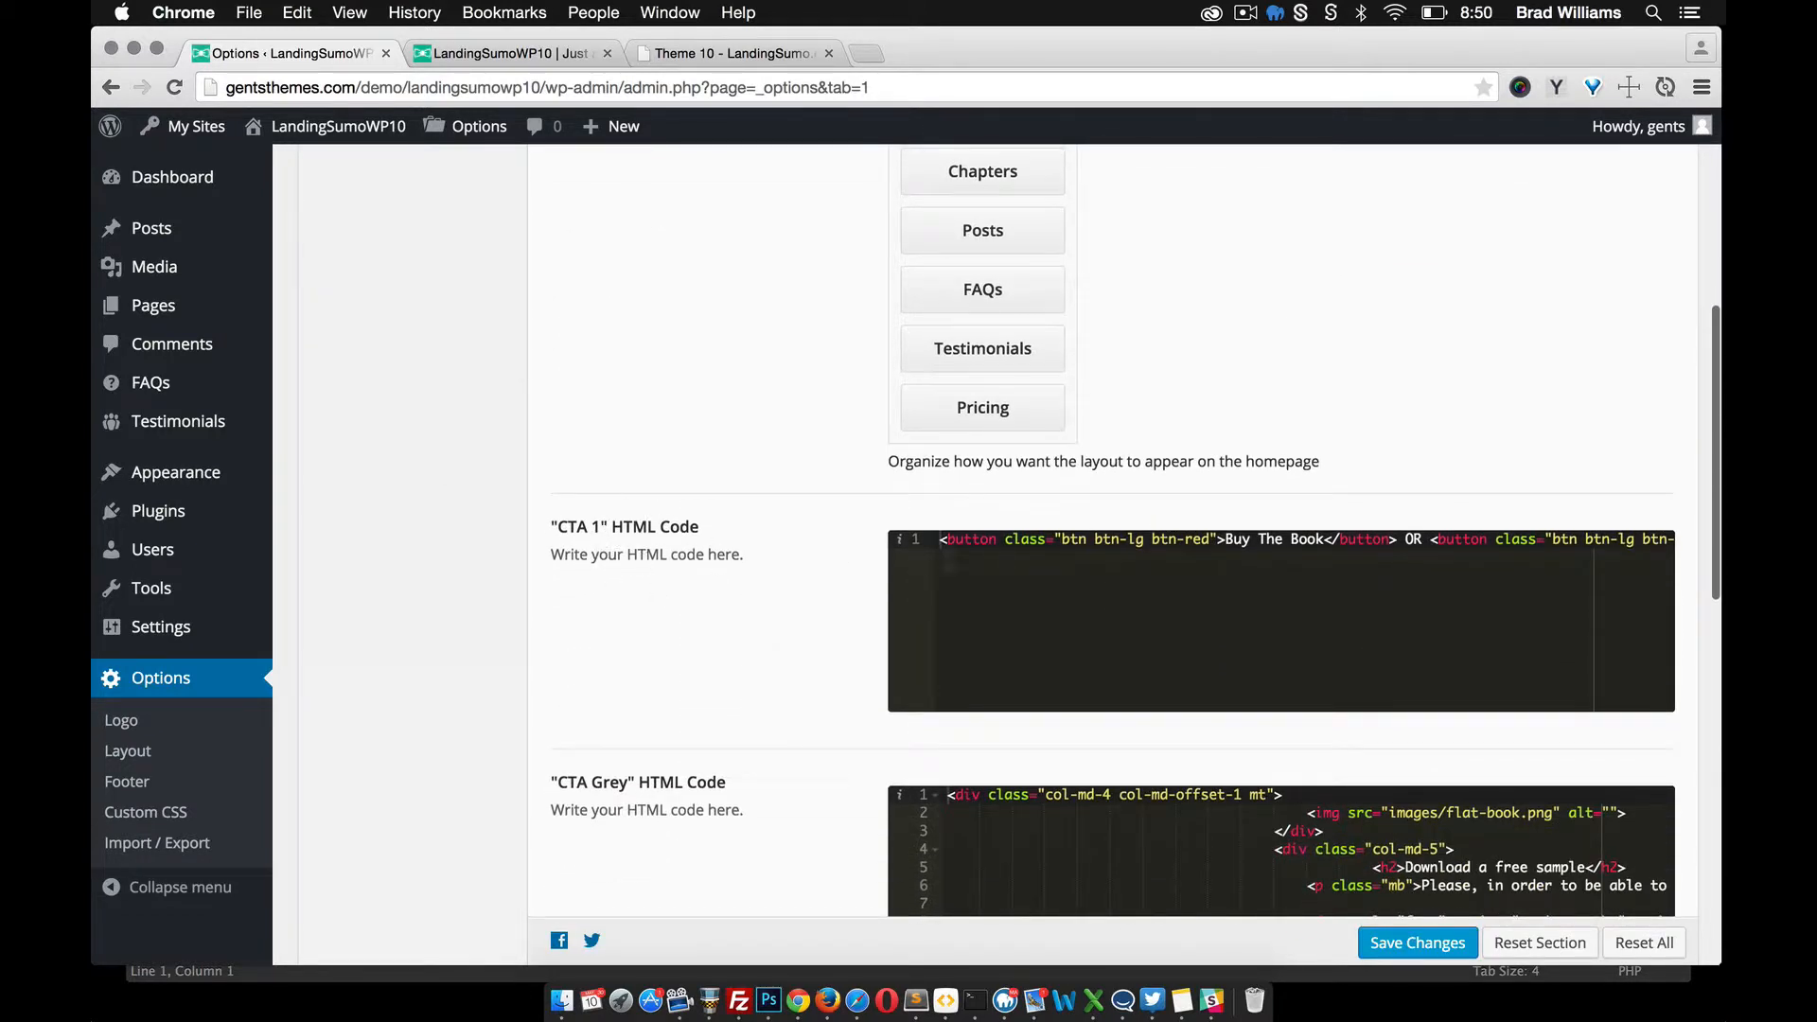
scroll(1190, 565, "right", 8)
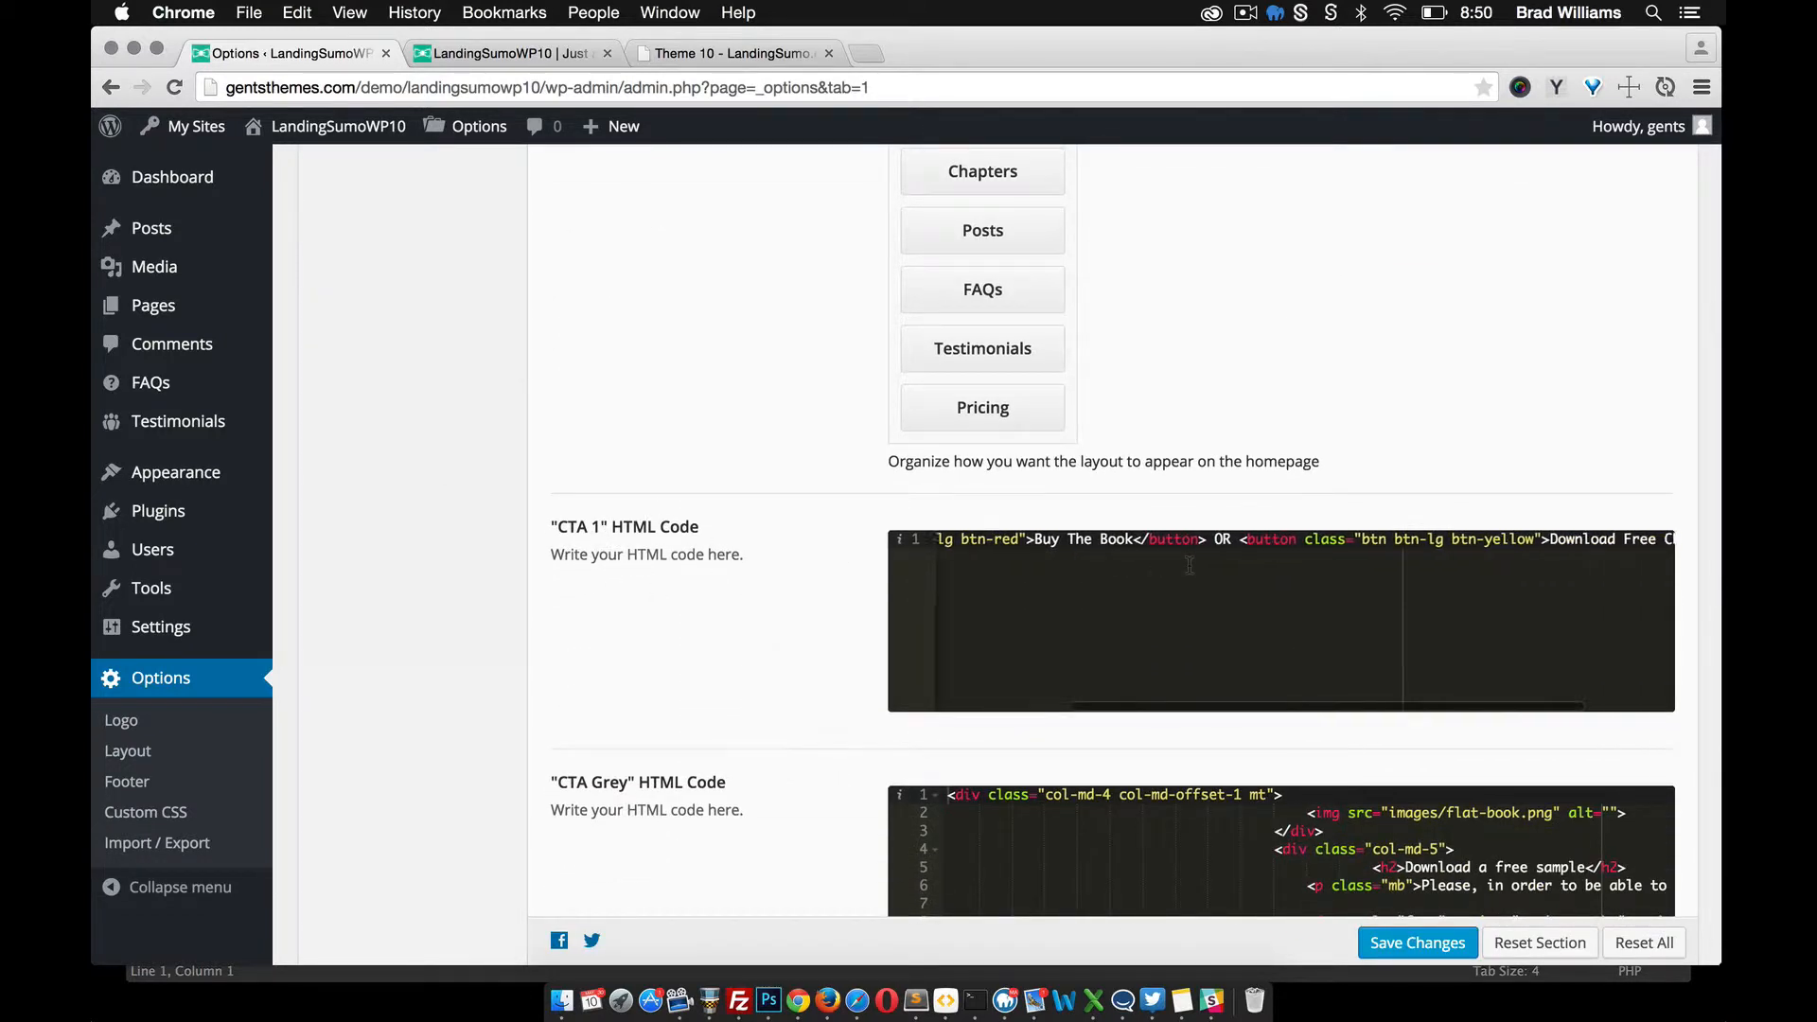
scroll(1190, 566, "left", 8)
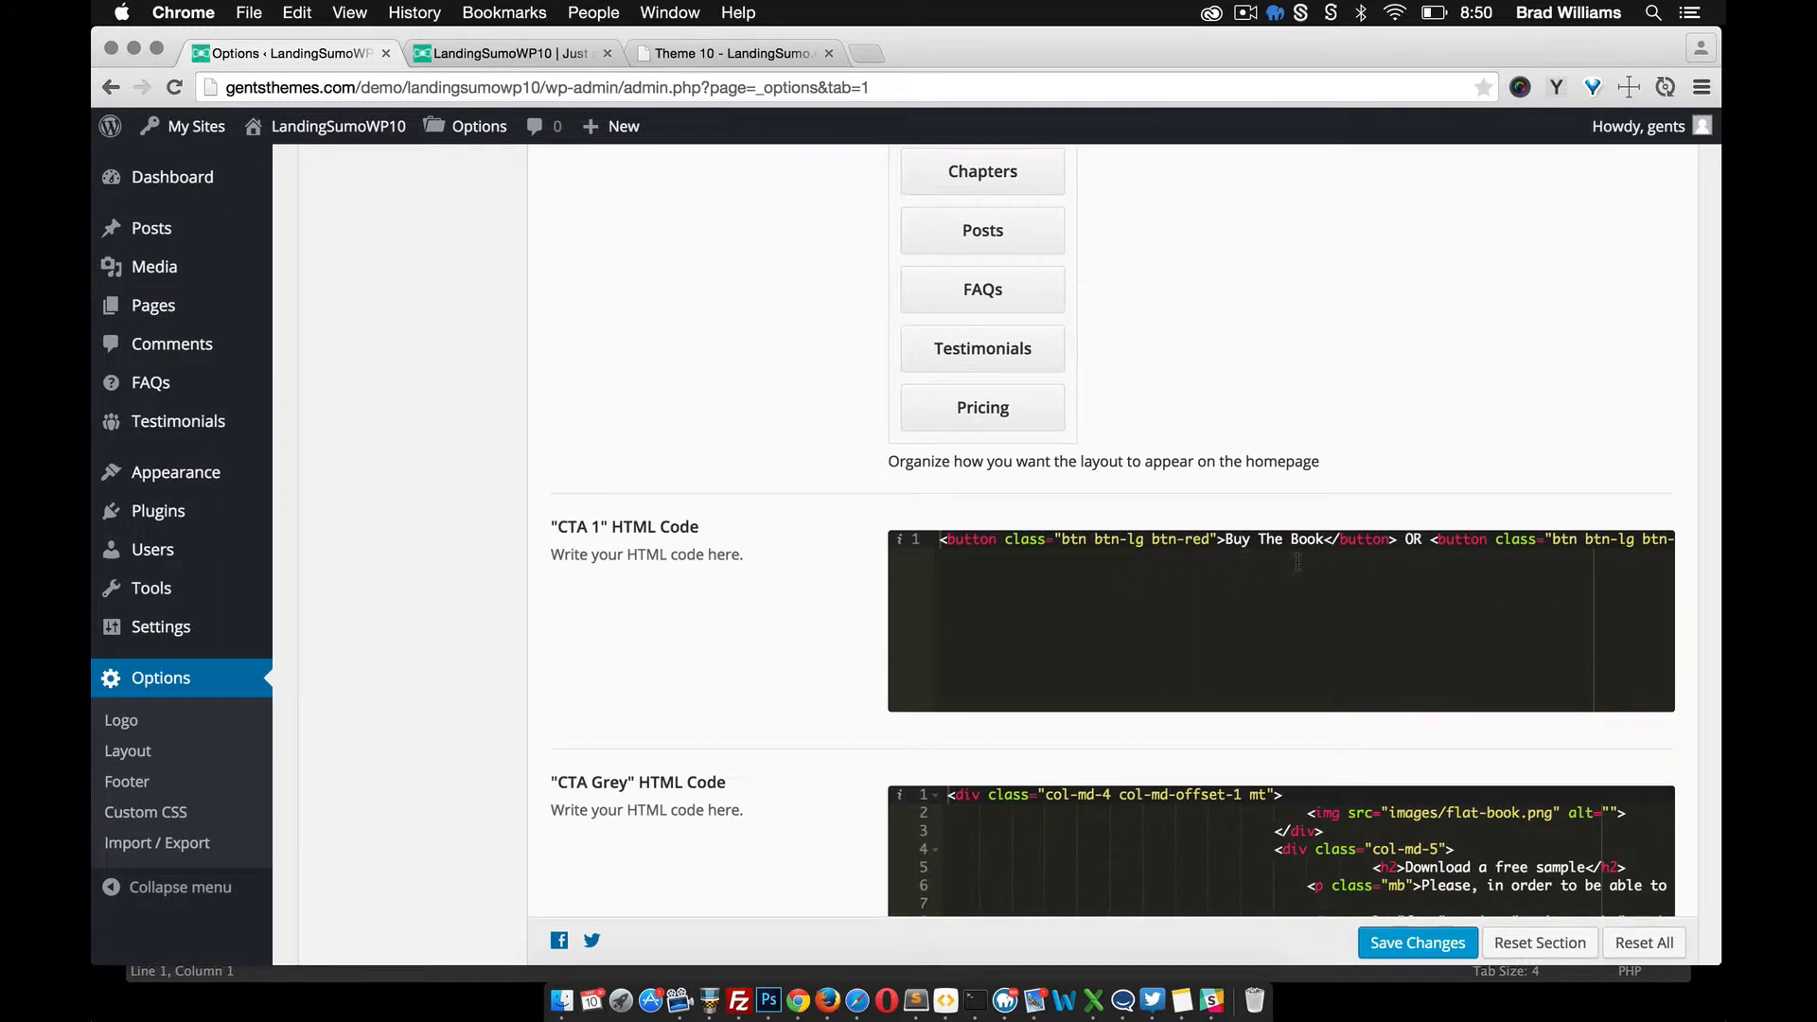
scroll(1297, 563, "right", 8)
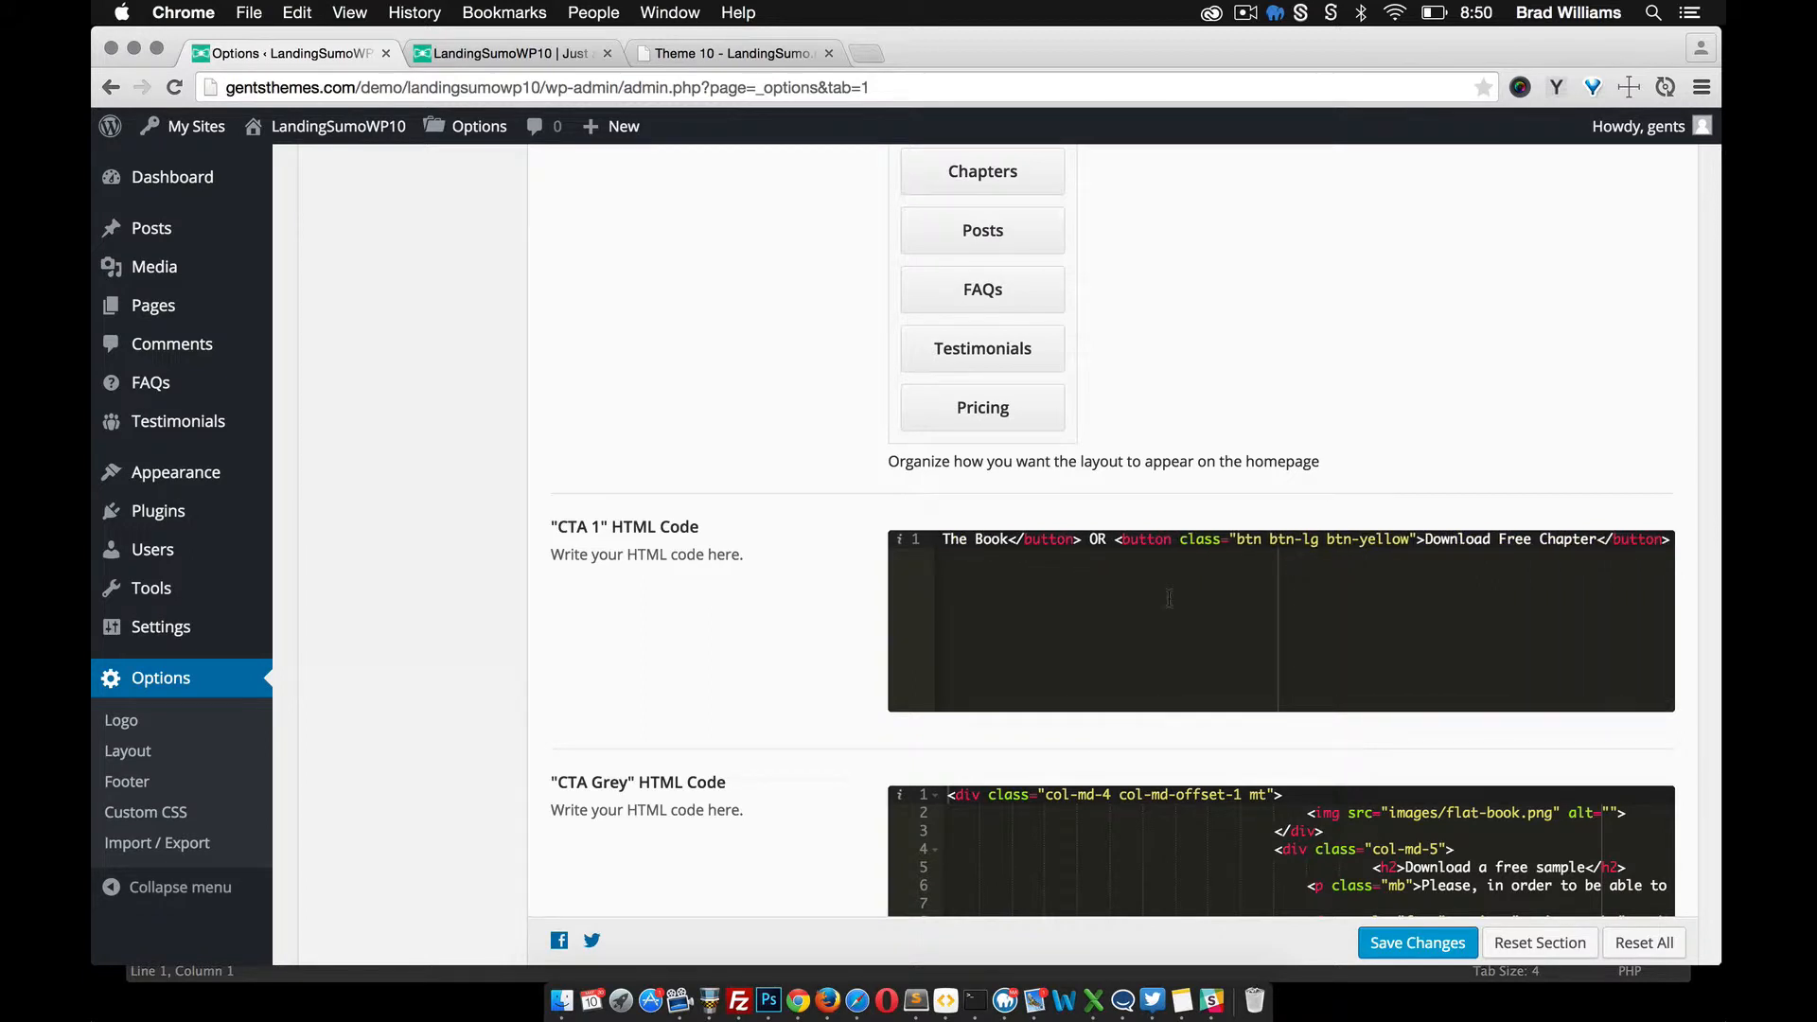
scroll(1170, 599, "left", 8)
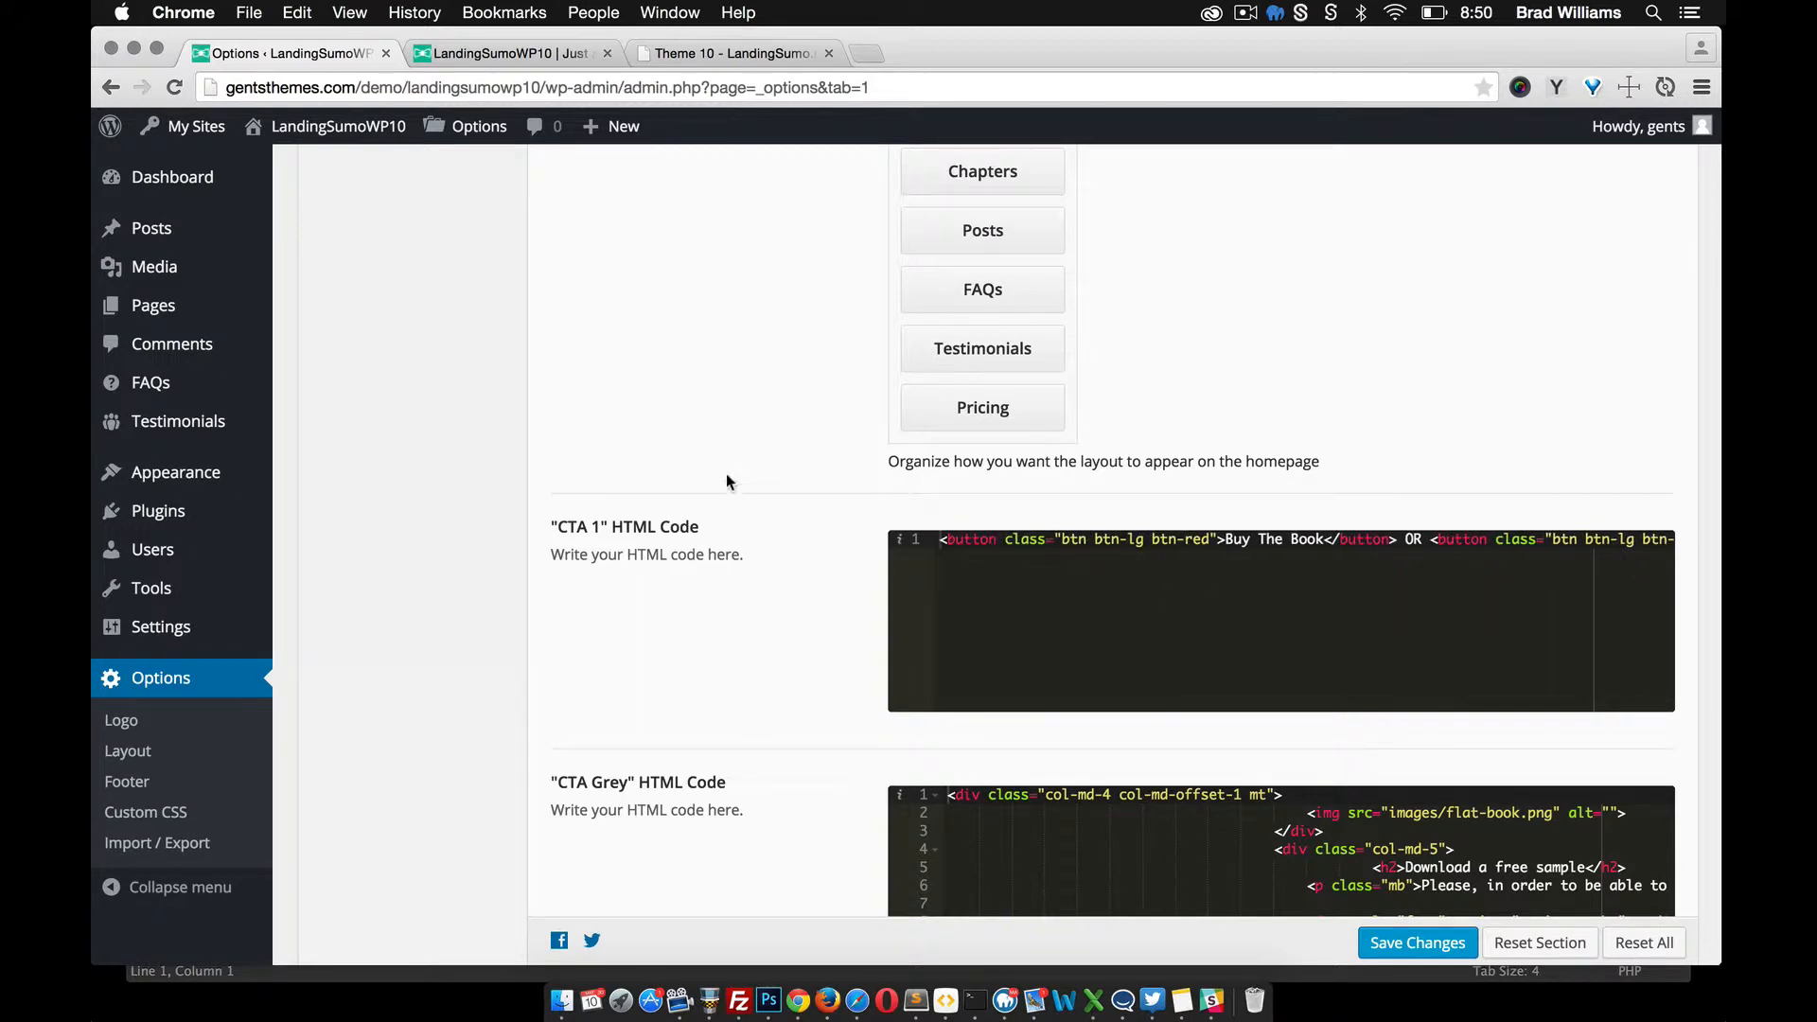
Step: Compare the free sample section and its book image in the Theme 10 template with the live homepage
left_click(729, 53)
scroll(710, 379, "down", 3)
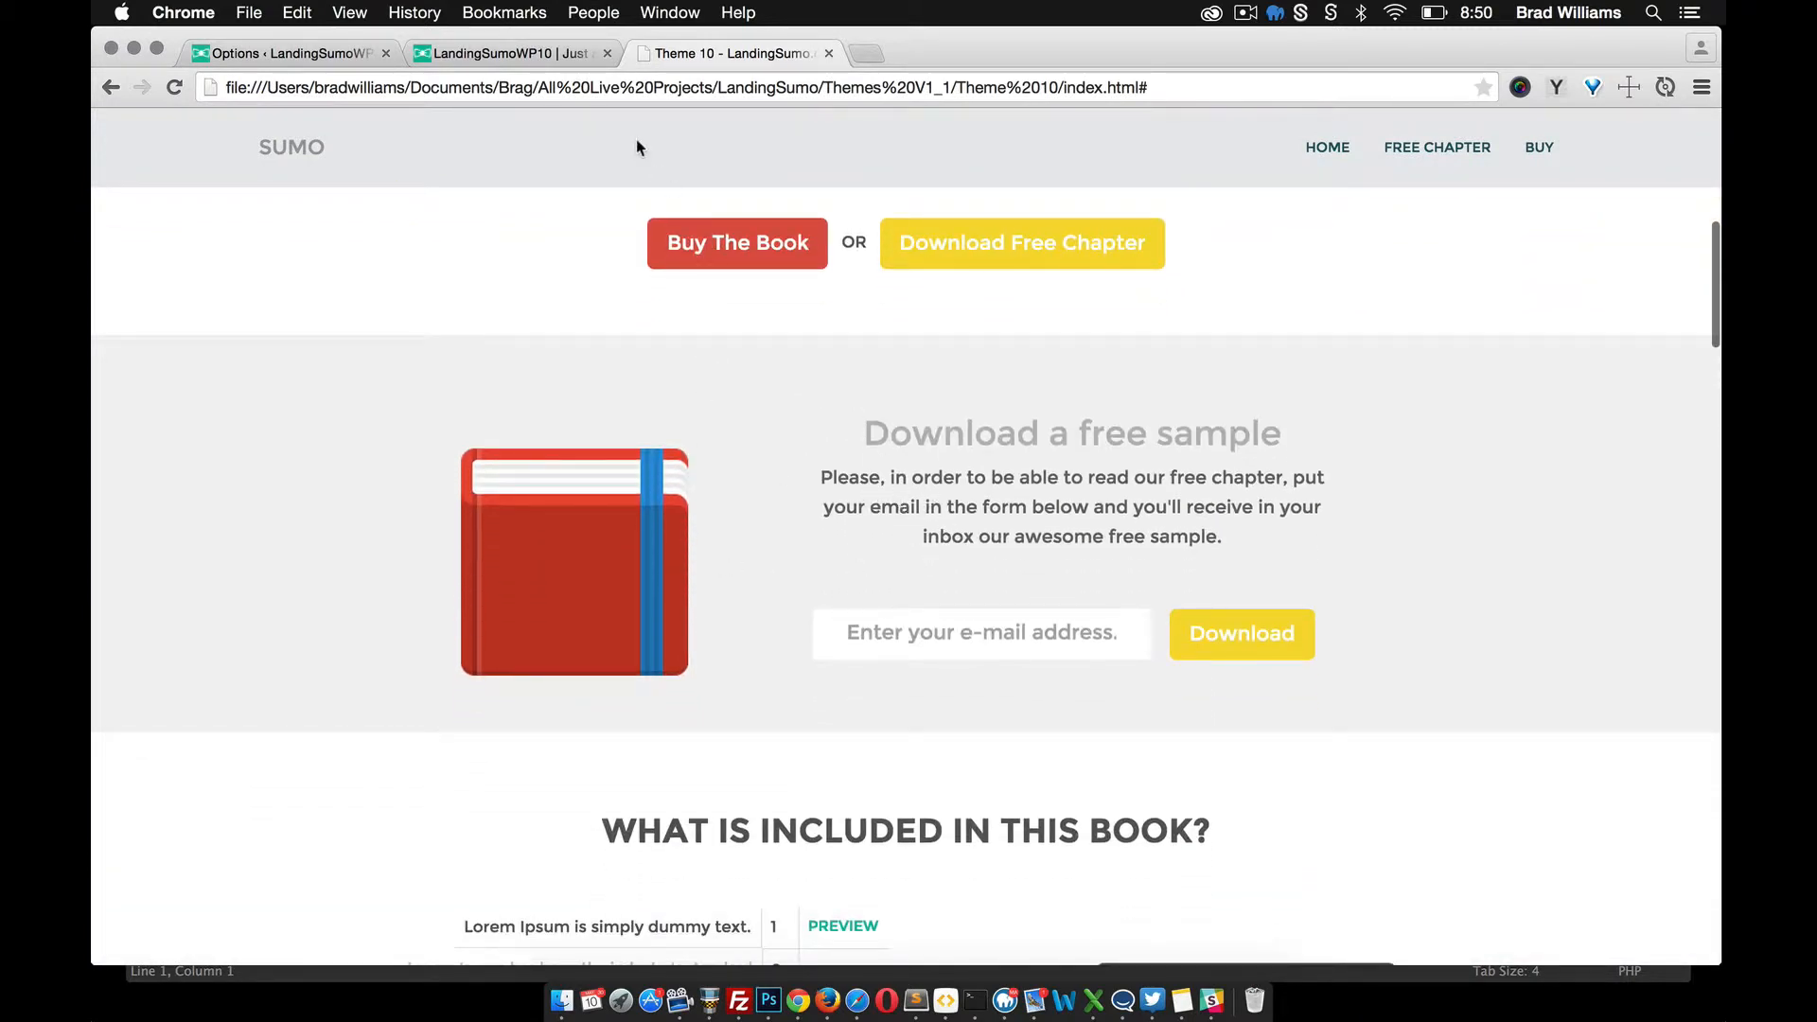
left_click(460, 58)
scroll(585, 335, "down", 5)
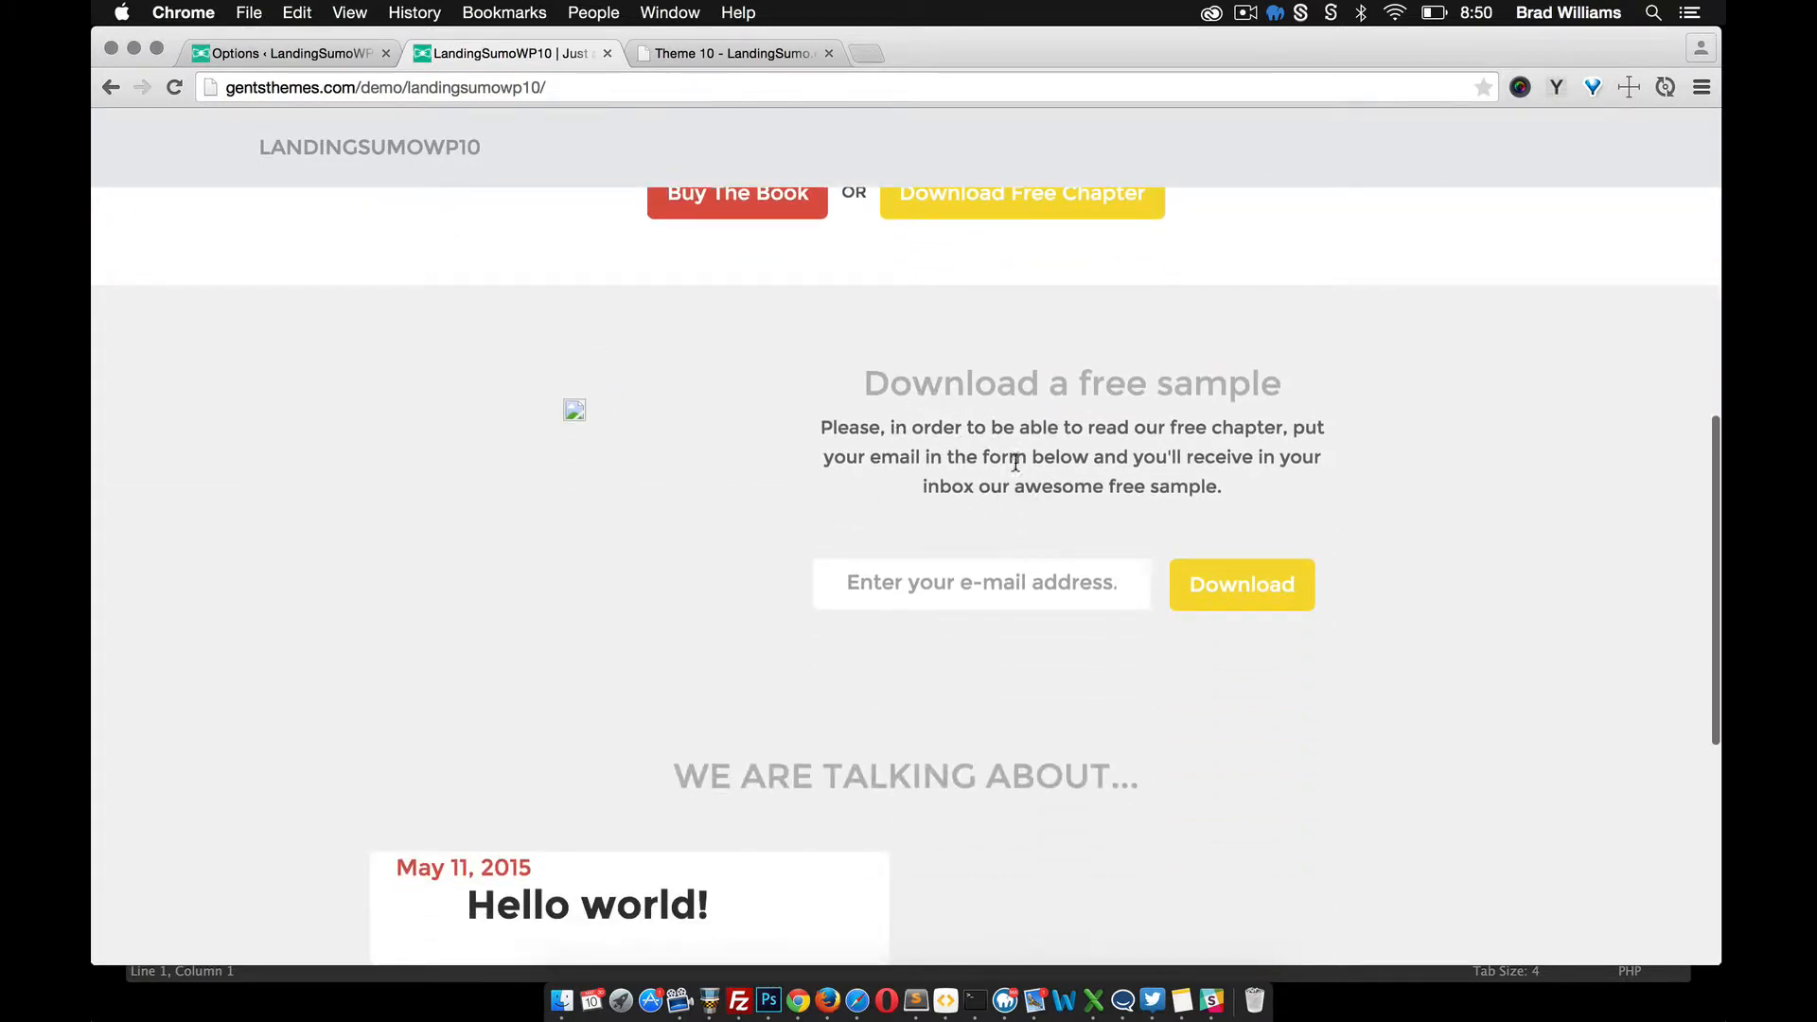
Step: Examine the "CTA Grey" HTML code in the Layout options, including its image source and subscription form
left_click(315, 58)
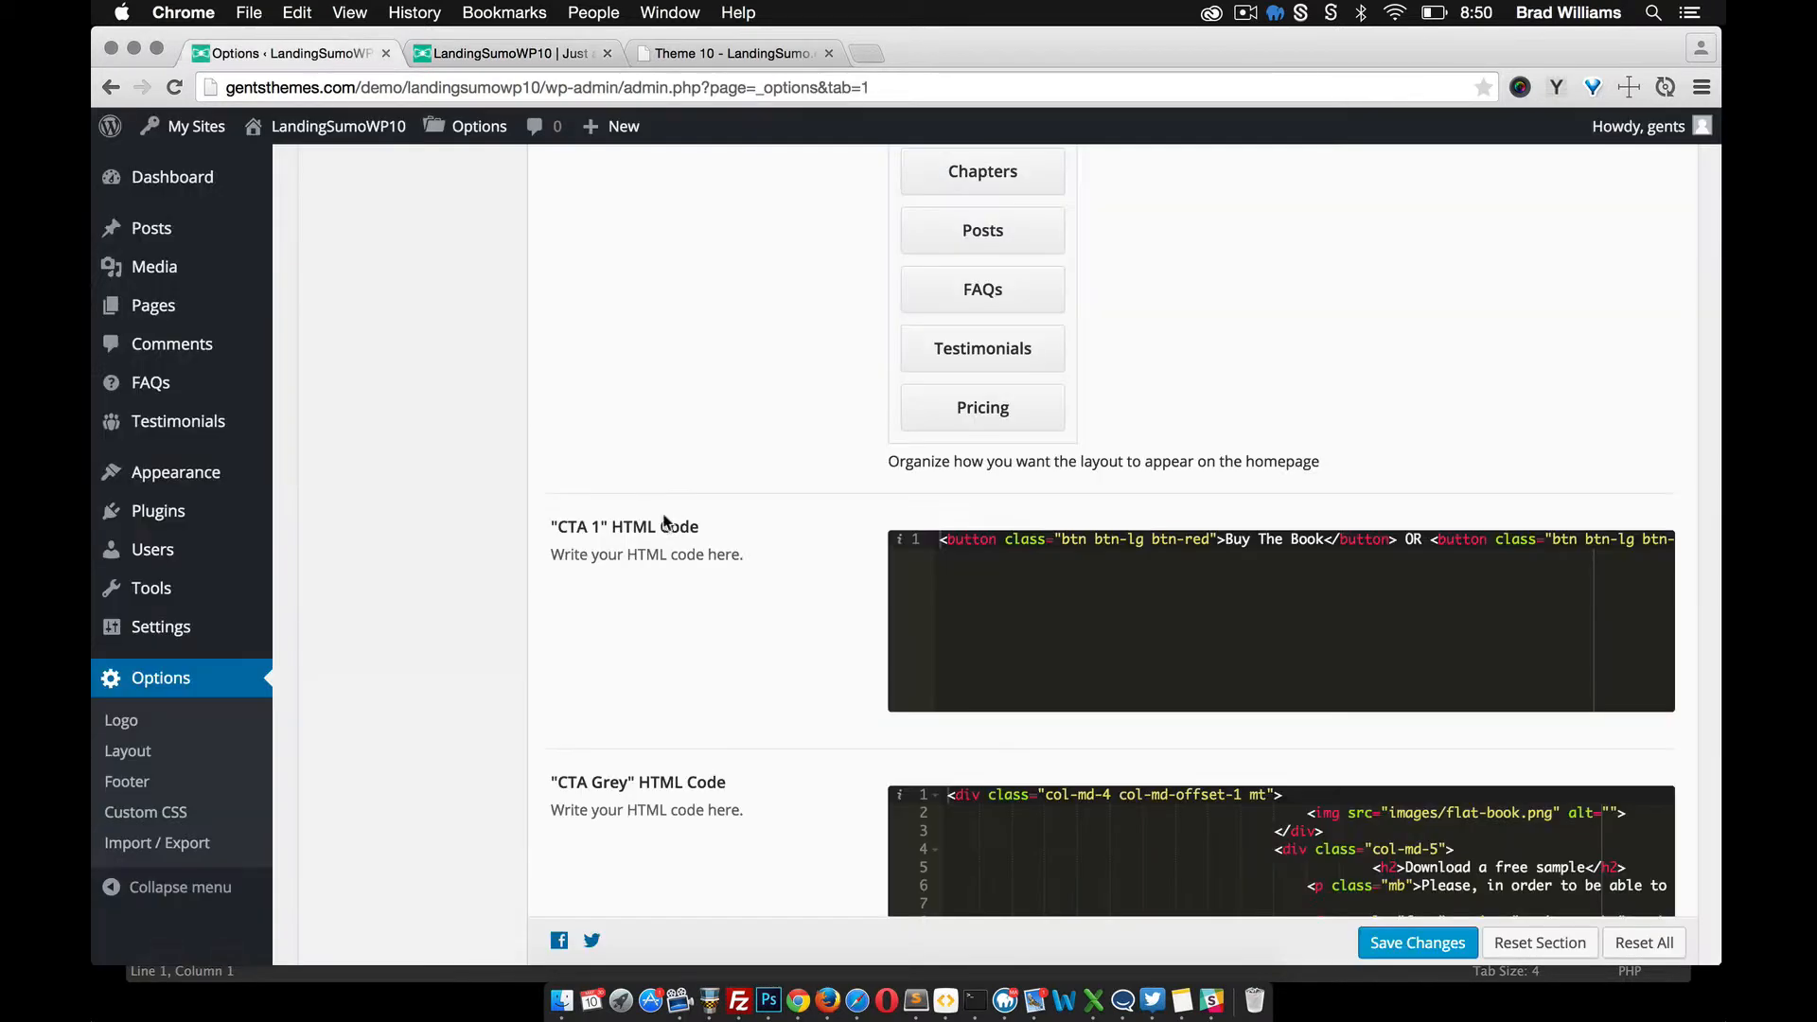
scroll(668, 541, "down", 4)
scroll(1257, 672, "right", 3)
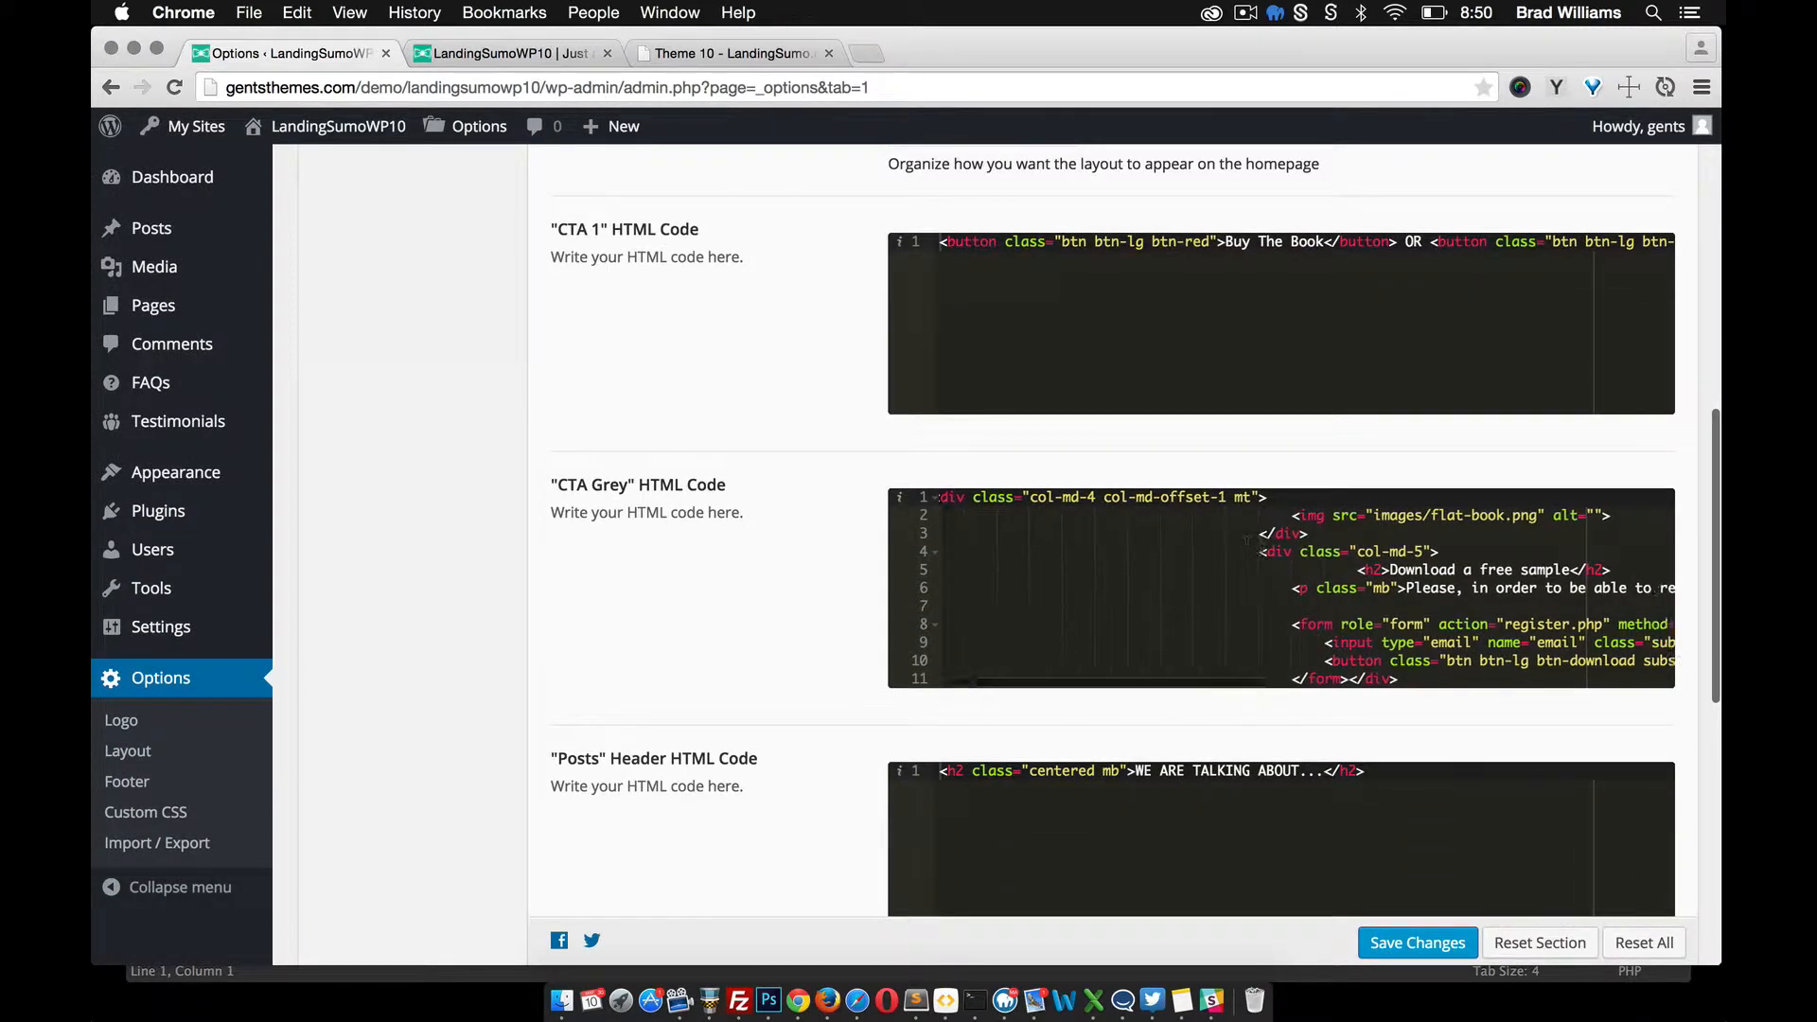
scroll(1257, 672, "down", 1)
scroll(1257, 672, "right", 4)
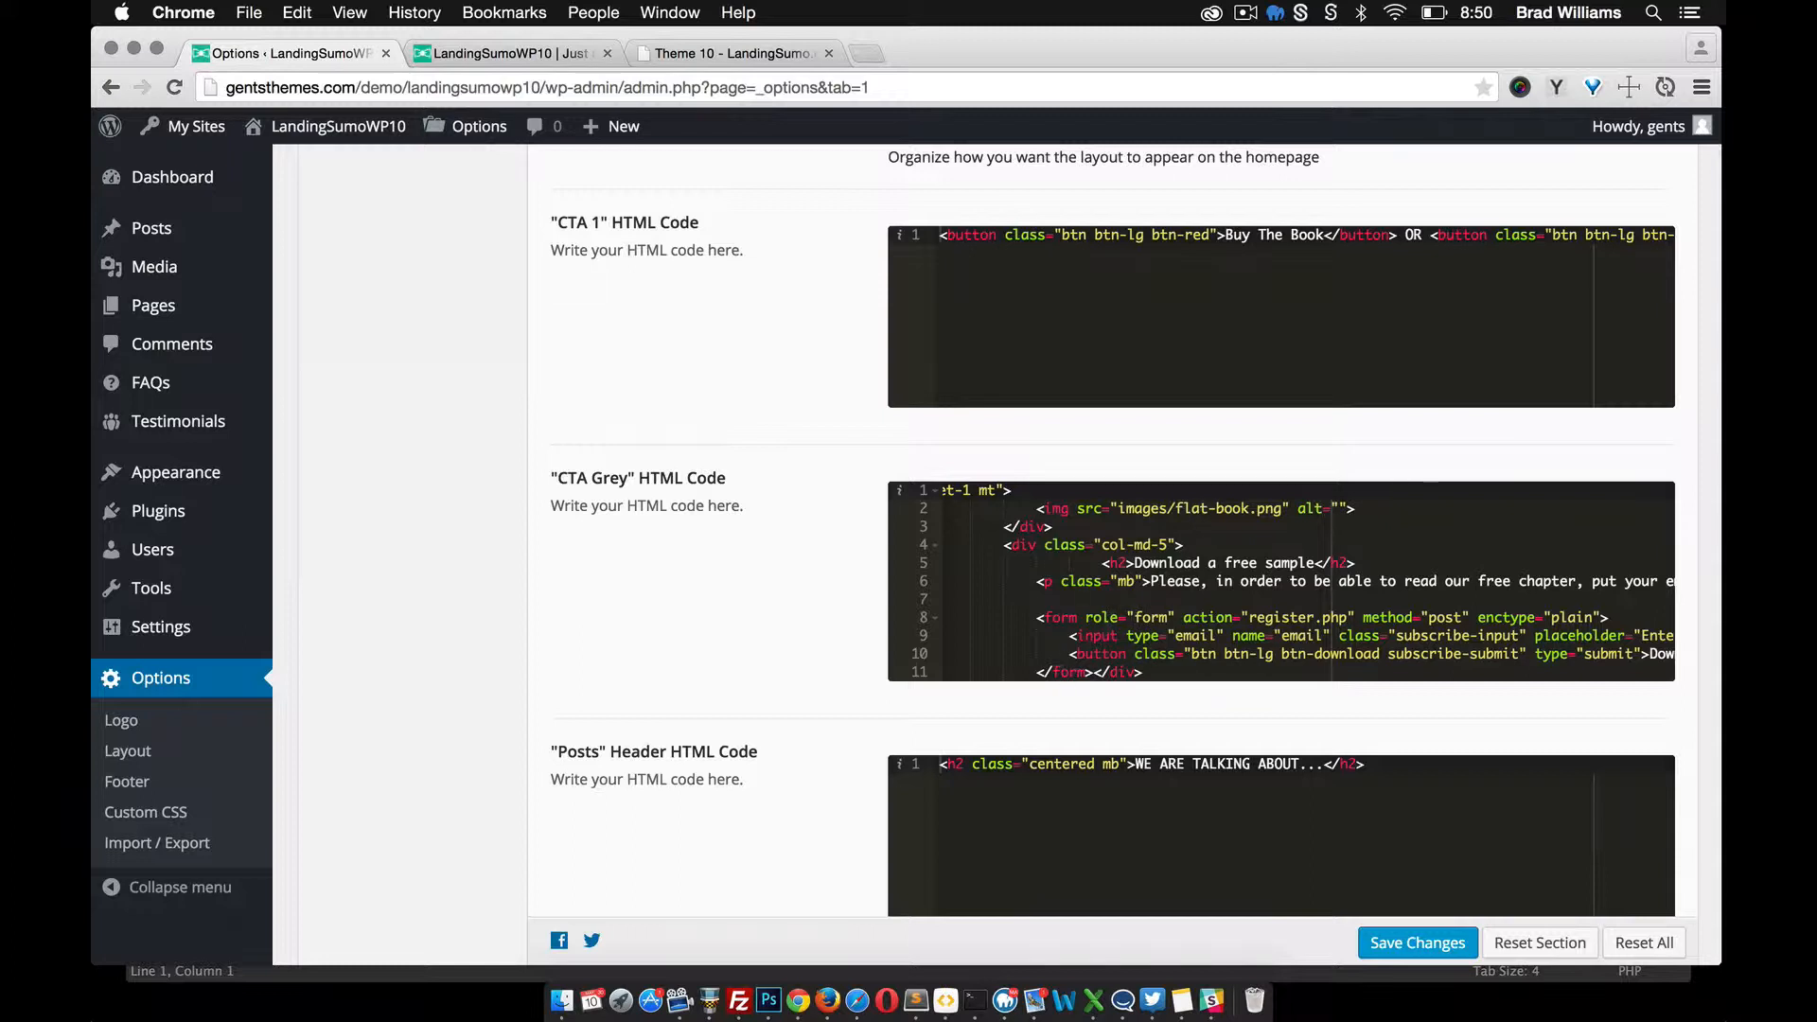
scroll(1122, 608, "right", 5)
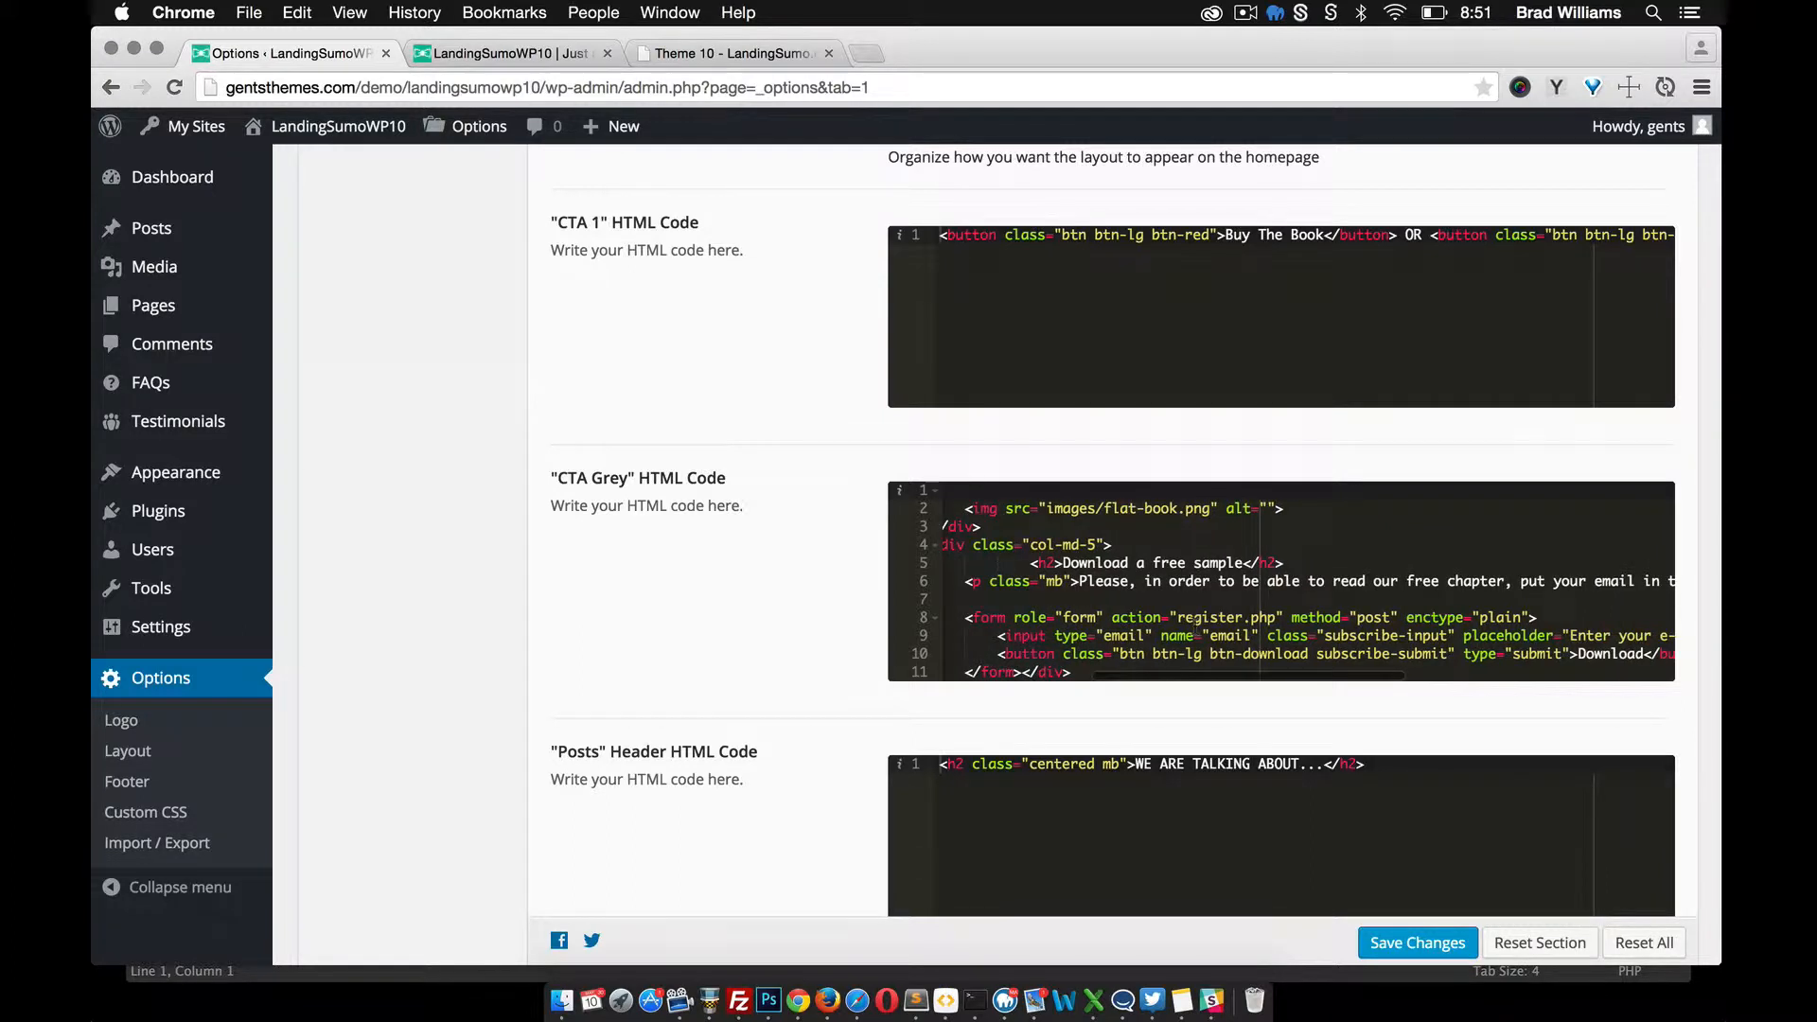
scroll(1123, 608, "left", 4)
scroll(1125, 589, "left", 5)
scroll(1124, 587, "down", 1)
Step: Copy the file URL of the flat-book.png image from its attachment details in the Media Library
key("super+Tab")
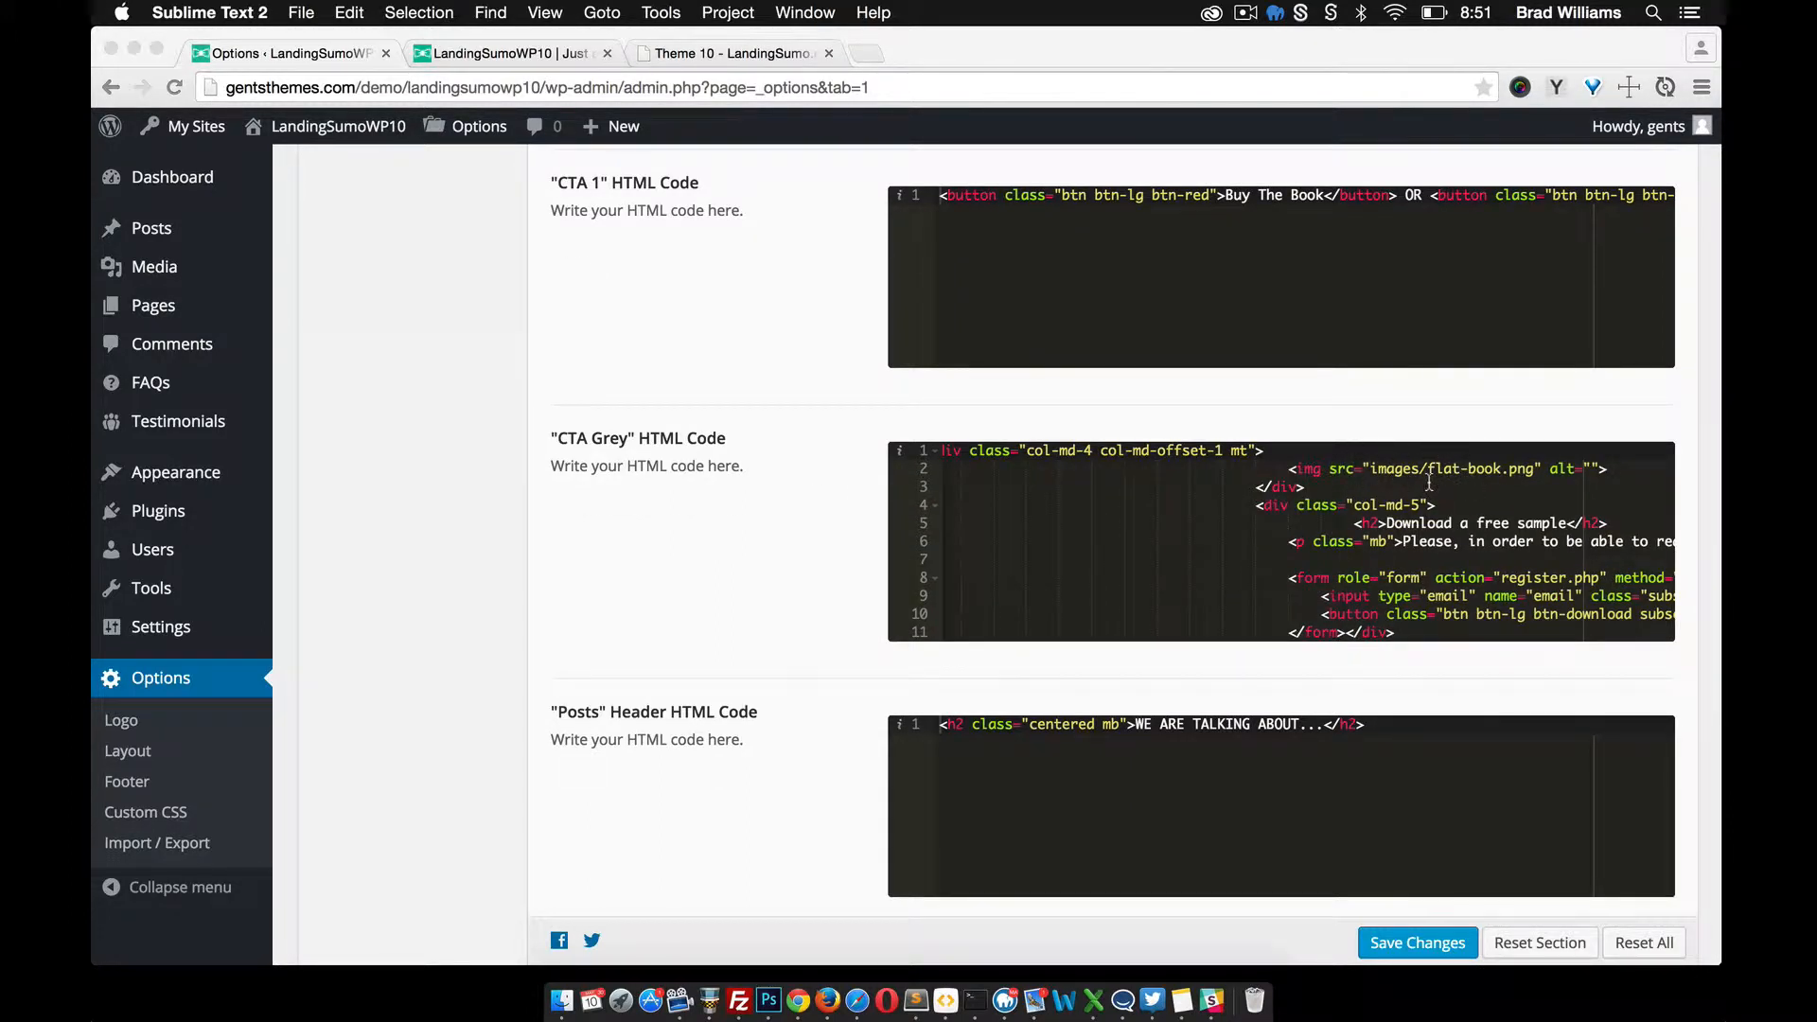
left_click(153, 265)
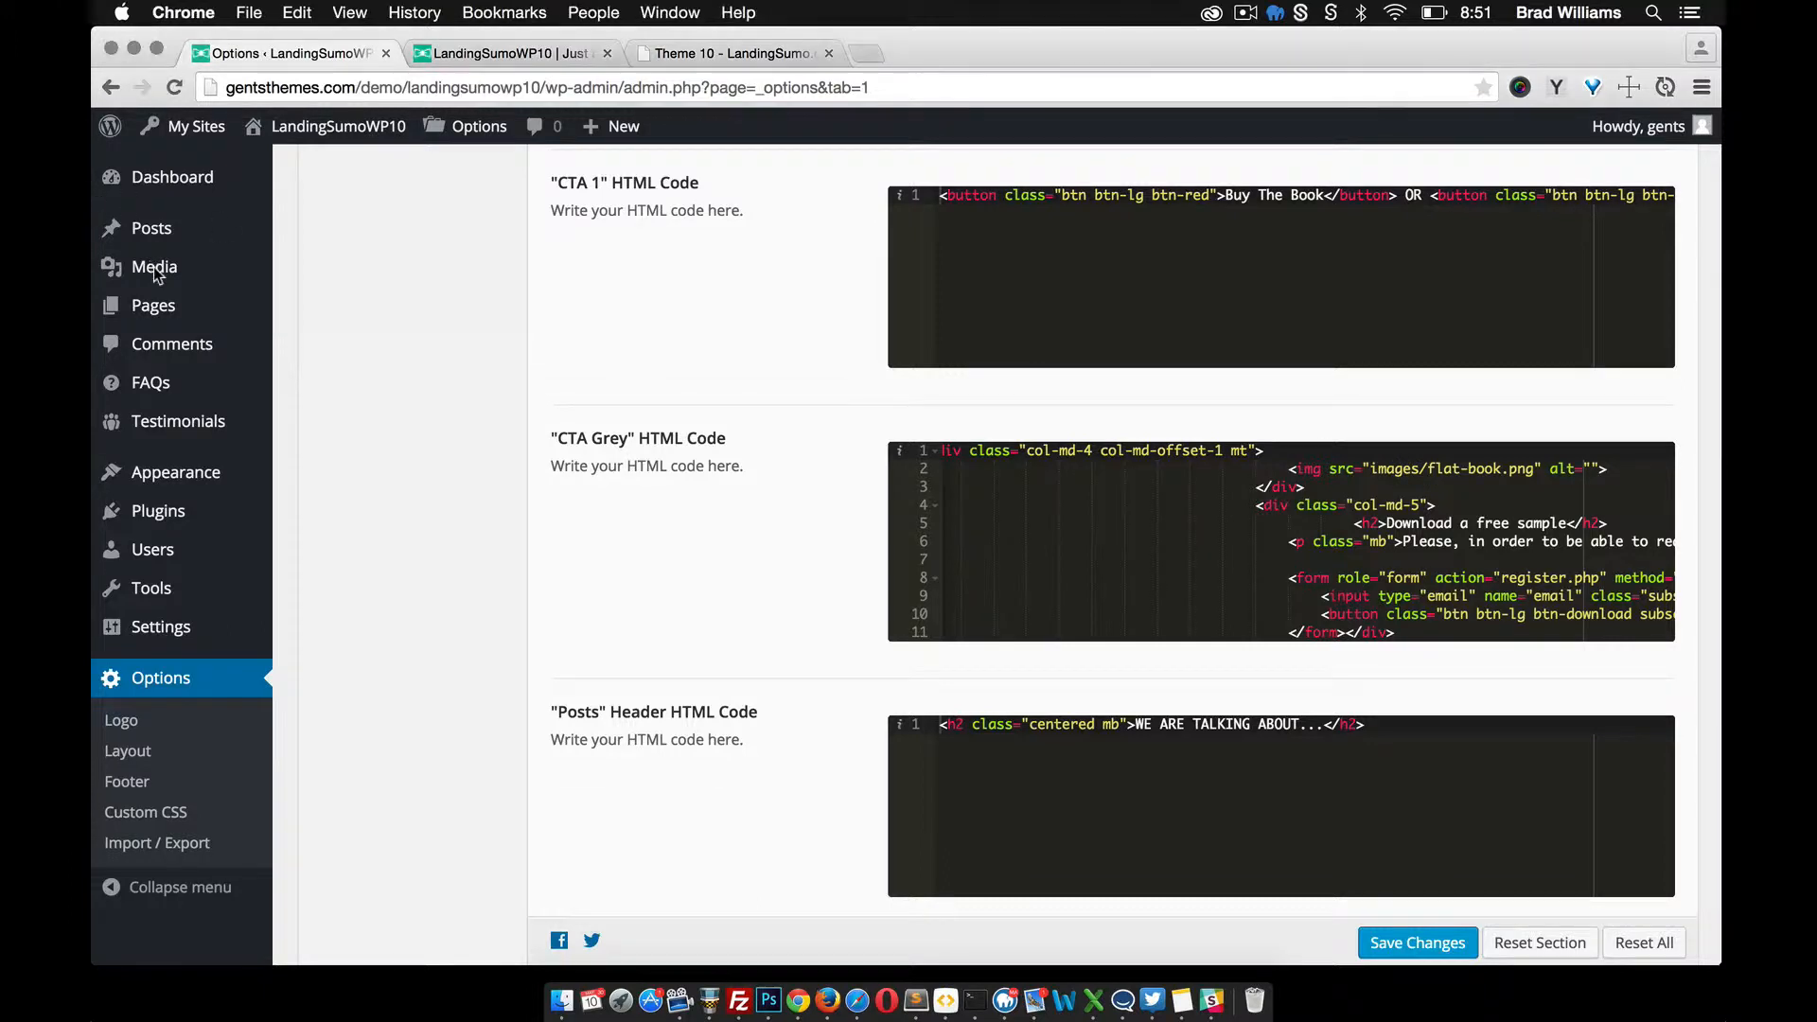
left_click(153, 267)
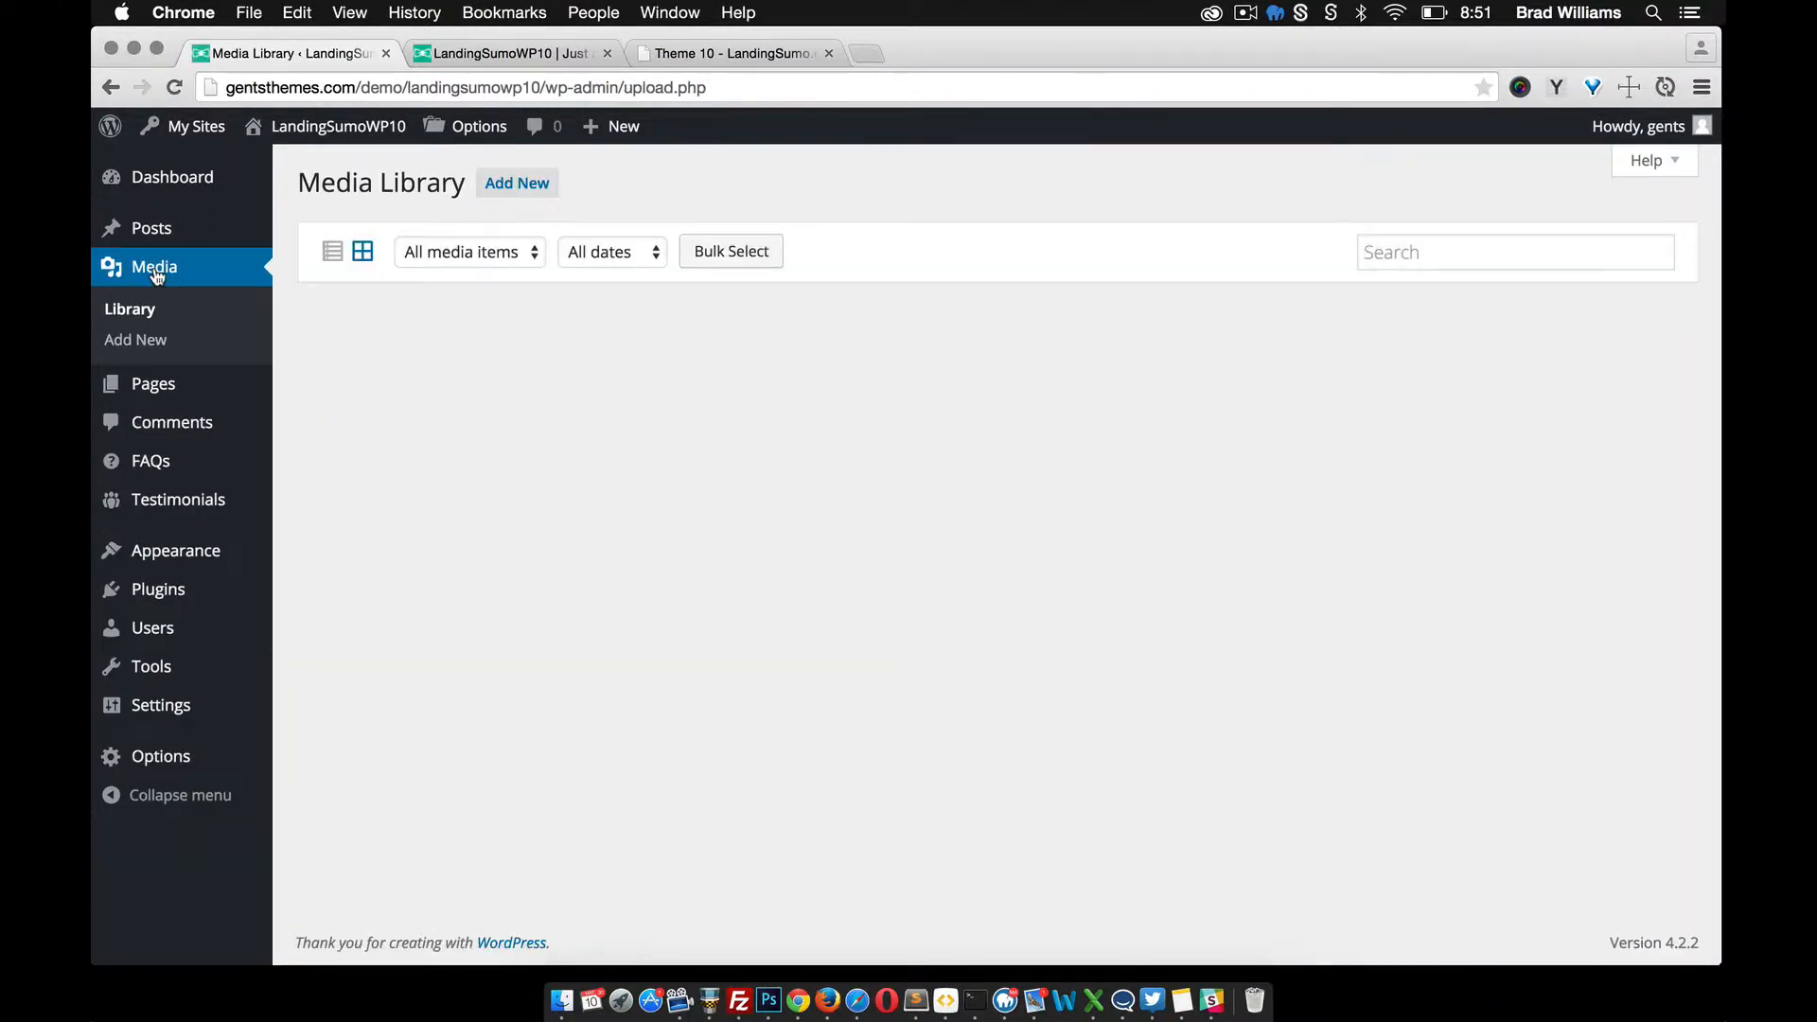
left_click(1097, 412)
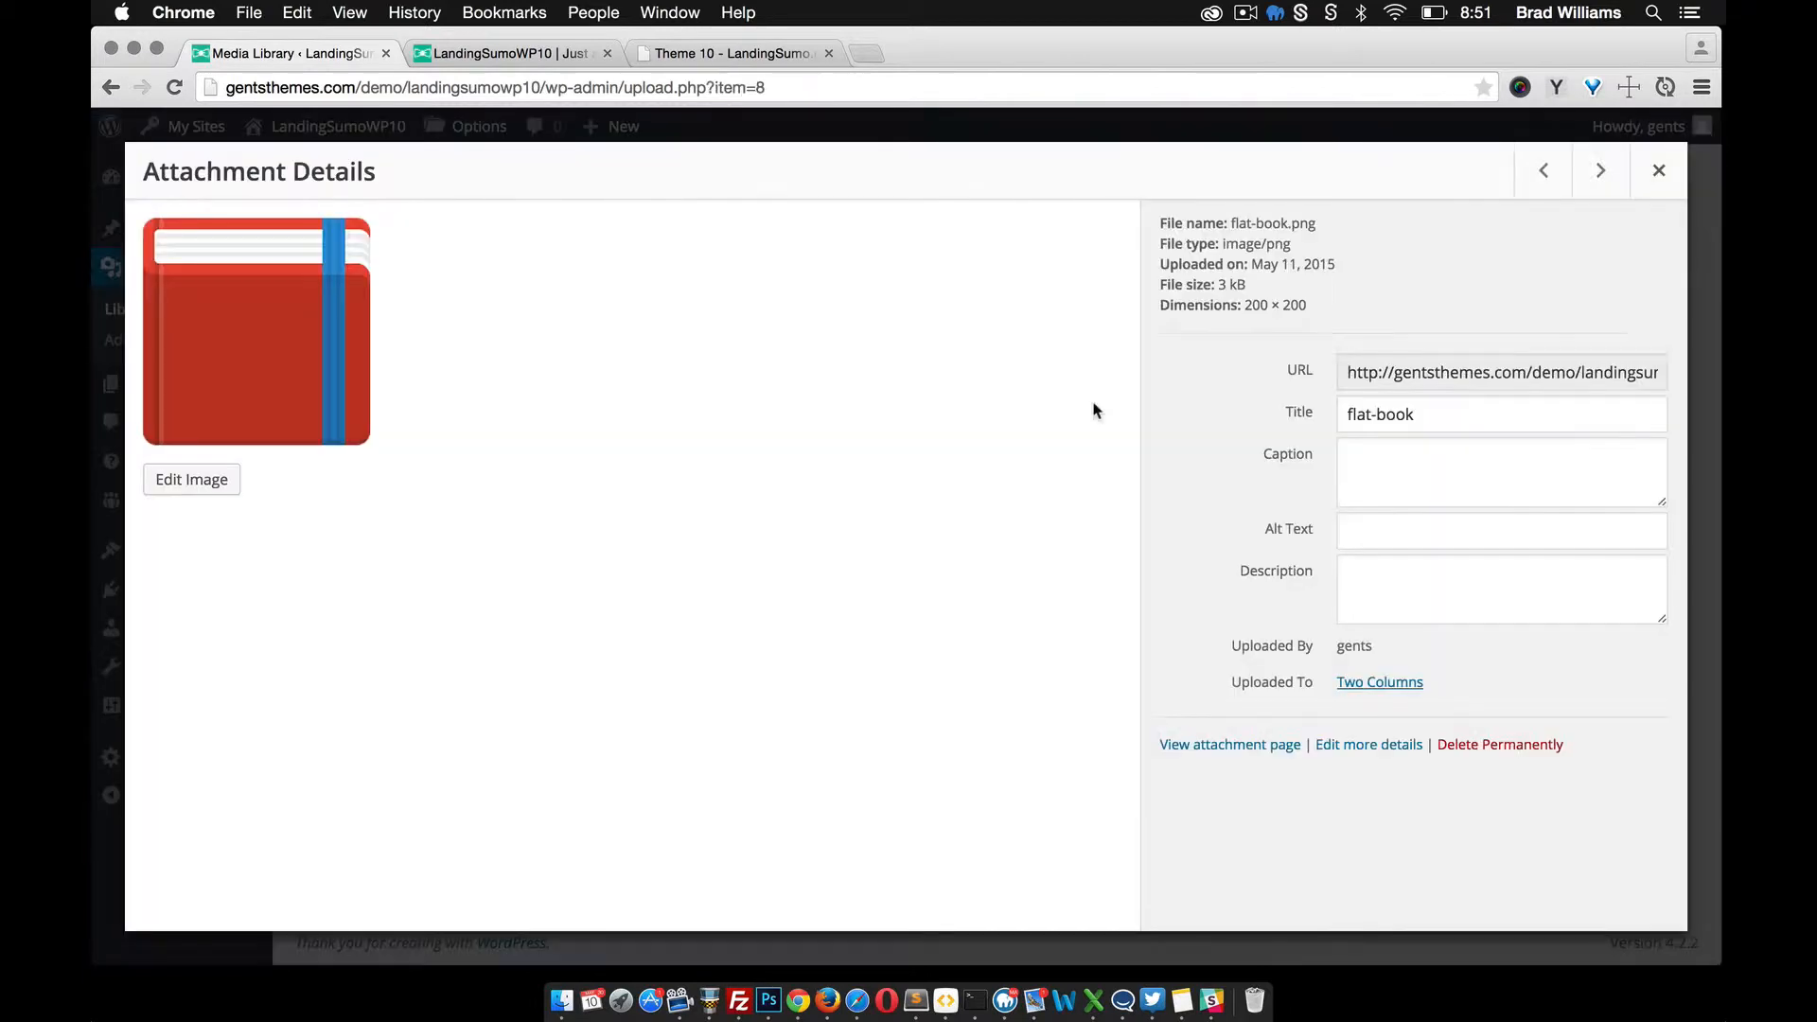
left_click(1466, 378)
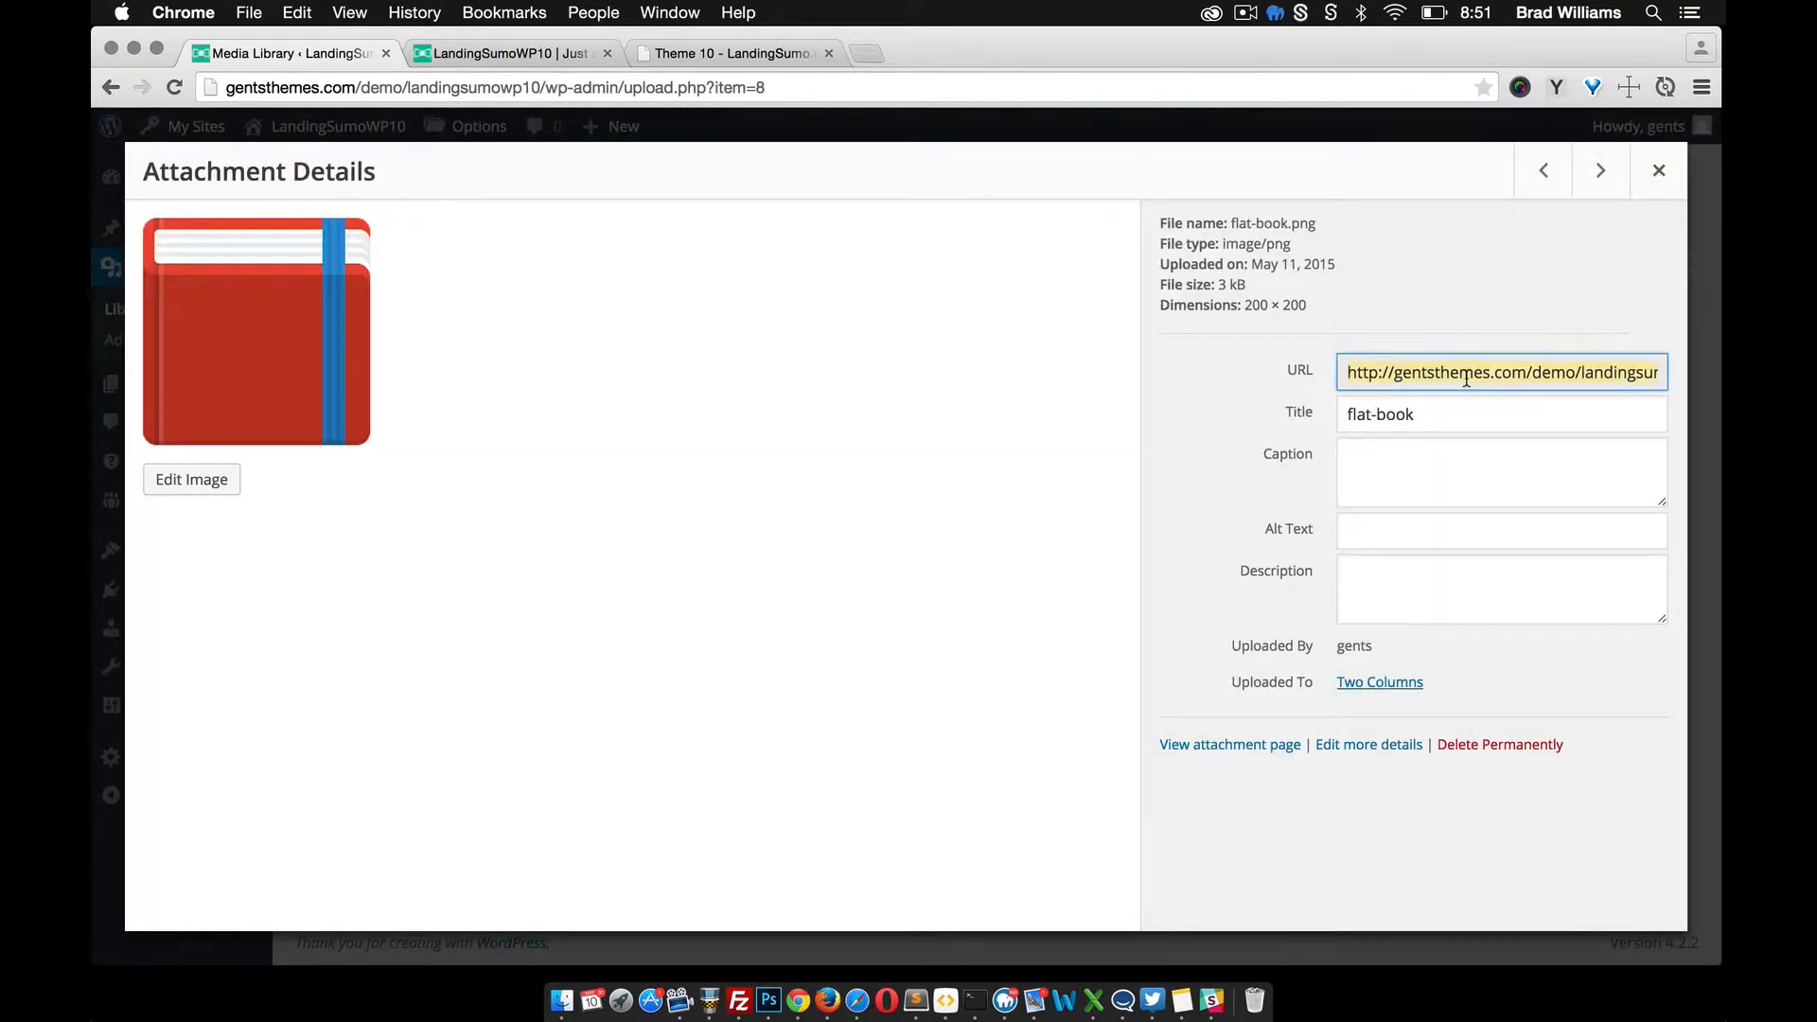
left_click(1659, 171)
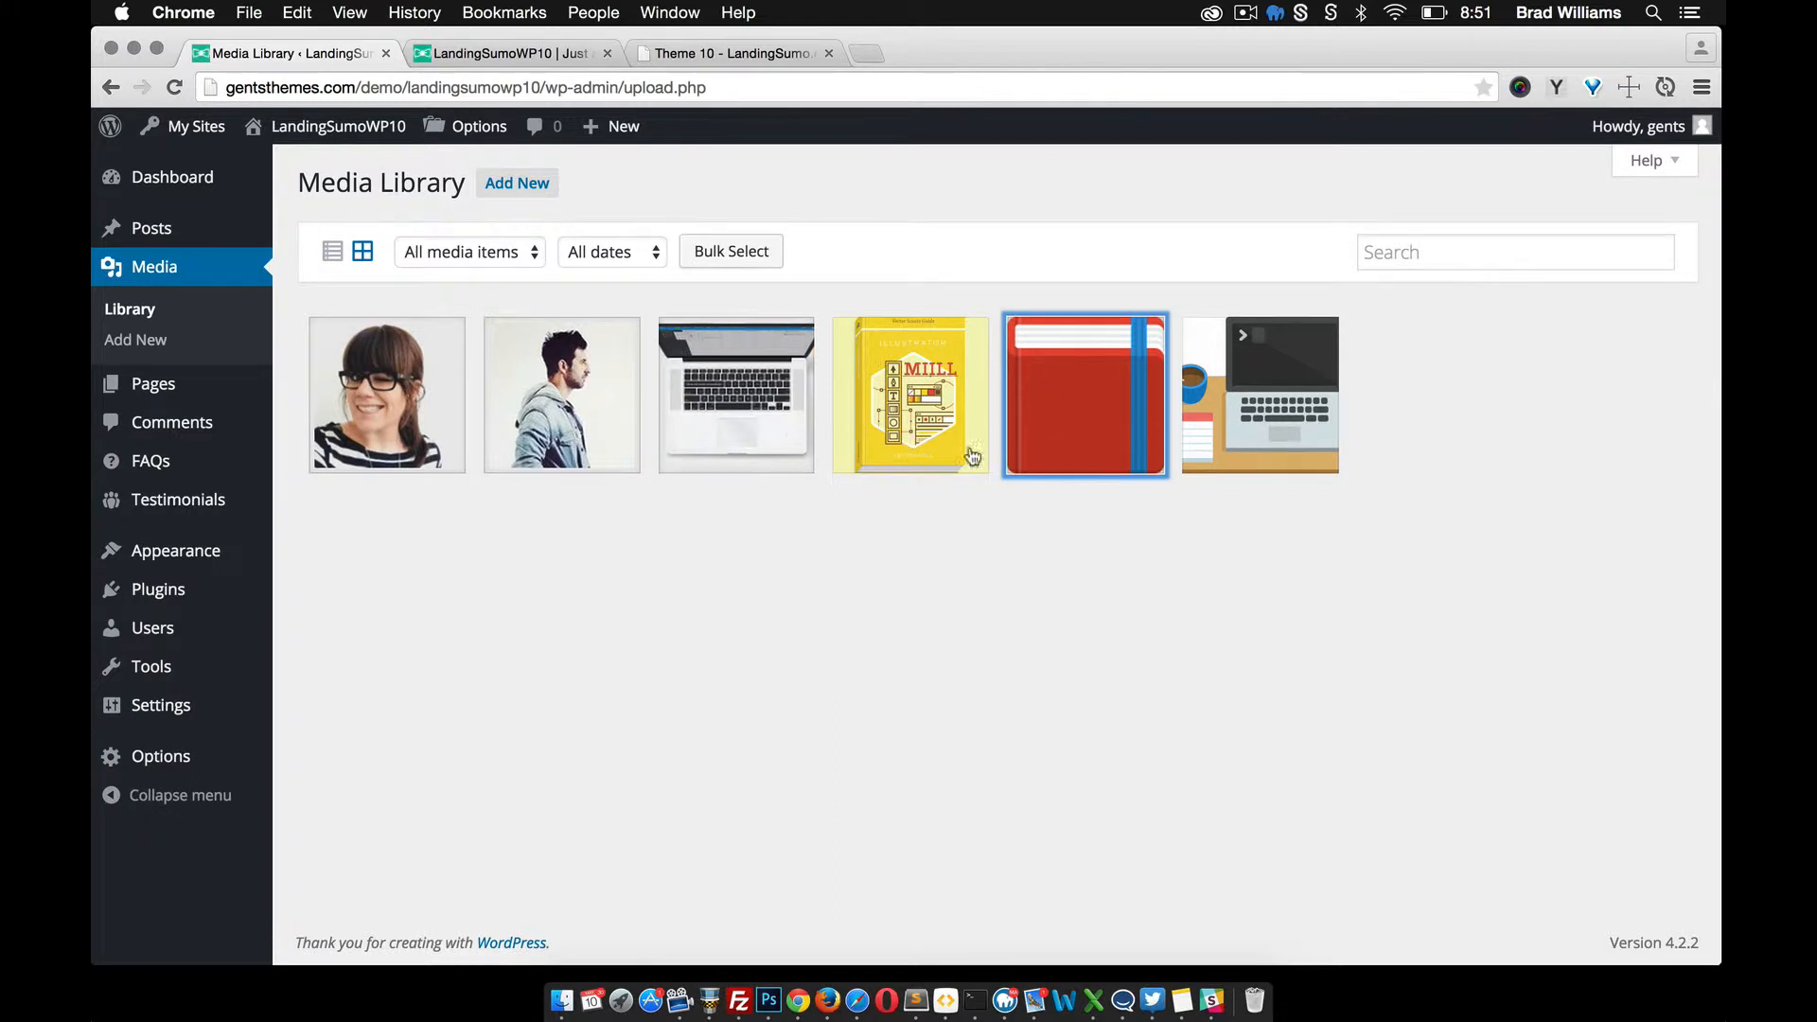
Step: Replace images/flat-book.png in the "CTA Grey" HTML code with the copied media URL and save the Layout options
mouse_move(196, 573)
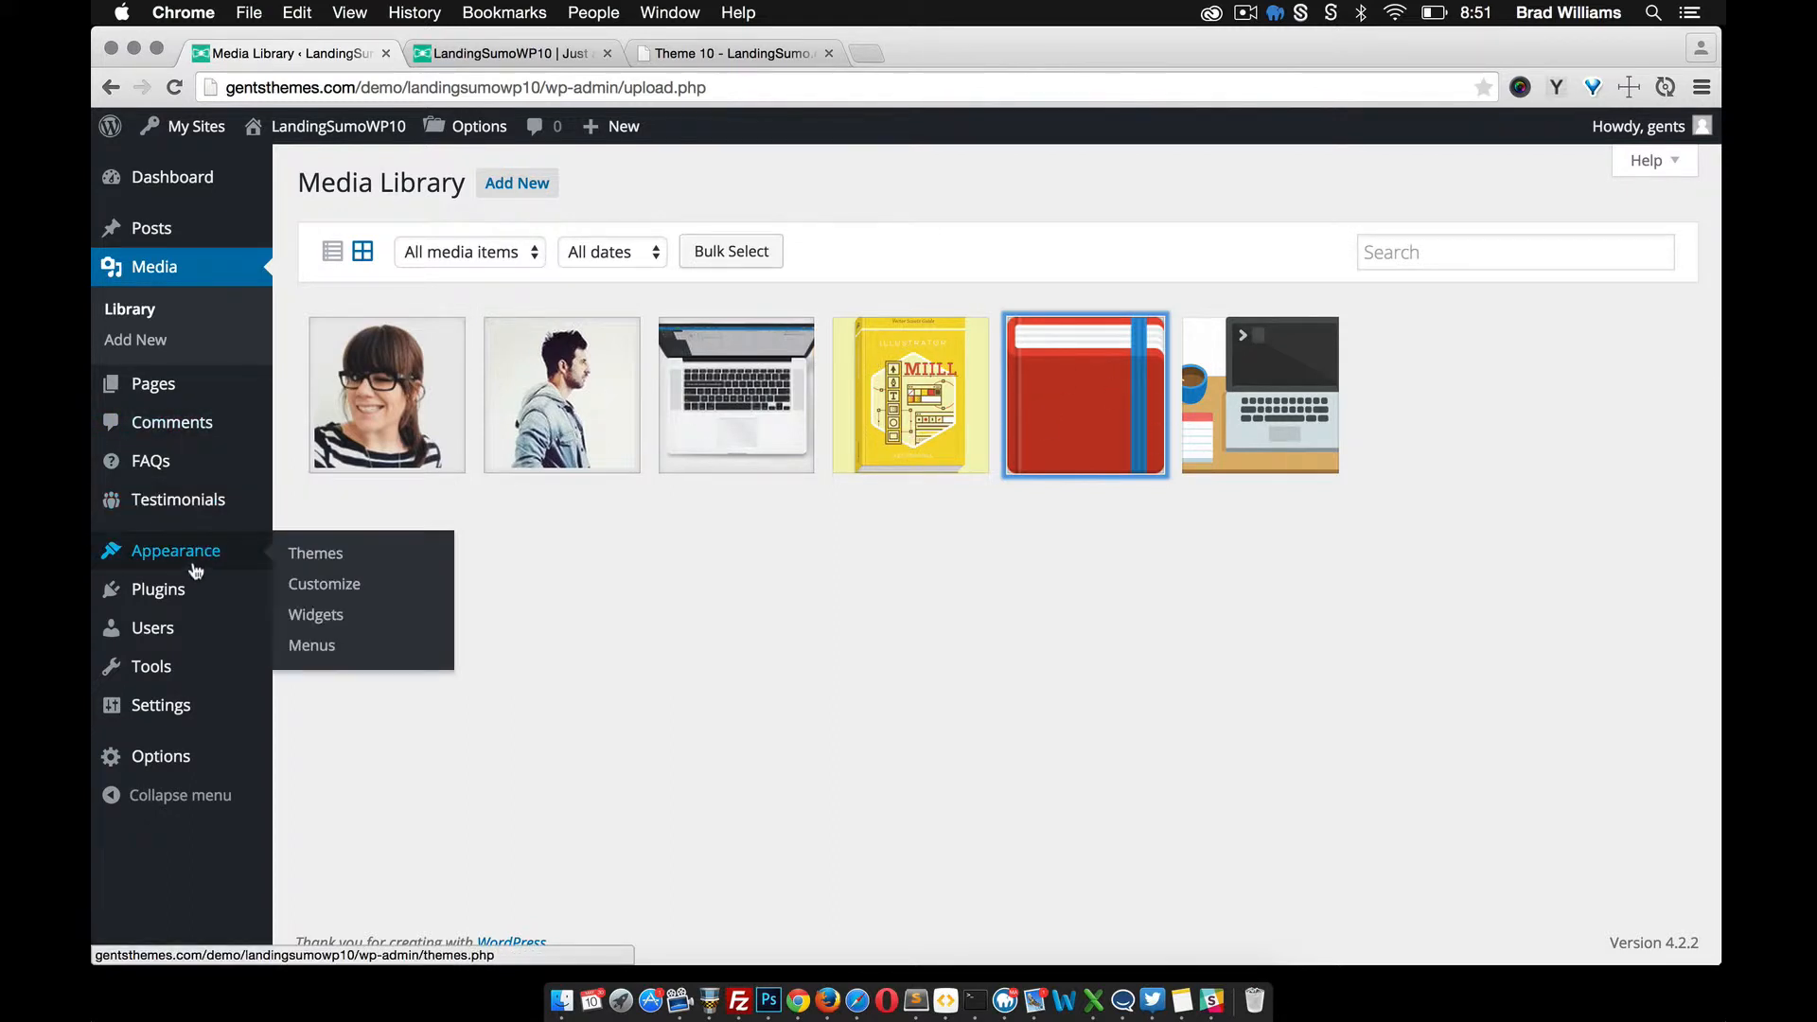
left_click(170, 759)
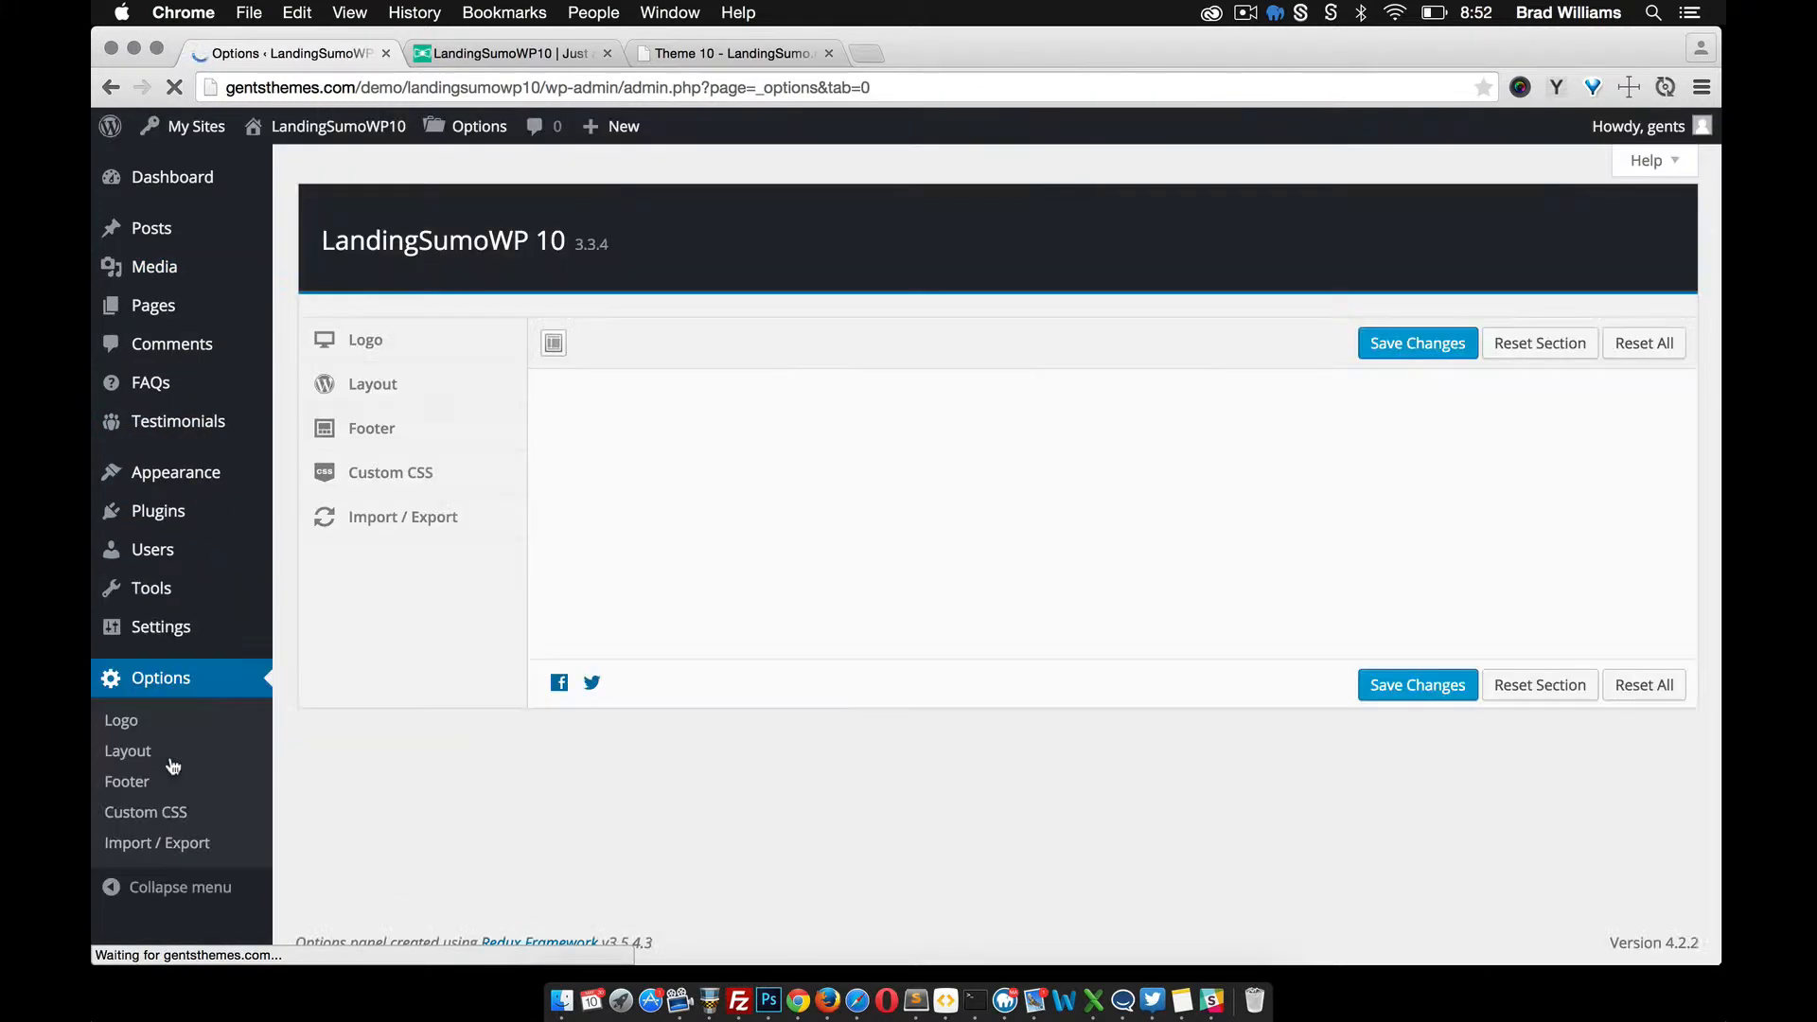
left_click(412, 388)
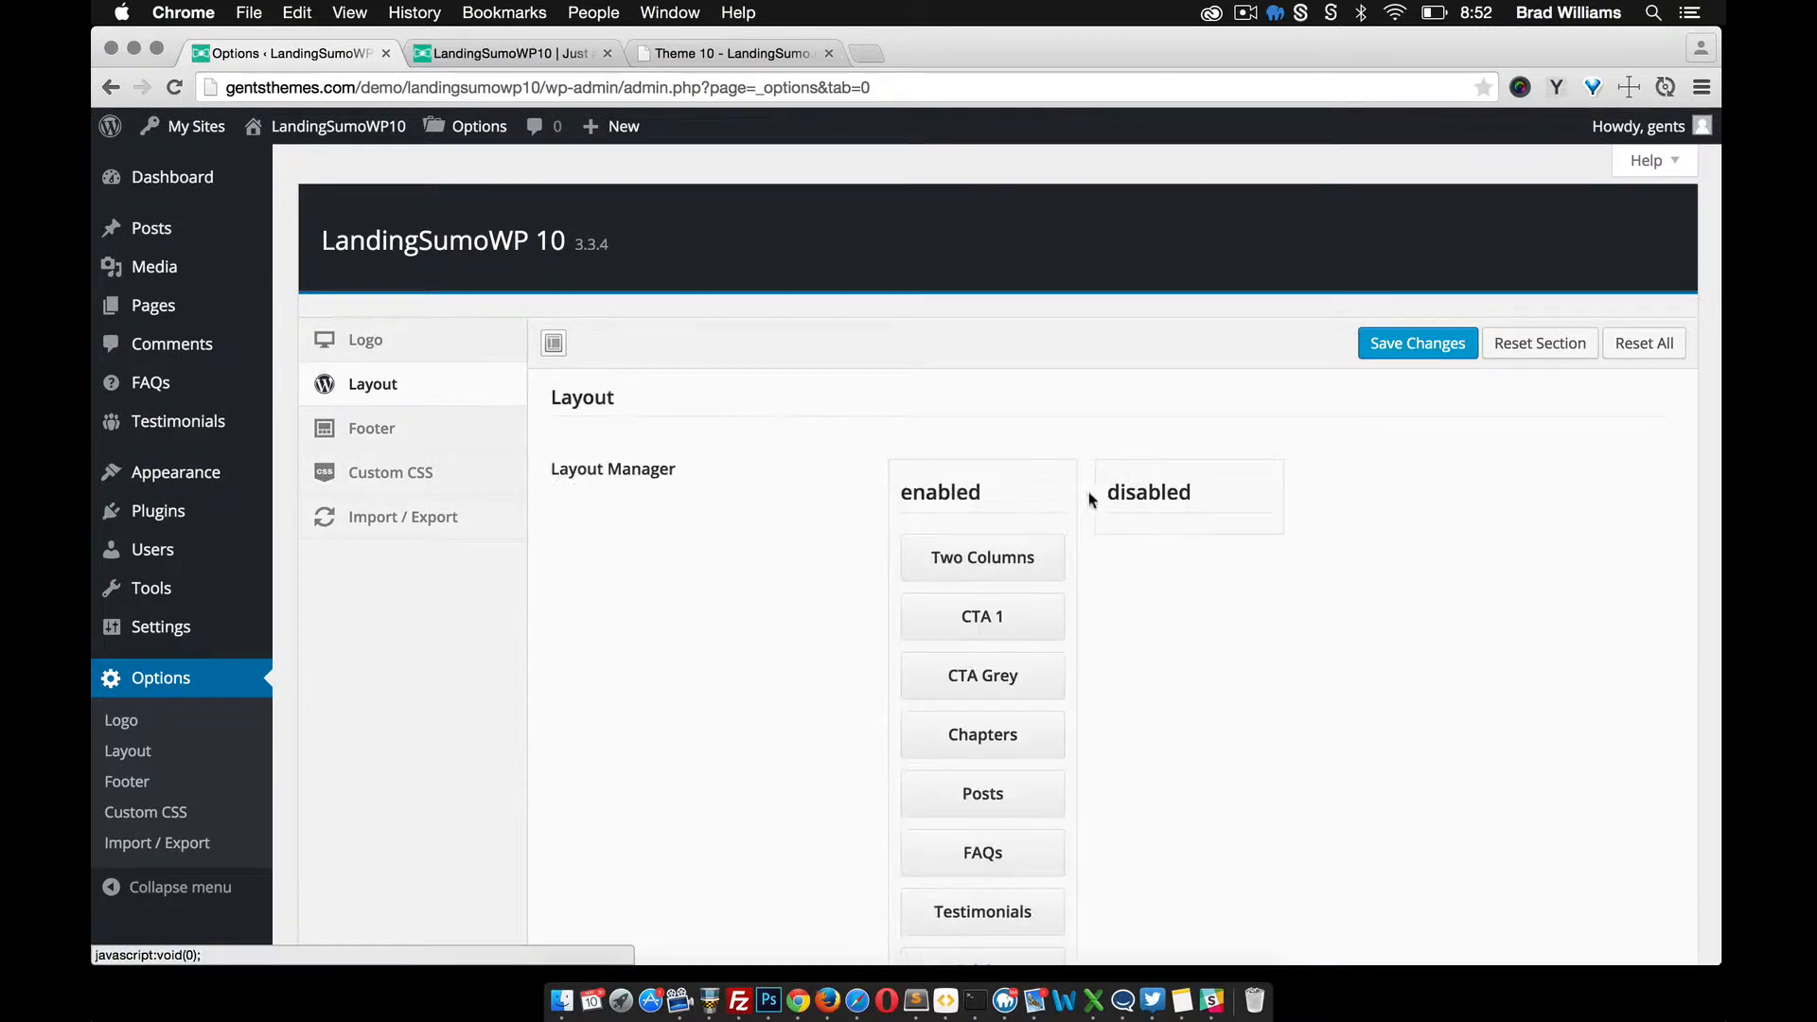
scroll(1266, 621, "down", 10)
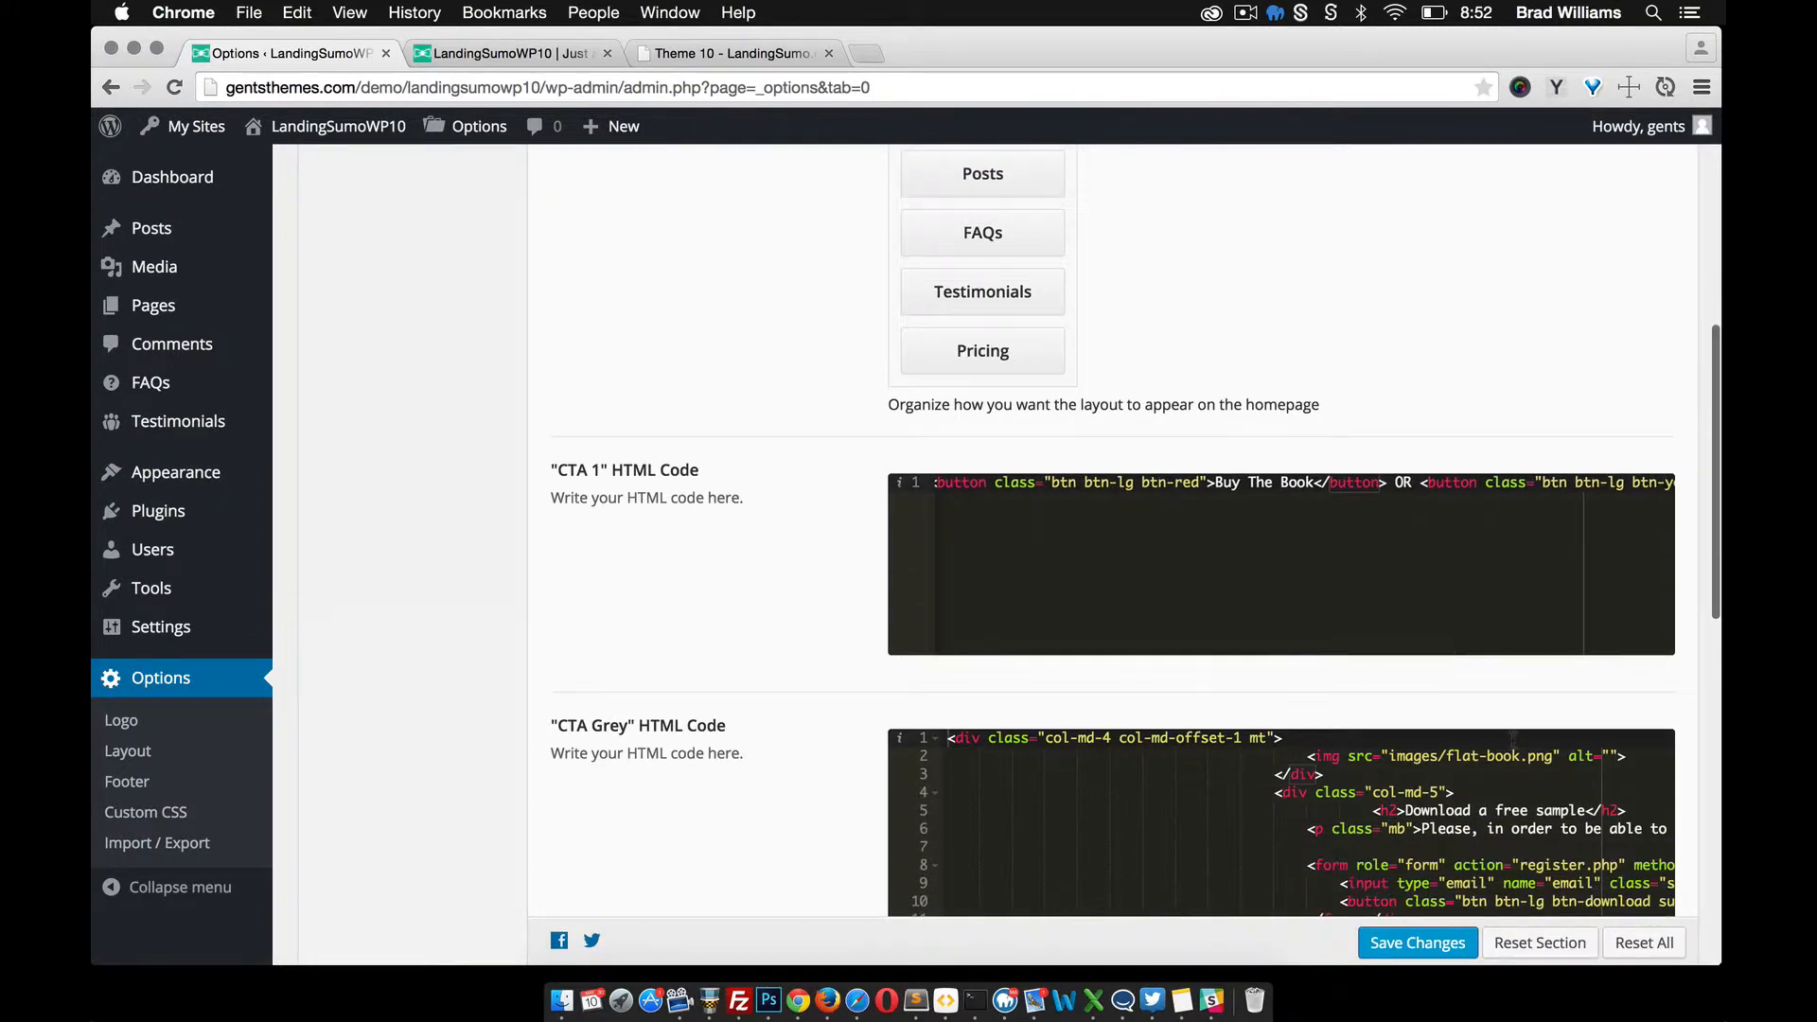
left_click_drag(1557, 757, 1389, 756)
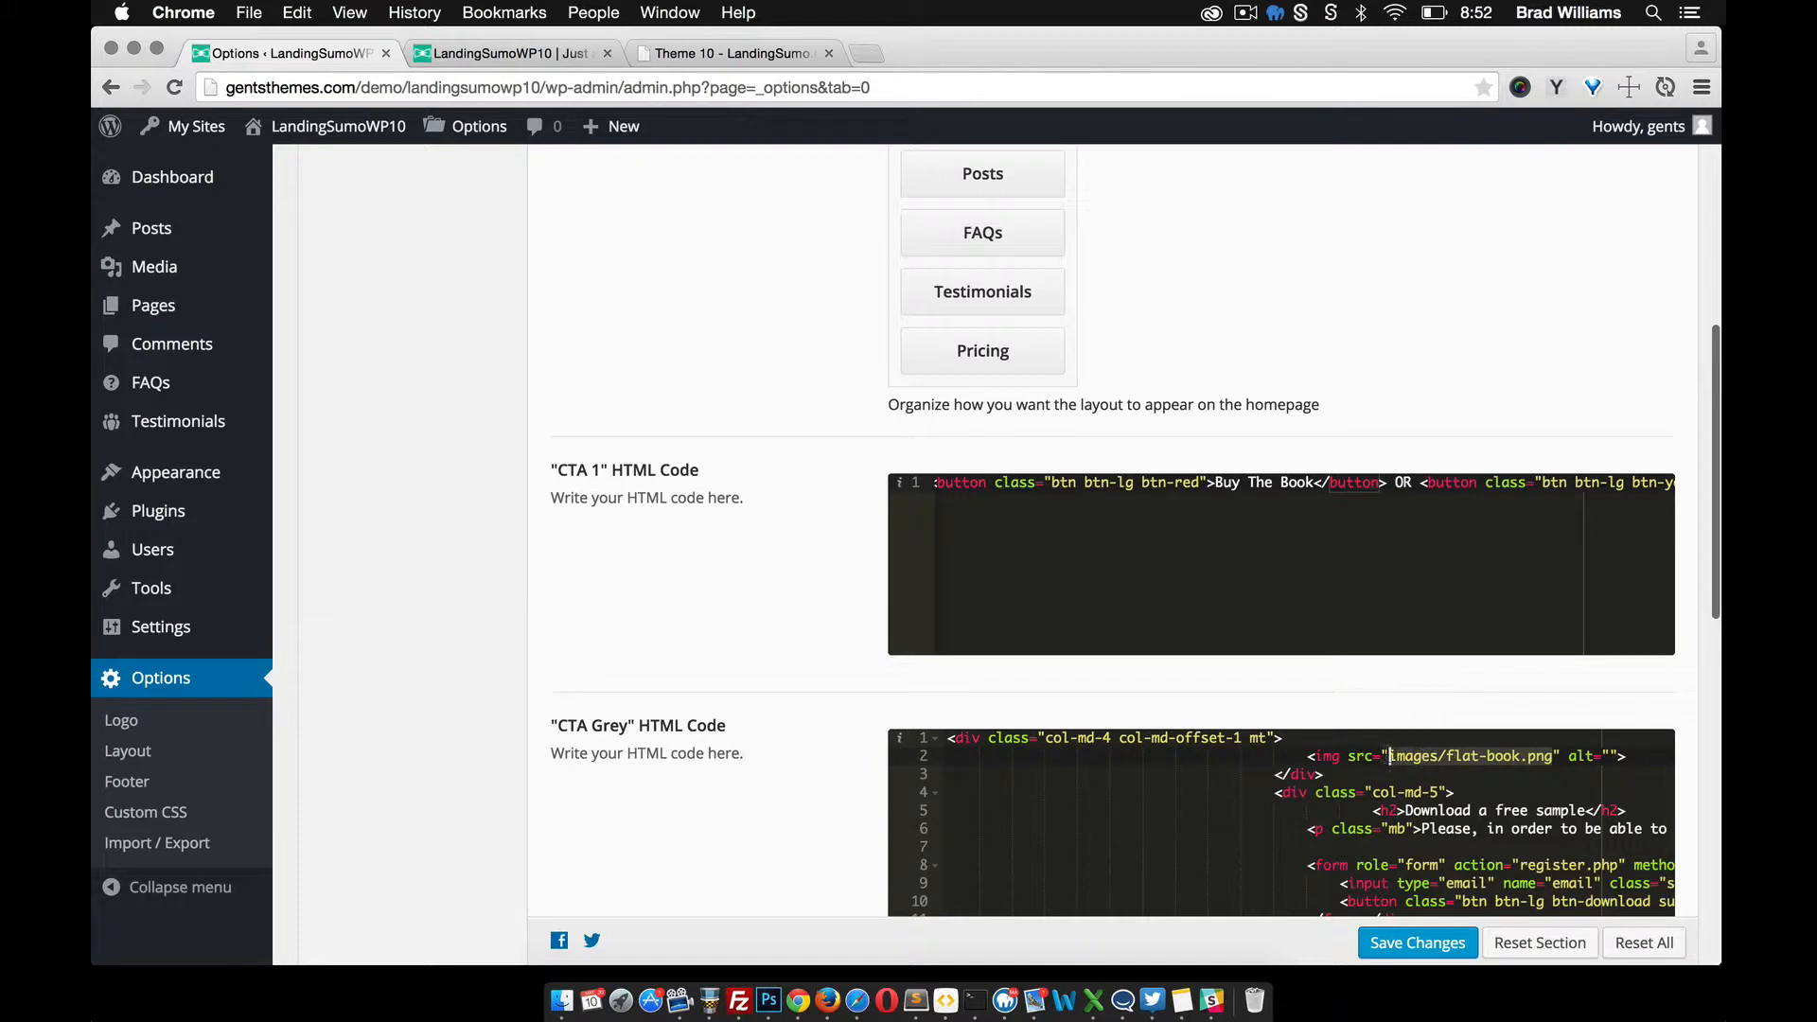
type("http://gentsthemes.com/demo/landingsumowp10/wp-content/uploads/sites/14/2015/05/flat-book.png")
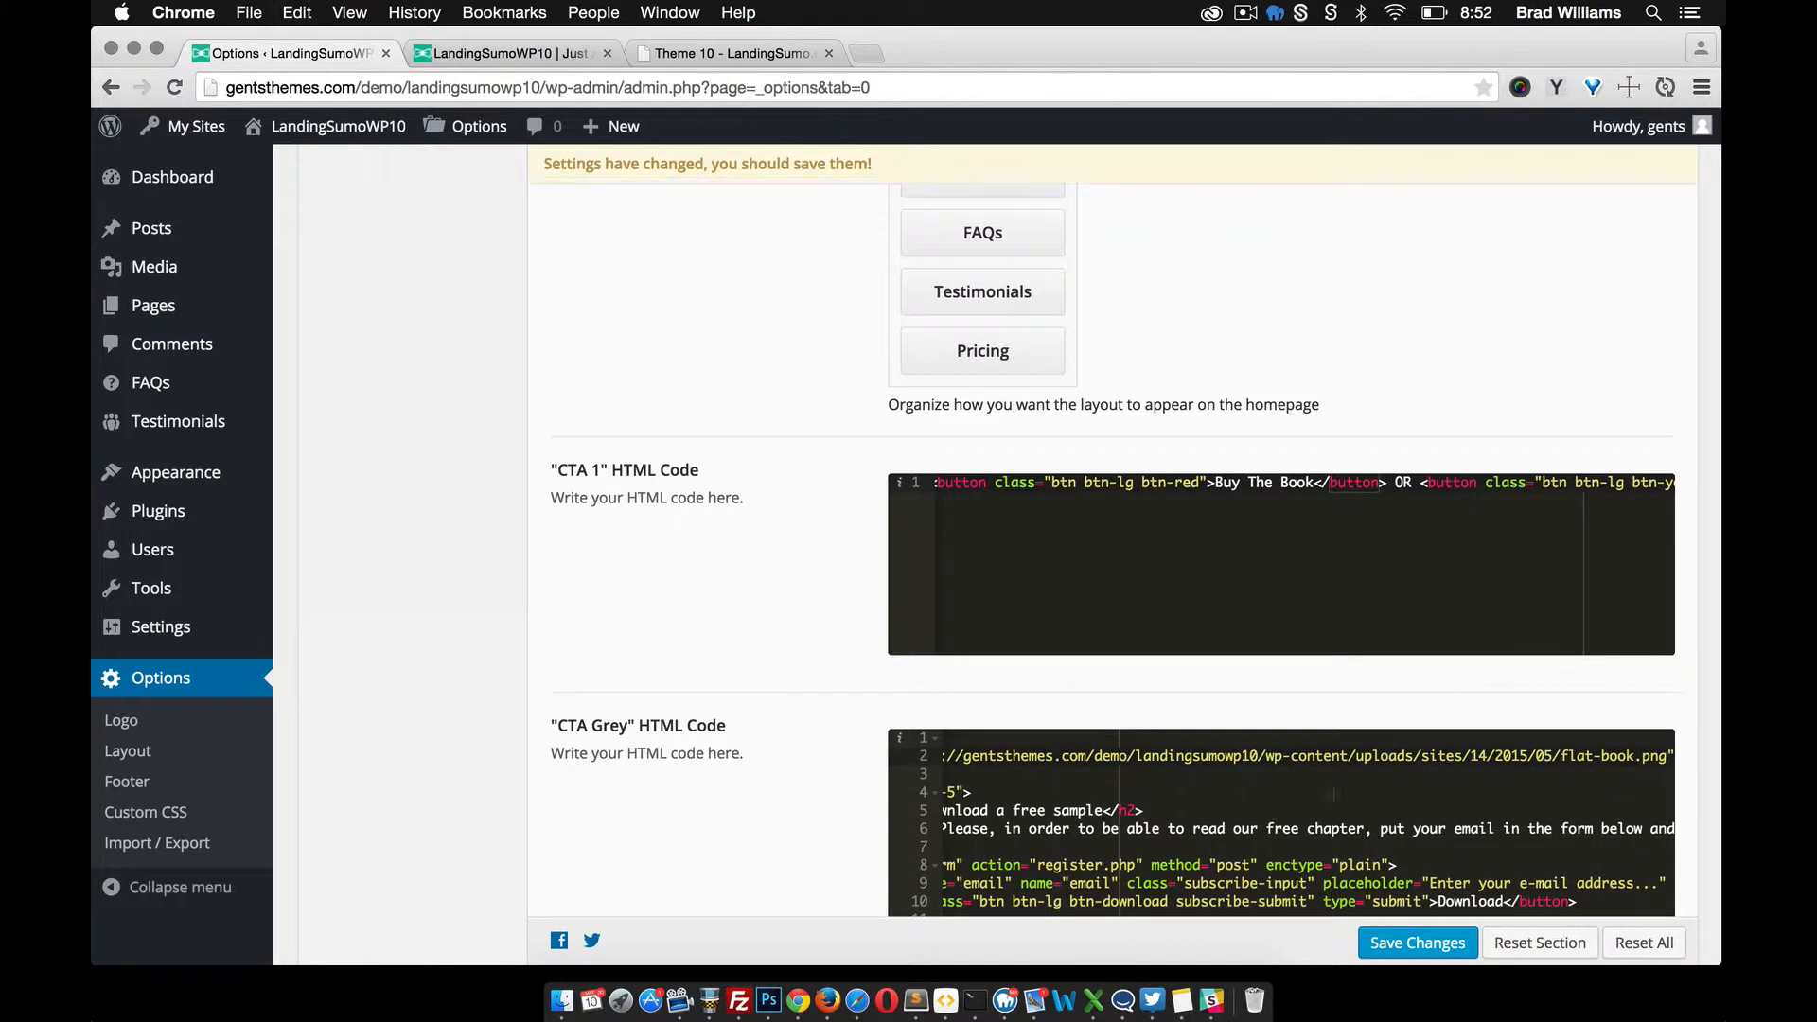
left_click(1422, 946)
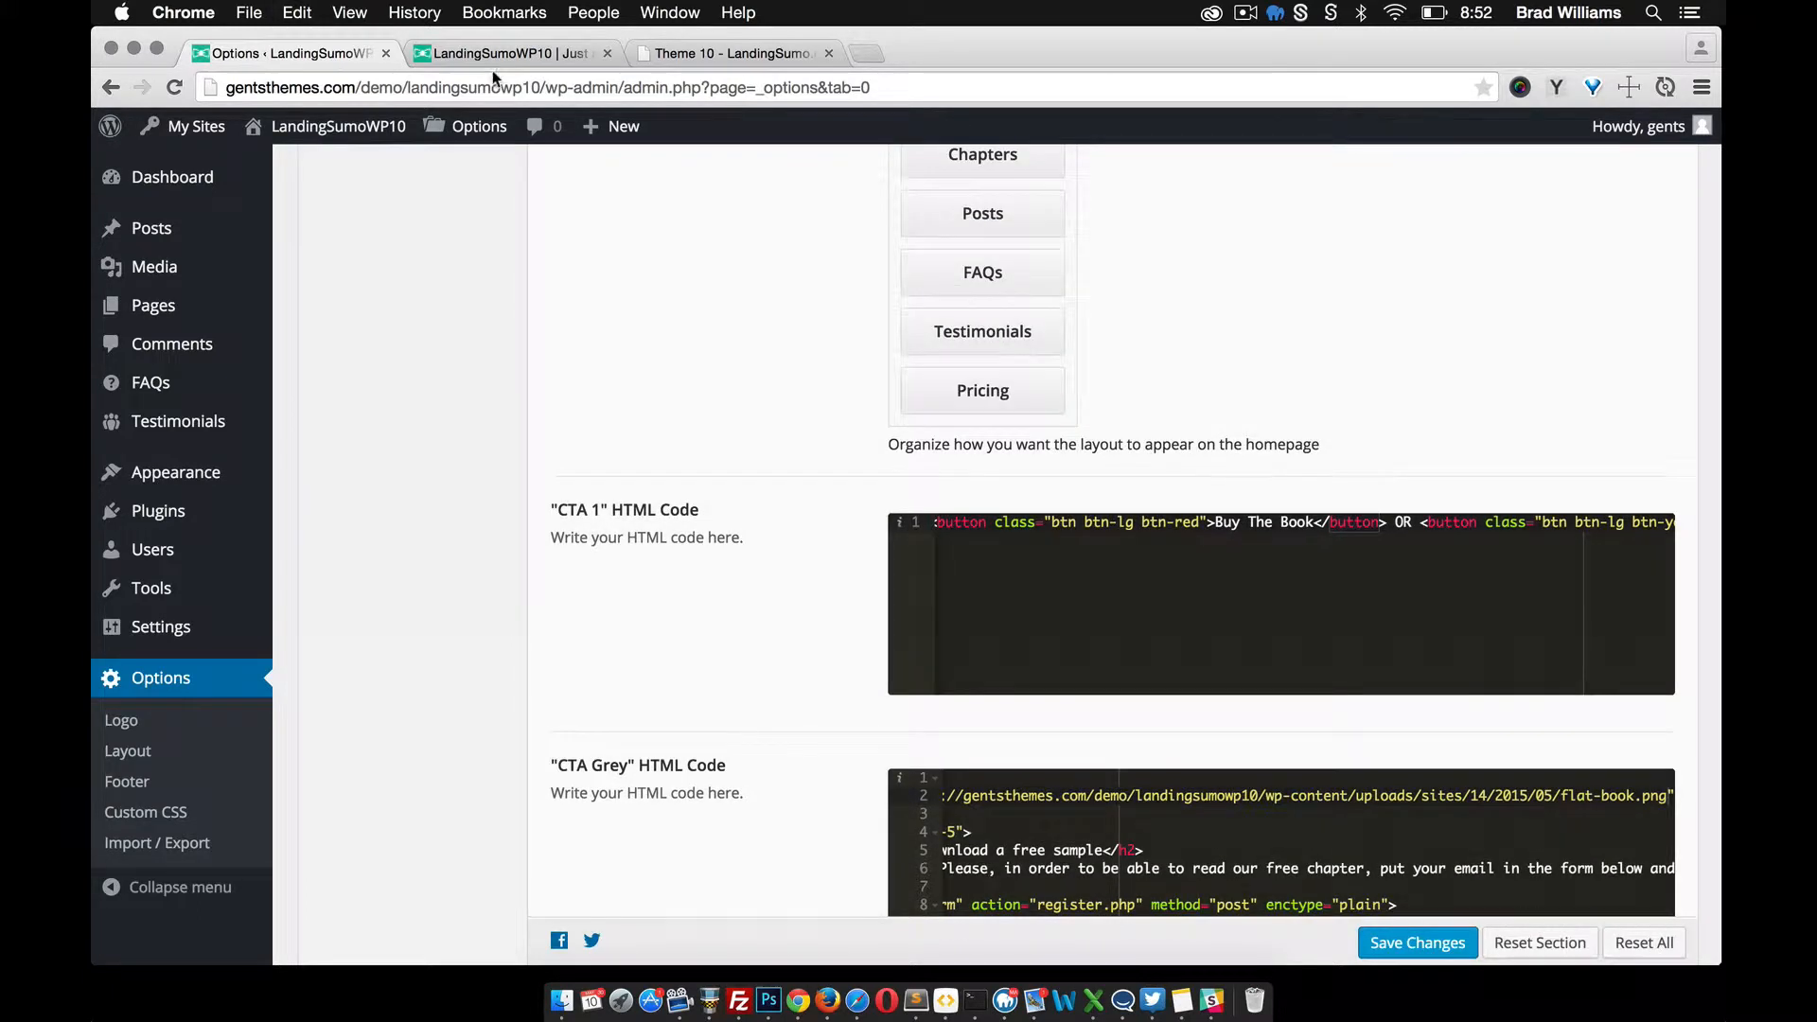
Step: Reload the live homepage, check its free sample image against the Theme 10 template, and view the template's chapter list
left_click(492, 54)
left_click(171, 88)
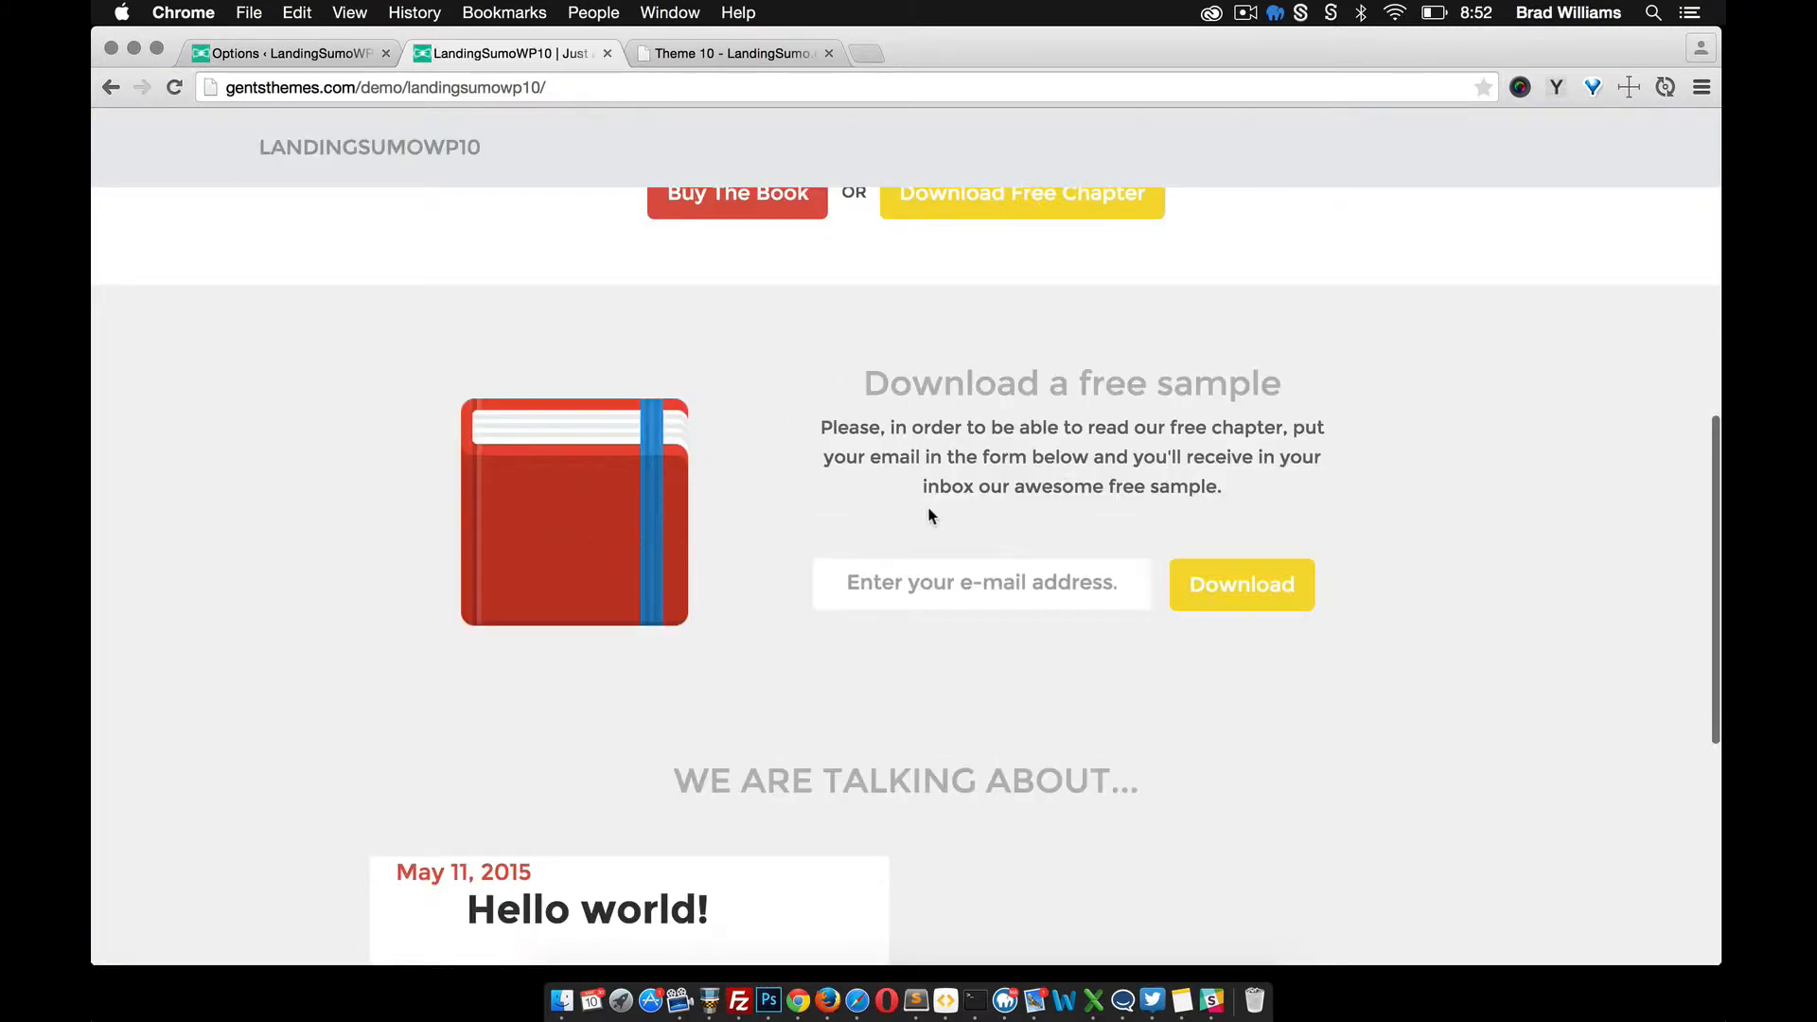
left_click(696, 57)
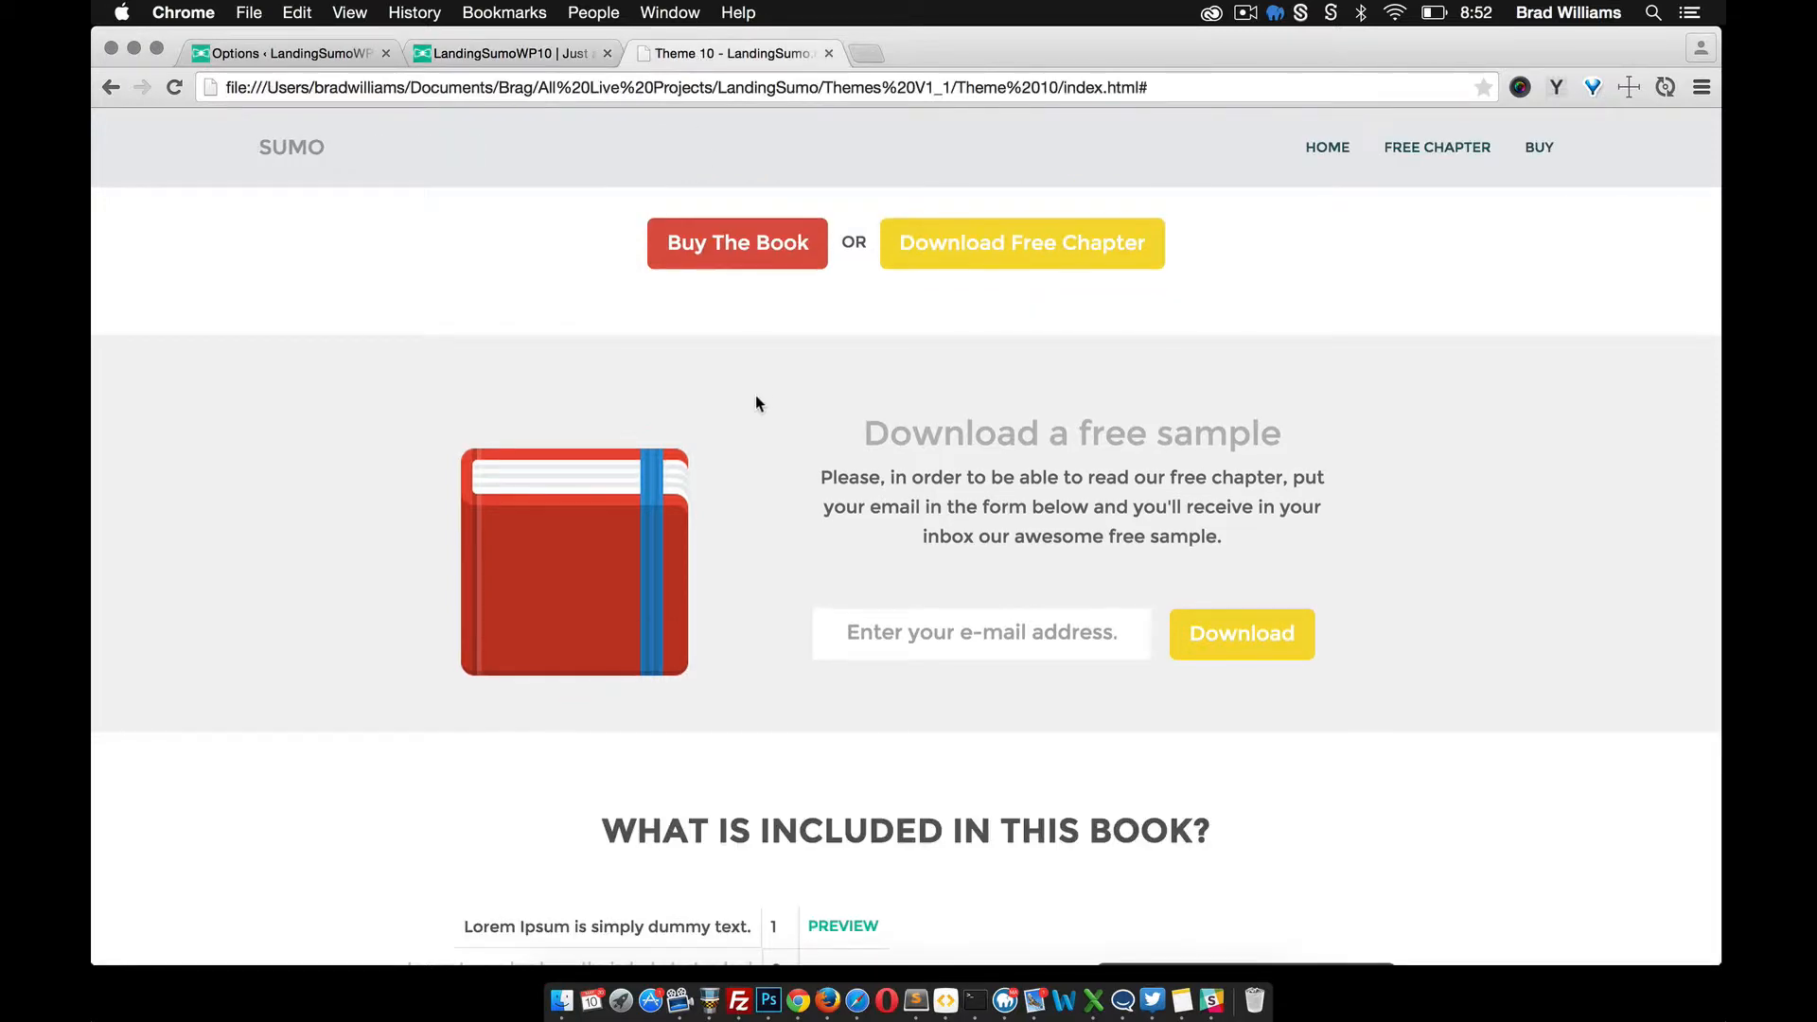
scroll(756, 397, "down", 6)
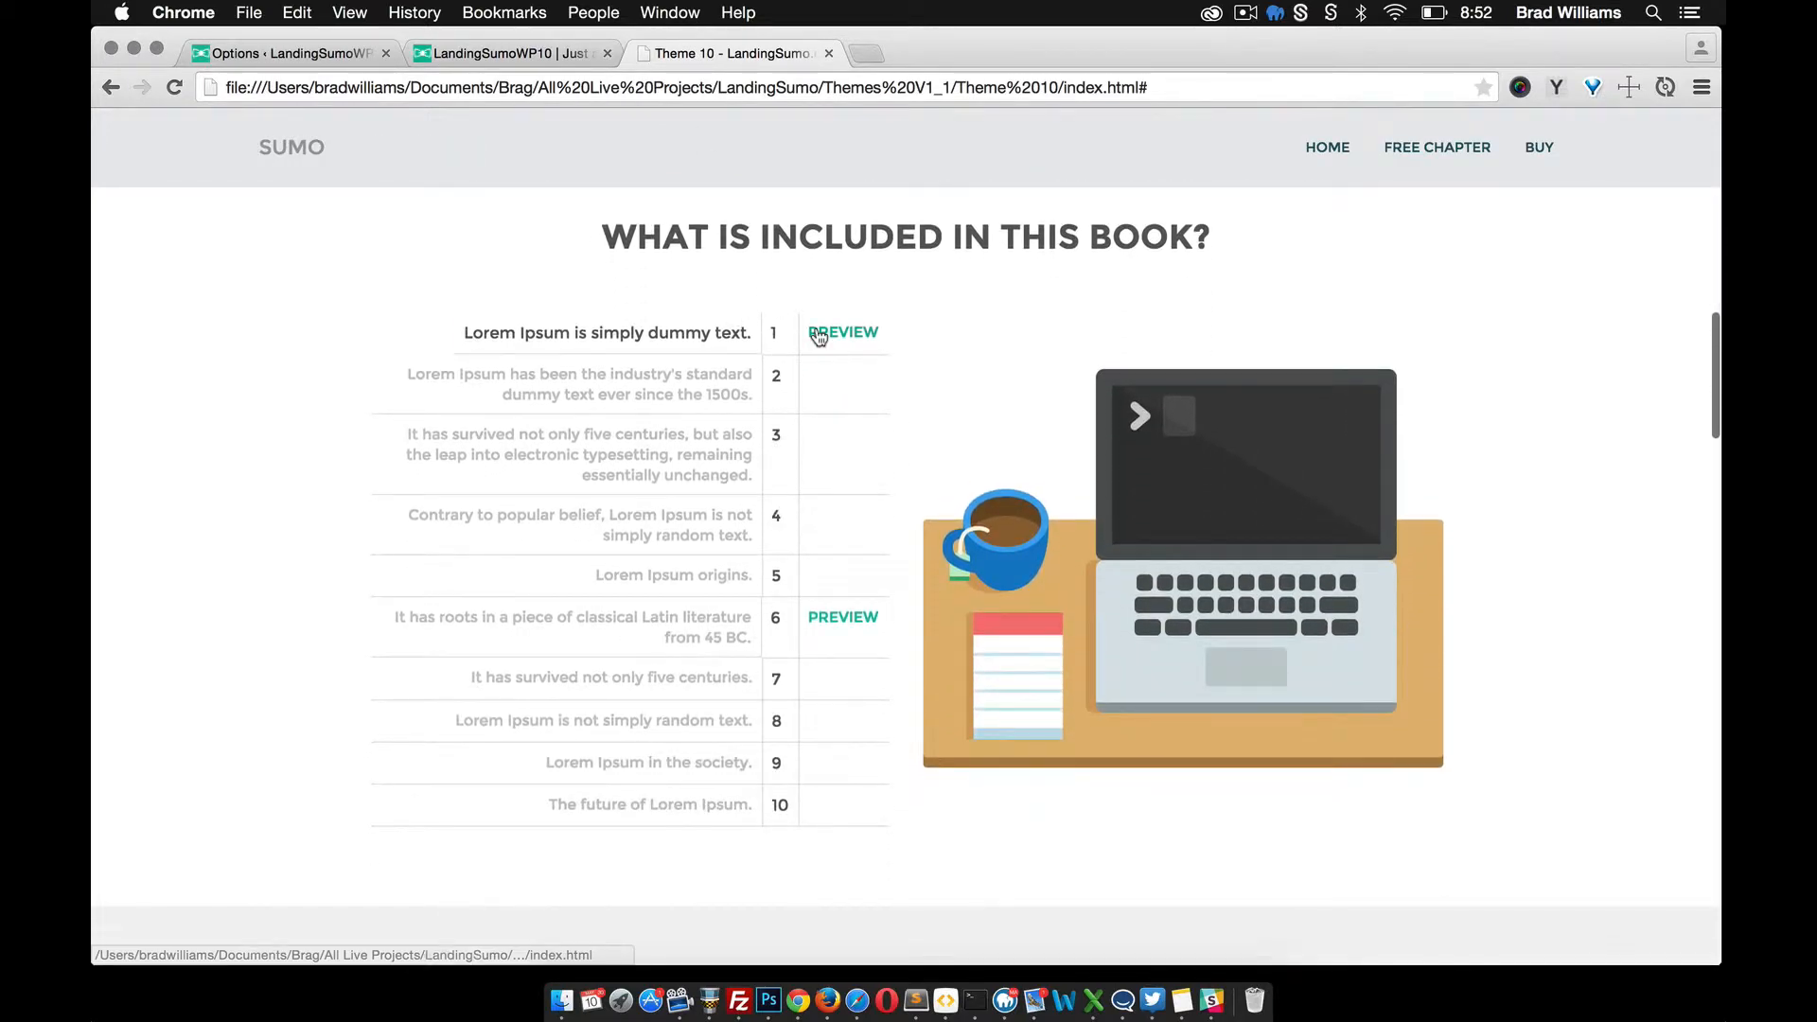
Step: Review the Chapters block in the Layout Manager and the "Chapters" Page setting in the Layout options
left_click(299, 56)
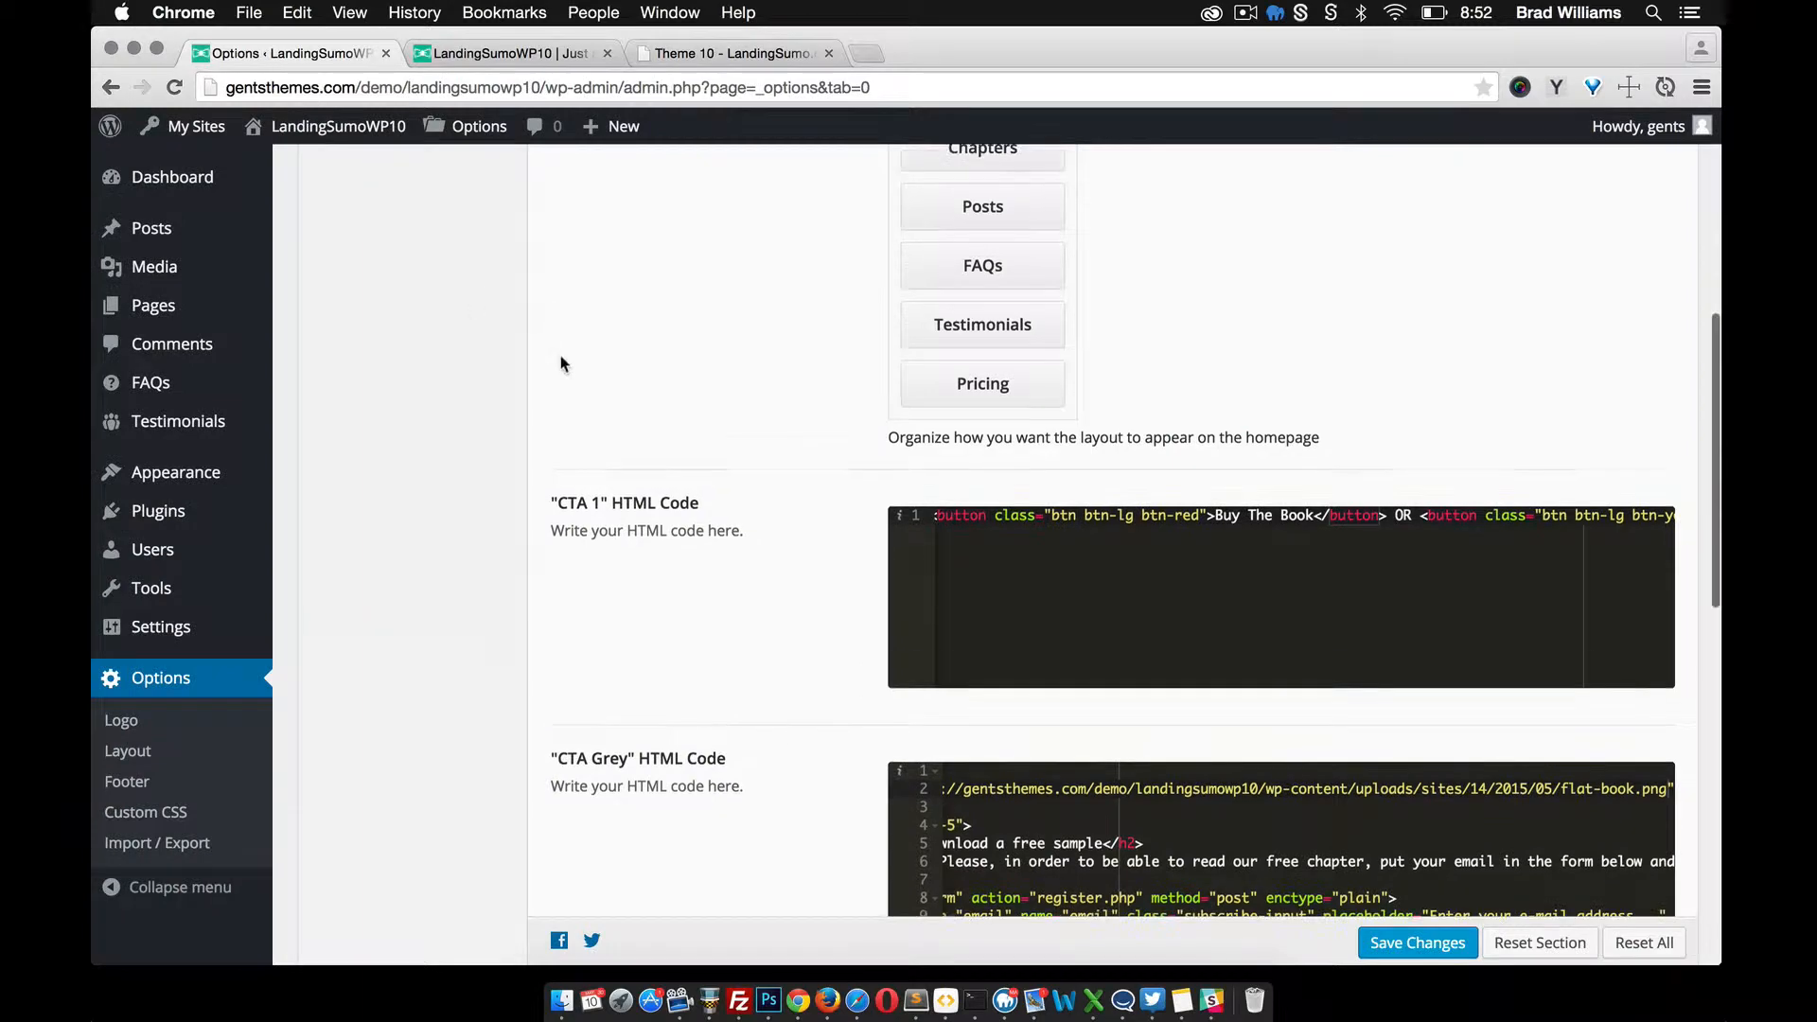
scroll(560, 364, "up", 3)
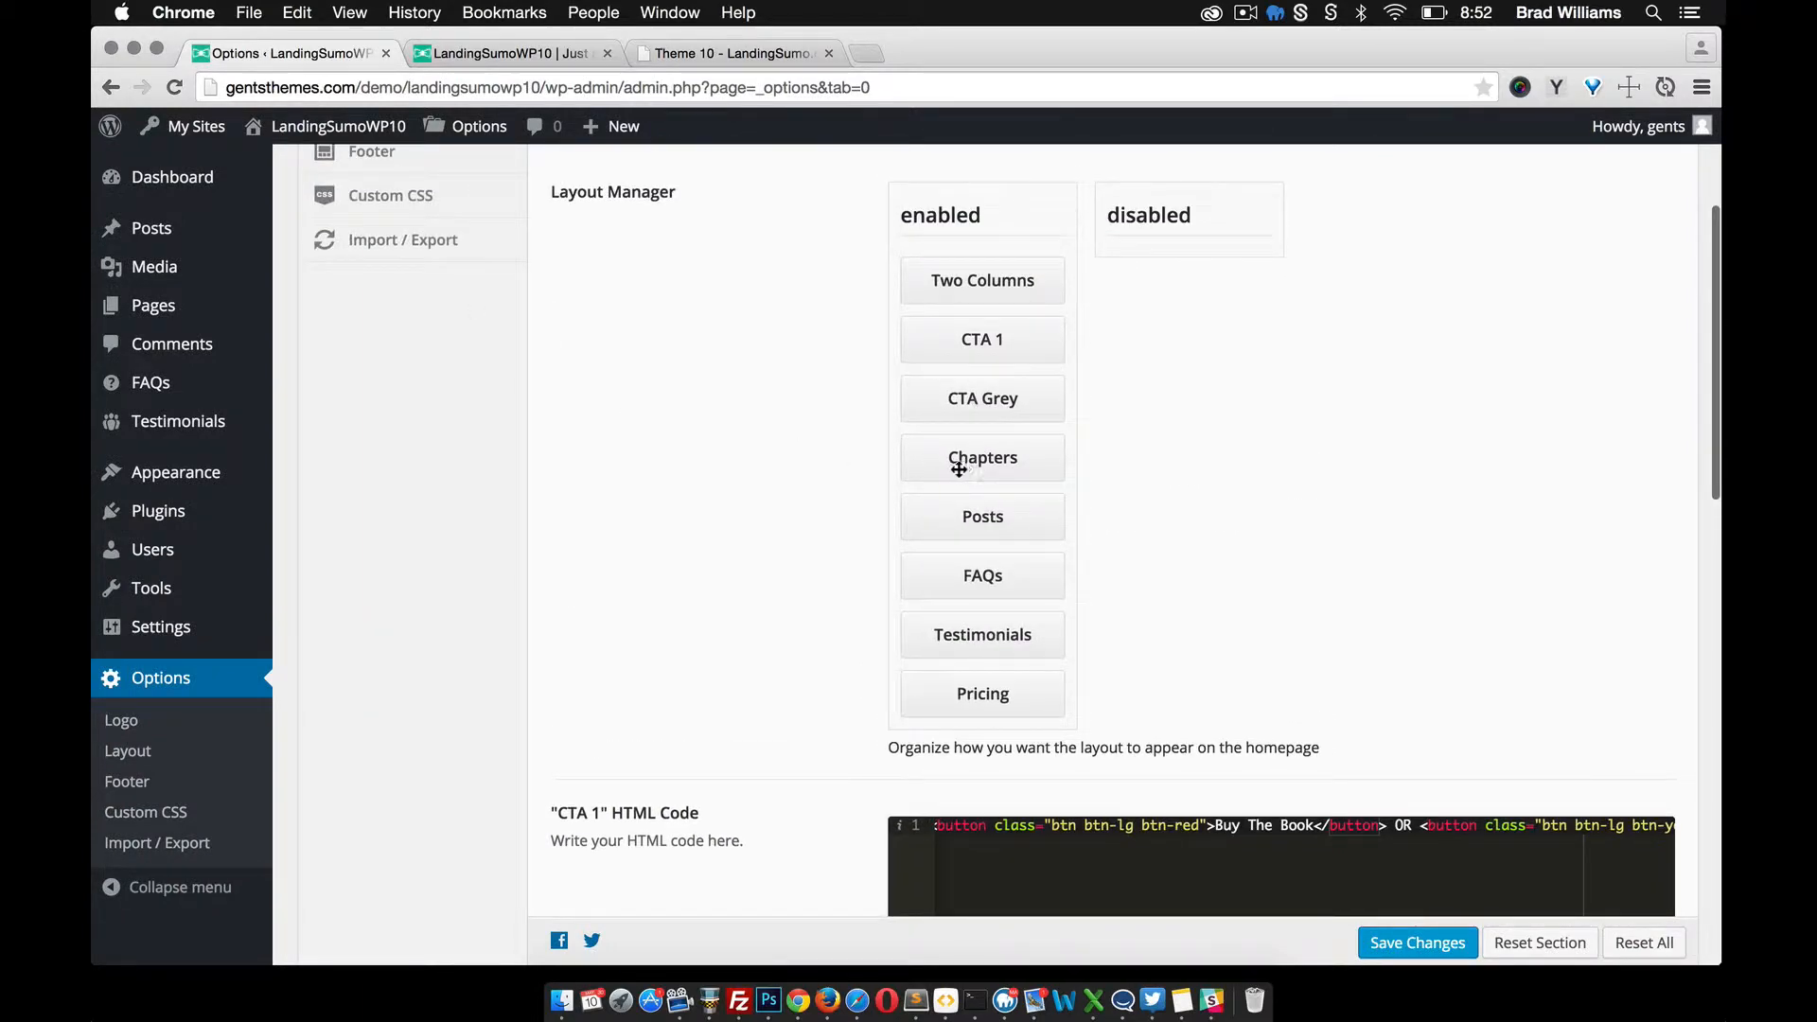
scroll(814, 513, "down", 15)
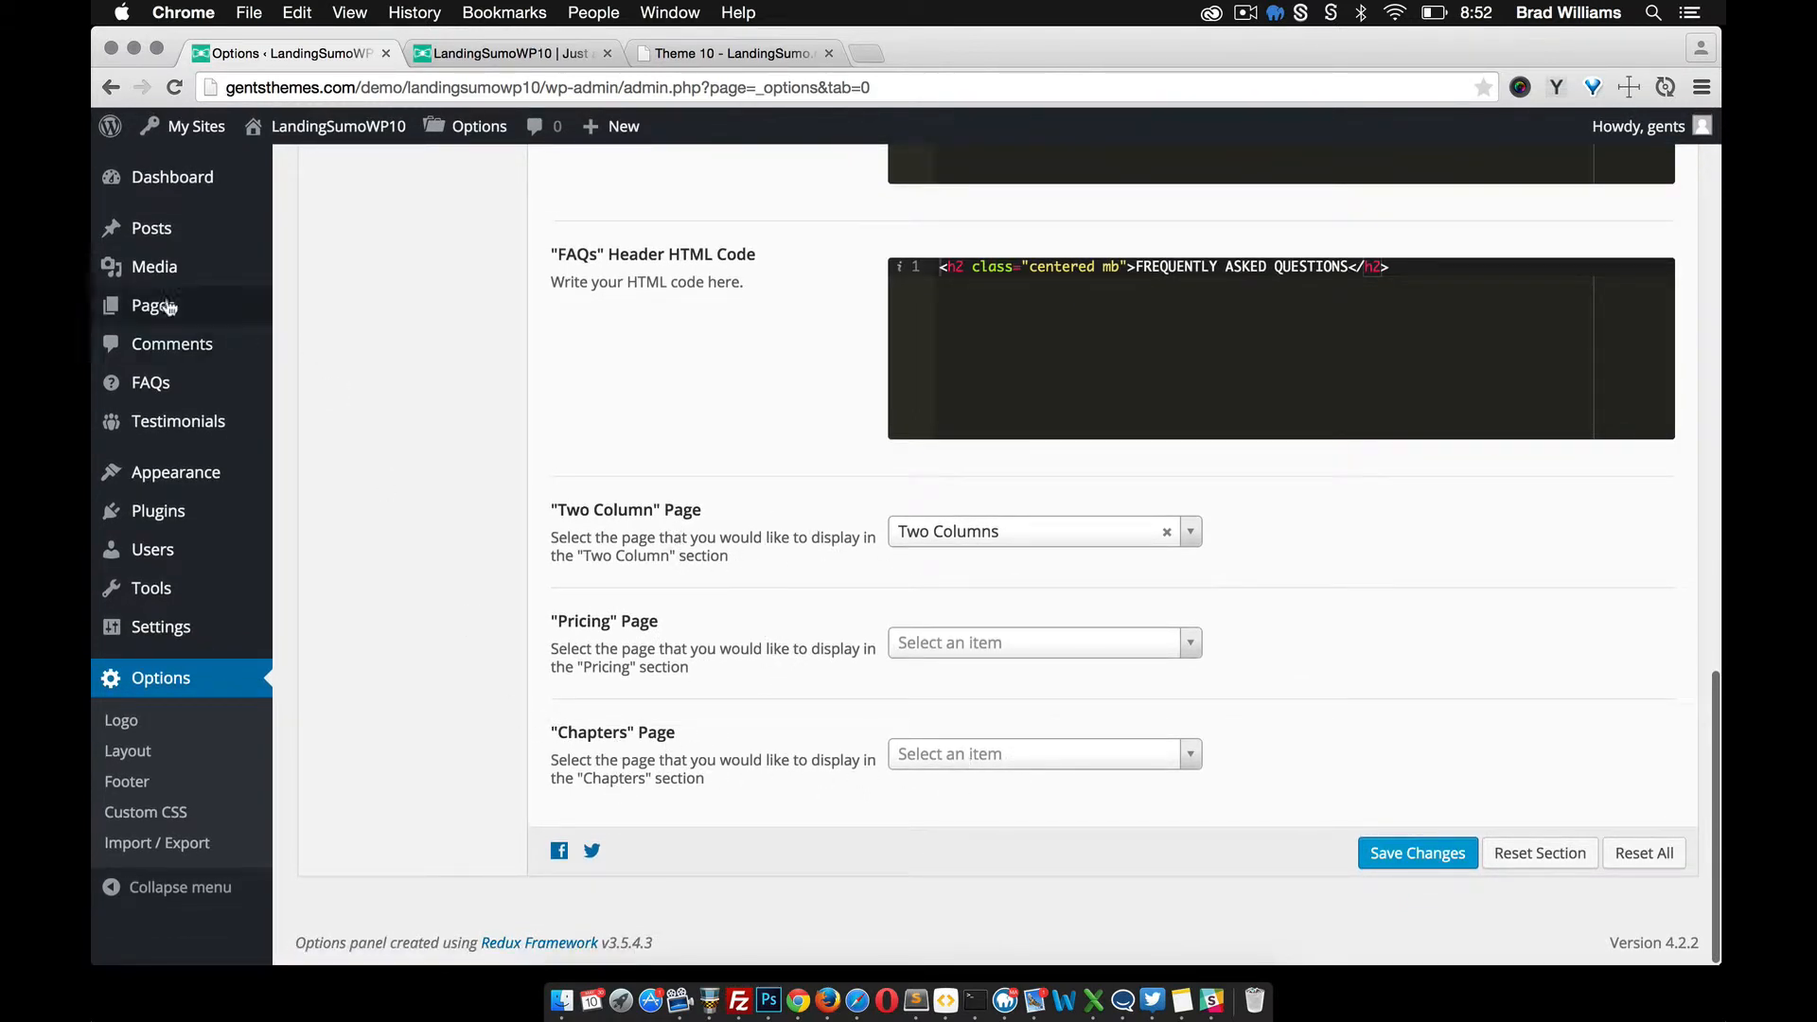
Step: Start a new page titled "Chapters" and check the chapter list in the Theme 10 template
mouse_move(157, 304)
left_click(331, 343)
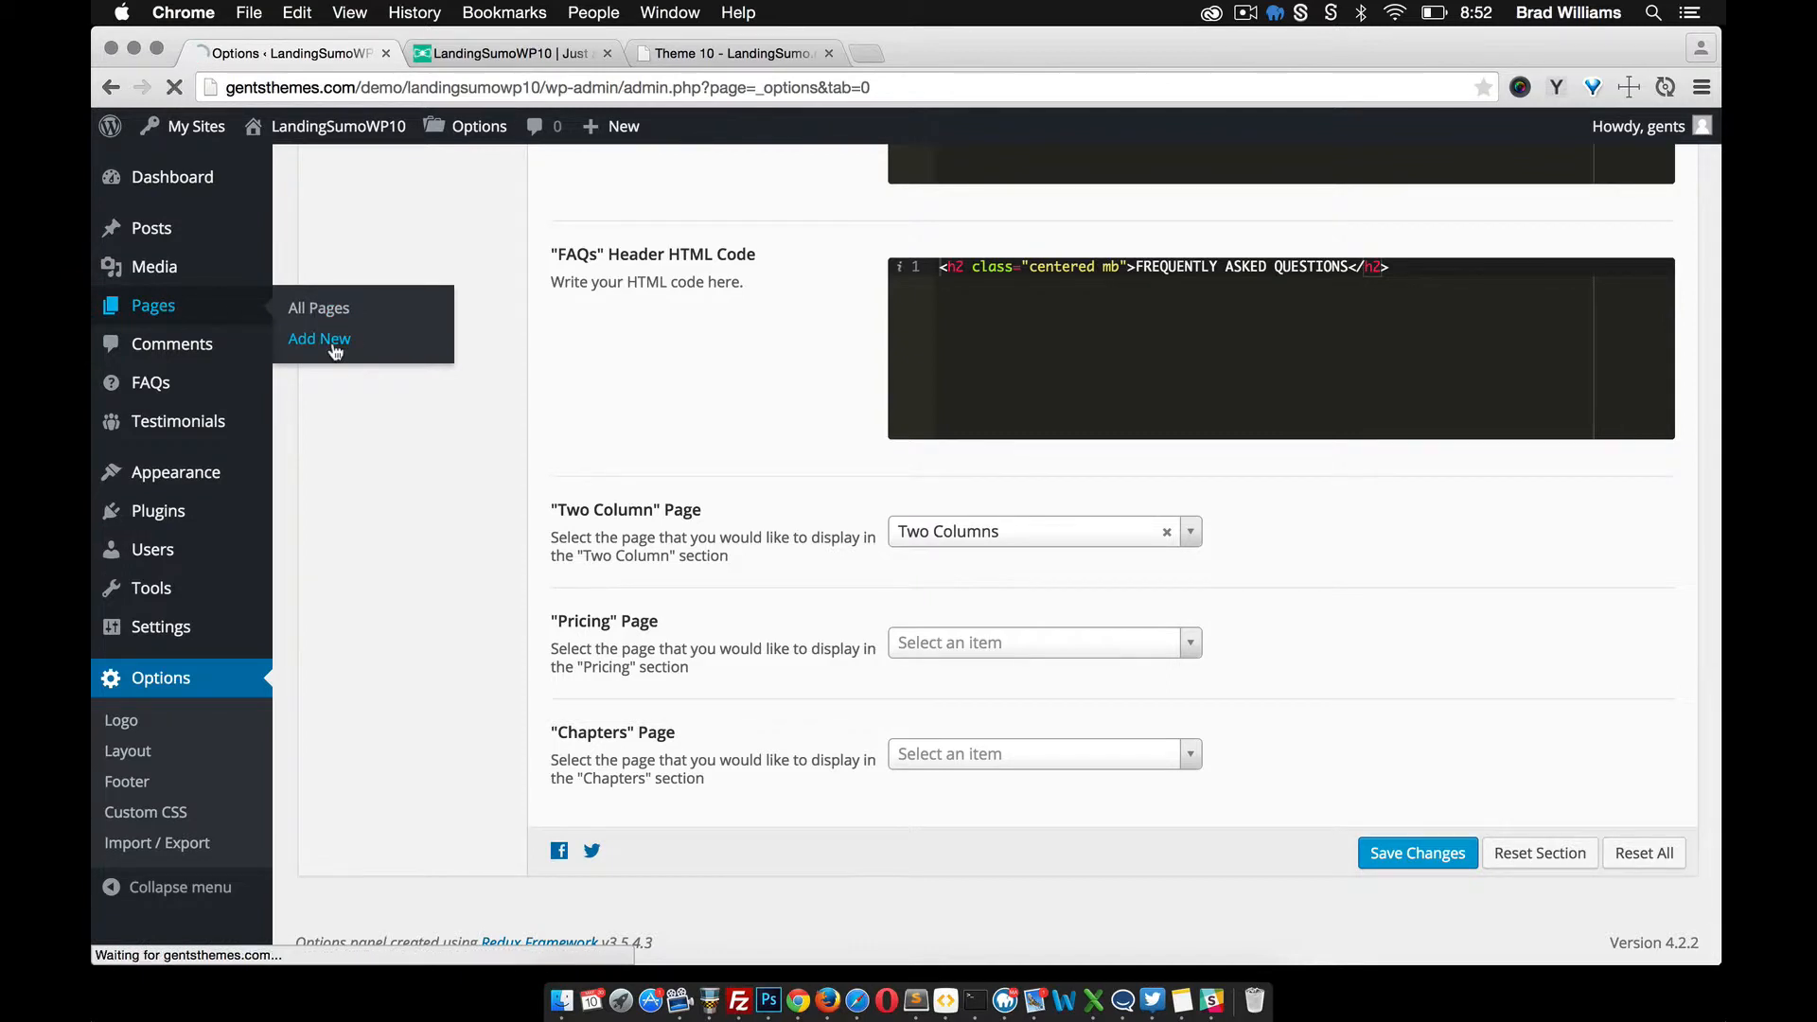
type("Chapters")
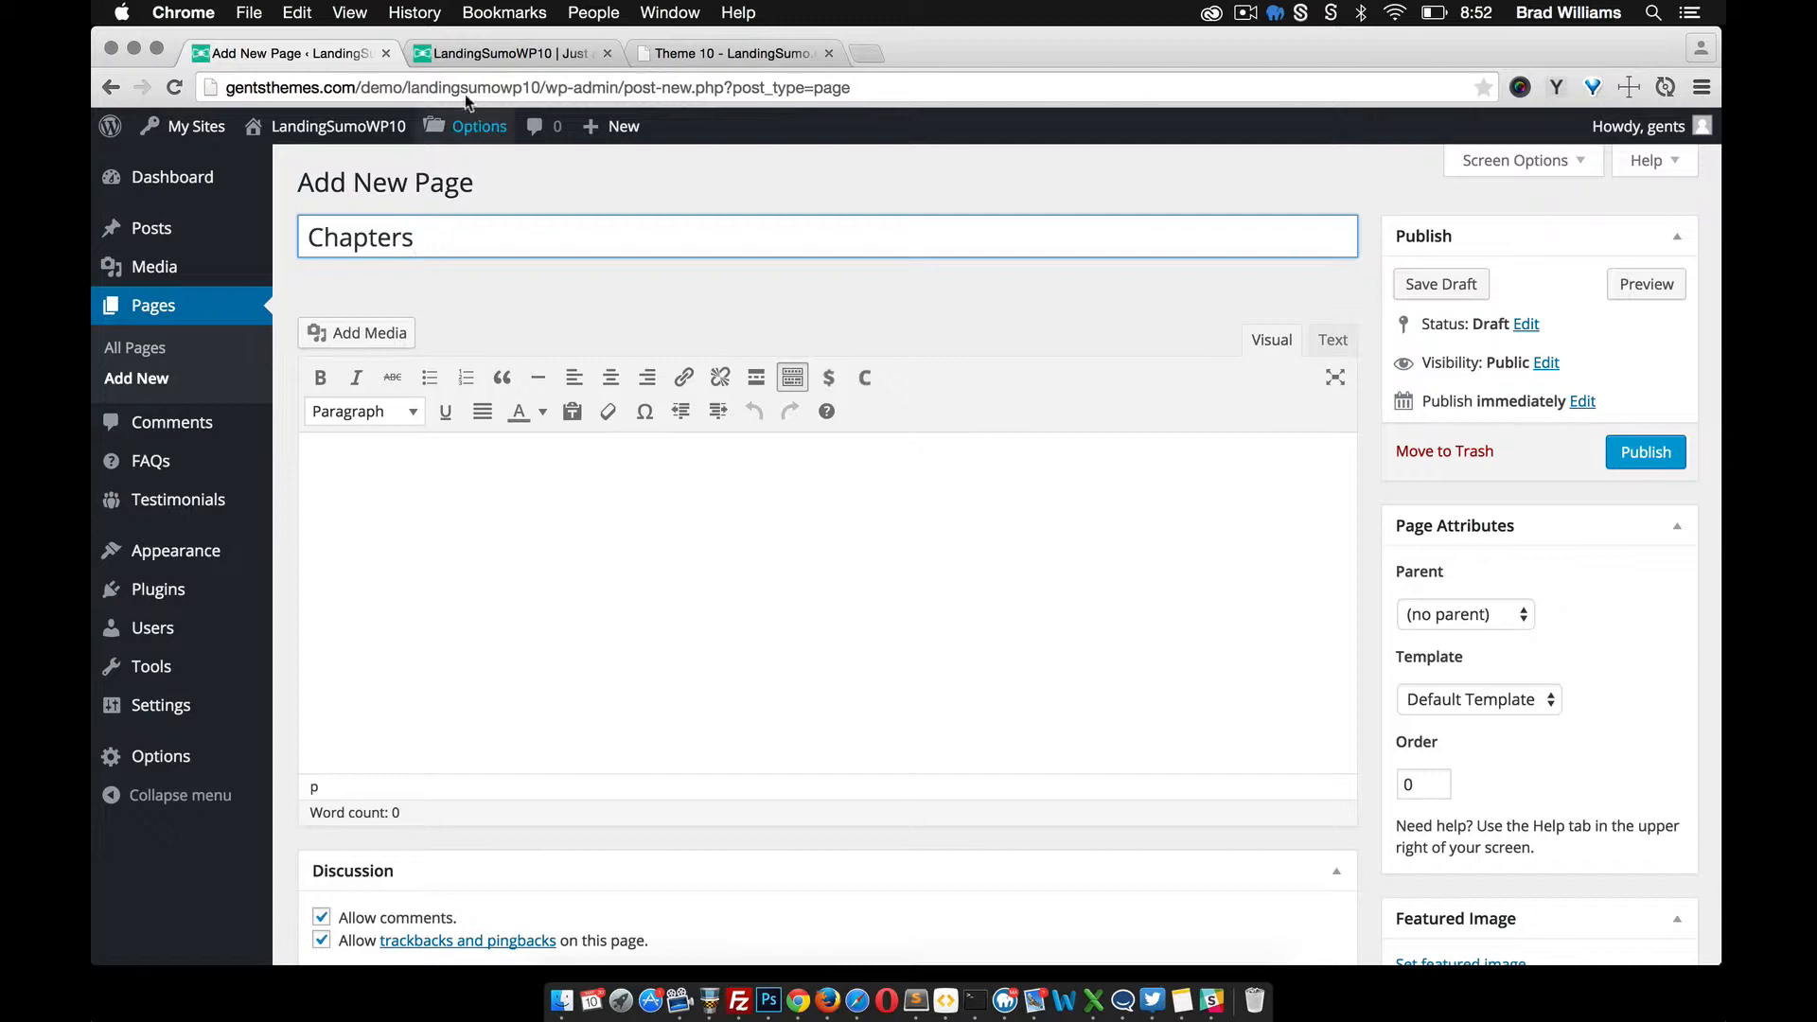
left_click(710, 56)
scroll(823, 306, "down", 3)
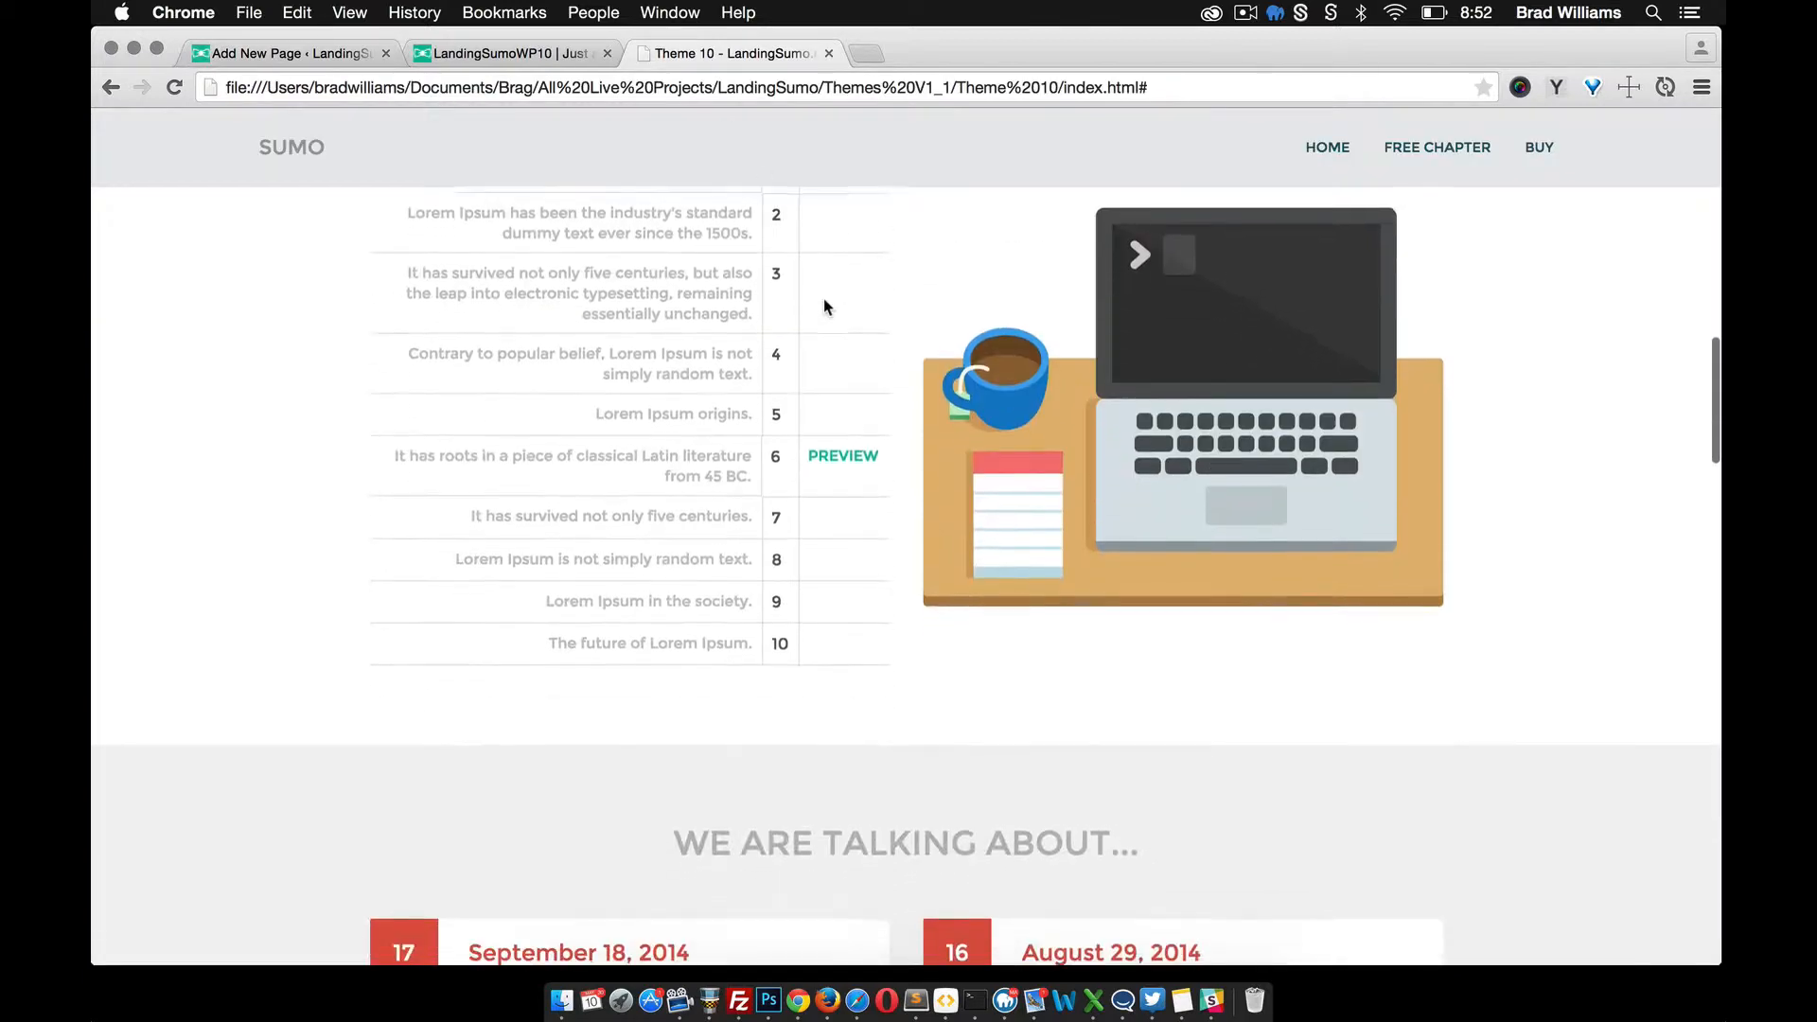
scroll(824, 306, "up", 2)
left_click(326, 55)
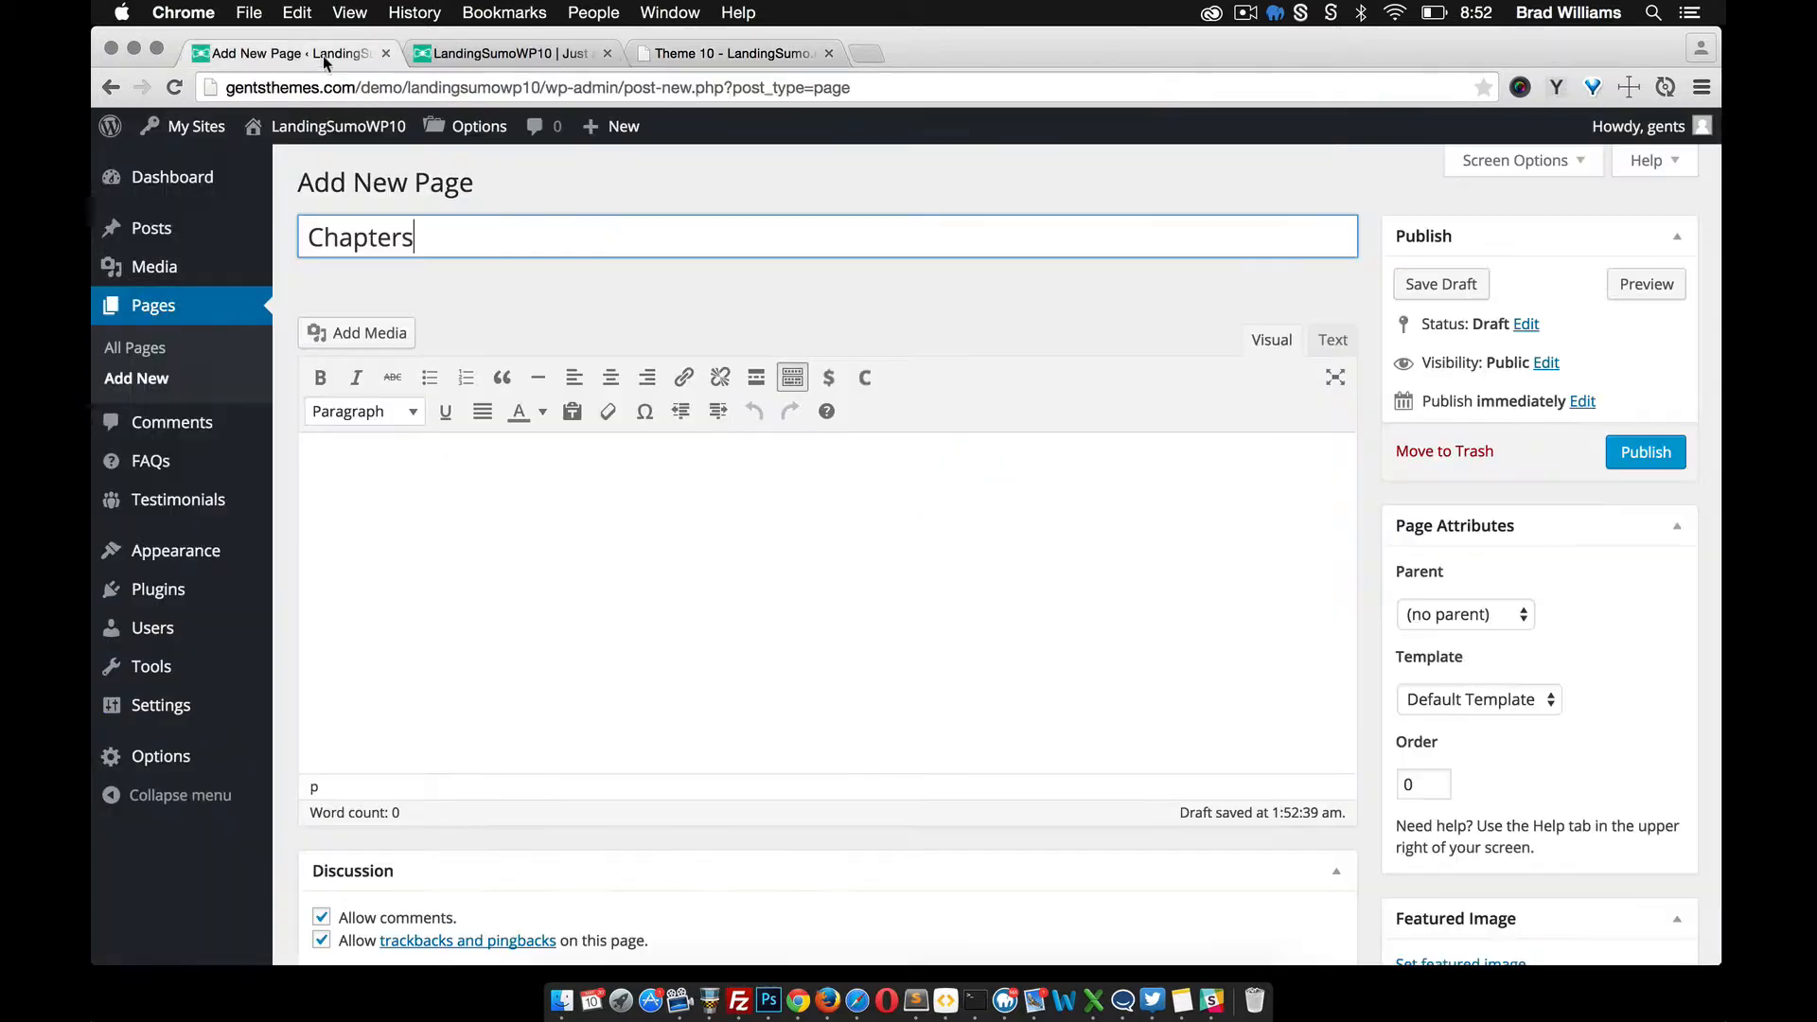
Step: Set desk.png from the Media Library as the Chapters page's featured image
scroll(1442, 770, "down", 1)
scroll(1442, 770, "down", 3)
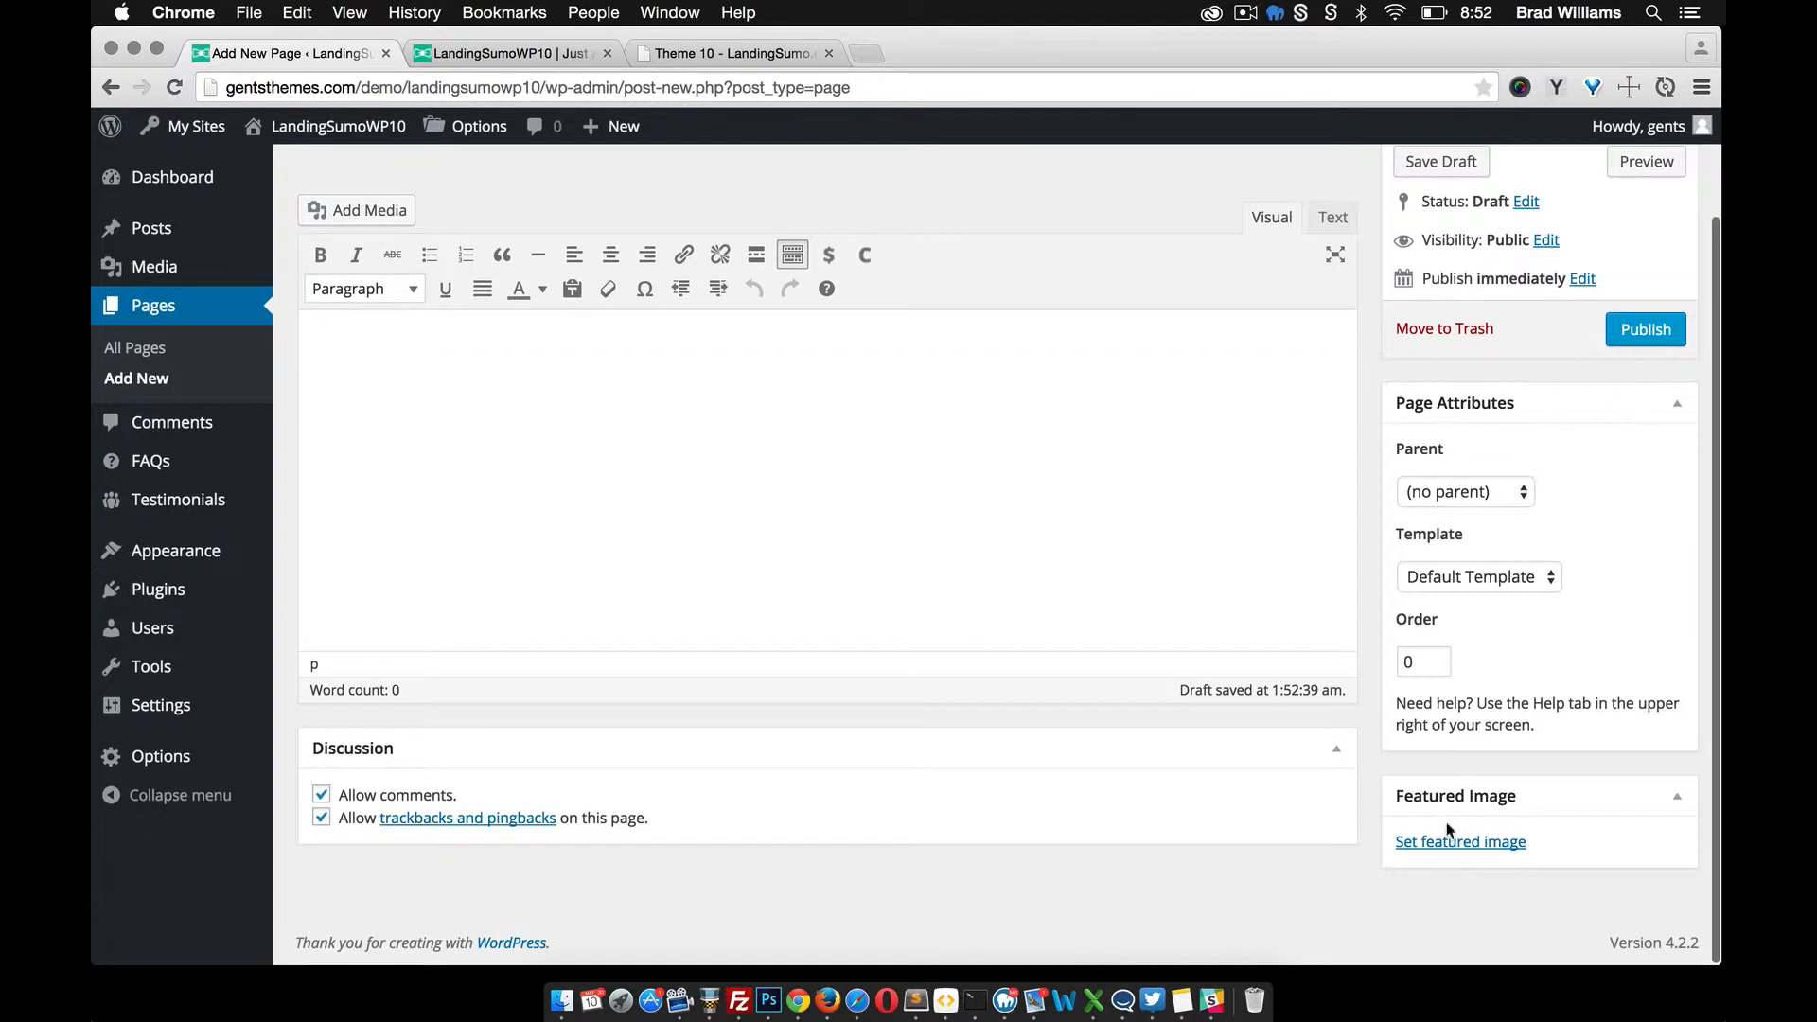
left_click(1458, 840)
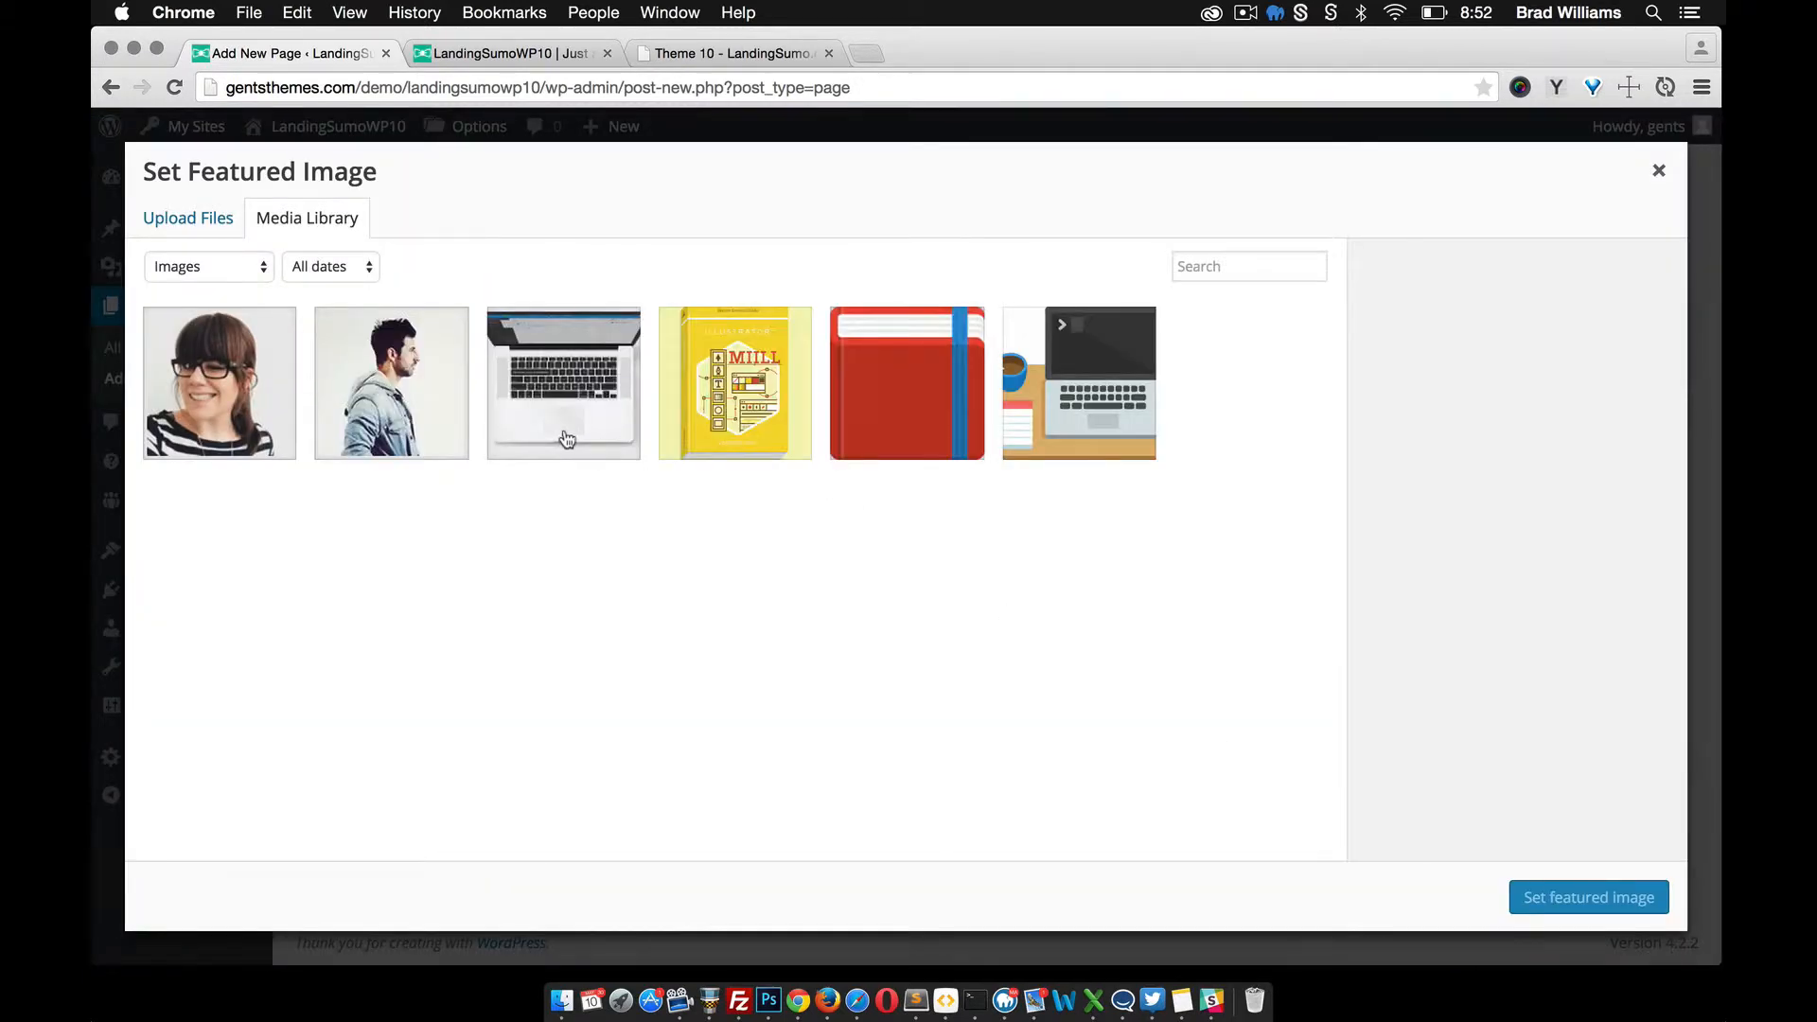
left_click(1110, 393)
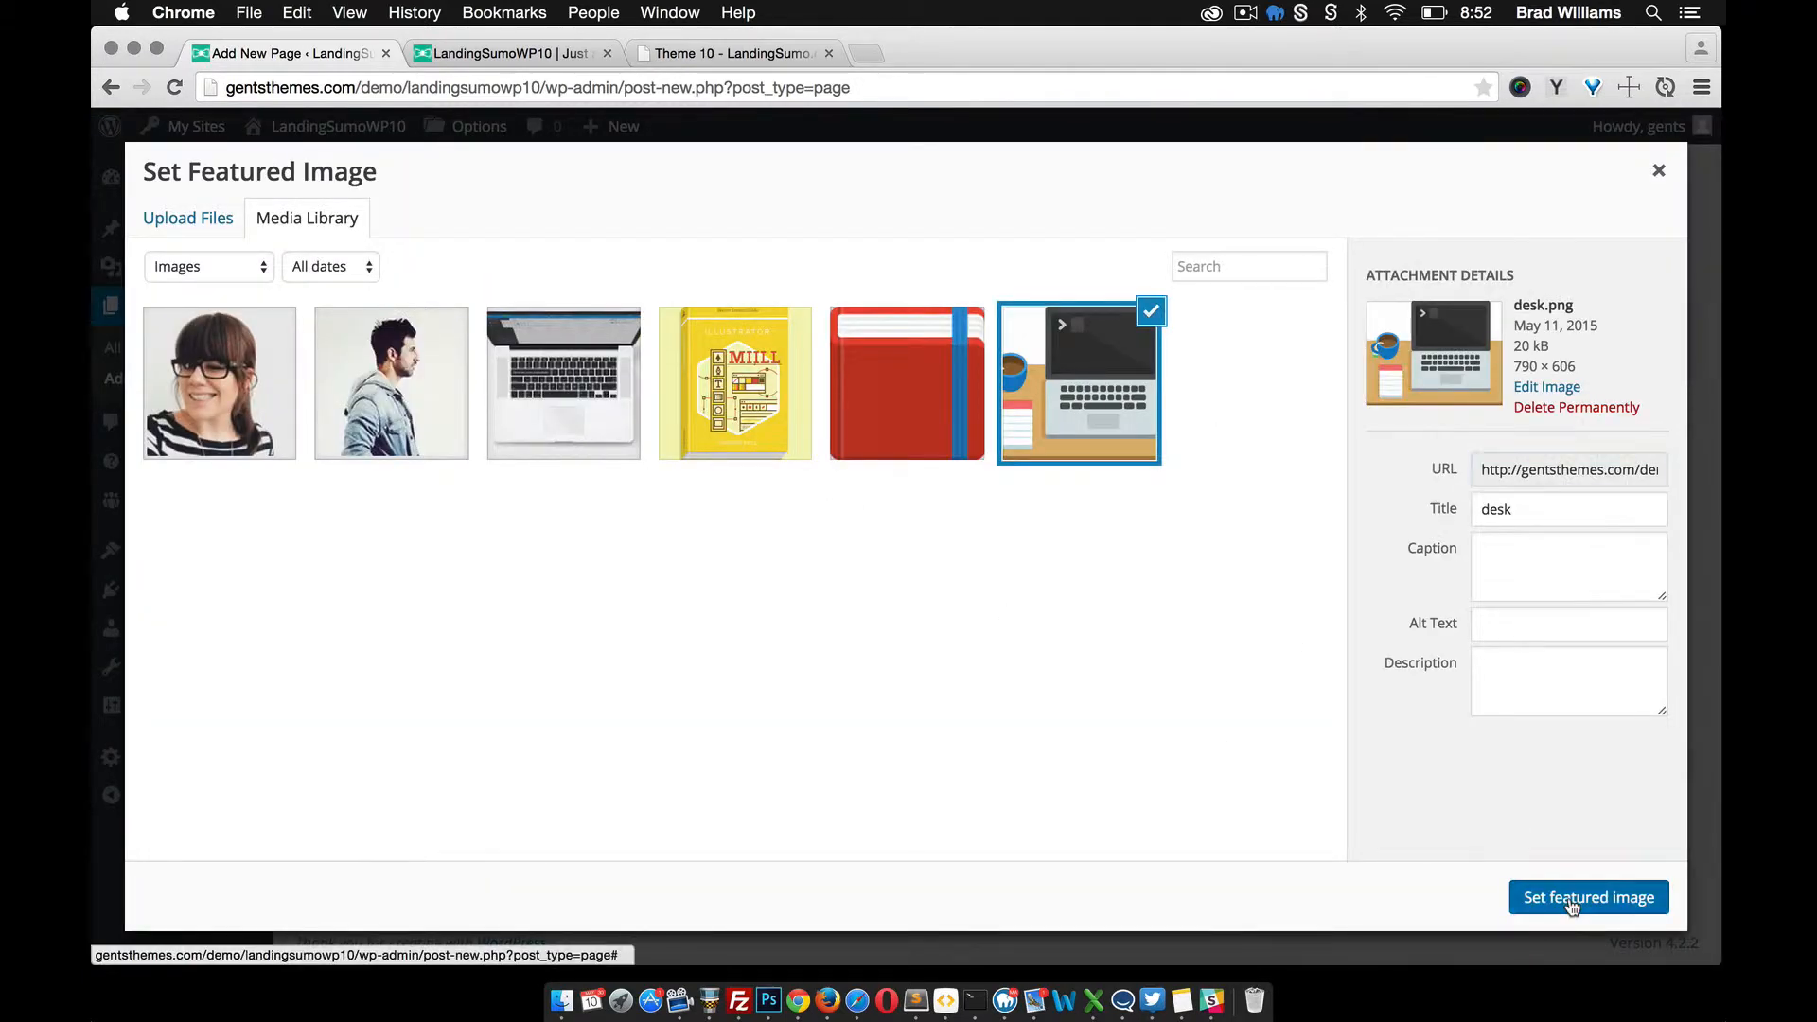
left_click(1587, 896)
scroll(1037, 625, "up", 2)
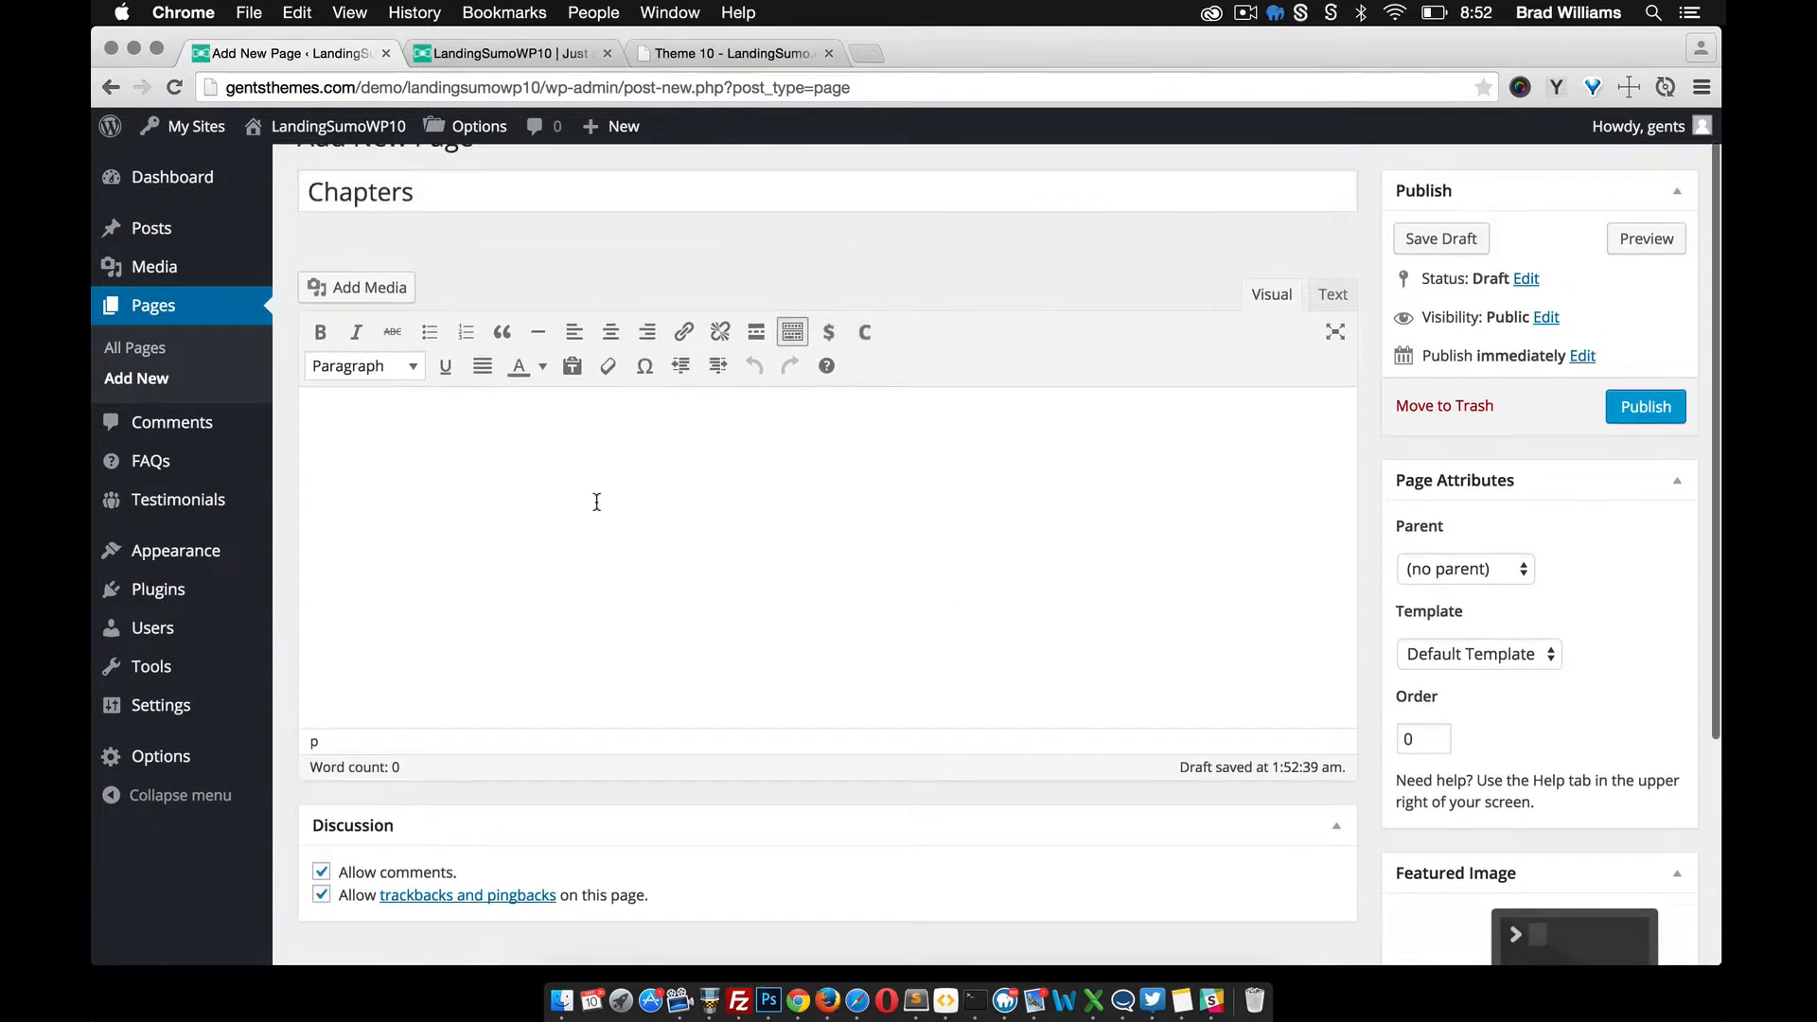
Step: Insert the sample three-chapter sumo_chapter_table shortcode into the page body, publish the page and reload the live homepage
left_click(597, 503)
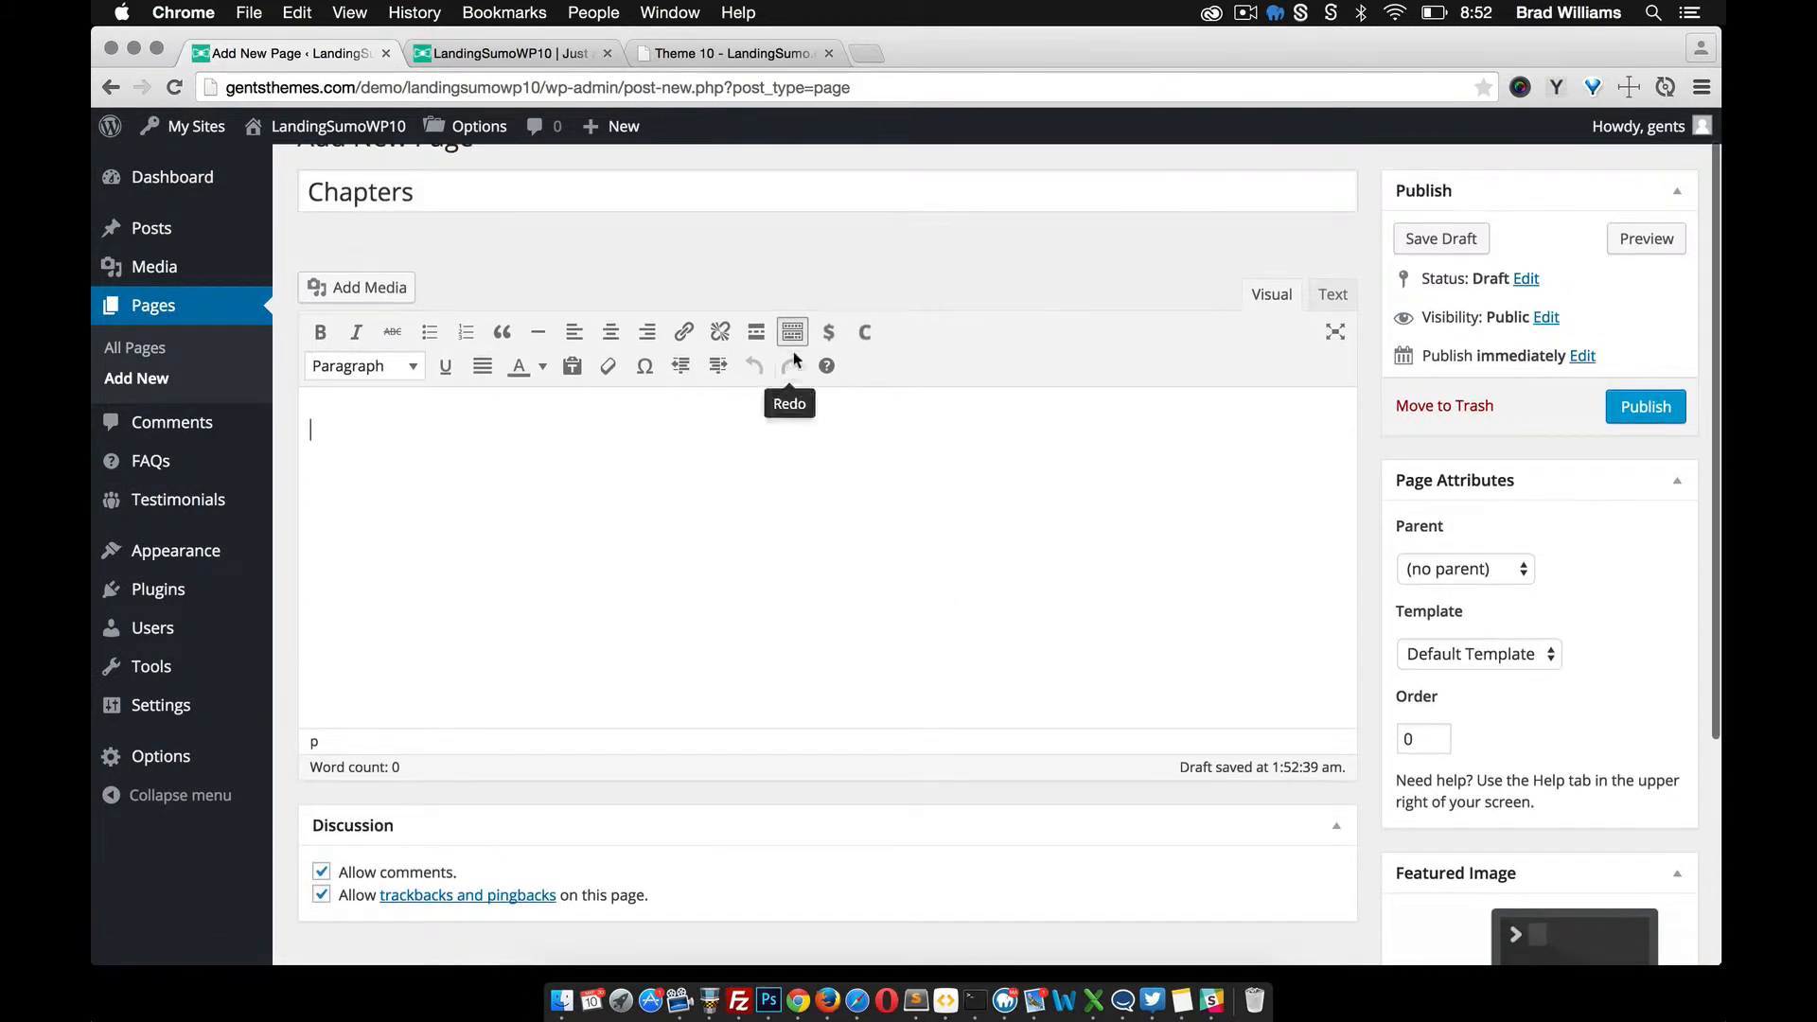
left_click(866, 333)
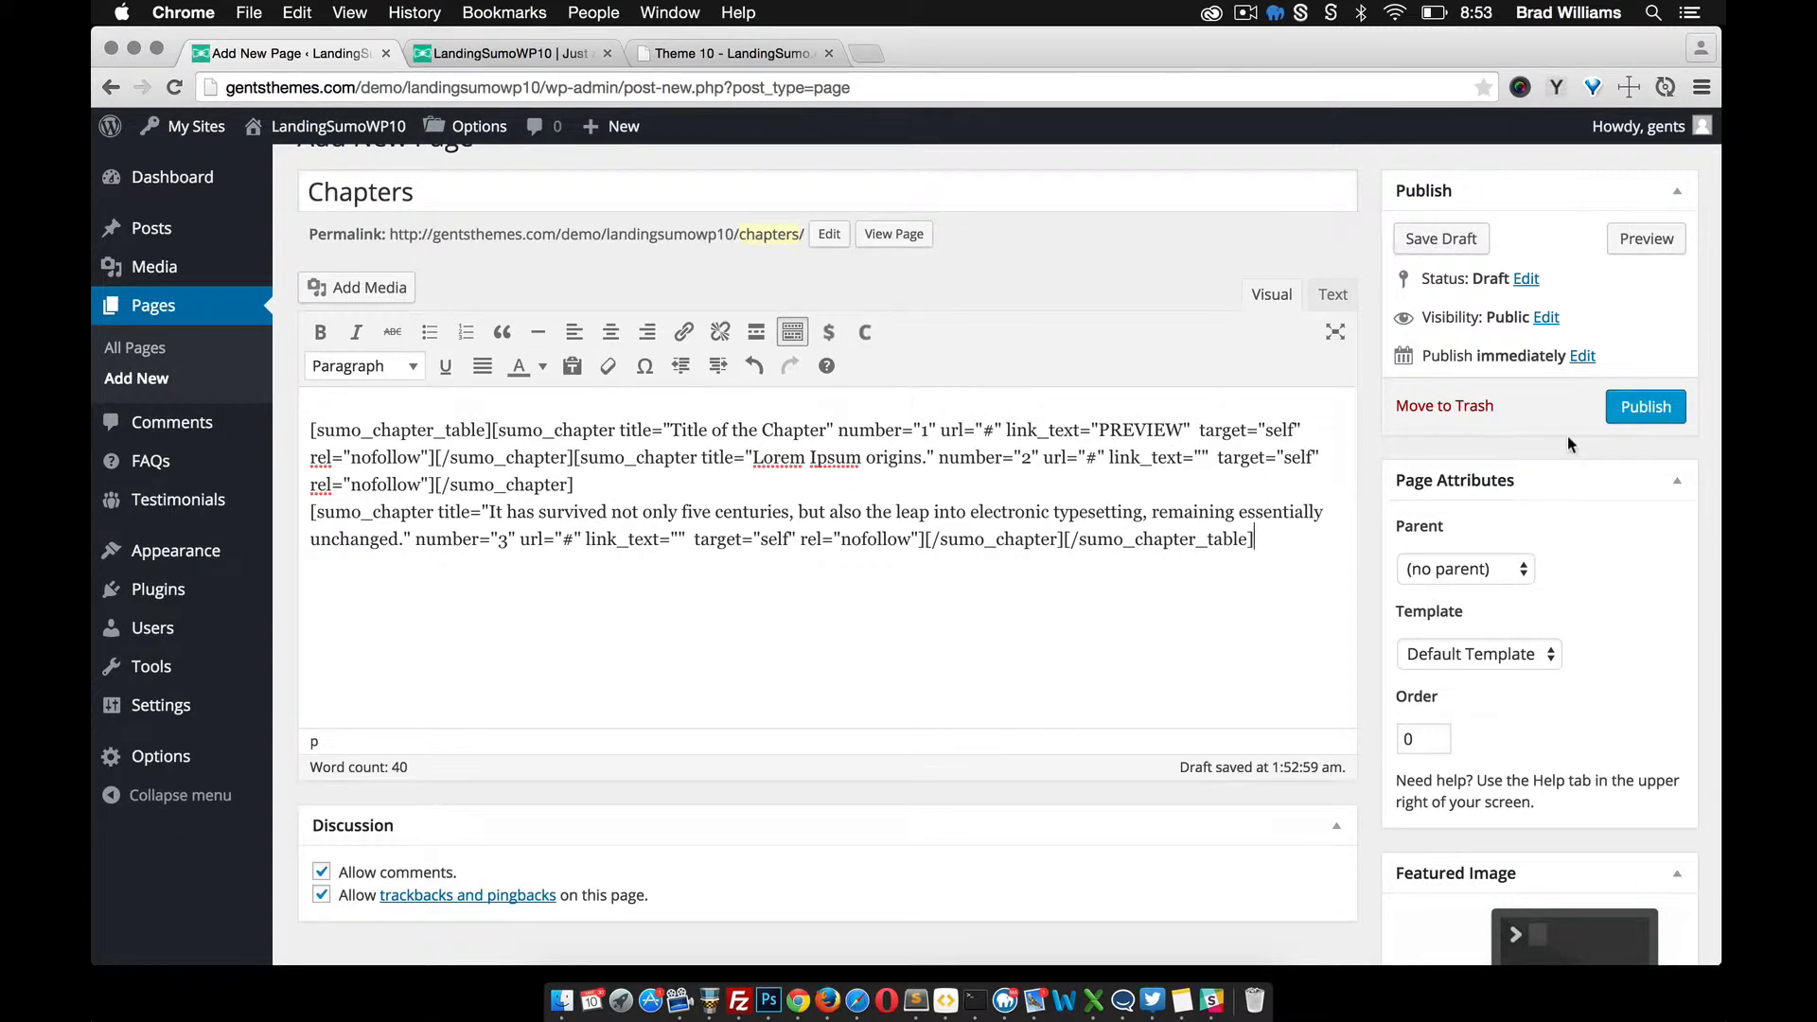
left_click(1637, 411)
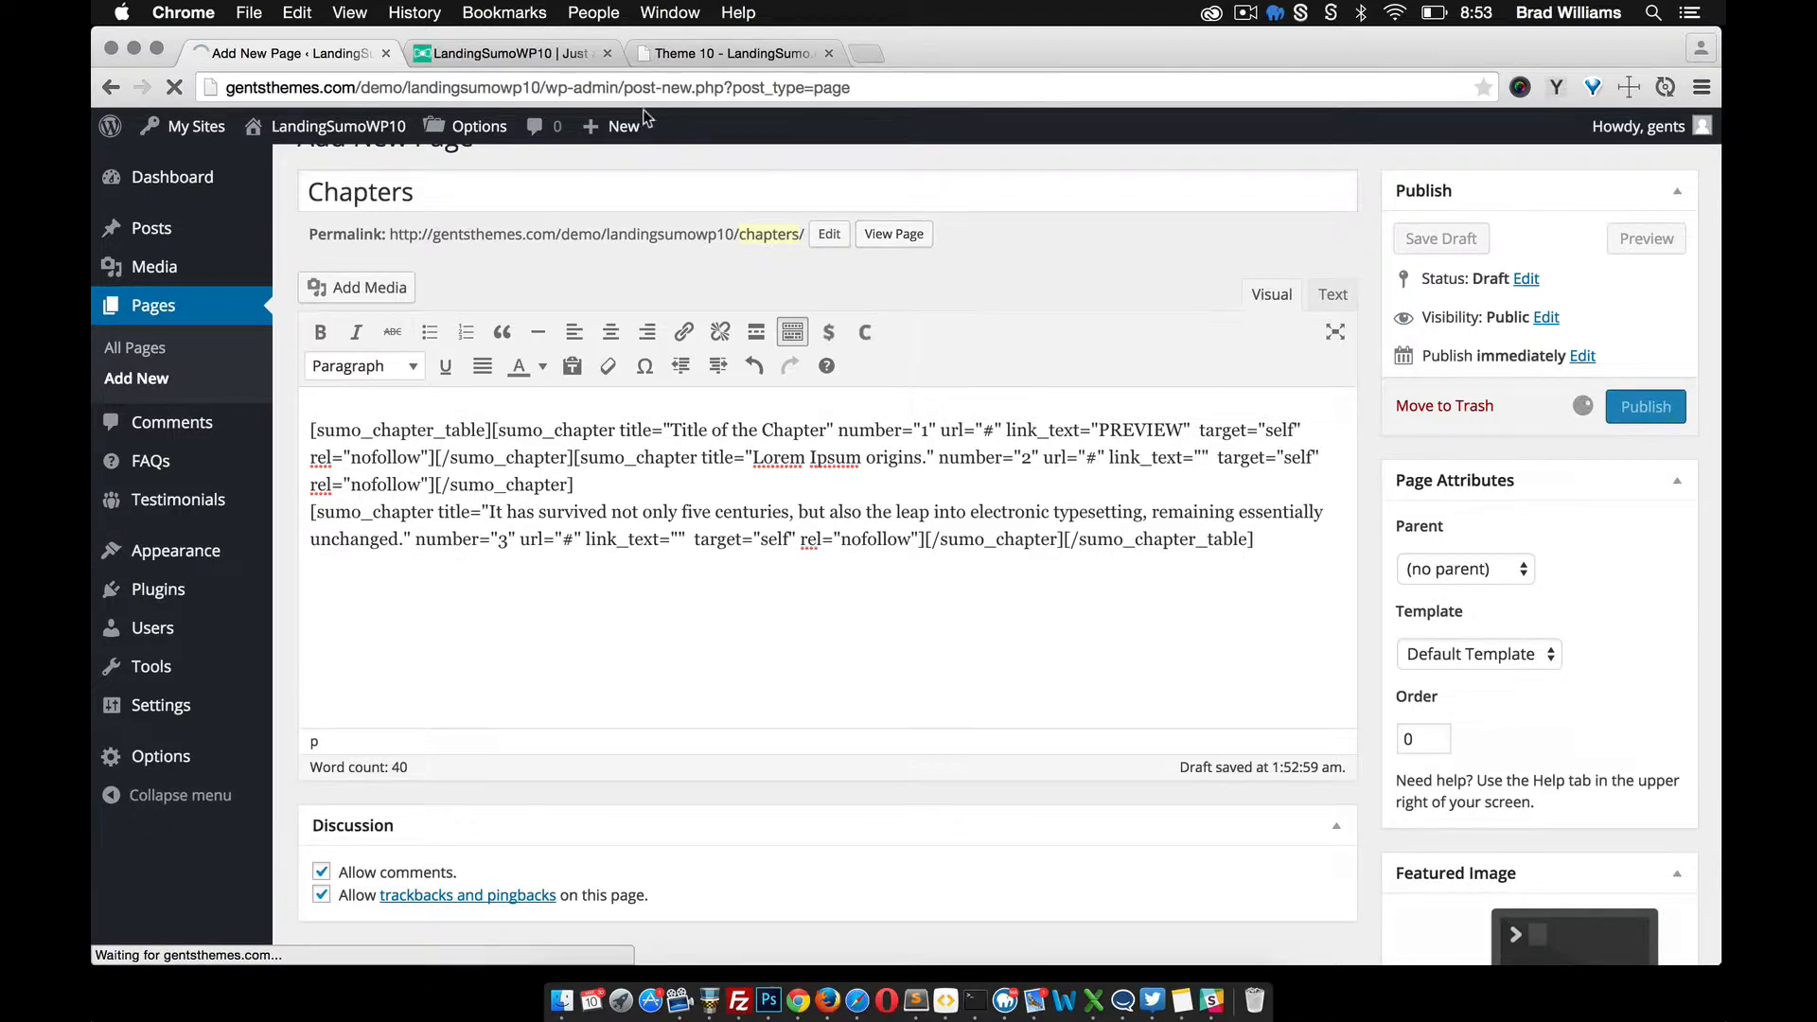
left_click(526, 54)
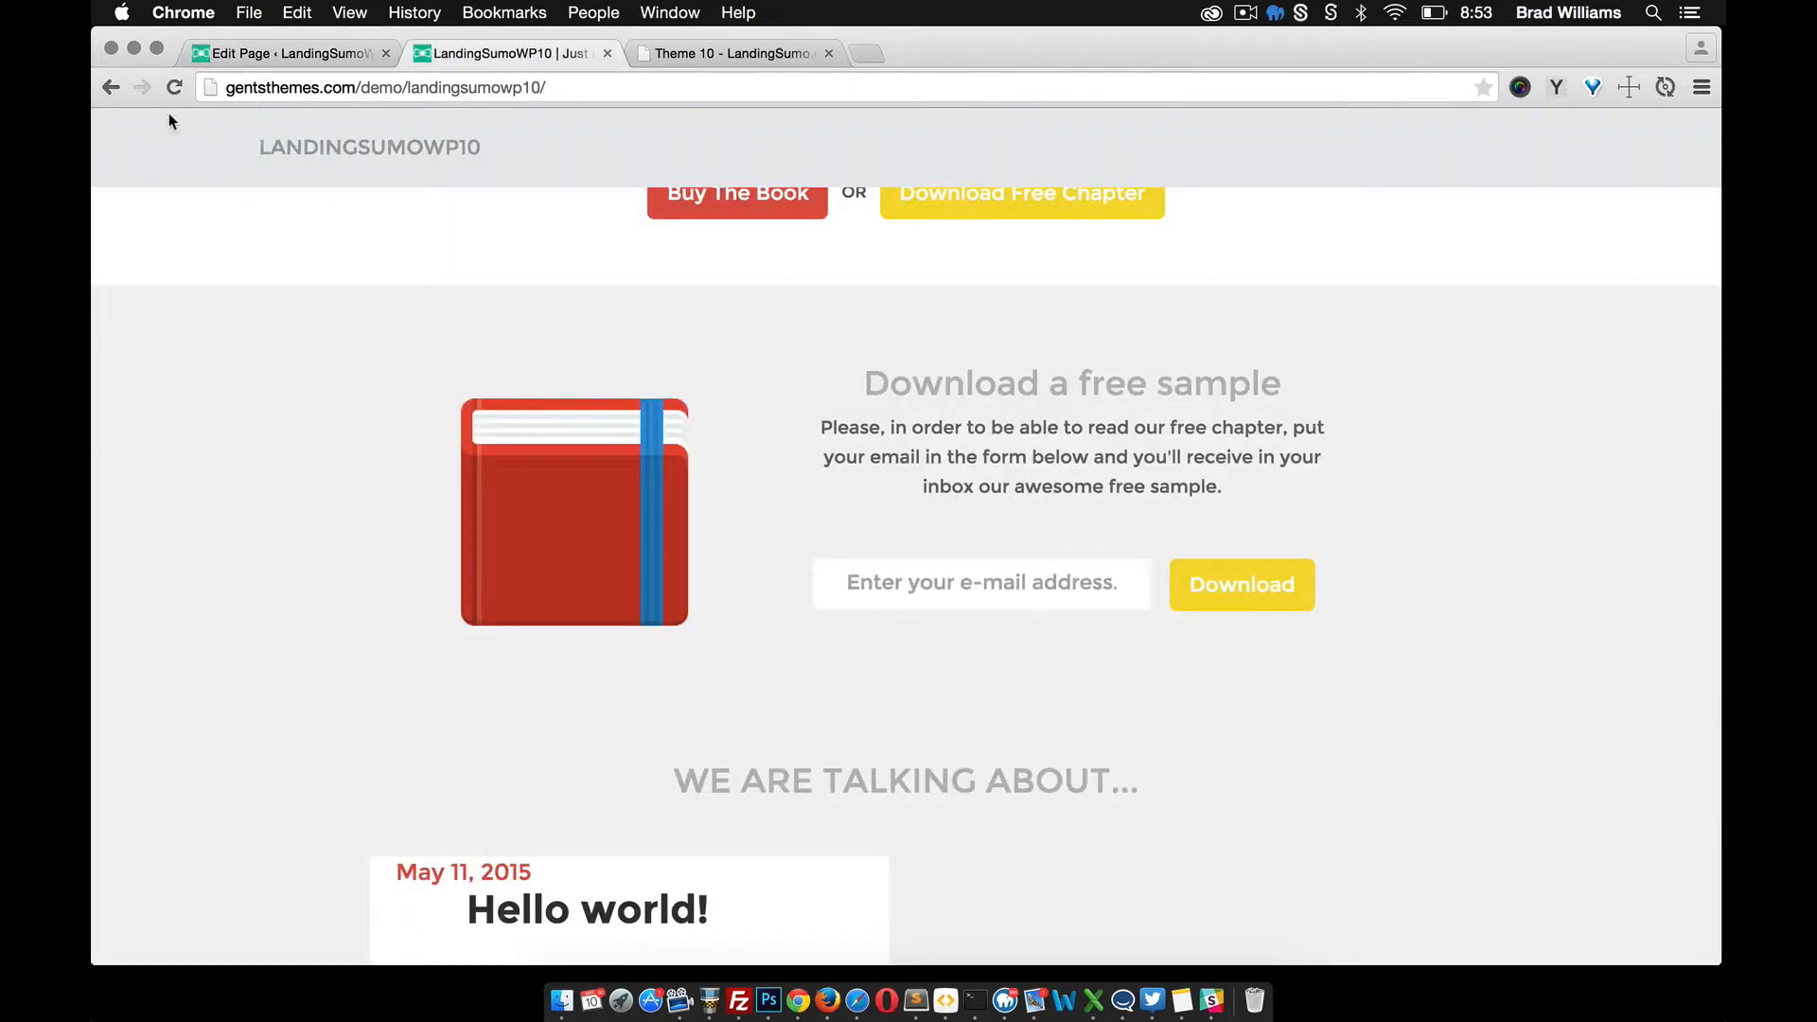
left_click(174, 87)
Step: Assign the Chapters page to the "Chapters" Page setting in the Layout options and save the changes
left_click(294, 53)
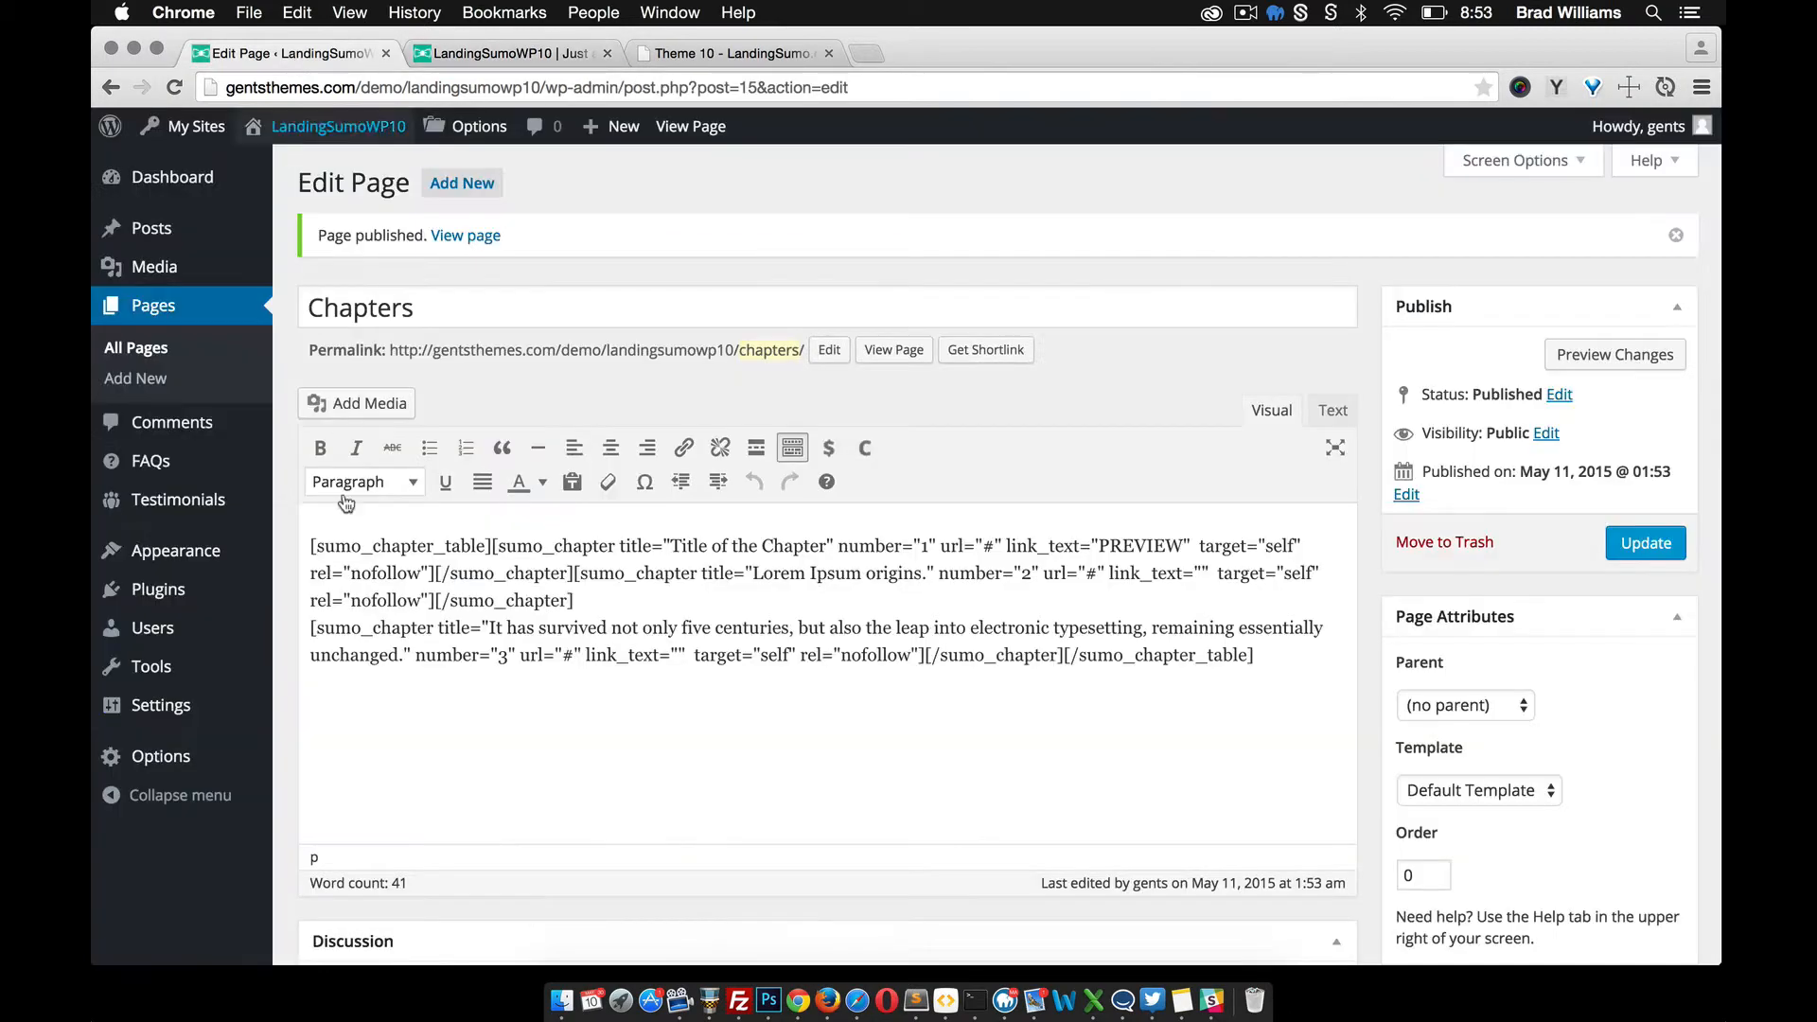
mouse_move(161, 756)
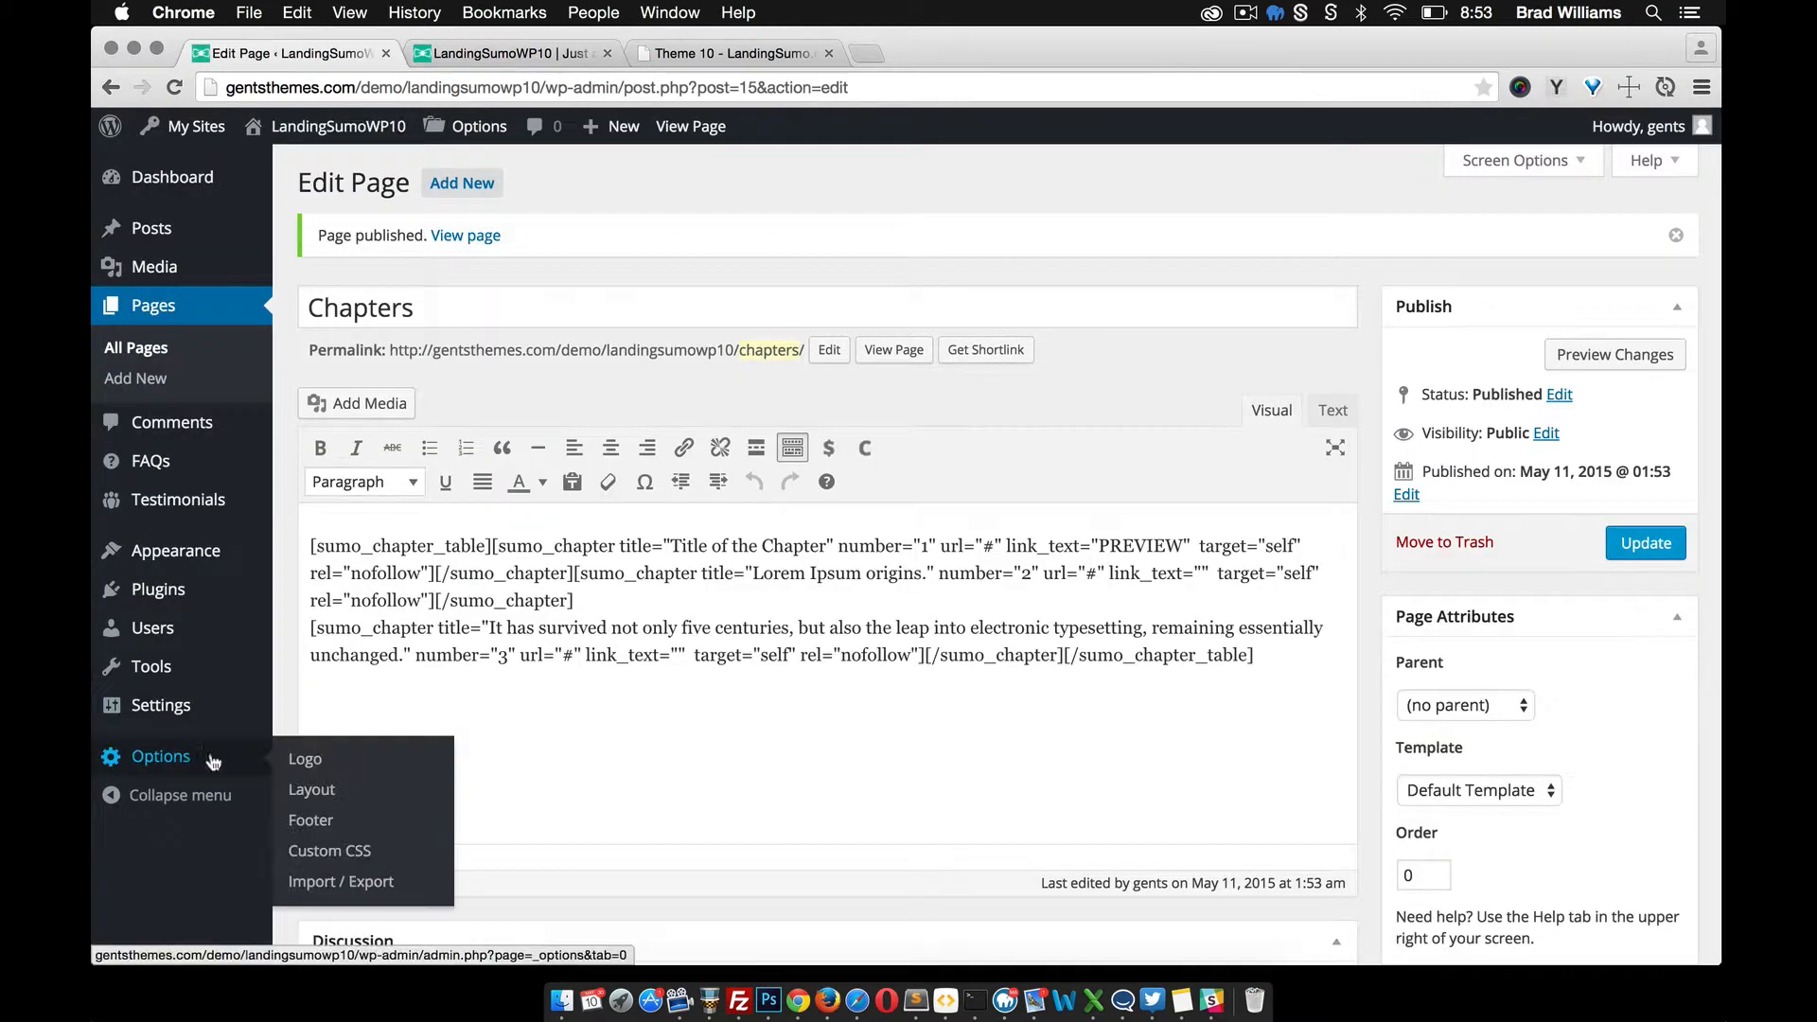
left_click(313, 790)
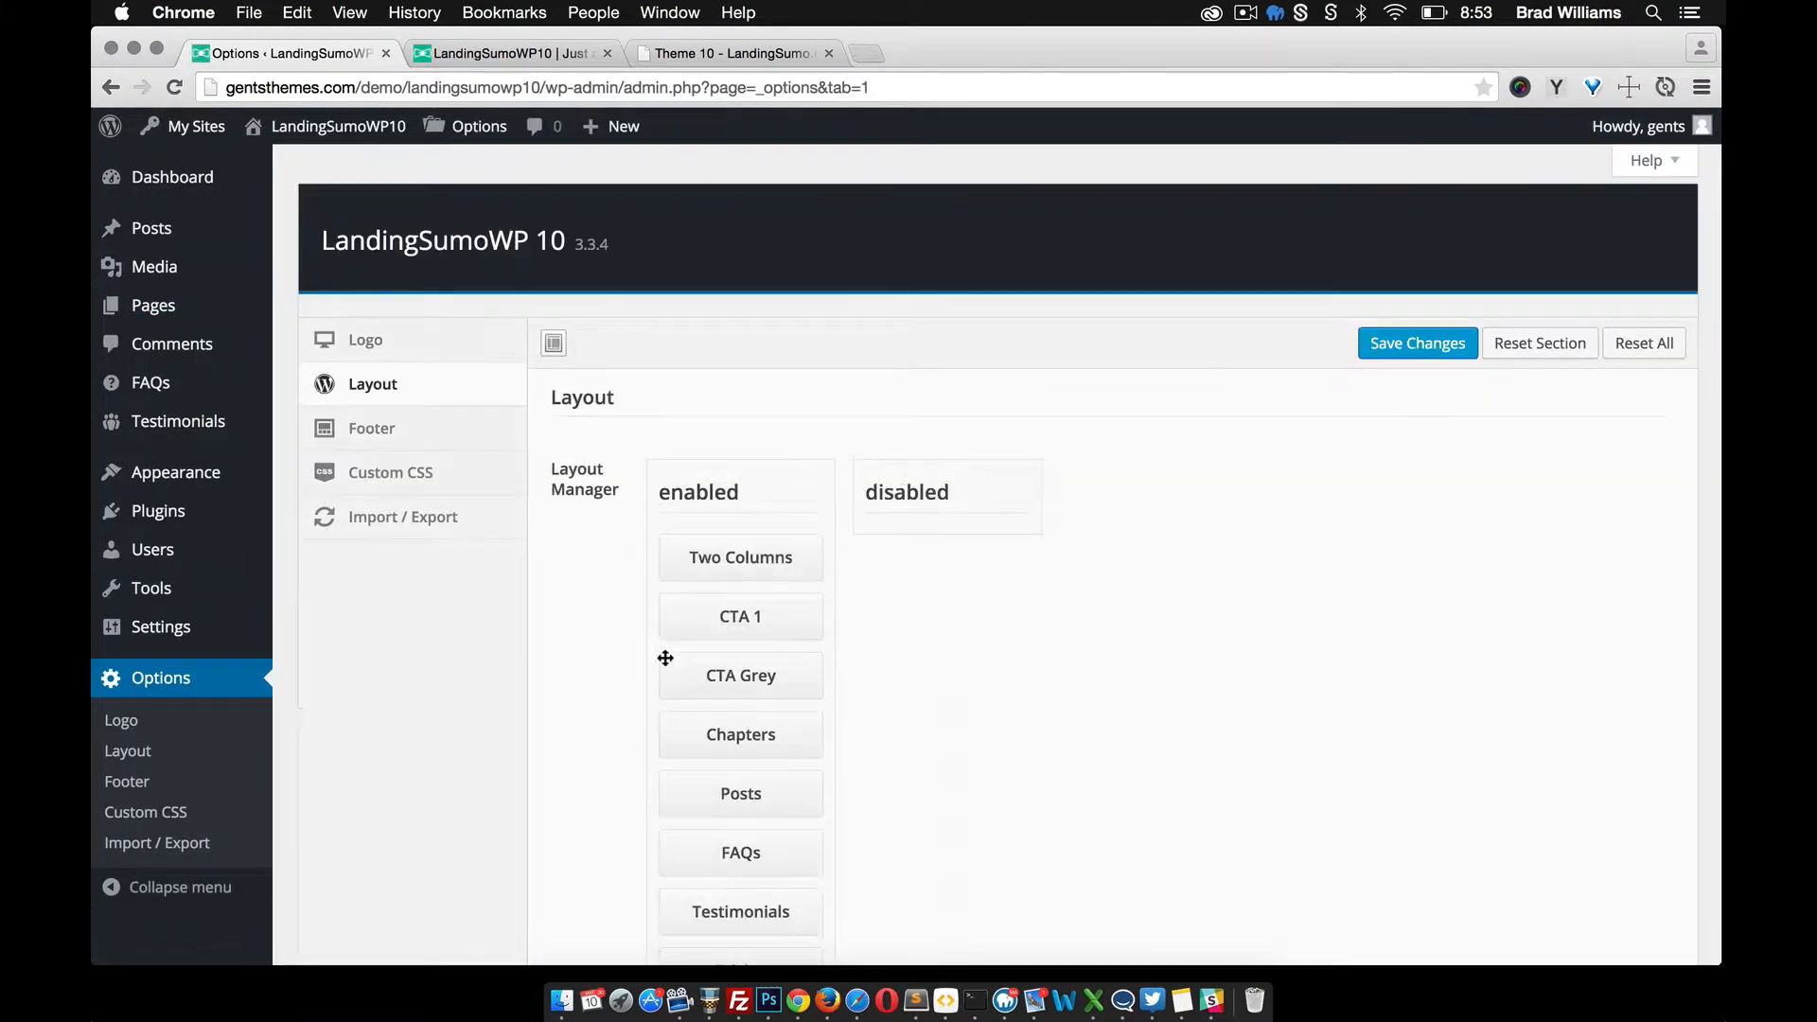
scroll(666, 661, "down", 10)
scroll(665, 661, "down", 8)
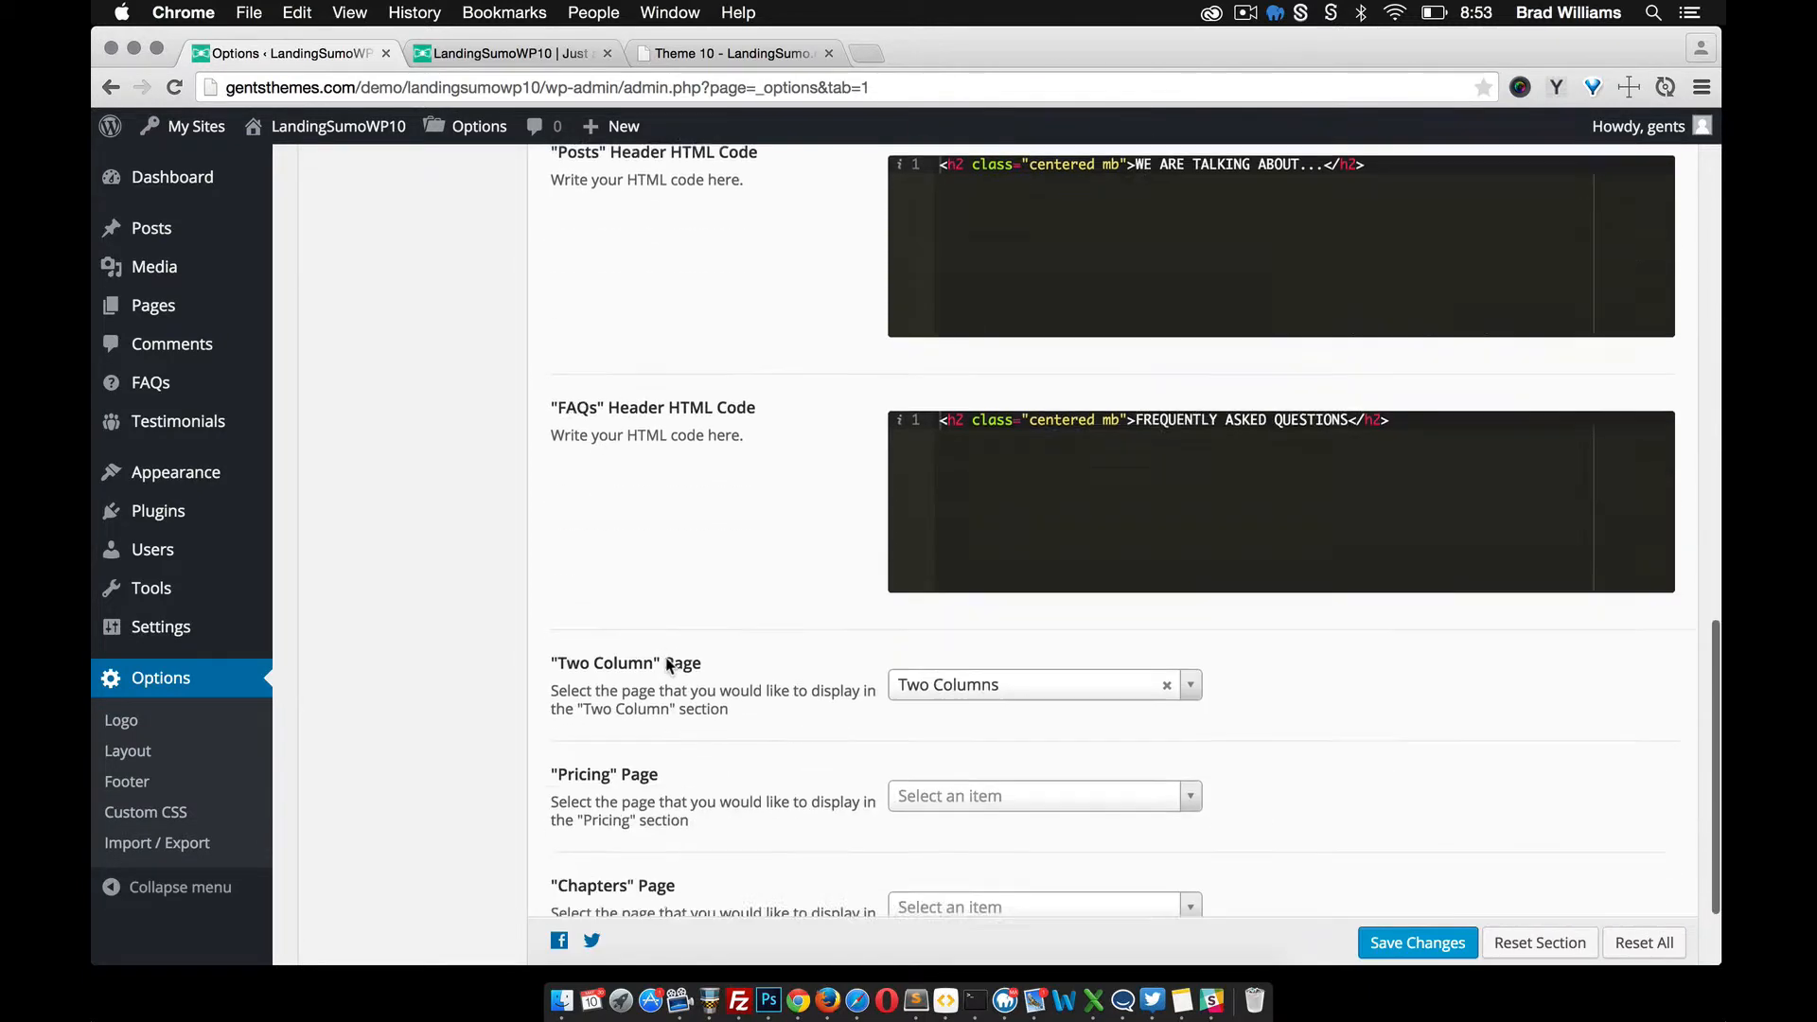
left_click(991, 764)
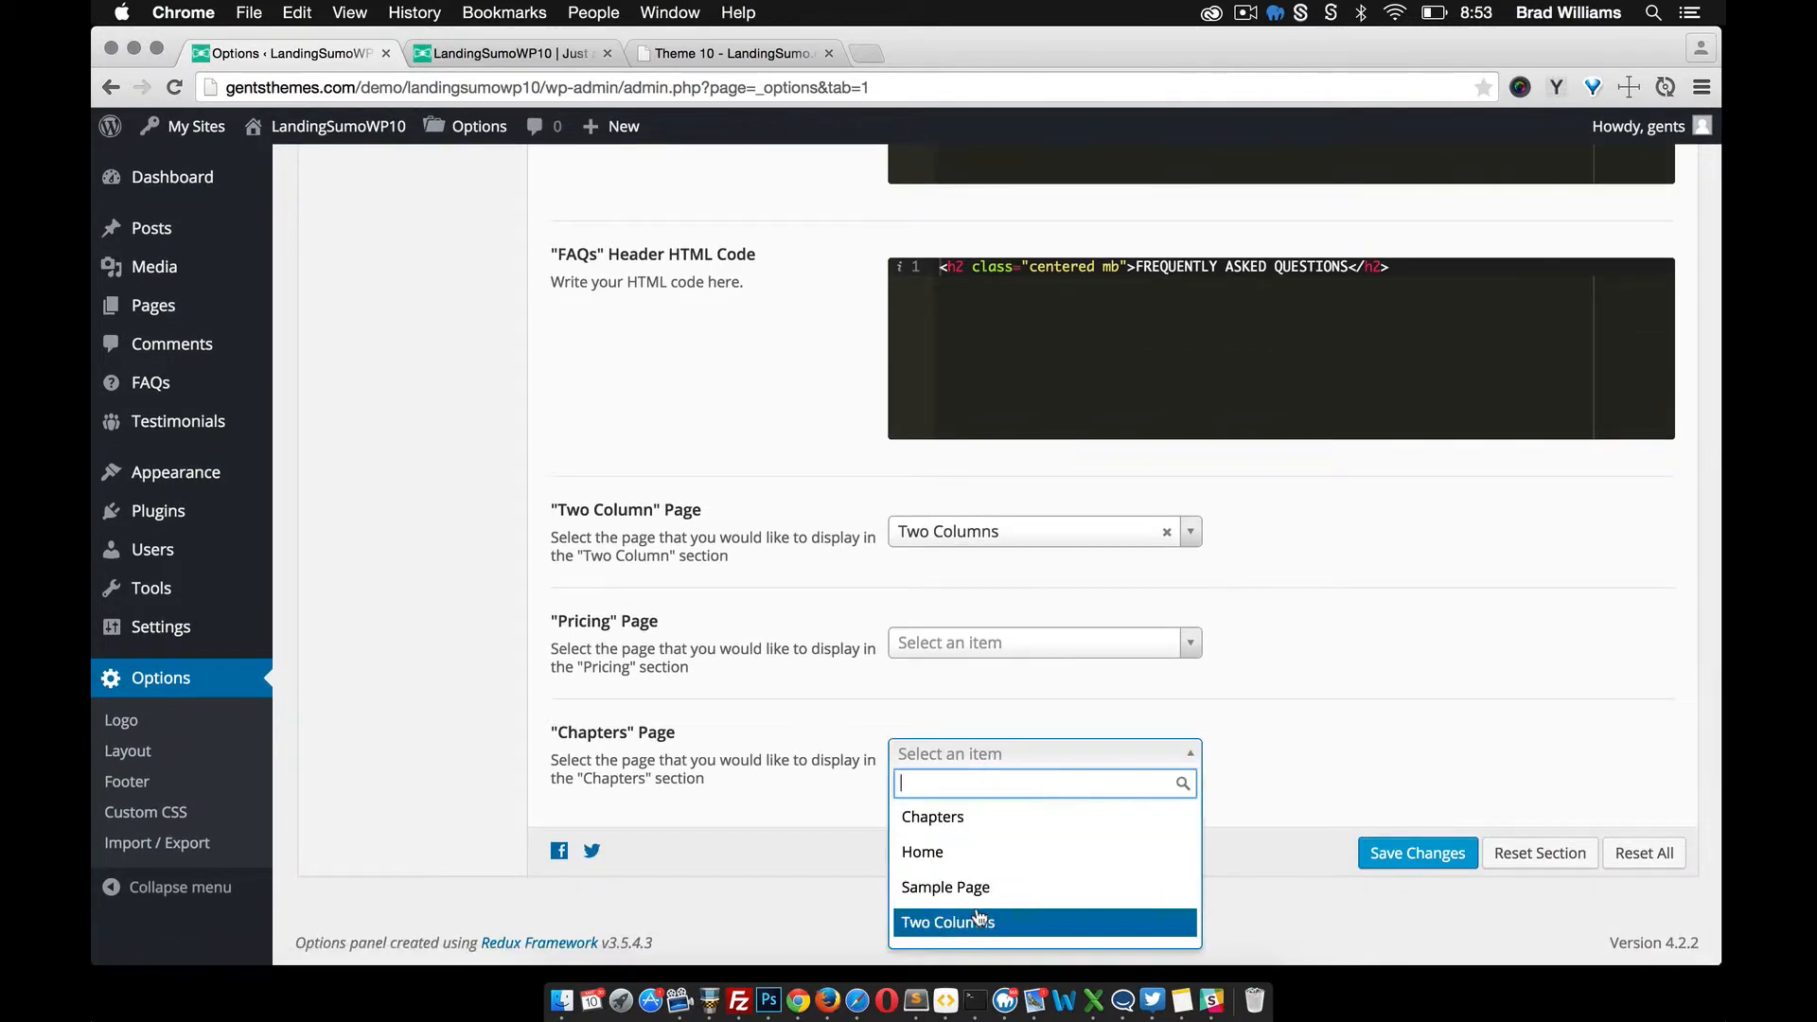
left_click(980, 818)
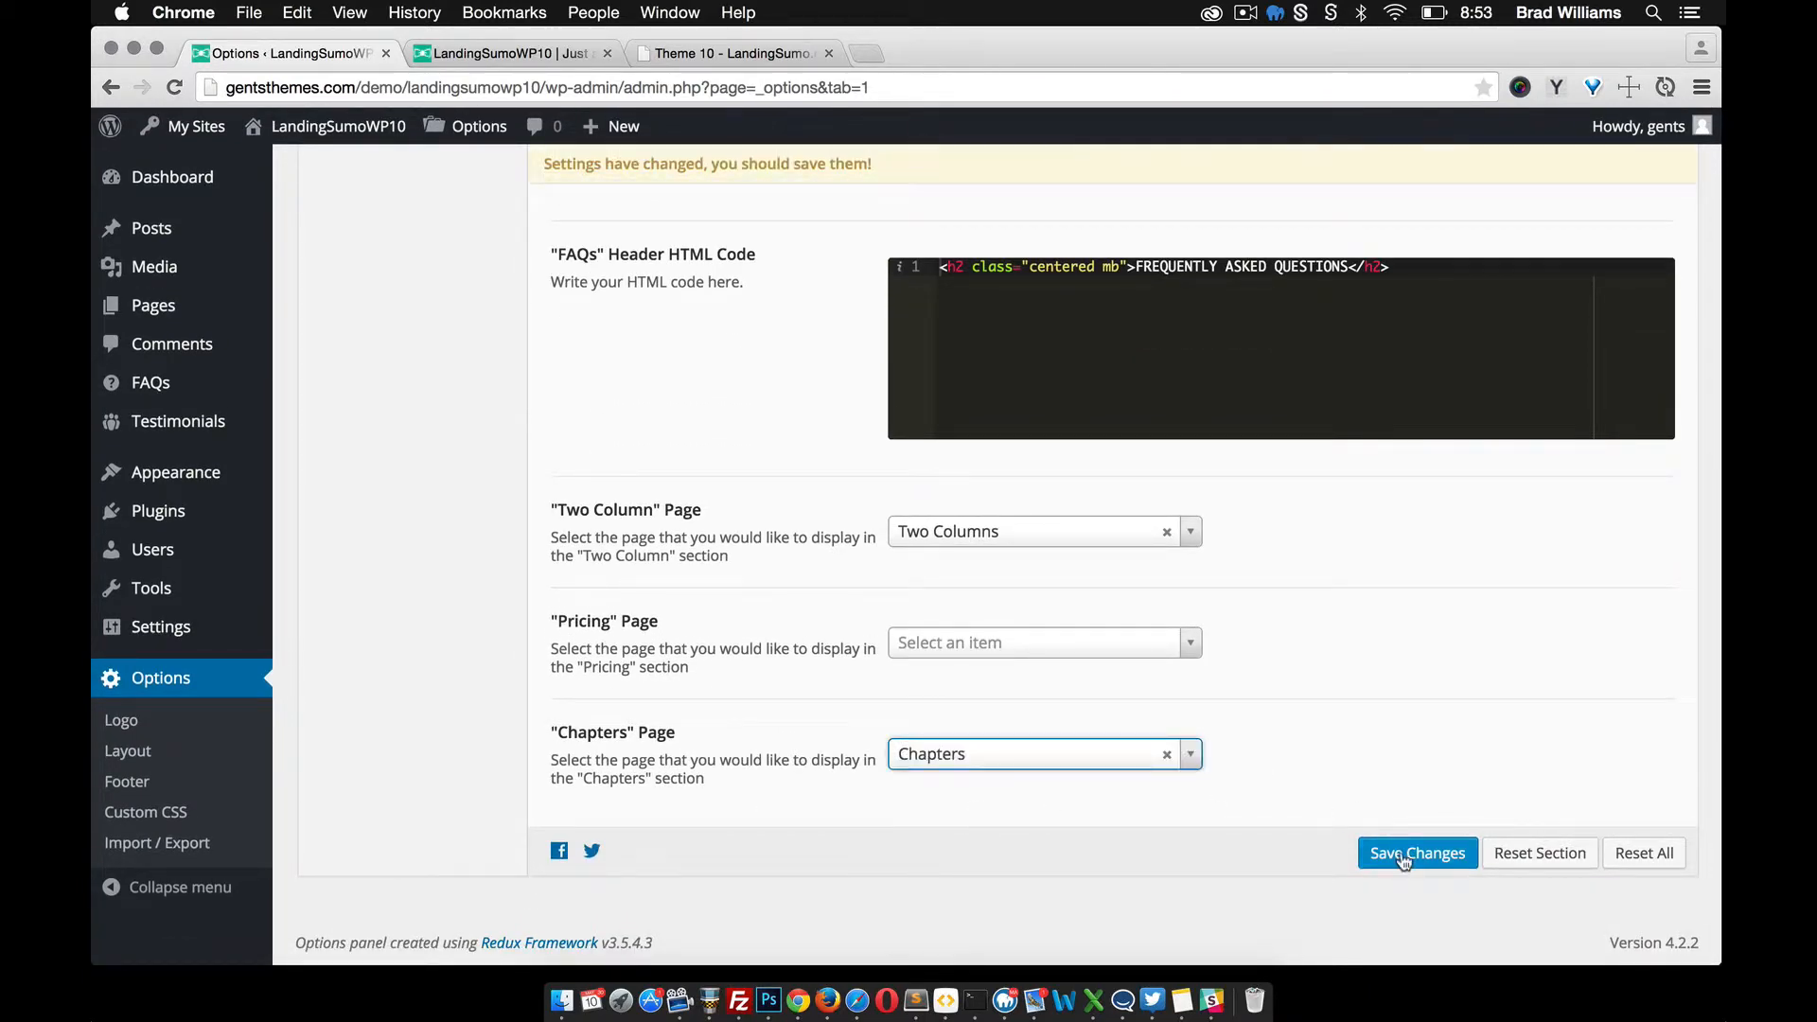
left_click(1391, 853)
Step: Reload the live homepage and view its Chapters section
left_click(511, 53)
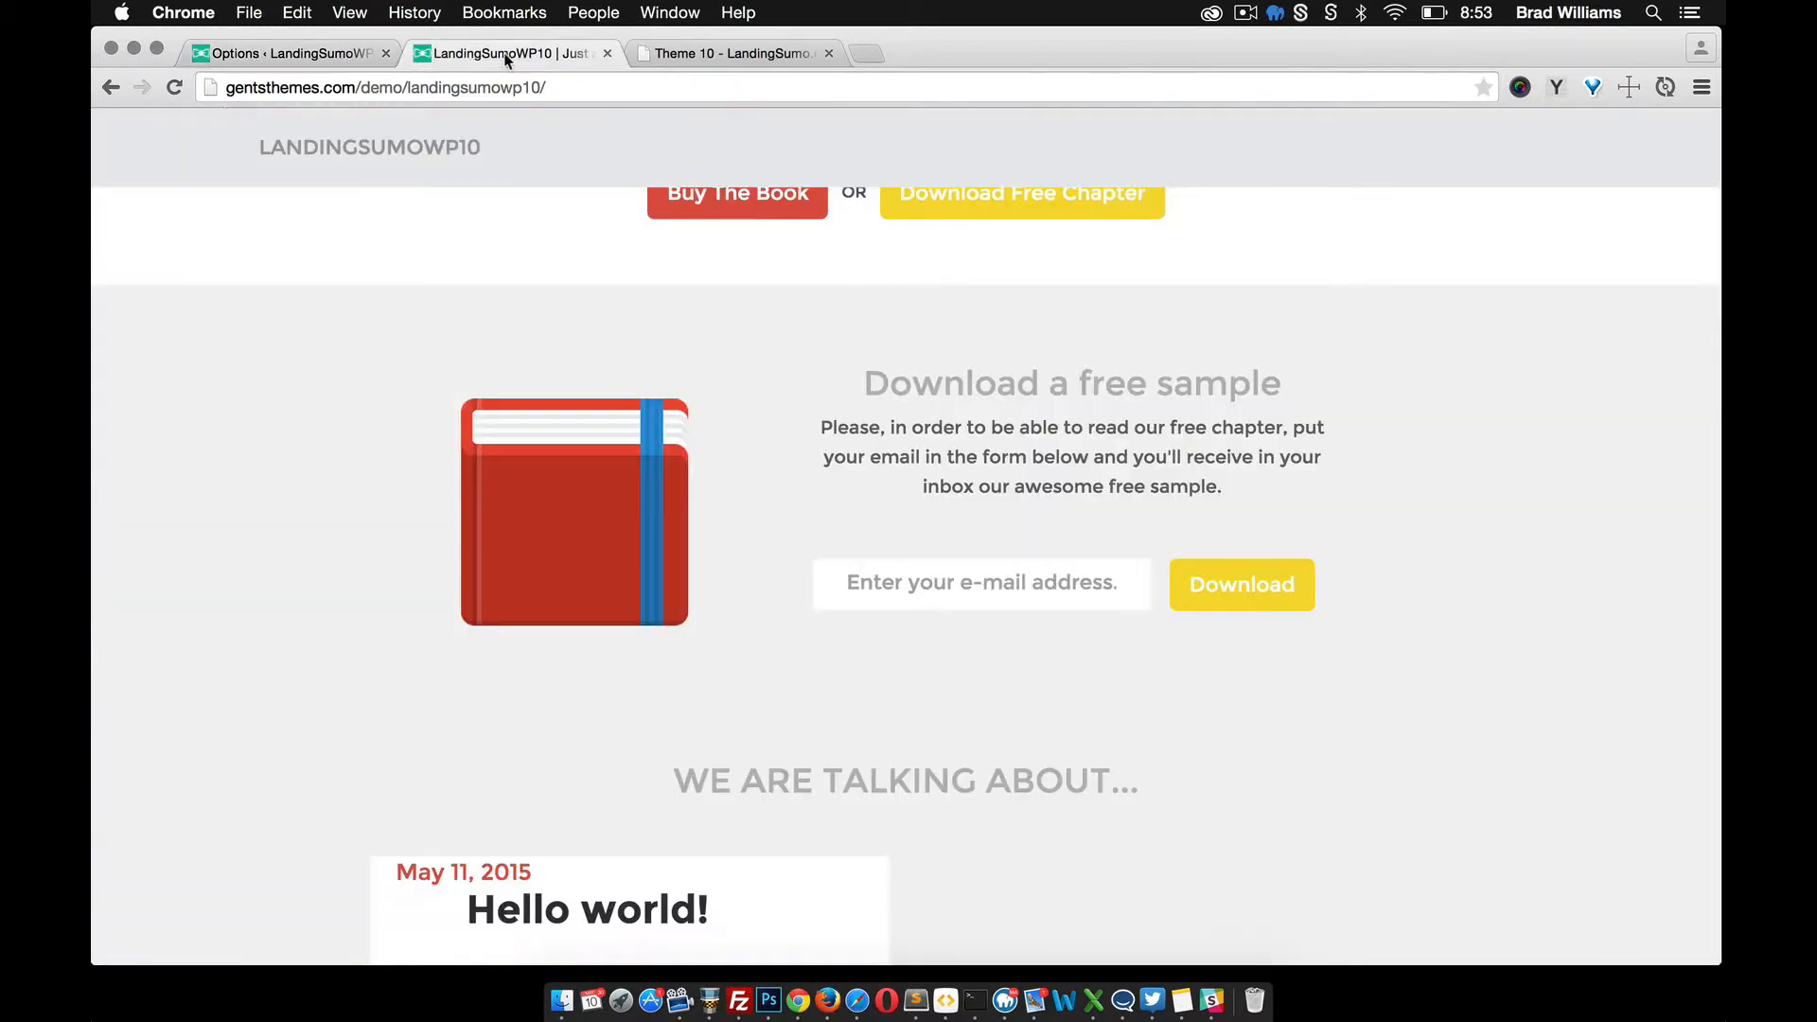
left_click(174, 88)
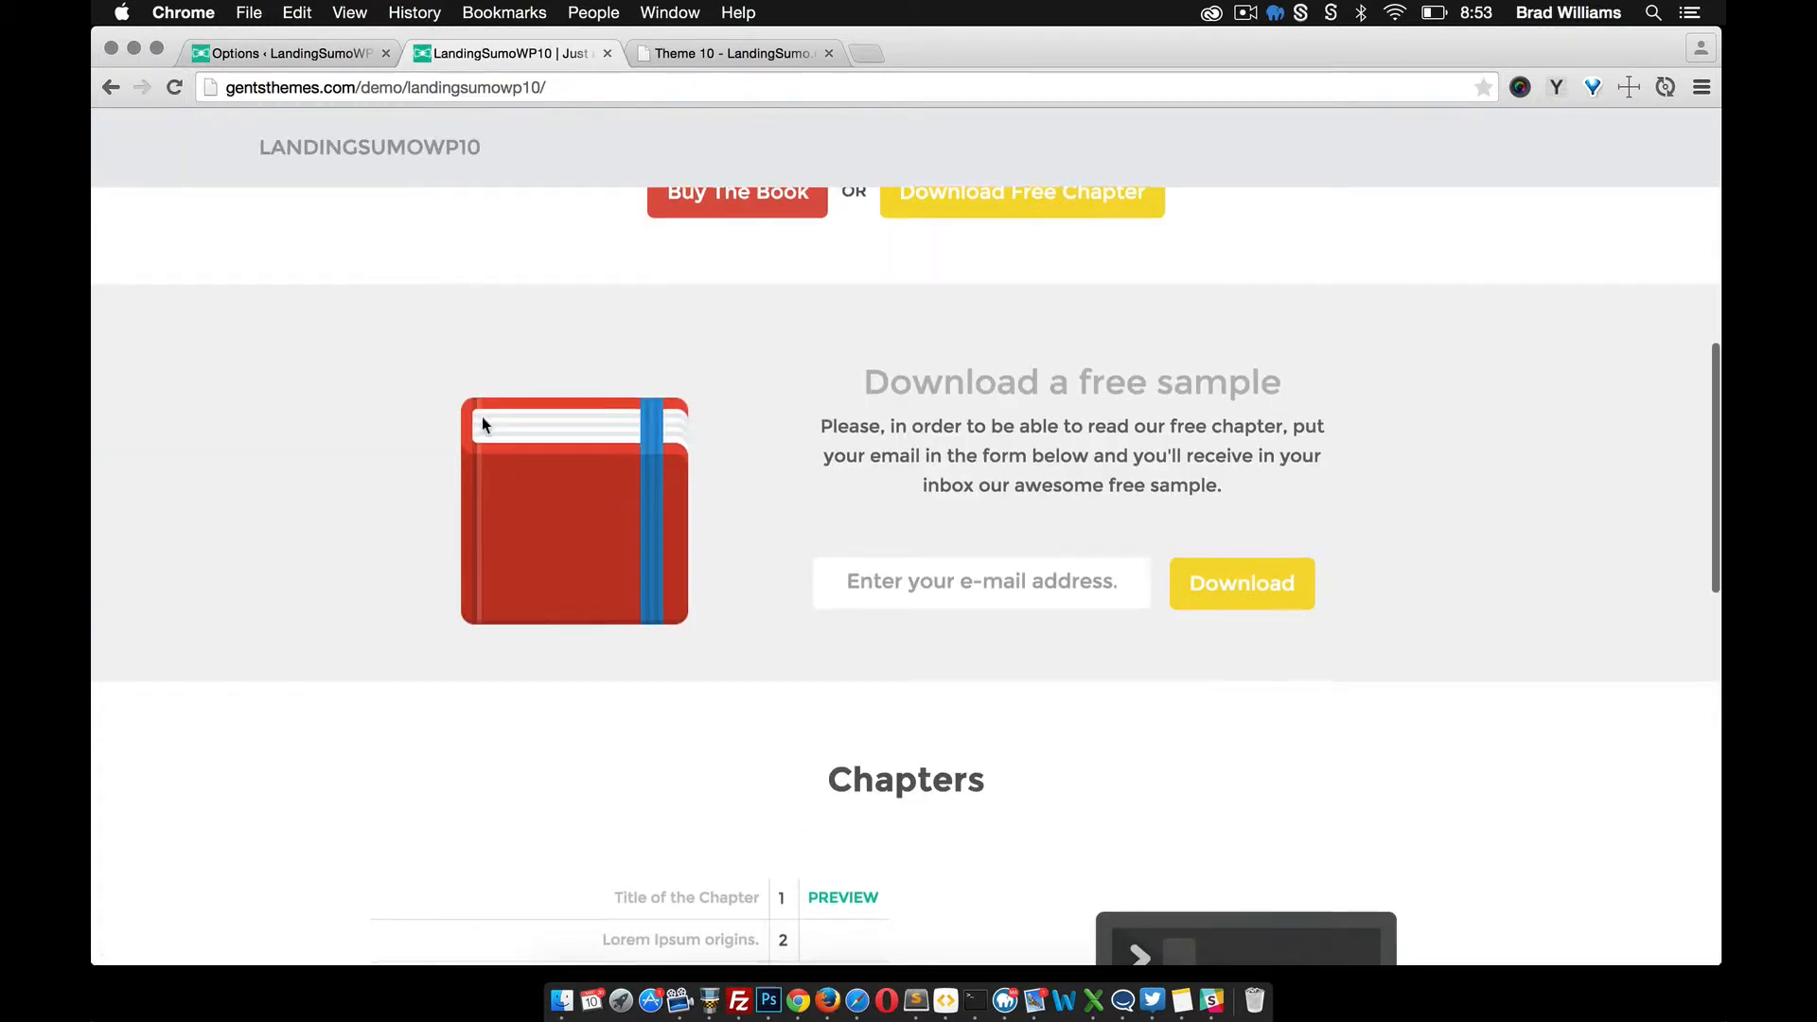
scroll(481, 417, "down", 5)
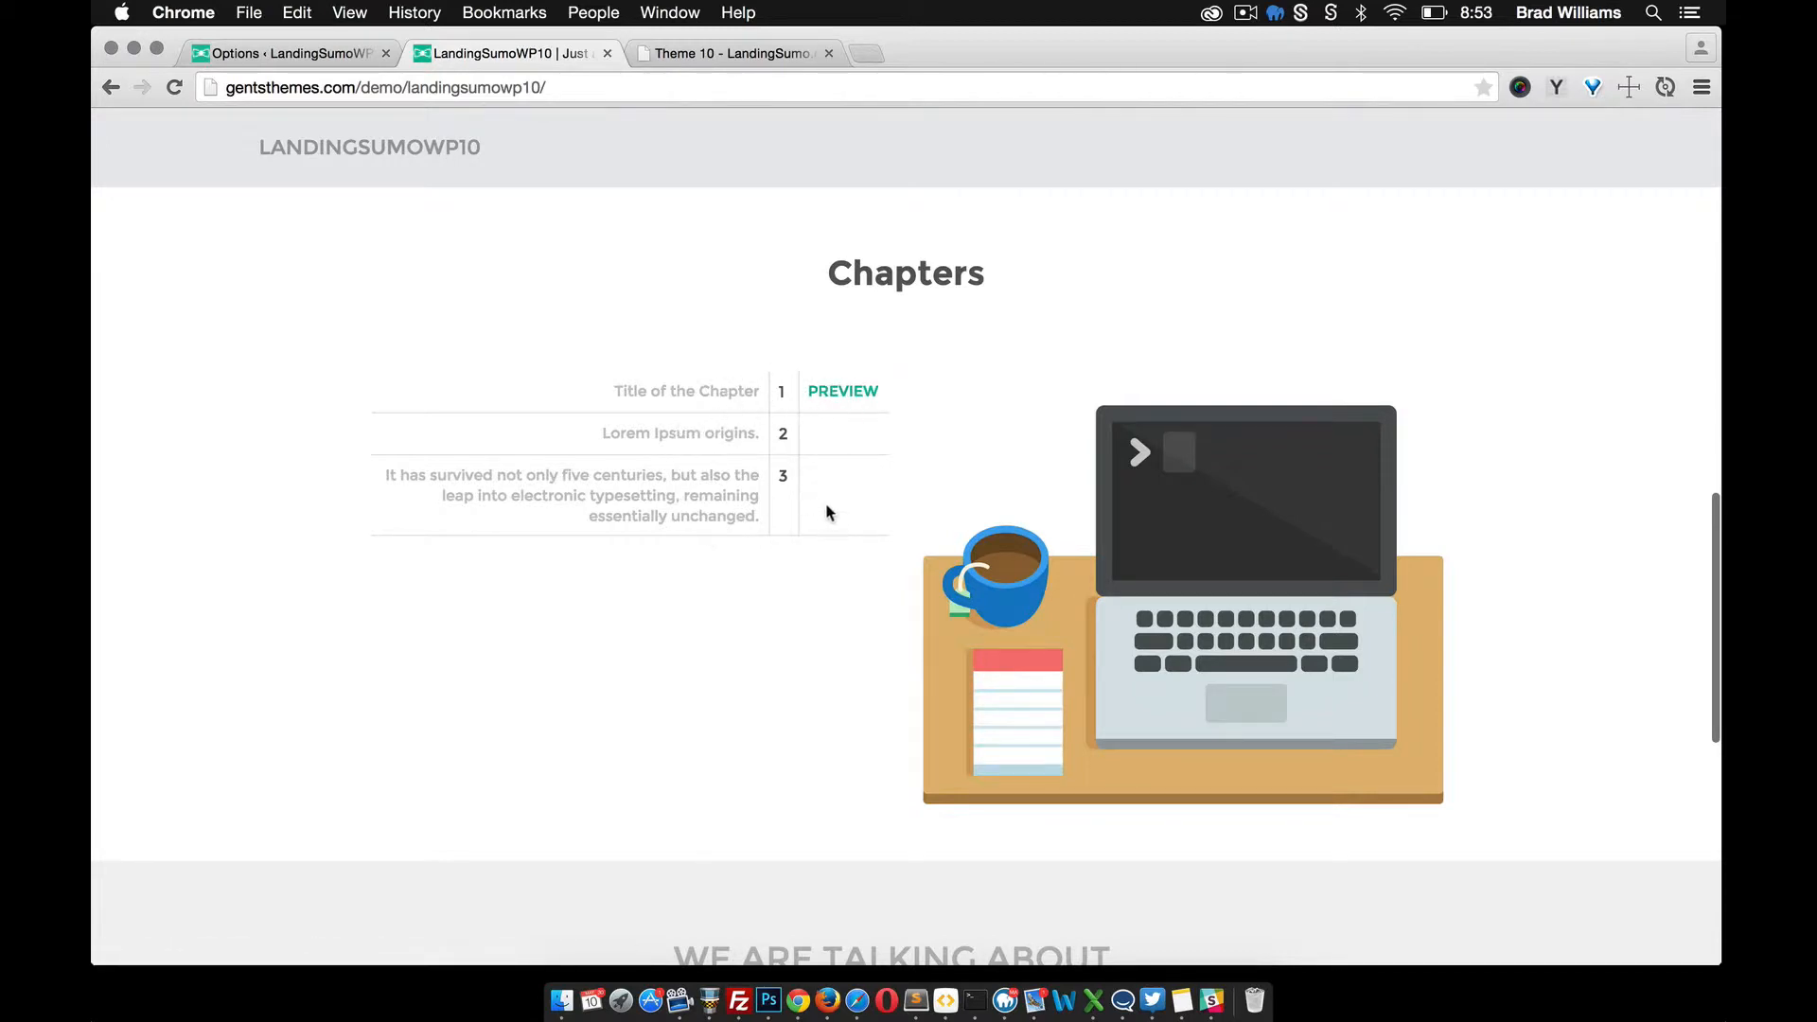
Step: Open the Chapters page for editing and examine the shortcode of its second chapter entry
left_click(331, 55)
left_click(154, 305)
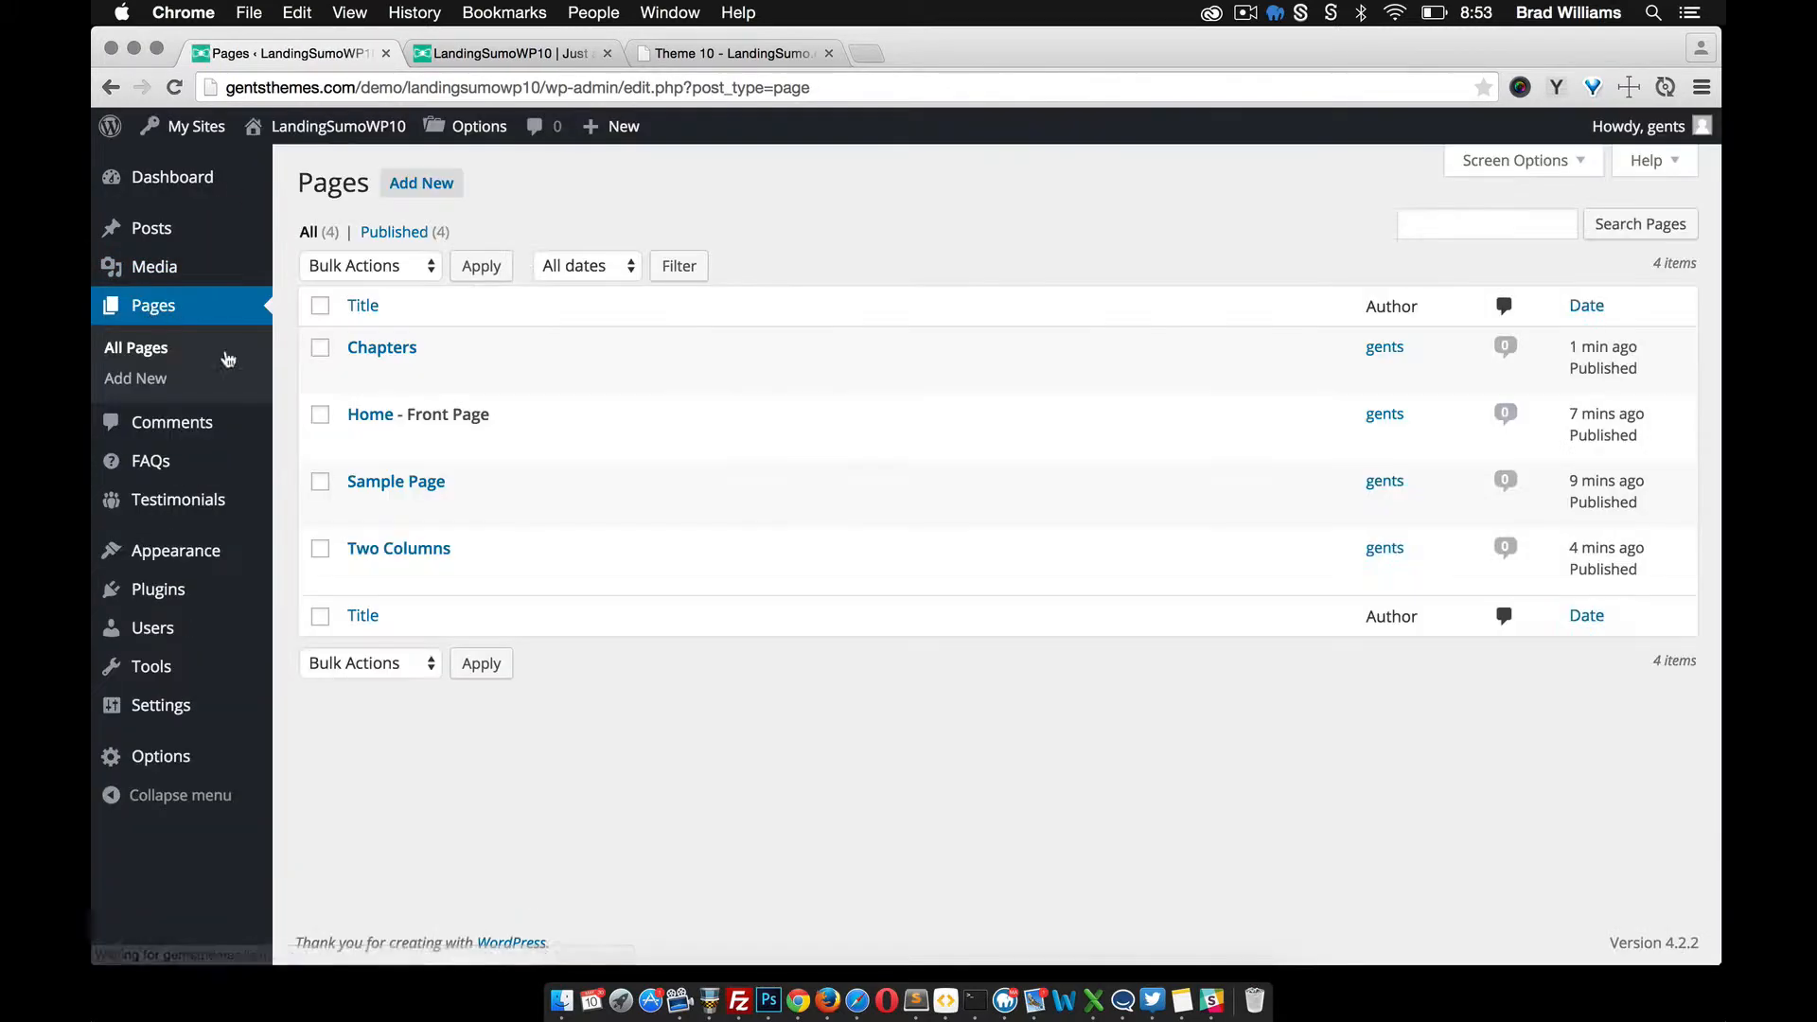
left_click(358, 373)
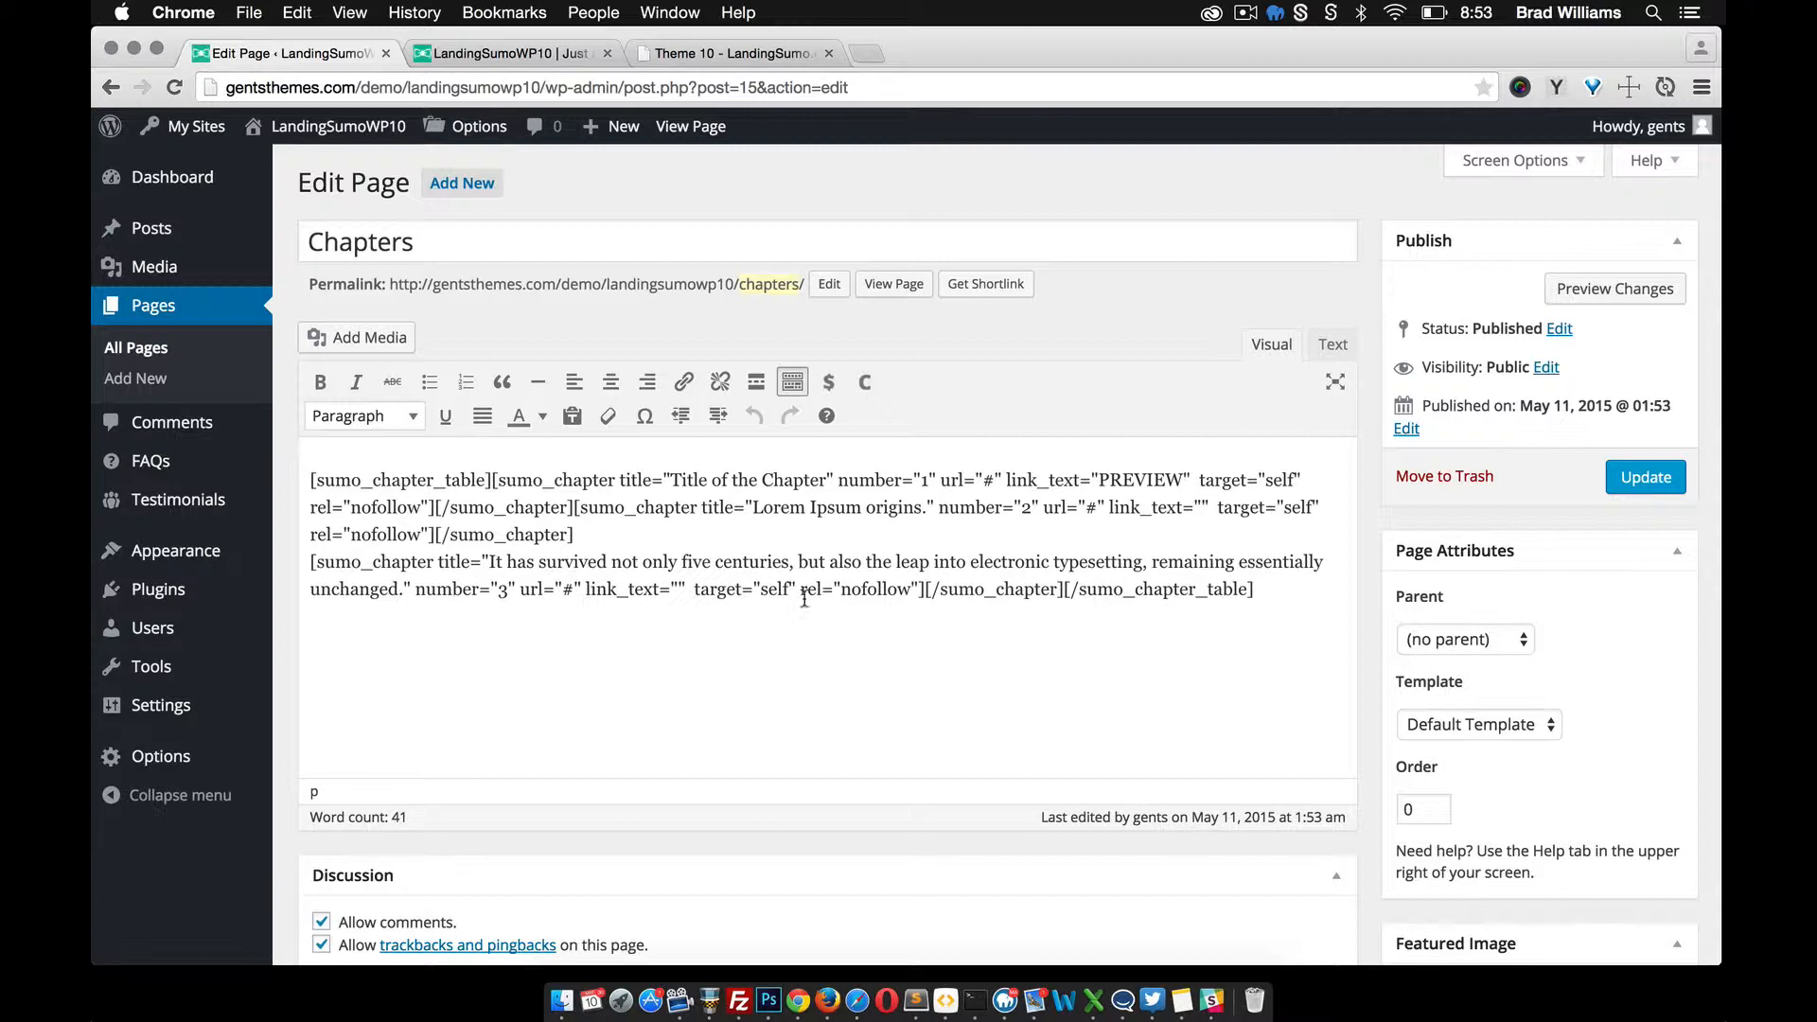
left_click_drag(571, 508, 594, 533)
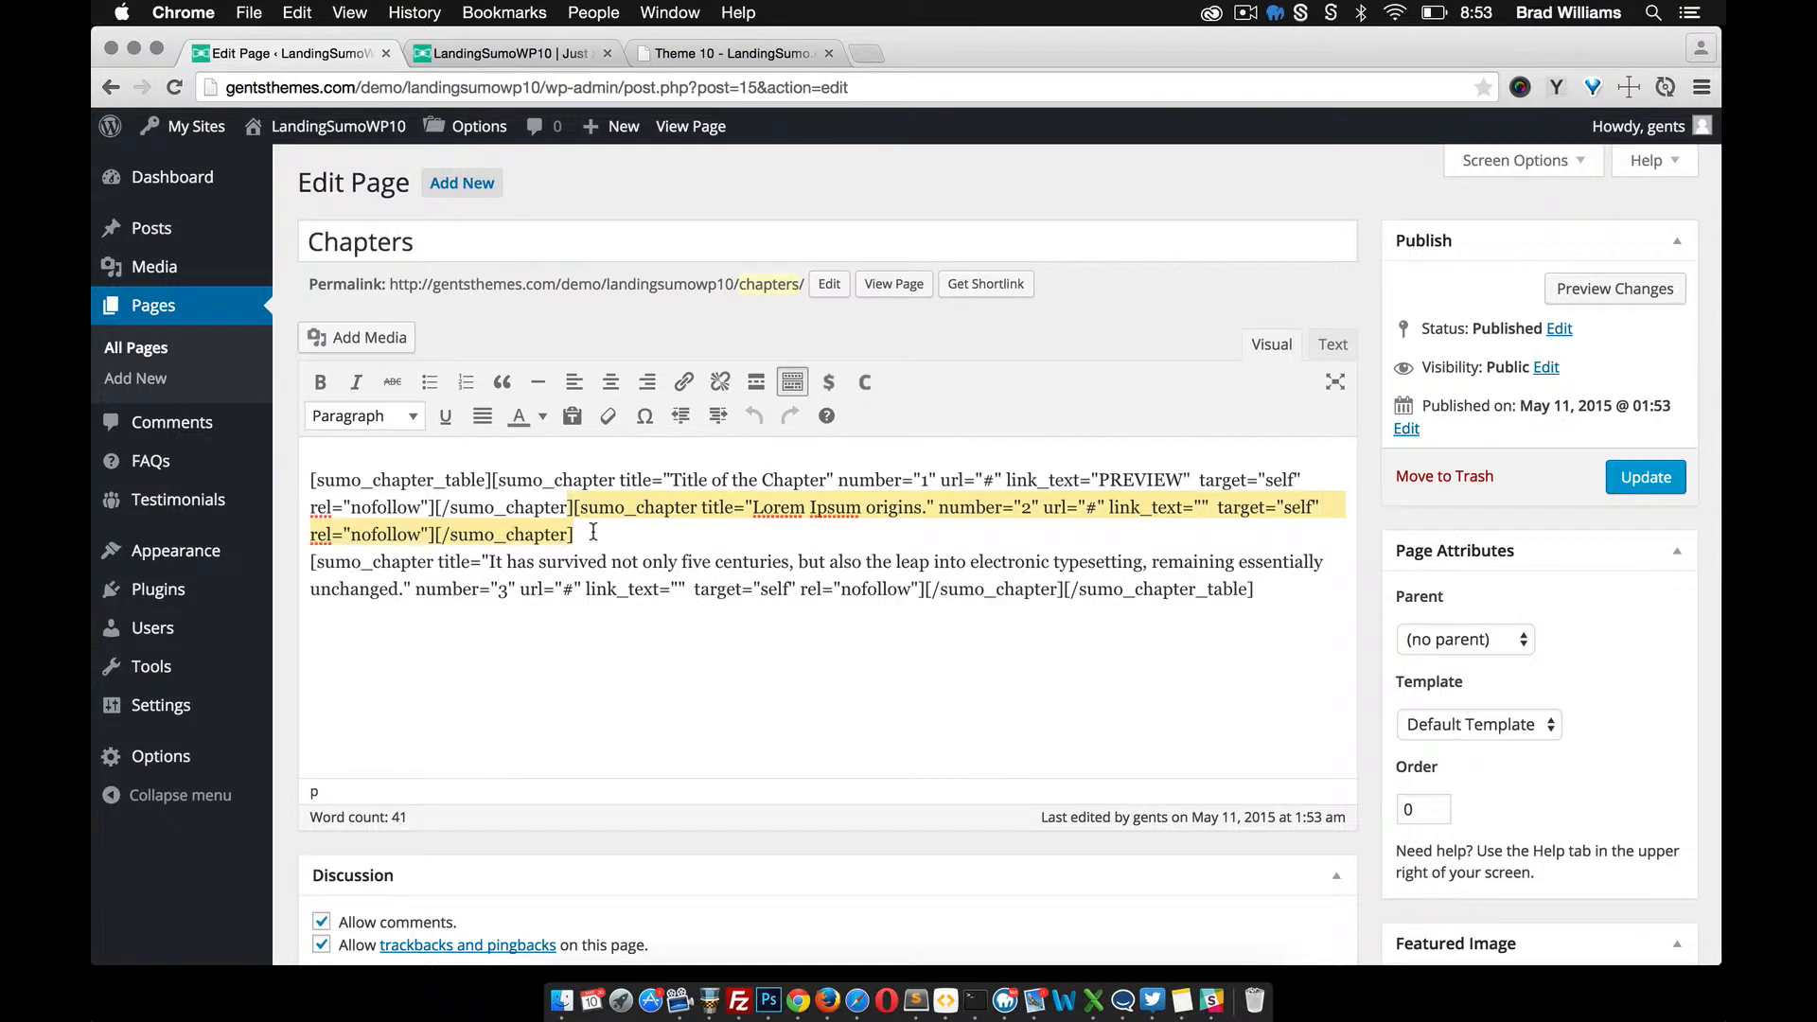
left_click(591, 530)
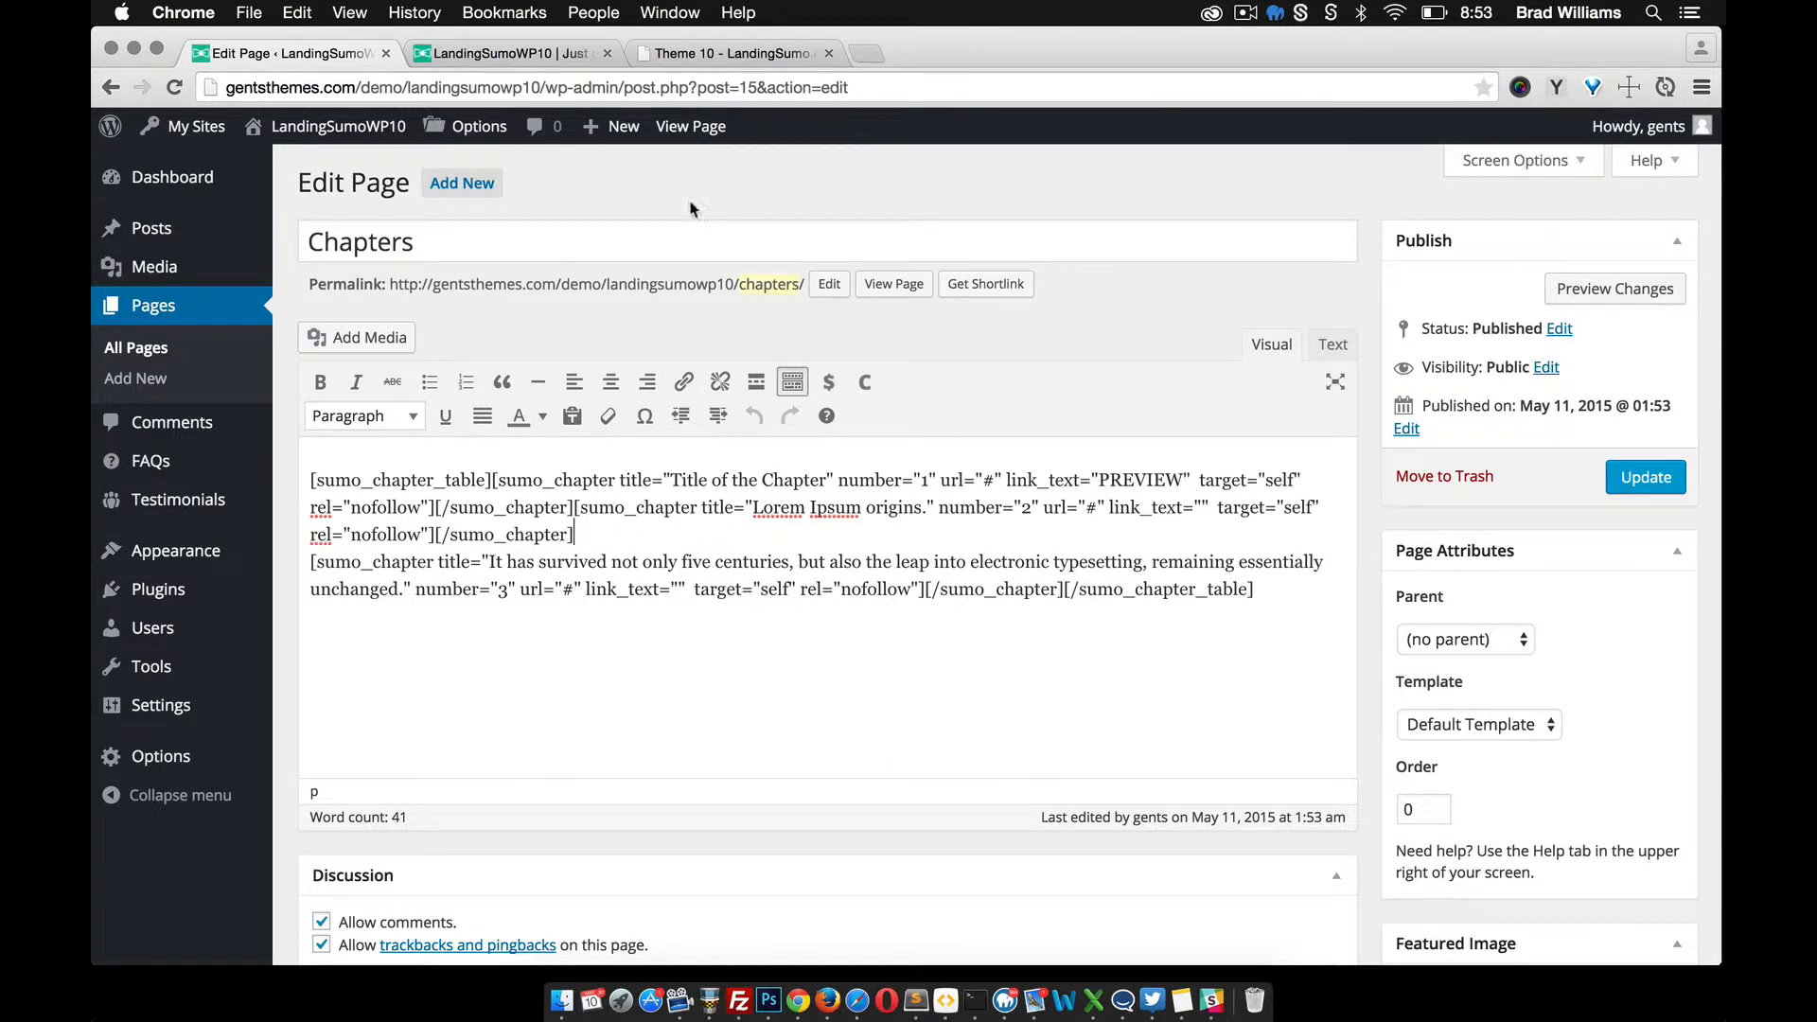
Step: Examine the chapter table and desk image in the live homepage's Chapters section
left_click(506, 42)
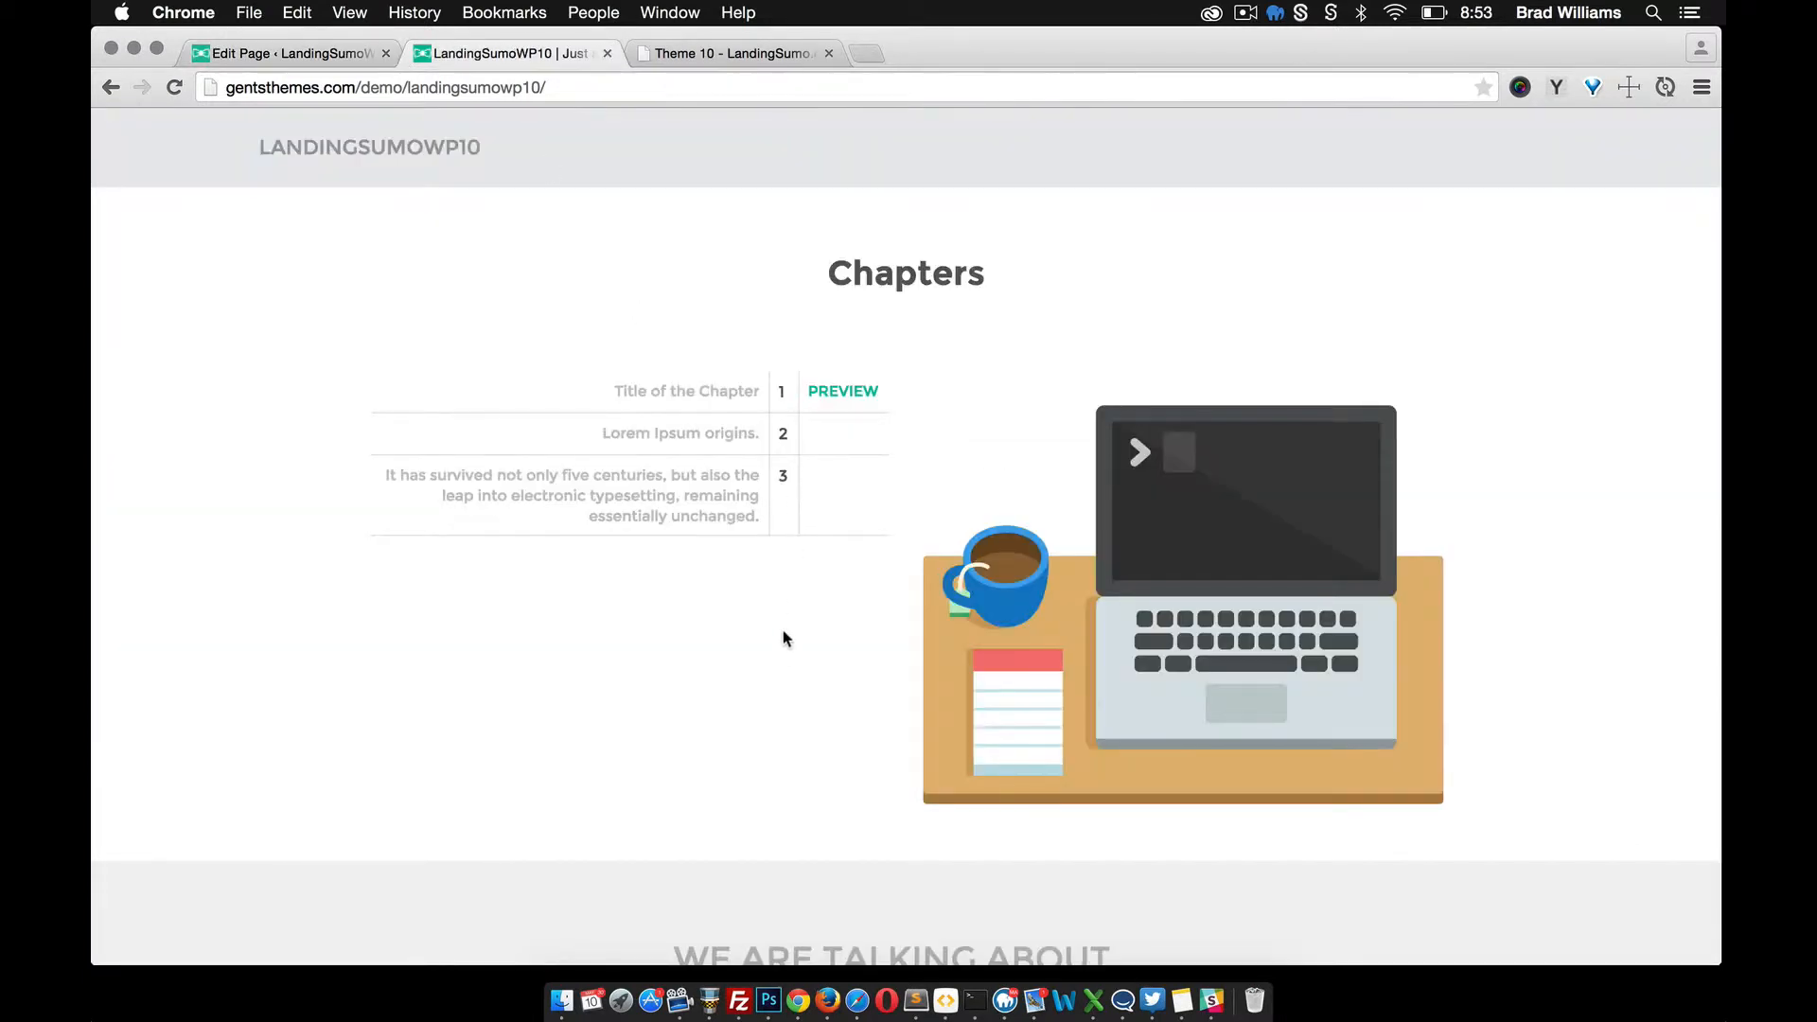
scroll(778, 674, "down", 1)
scroll(778, 674, "down", 3)
scroll(779, 674, "up", 5)
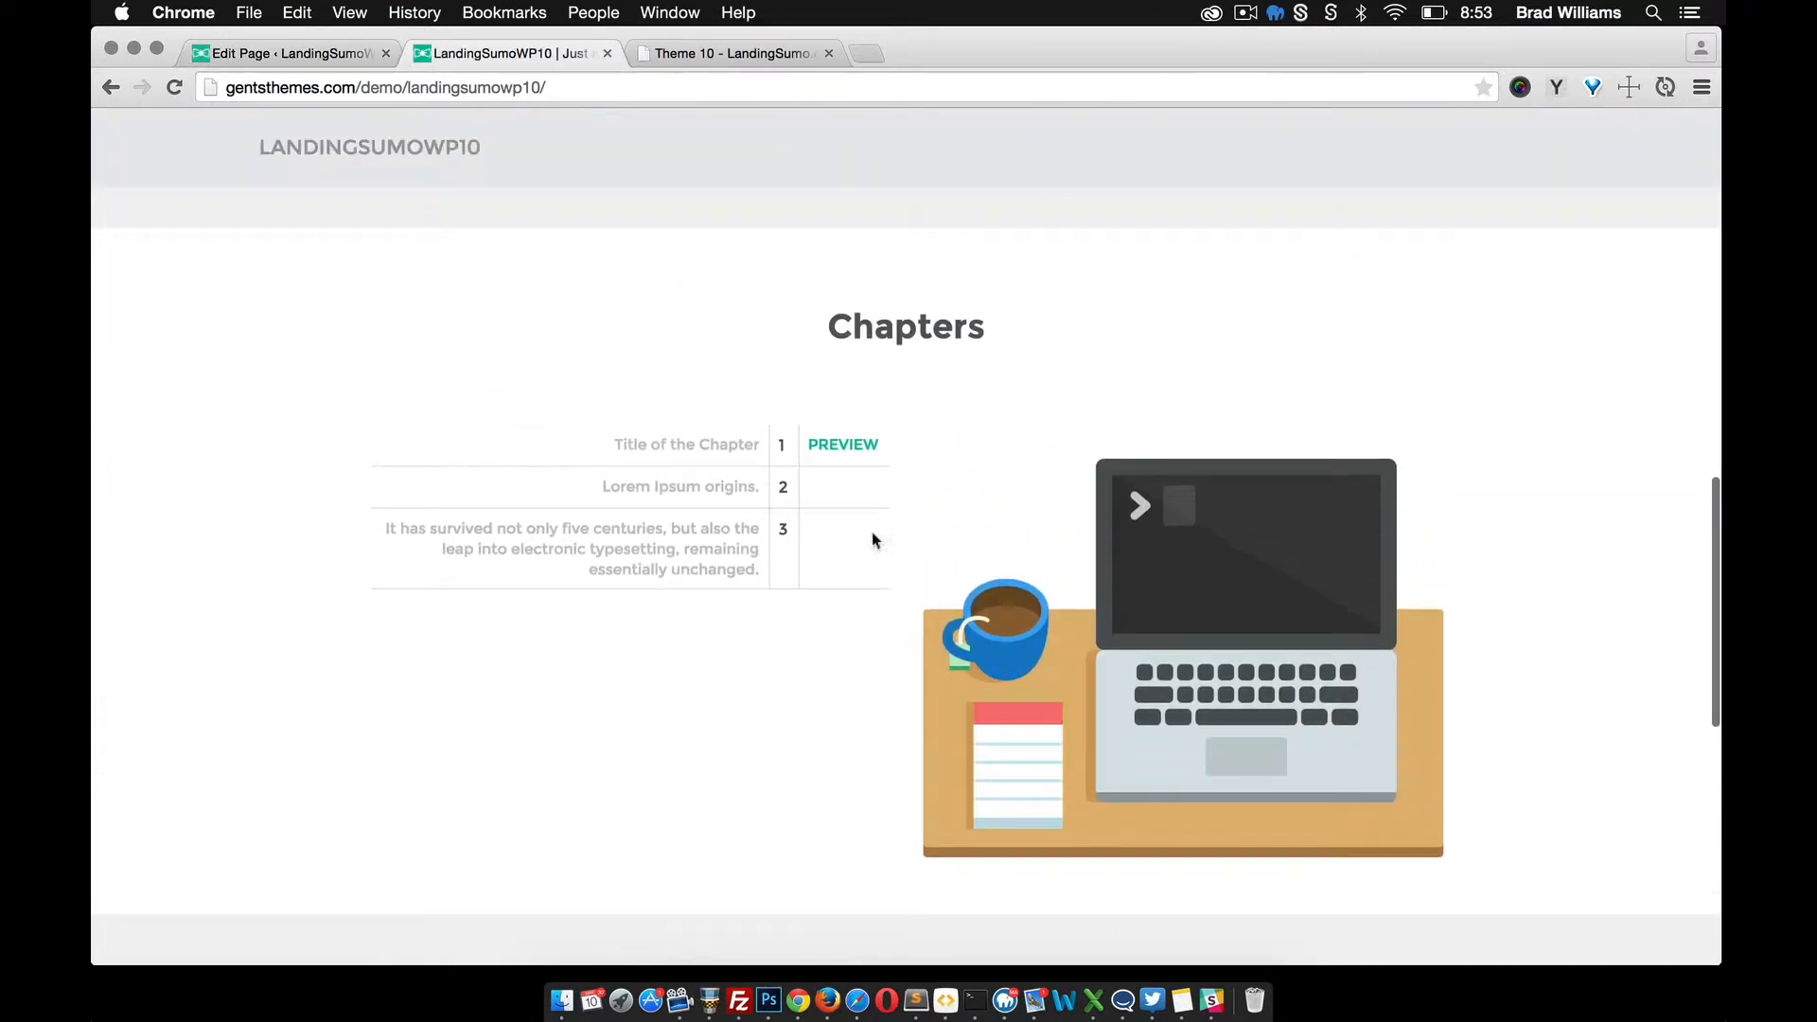
scroll(859, 568, "up", 2)
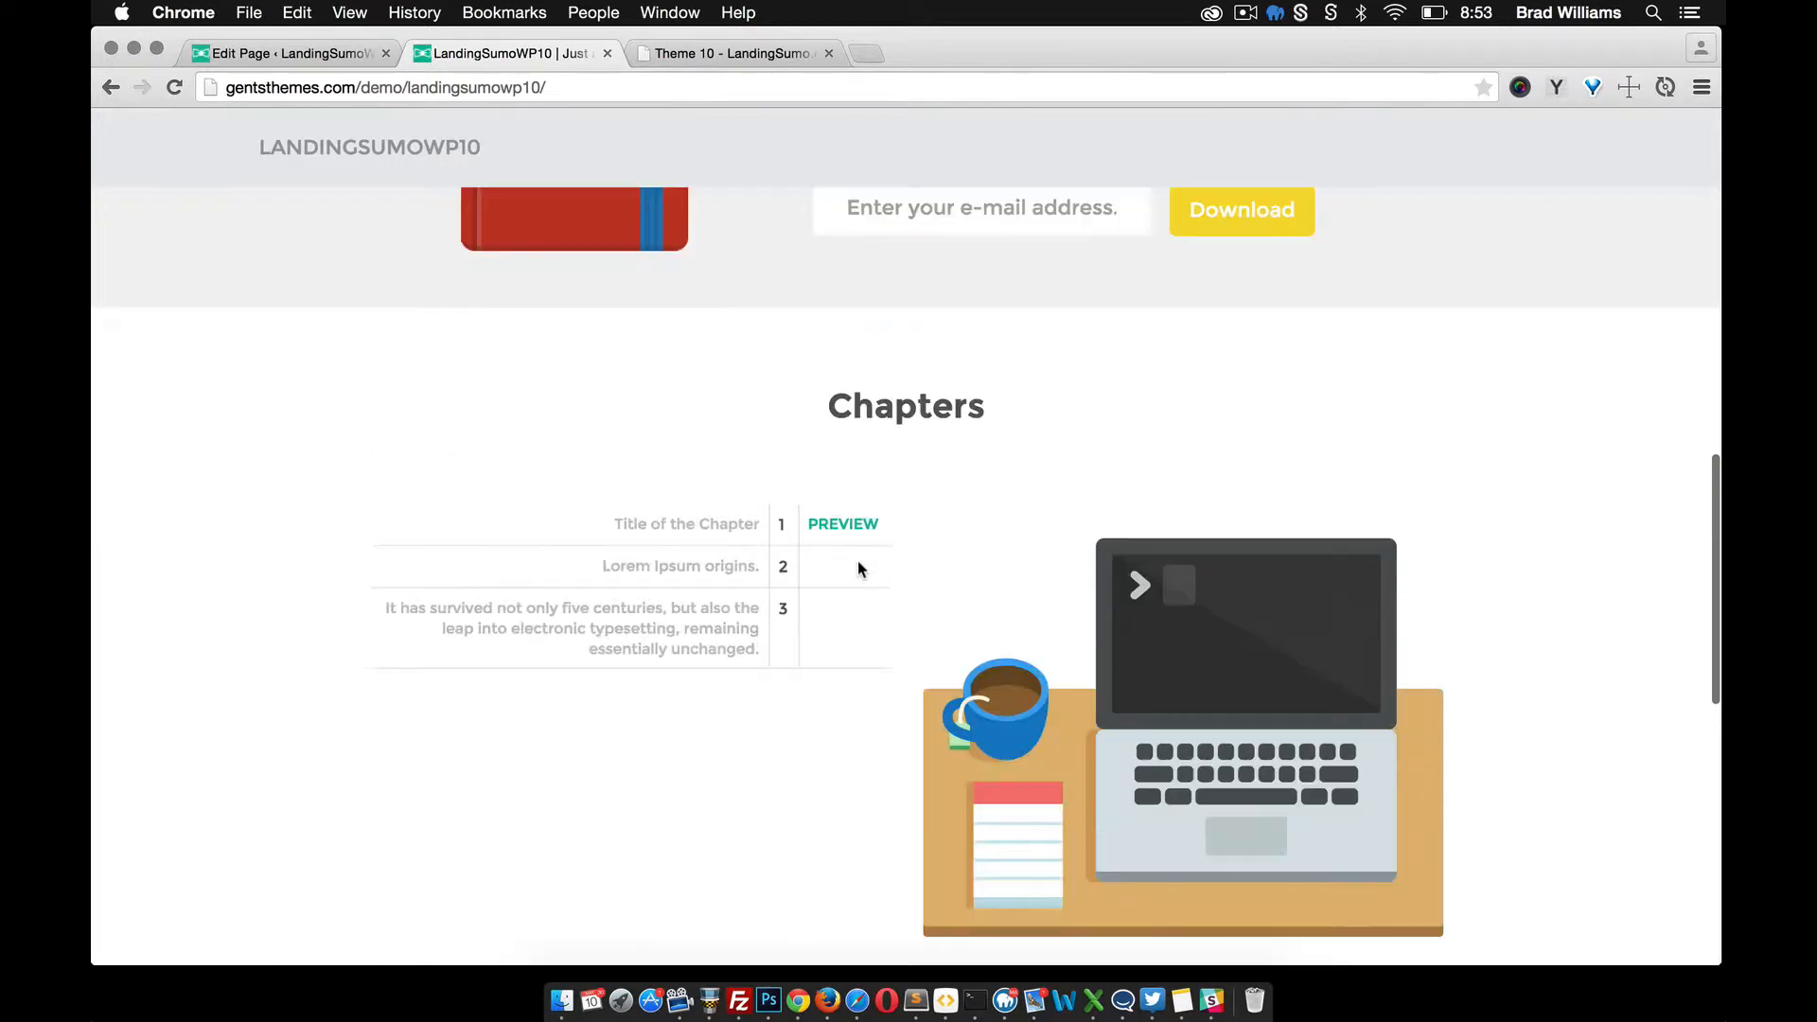
scroll(860, 568, "down", 5)
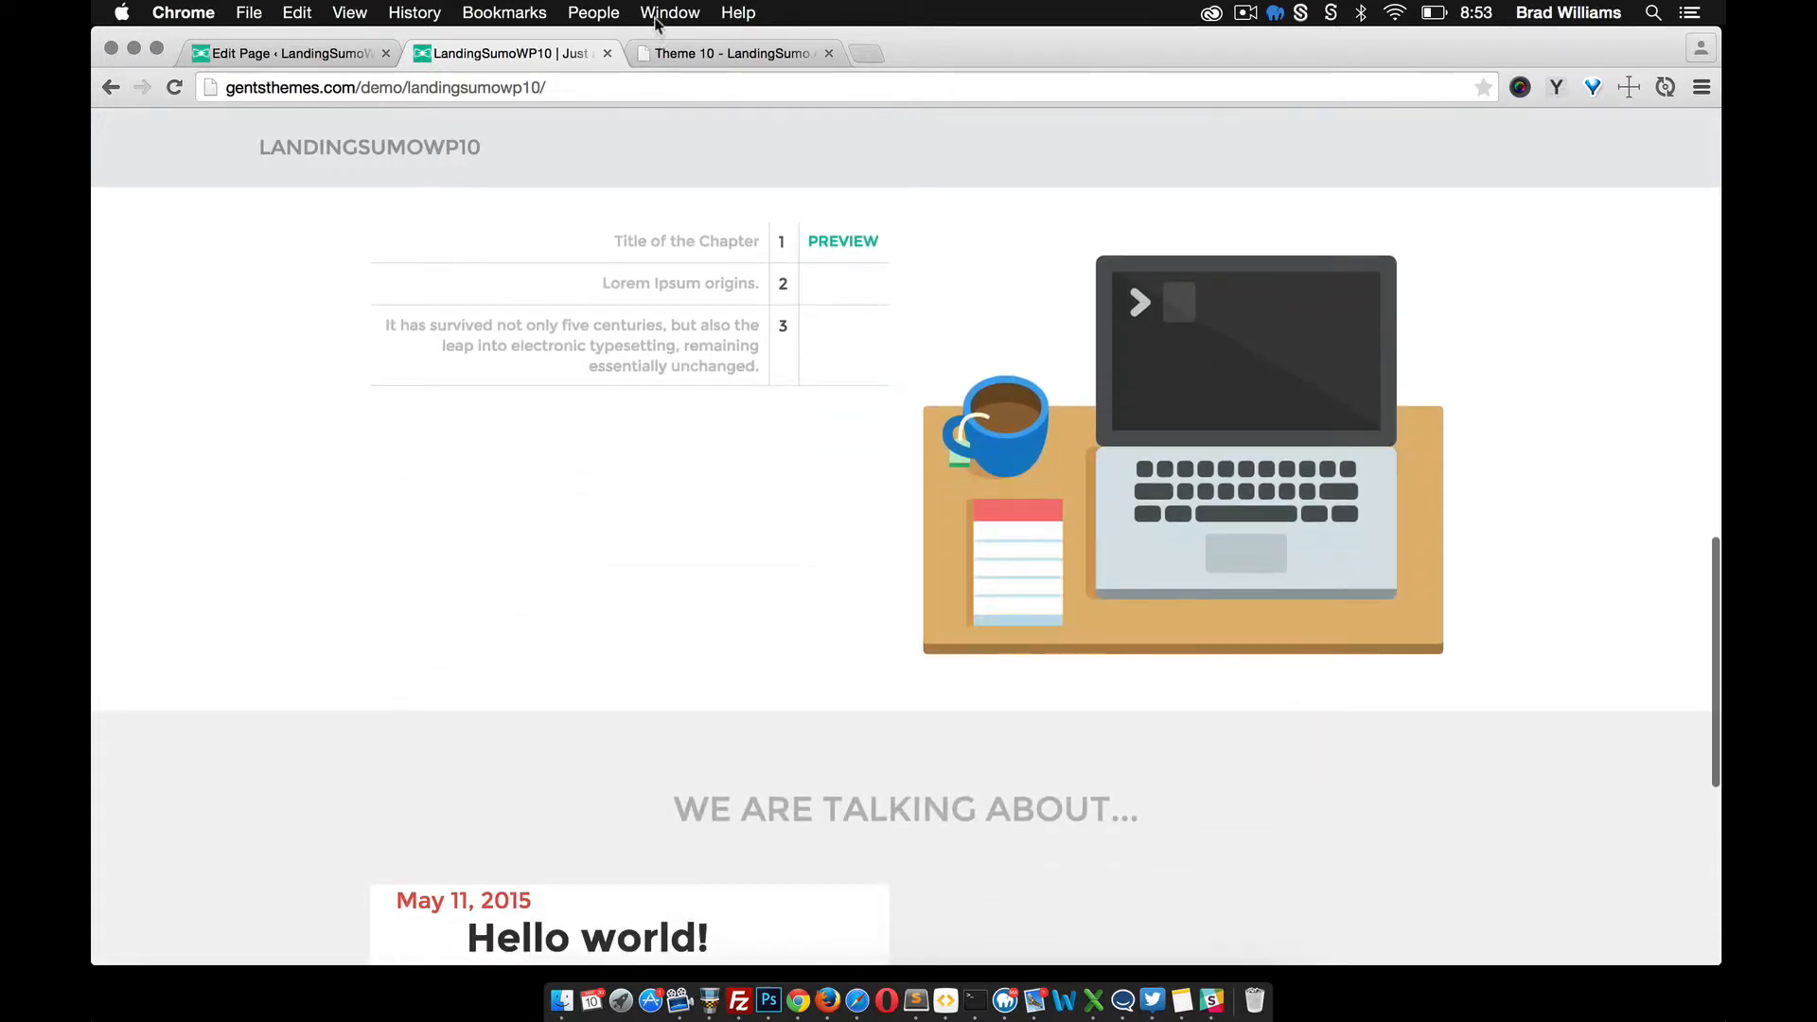
Step: Examine the chapter list and the "We are talking about..." posts section in the Theme 10 template
left_click(695, 54)
scroll(729, 332, "down", 2)
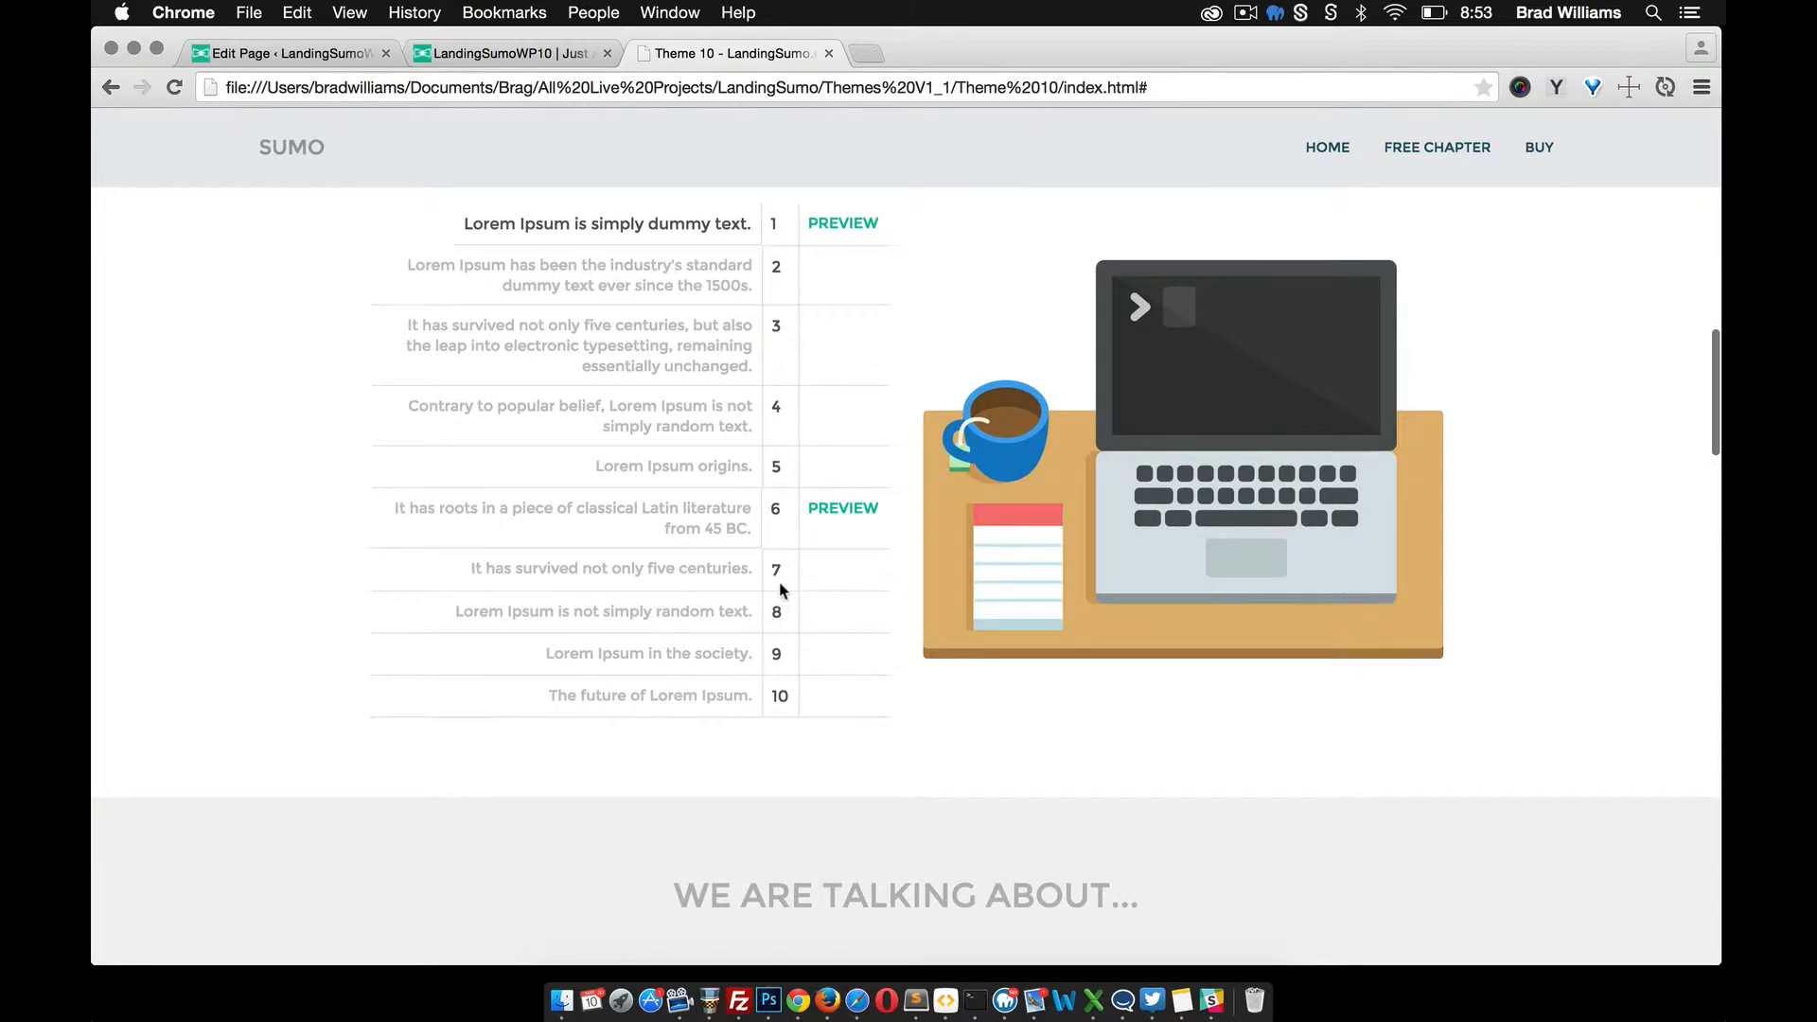
scroll(783, 594, "up", 1)
scroll(783, 595, "down", 5)
scroll(782, 592, "down", 2)
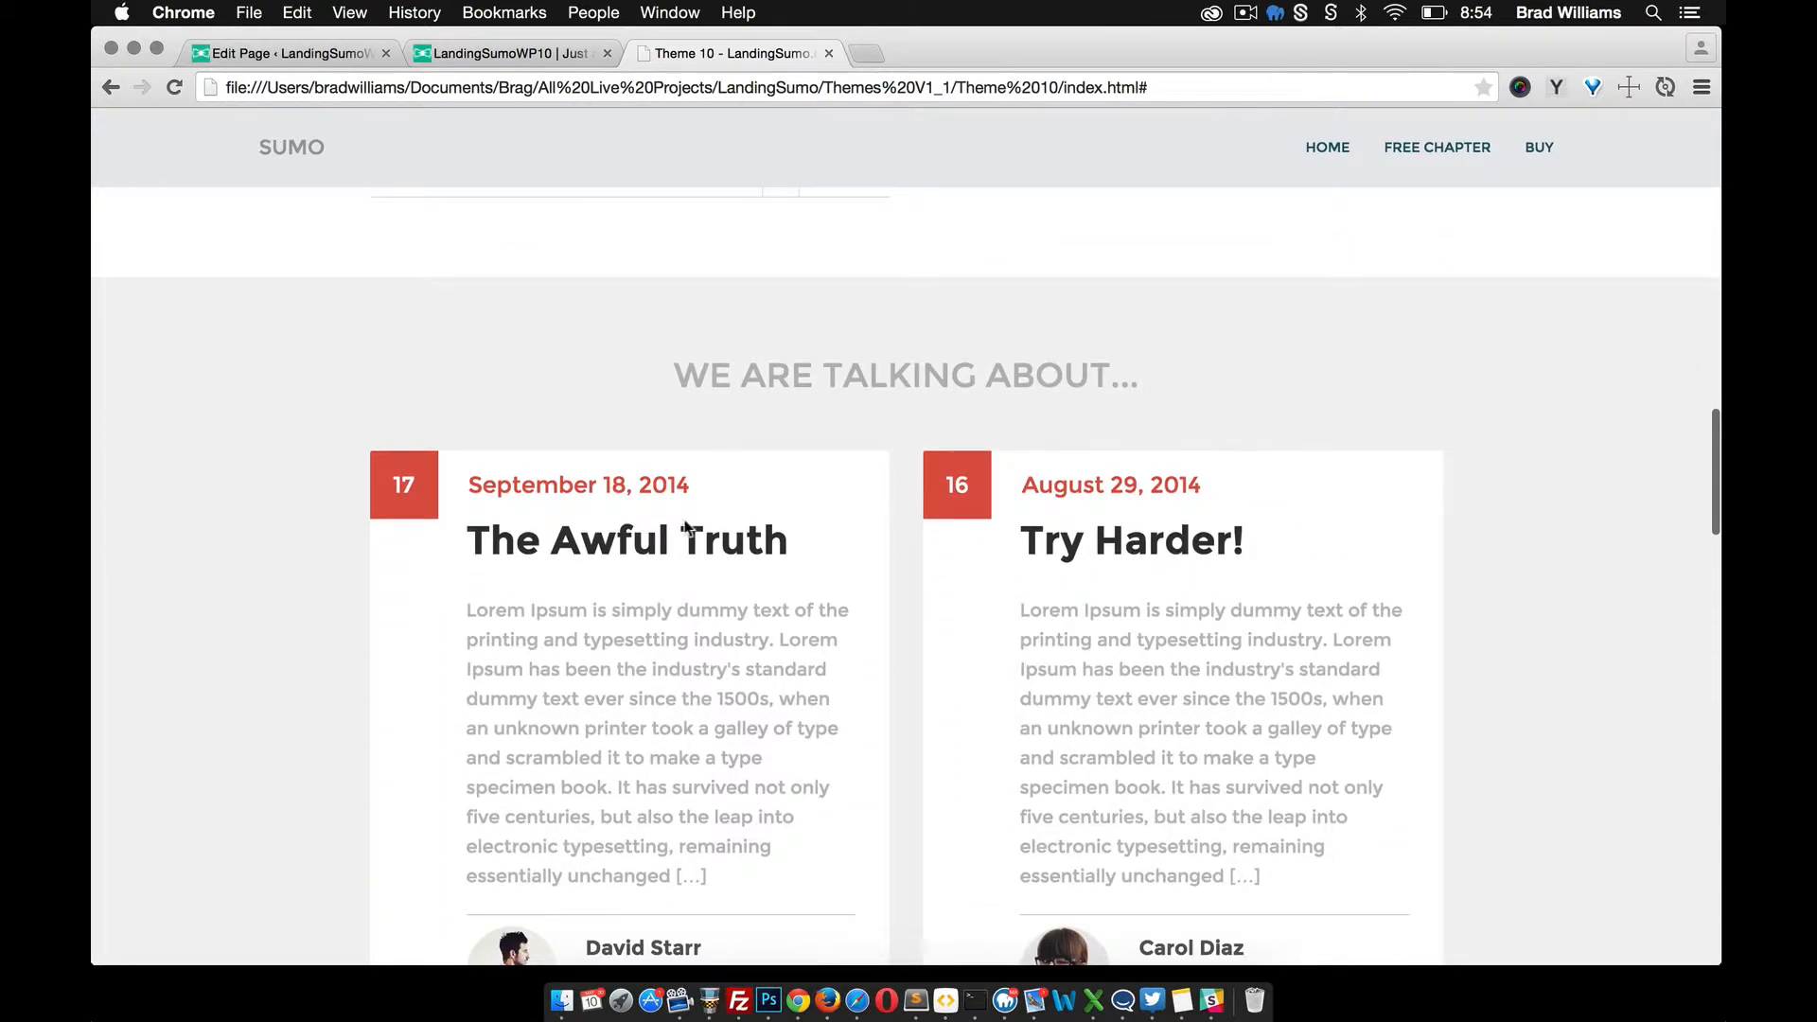
scroll(738, 634, "up", 1)
scroll(757, 663, "down", 3)
scroll(757, 668, "up", 10)
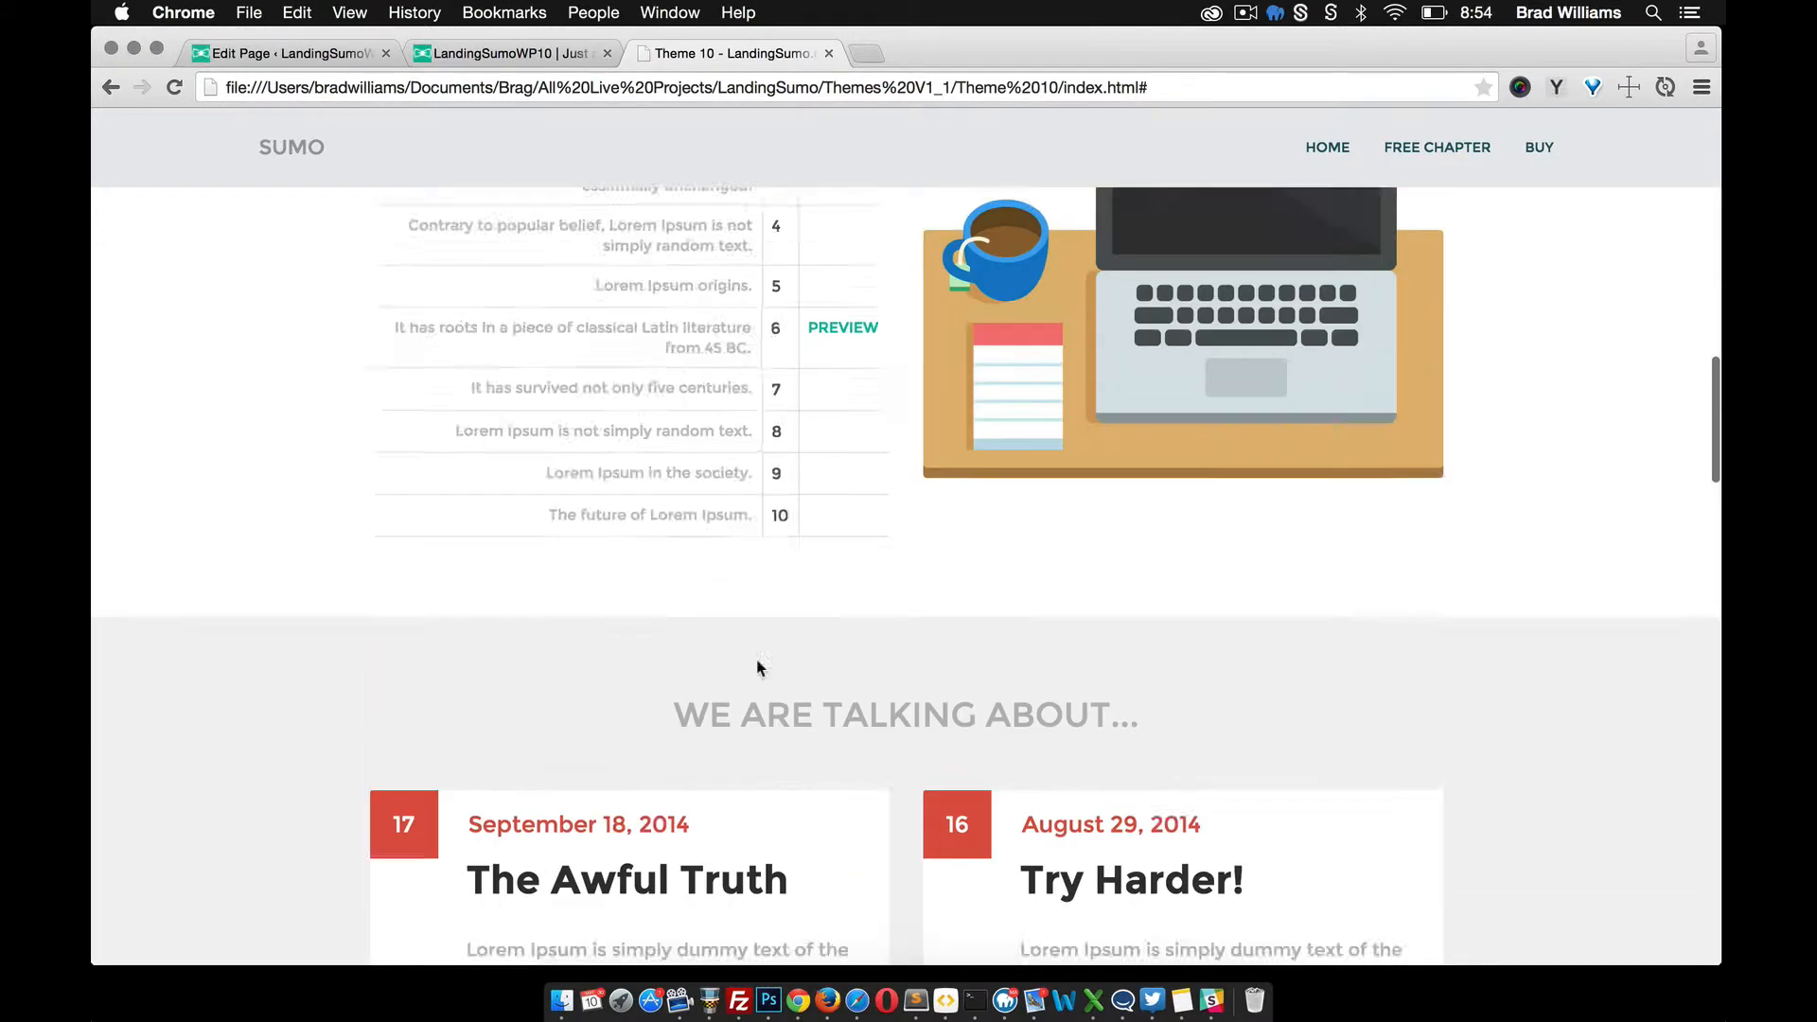
scroll(748, 644, "down", 1)
scroll(738, 615, "up", 2)
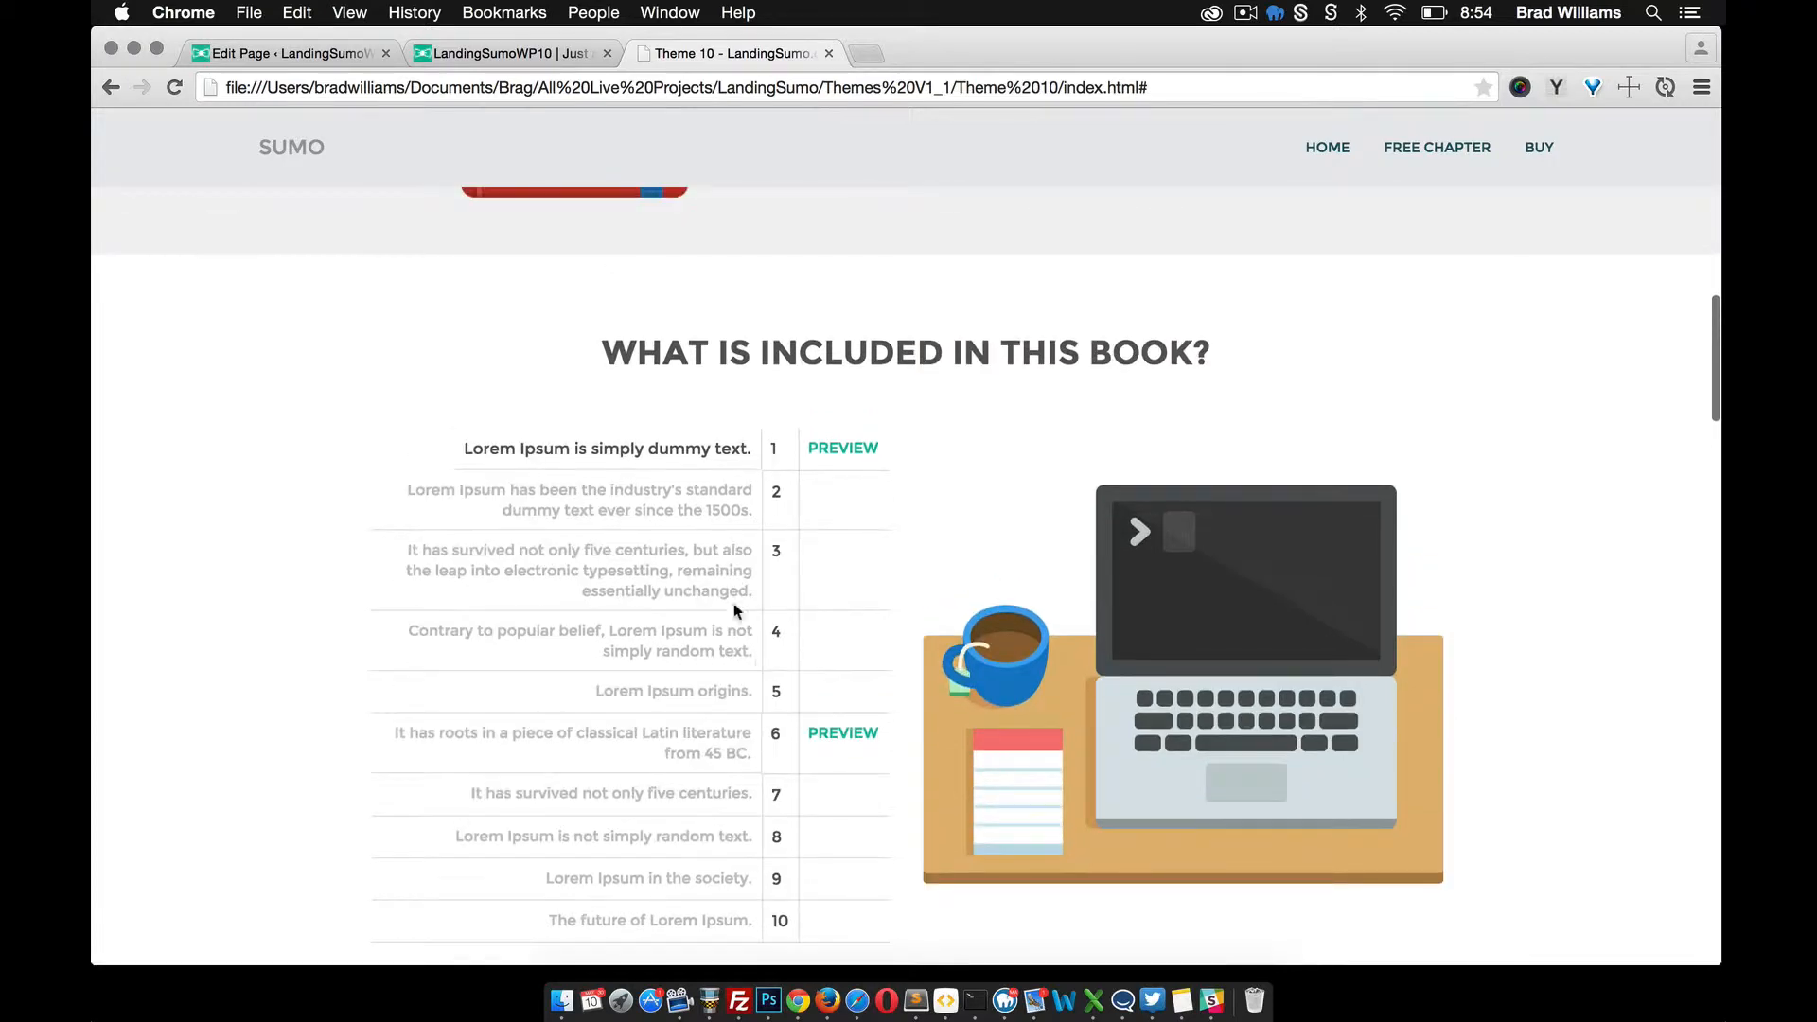
Step: Compare the live homepage's Chapters heading with the template's "What is included in this book?" heading
left_click(487, 57)
scroll(644, 305, "up", 4)
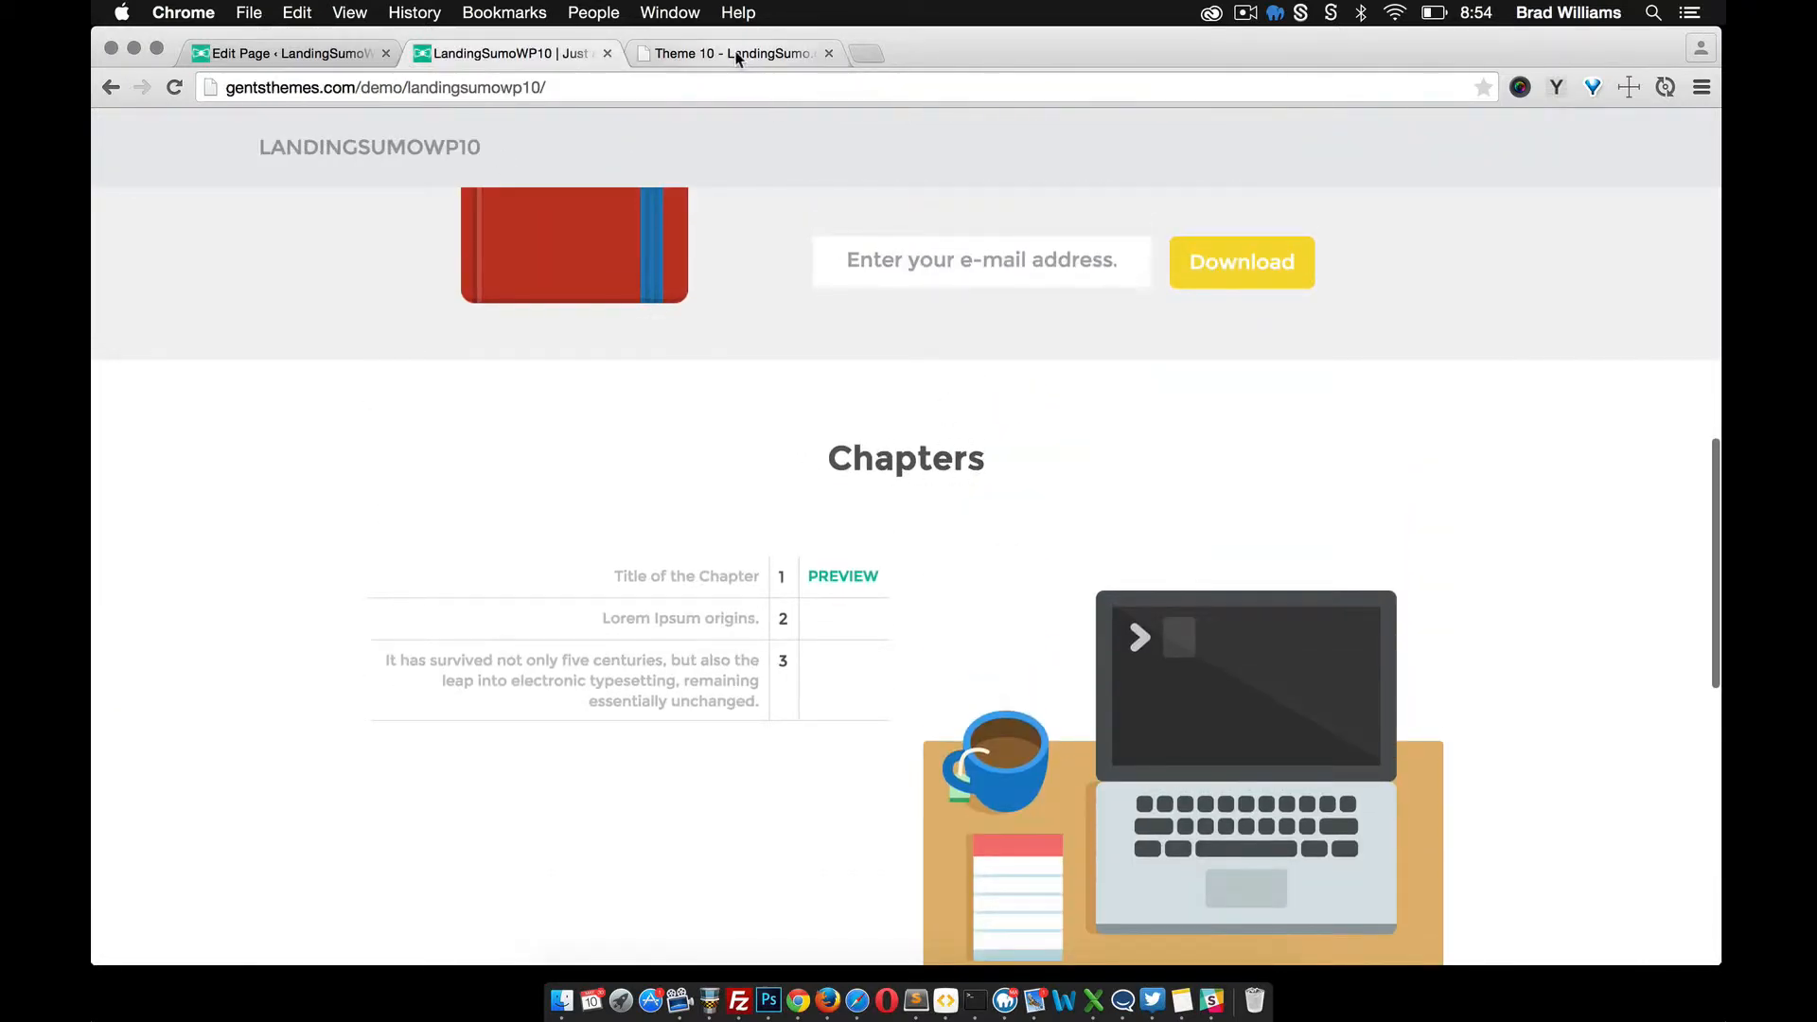
left_click(687, 54)
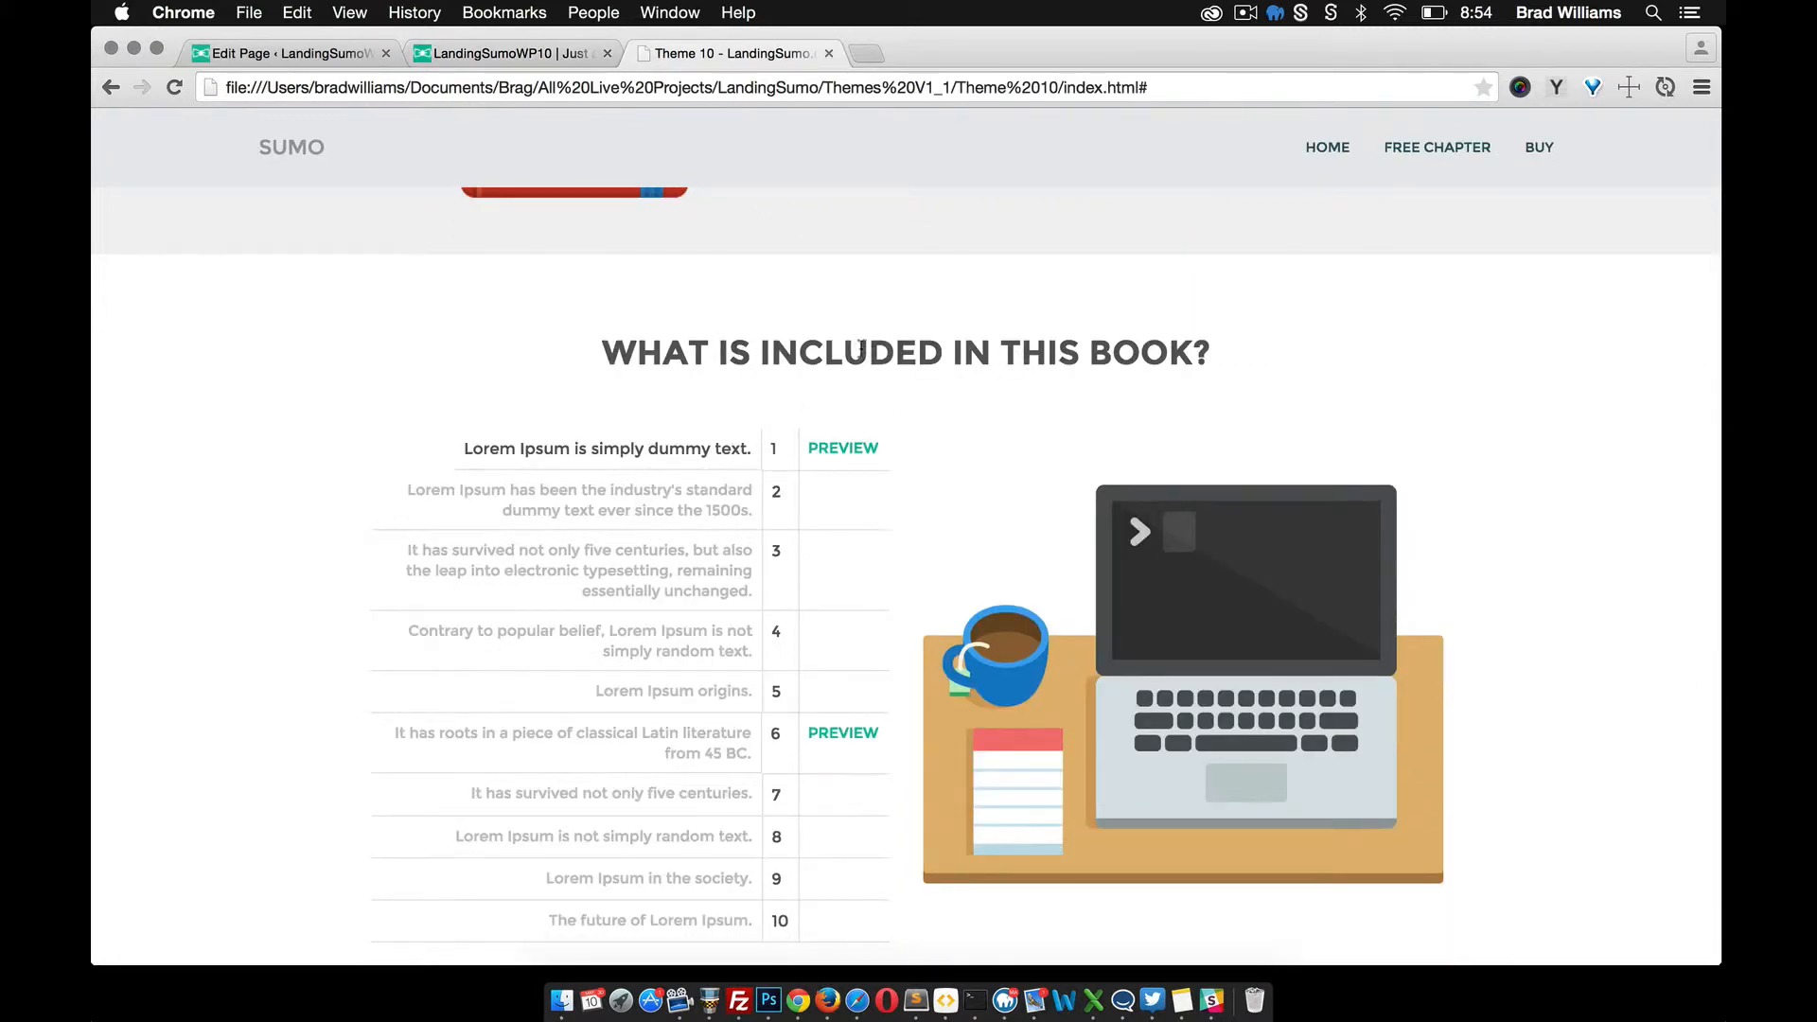
Step: Examine the "We are talking about..." posts section on the live homepage
left_click(284, 54)
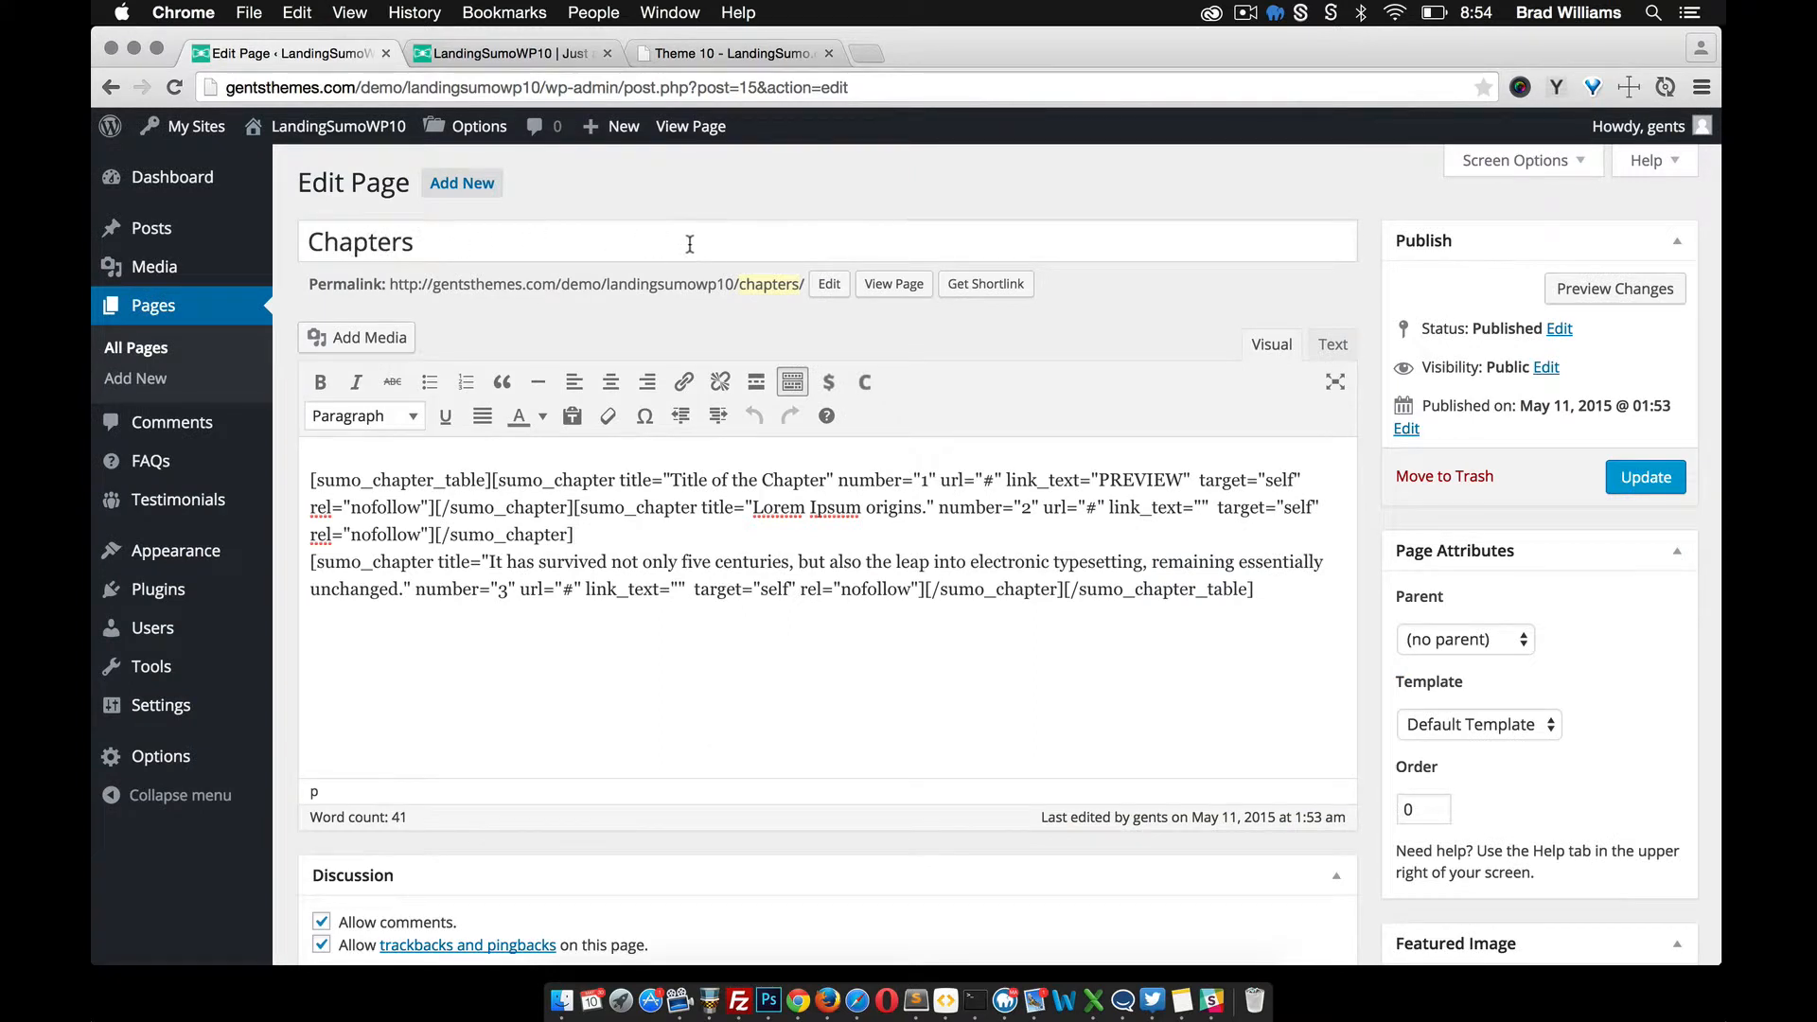
left_click(516, 54)
scroll(793, 467, "down", 10)
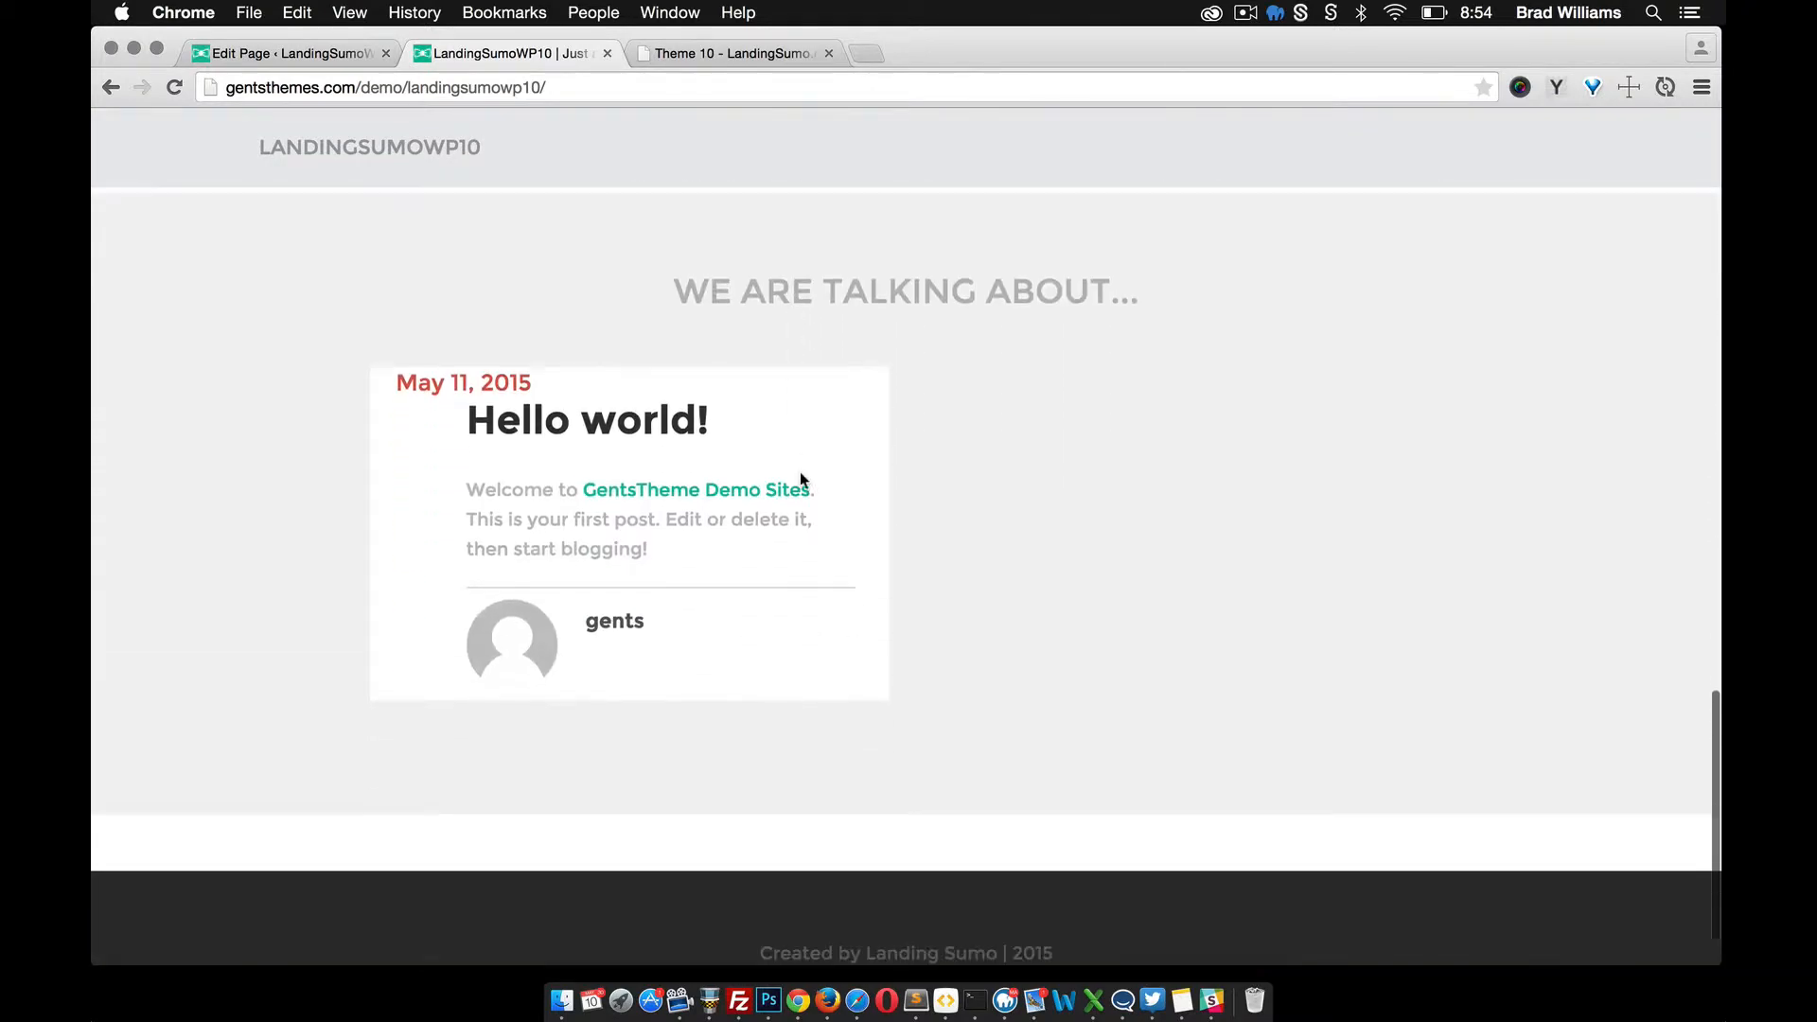
scroll(769, 560, "up", 2)
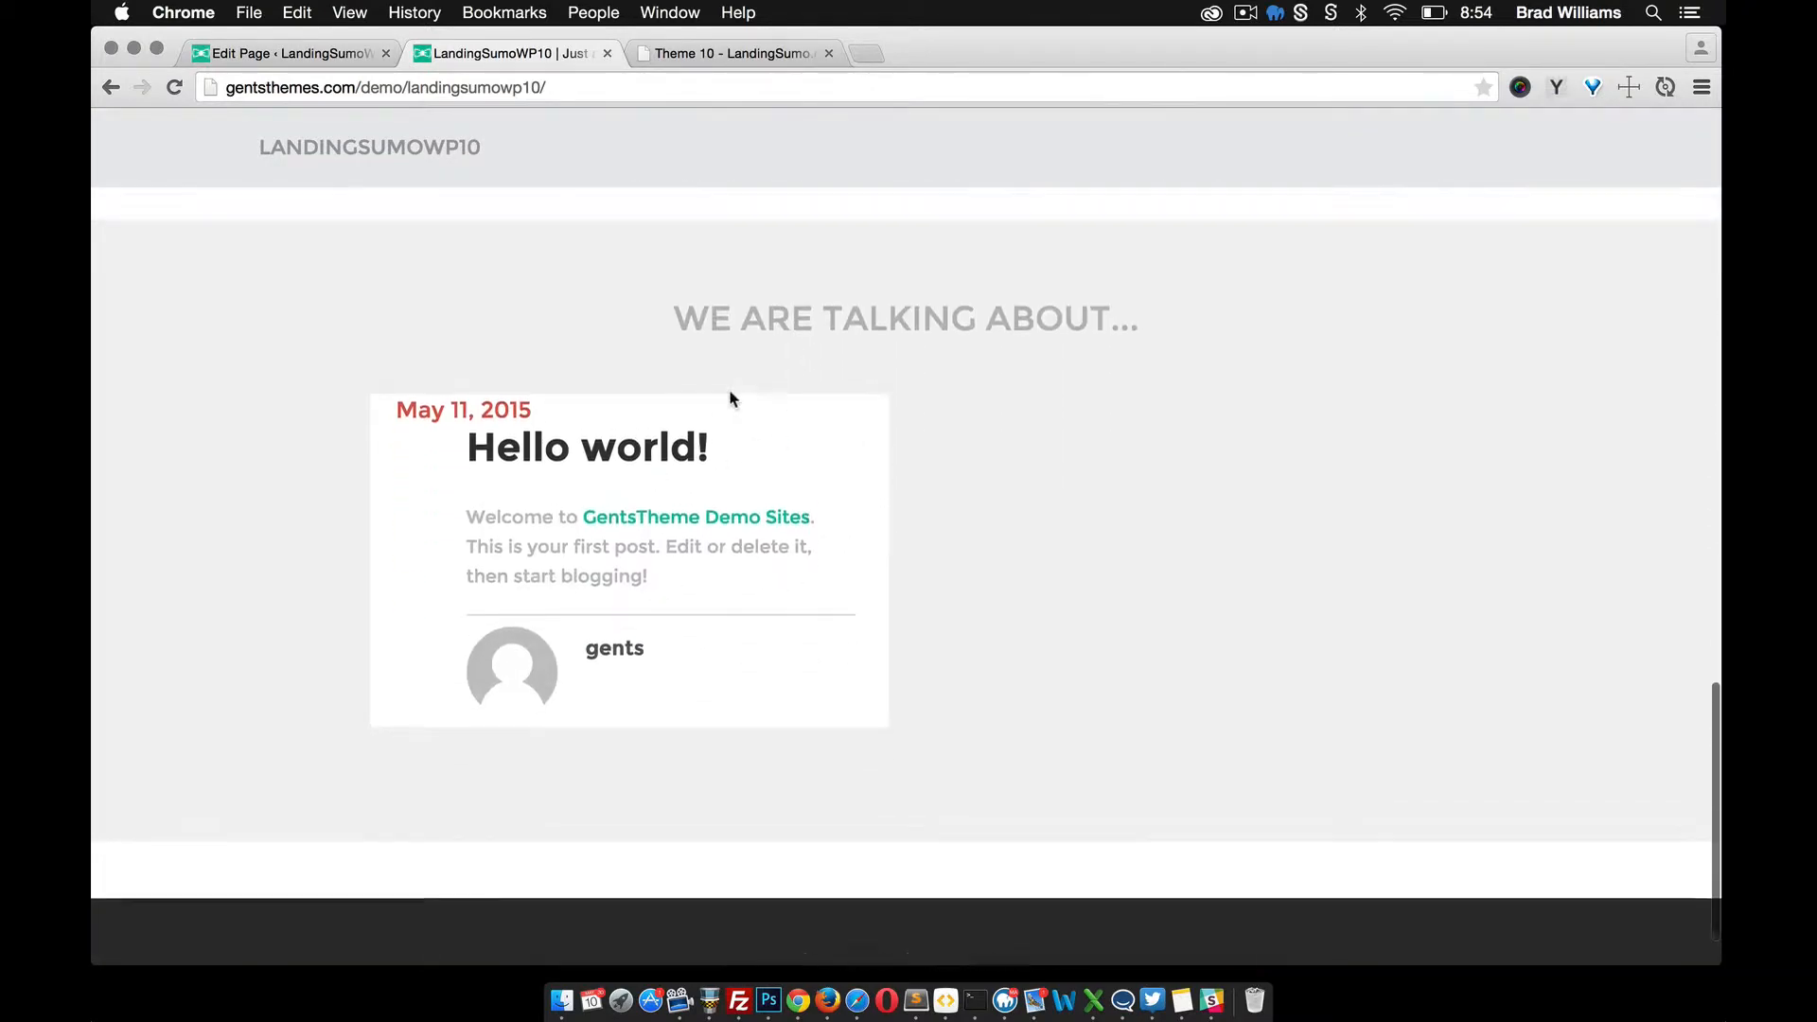
Step: Start a new post and title it "Sample Post"
left_click(337, 55)
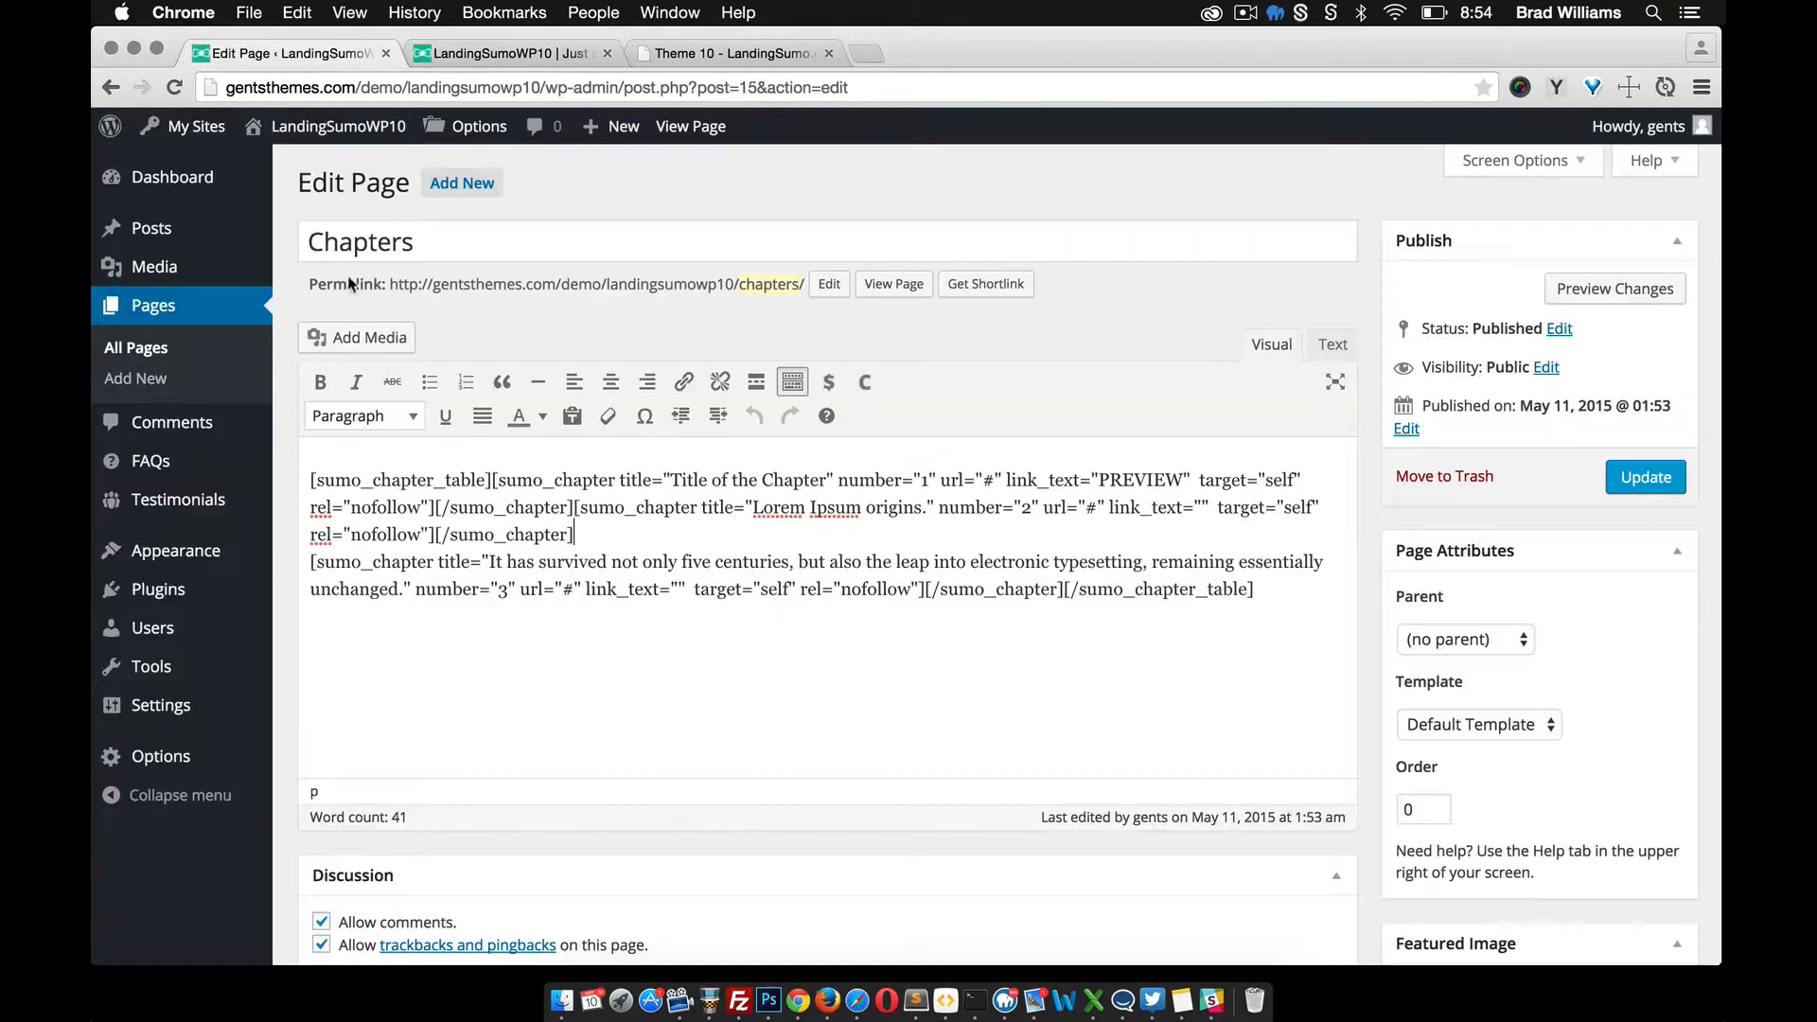
mouse_move(157, 243)
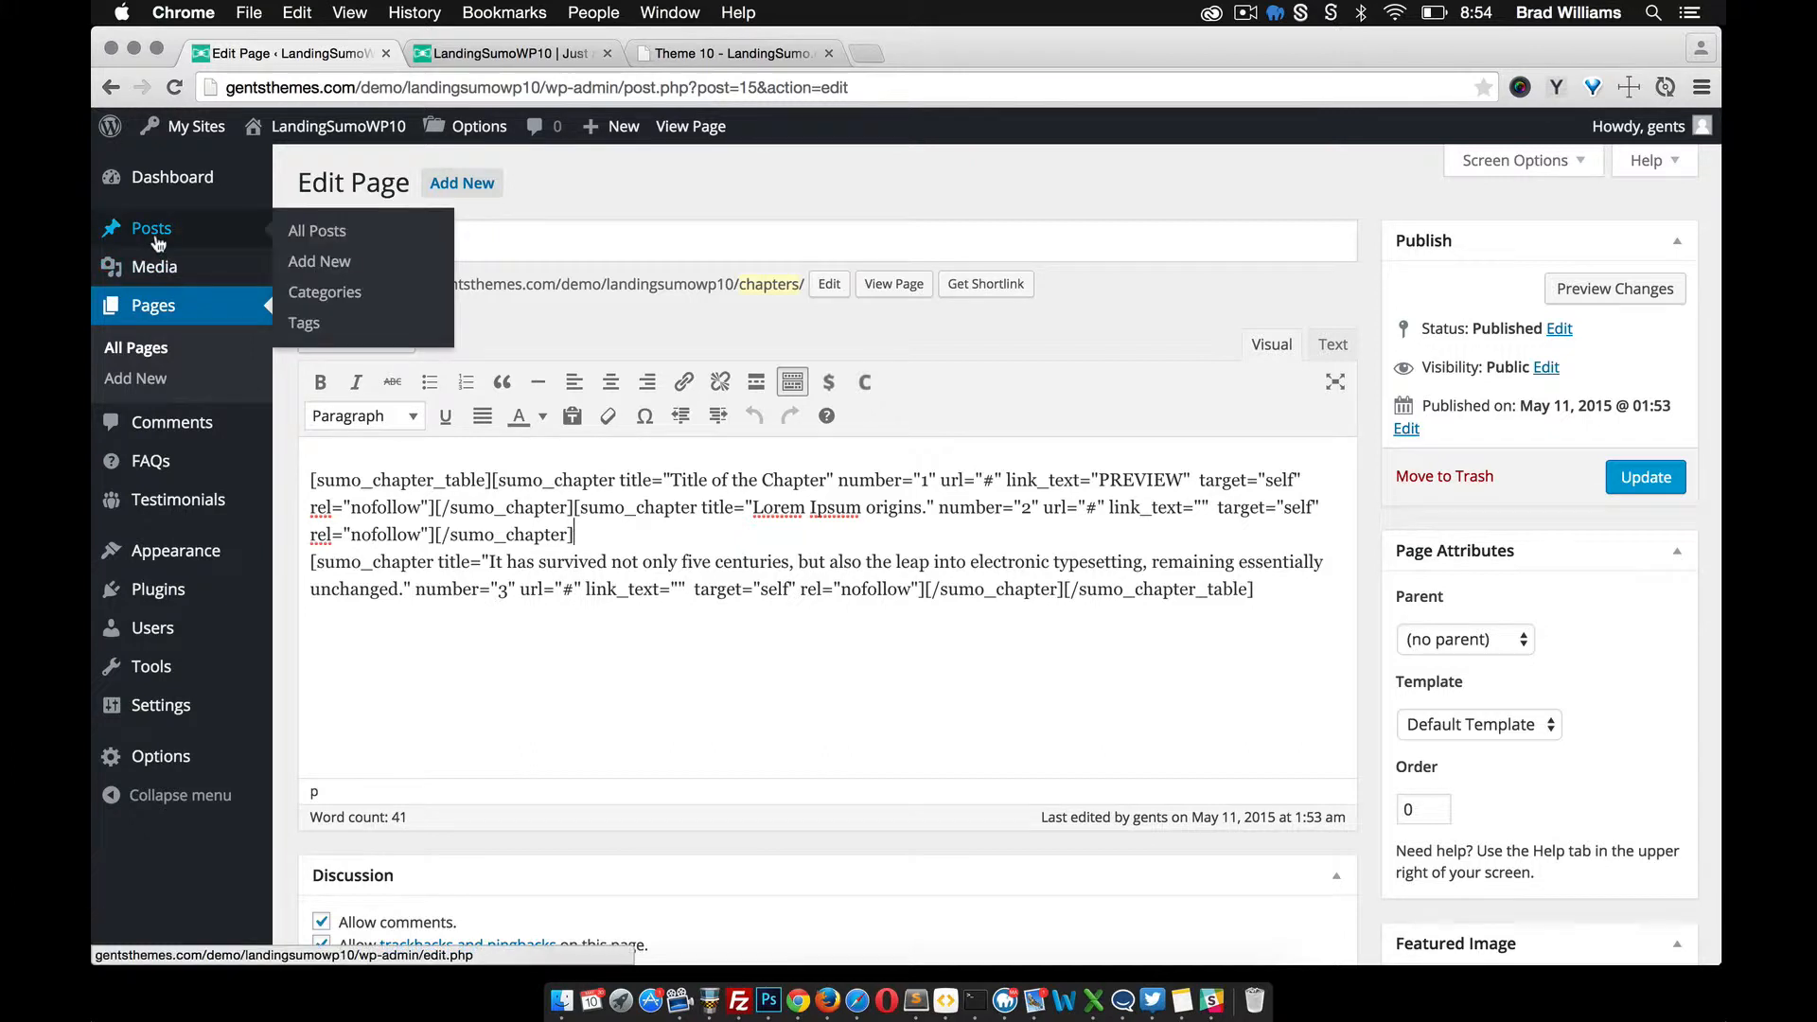
left_click(318, 269)
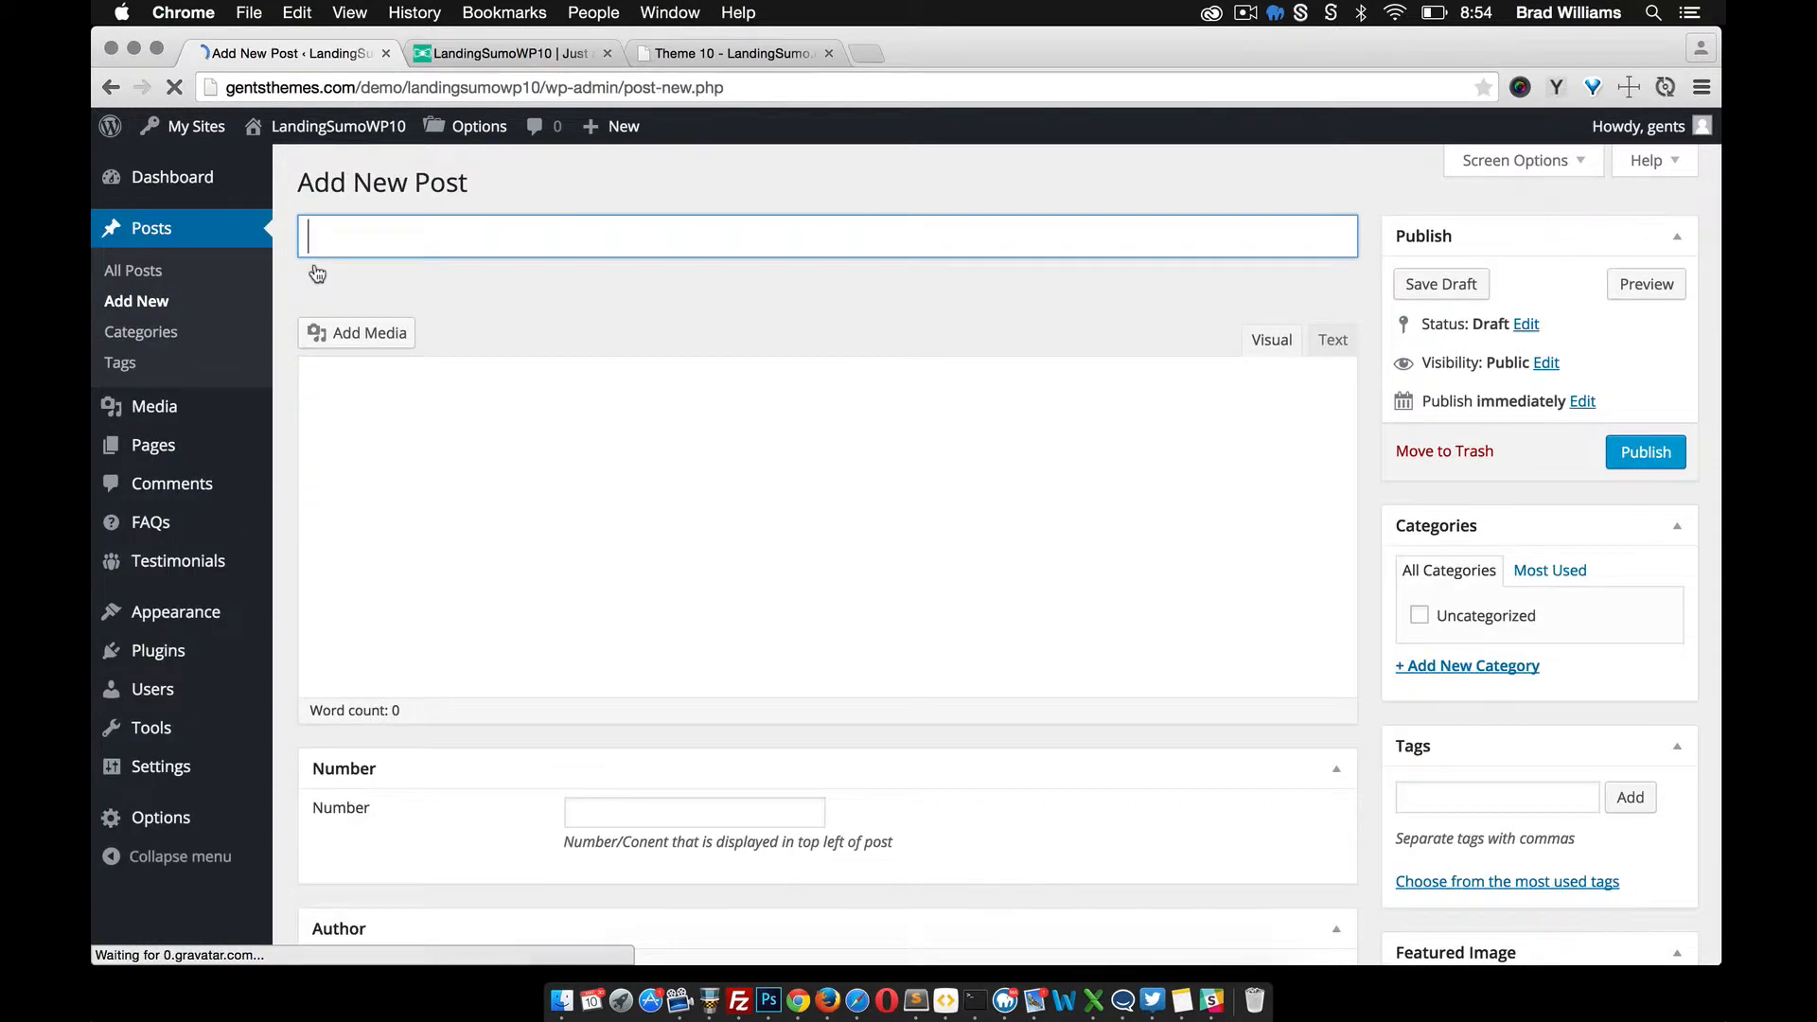
left_click(358, 247)
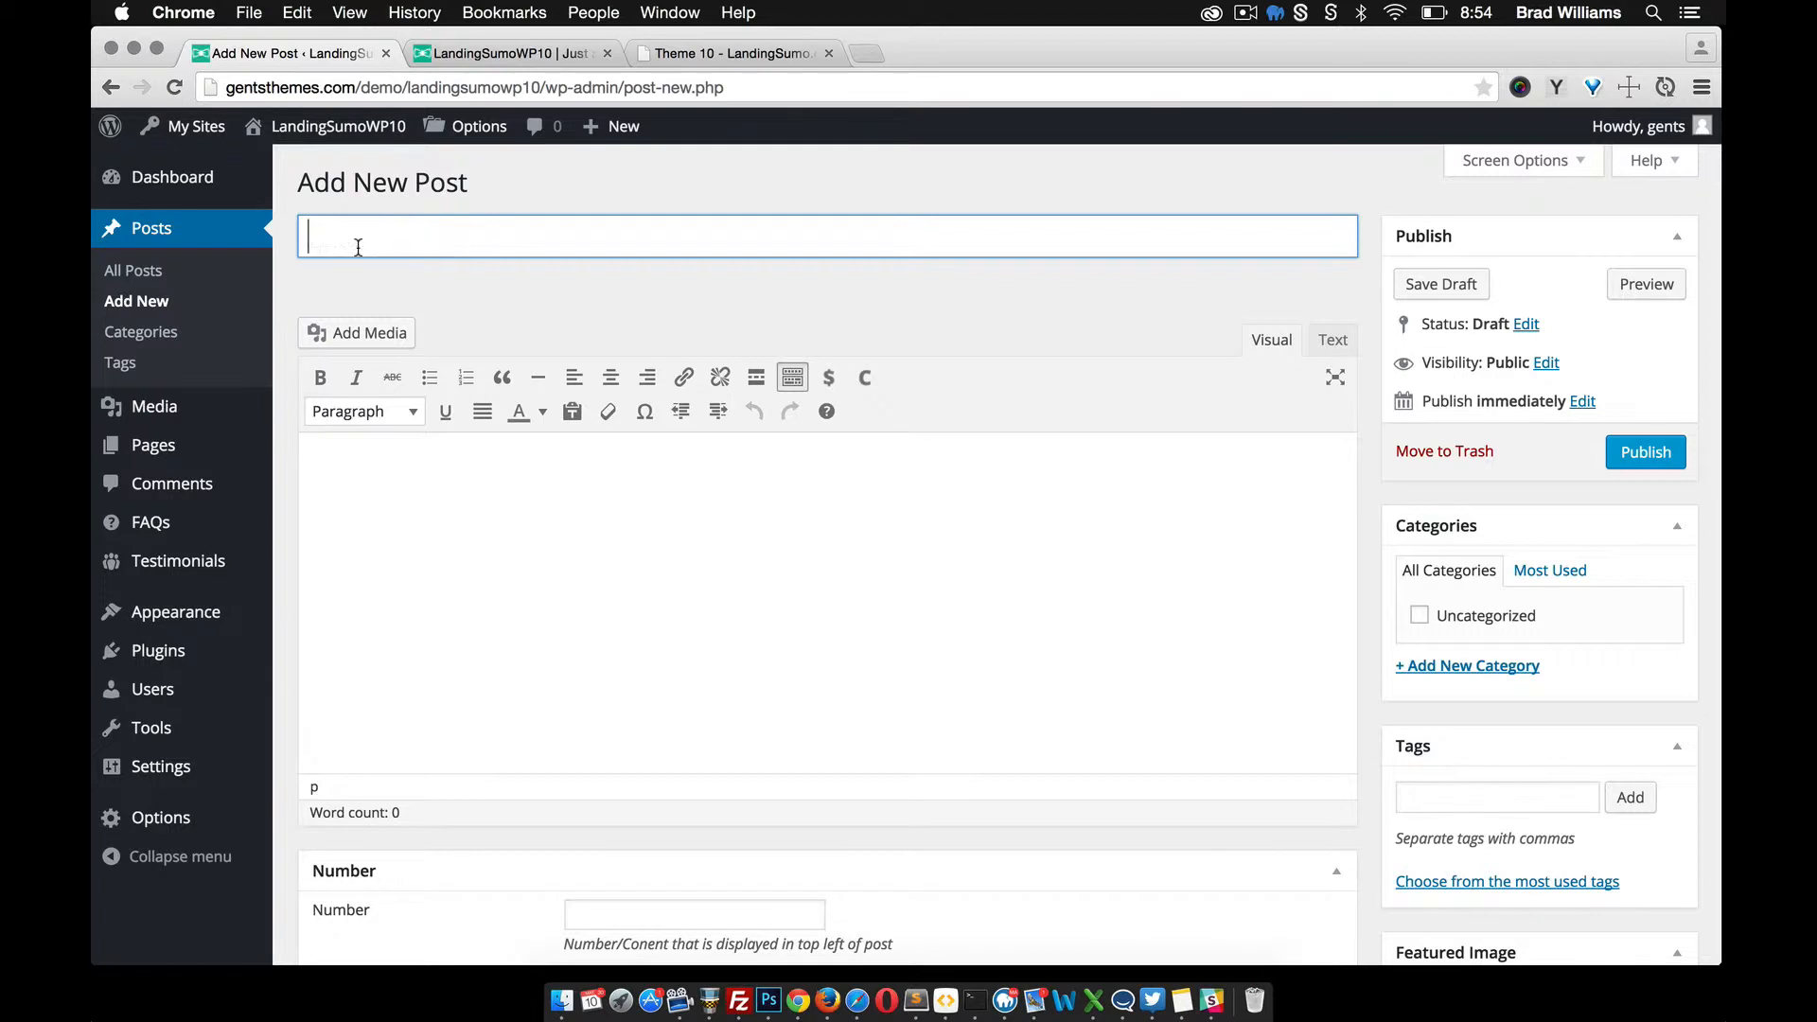
type("Sample Post")
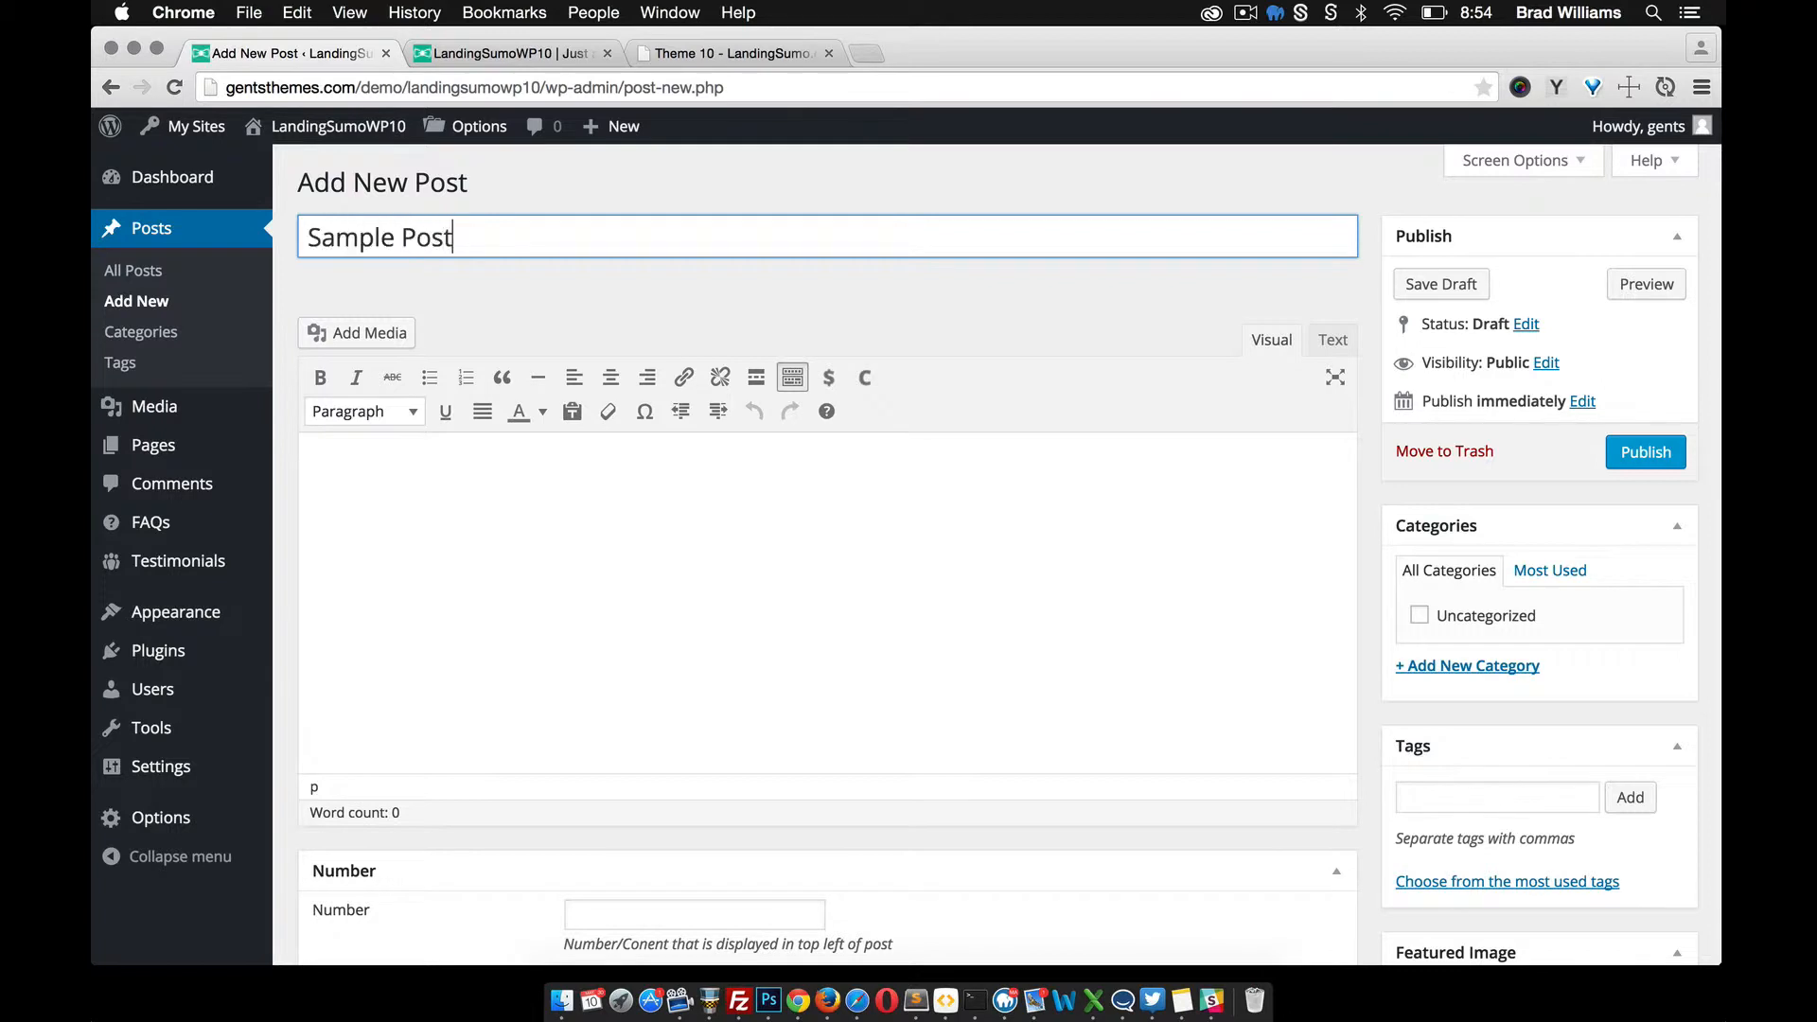
Step: Fill the post body with three placeholder paragraphs beginning "Cras sagittis. Cras varius." and delete the third one
left_click(348, 563)
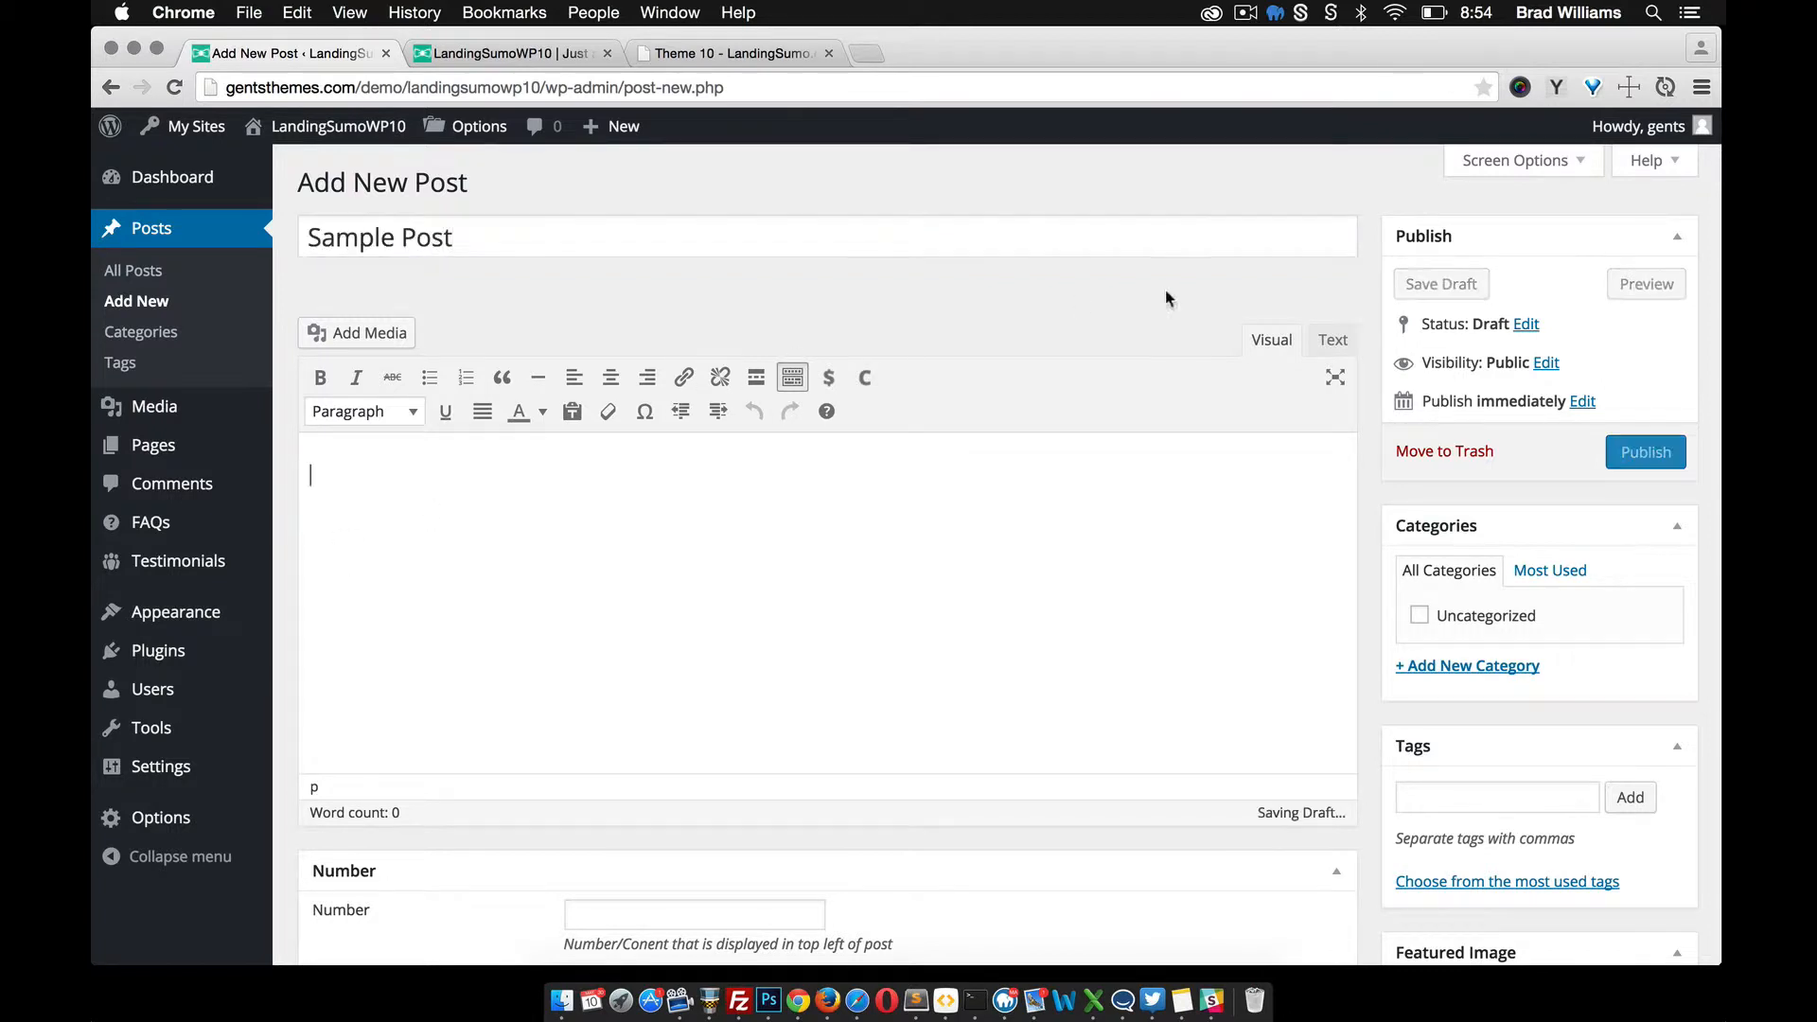
left_click(1557, 88)
left_click(1548, 252)
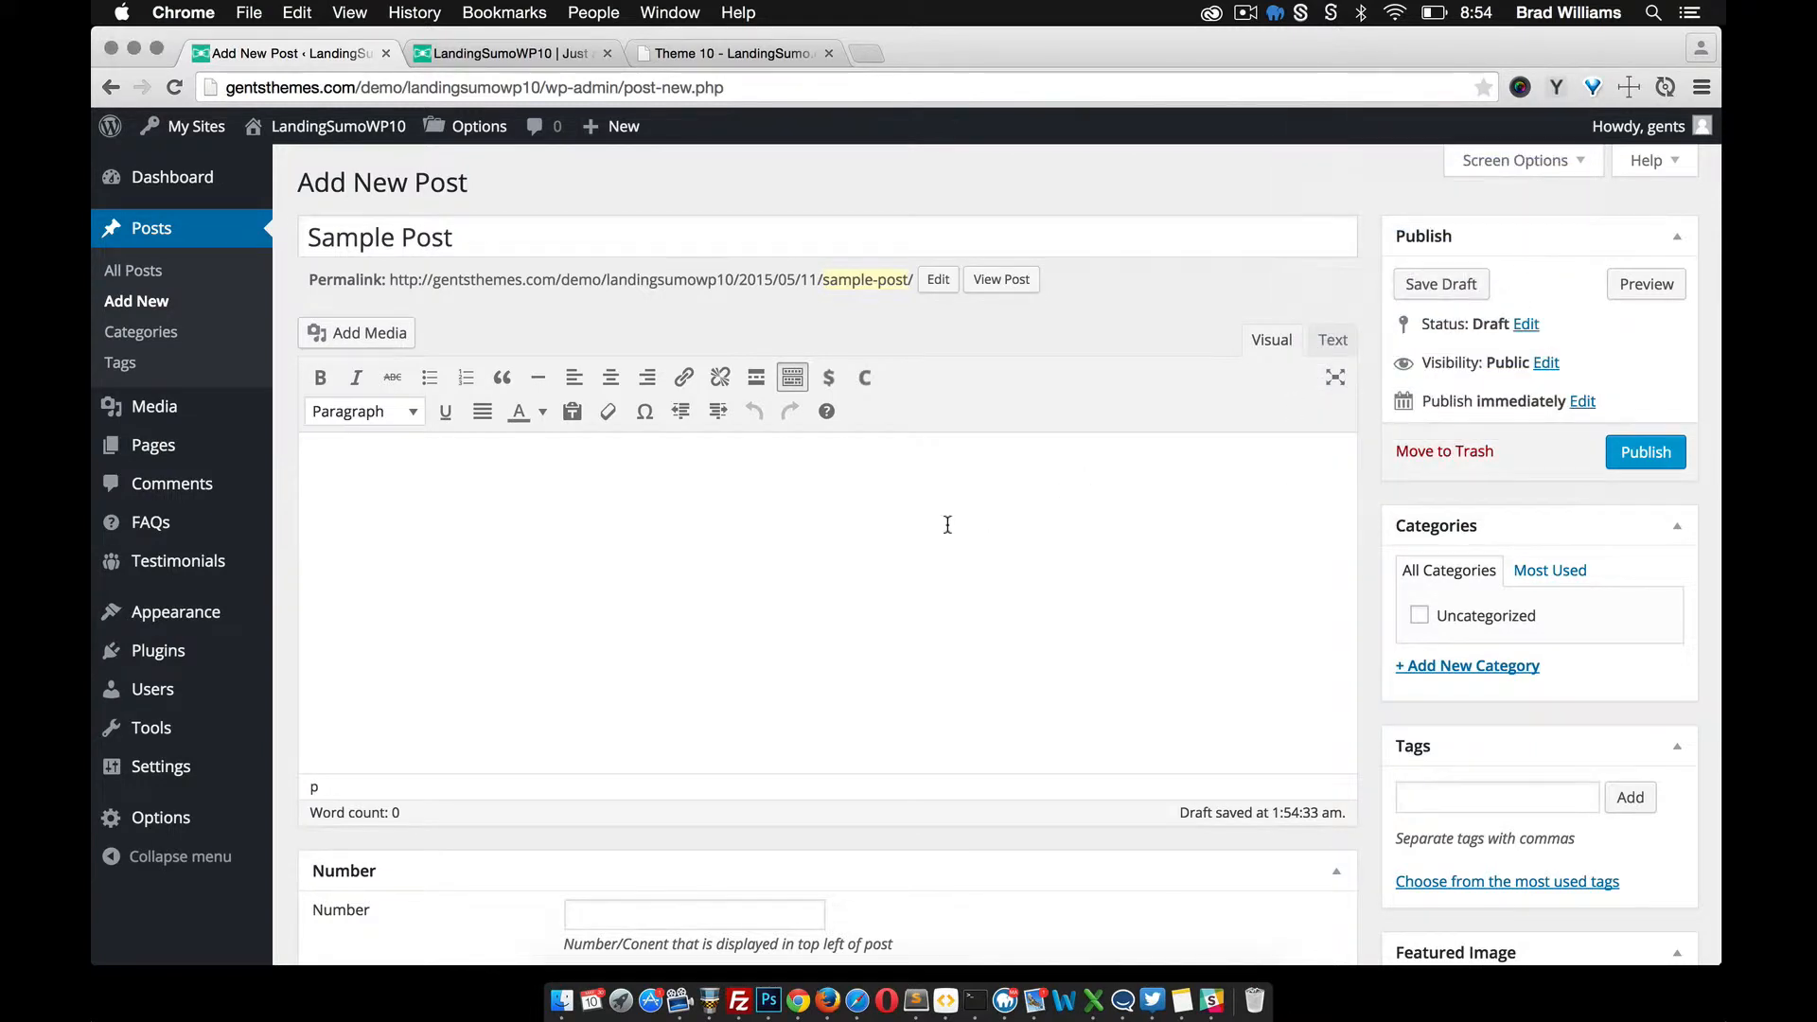
type("Cras sagittis. Cras varius. Curabitur a felis in nunc fringilla tristique. Nullam tincidunt adipiscing enim. Praesent porttitor, nulla vitae posuere iaculis, arcu nisl dignissim dolor, a pretium mi sem ut ipsum. Cras ultricies mi eu turpis hendrerit fringilla. Phasellus magna. In ac felis quis tortor malesuada pretium. Nam adipiscing. Donec orci lectus, aliquam ut, faucibus non, euismod id, nulla. Suspendisse non nisl sit amet velit hendrerit rutrum. Suspendisse nisl elit, rhoncus eget, elementum ac, condimentum eget, diam. Nullam quis ante. Nulla porta dolor. Nullam tincidunt adipiscing enim.")
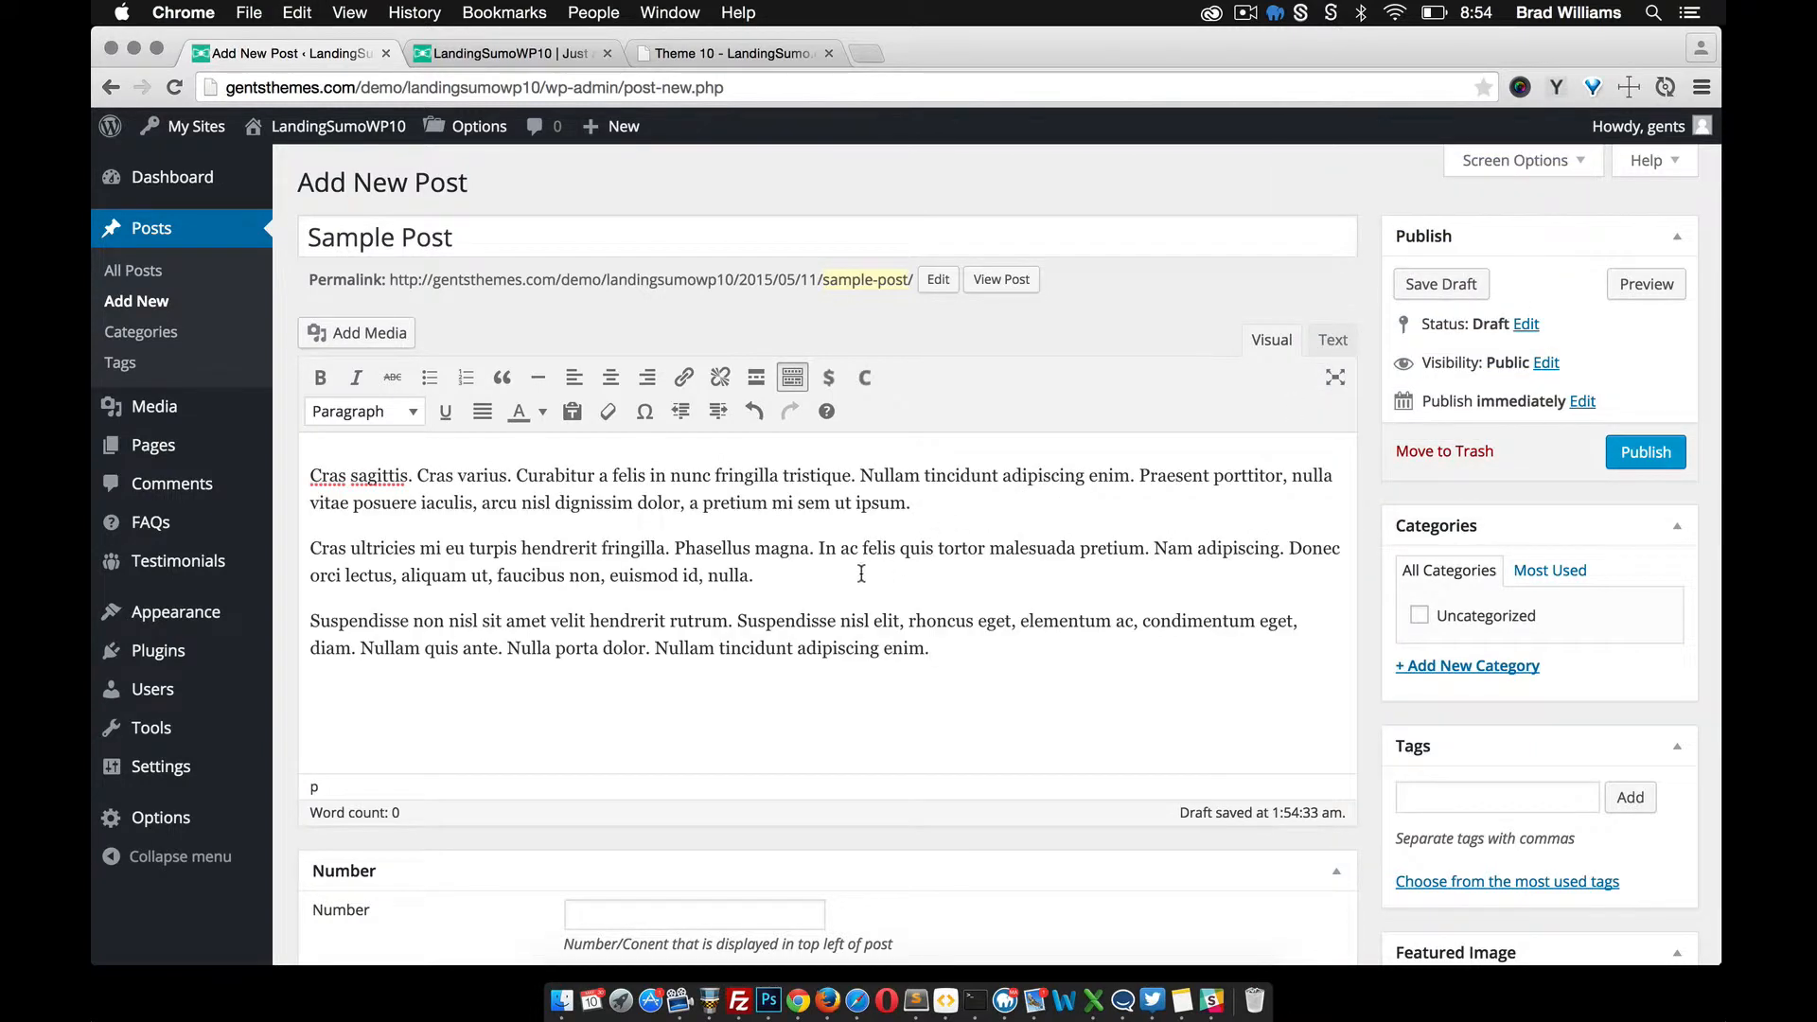
scroll(876, 582, "down", 1)
triple_click(929, 613)
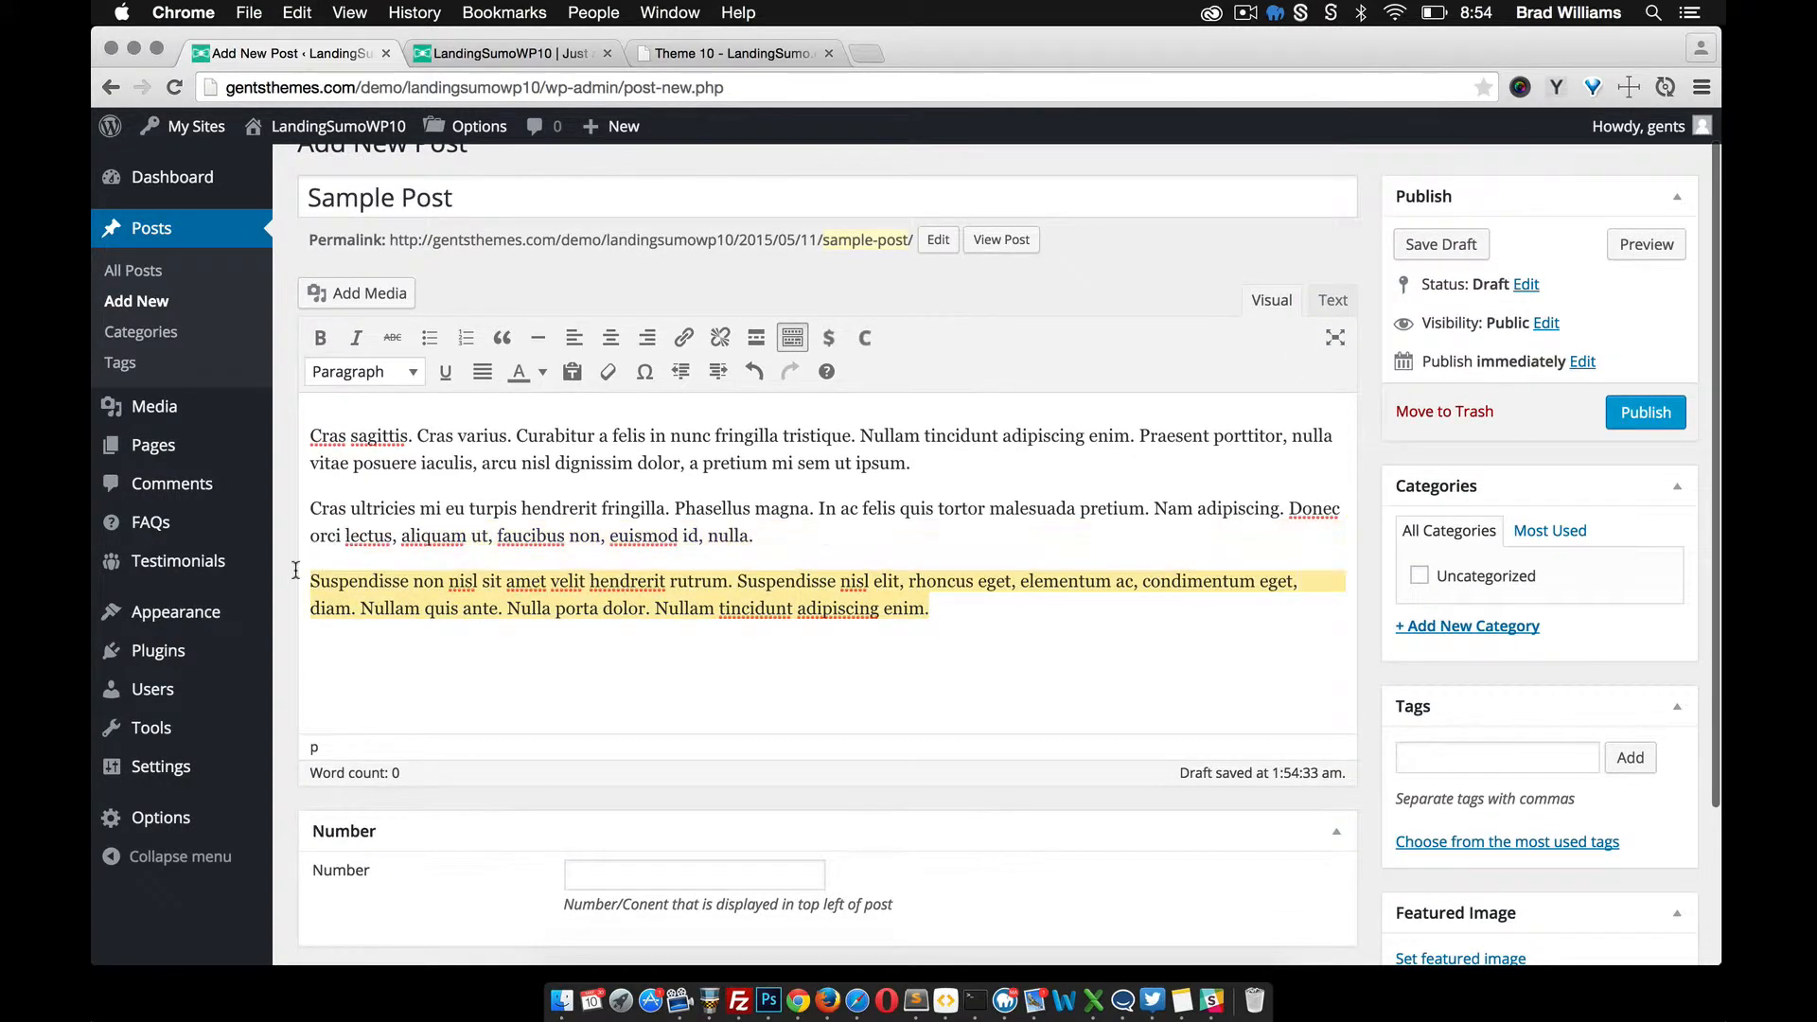
key("BackSpace")
scroll(454, 702, "down", 3)
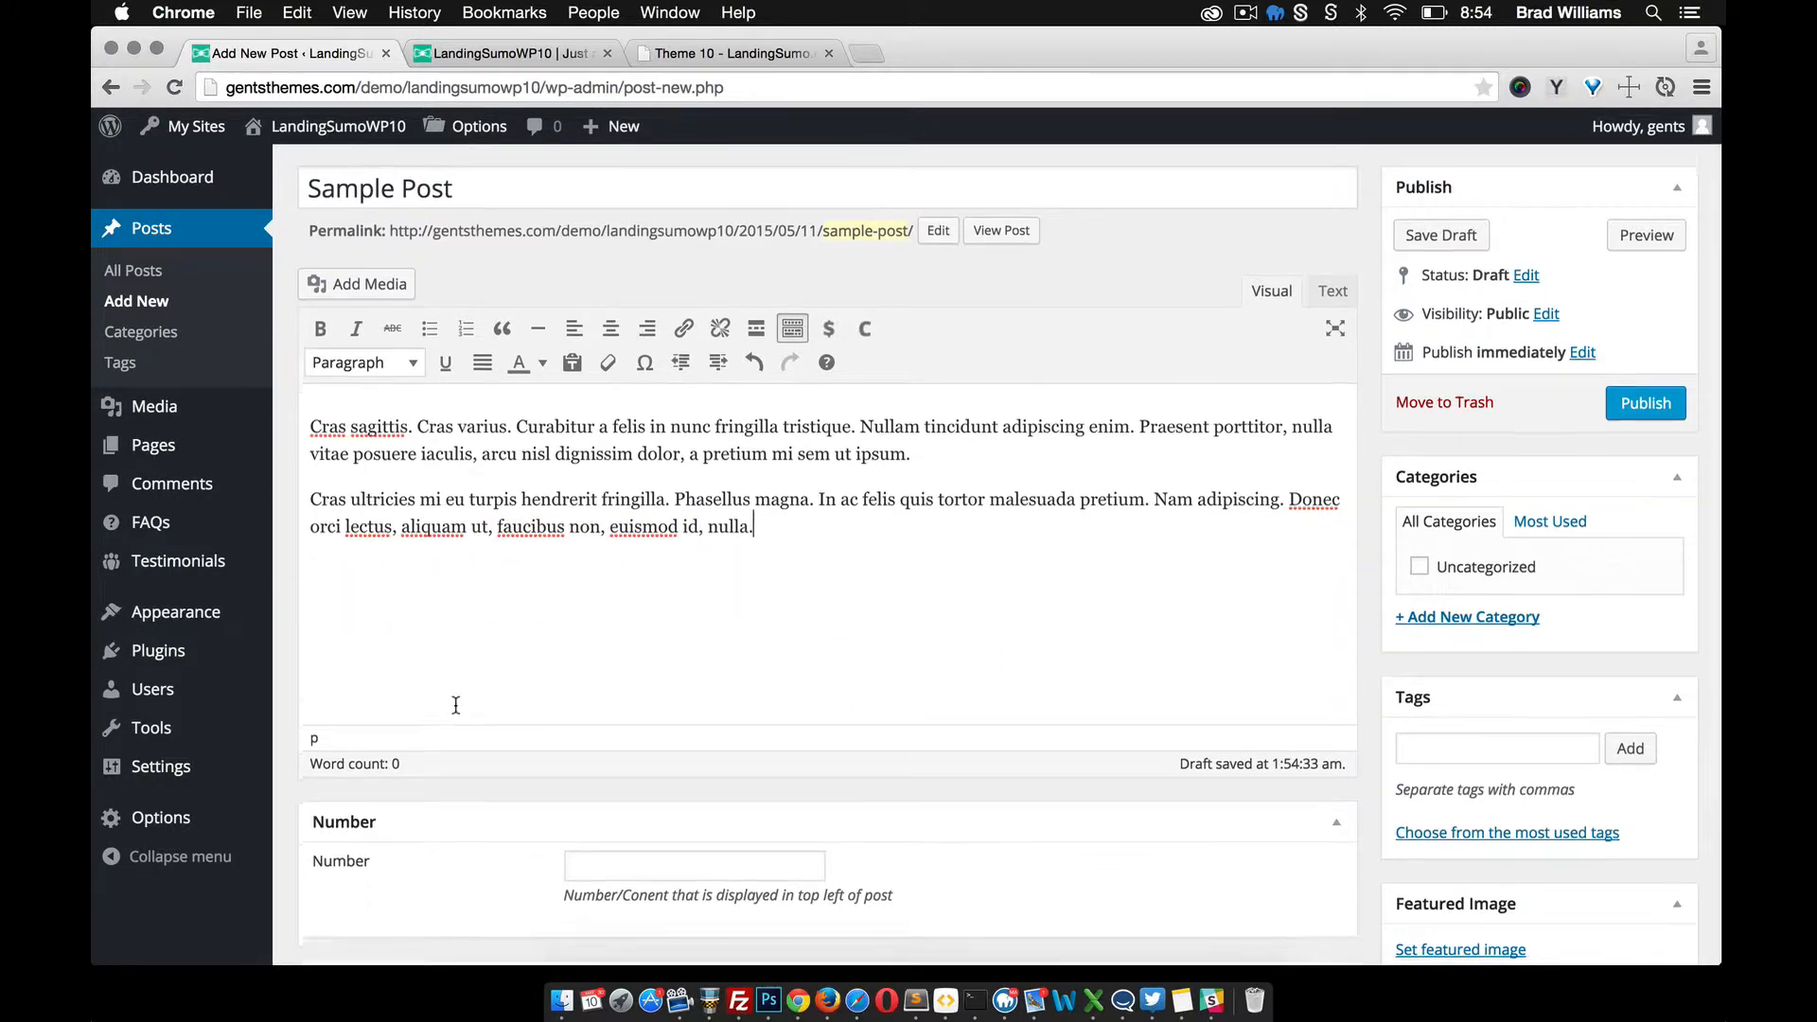
Step: Set the post's number to 10, checking it against the numbered post badges in the Theme 10 template
left_click(600, 768)
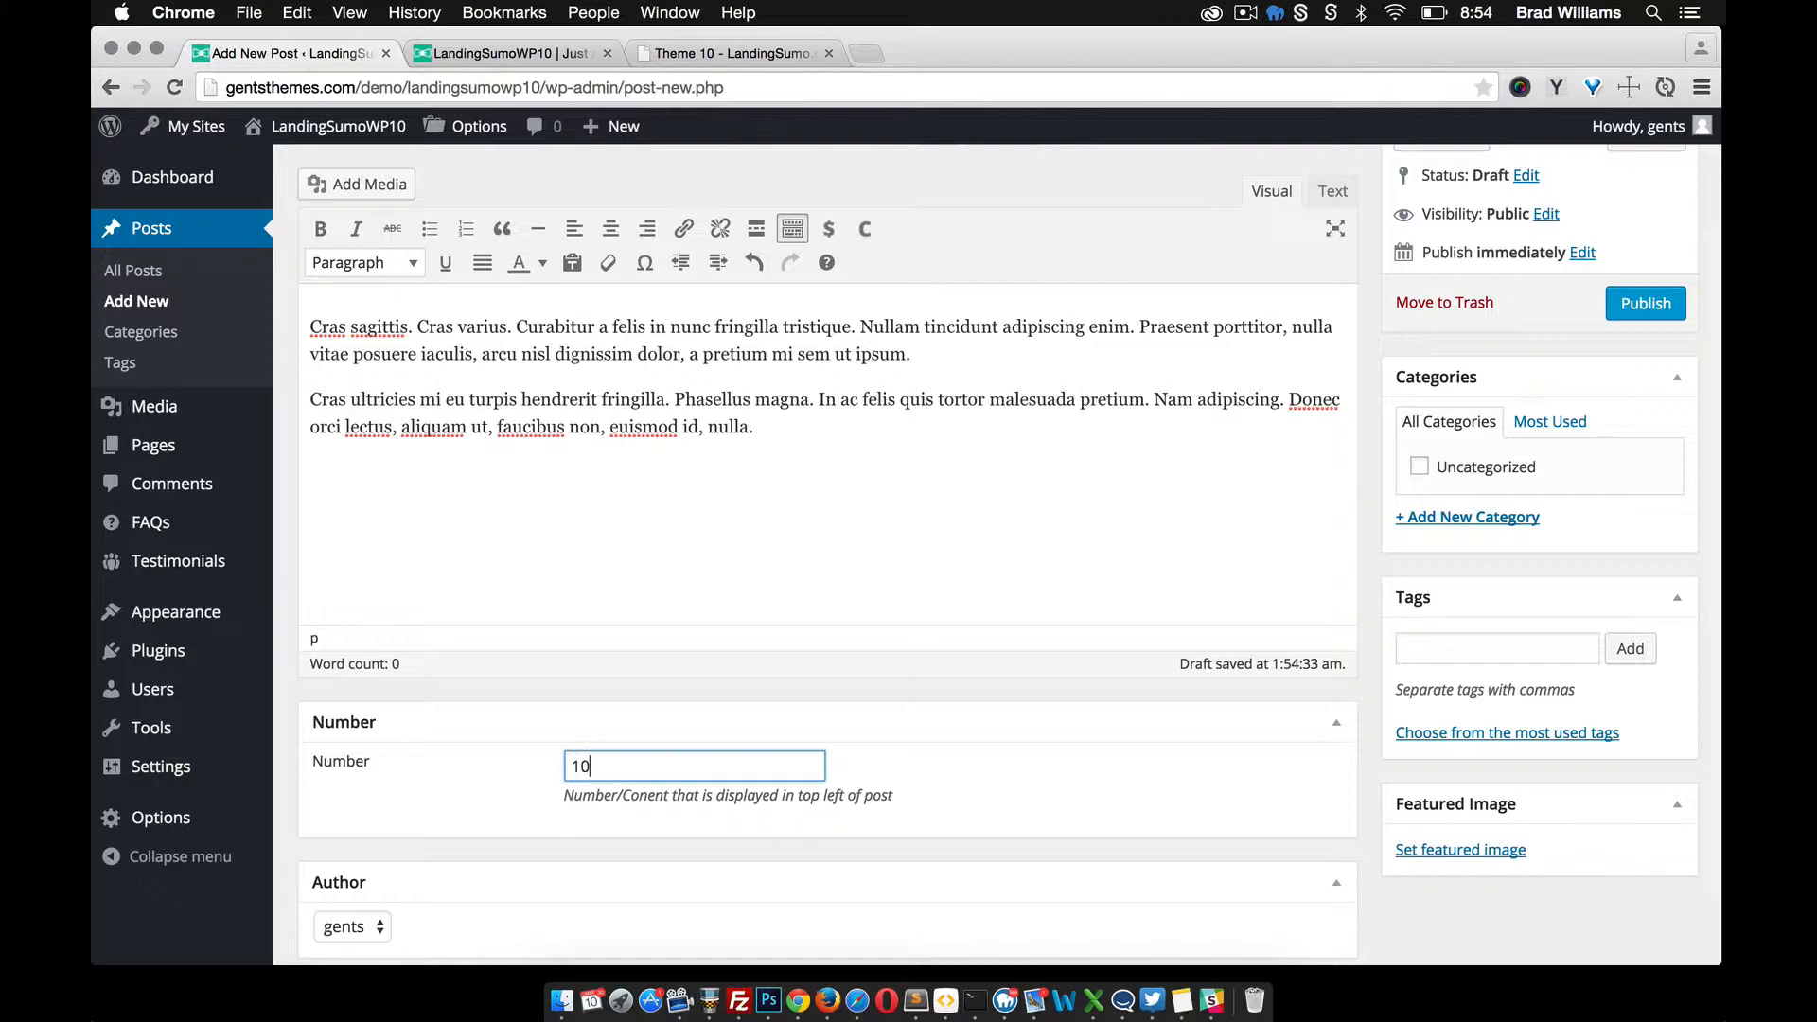
left_click(736, 52)
scroll(690, 438, "down", 5)
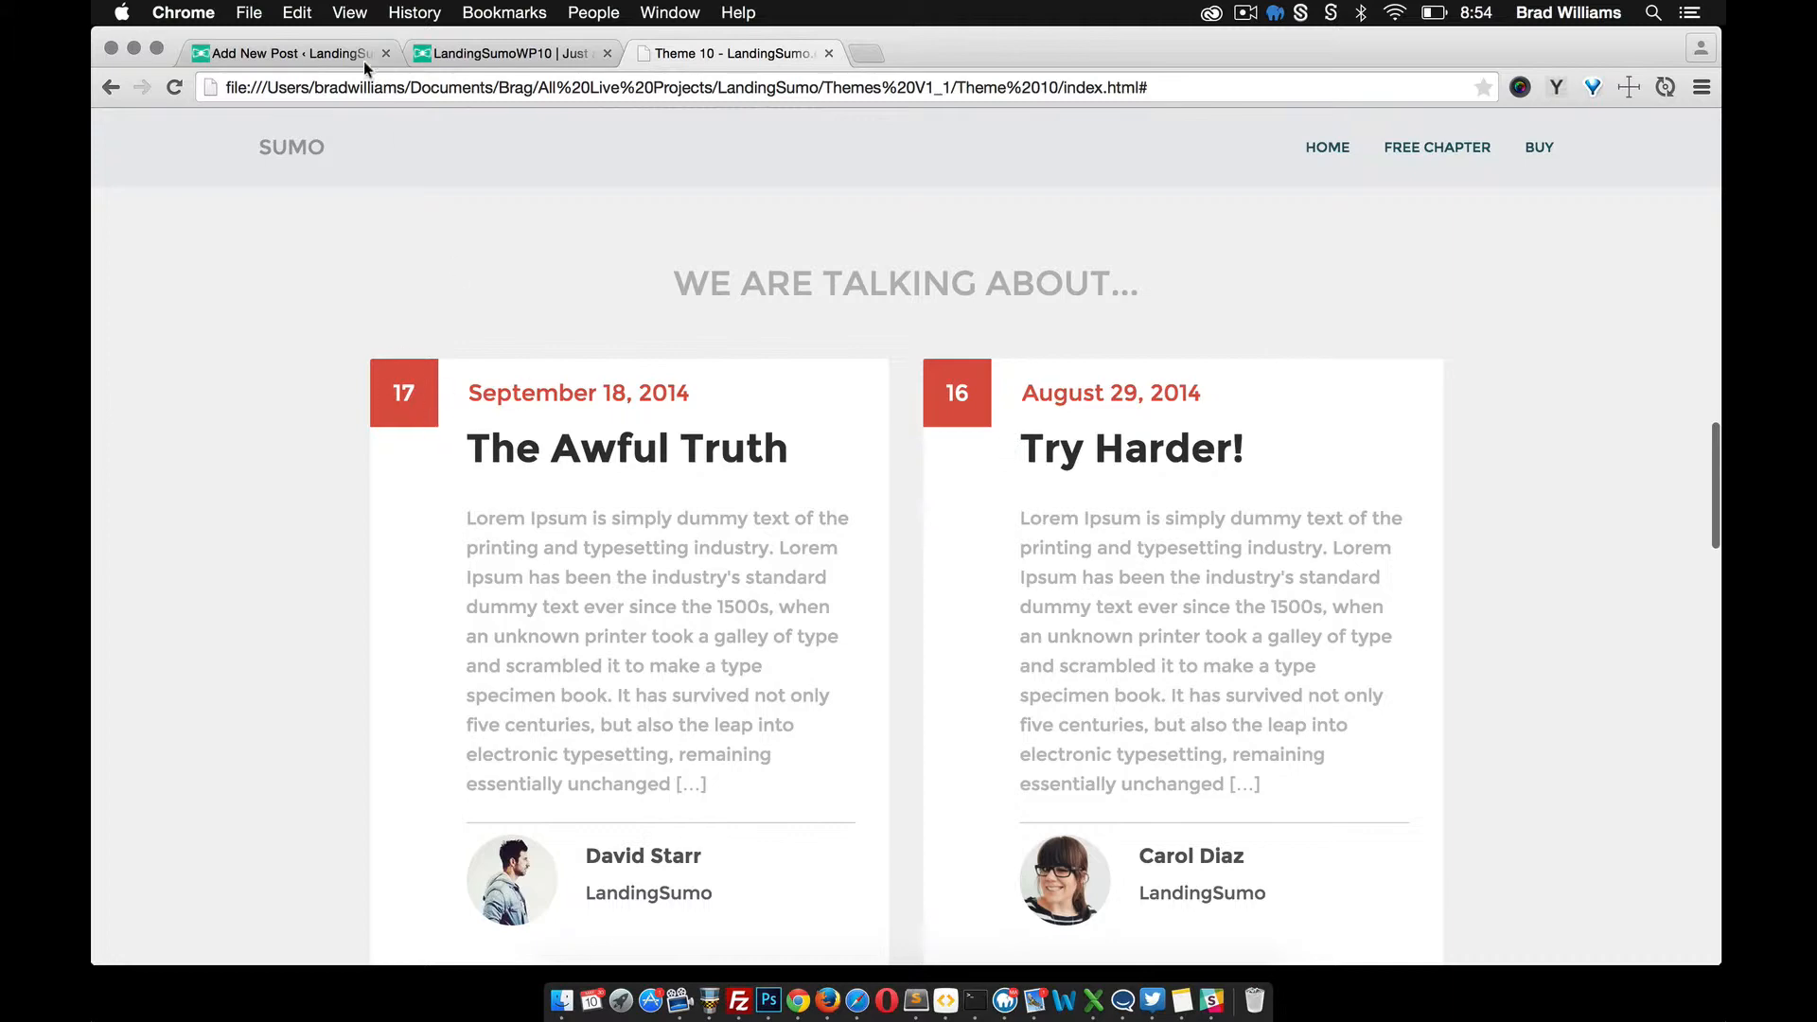
left_click(311, 49)
key("BackSpace")
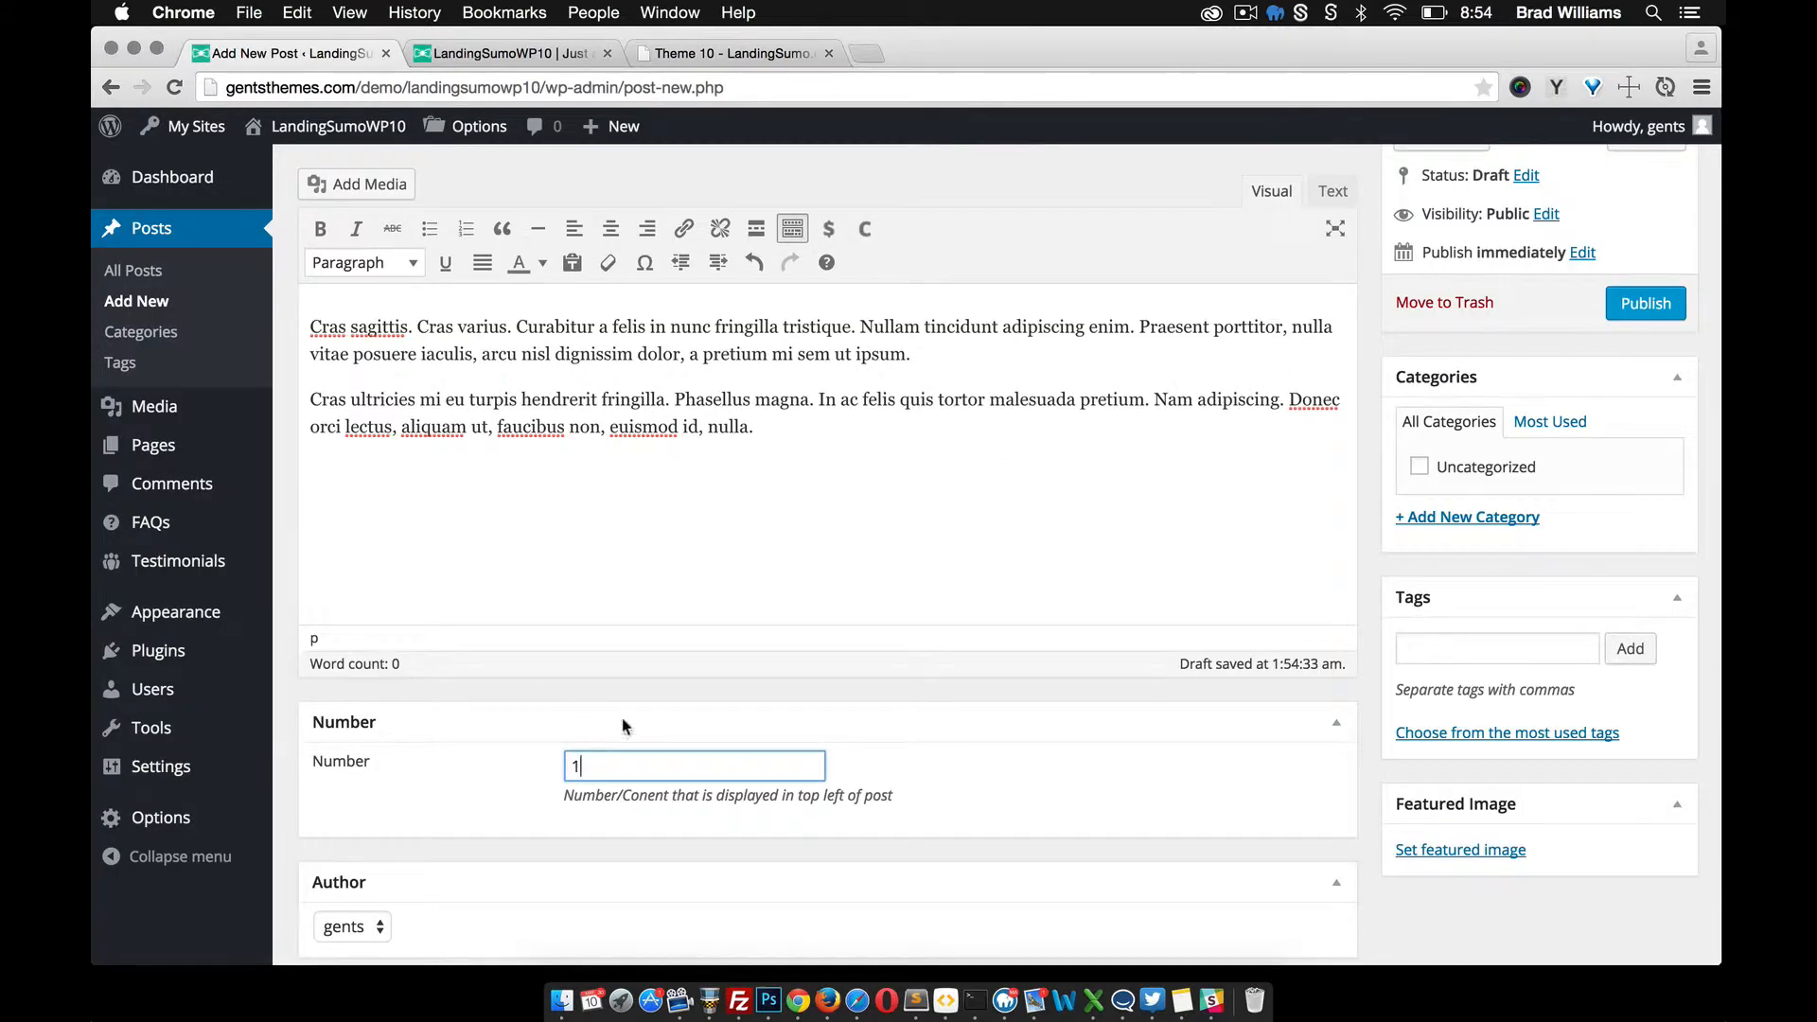
scroll(704, 779, "down", 2)
type("0")
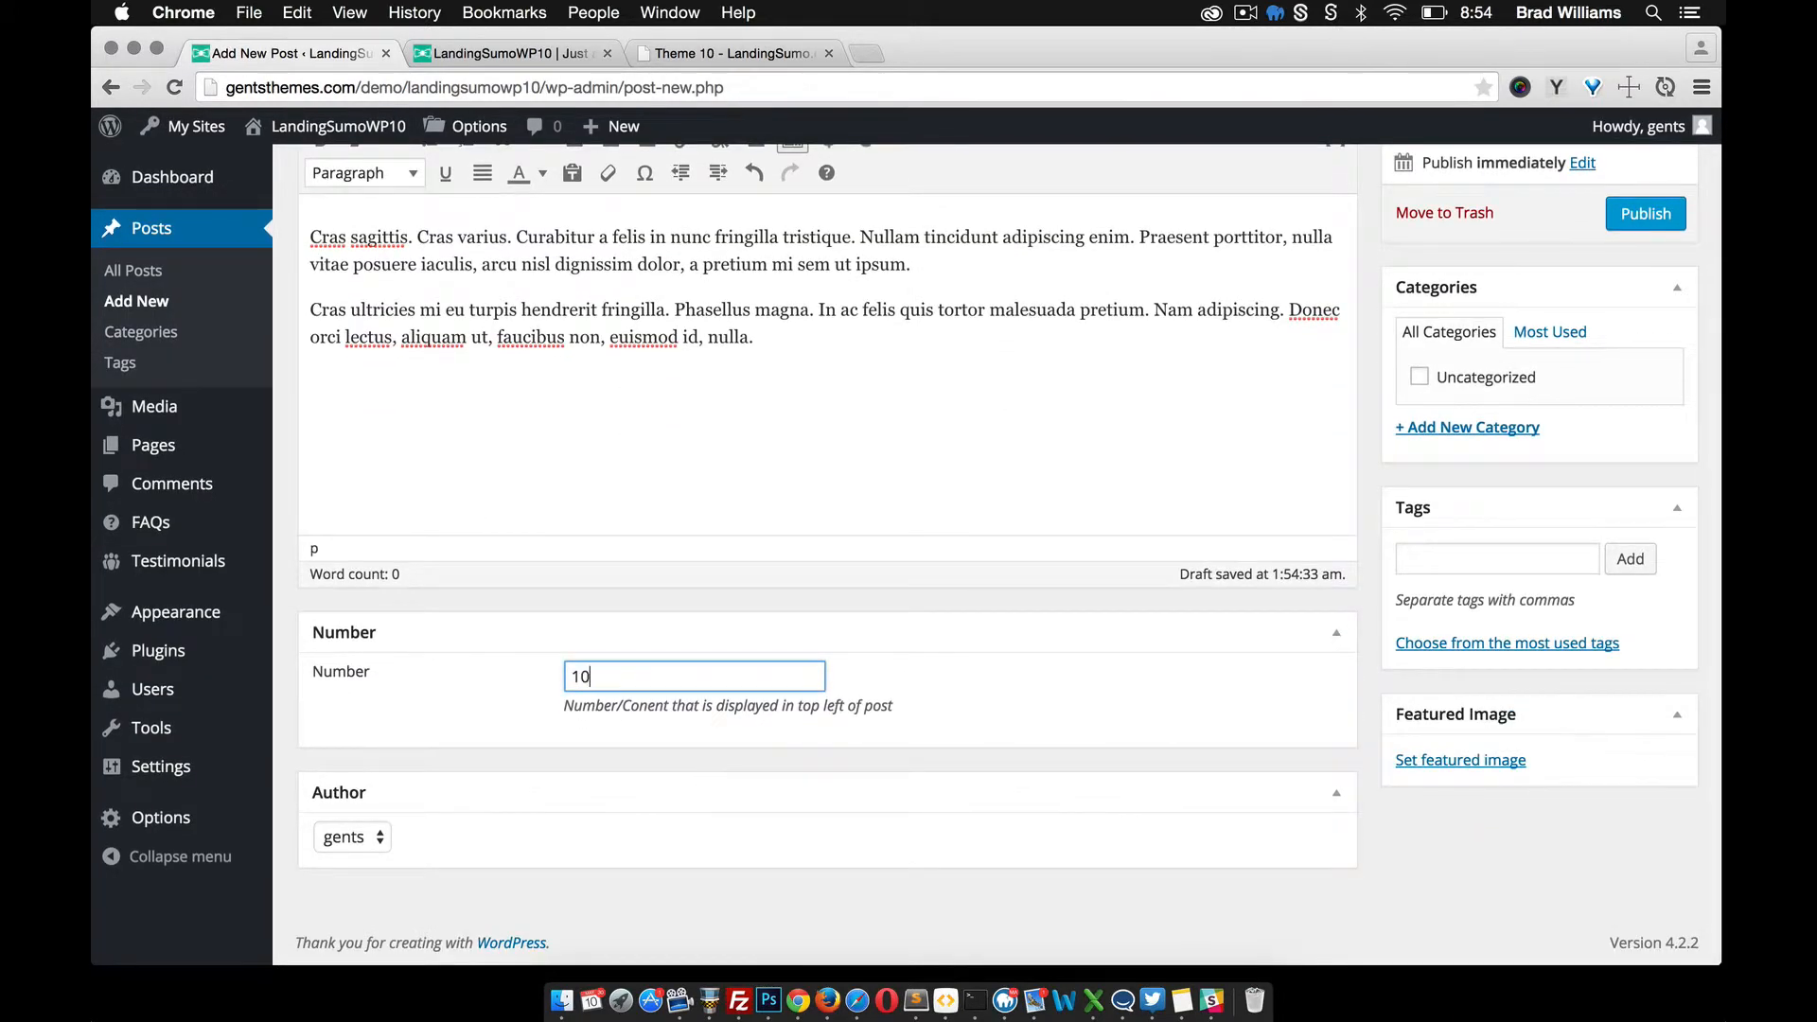
scroll(1174, 716, "up", 2)
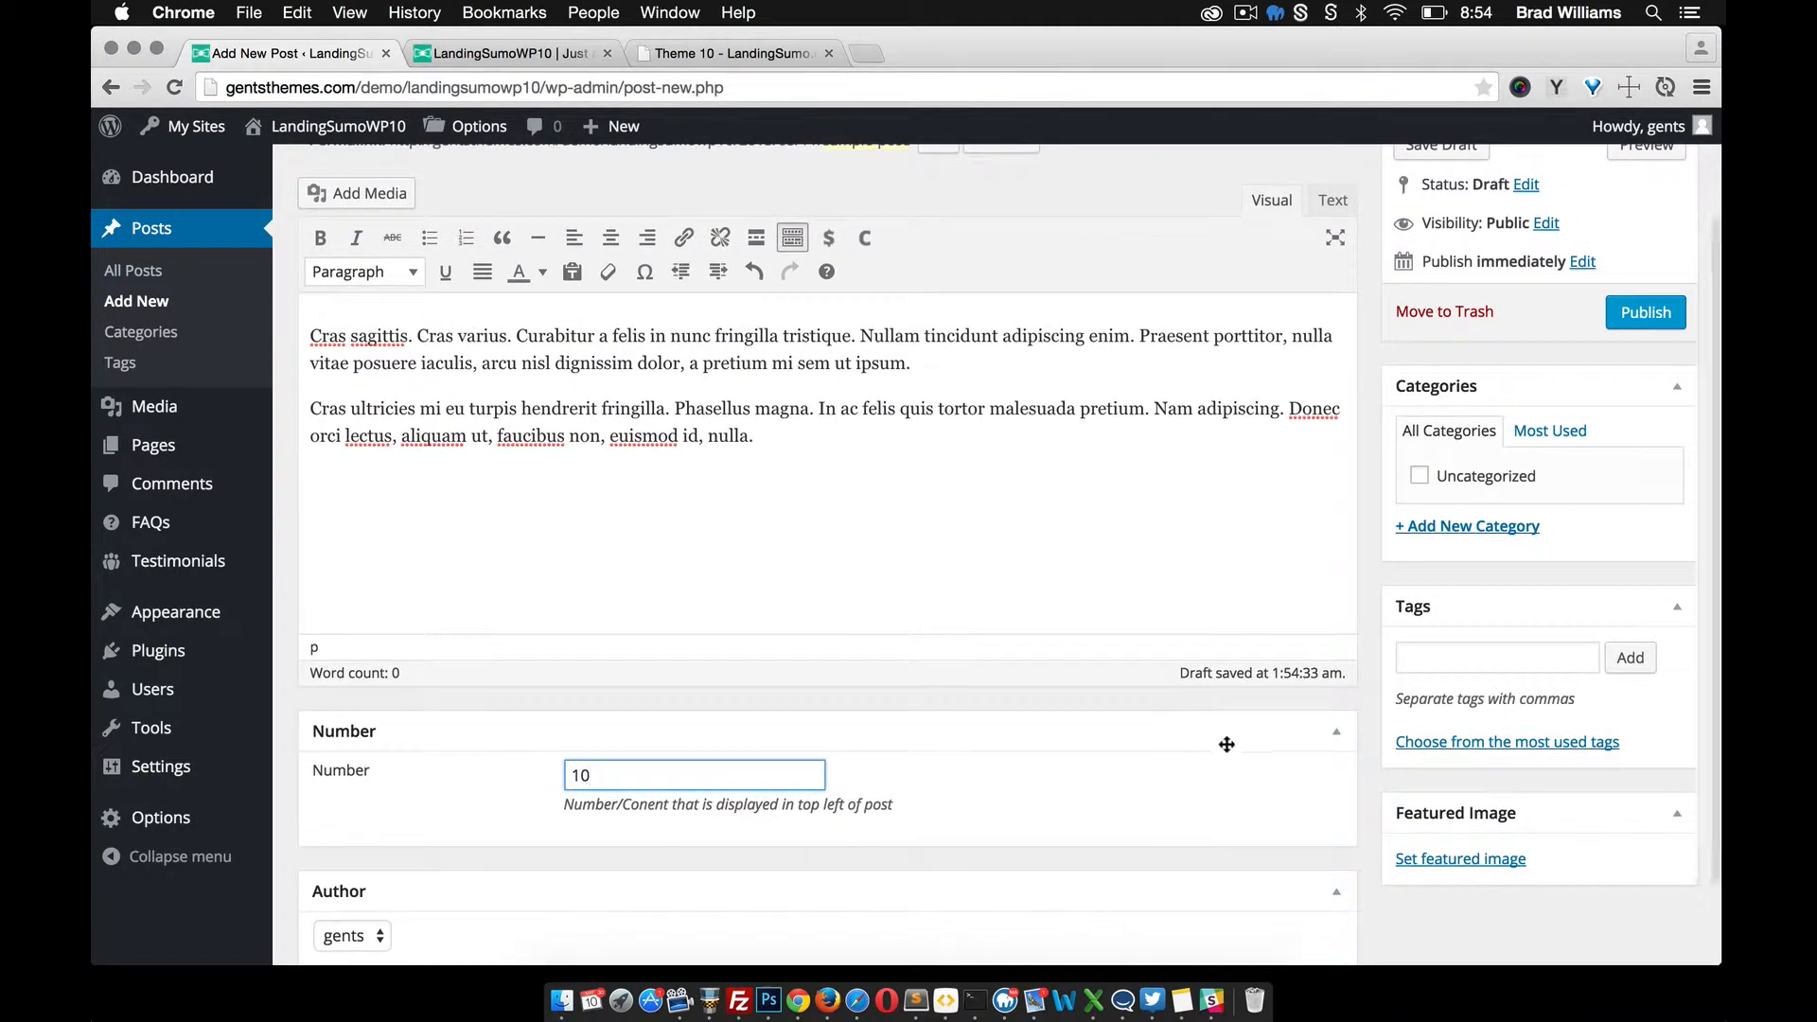
Step: Compare the template's posts section with the new post's settings and publish Sample Post
left_click(674, 54)
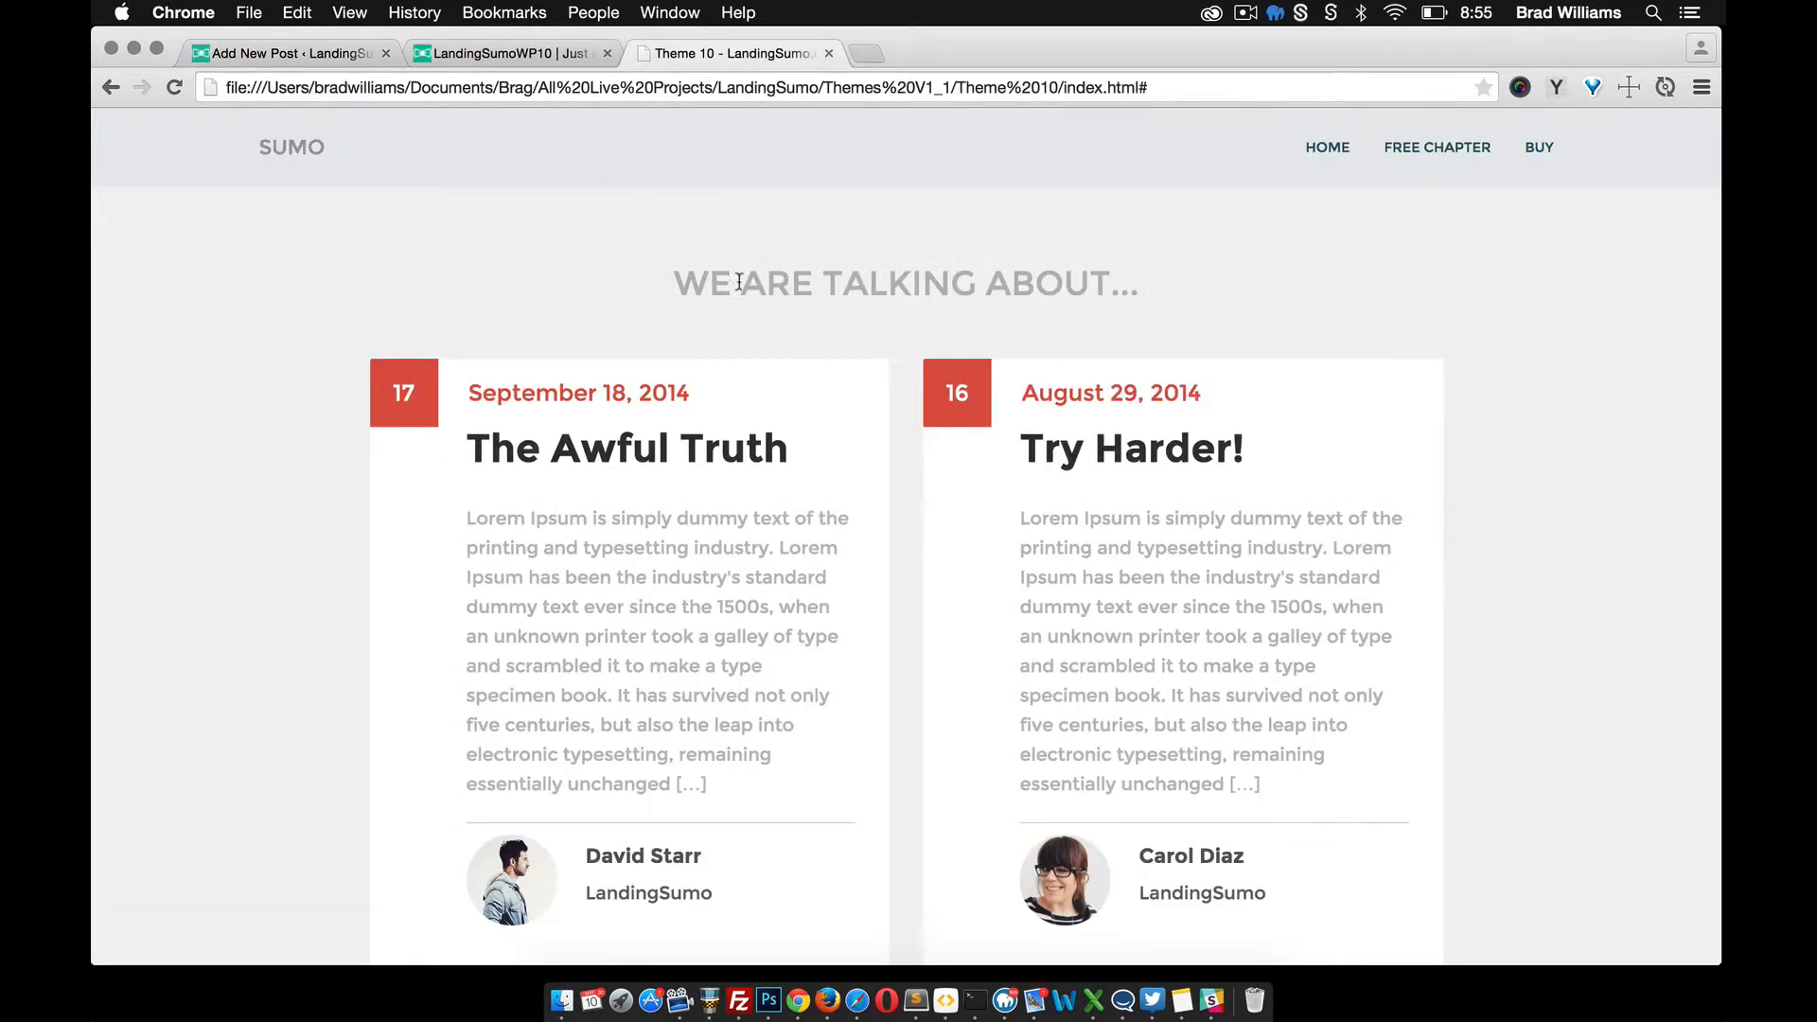
left_click(307, 49)
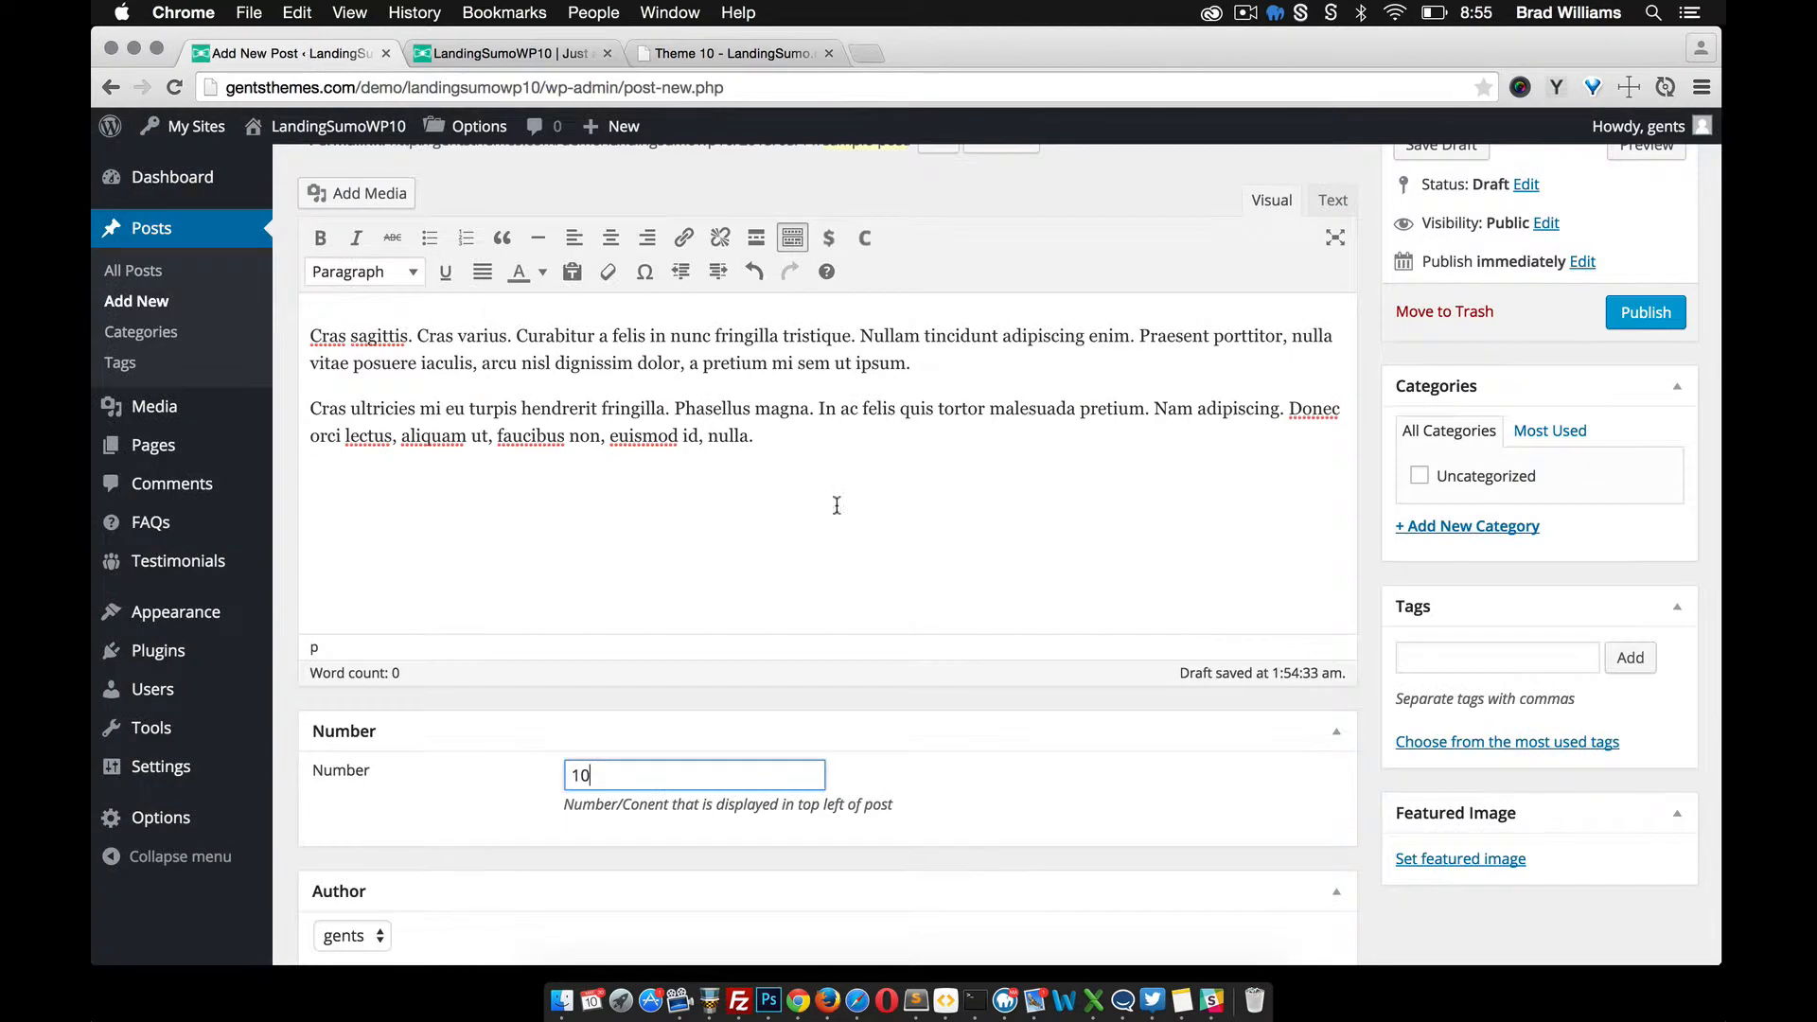
scroll(965, 614, "down", 2)
scroll(965, 614, "up", 5)
left_click(1642, 453)
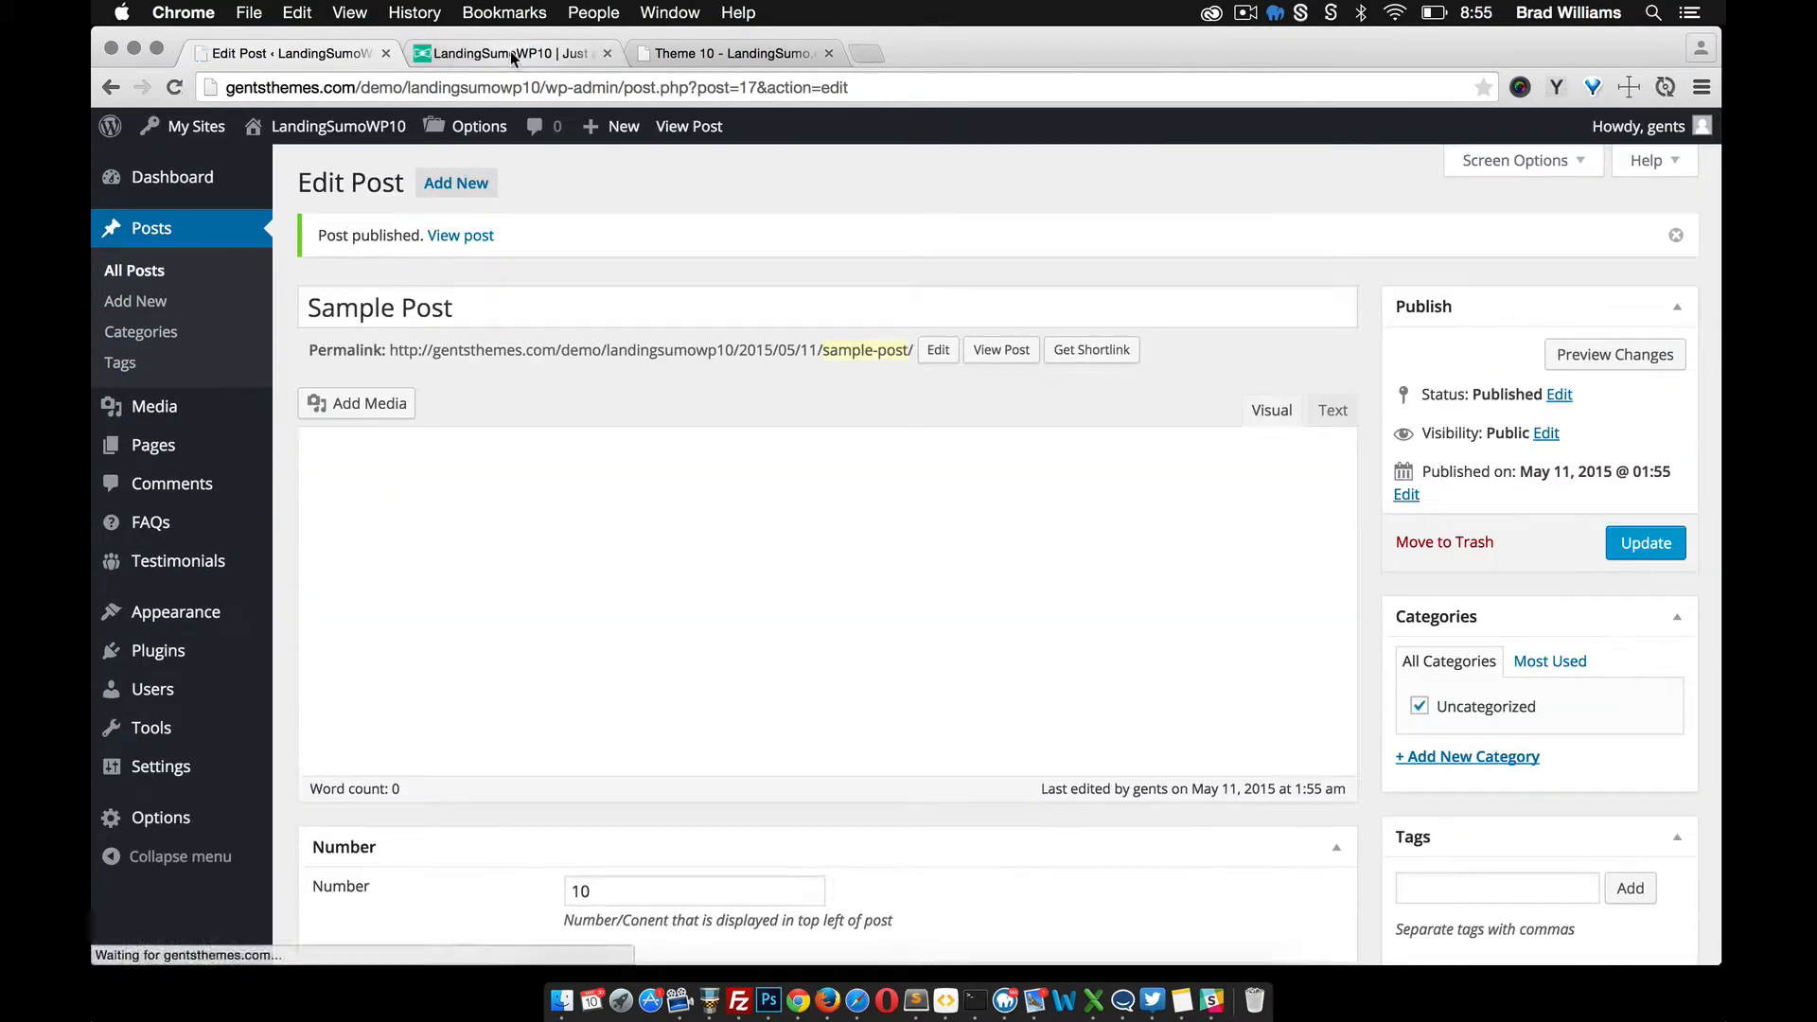
Step: Reload the live homepage and examine how Sample Post is displayed in the posts section
left_click(509, 53)
left_click(180, 87)
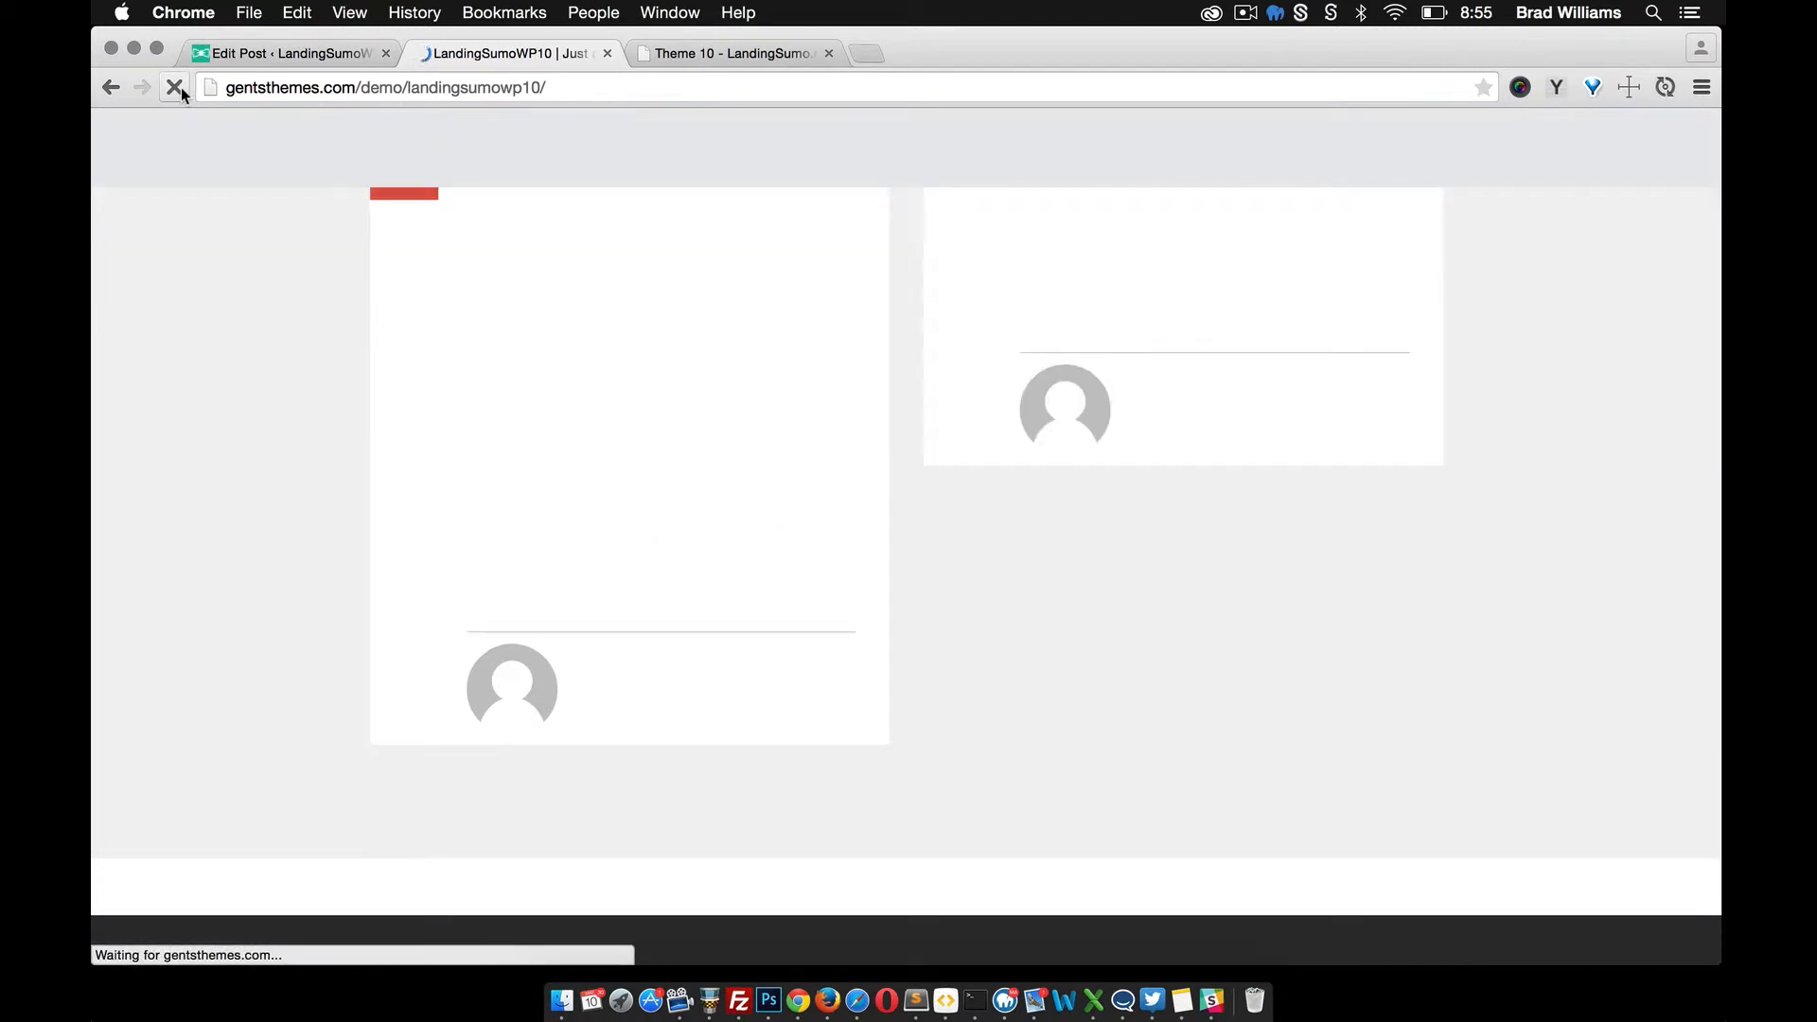
scroll(416, 445, "down", 2)
scroll(611, 653, "down", 2)
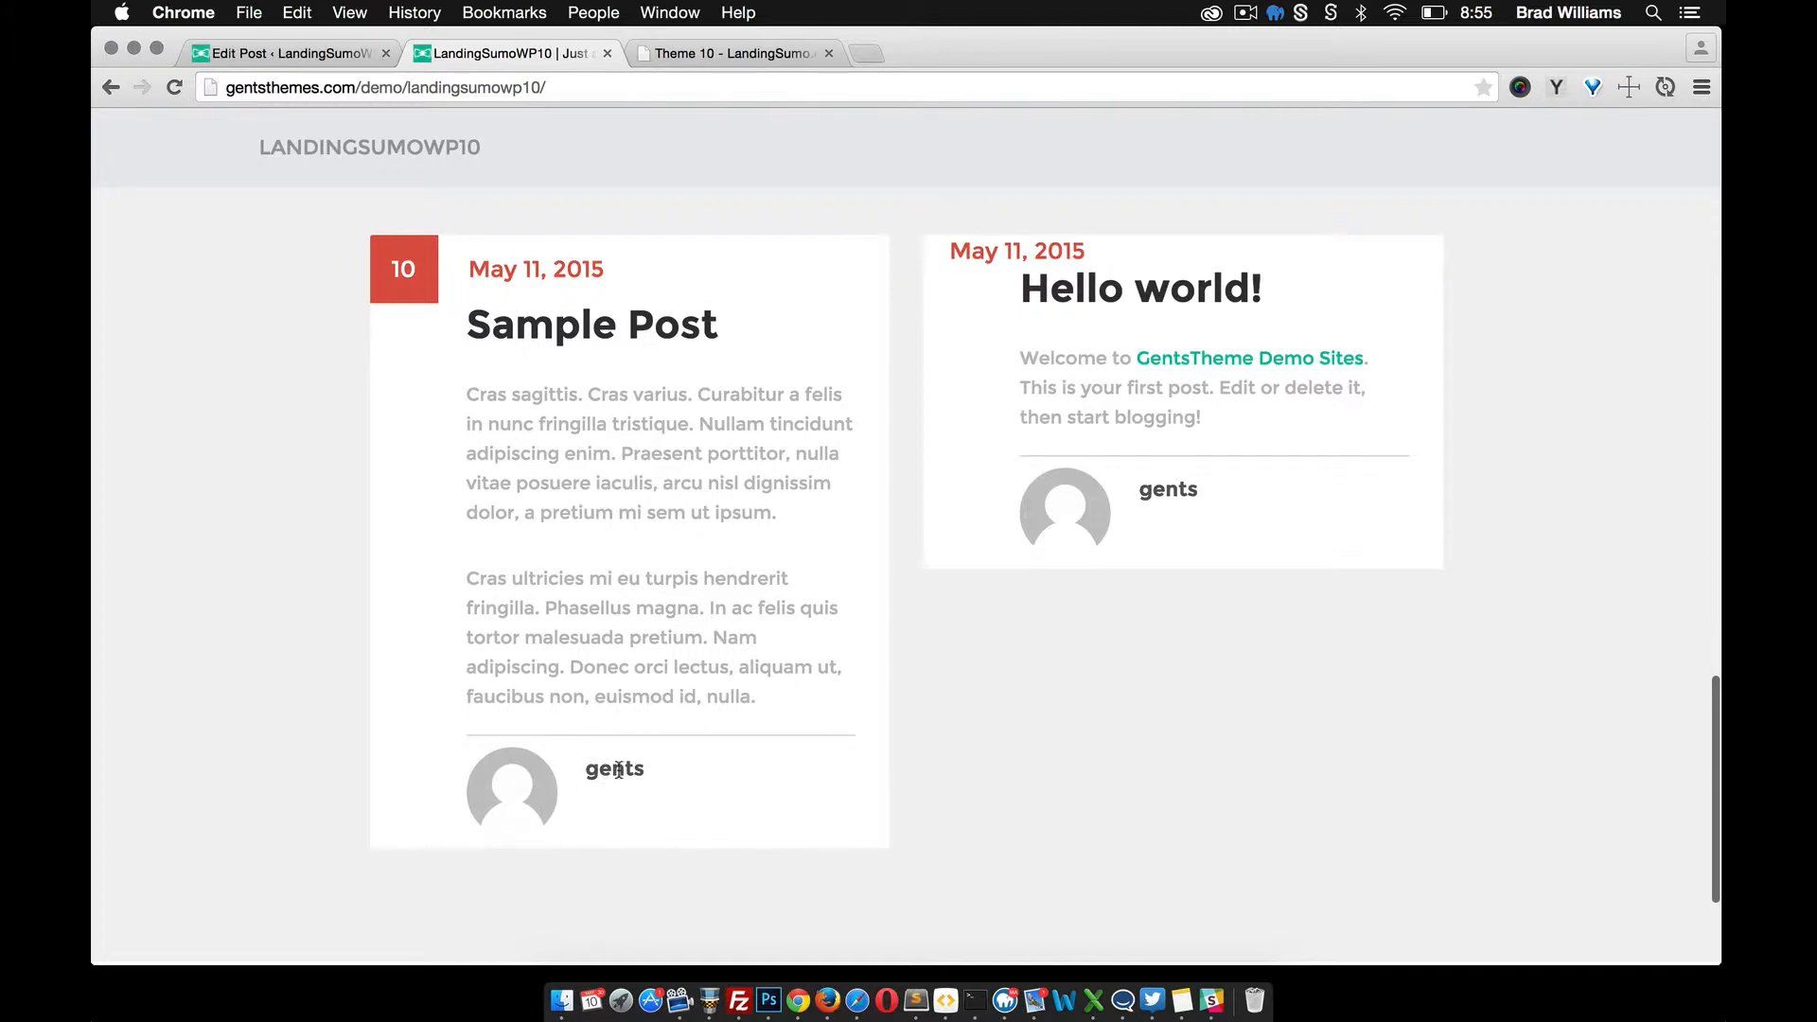
Step: Check the available author choices and the number setting of Sample Post in its editor
left_click(277, 53)
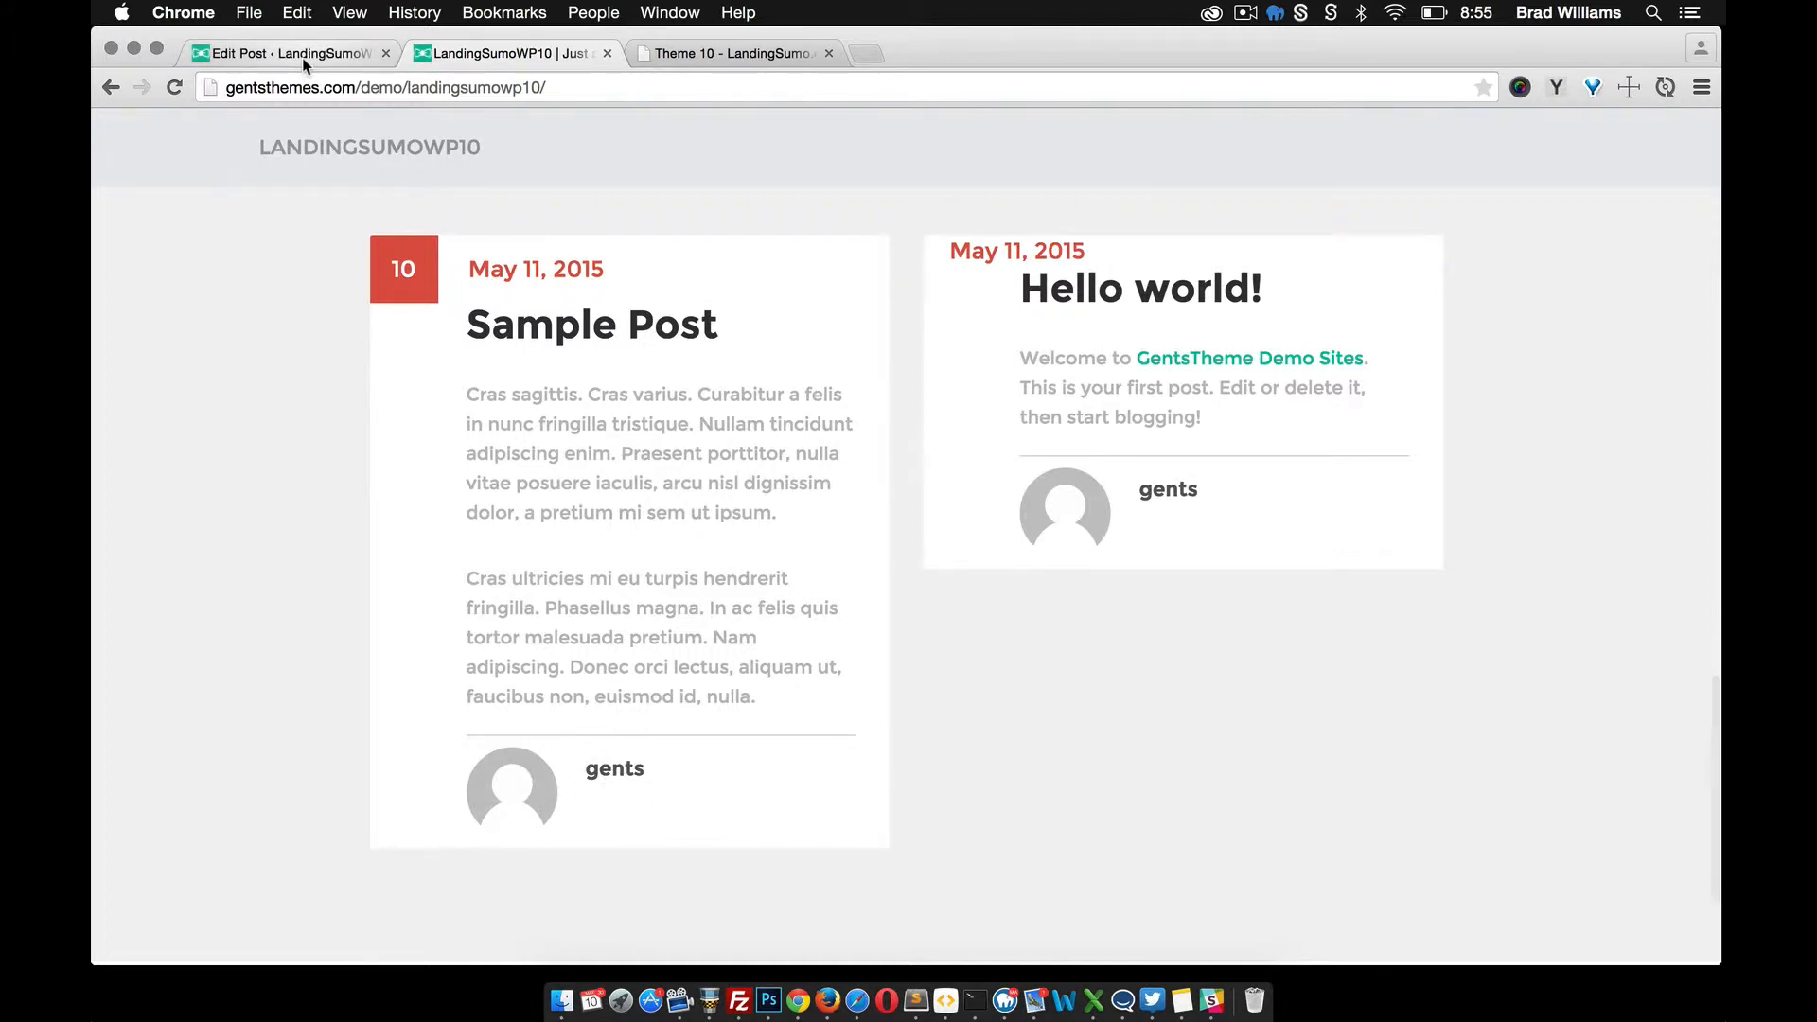
scroll(393, 378, "down", 3)
scroll(486, 703, "down", 5)
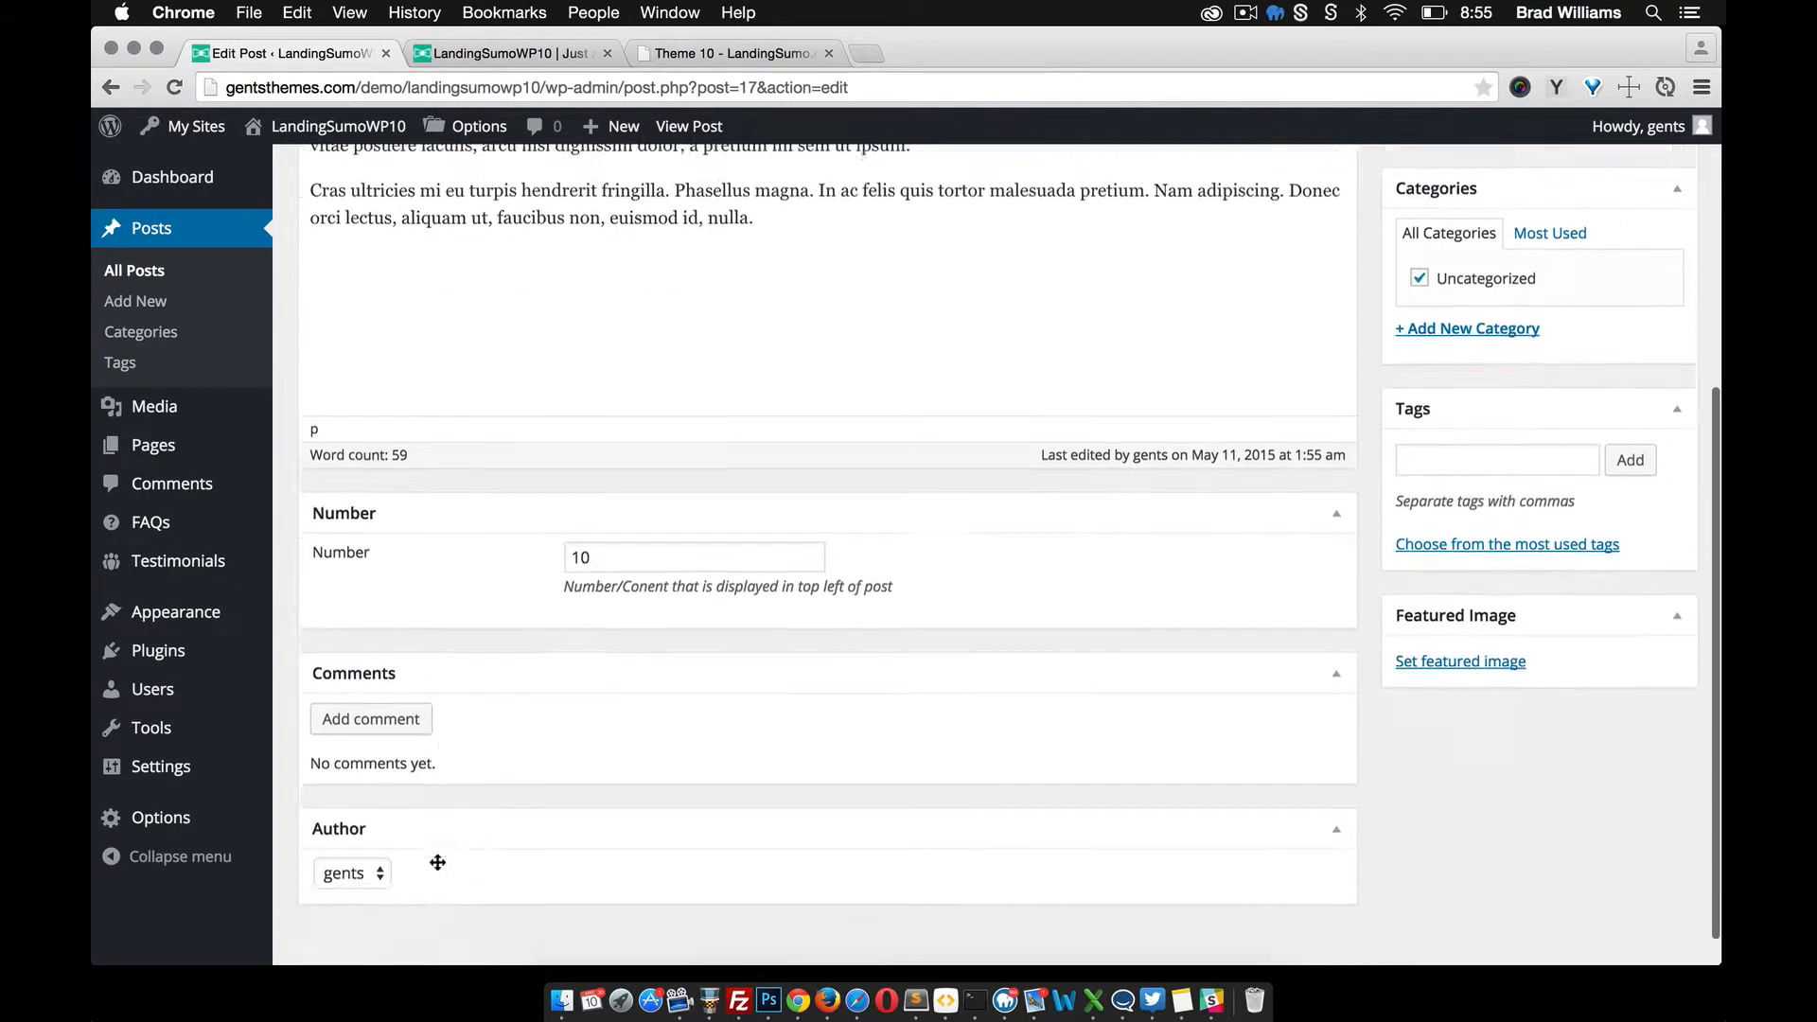
left_click(384, 836)
left_click(384, 837)
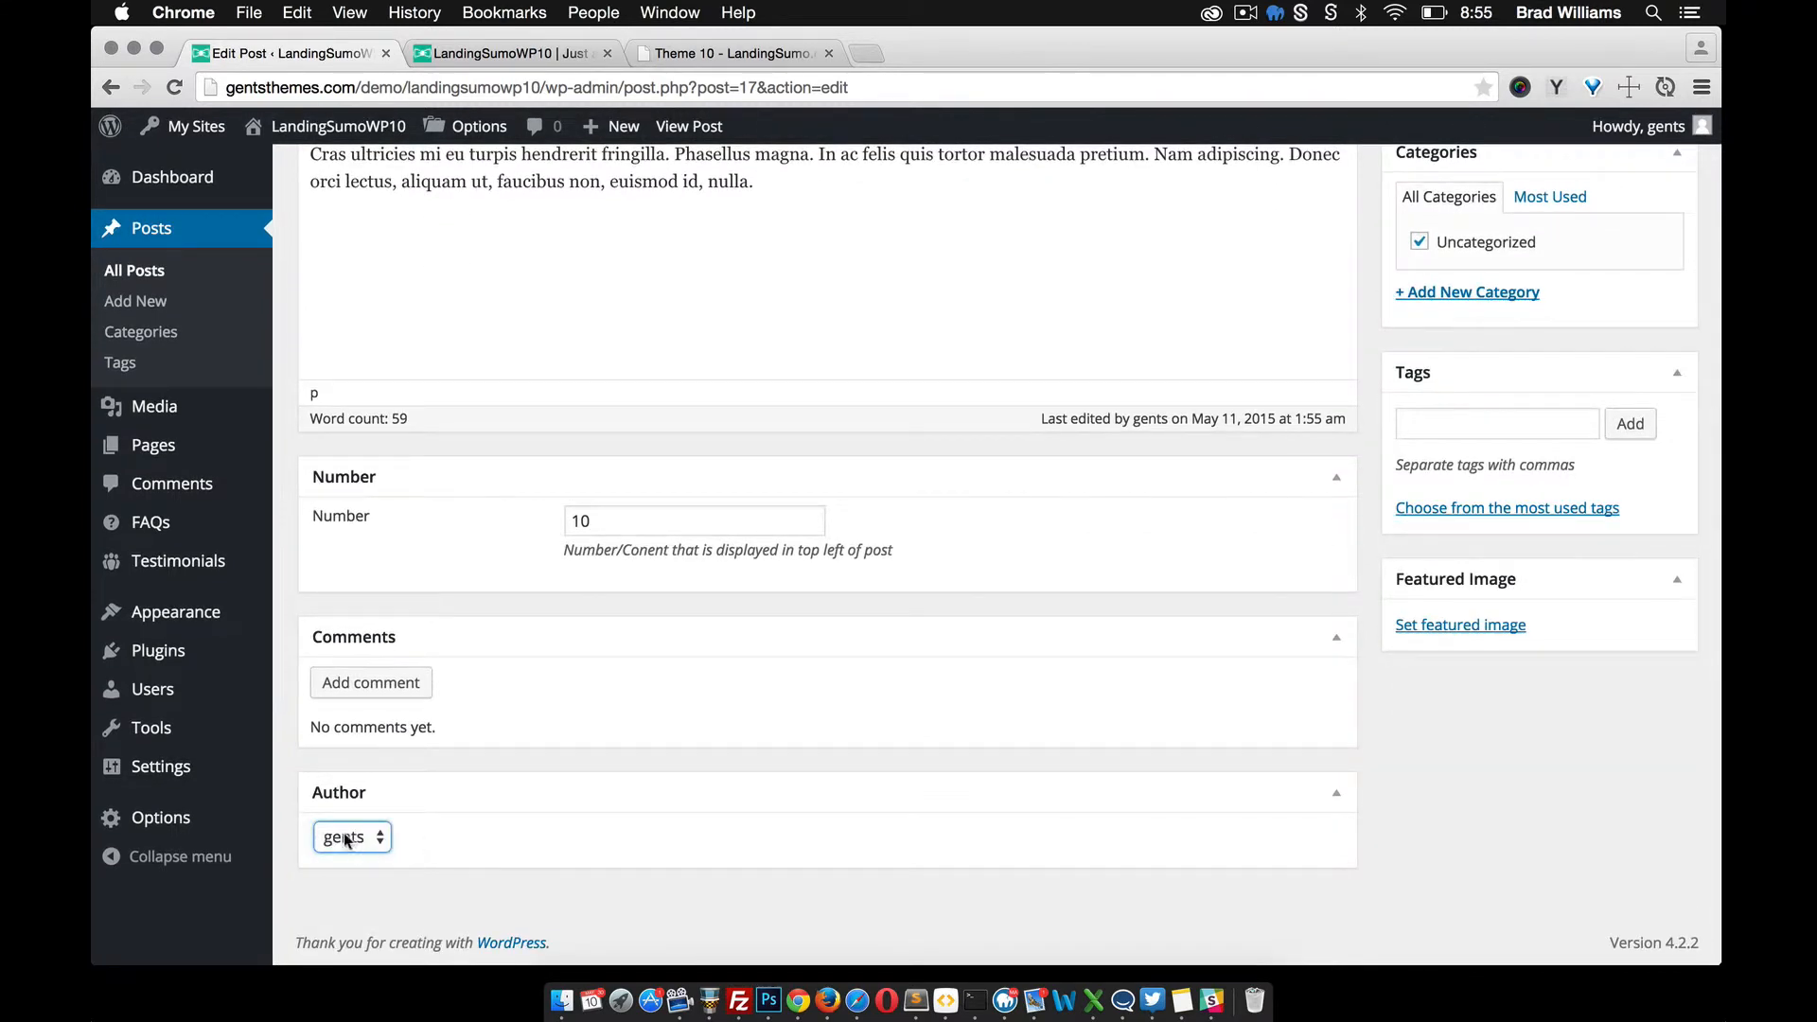
scroll(618, 740, "up", 1)
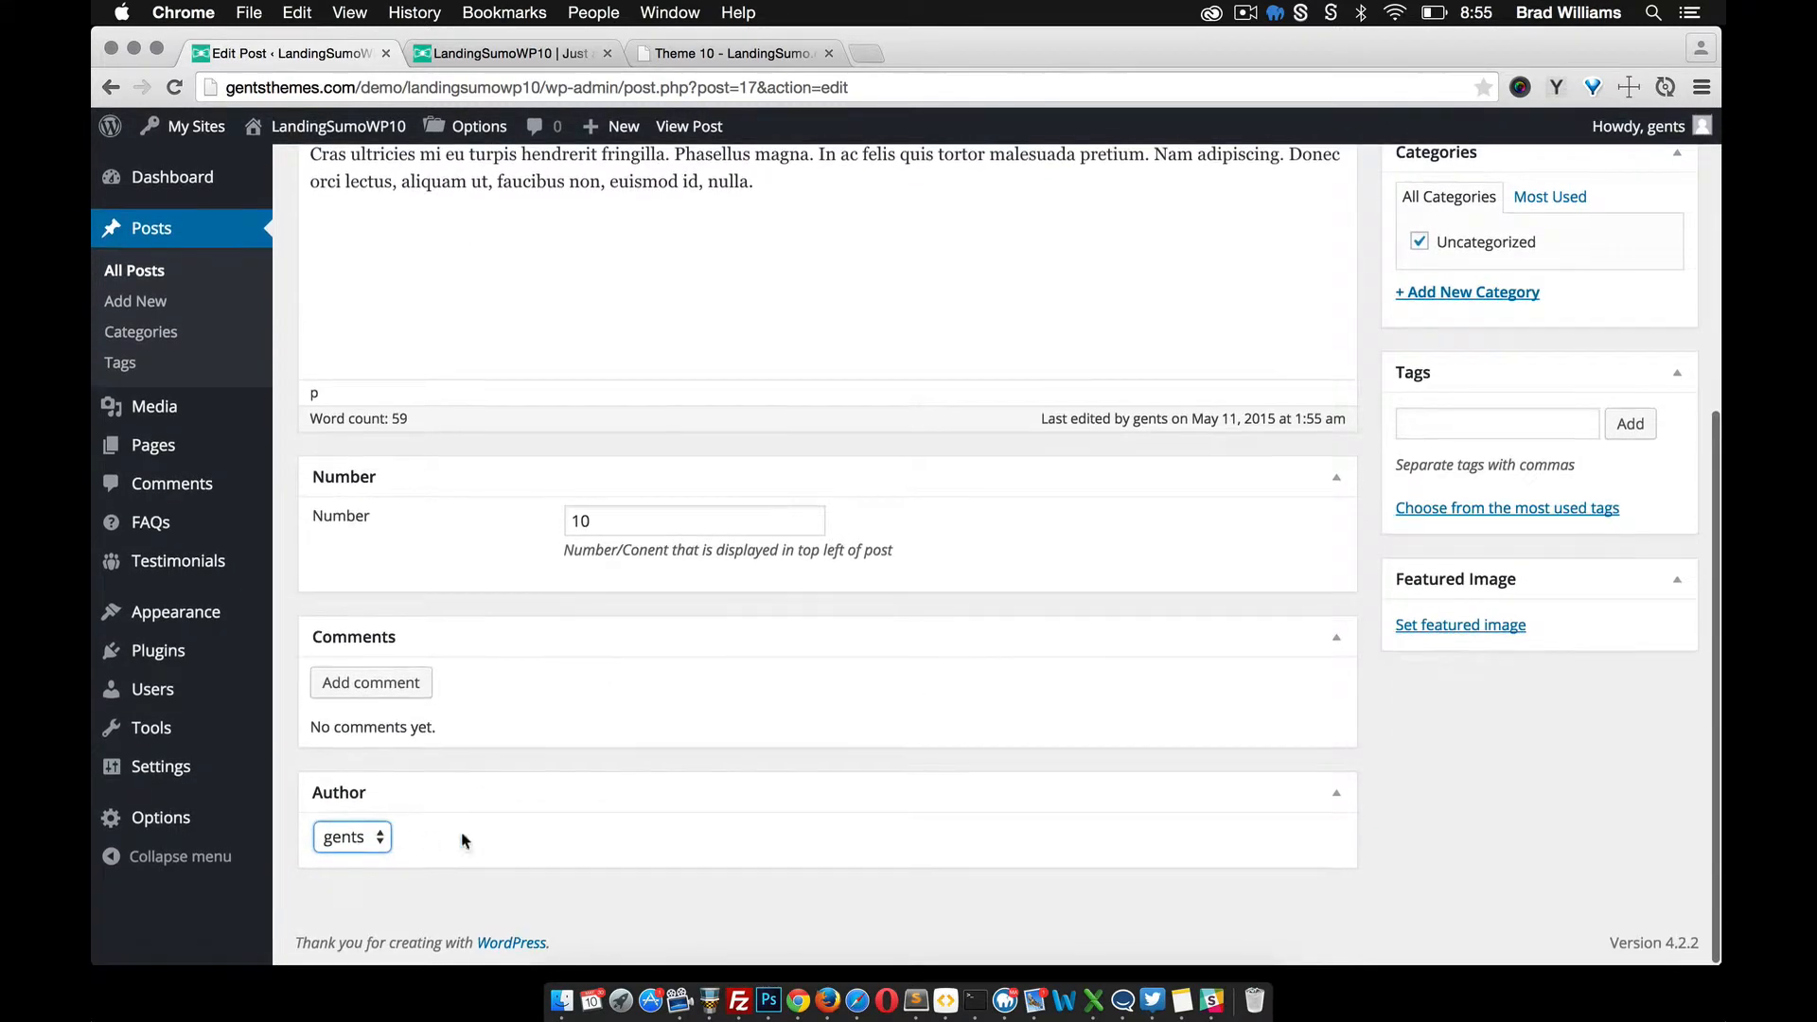
scroll(511, 820, "up", 1)
scroll(511, 821, "up", 5)
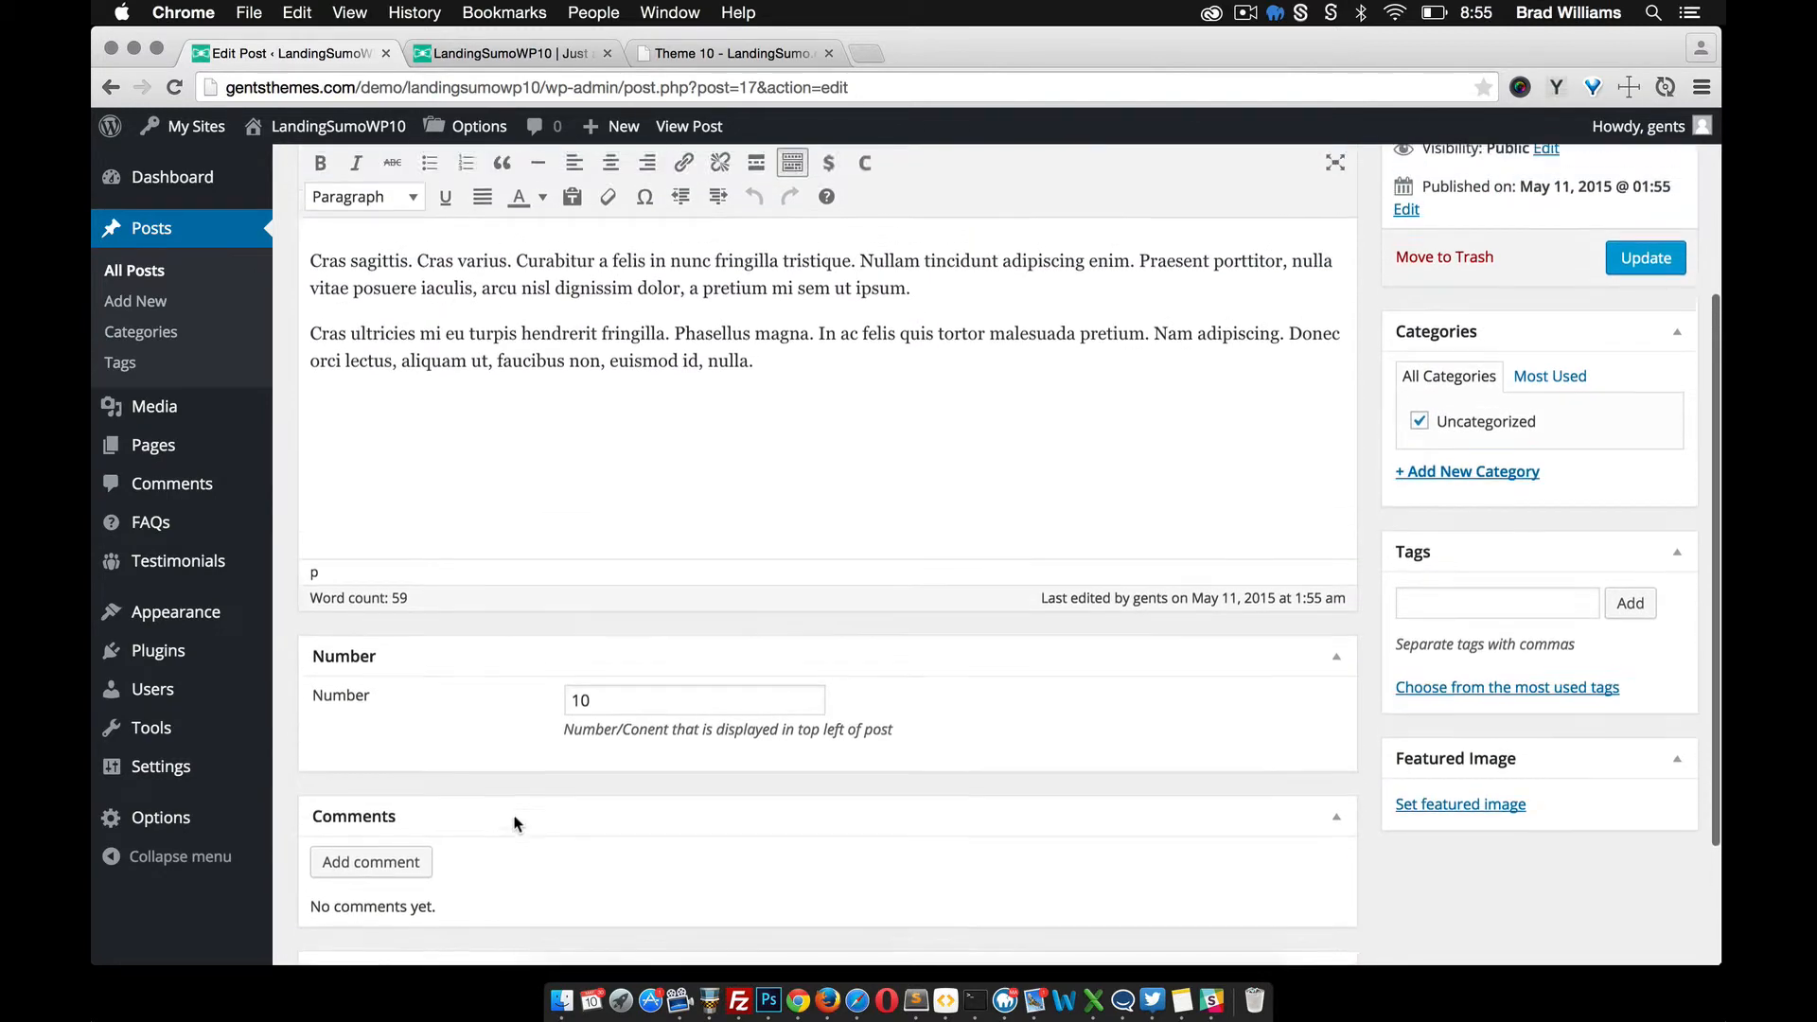
Step: Compare the live homepage's posts heading with the "Posts" Header HTML Code in the theme's Layout options
left_click(469, 54)
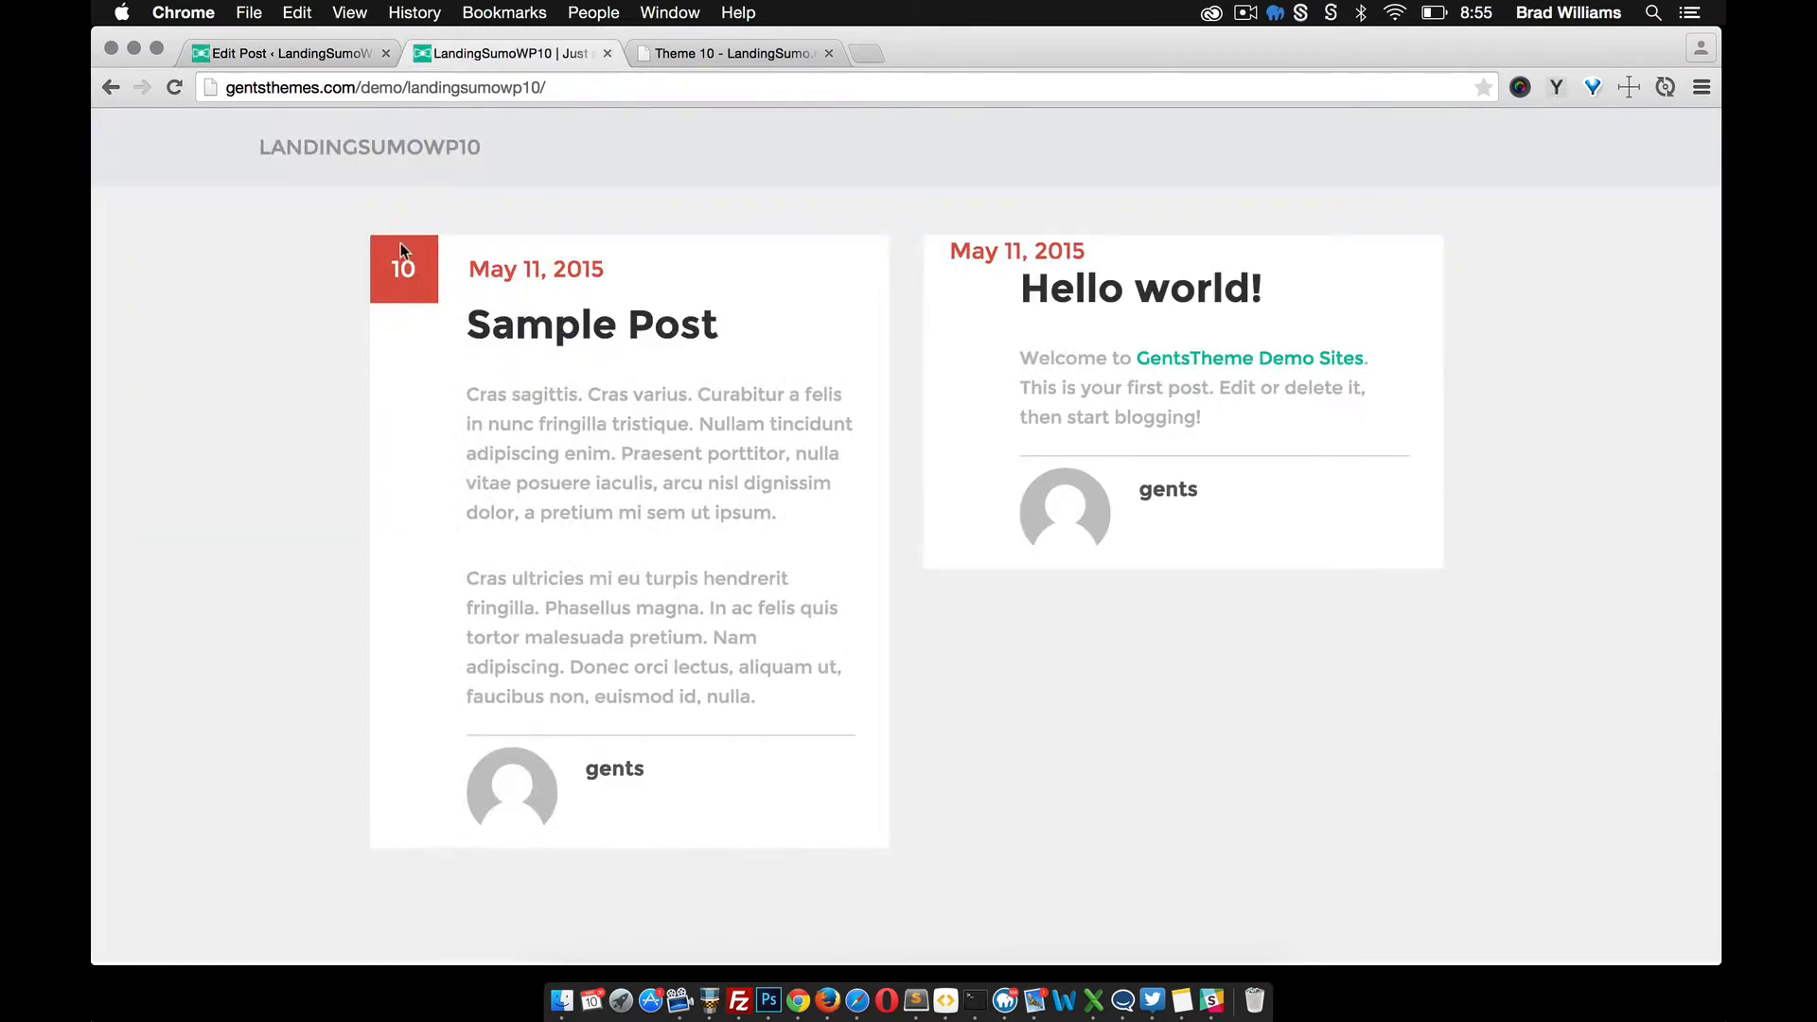
scroll(475, 326, "up", 5)
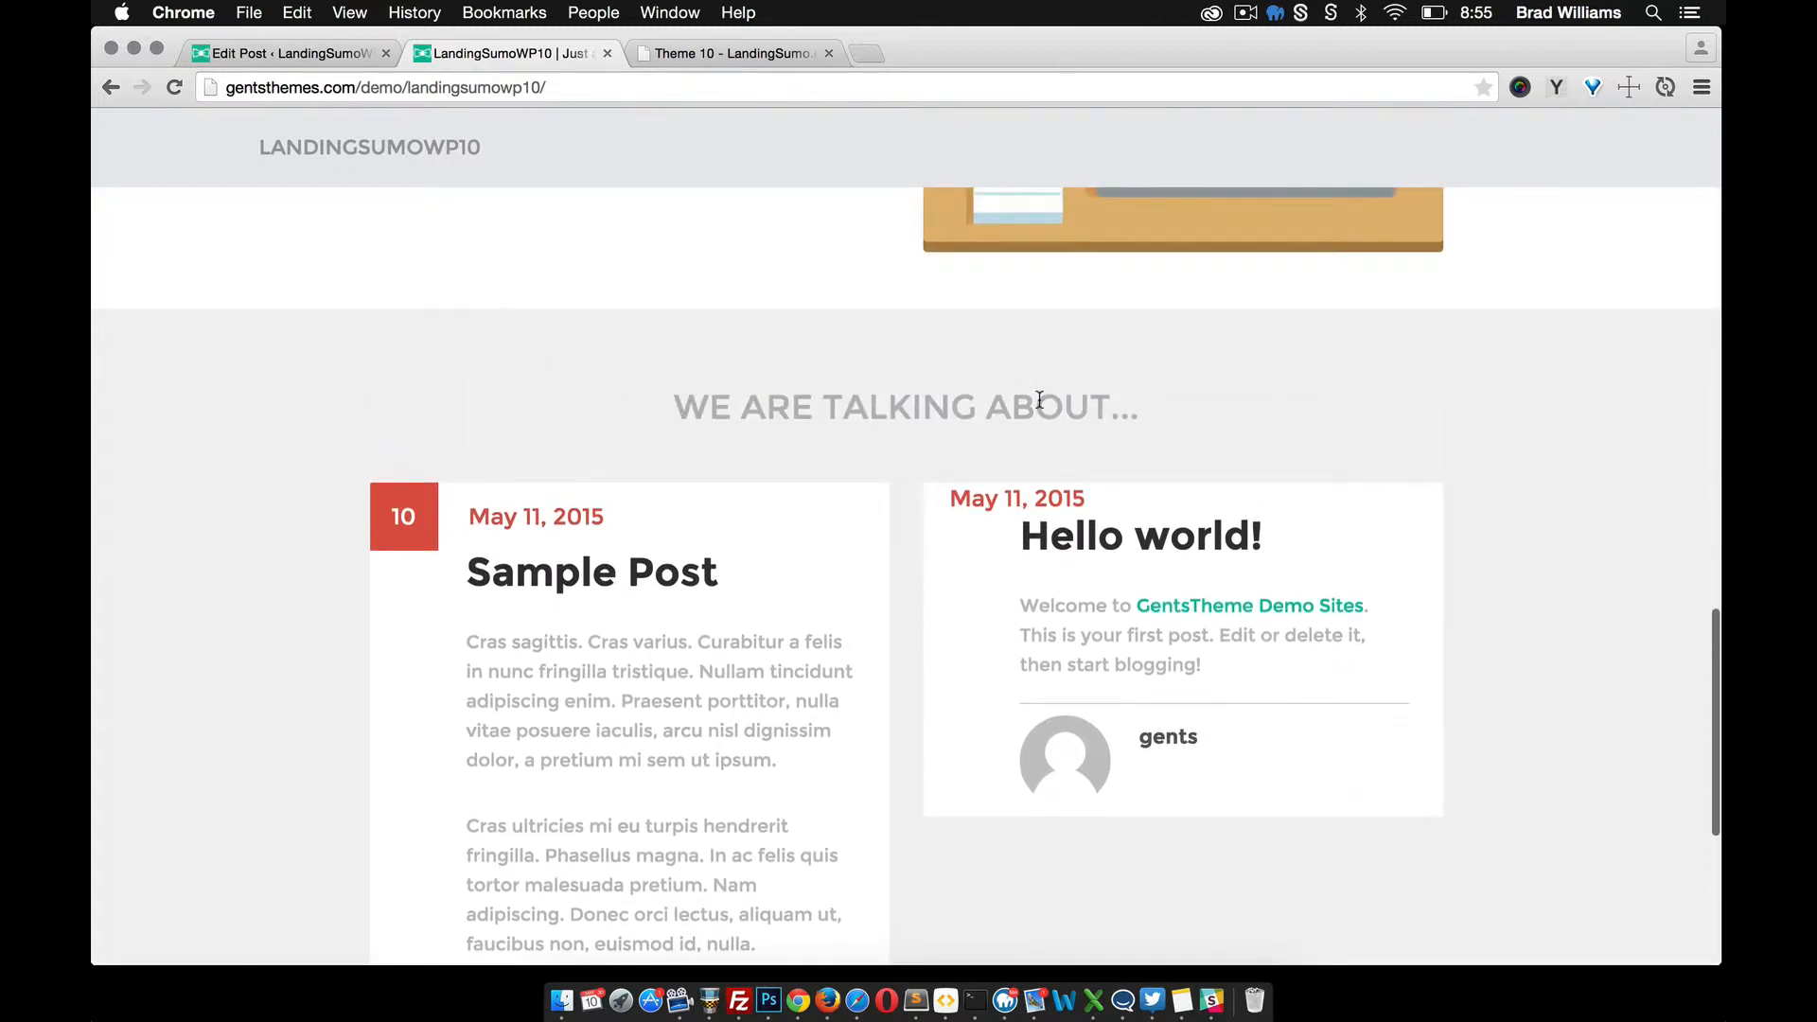
left_click(322, 52)
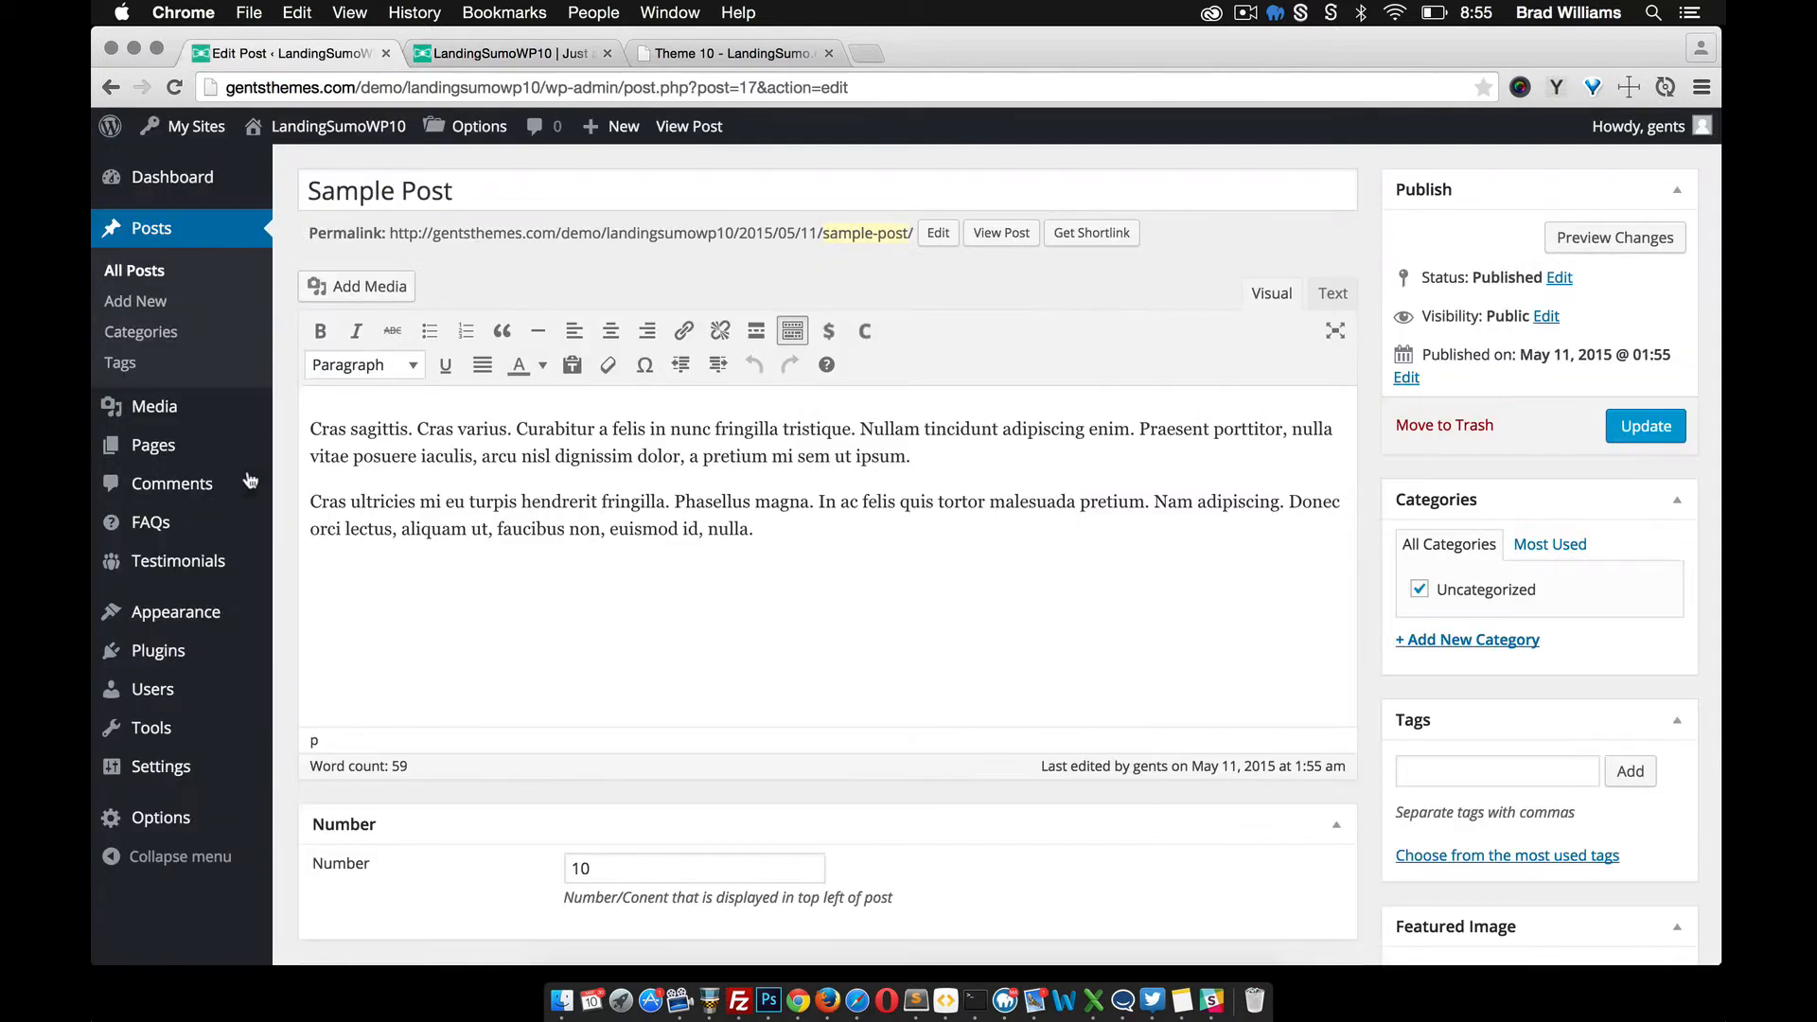
mouse_move(197, 834)
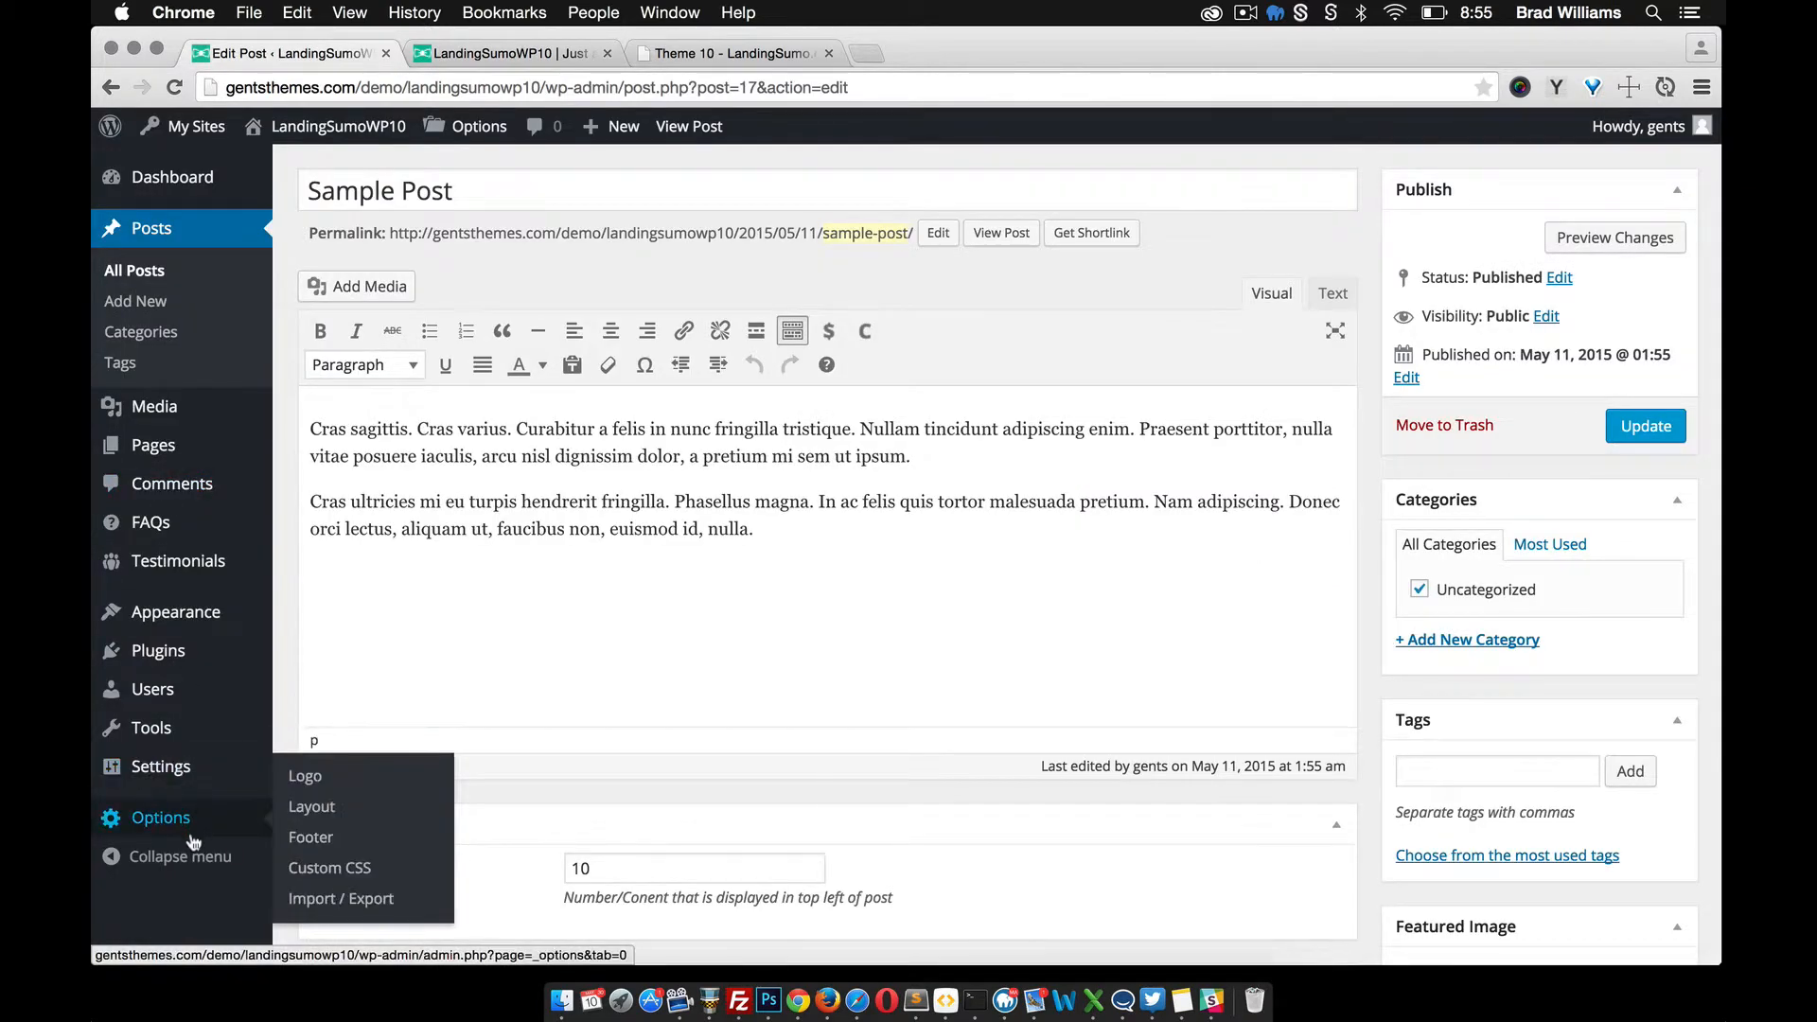
left_click(325, 814)
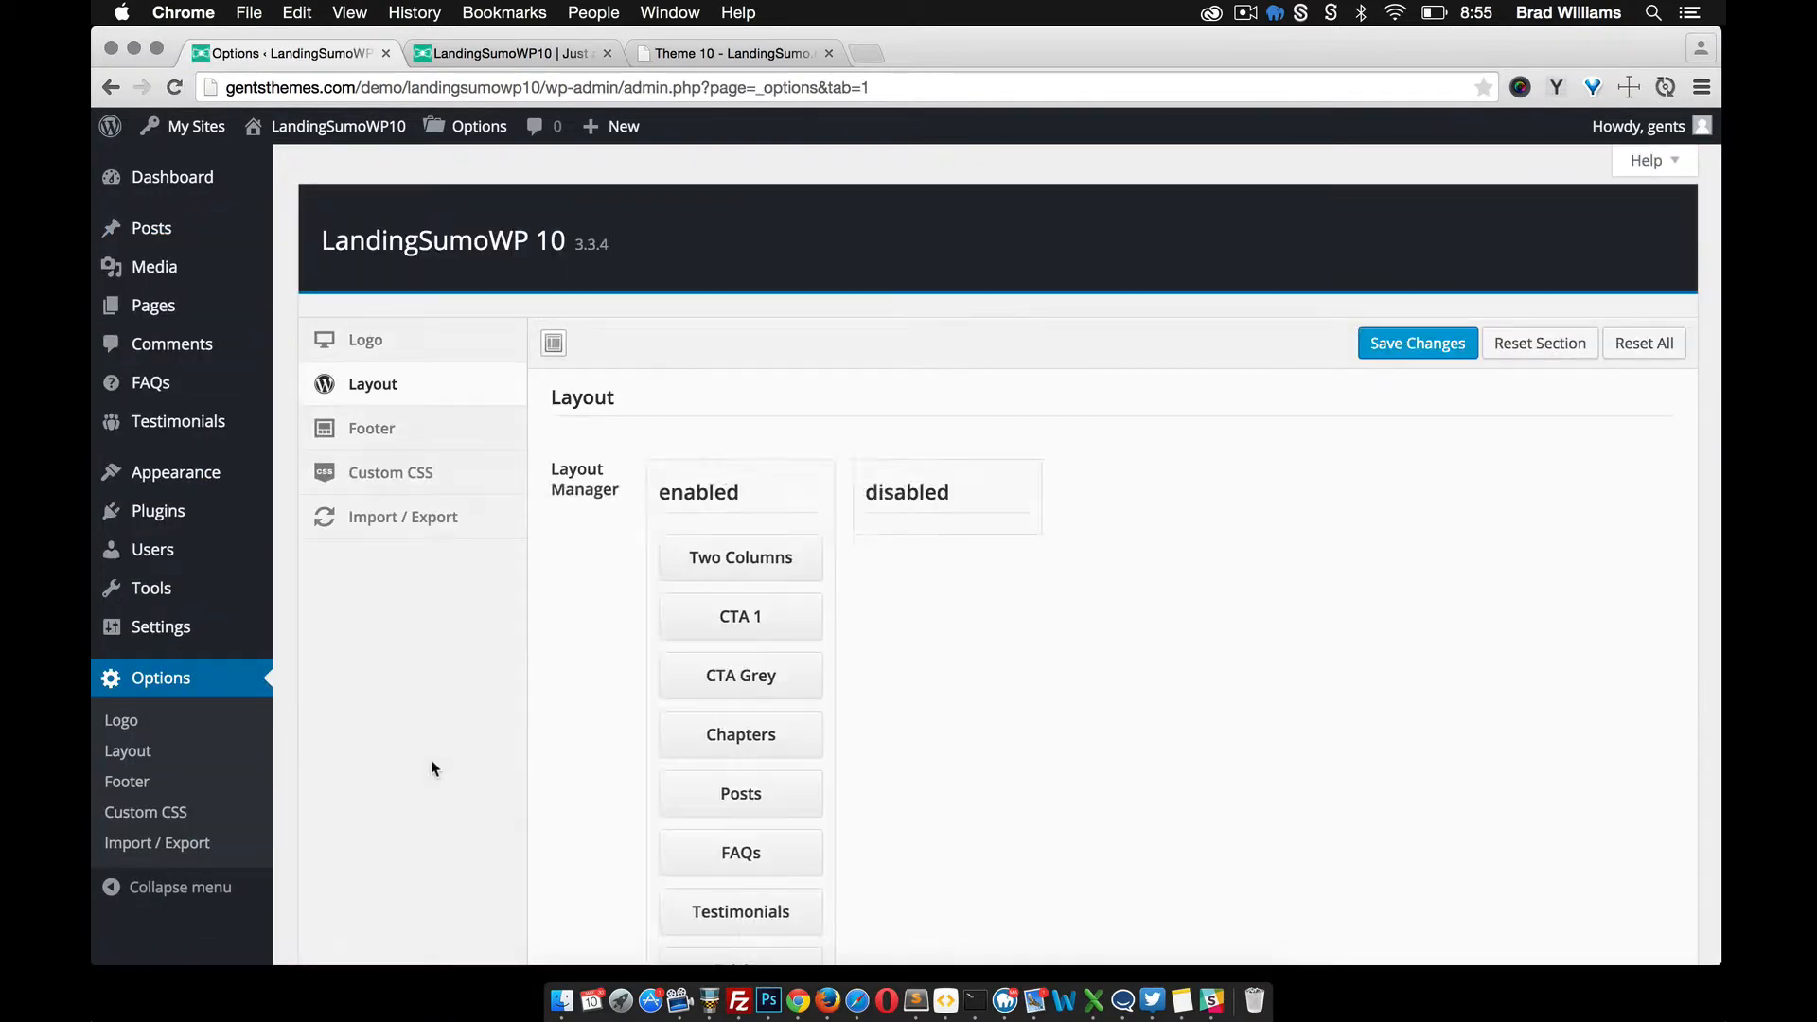
scroll(782, 589, "down", 5)
scroll(782, 589, "down", 8)
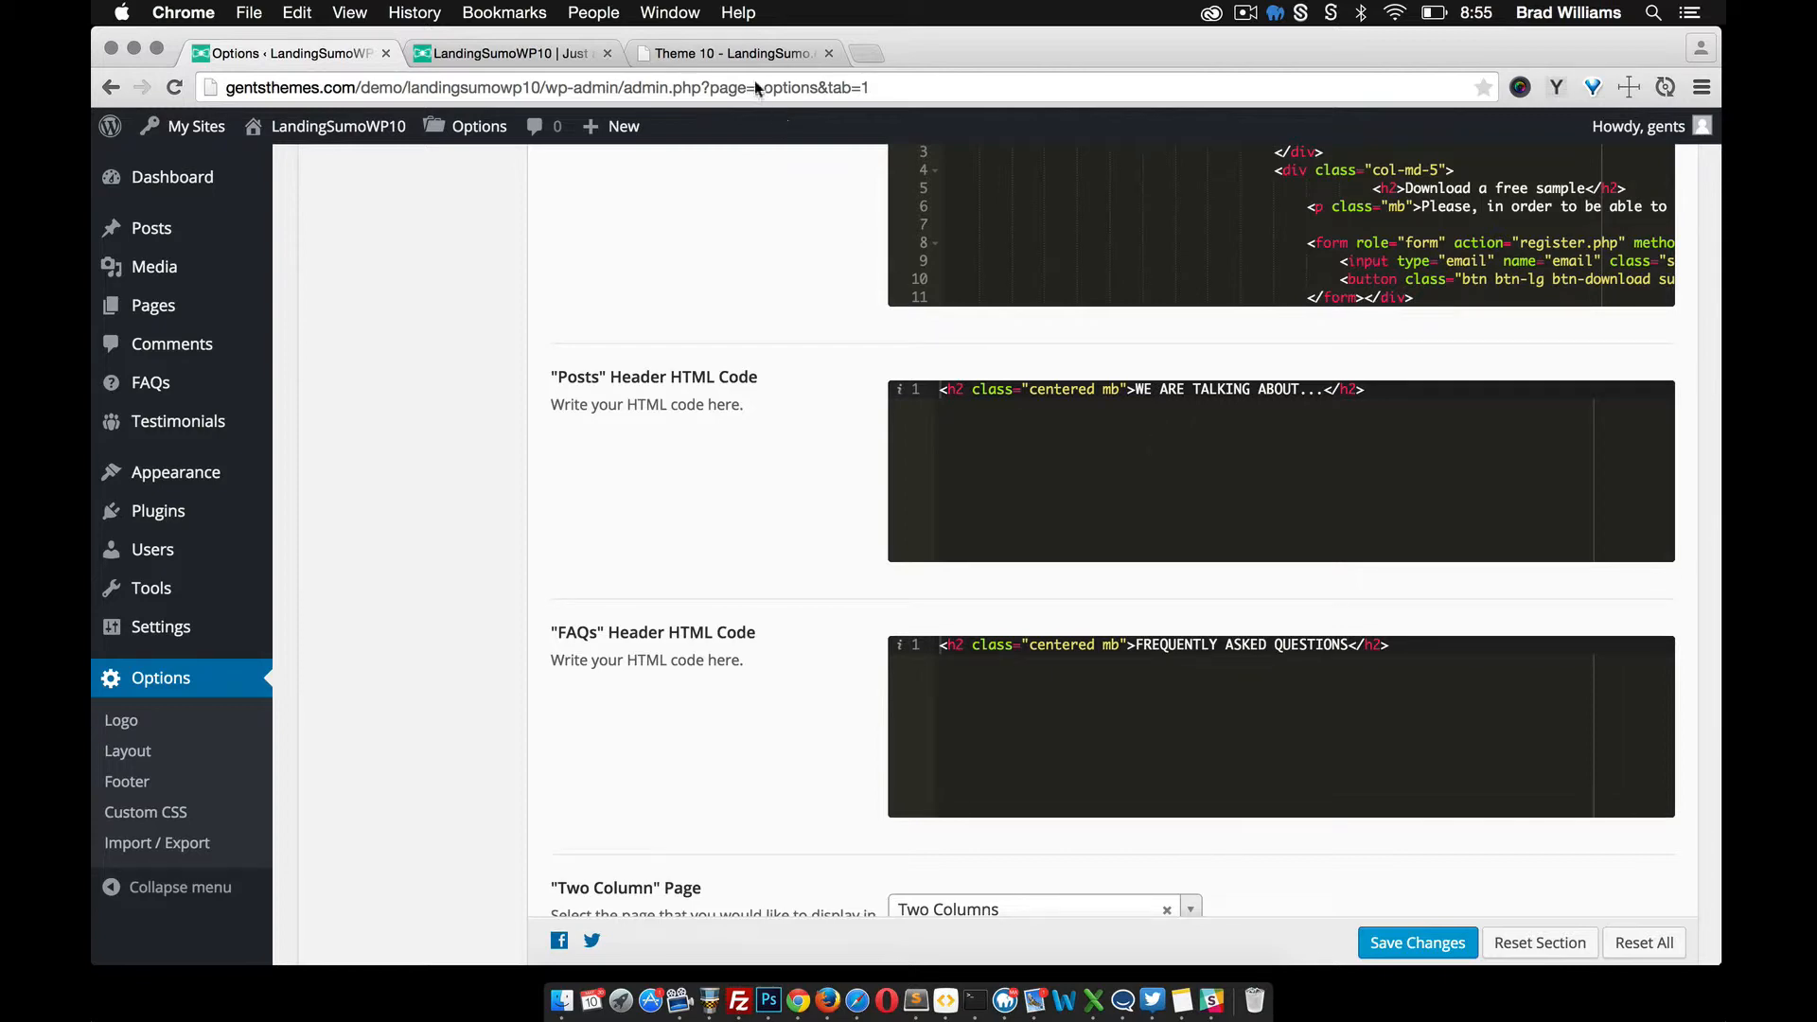
Step: Examine the "Frequently Asked Questions" section in the Theme 10 template
left_click(725, 54)
scroll(763, 402, "down", 3)
scroll(763, 407, "down", 5)
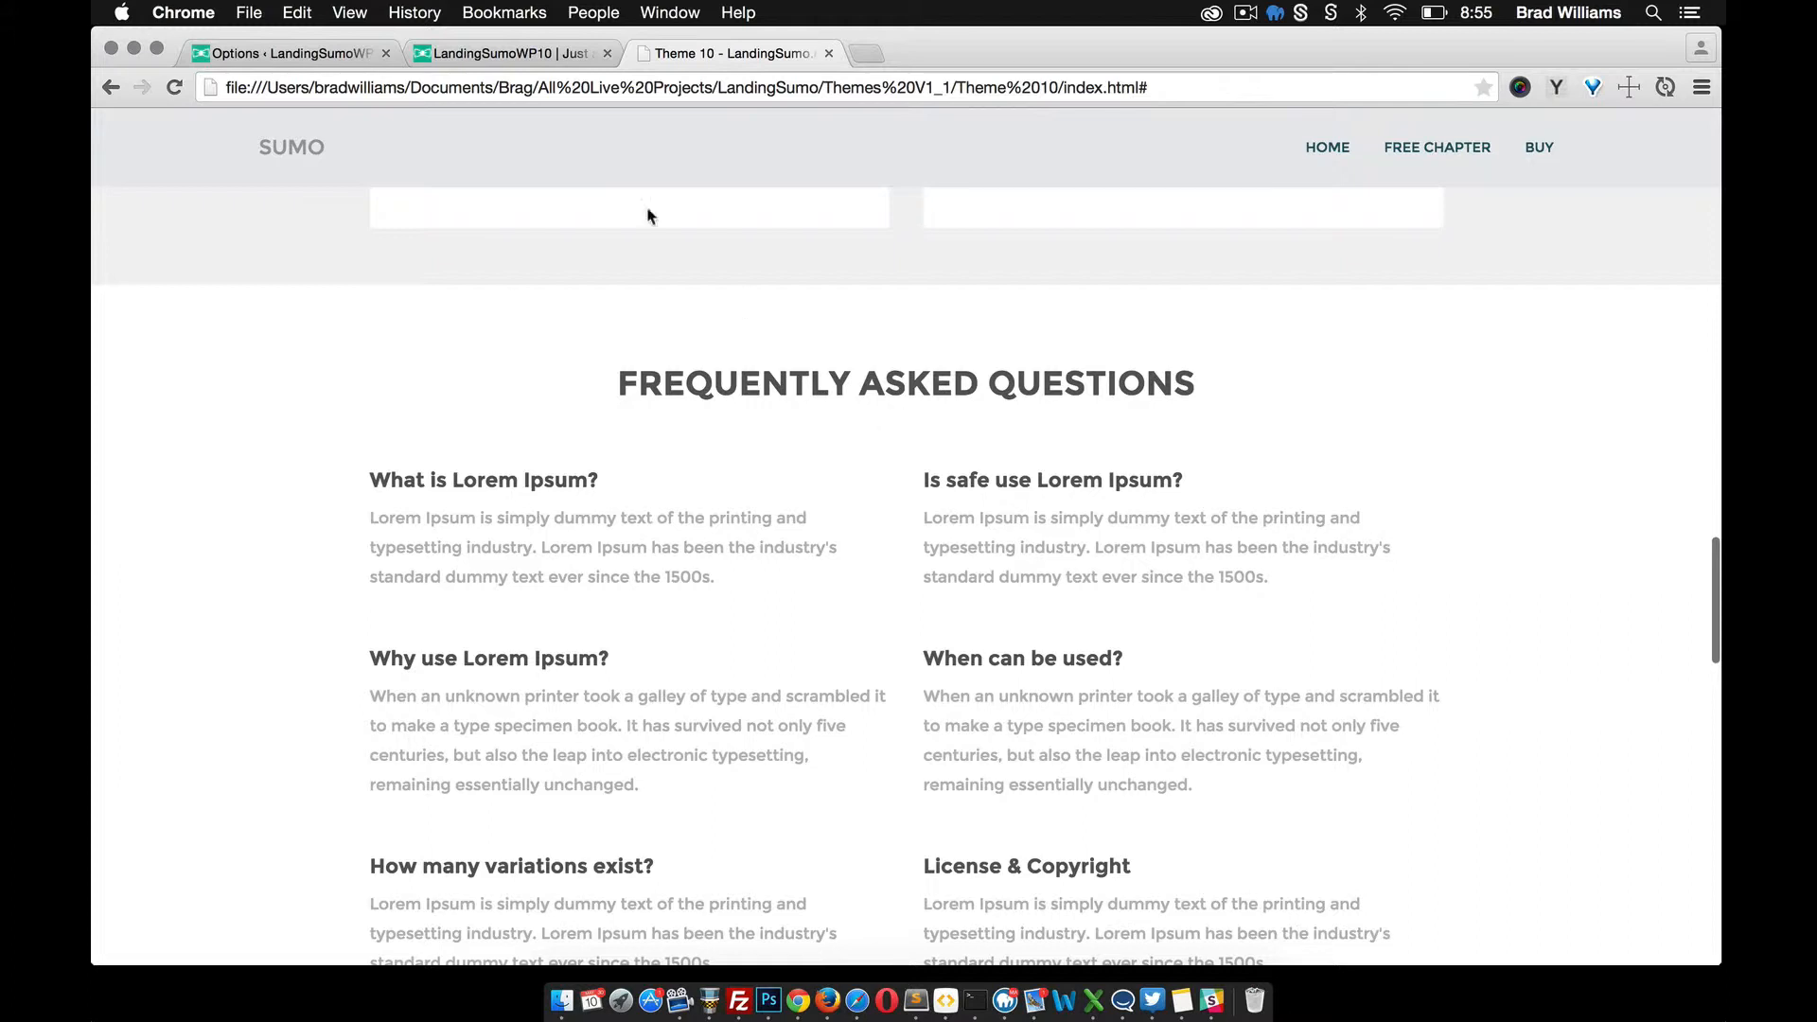
Step: Start a new FAQ titled "What is Lorem Ipsum?", copying the question from the Theme 10 template
left_click(288, 53)
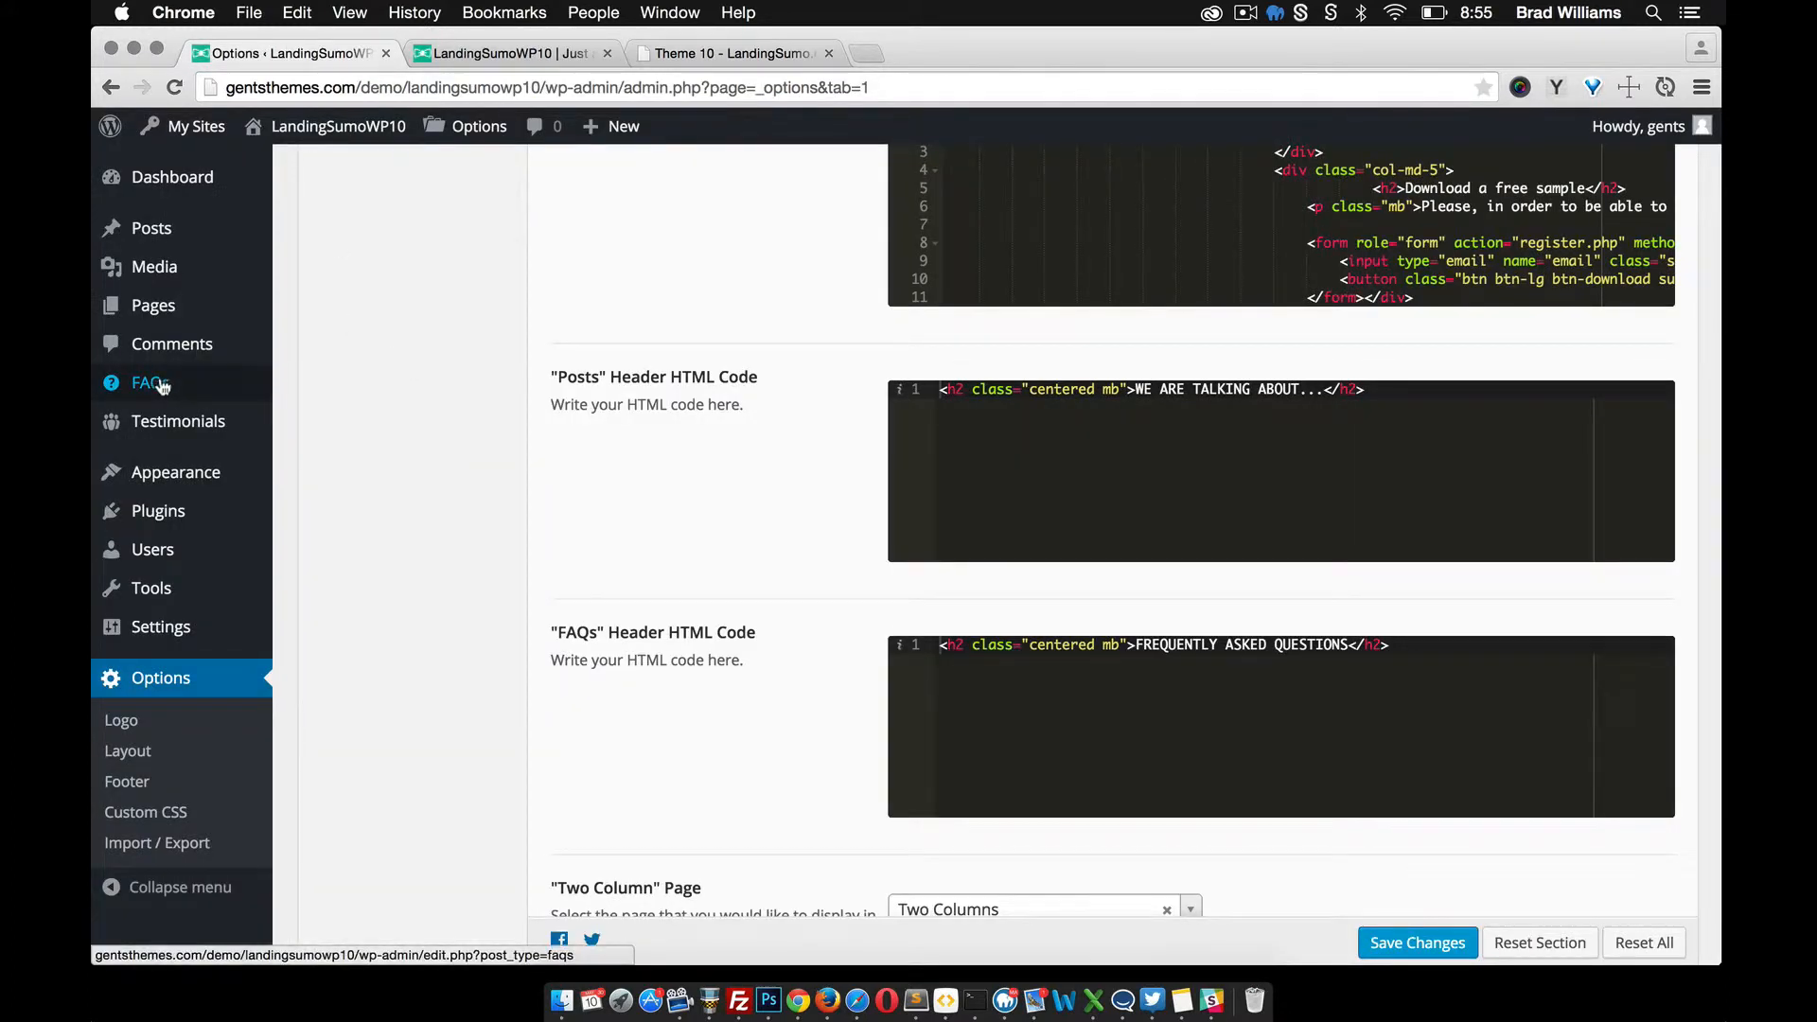
mouse_move(158, 390)
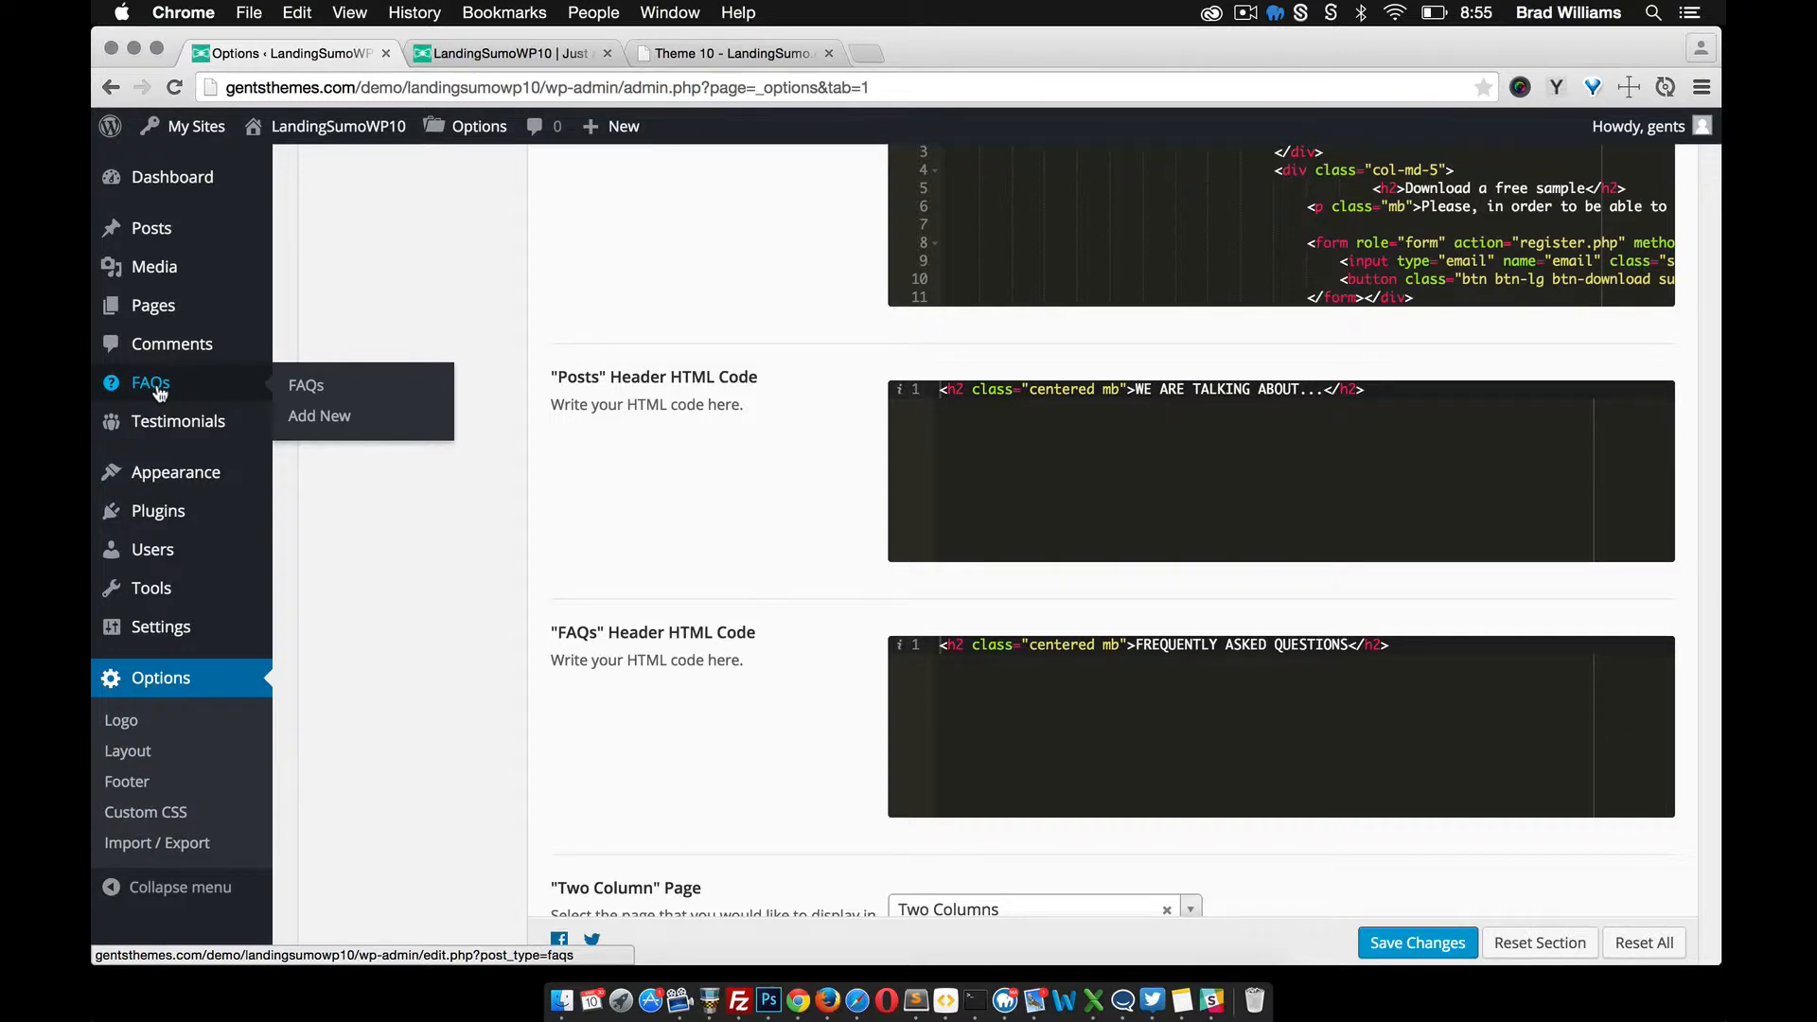
left_click(322, 428)
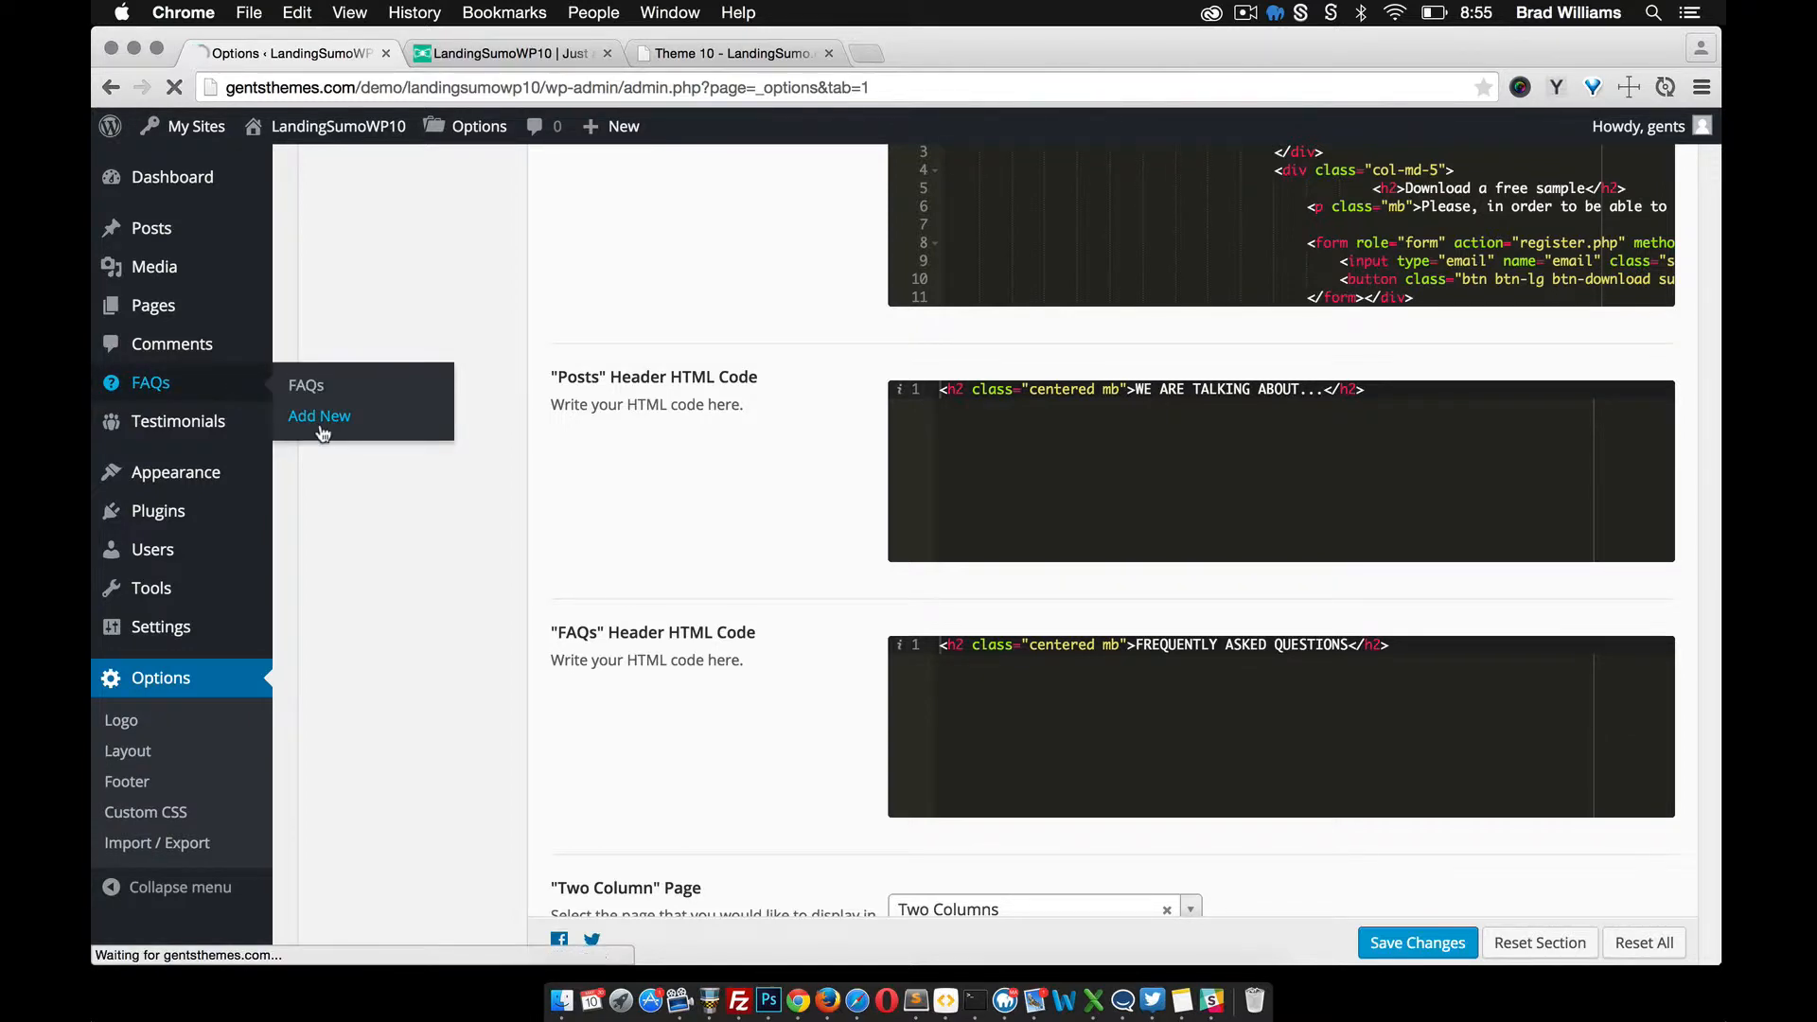
left_click(702, 53)
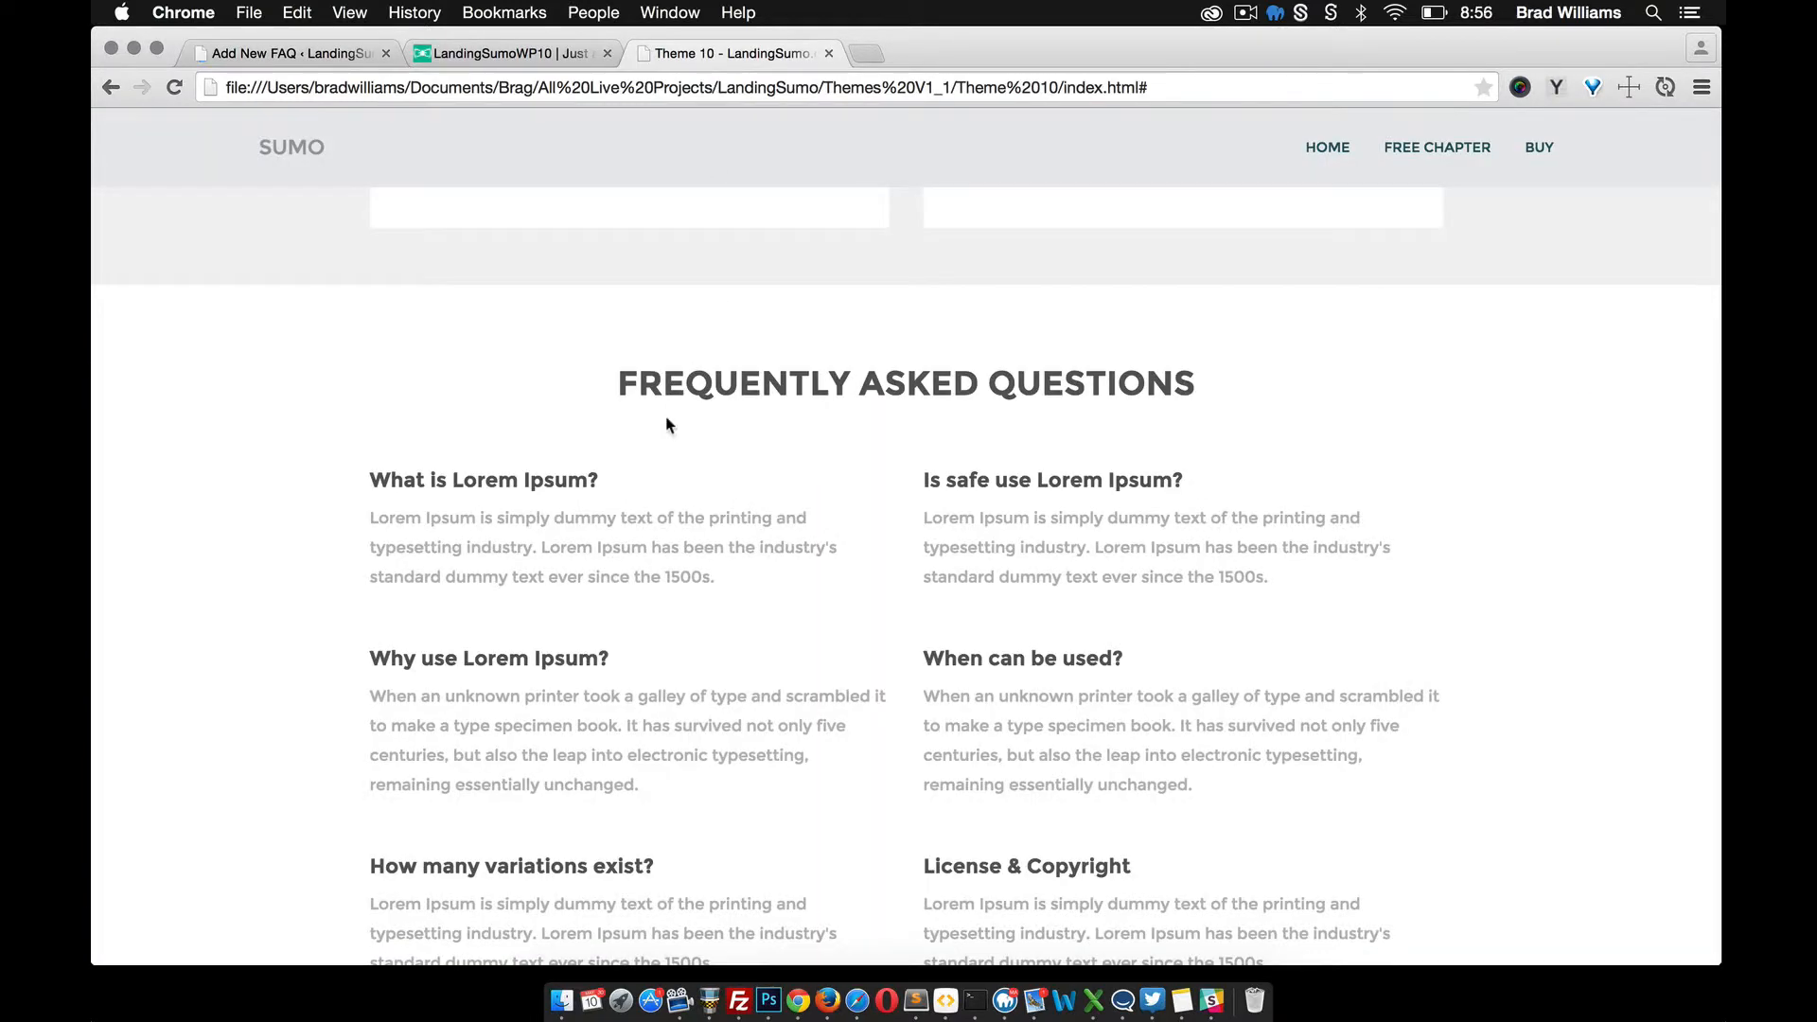
left_click_drag(605, 486, 363, 478)
key("super+c")
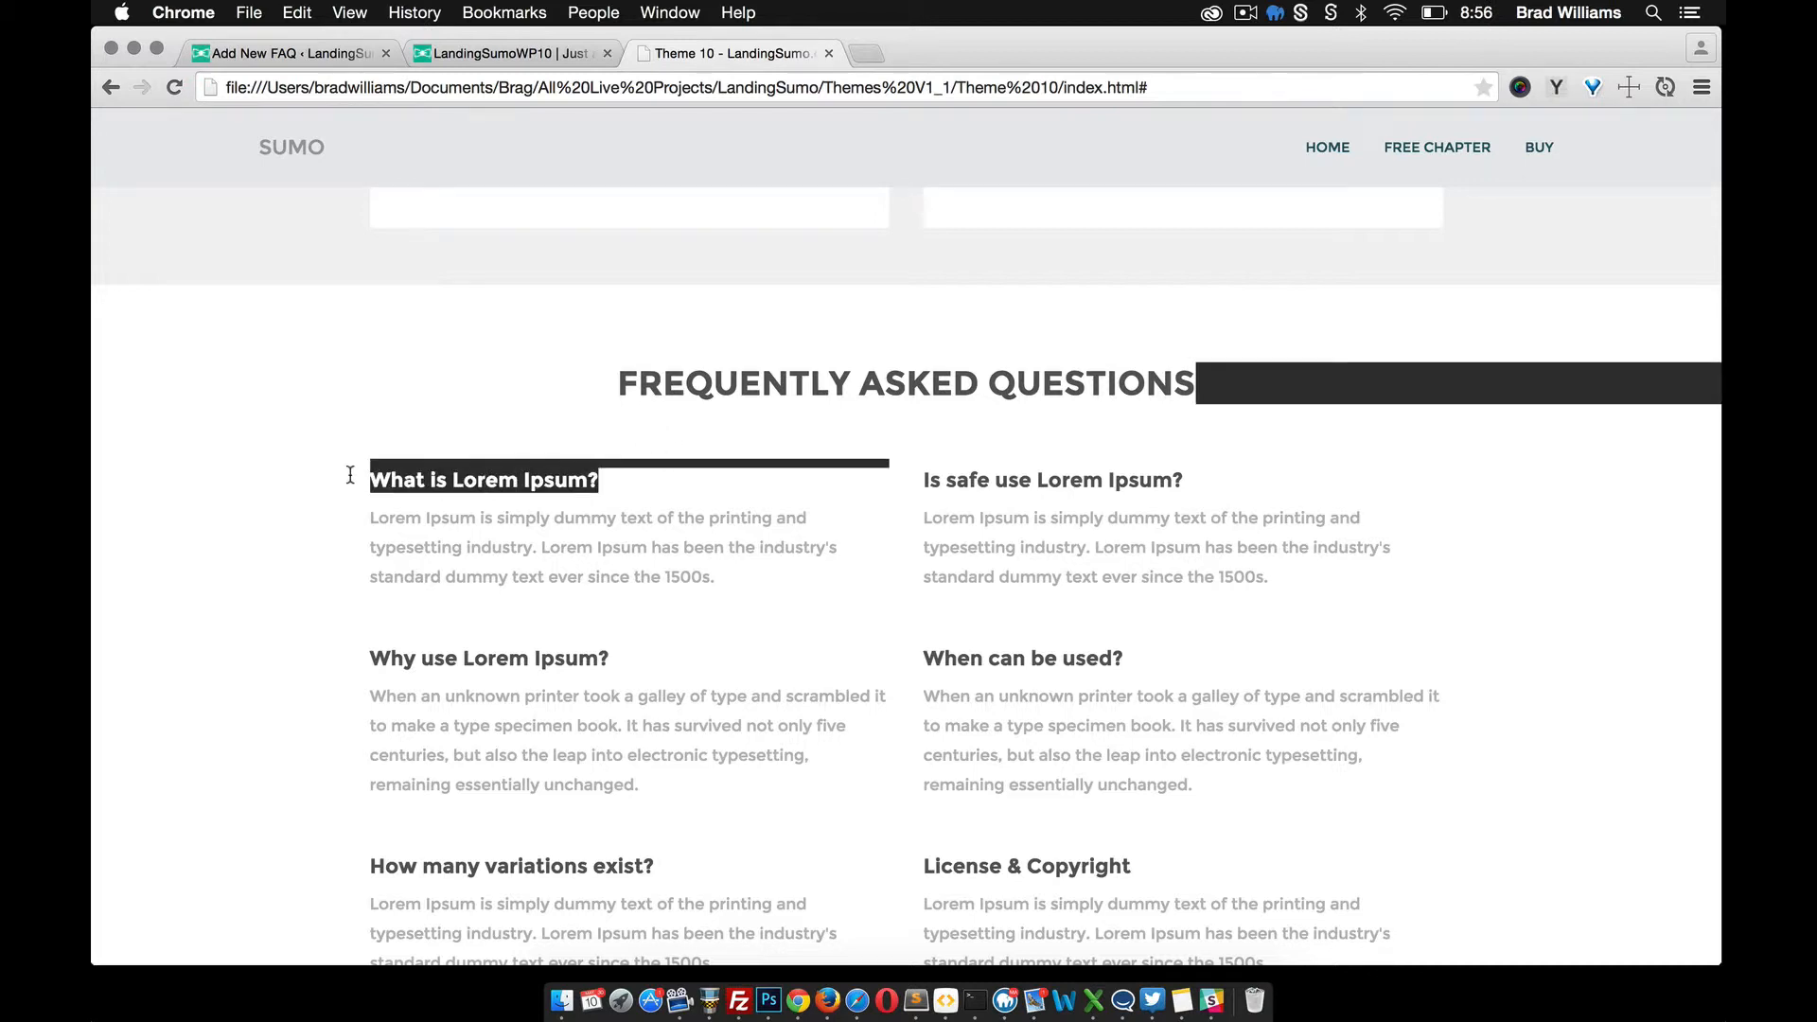
left_click(313, 47)
key("super+v")
Step: Fill the FAQ's body with a generated placeholder paragraph beginning "Phasellus consectetuer vestibulum elit" and publish it
left_click(433, 546)
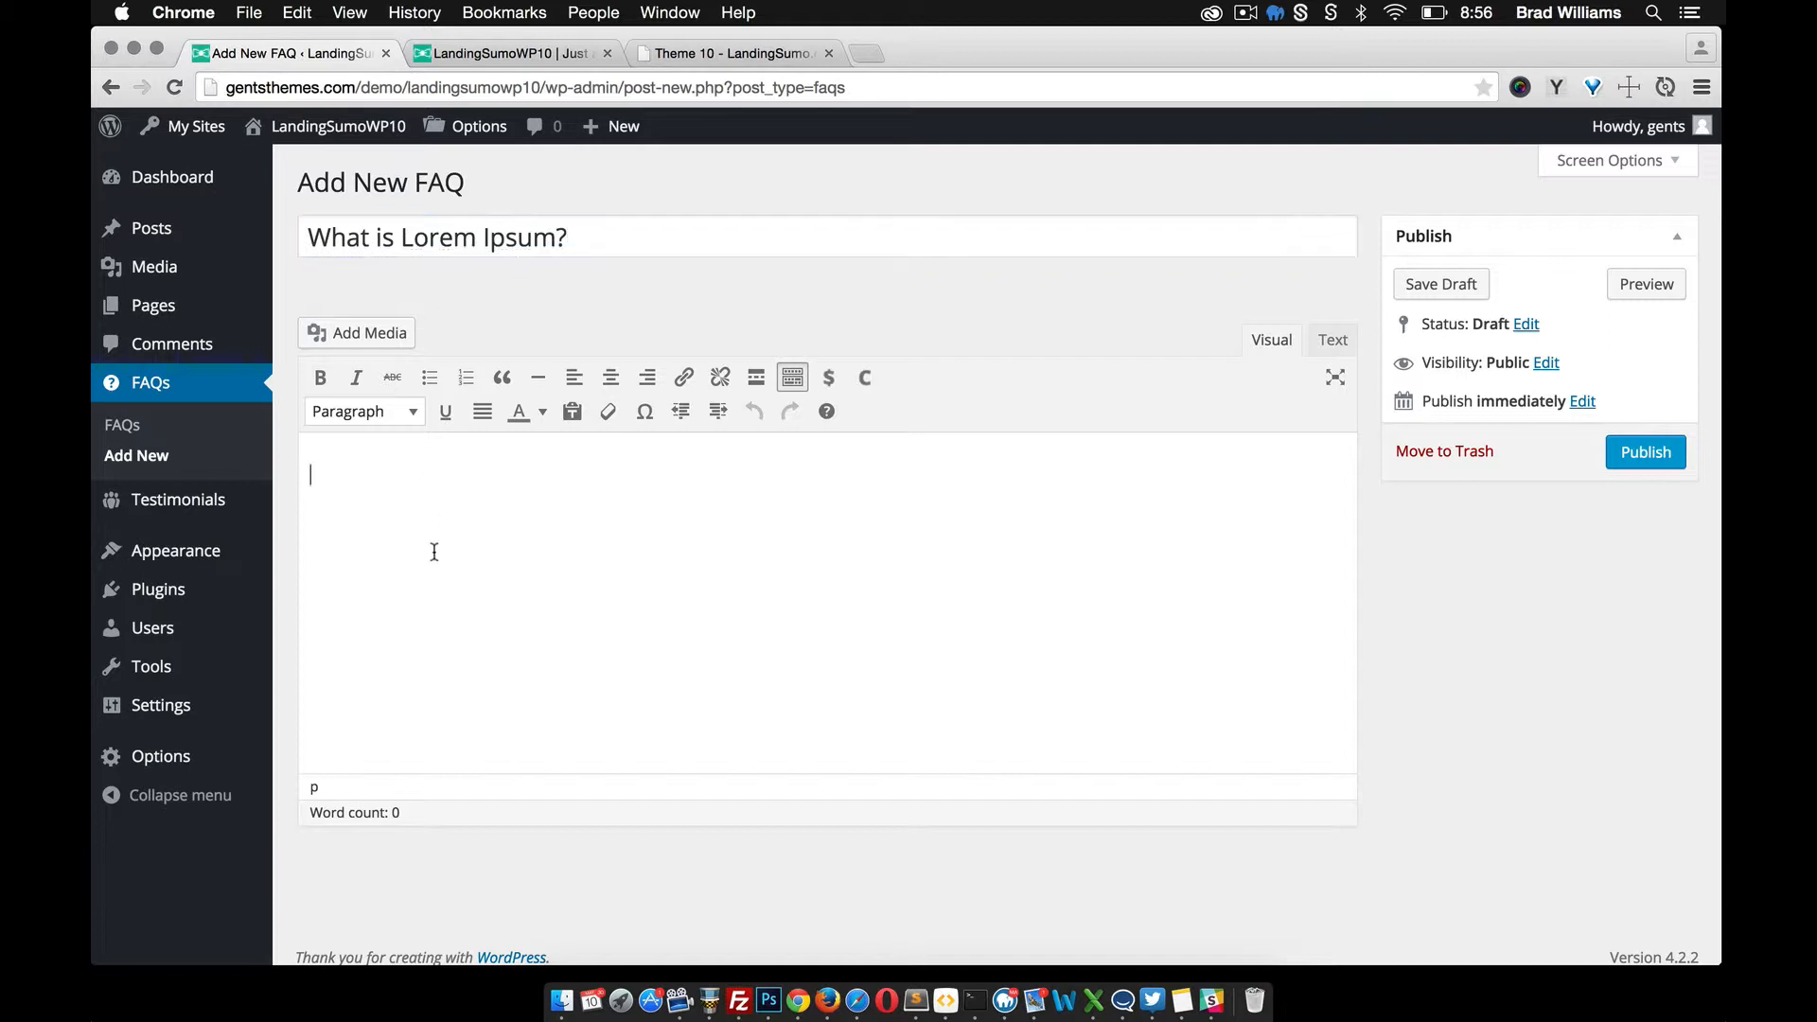
left_click(1563, 90)
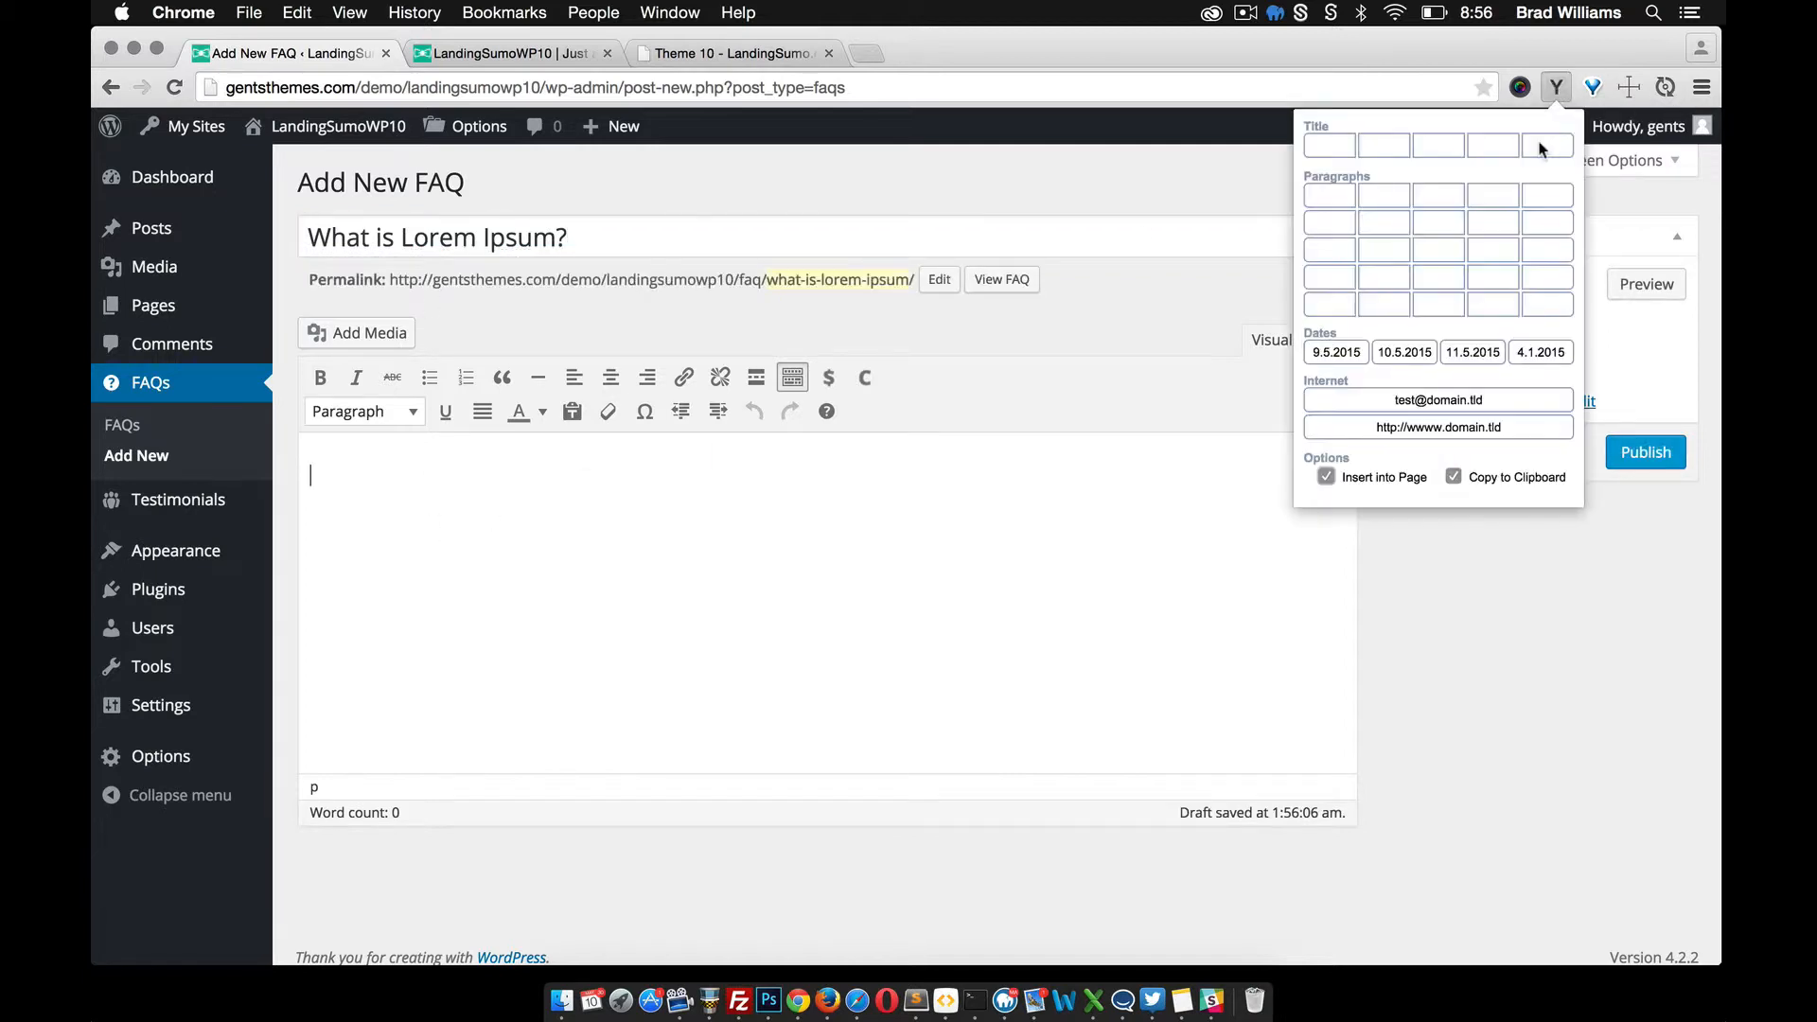
left_click(1544, 194)
type("Phasellus consectetuer vestibulum elit. Suspendisse nisl elit, rhoncus eget, elementum ac, condimentum eget, diam. Nam commodo suscipit quam. Maecenas tempus, tellus eget condimentum rhoncus, sem quam semper libero, sit amet adipiscing sem neque sed ipsum. Integer tincidunt.")
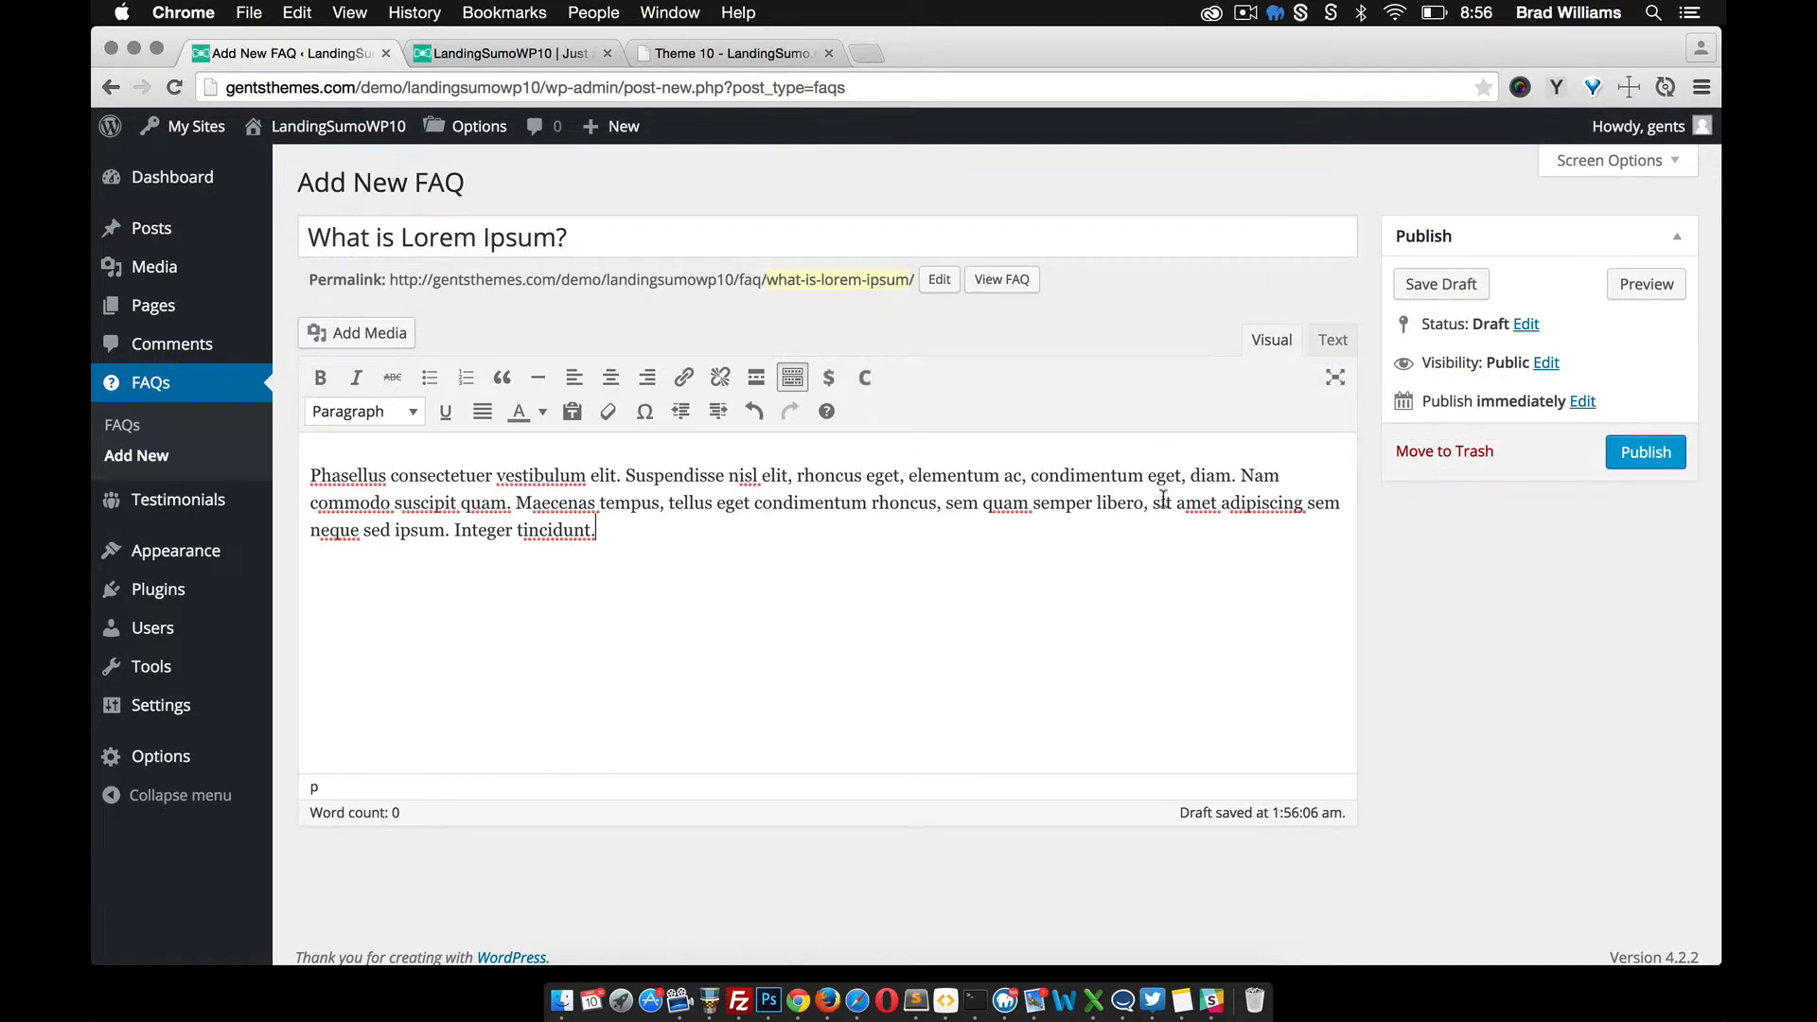
left_click(1646, 451)
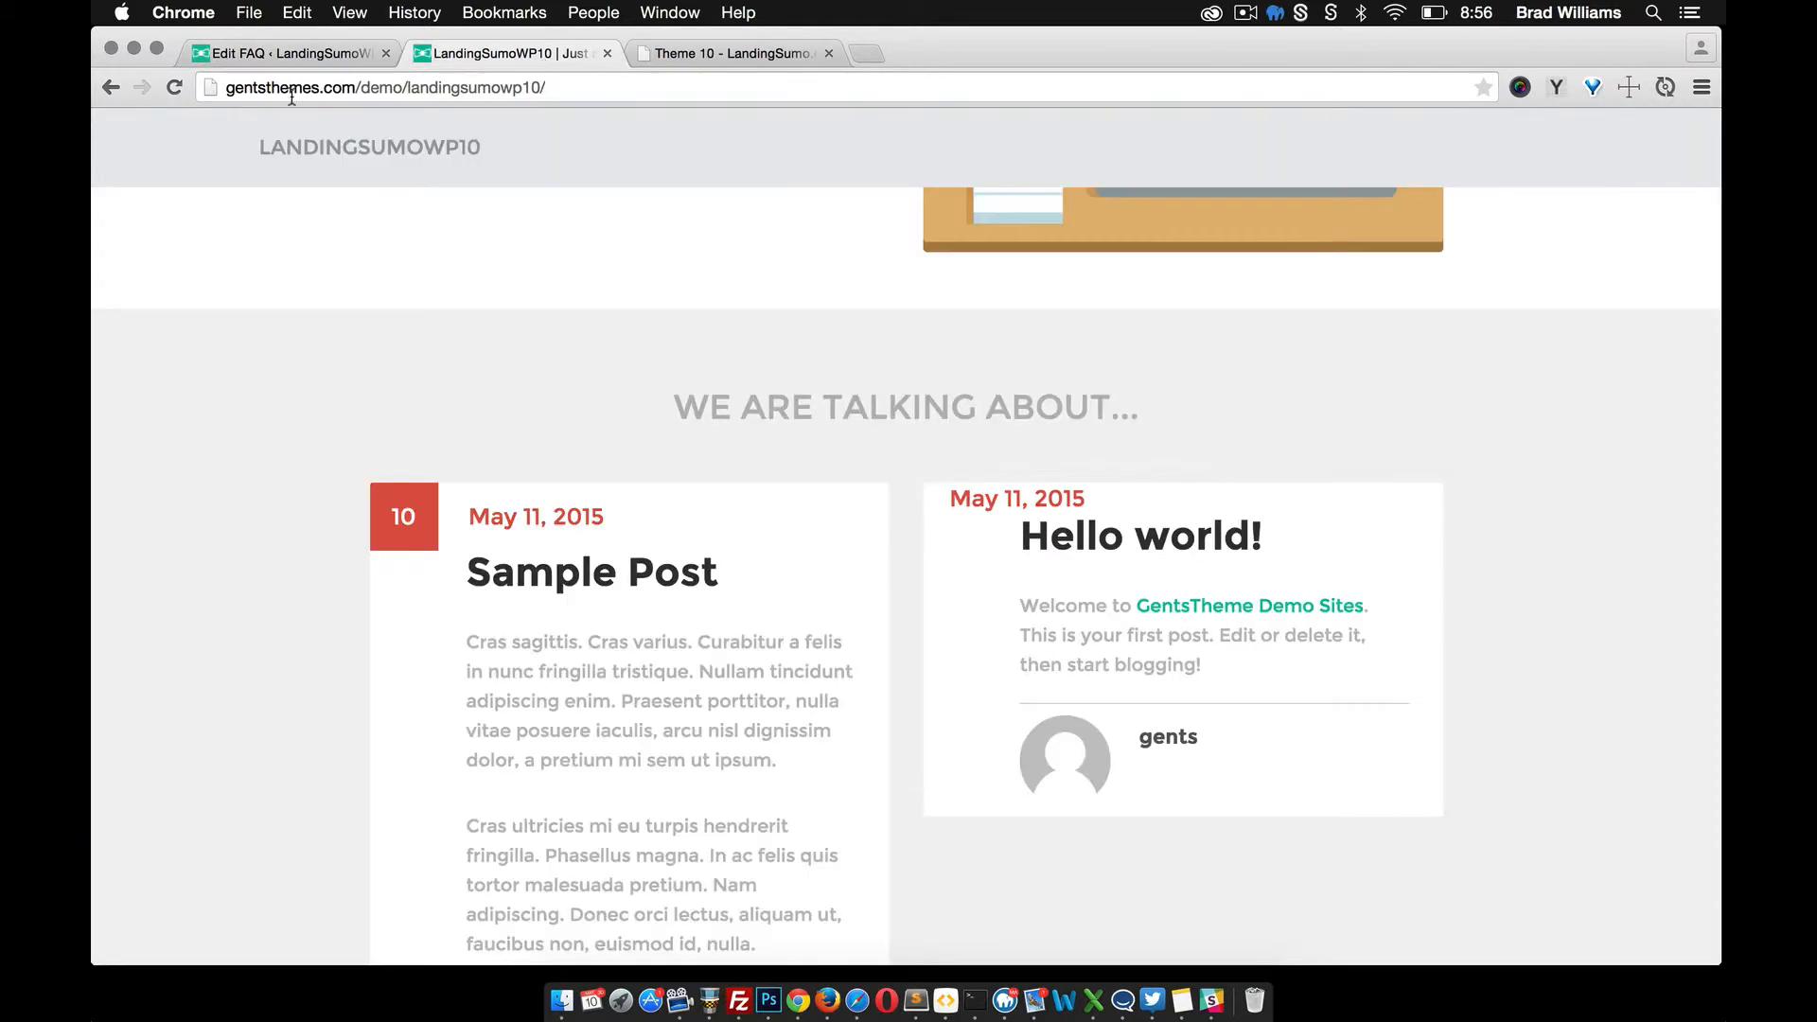
Step: Reload the live homepage and examine how the published FAQ is displayed under "Frequently Asked Questions"
left_click(174, 87)
scroll(392, 443, "down", 5)
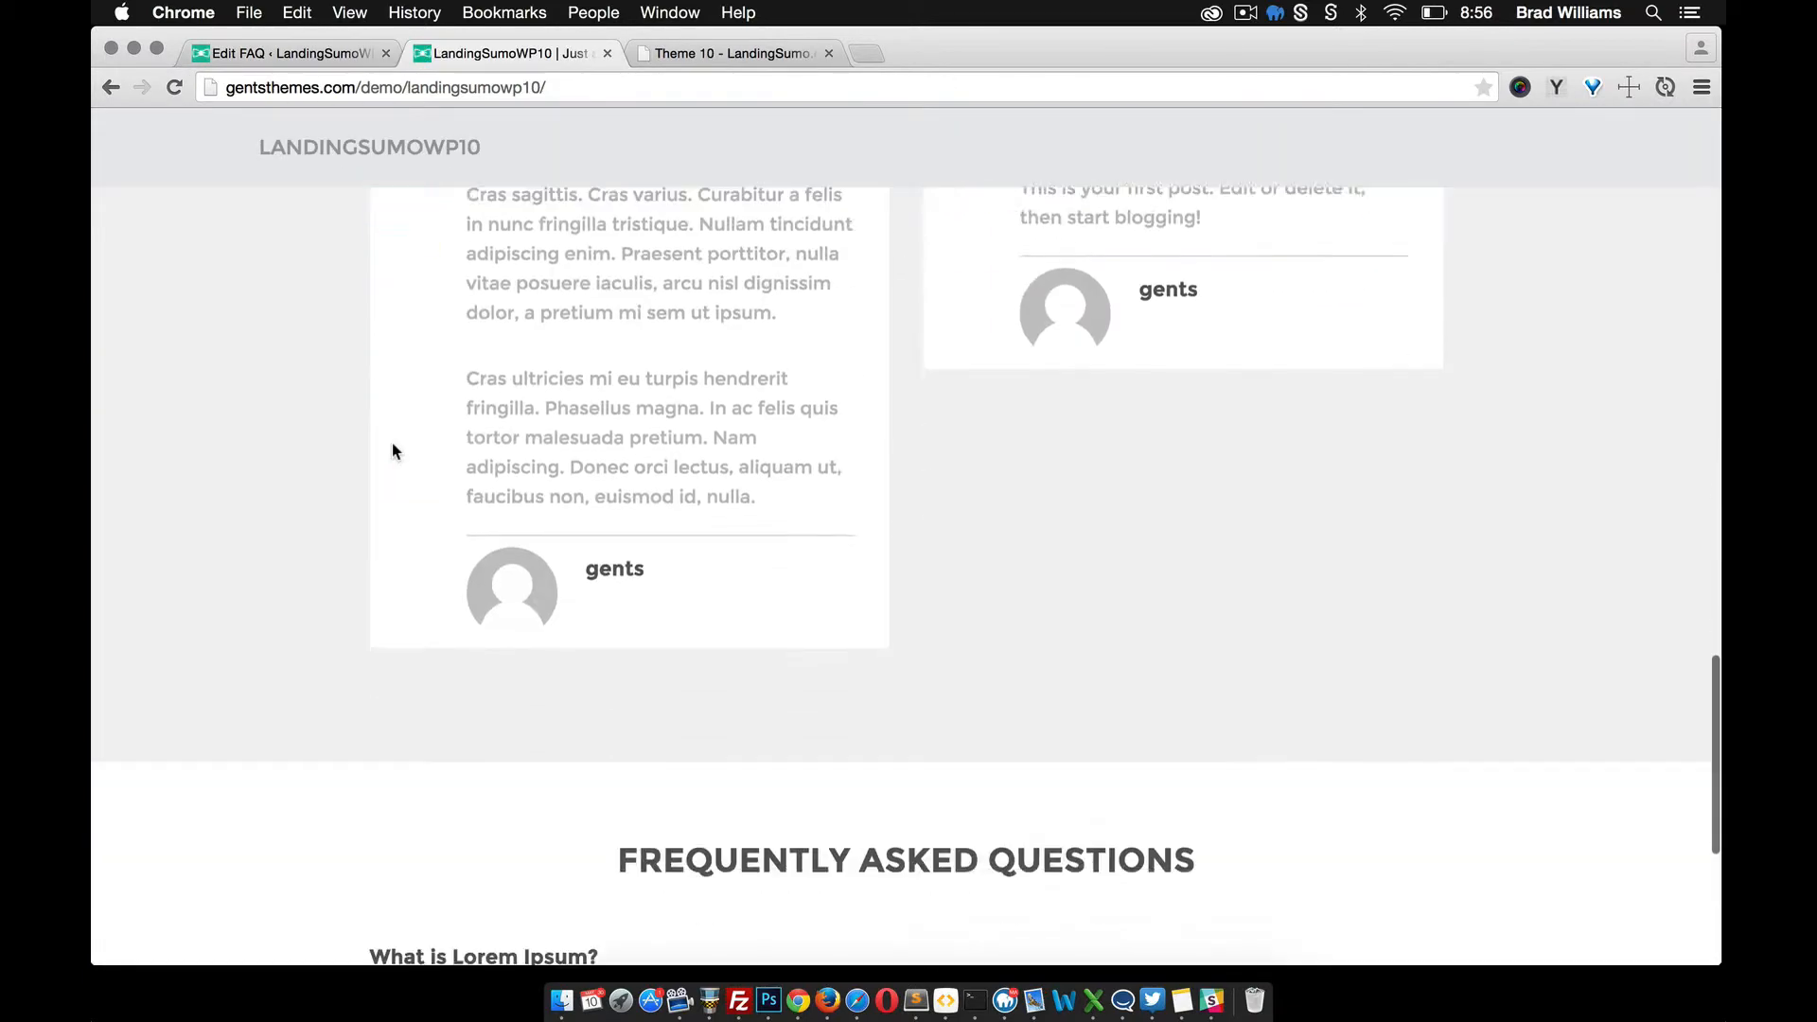
scroll(391, 445, "down", 4)
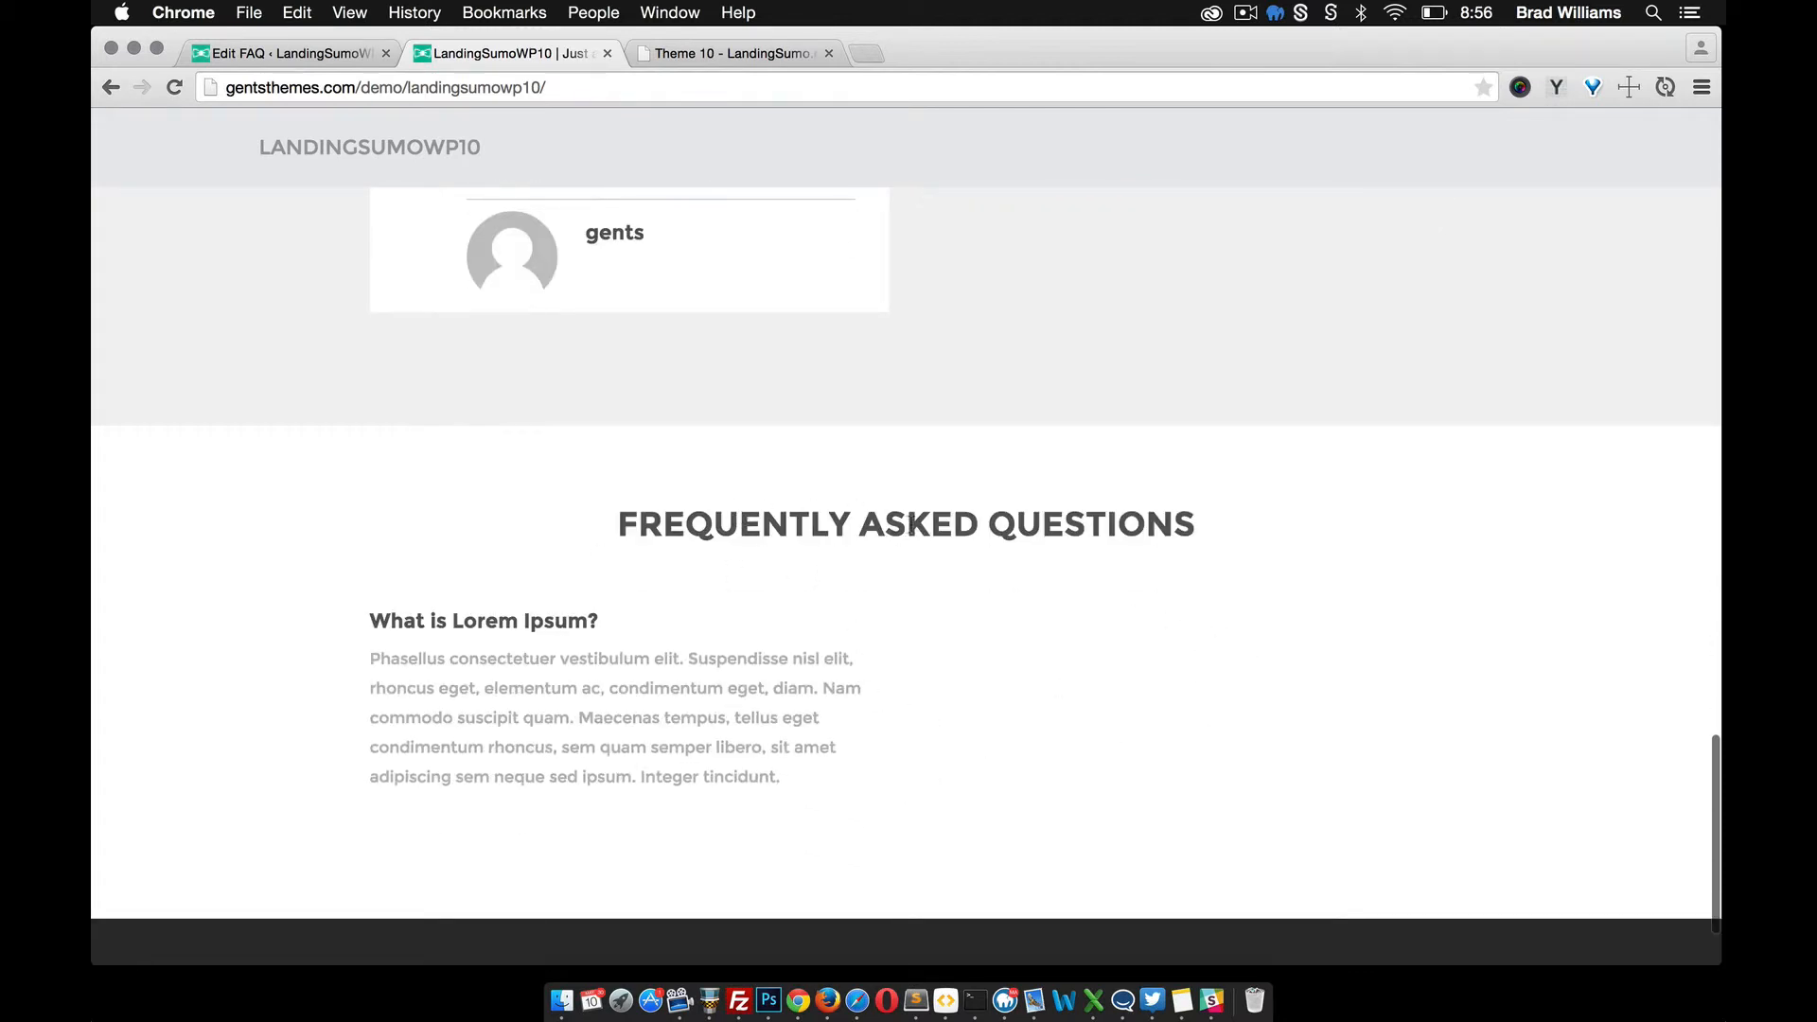
Step: Check the "FAQs" Header HTML Code in the theme's Layout options
left_click(284, 53)
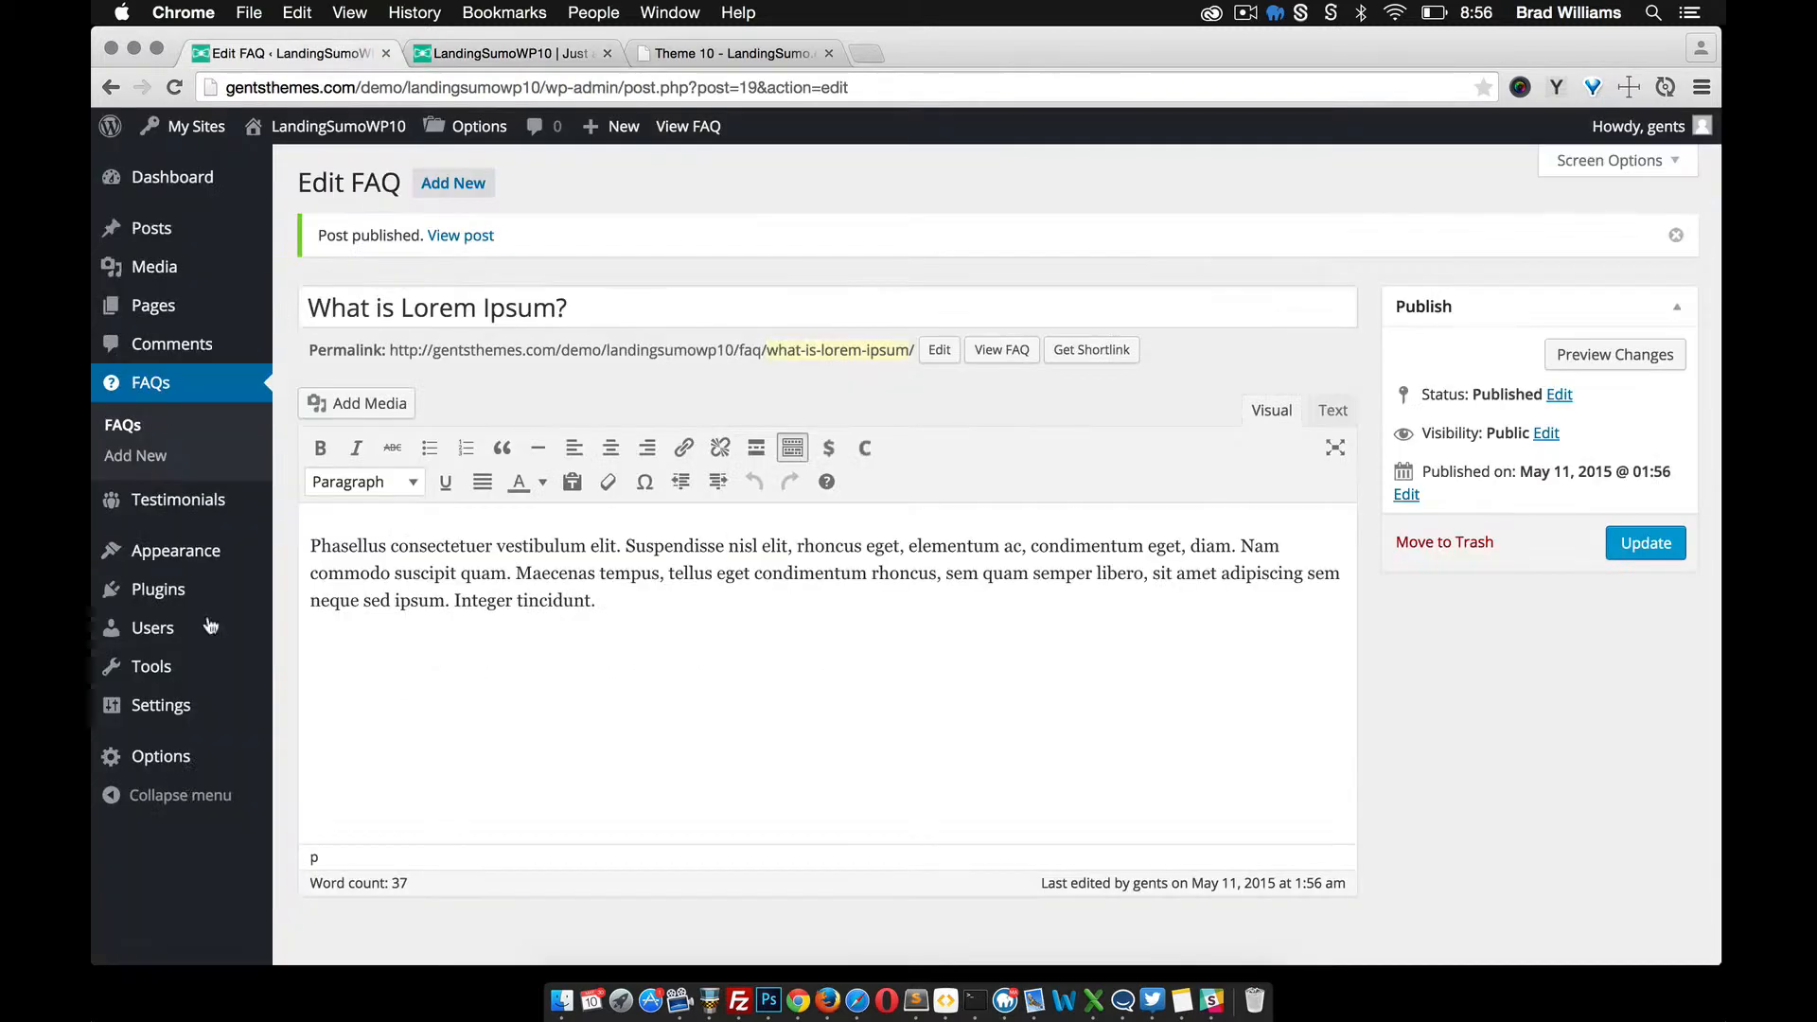
mouse_move(196, 757)
left_click(328, 795)
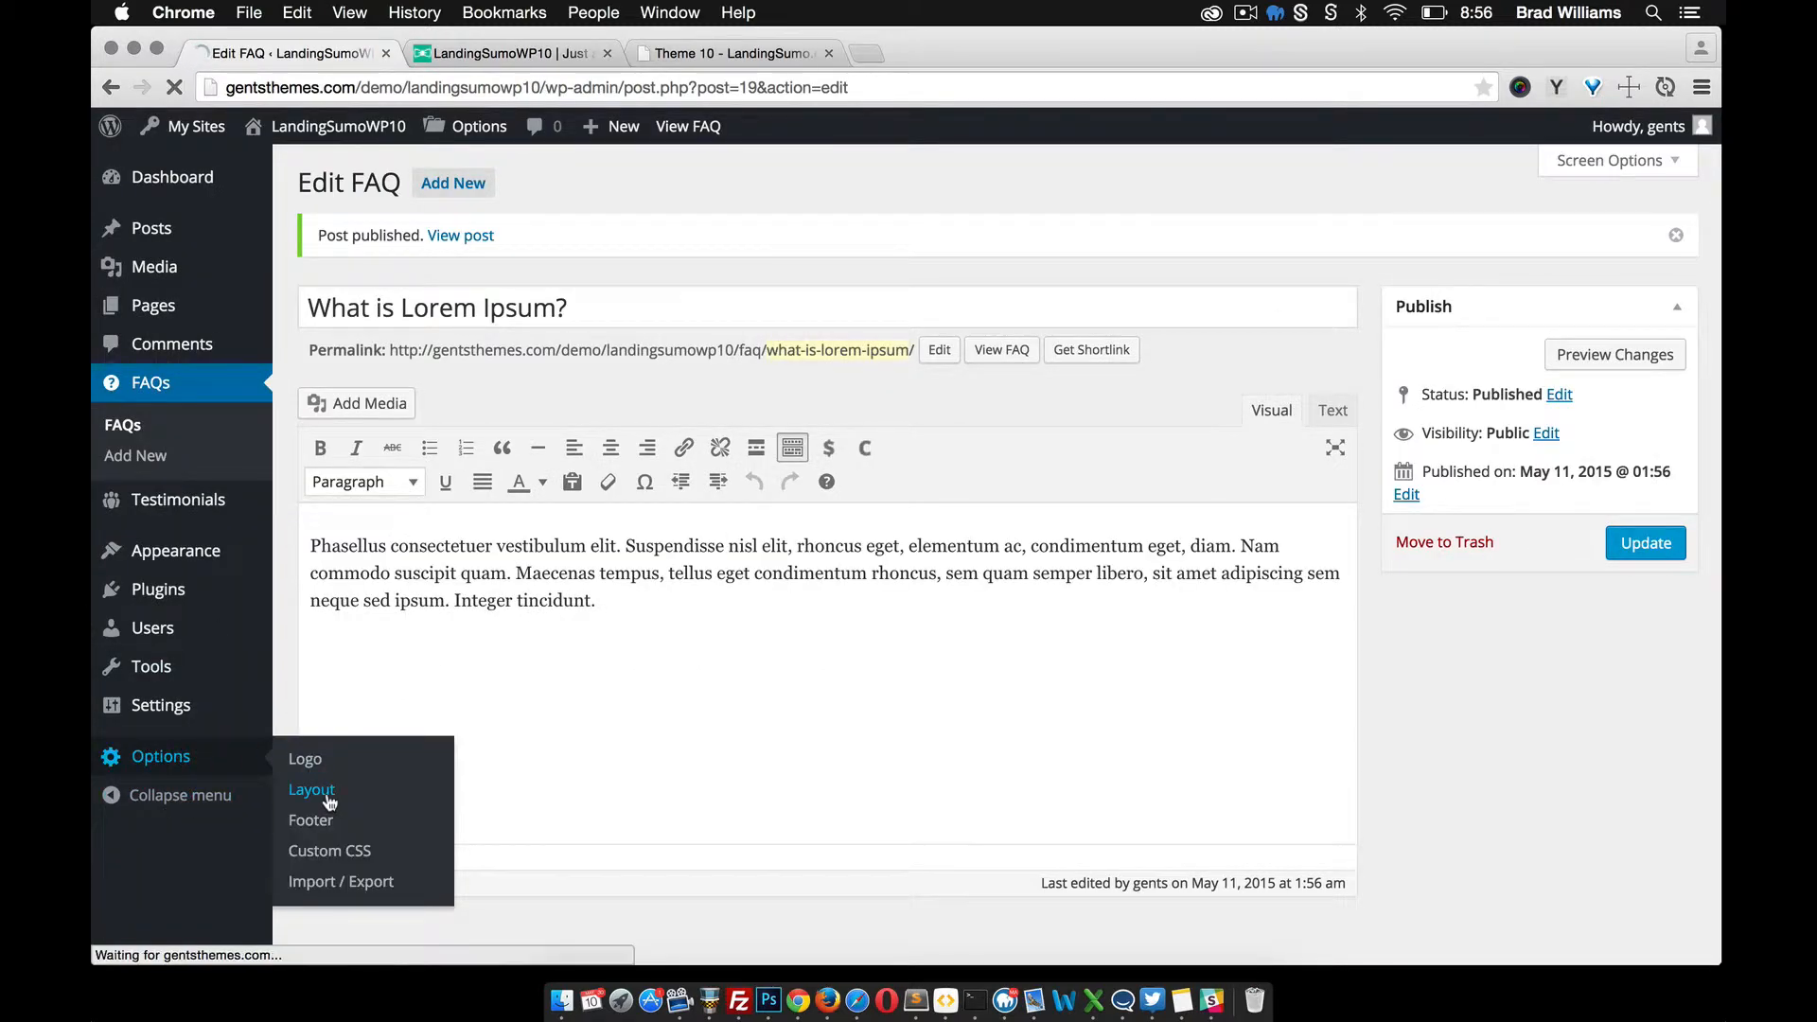
scroll(522, 712, "down", 12)
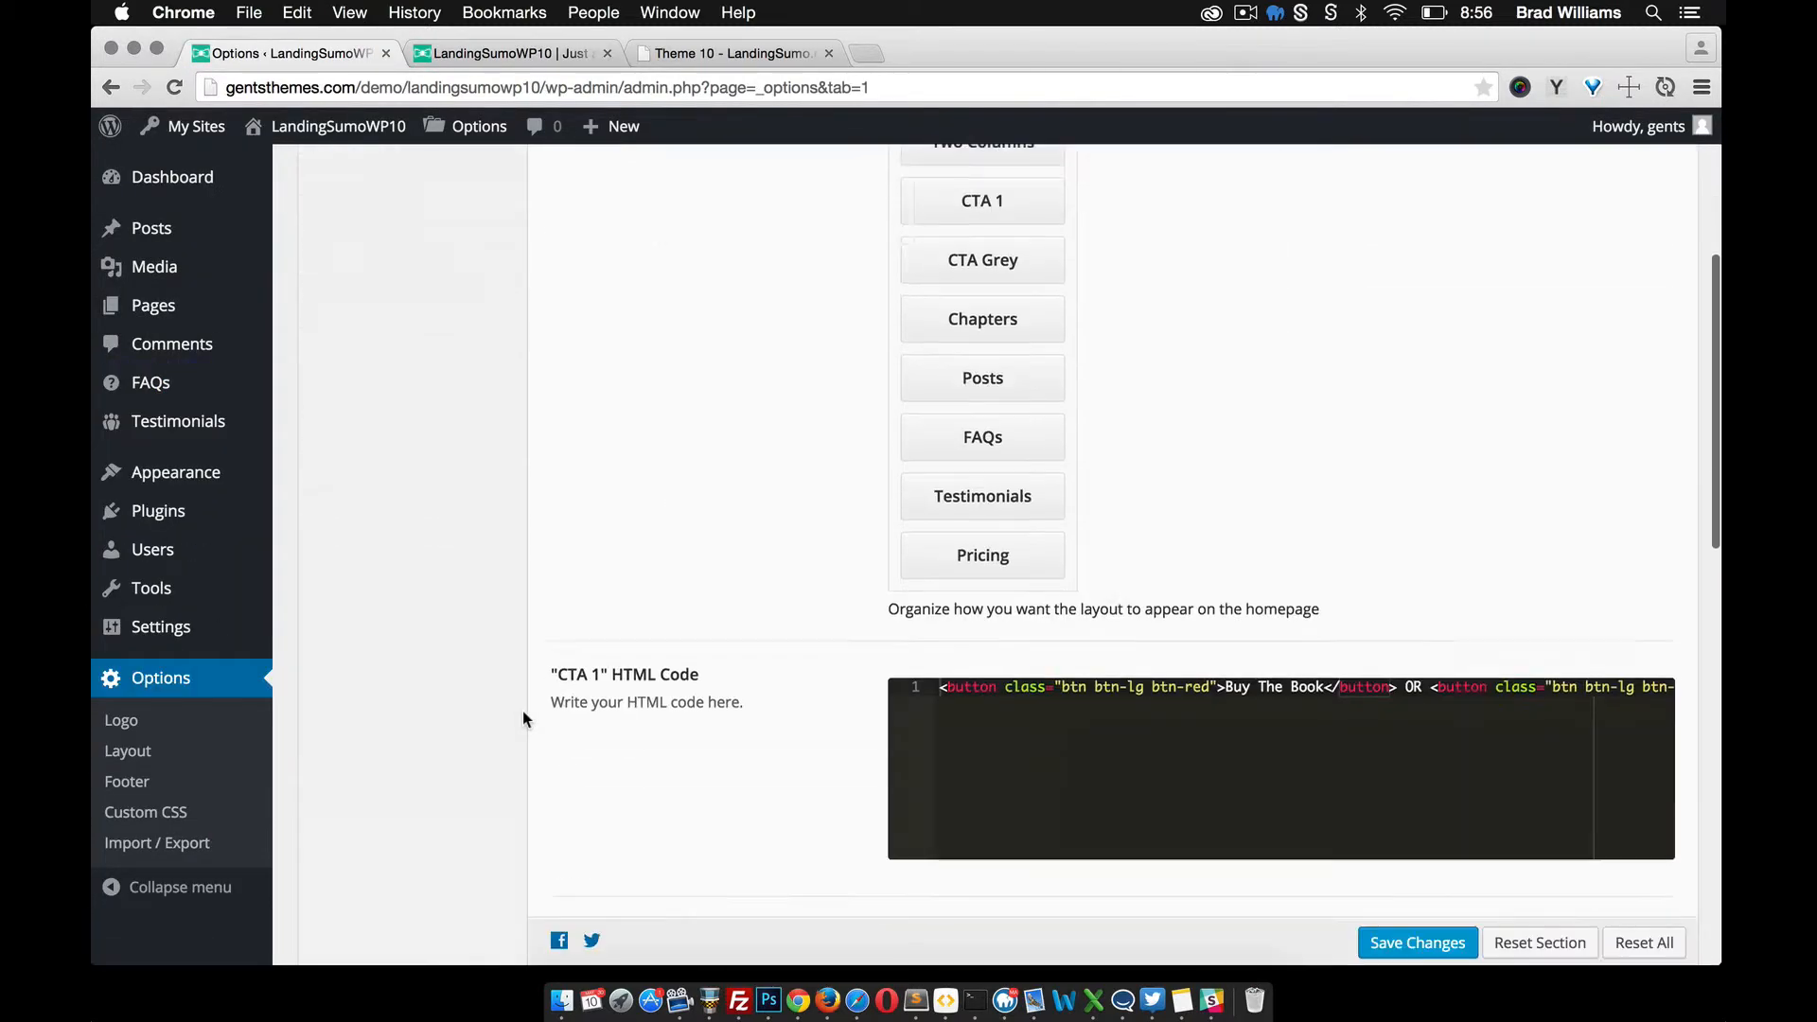
scroll(522, 712, "down", 3)
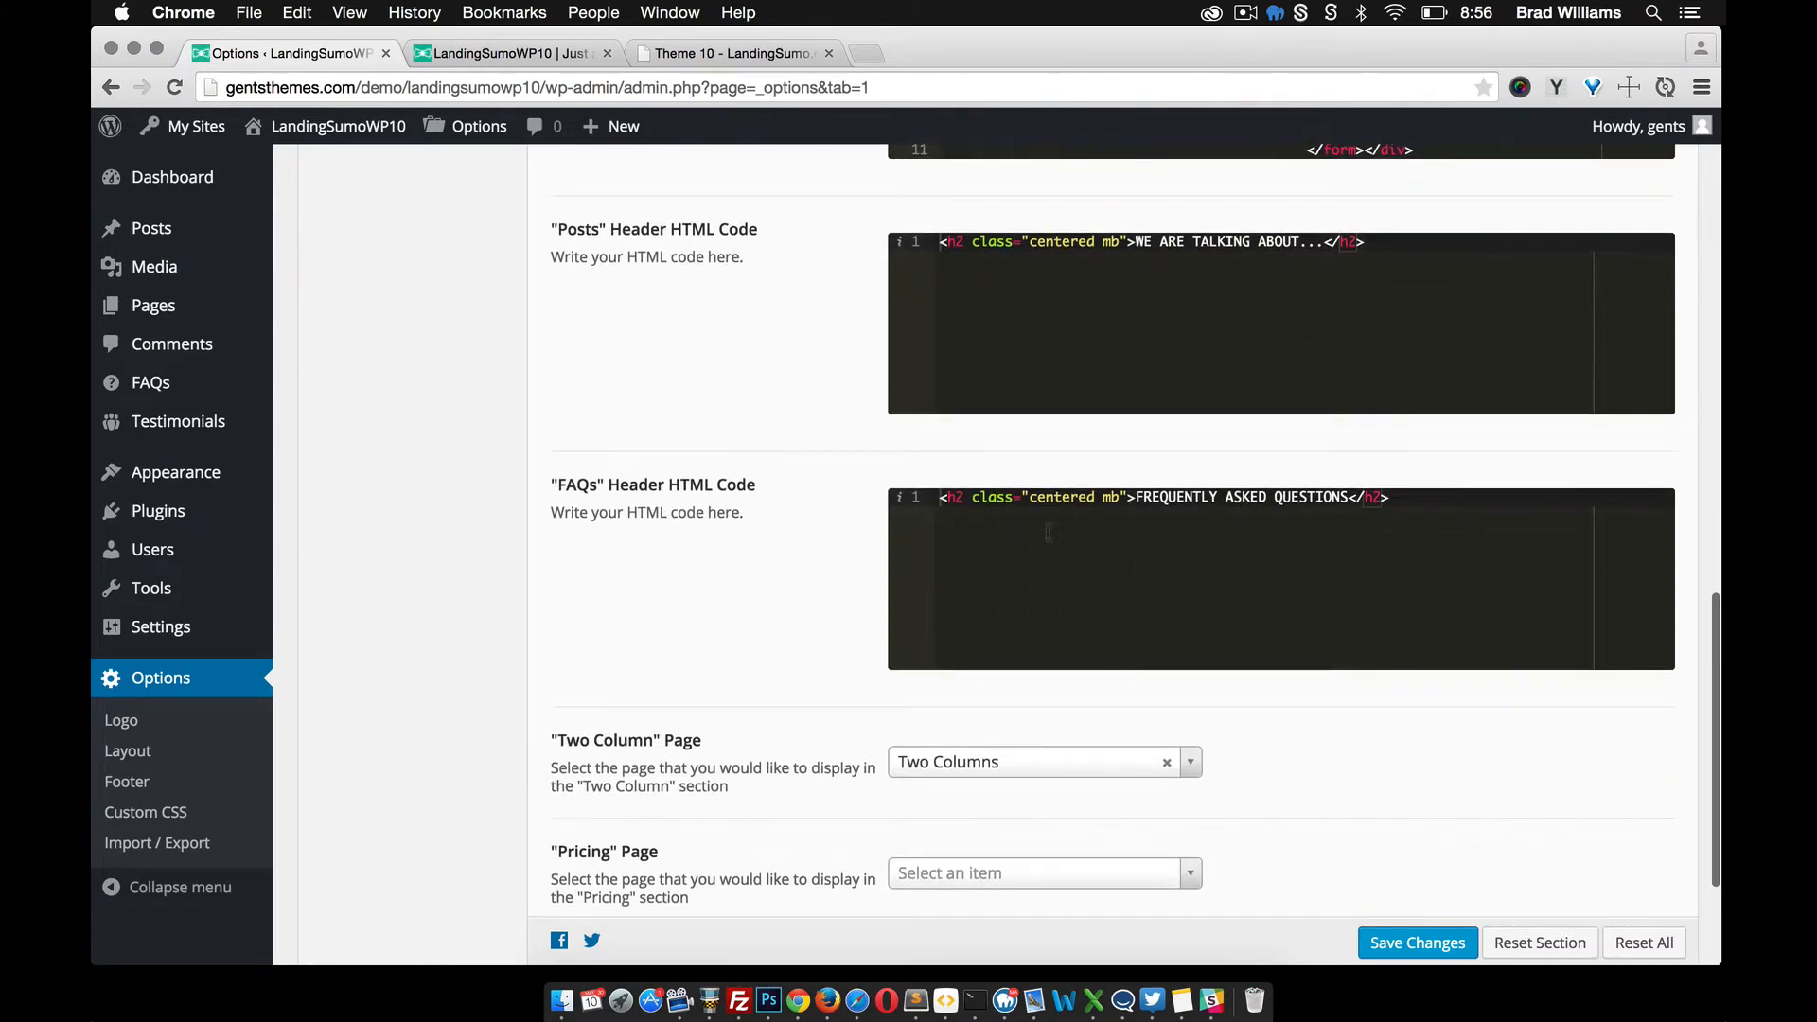
Step: Examine the testimonial section below the FAQs in the Theme 10 template
left_click(700, 55)
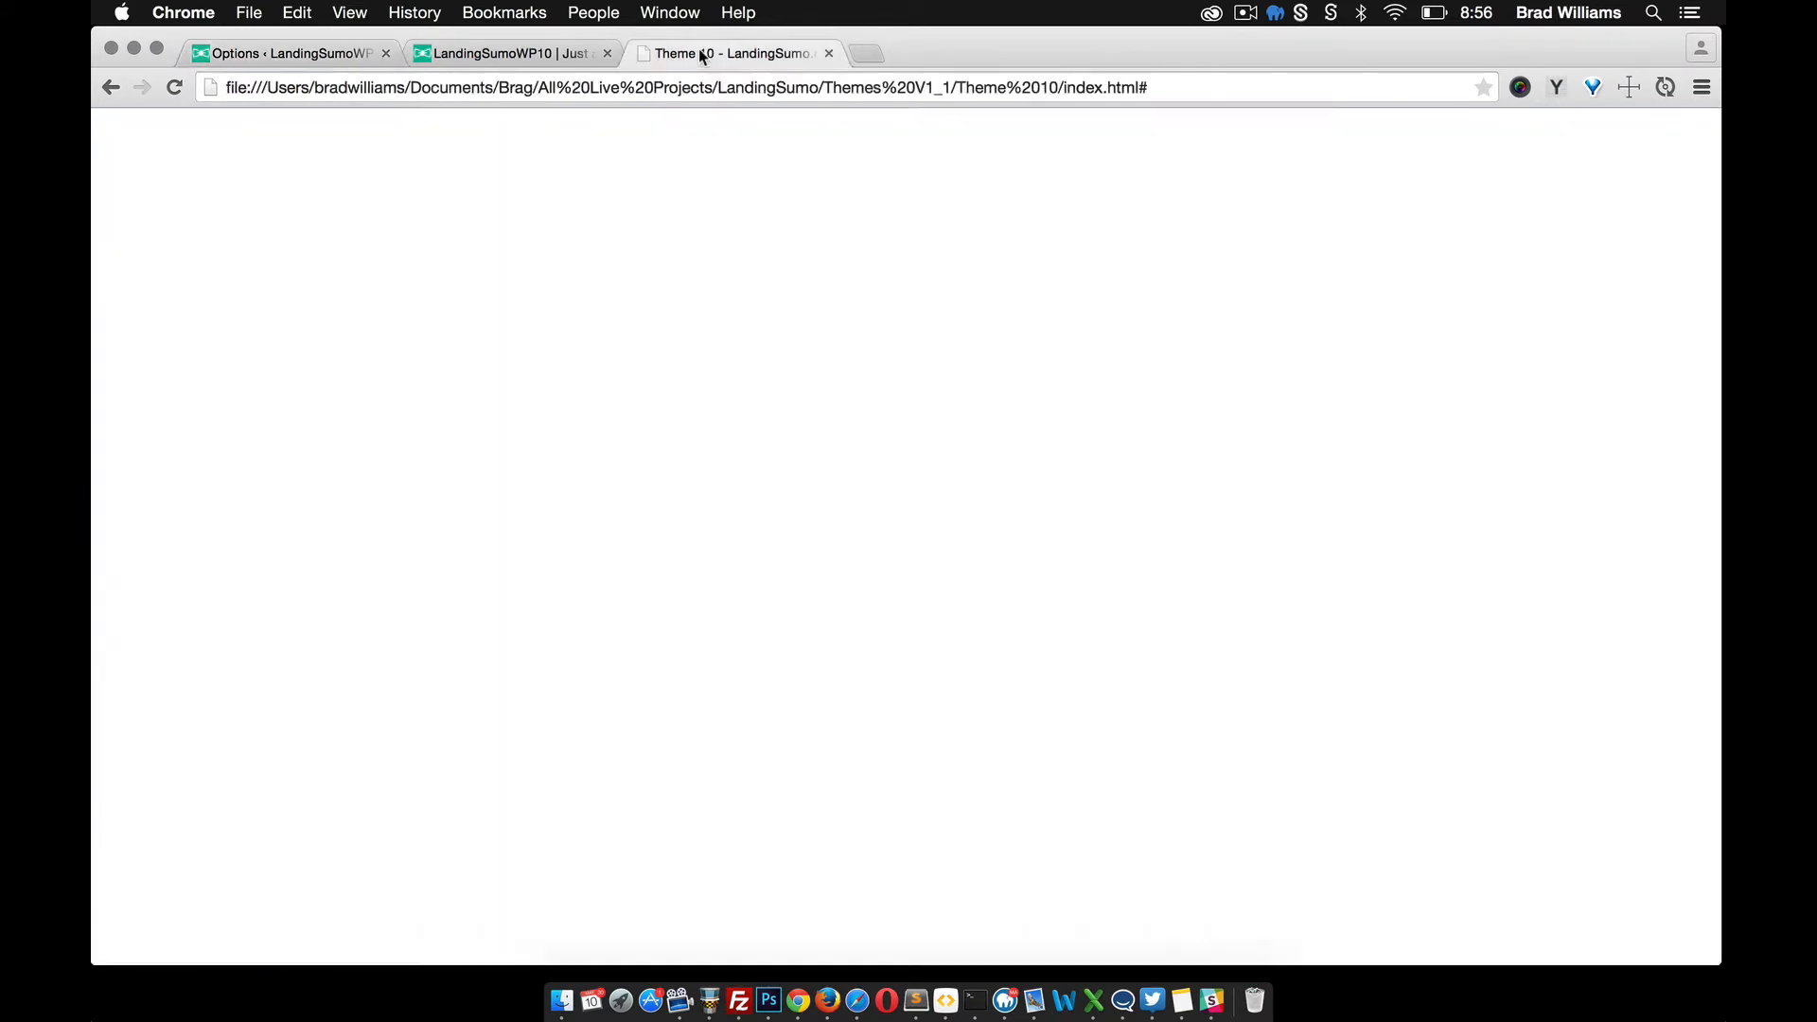
scroll(691, 378, "down", 8)
scroll(696, 381, "down", 1)
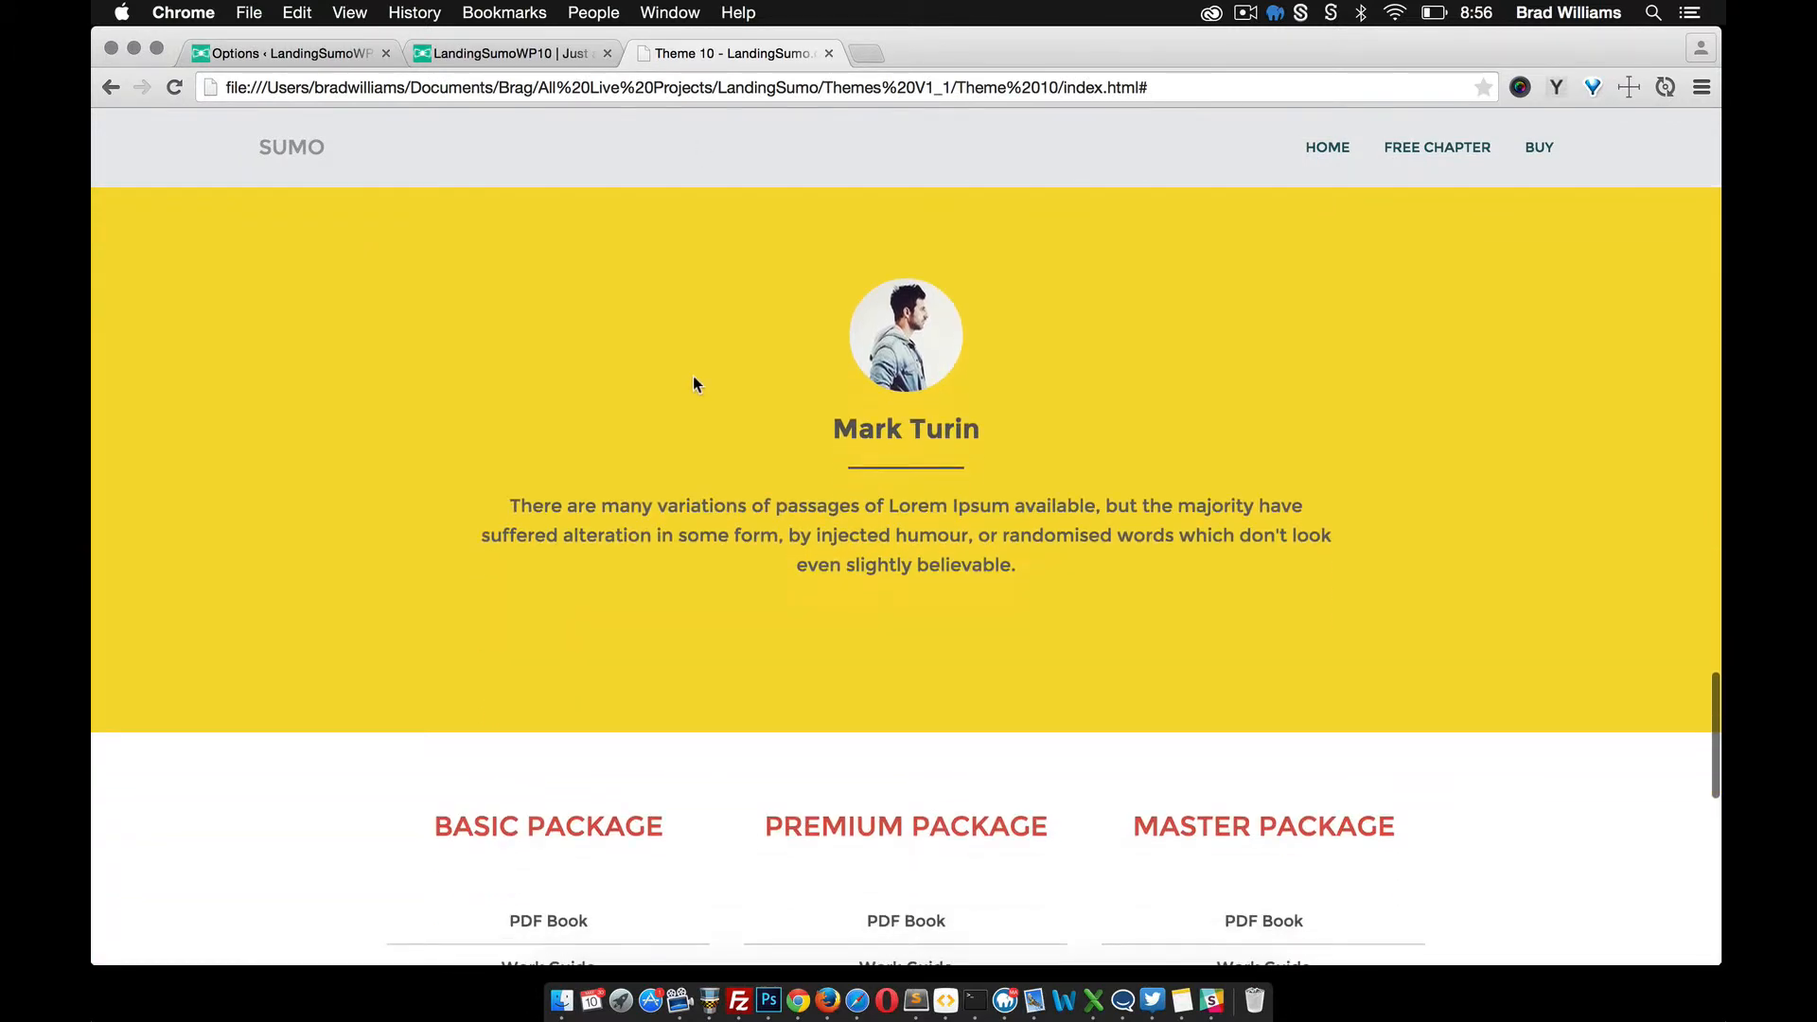
scroll(695, 379, "up", 1)
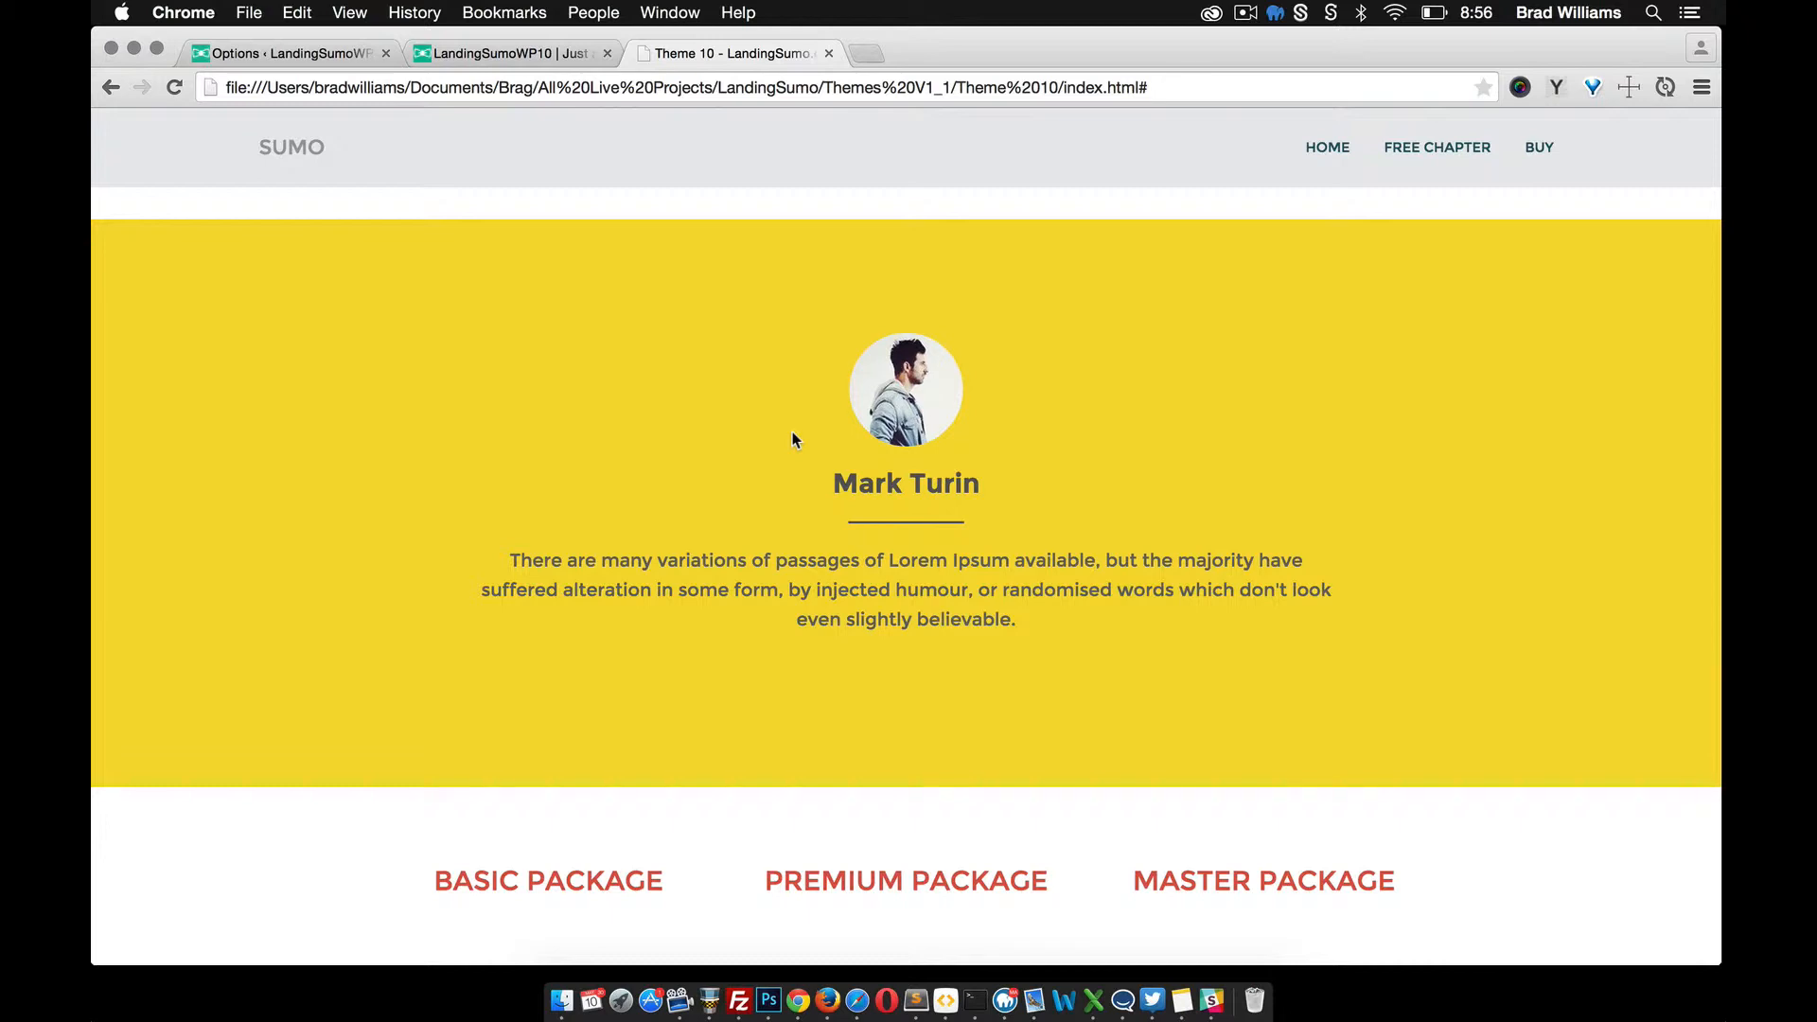
Step: Start a new testimonial with a customer's full name as title and the "Phasellus consectetuer vestibulum elit" placeholder paragraph as body
left_click(339, 61)
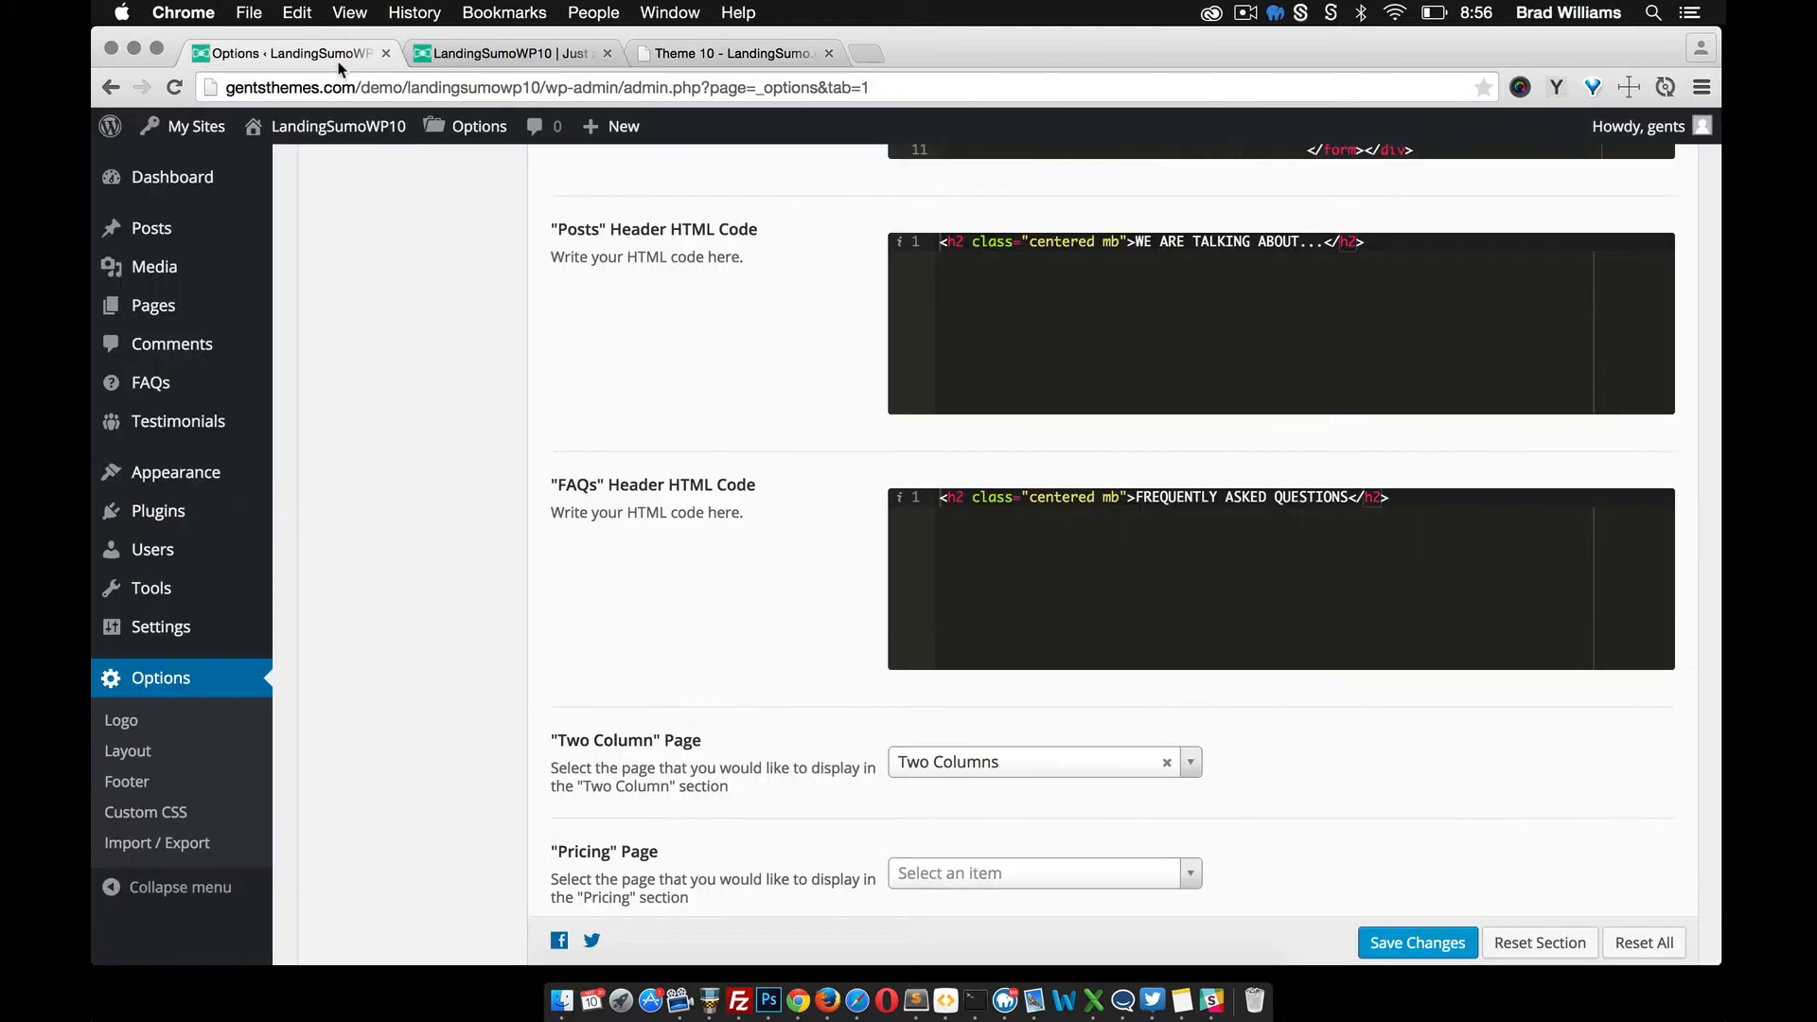
mouse_move(176, 432)
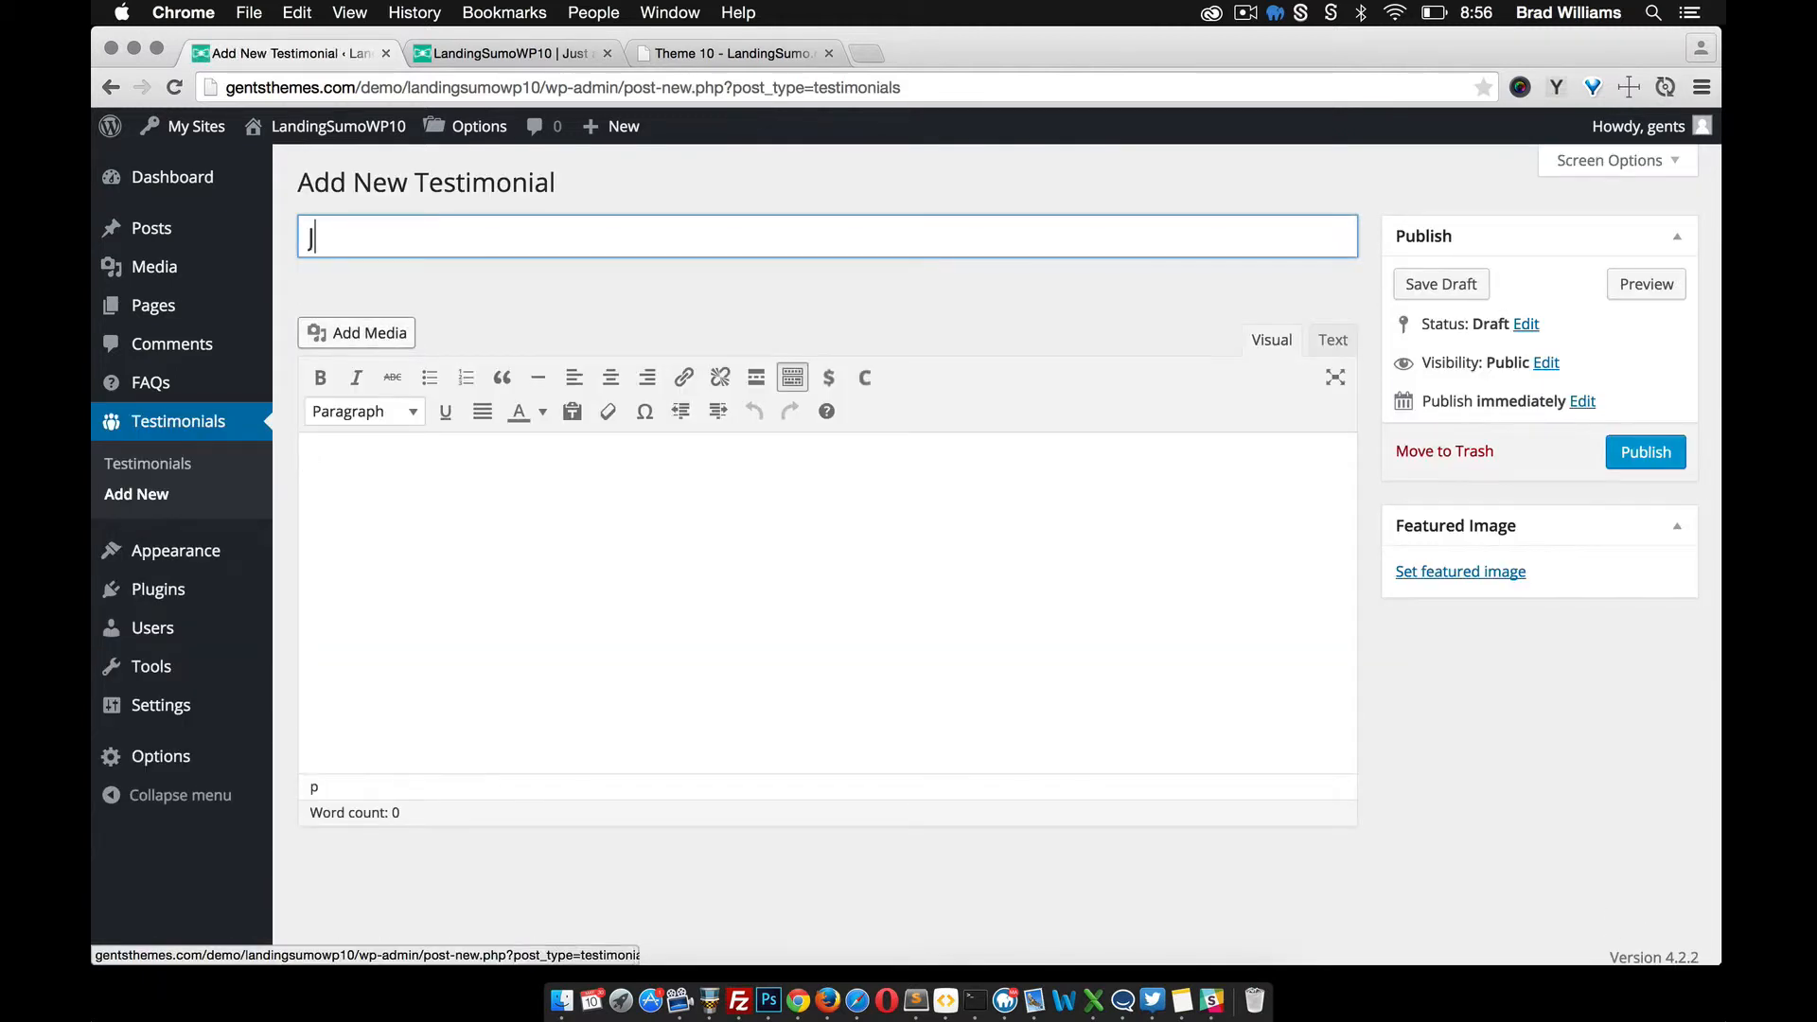
left_click(422, 505)
type("Phasellus consectetuer vestibulum elit. Suspendisse nisl elit, rhoncus eget, elementum ac, condimentum eget, diam. Nam commodo suscipit quam. Maecenas tempus, tellus eget condimentum rhoncus, sem quam semper libero, sit amet adipiscing sem neque sed ipsum. Integer tincidunt.")
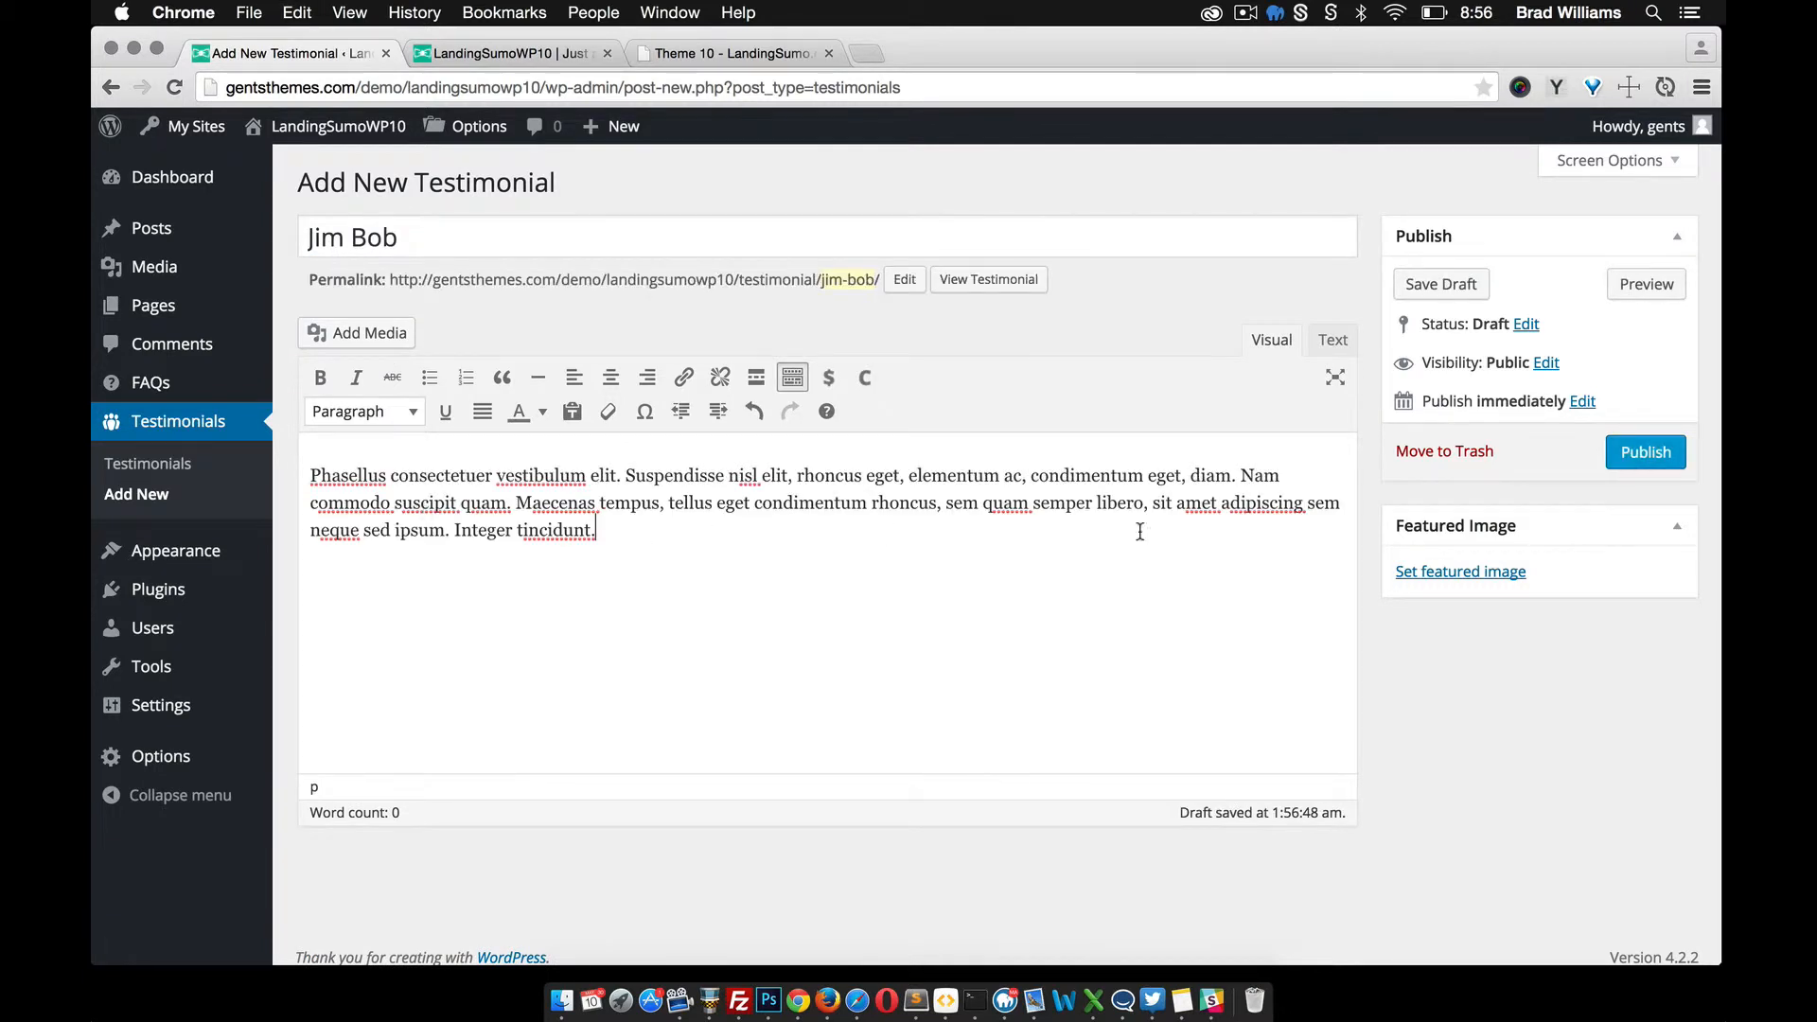
Step: Set ui-01.jpg from the media library as the testimonial's featured image and publish the testimonial
left_click(1477, 573)
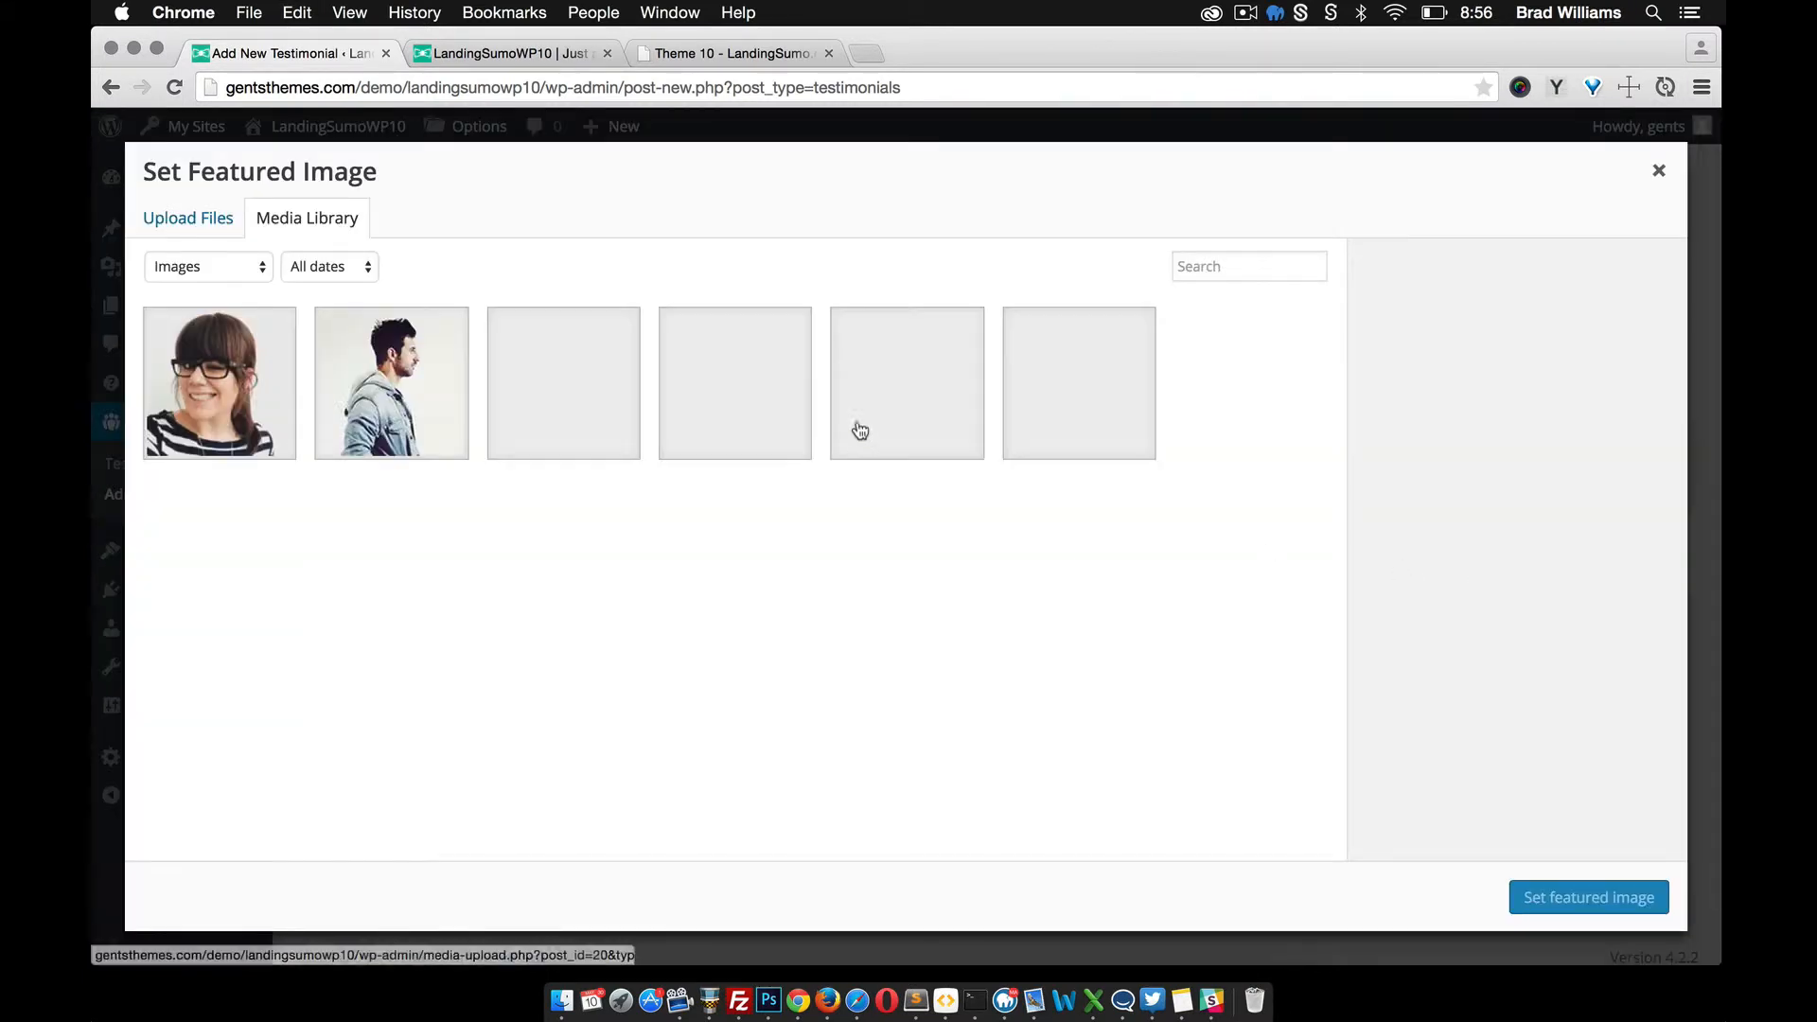
left_click(336, 402)
left_click(1589, 897)
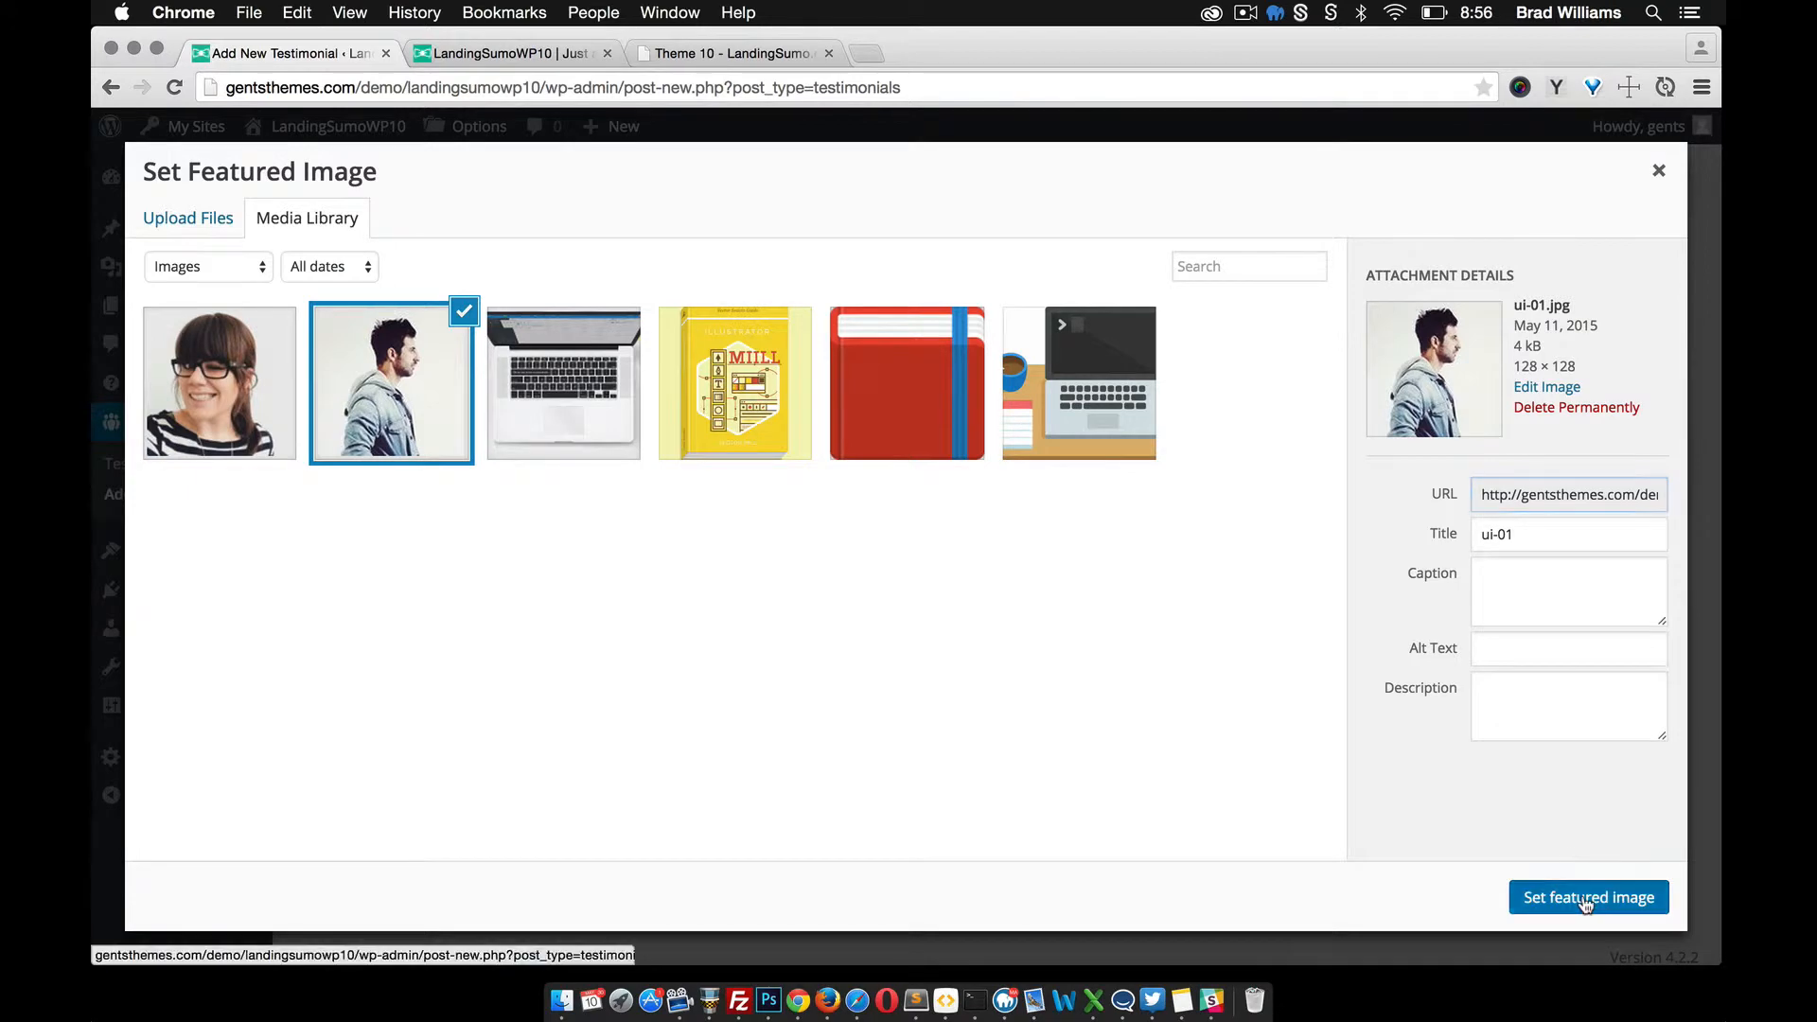
left_click(1642, 451)
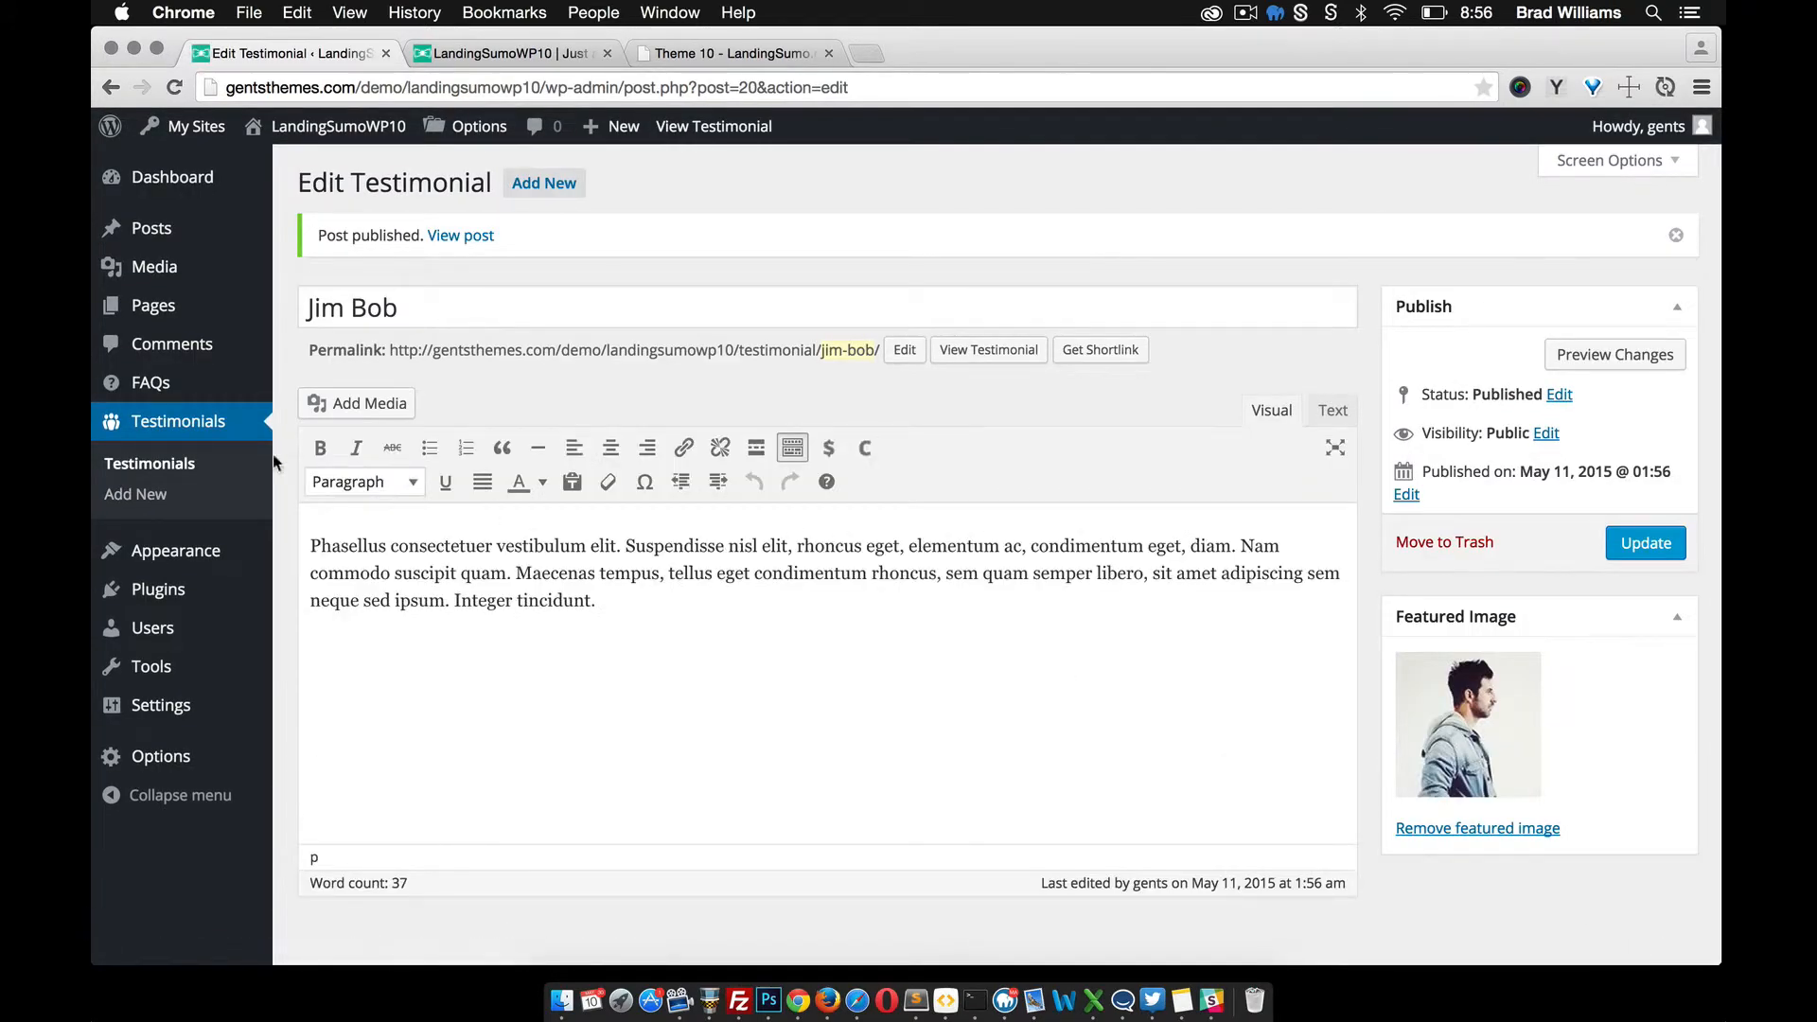
Step: Start a second testimonial with the same Phasellus placeholder paragraph and another customer's full name as title
left_click(160, 495)
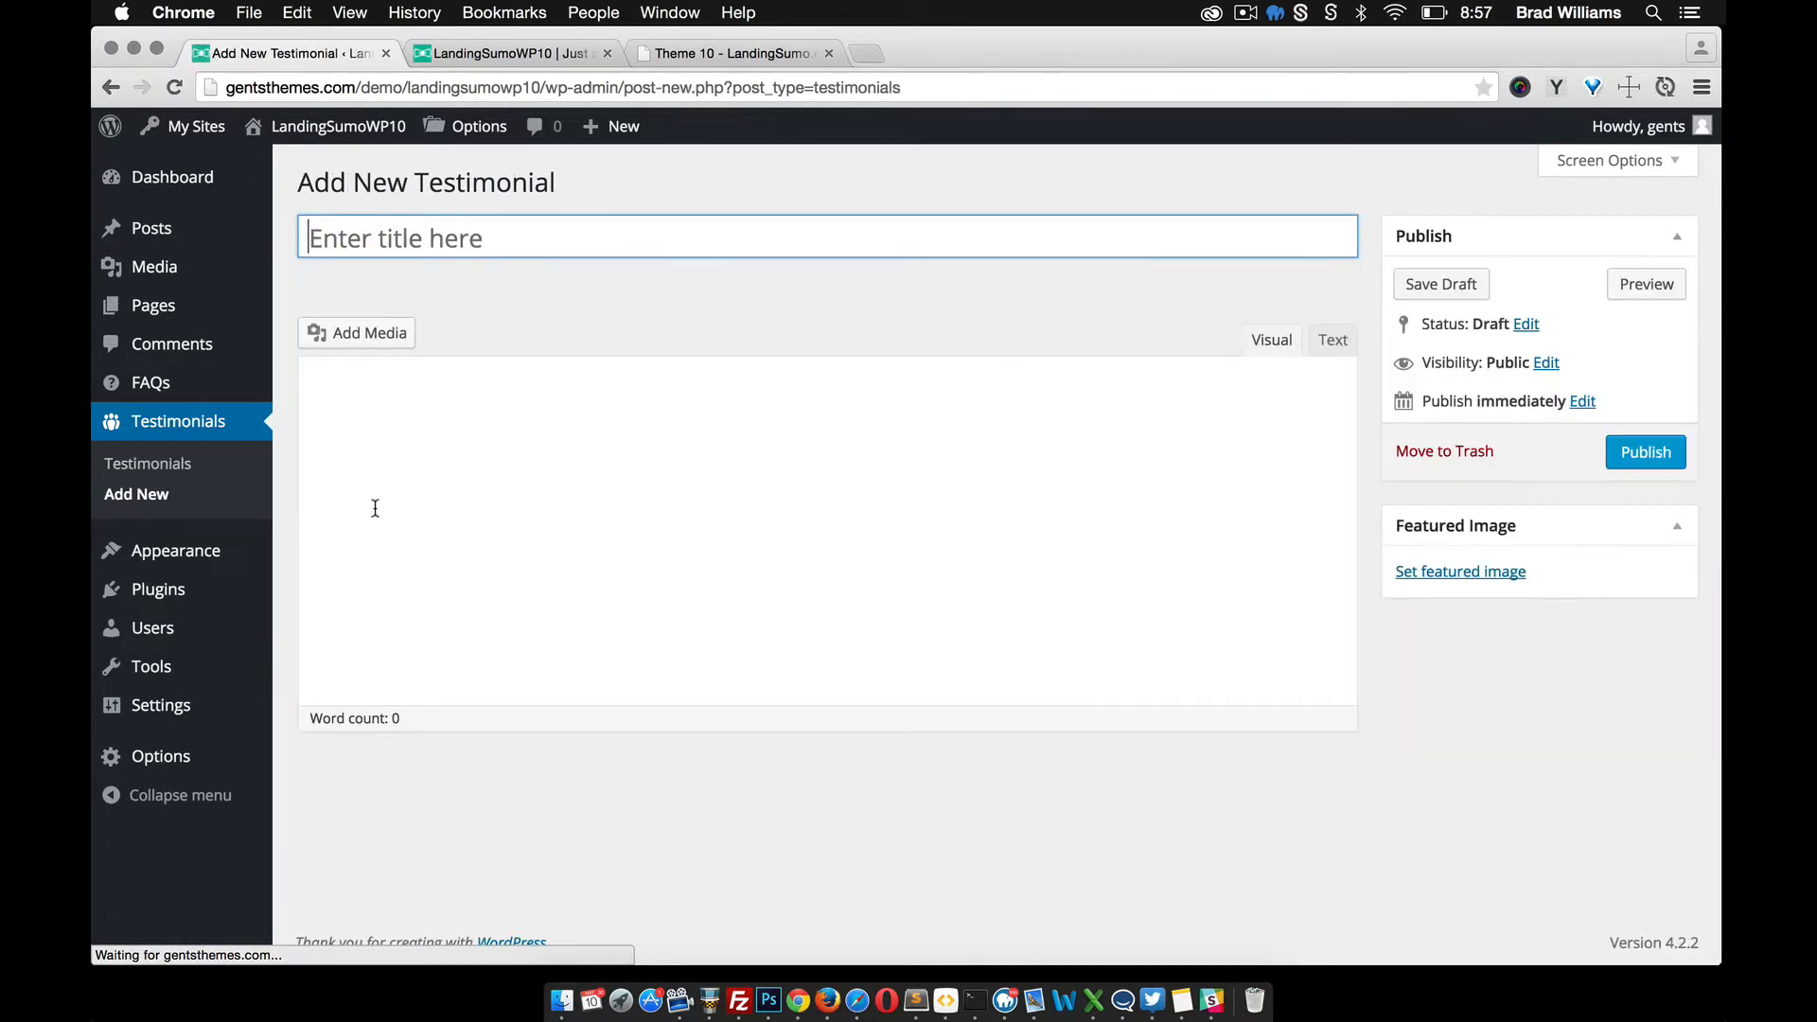
type("Phasellus consectetuer vestibulum elit. Suspendisse nisl elit, rhoncus eget, elementum ac, condimentum eget, diam. Nam commodo suscipit quam. Maecenas tempus, tellus eget condimentum rhoncus, sem quam semper libero, sit amet adipiscing sem neque sed ipsum. Integer tincidunt.")
left_click(441, 247)
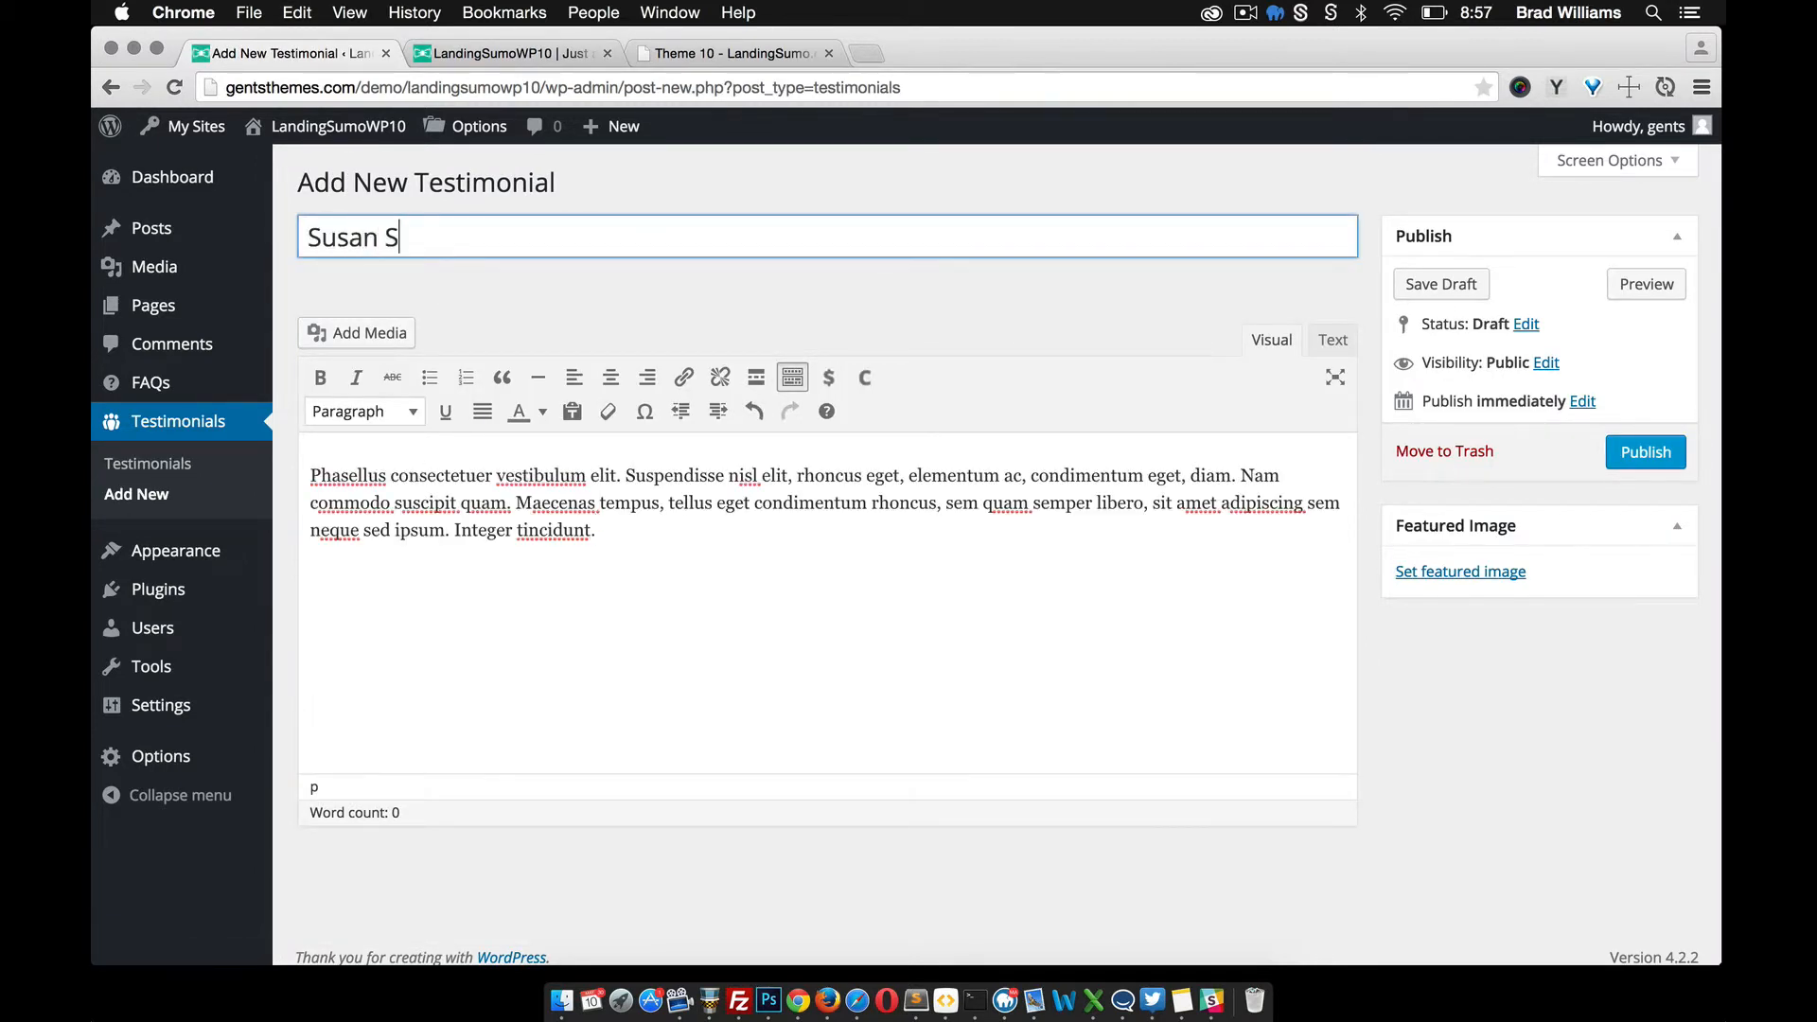
Step: Set ui-02.jpg from the media library as the second testimonial's featured image and publish it
left_click(1486, 573)
left_click(218, 352)
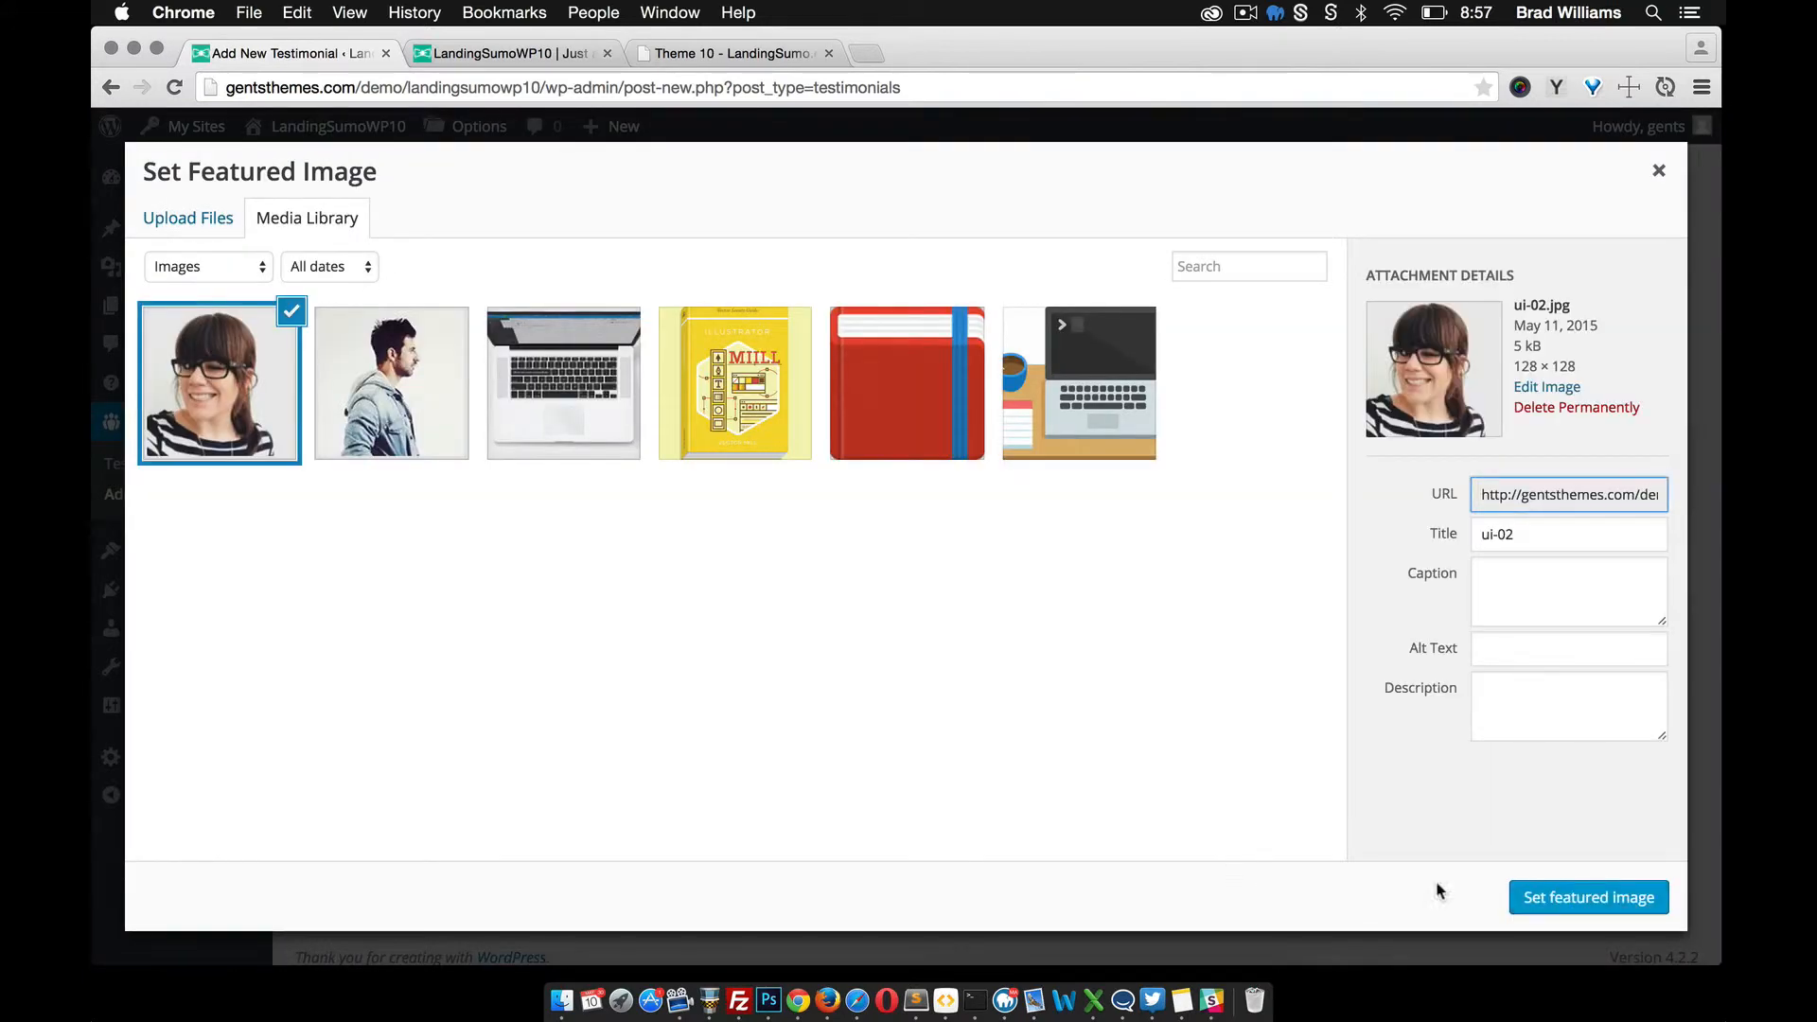
left_click(1529, 897)
left_click(1646, 451)
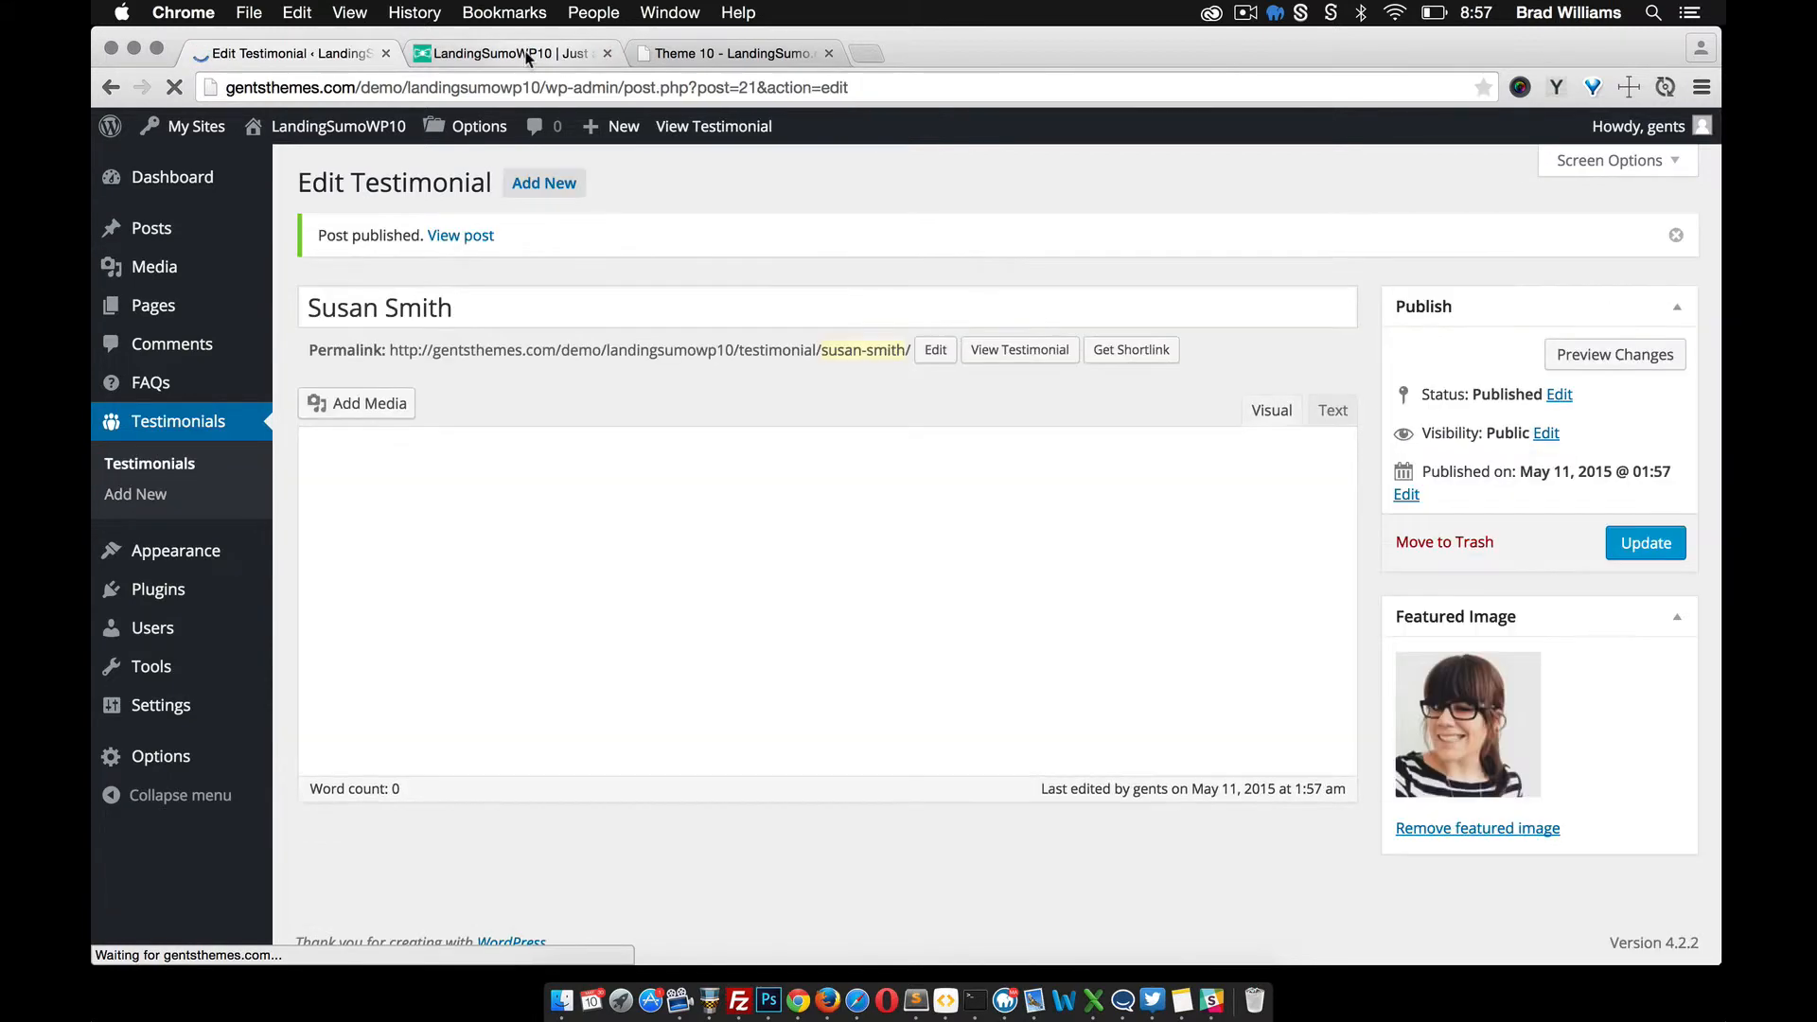
Step: Check the testimonials section on the reloaded live homepage and examine the pricing packages in the Theme 10 template
left_click(455, 55)
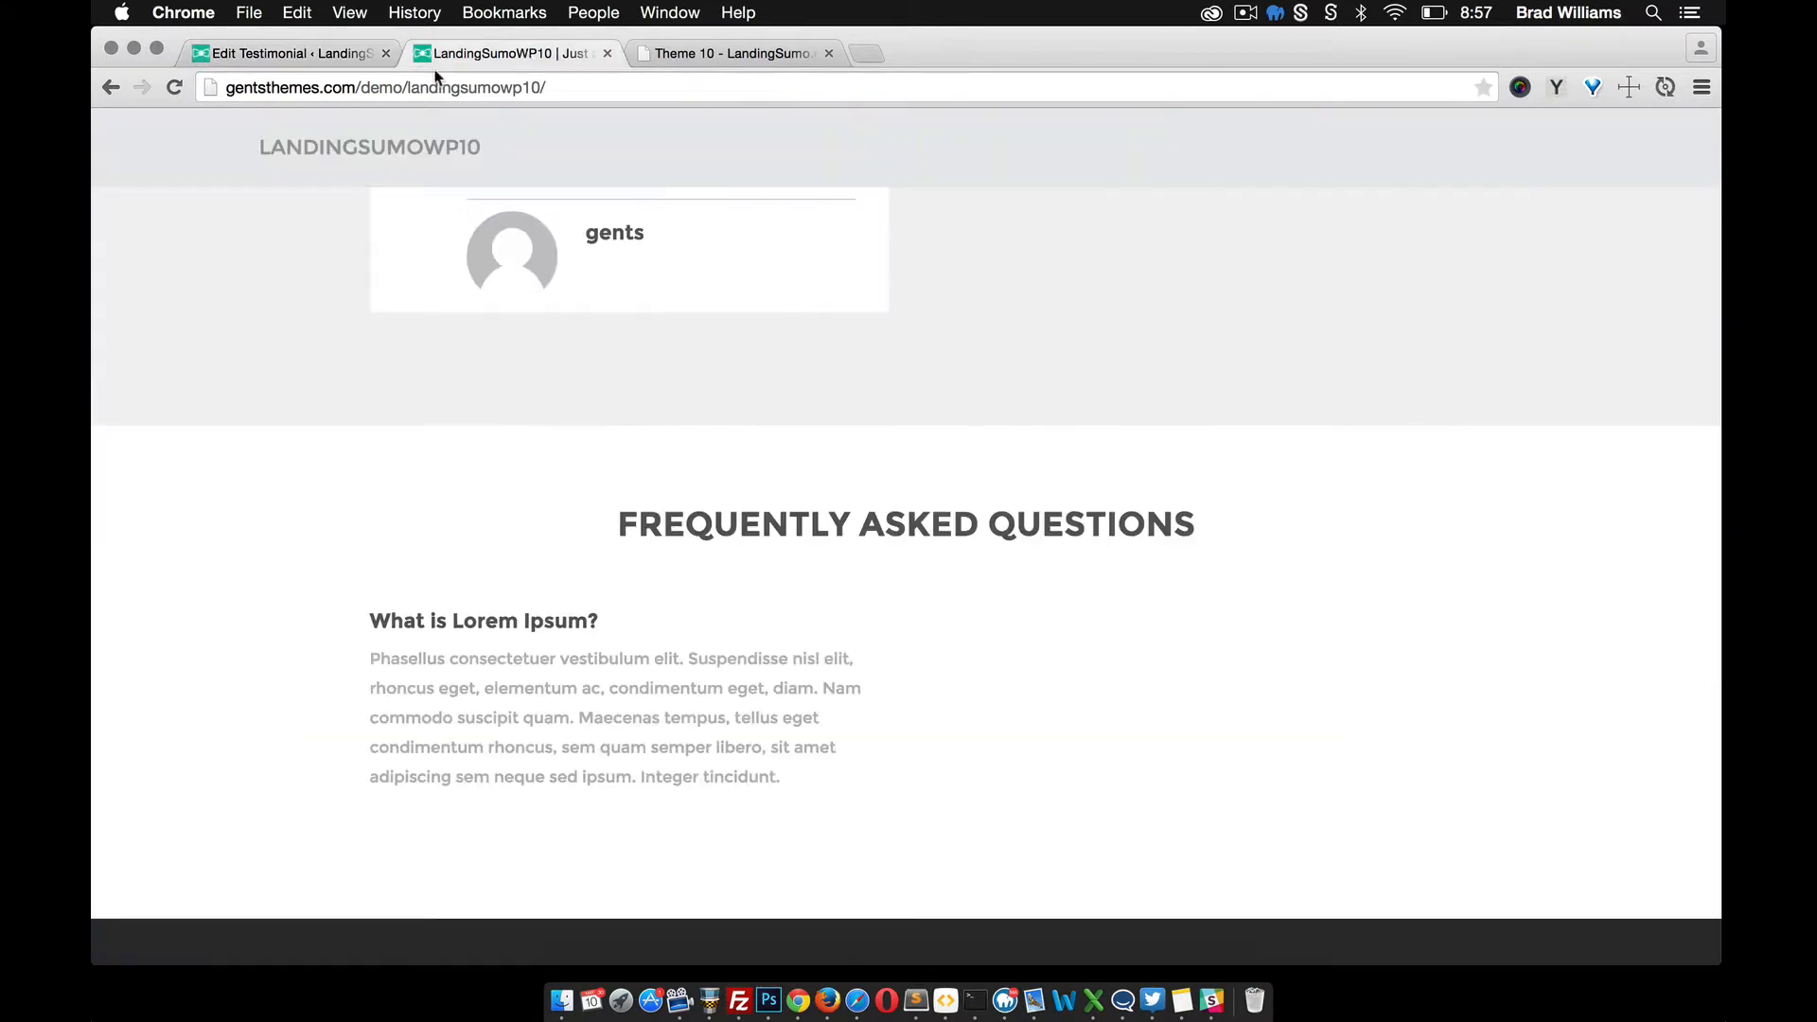
left_click(174, 87)
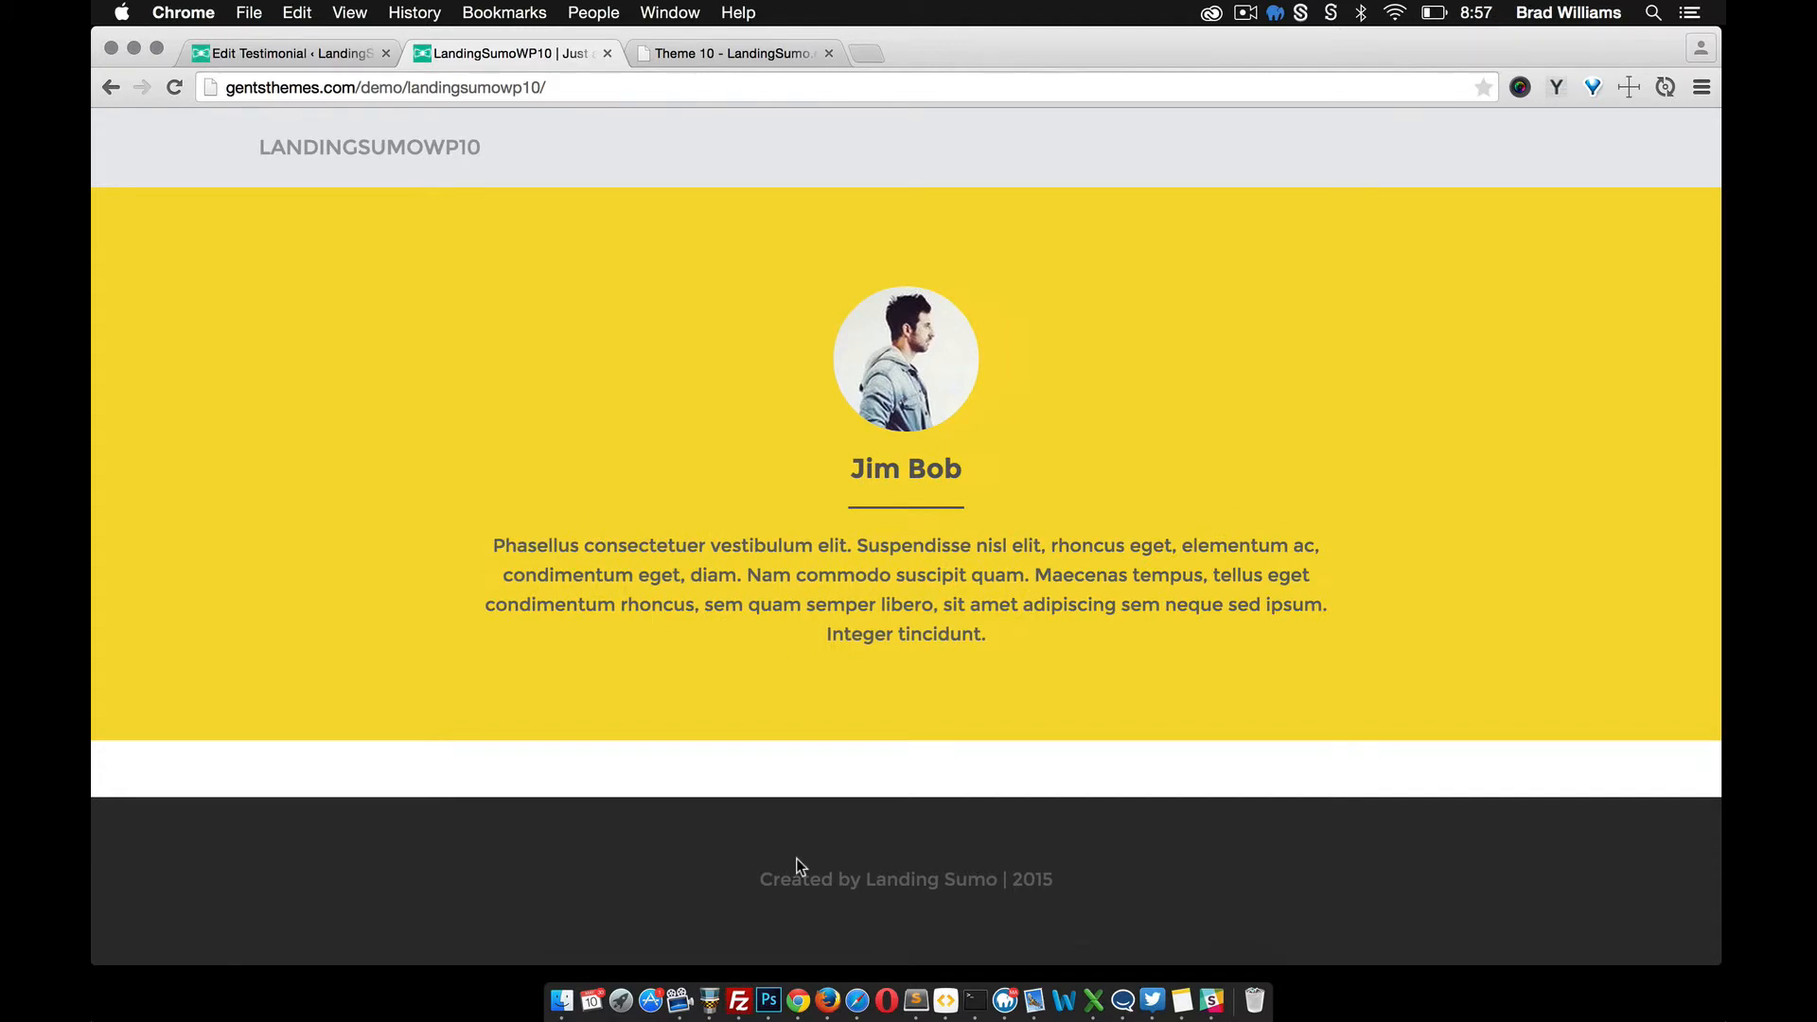
left_click(728, 49)
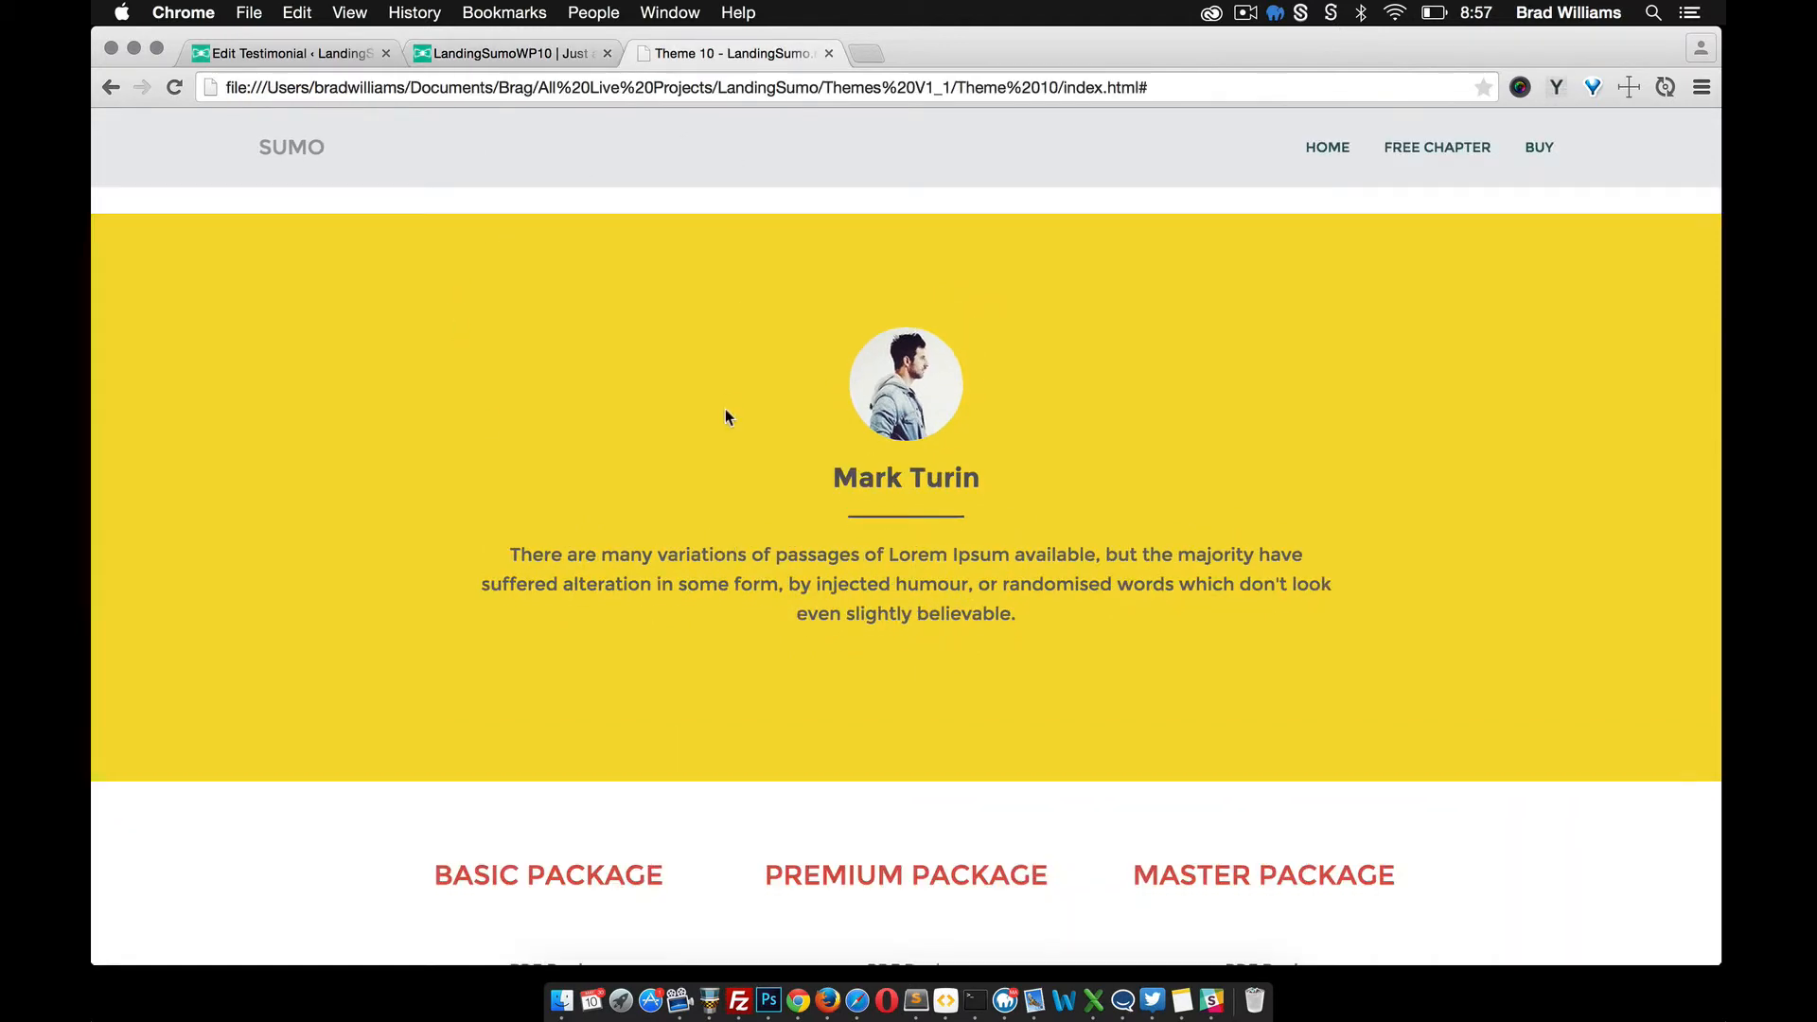
scroll(725, 409, "down", 10)
scroll(726, 410, "up", 3)
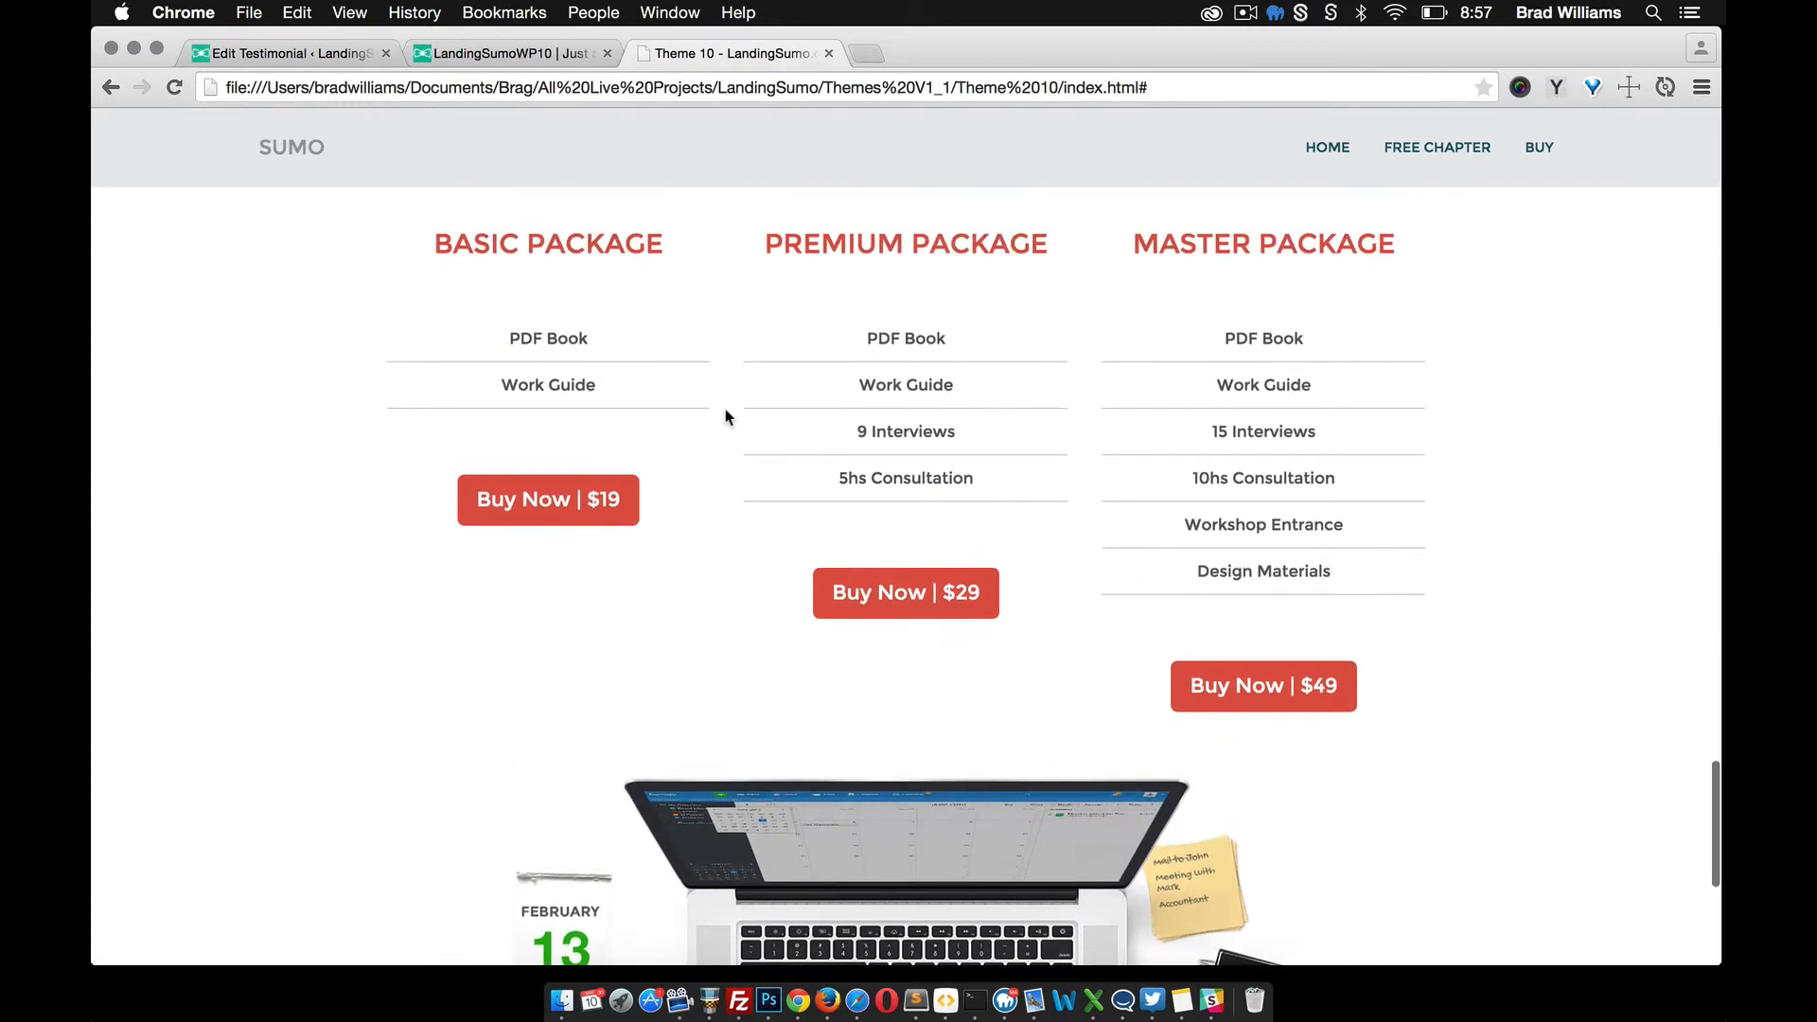
scroll(726, 410, "down", 4)
scroll(725, 409, "up", 5)
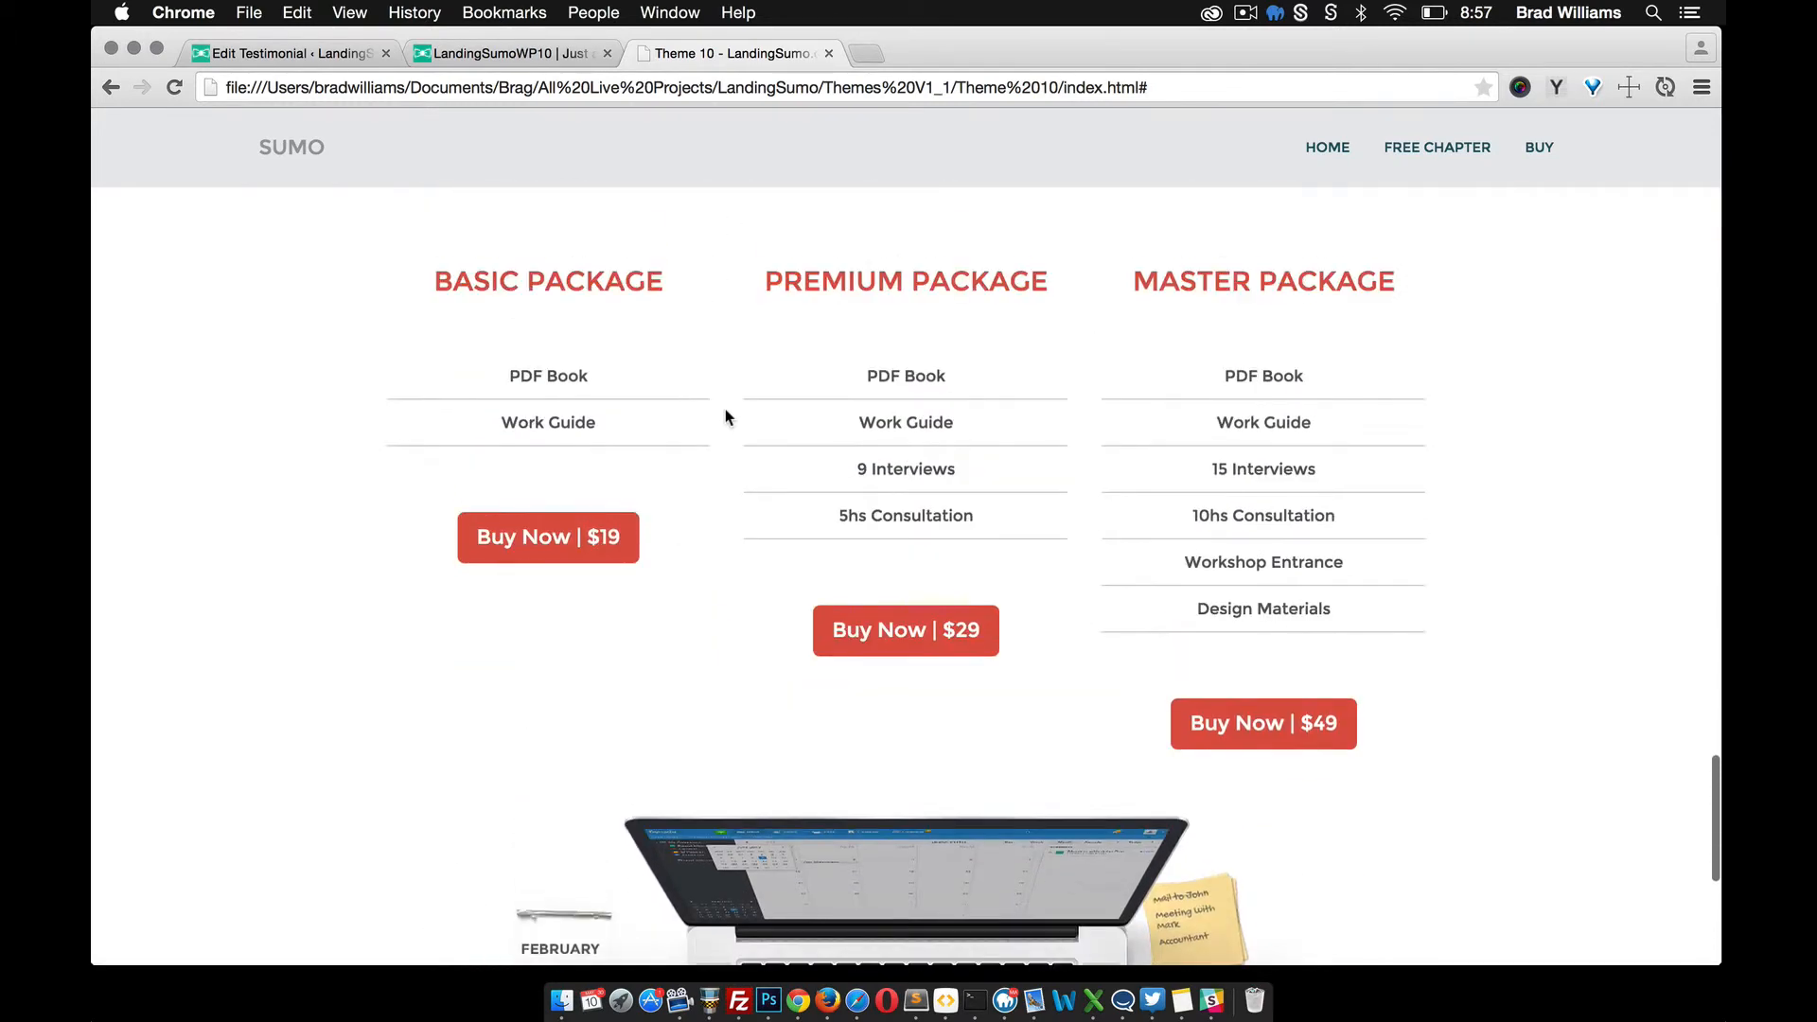
Step: Start a new page titled Pricing and insert the pricing tables shortcode template into its content
left_click(299, 53)
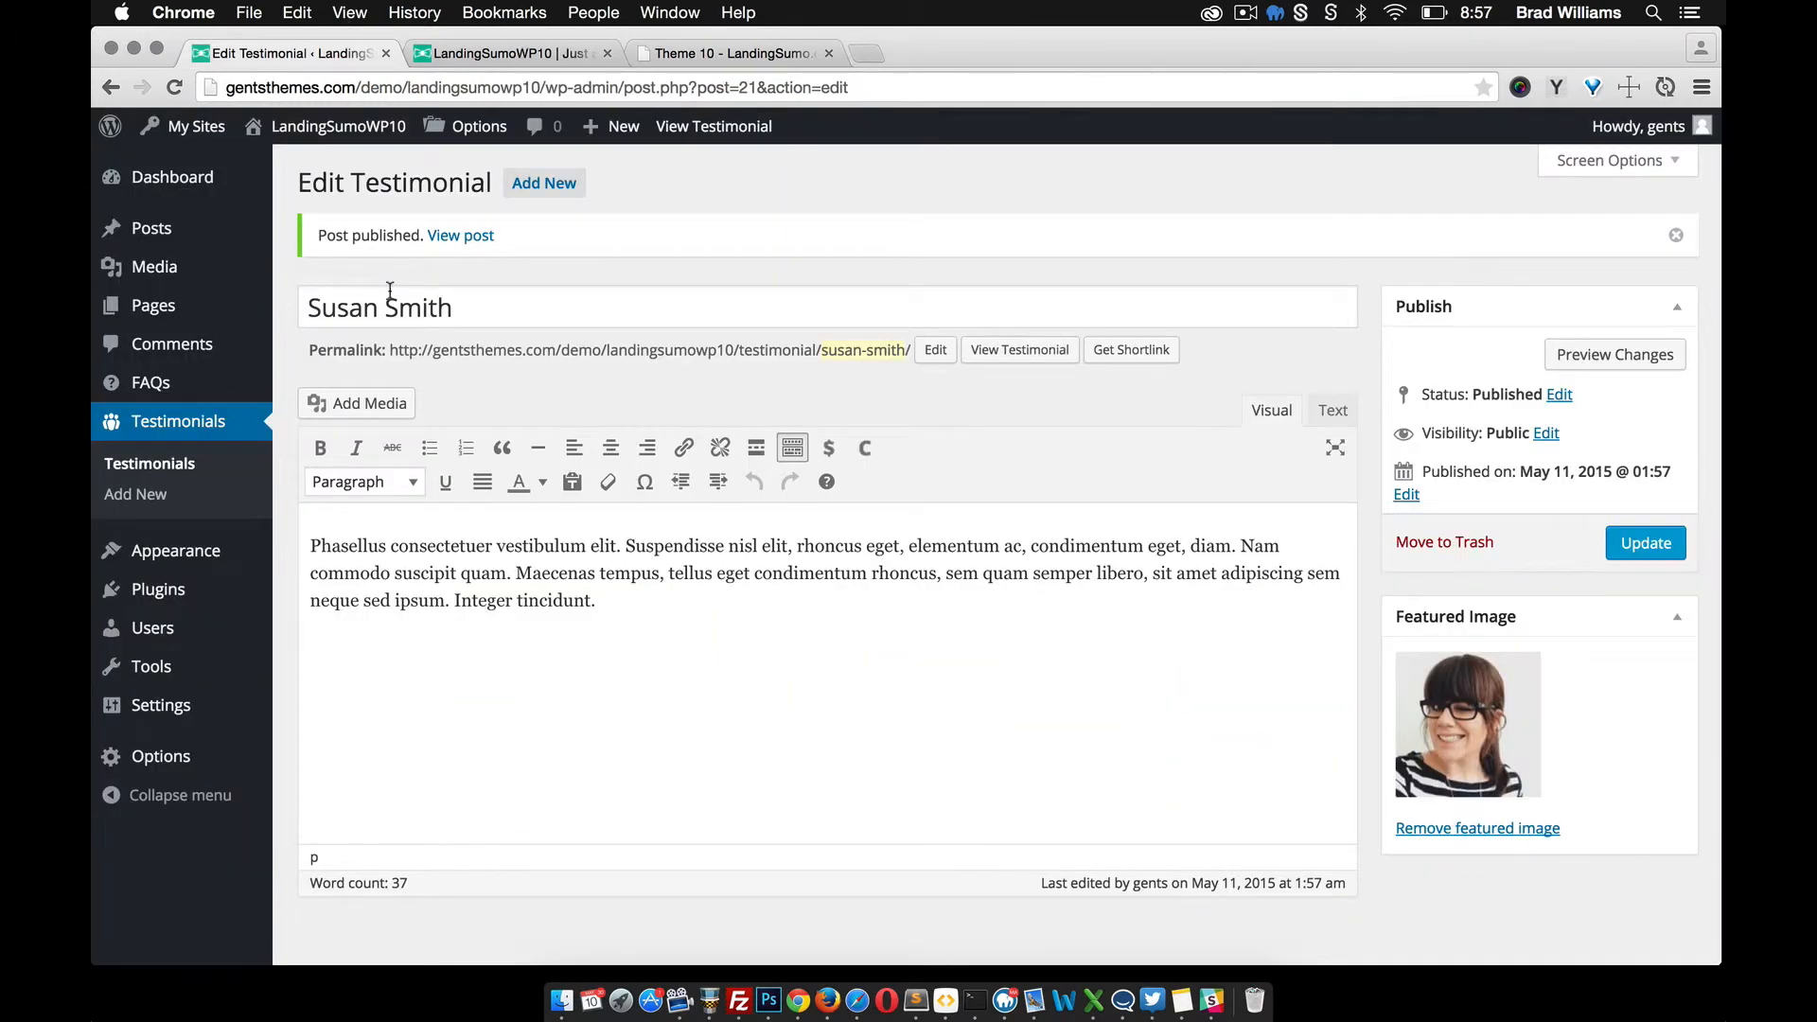
mouse_move(171, 305)
left_click(321, 339)
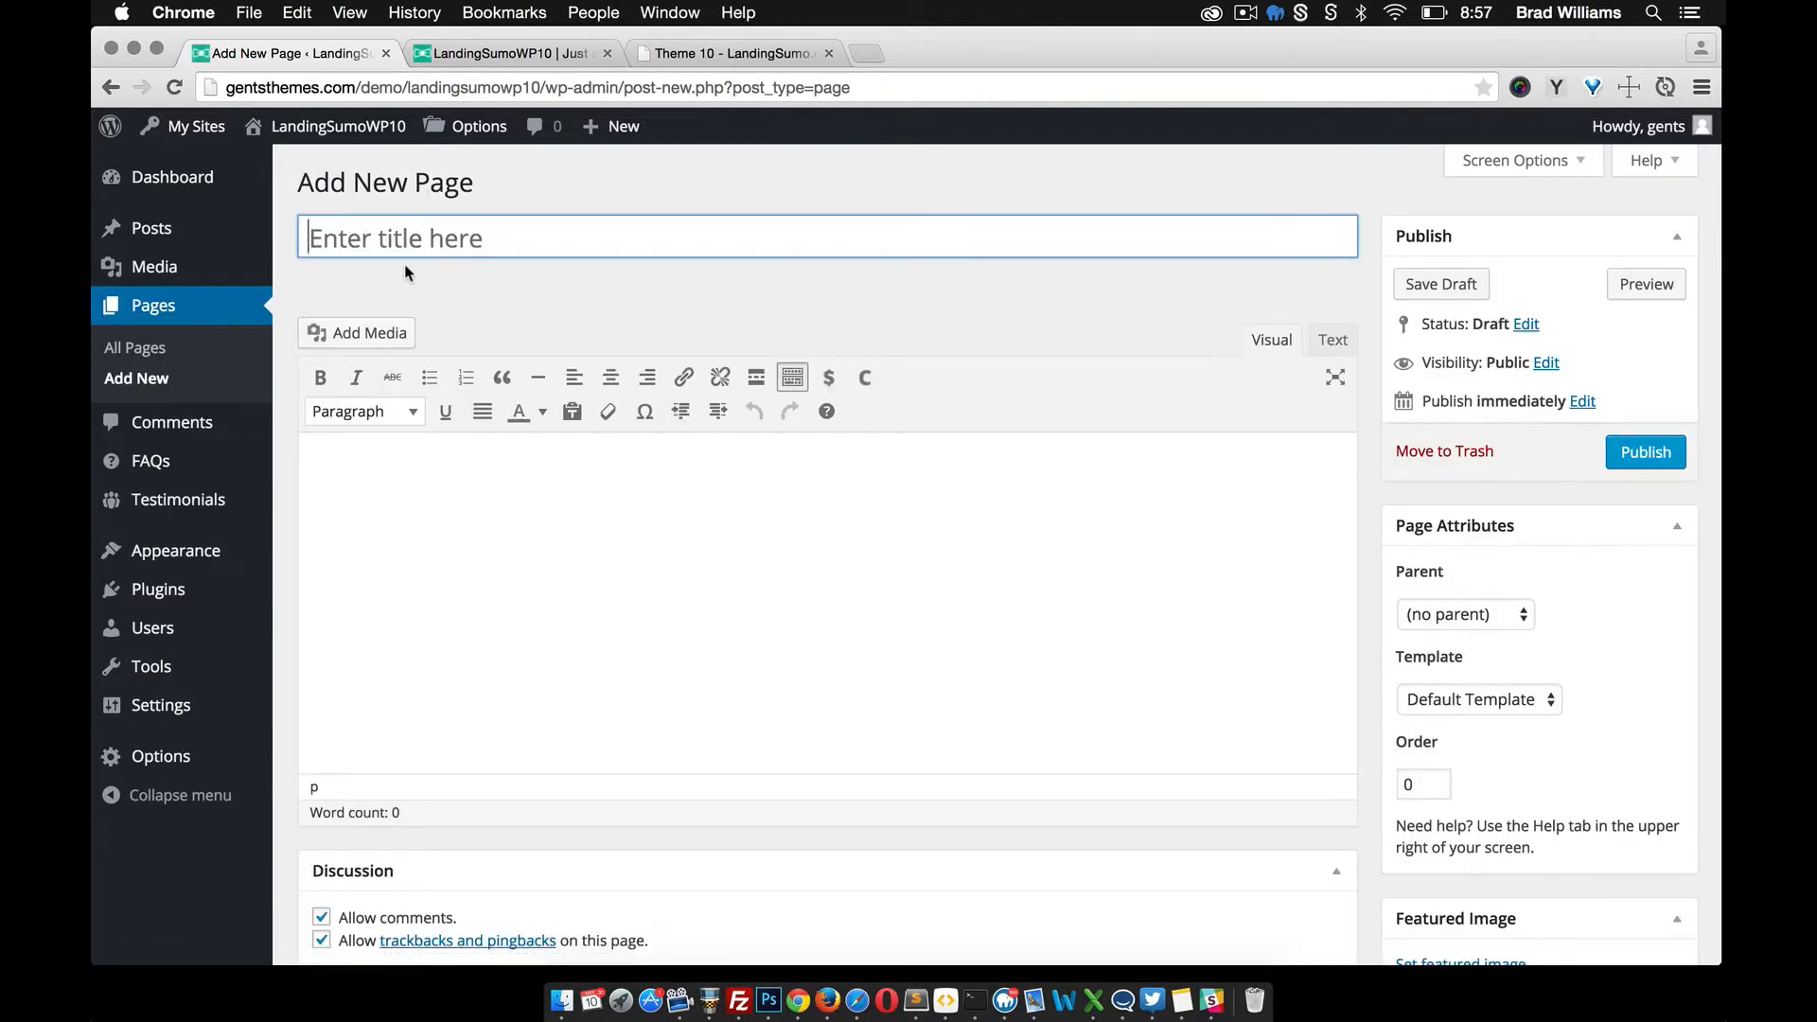
type("Pricing")
left_click(499, 587)
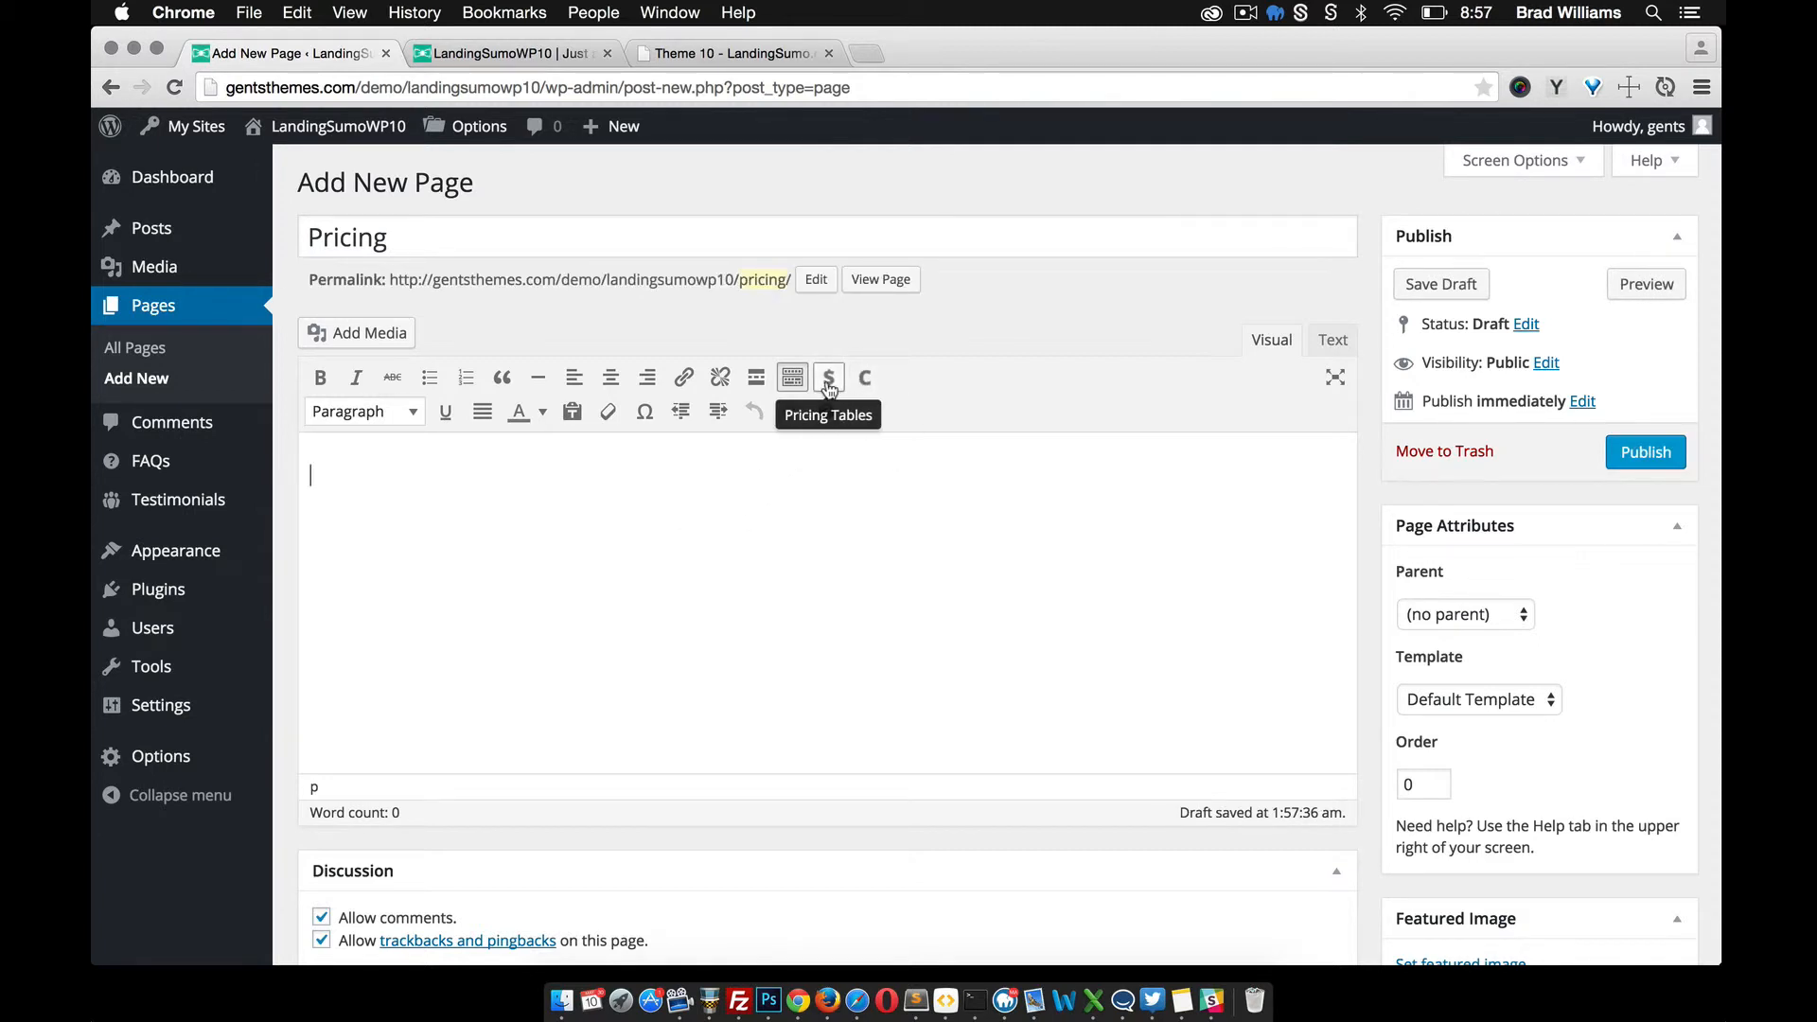
left_click(830, 379)
scroll(751, 647, "down", 4)
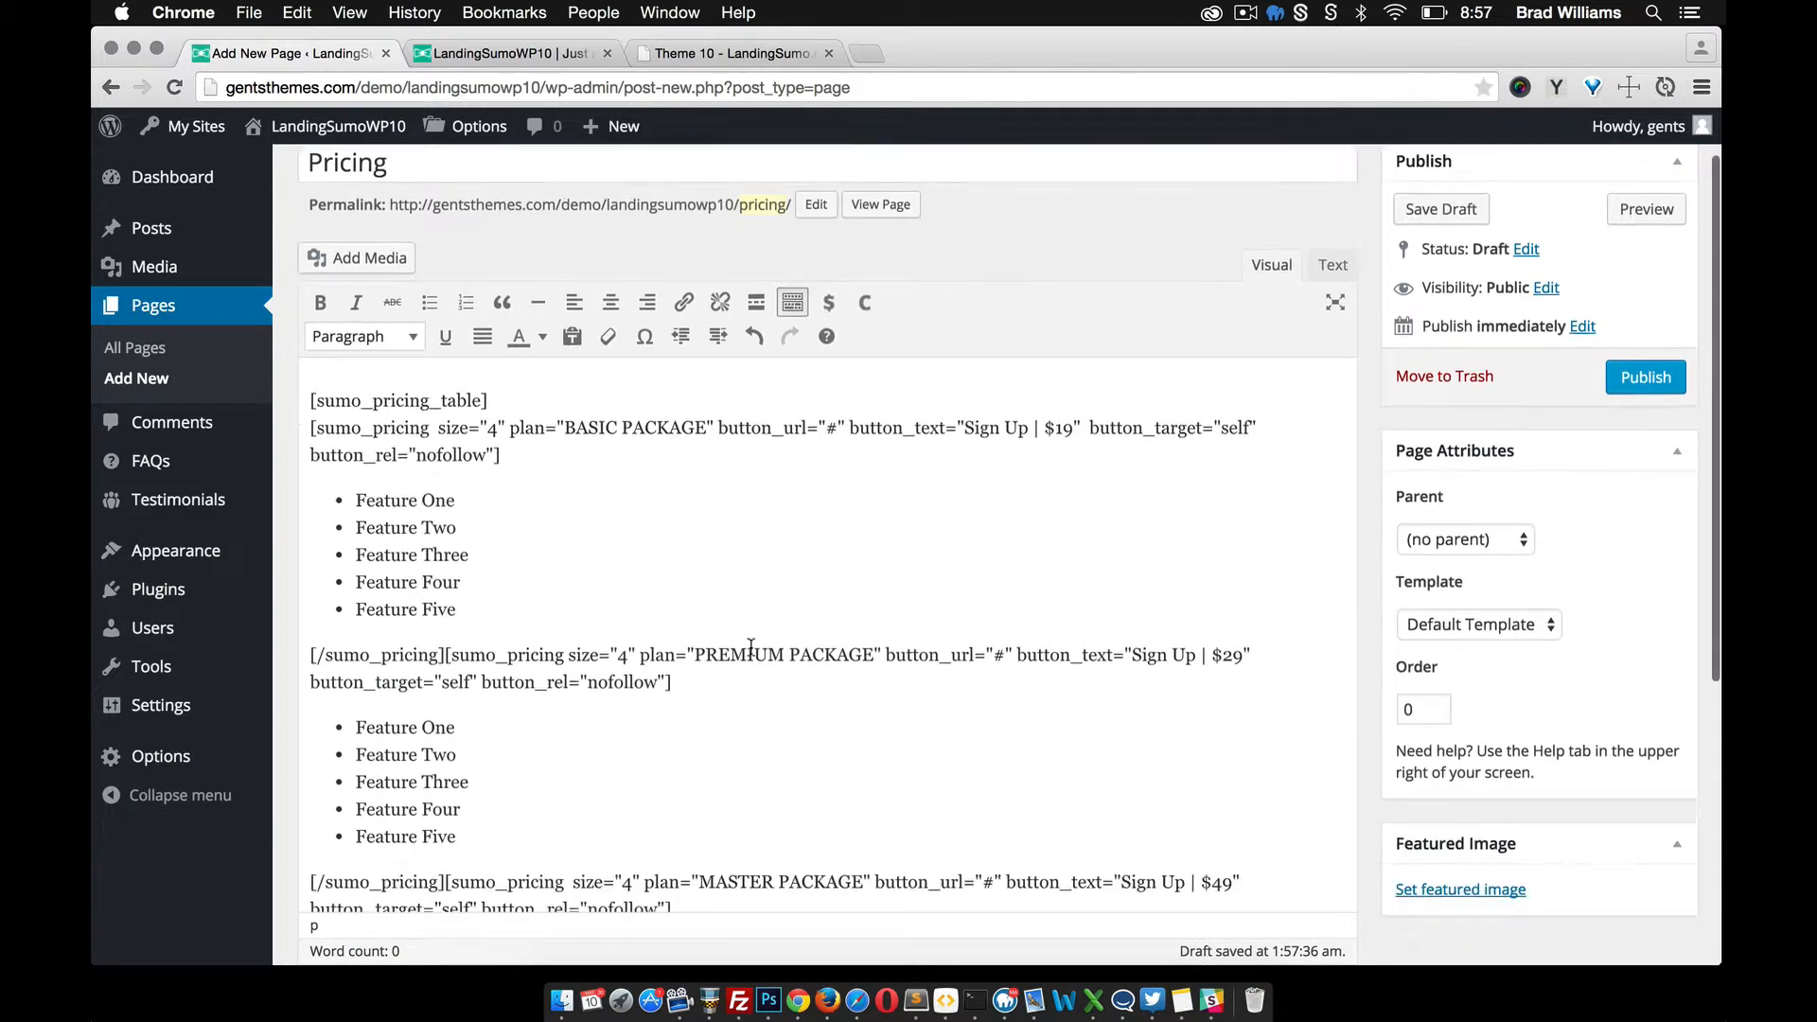
scroll(752, 647, "down", 2)
scroll(751, 647, "up", 10)
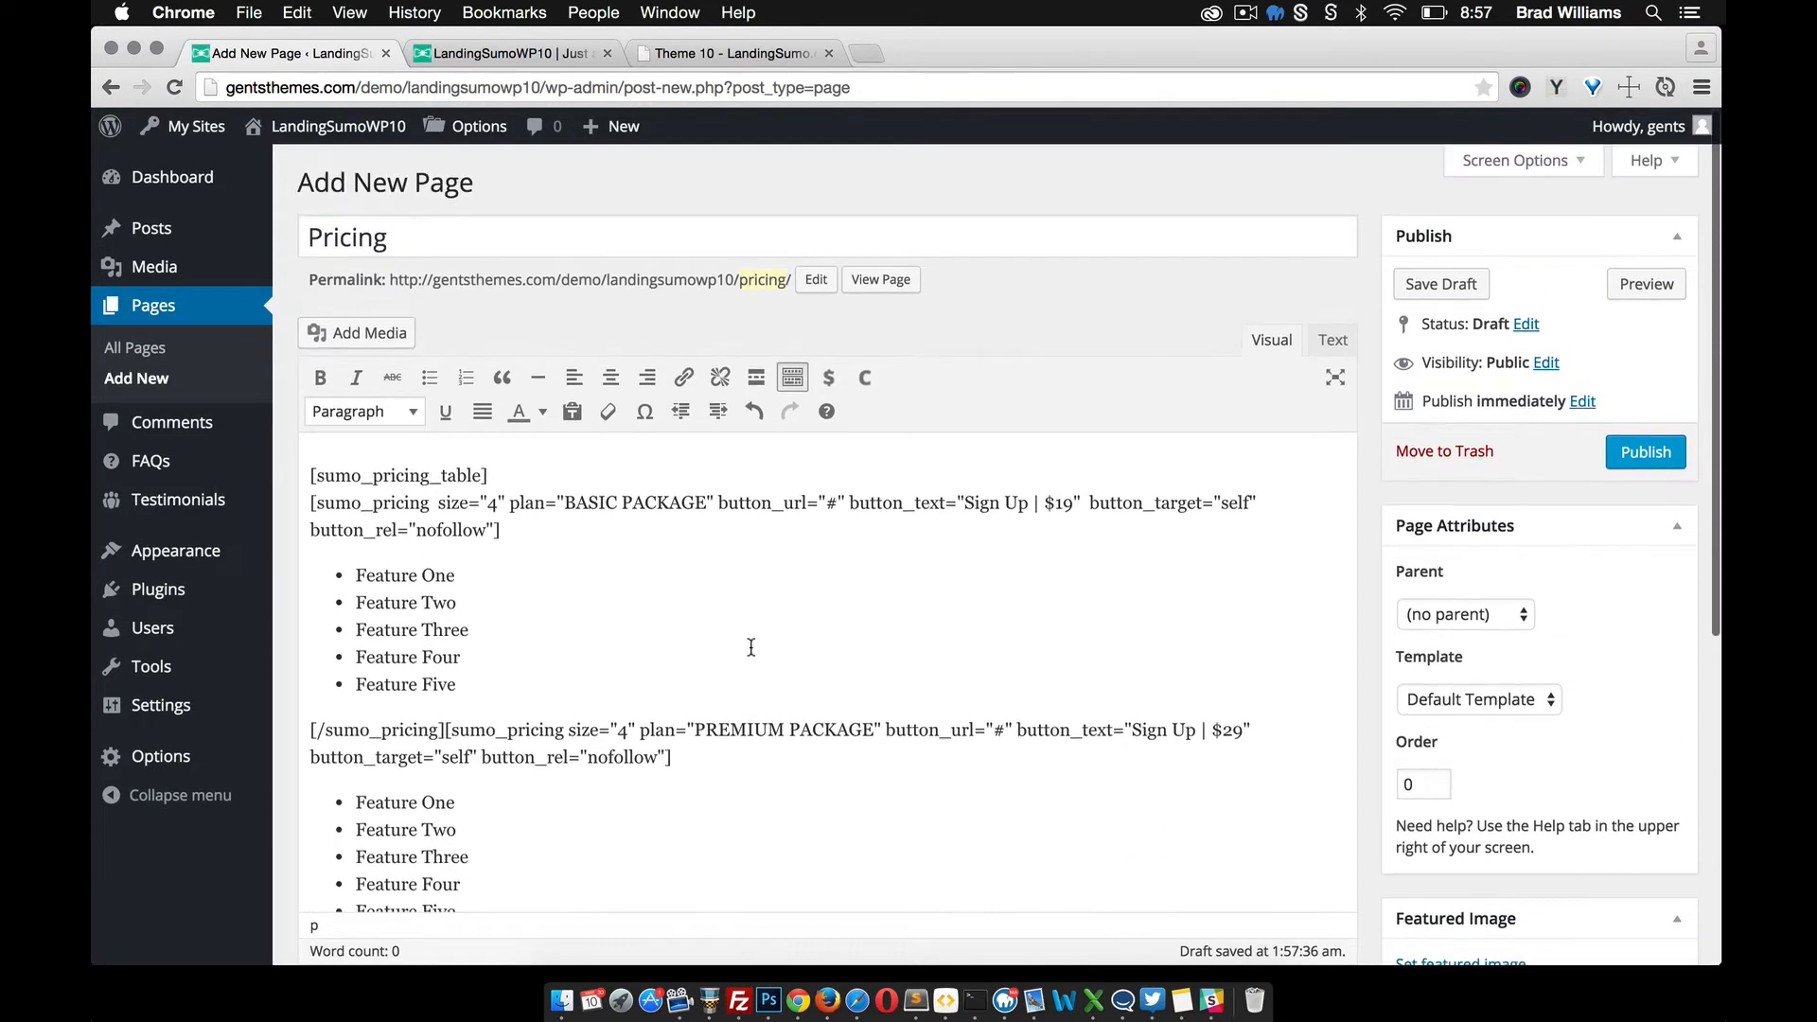
scroll(751, 647, "down", 5)
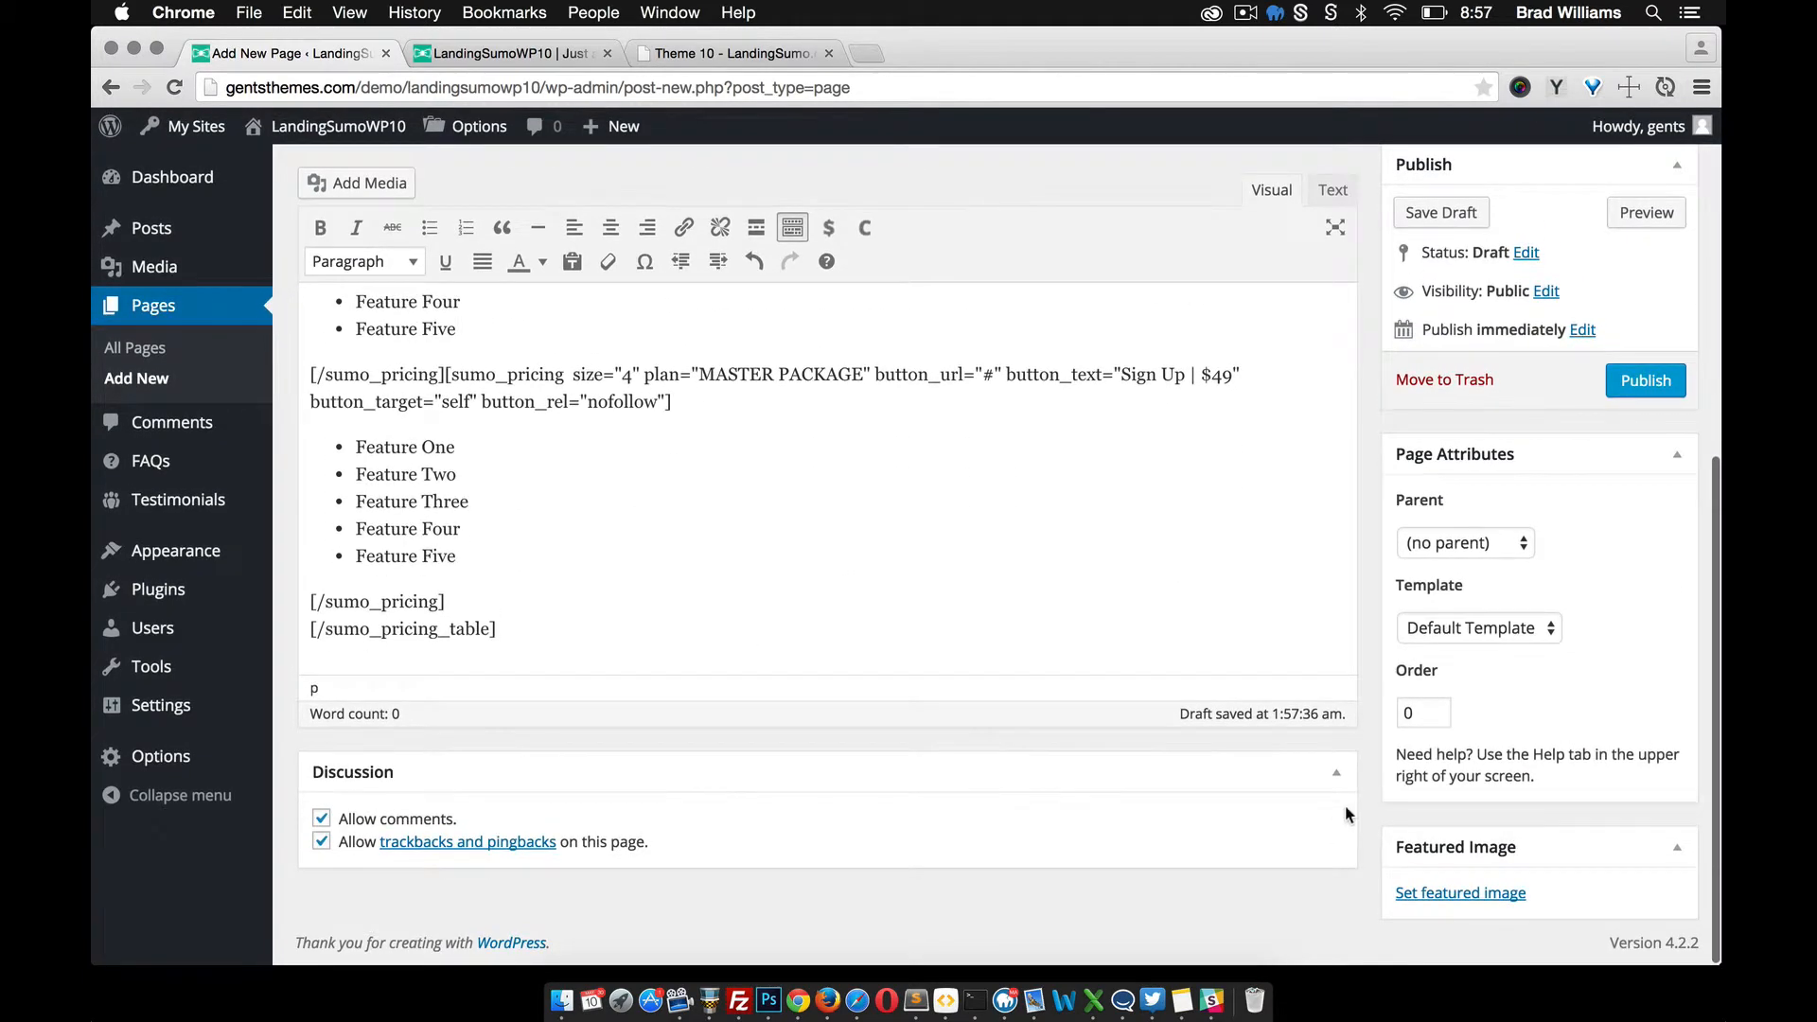
Step: Set items.png from the media library as the Pricing page's featured image and publish the page
left_click(1469, 897)
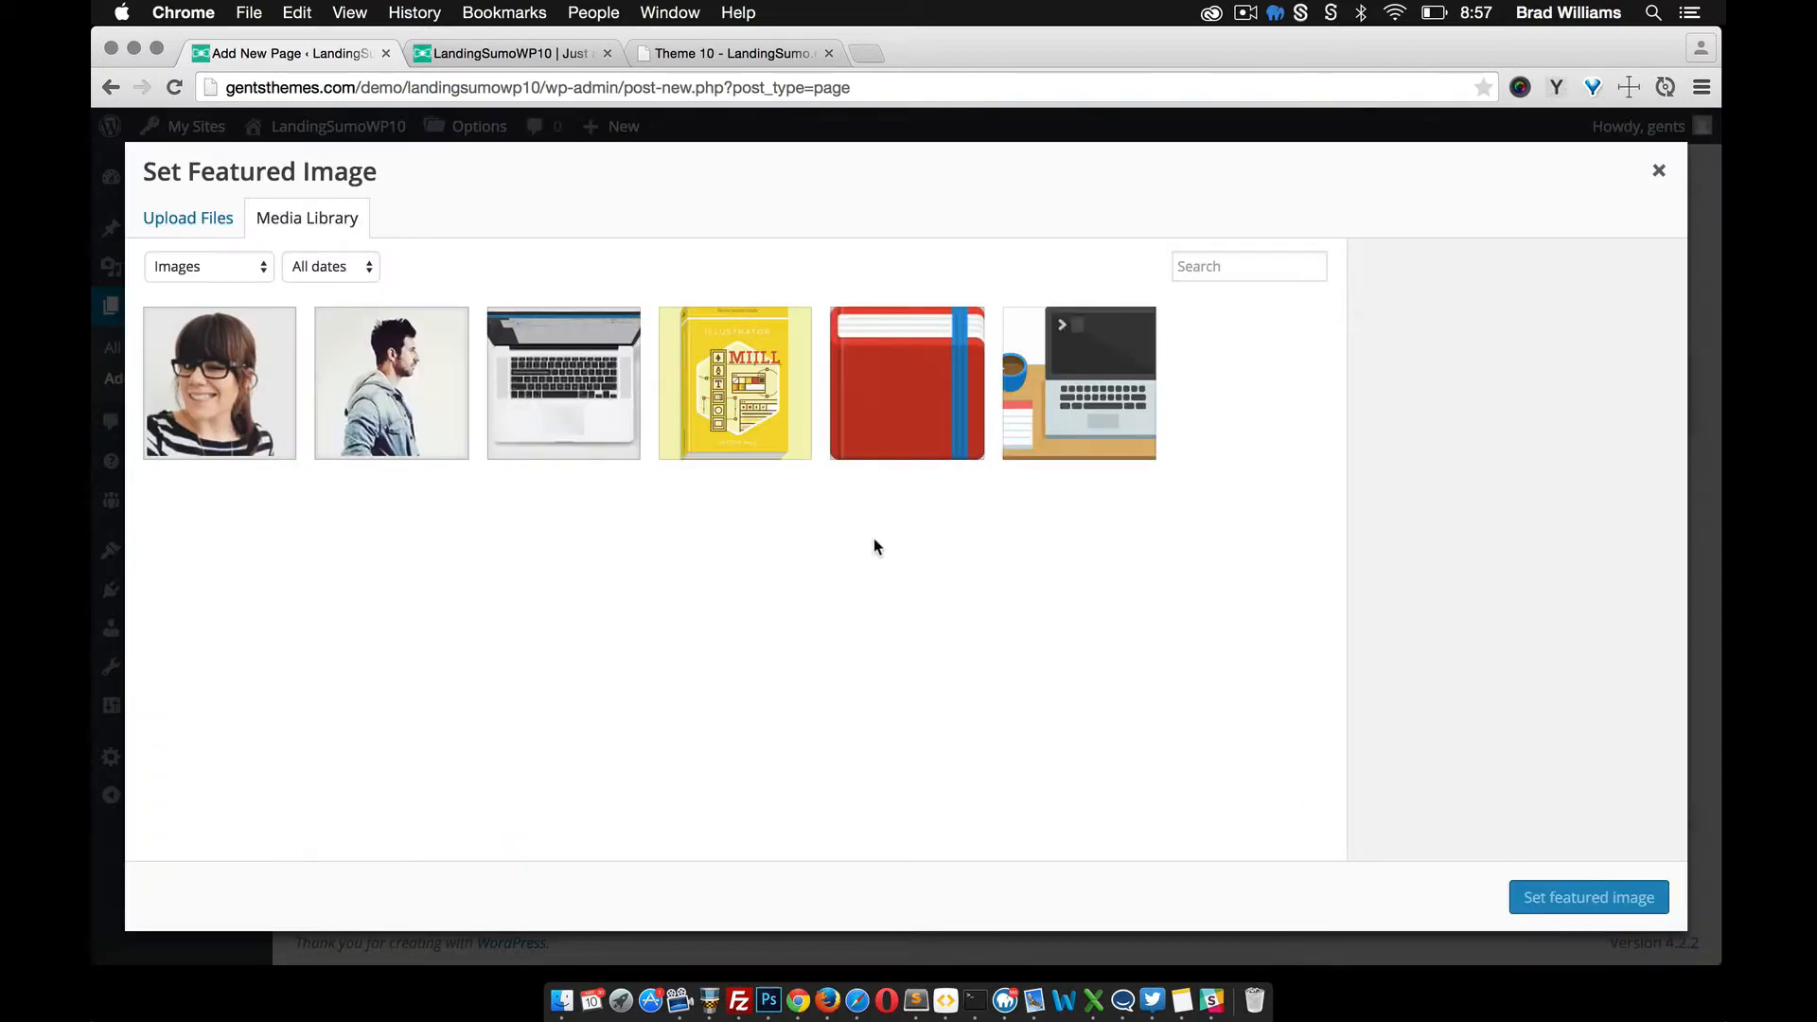
left_click(546, 408)
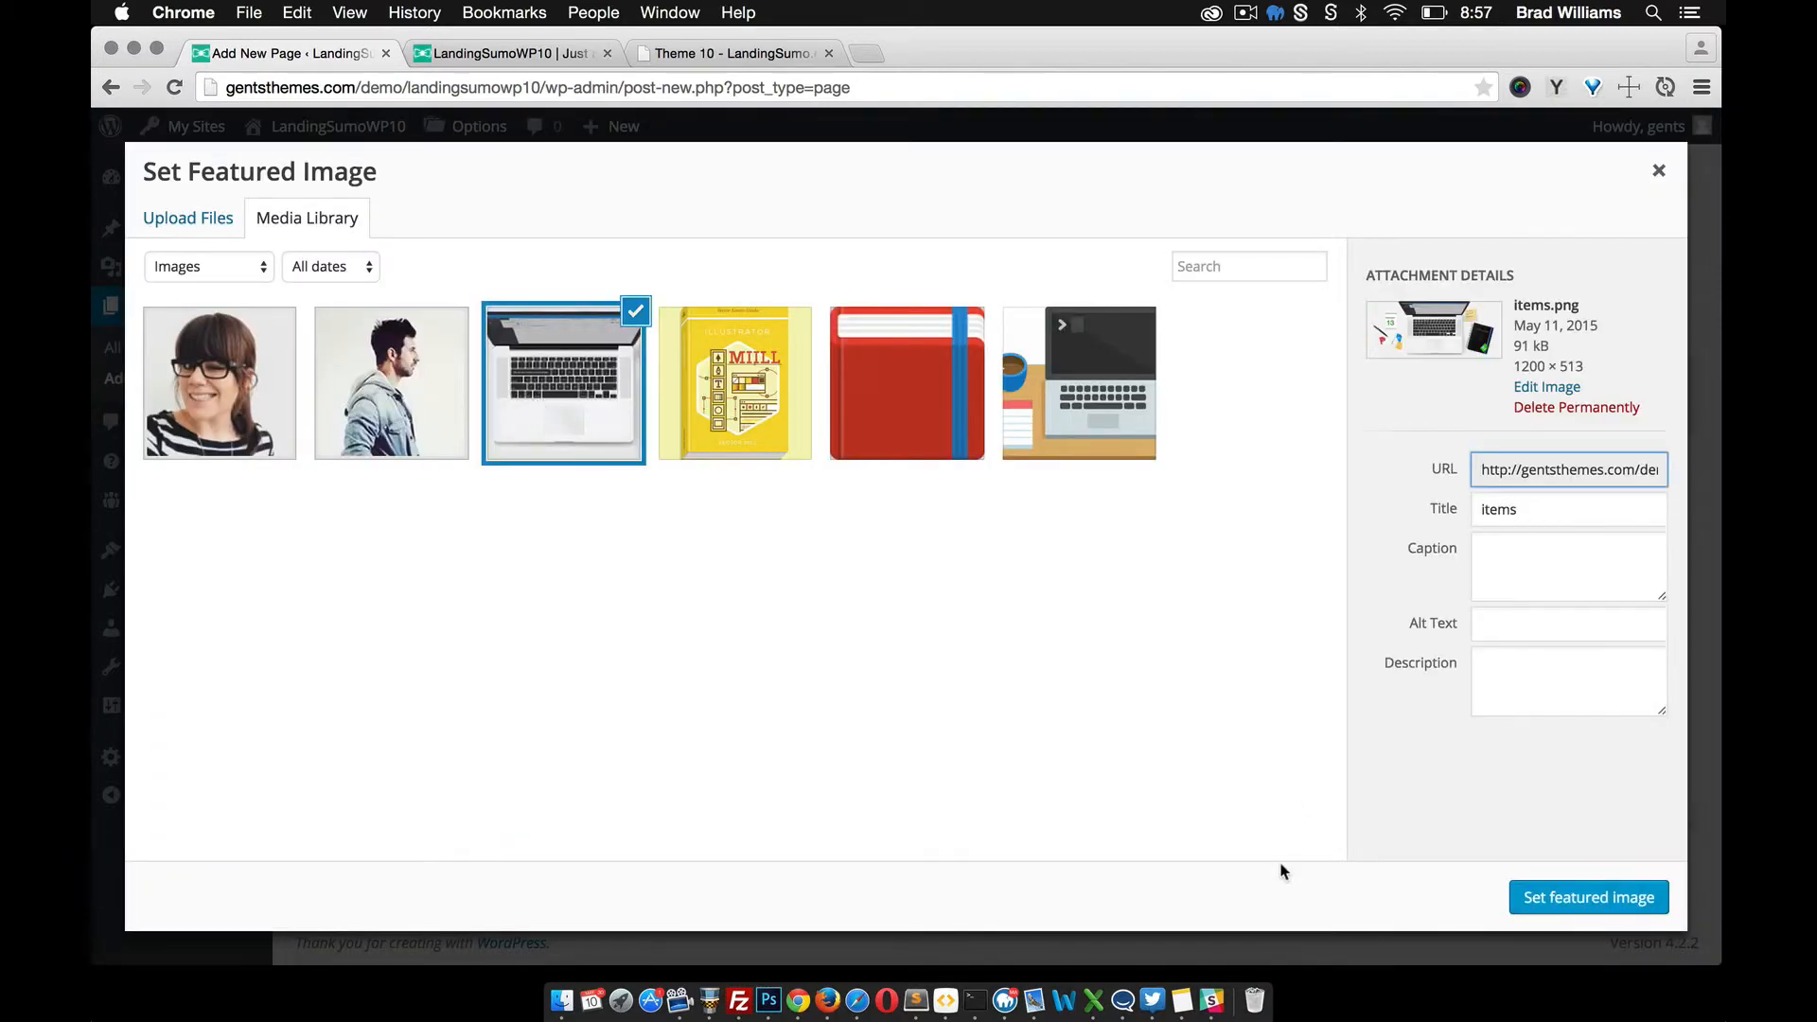
left_click(1564, 911)
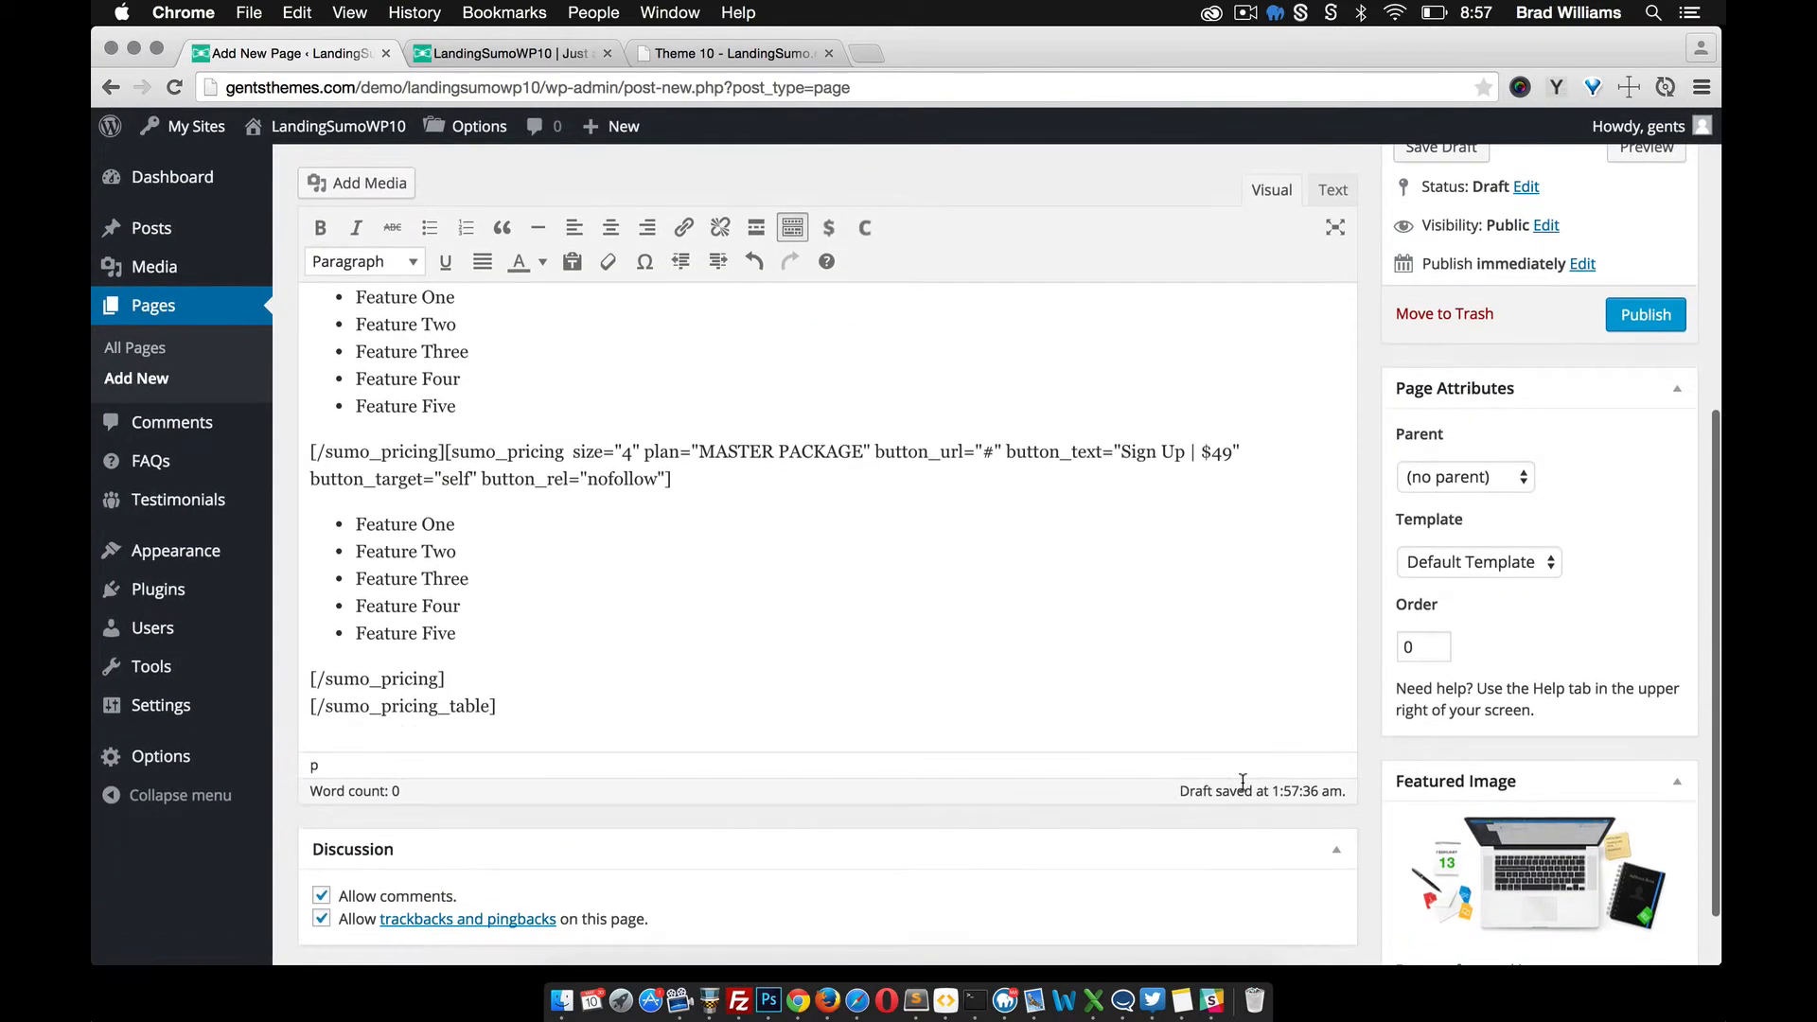
left_click(1646, 314)
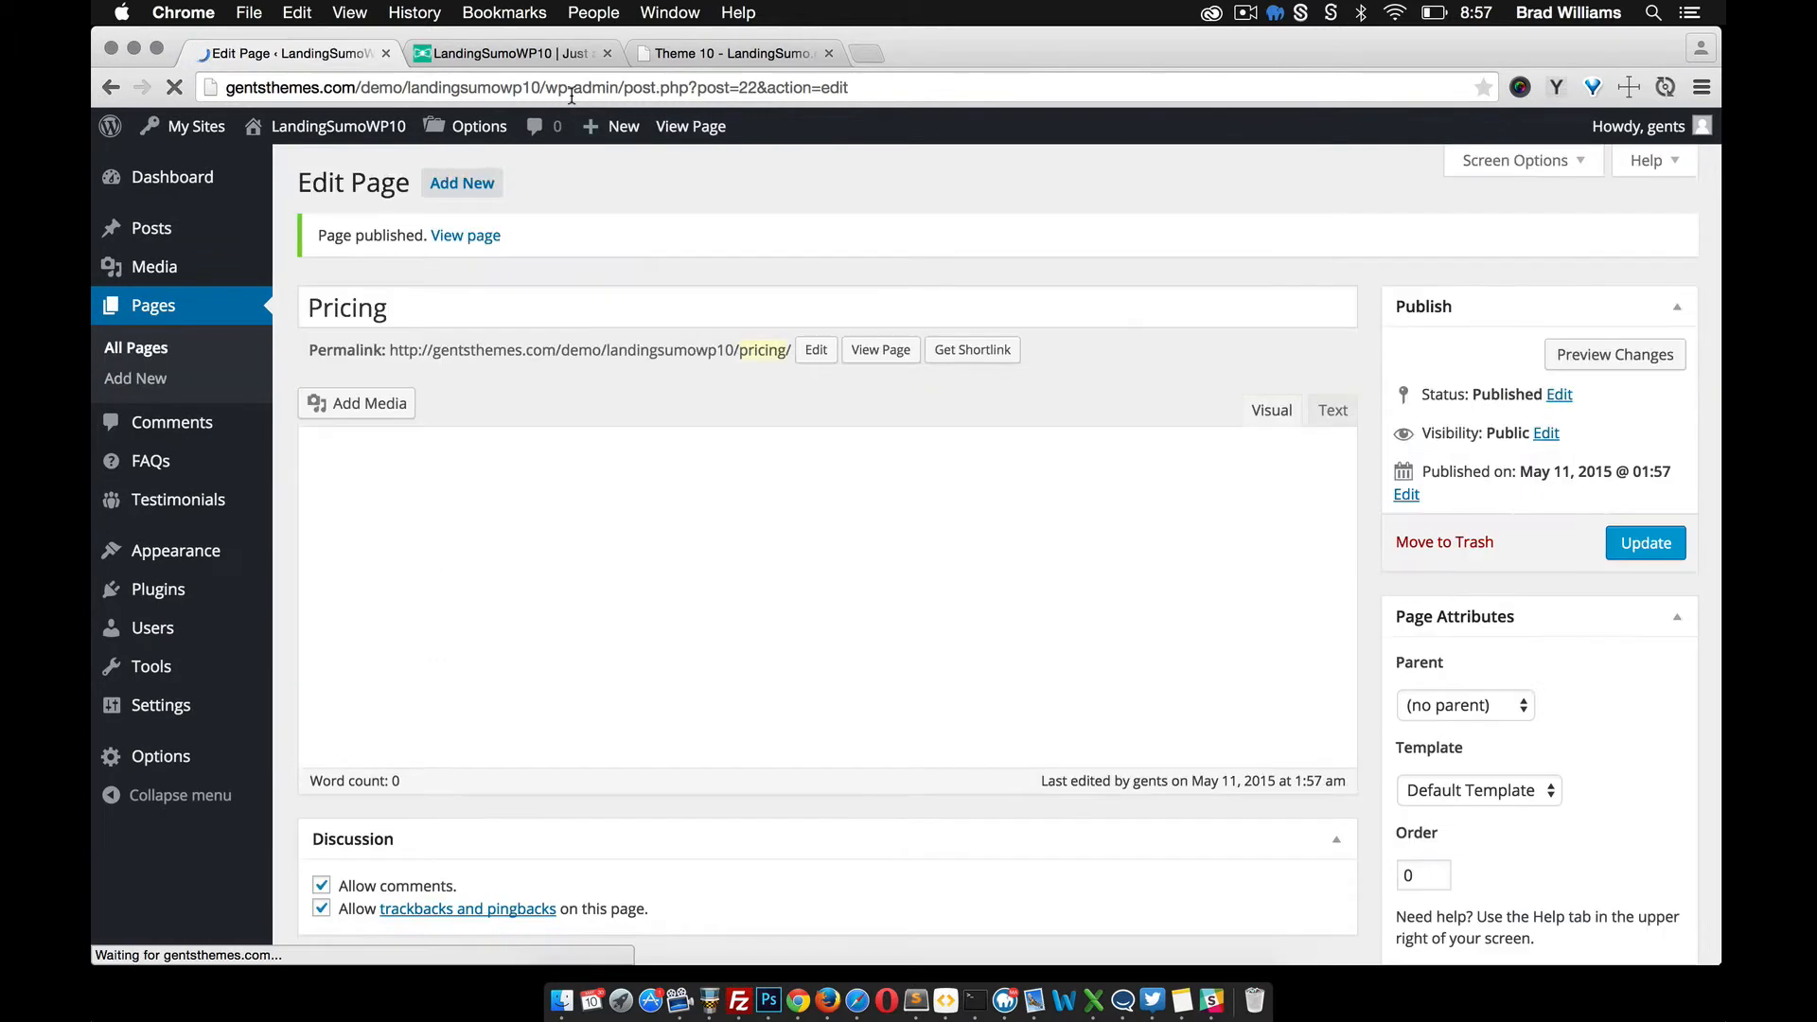
Step: In the theme's layout options, assign the Pricing page to the "Pricing" section and save the changes
mouse_move(251, 768)
left_click(311, 791)
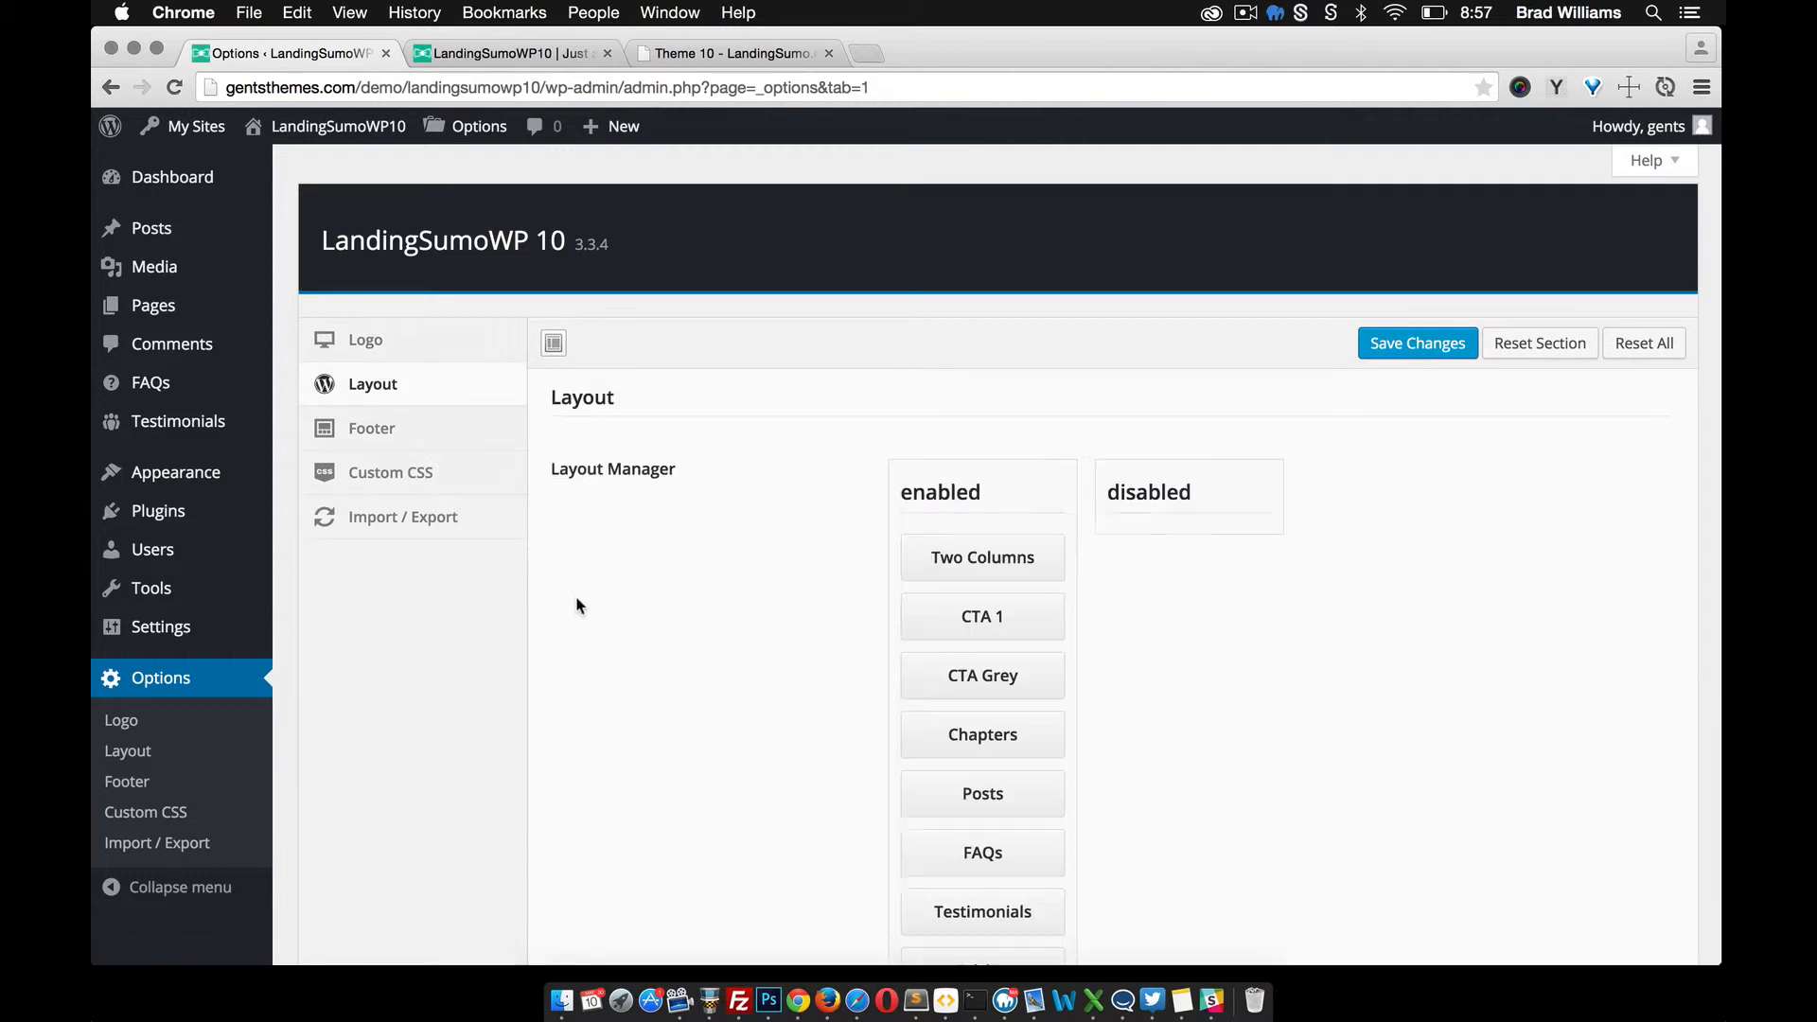
scroll(730, 628, "down", 15)
scroll(730, 627, "down", 5)
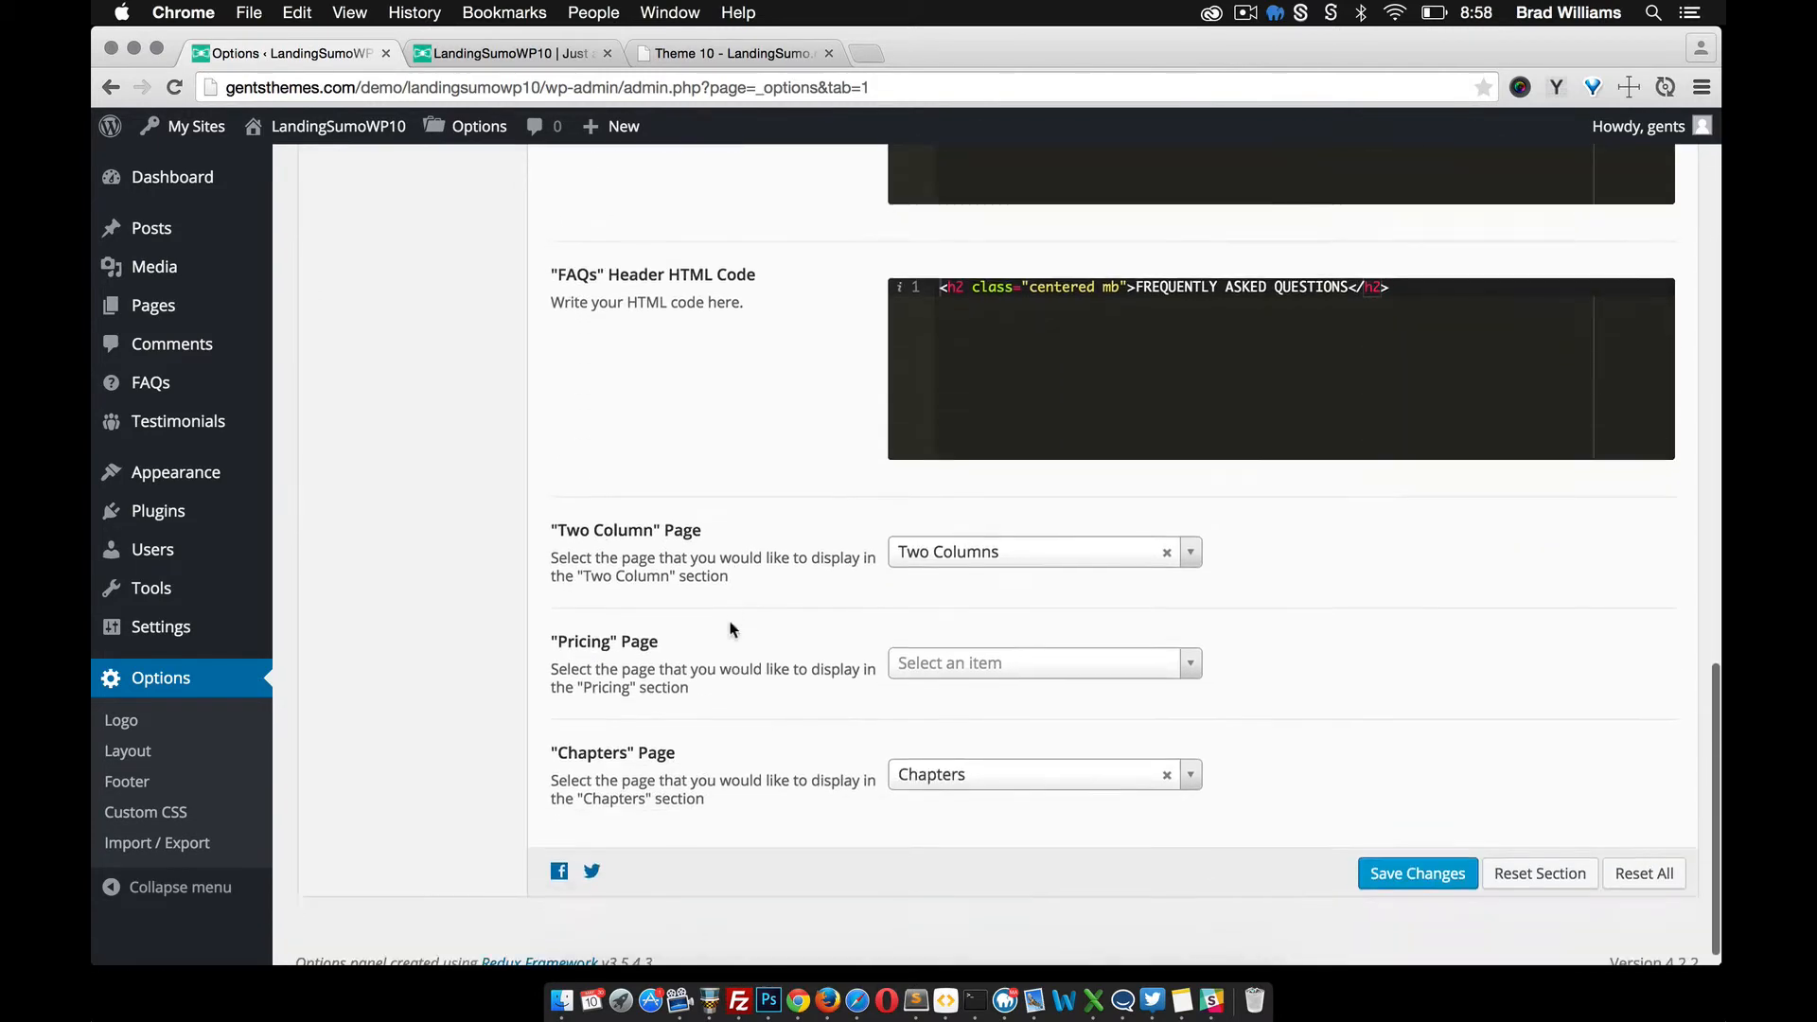
left_click(967, 644)
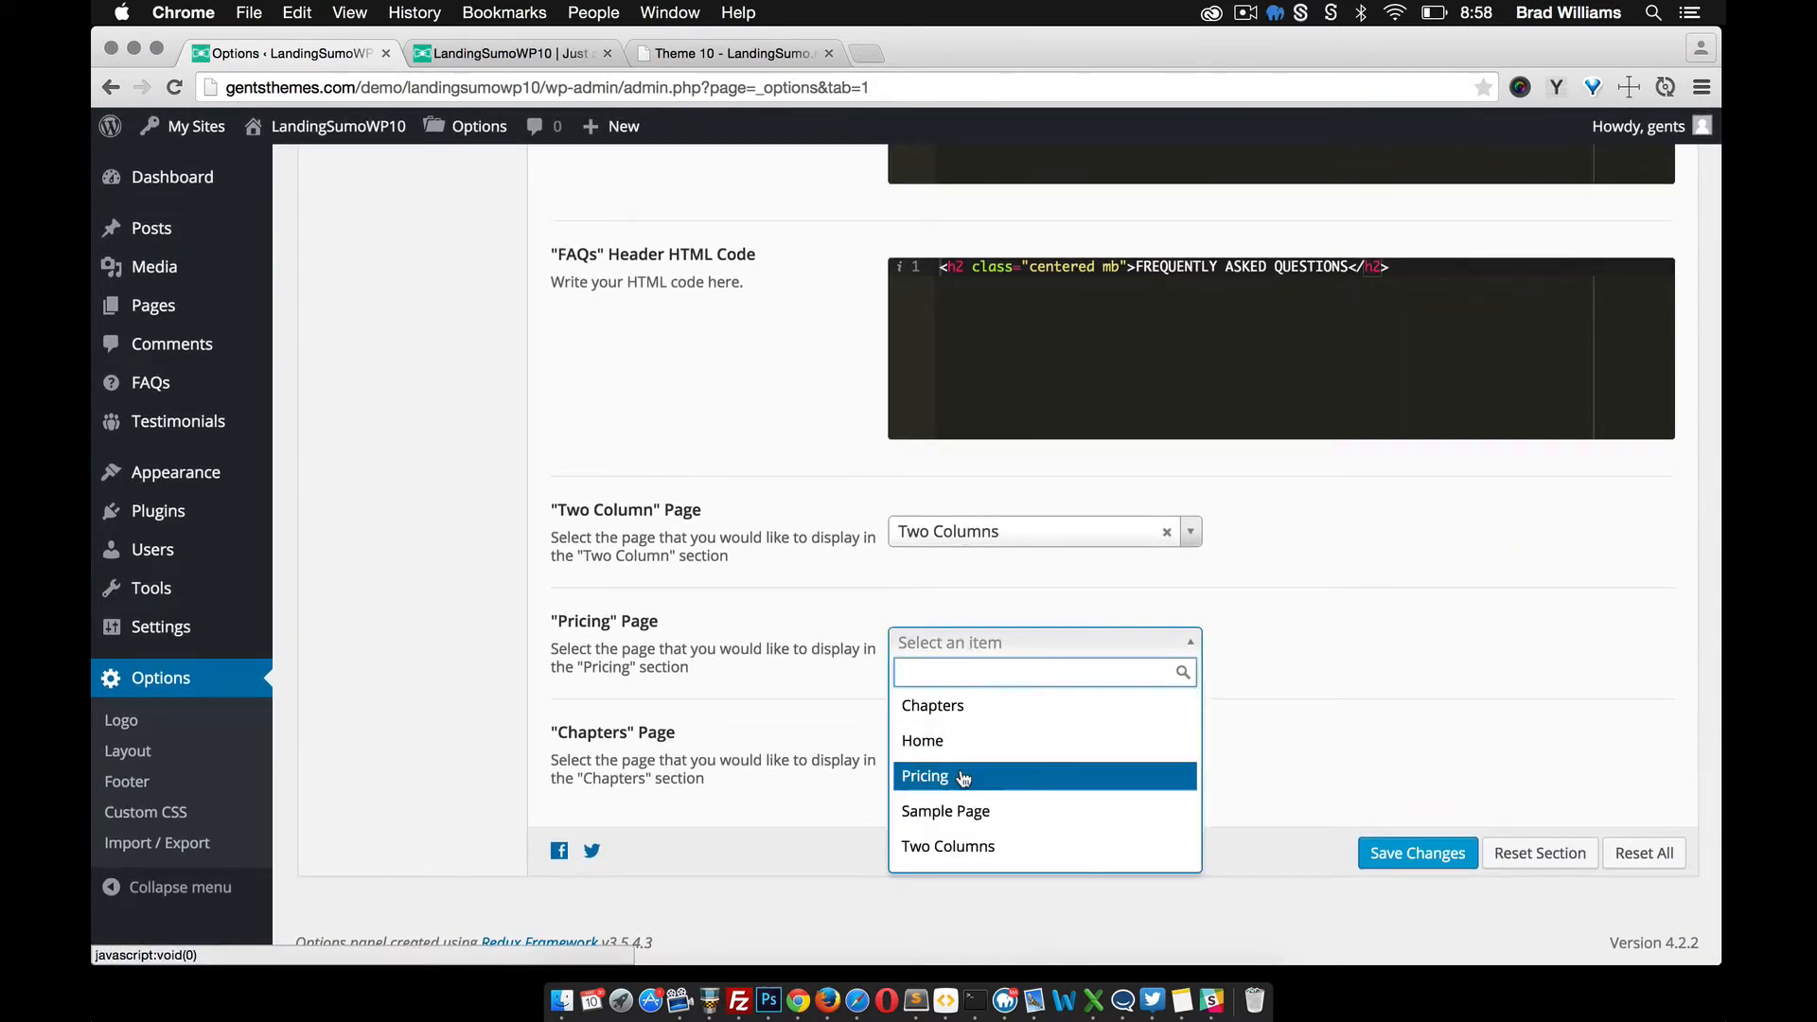
left_click(930, 775)
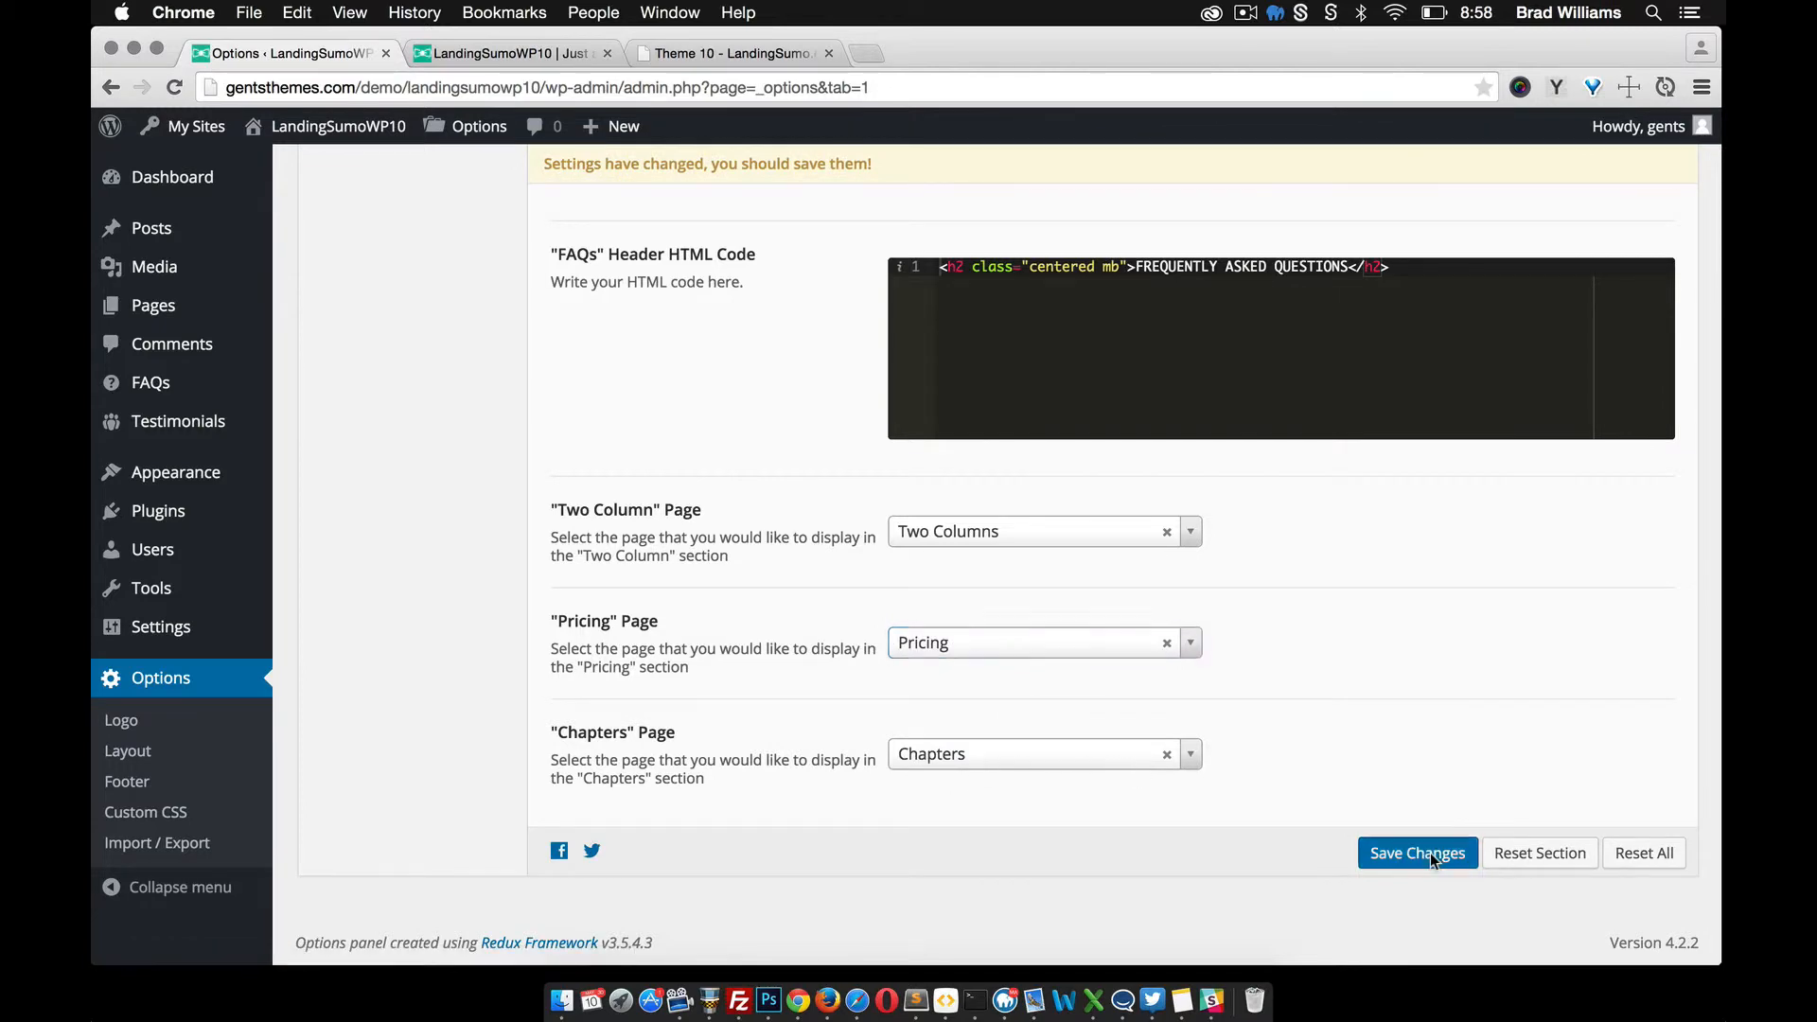
left_click(1439, 854)
scroll(1312, 771, "up", 12)
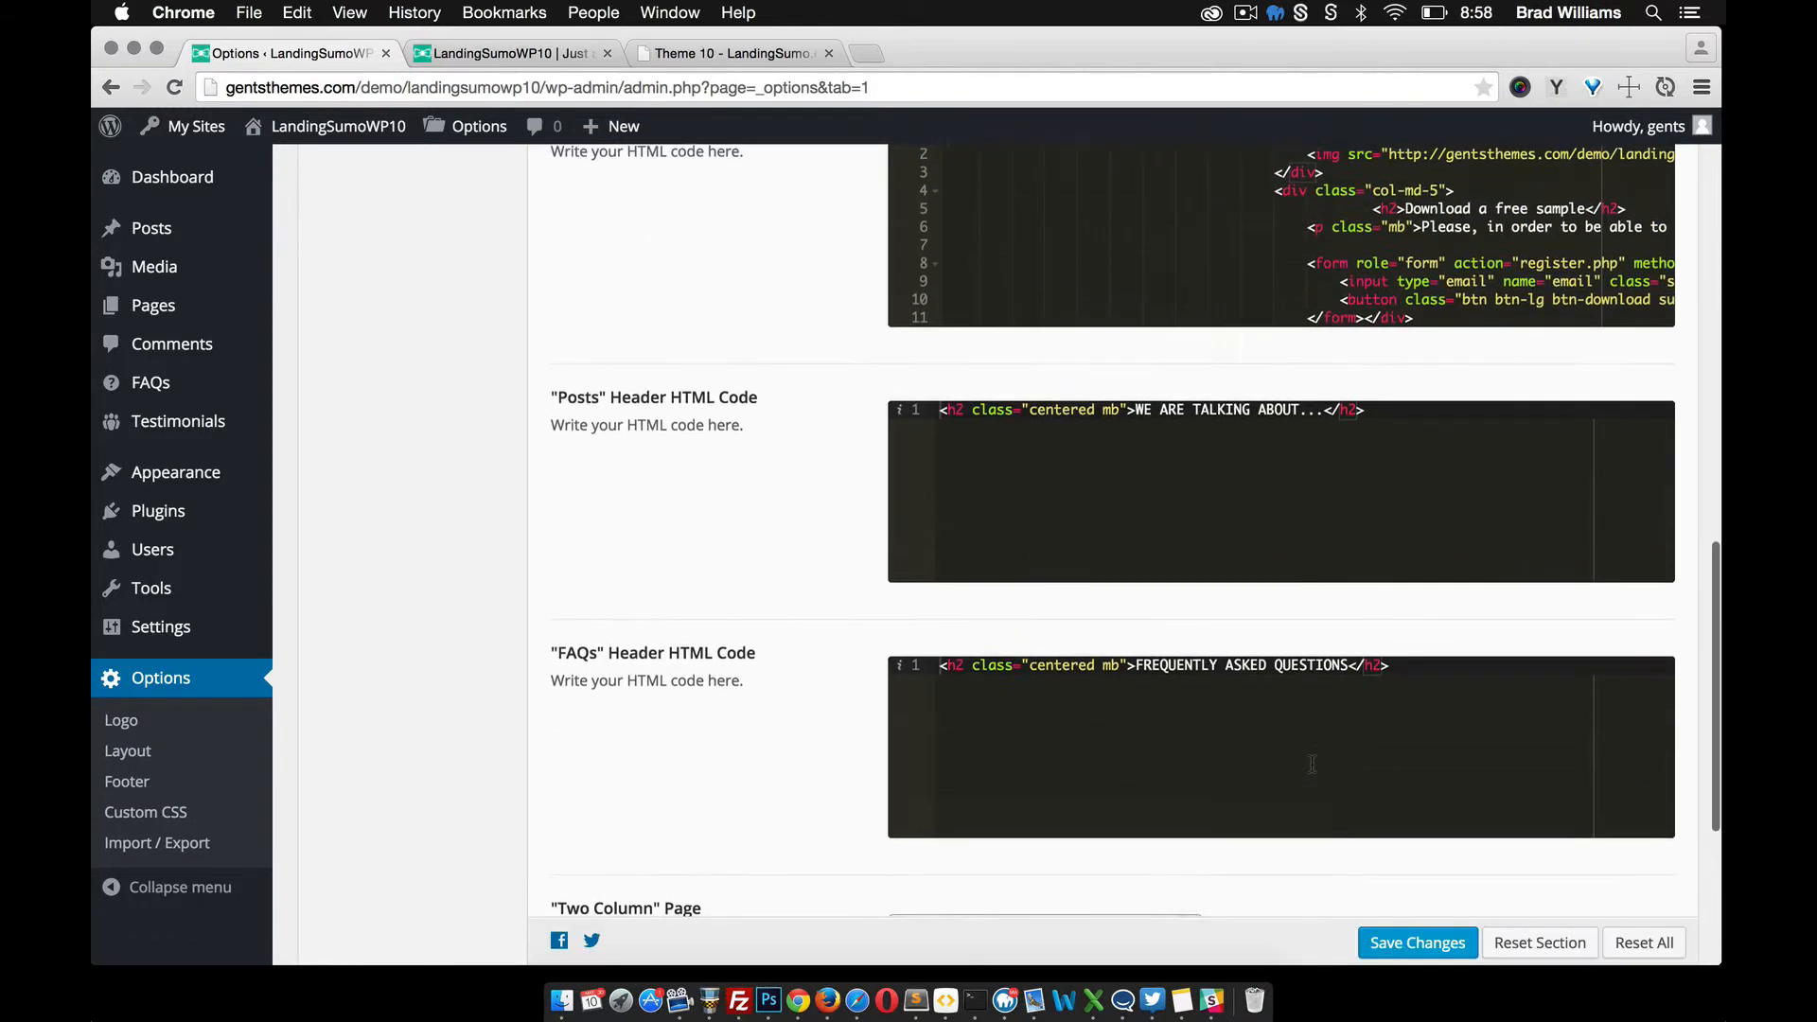
Step: Check the pricing section and footer on the reloaded live homepage and compare the packages with the Theme 10 template
left_click(477, 53)
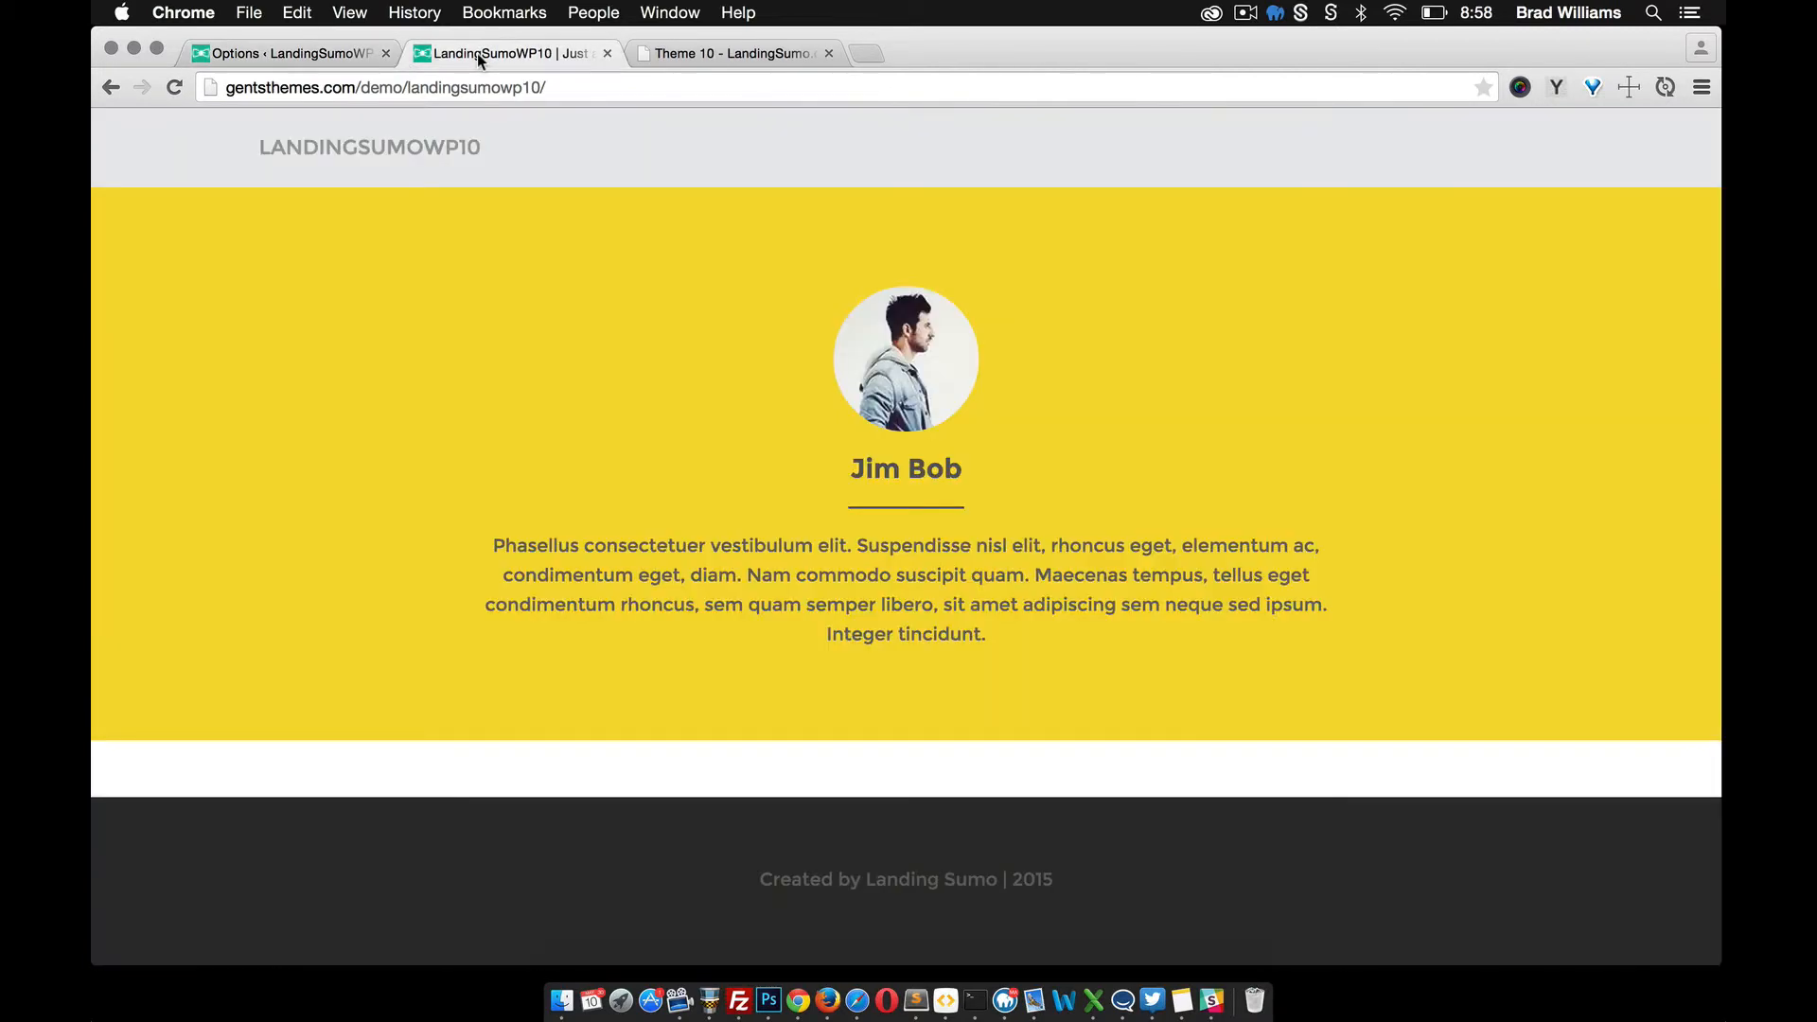
left_click(177, 92)
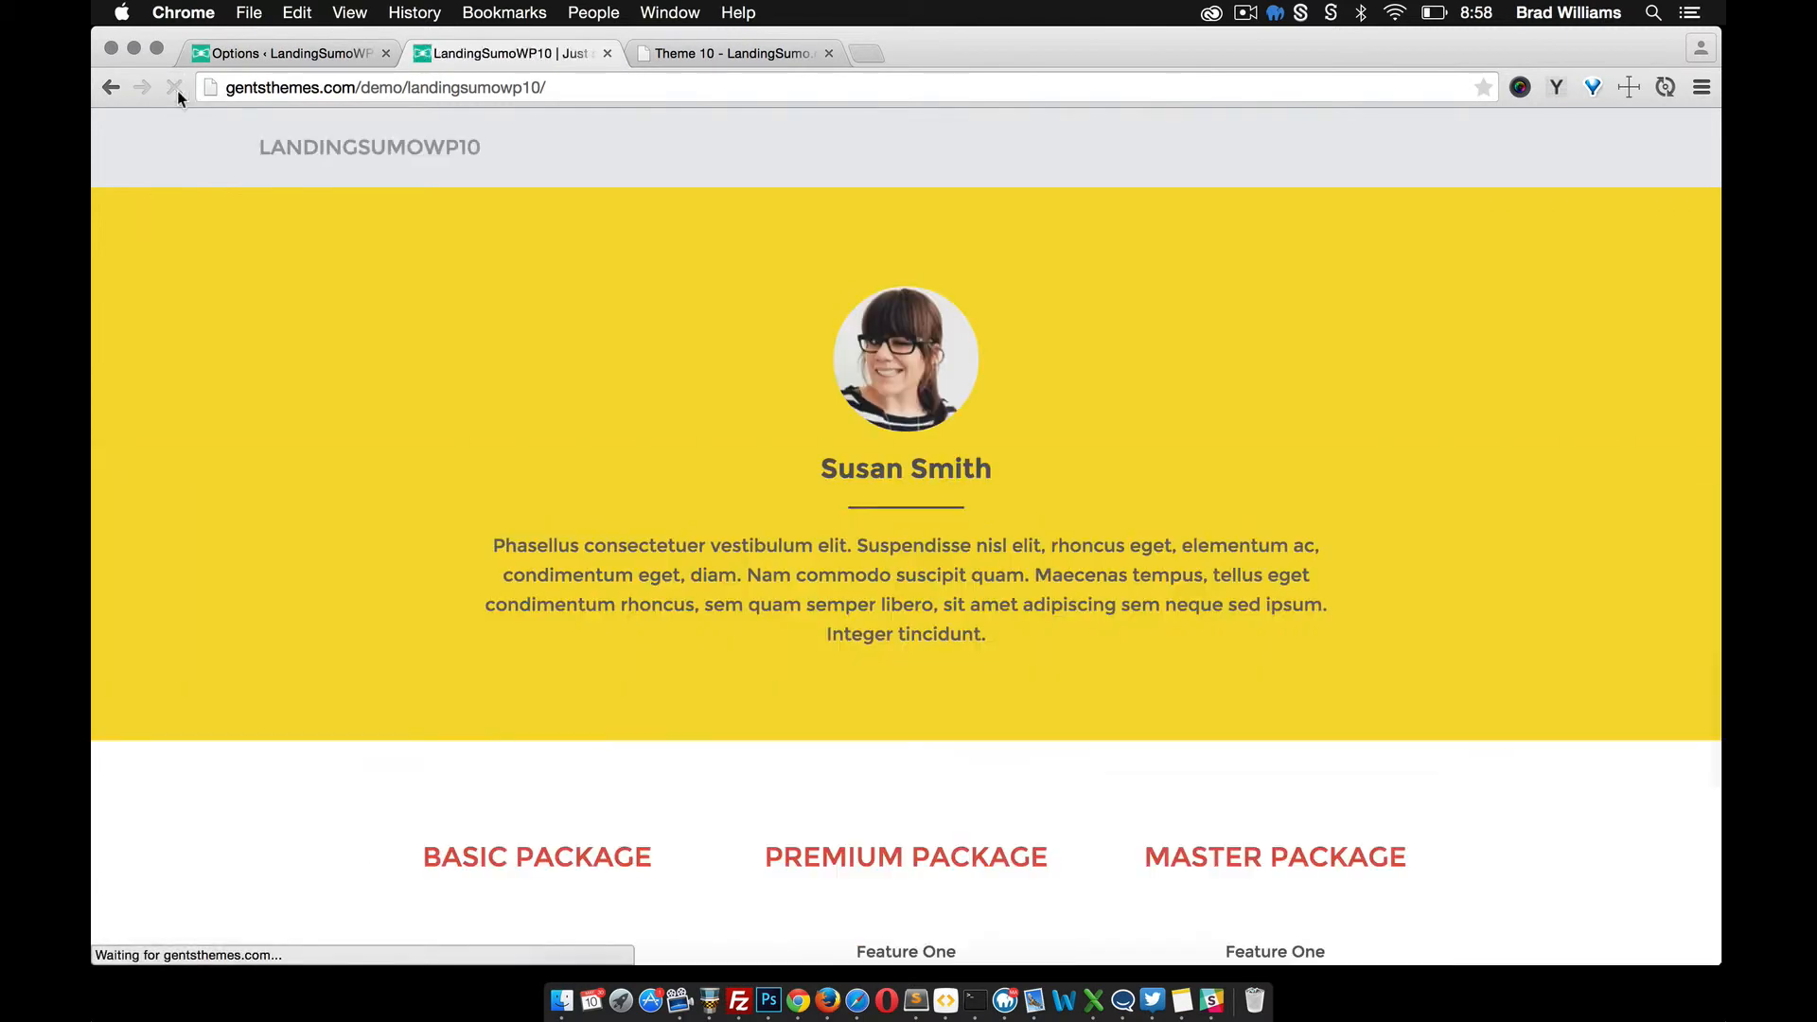
scroll(509, 365, "down", 5)
scroll(511, 368, "down", 1)
scroll(533, 440, "up", 1)
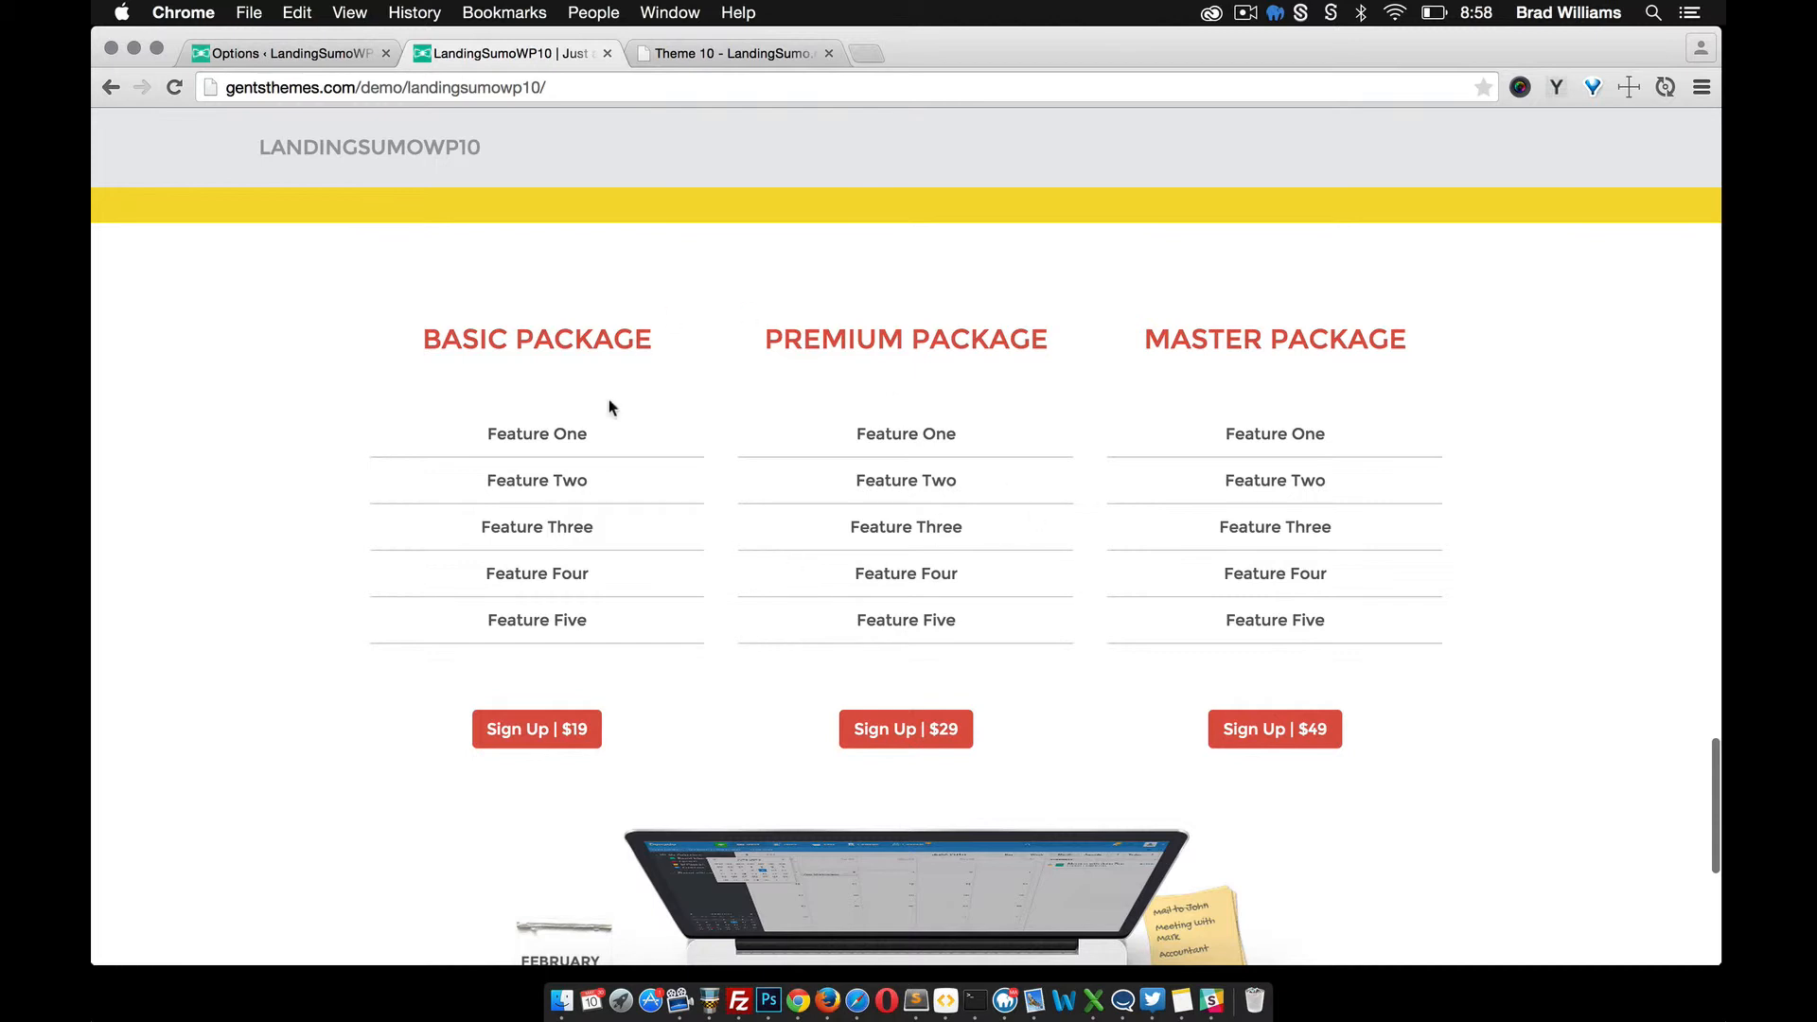
scroll(967, 597, "down", 1)
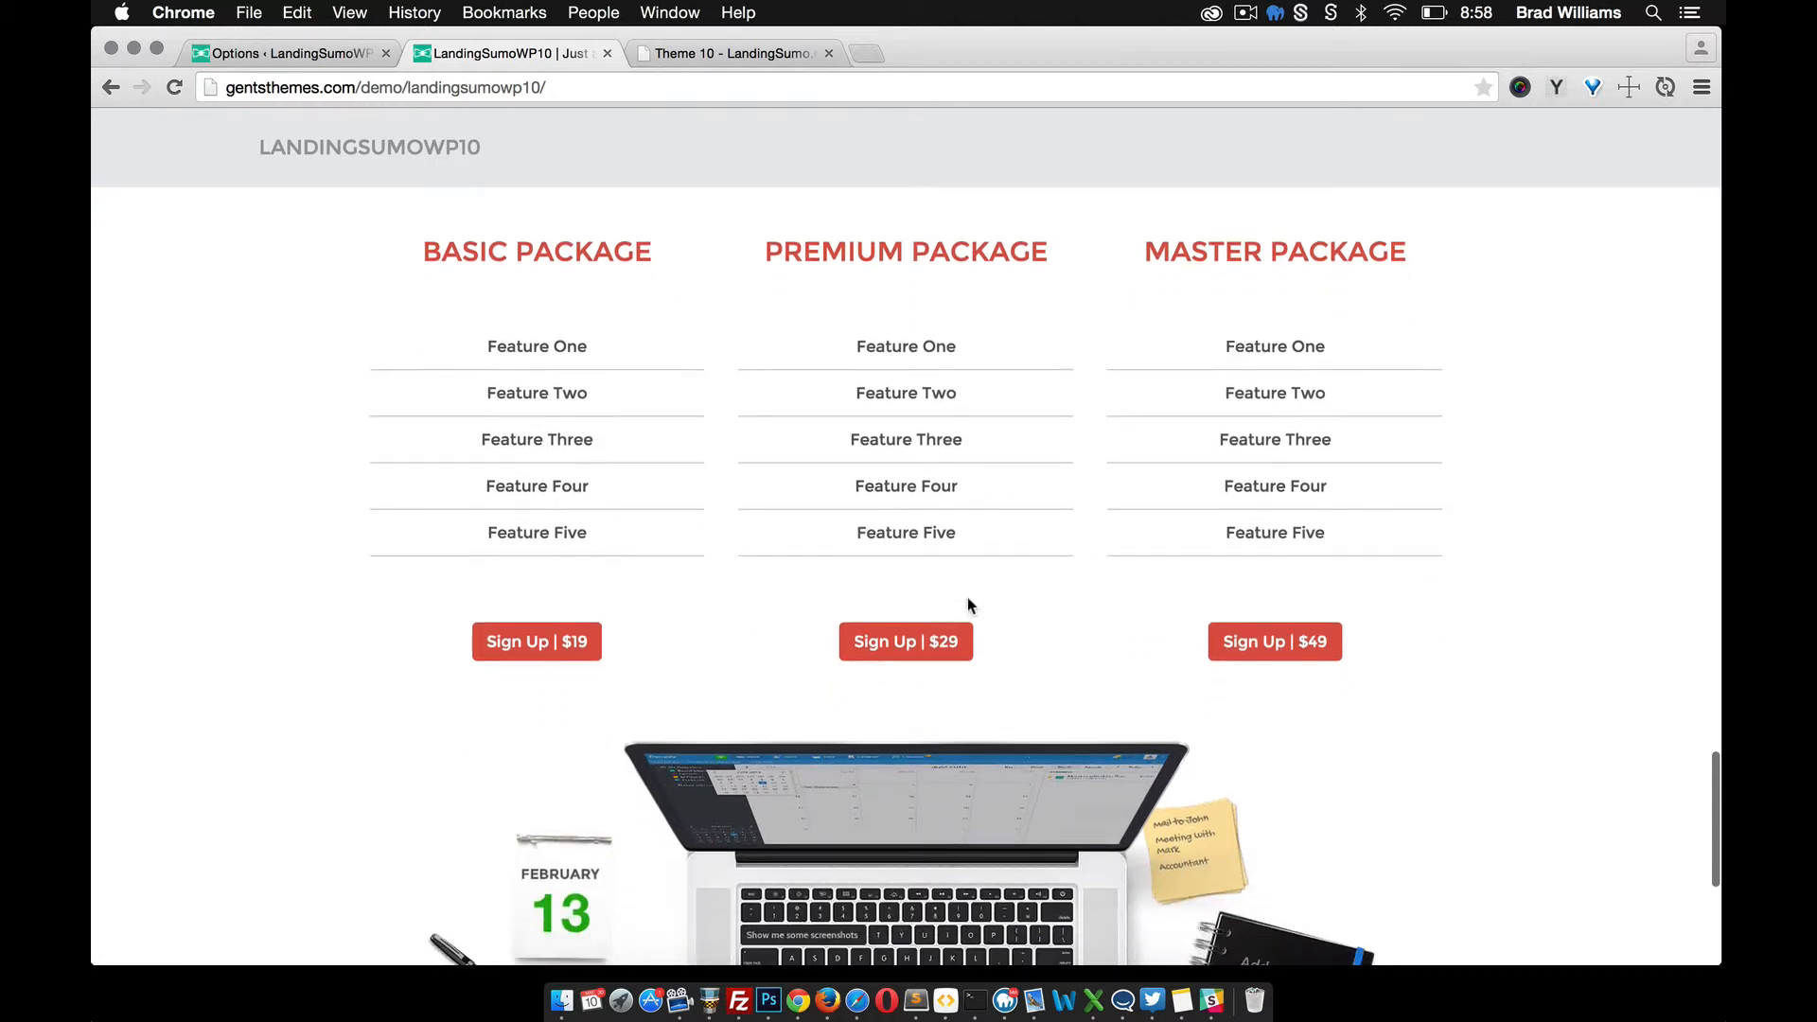
scroll(833, 673, "down", 4)
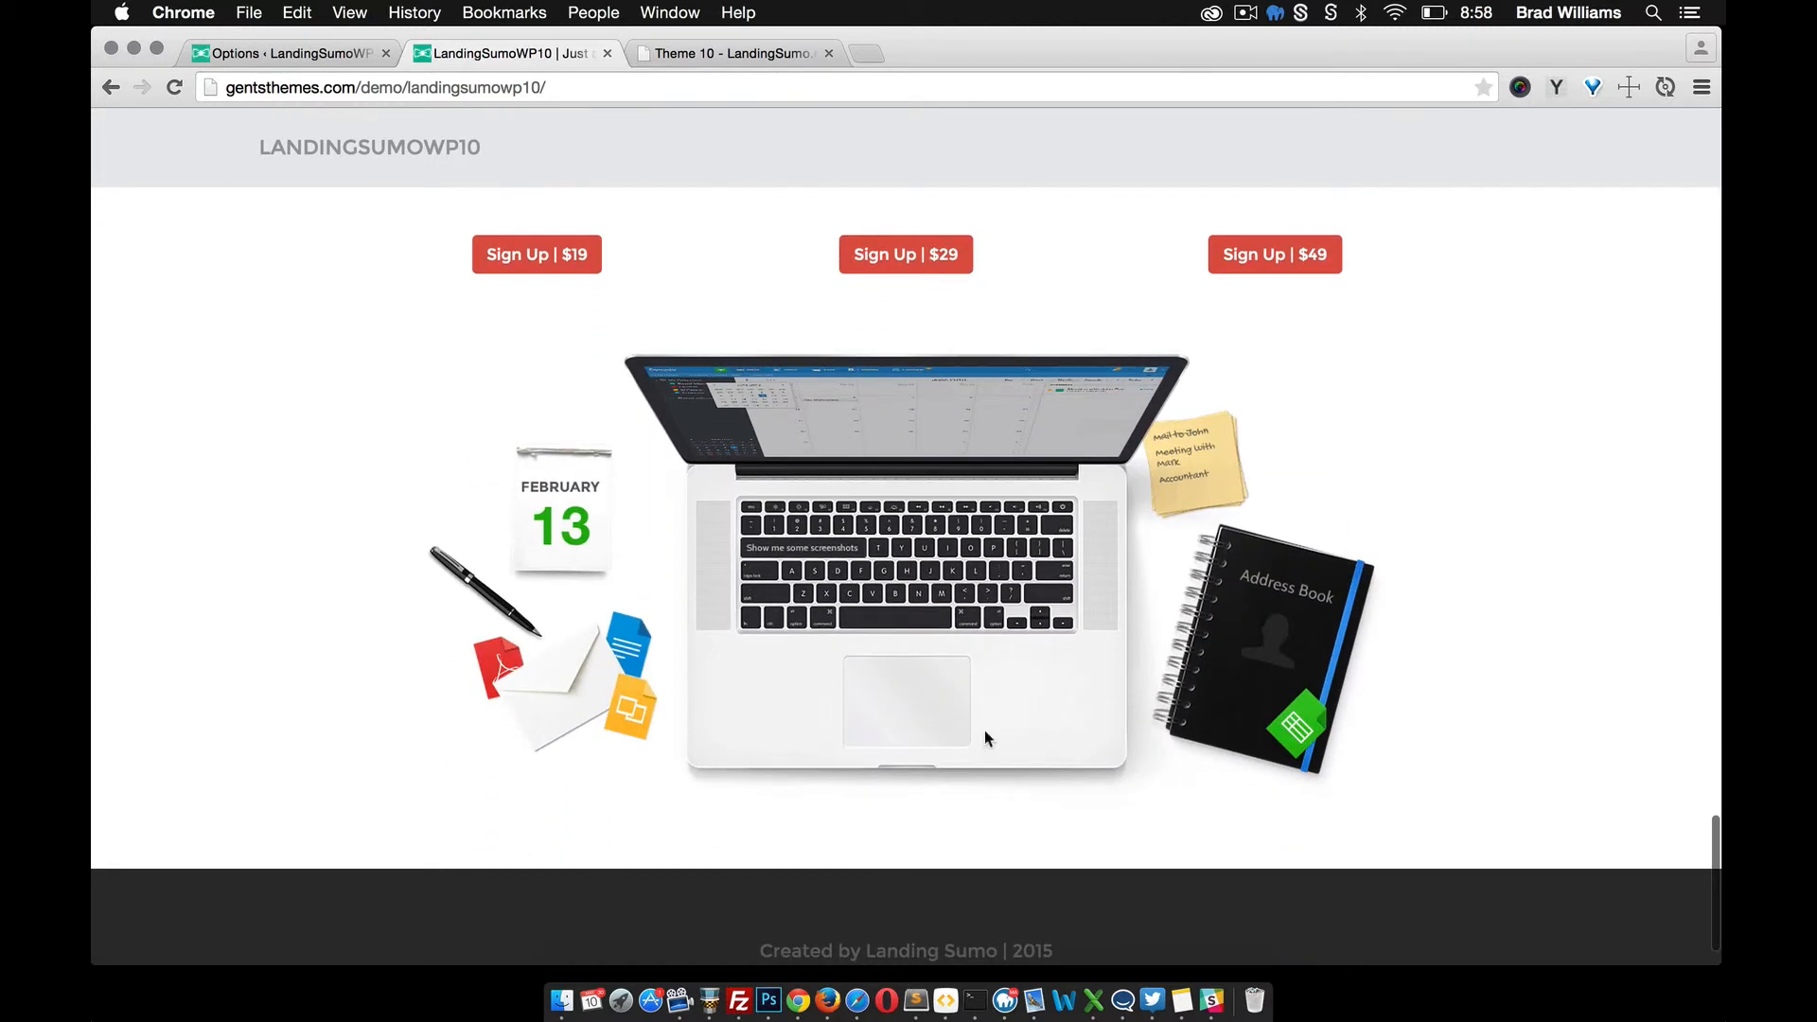
scroll(874, 649, "down", 1)
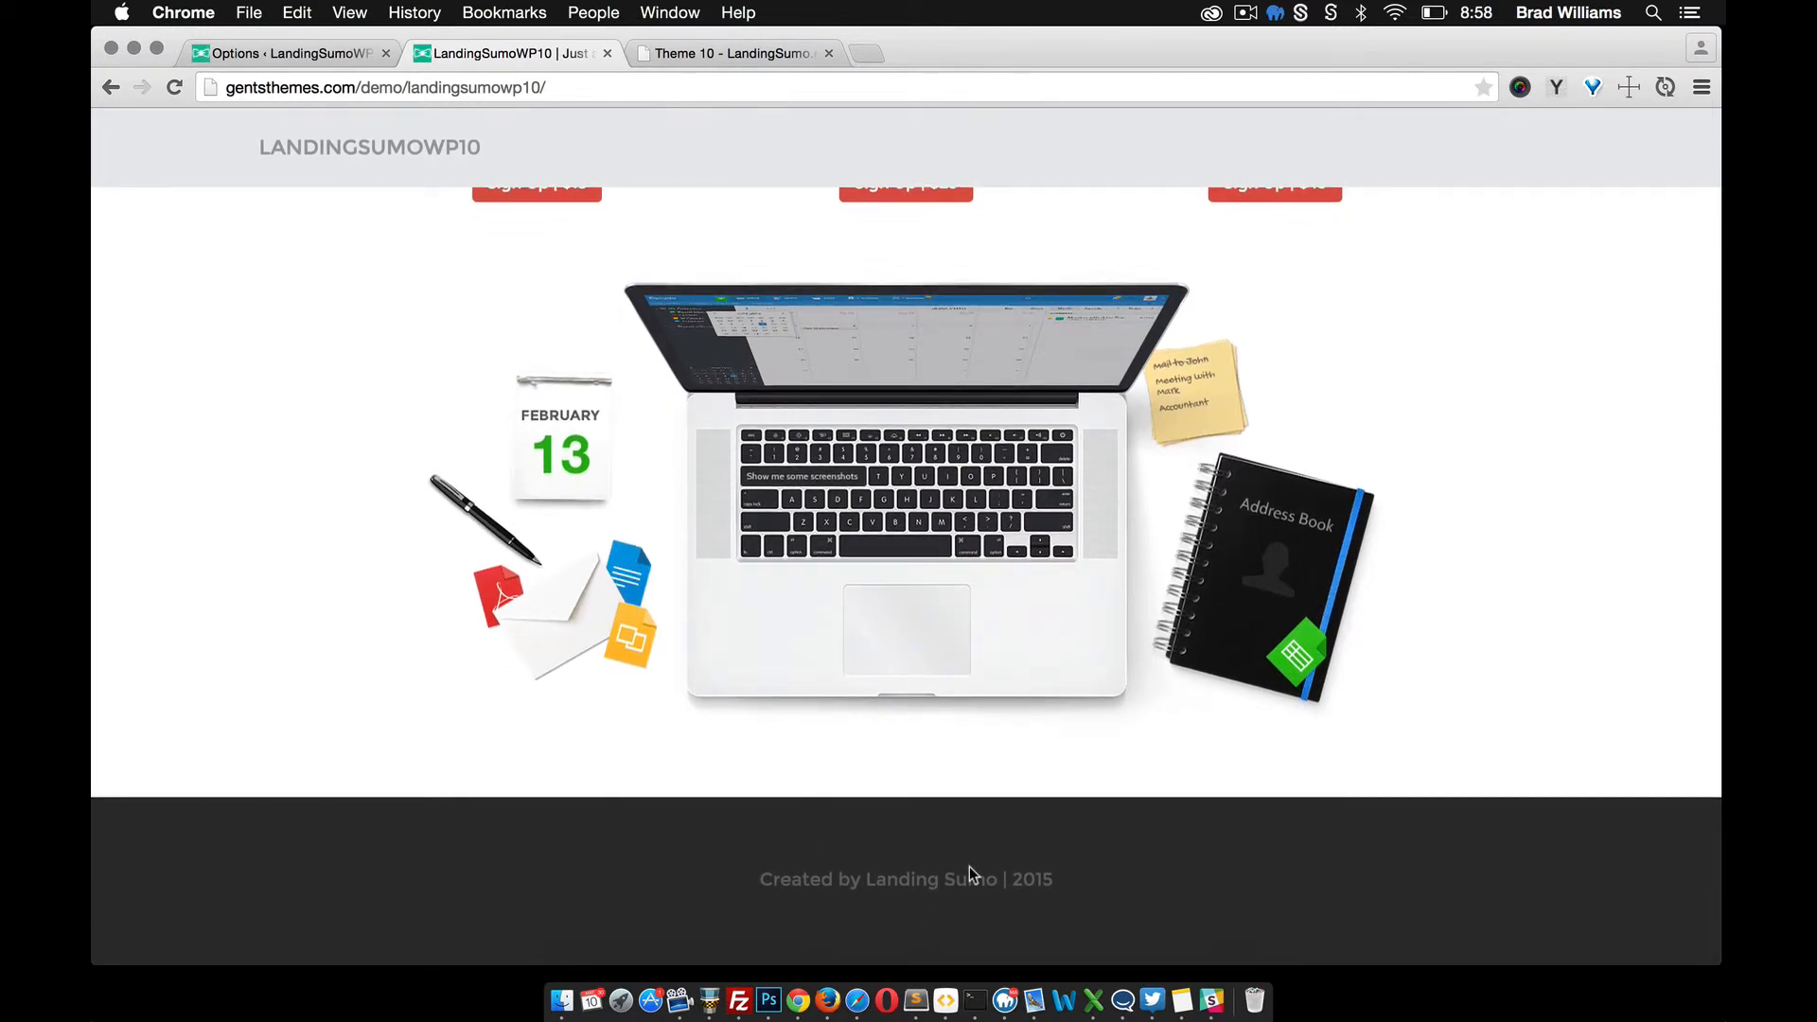
left_click(691, 59)
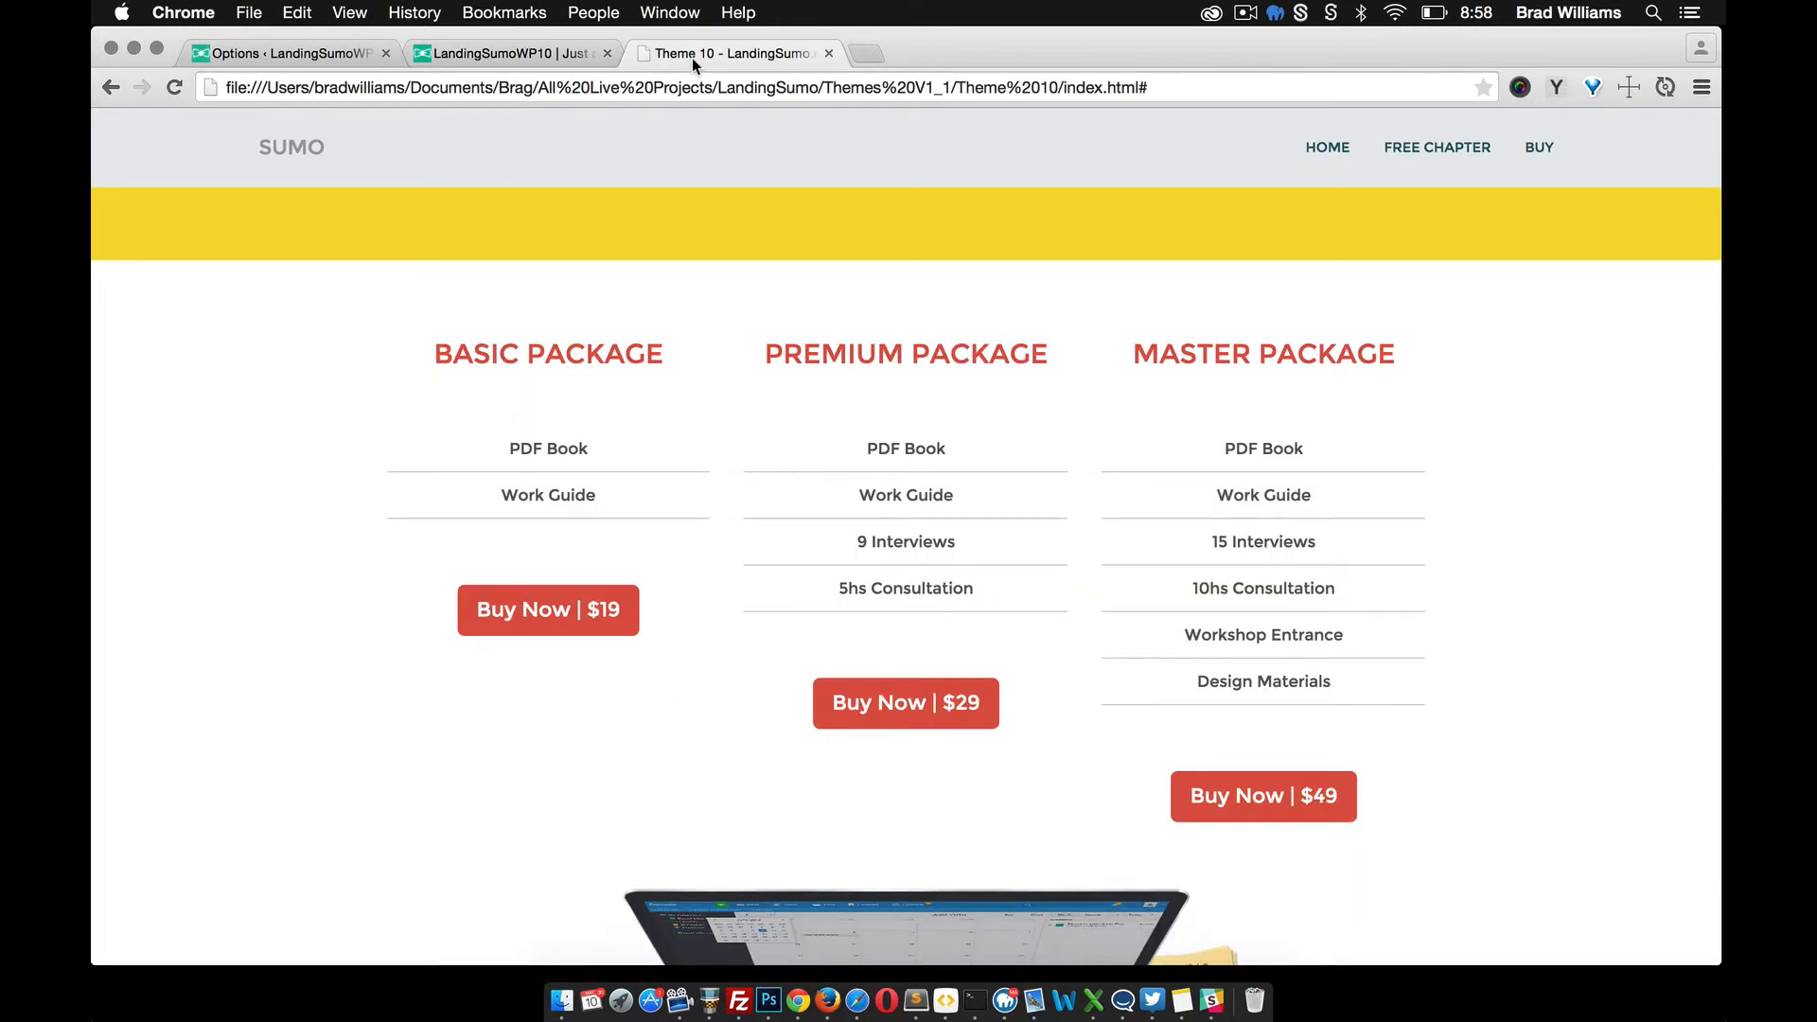
Step: Review the theme options for the footer HTML code and the custom CSS block
left_click(353, 53)
scroll(418, 248, "up", 6)
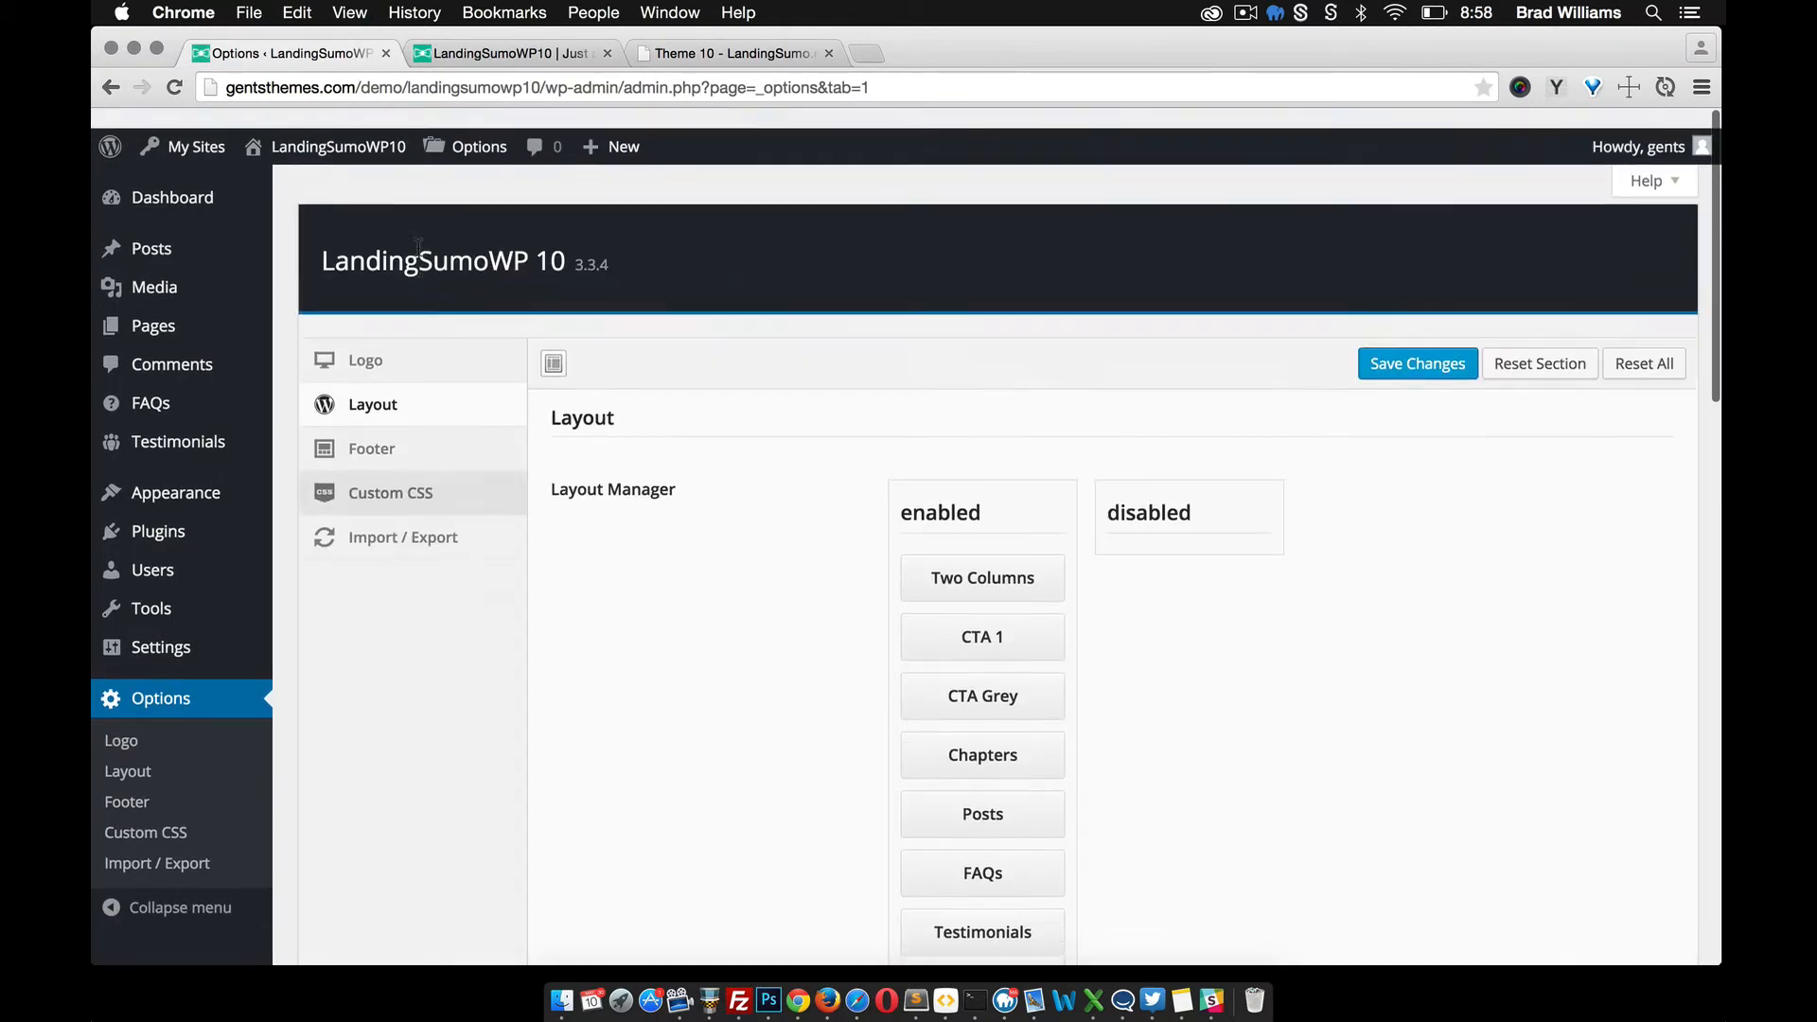
left_click(414, 439)
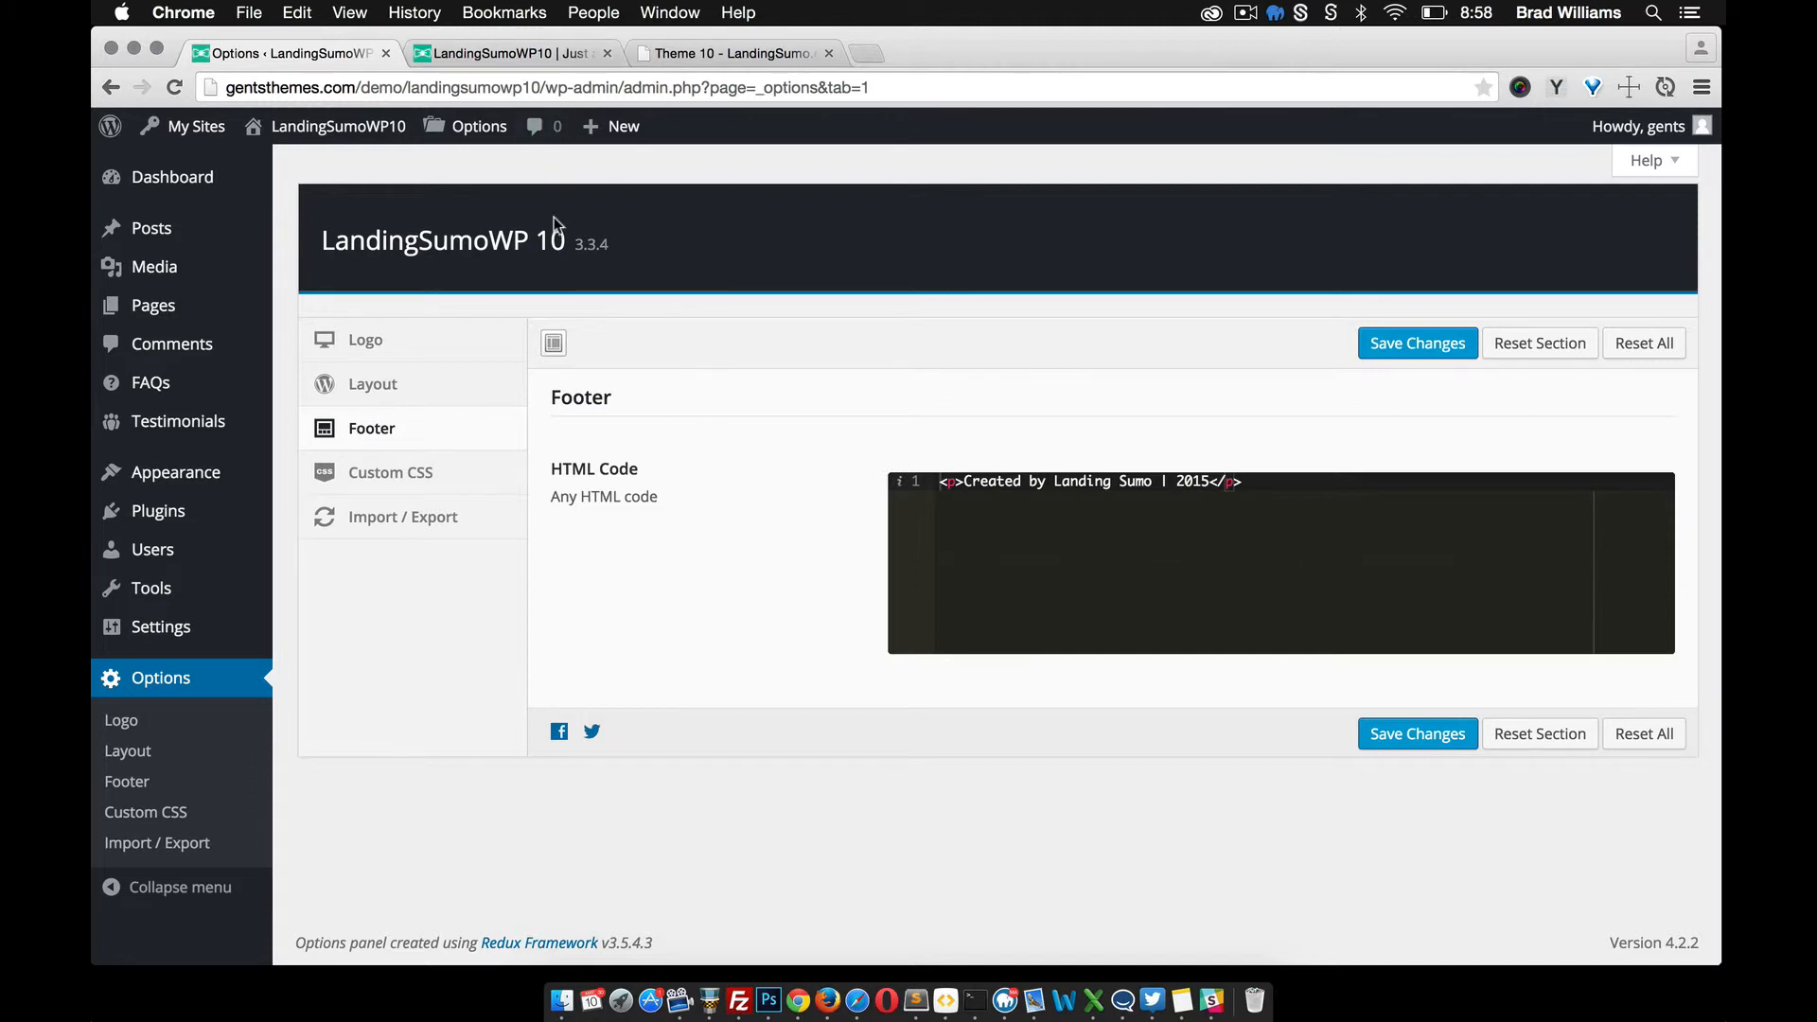
left_click(391, 478)
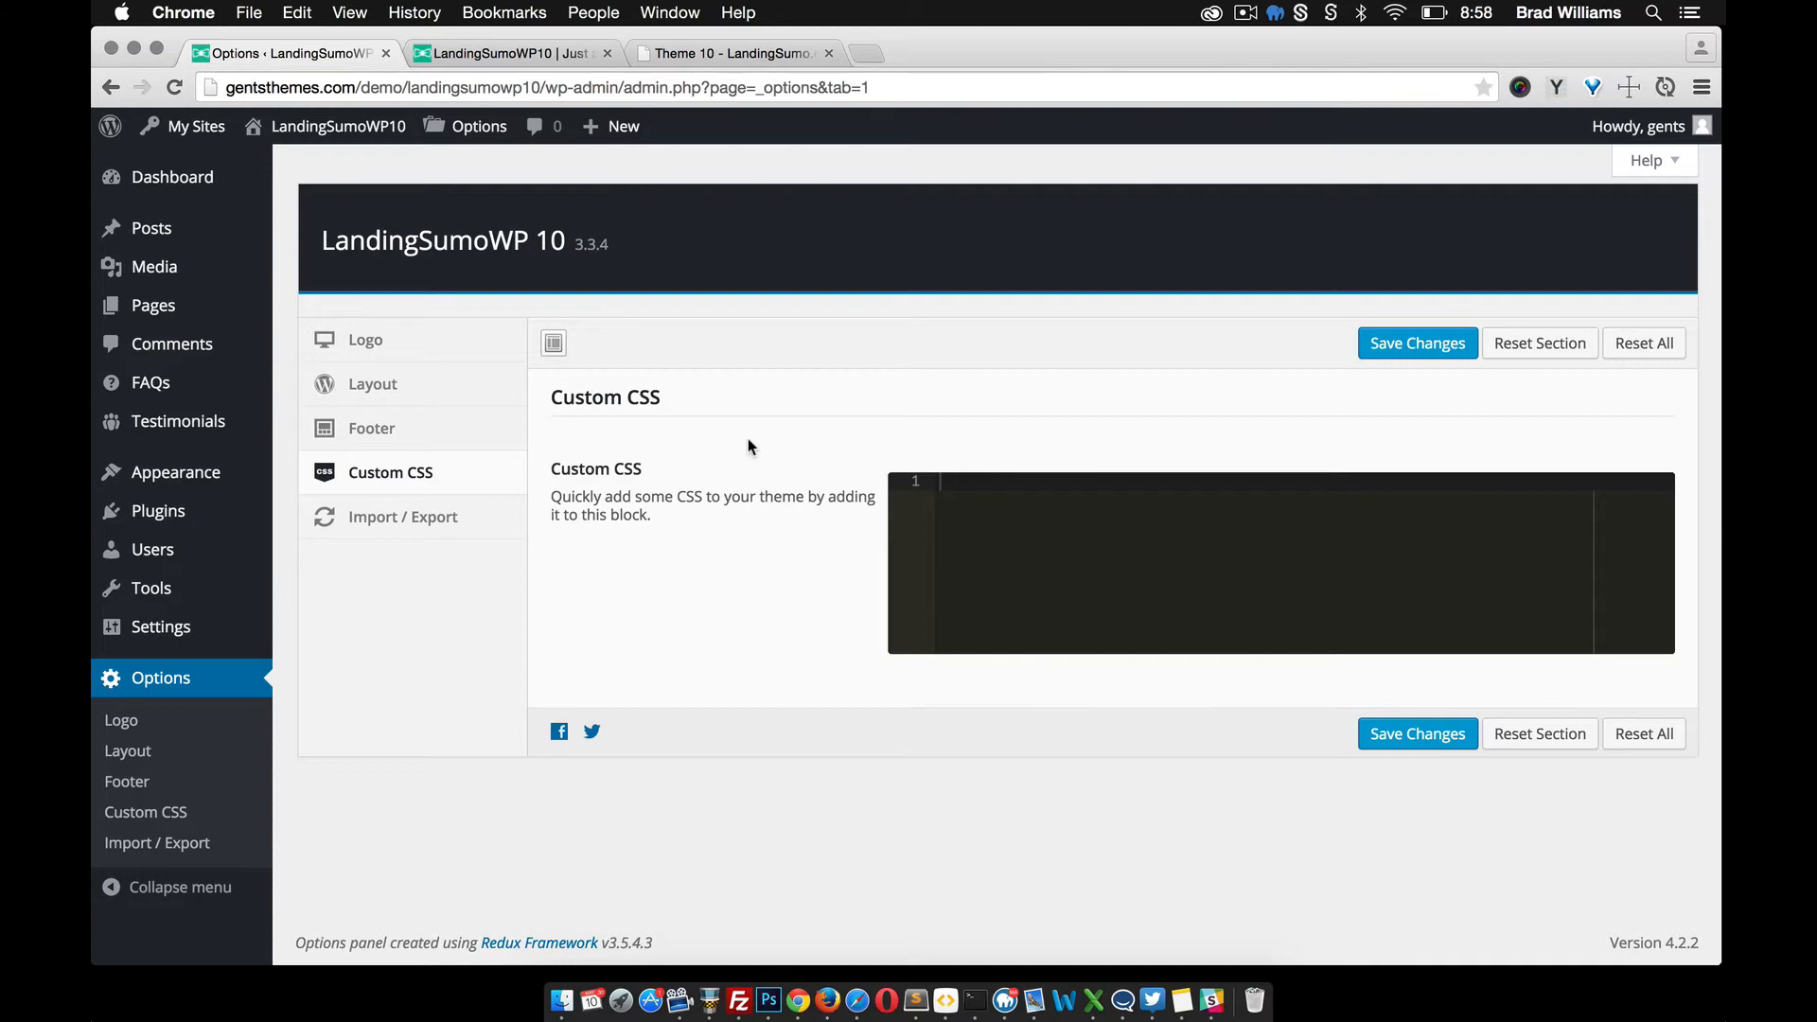
Step: Look back over the live homepage up to its header and compare it with the Theme 10 template's header navigation
left_click(475, 53)
scroll(494, 379, "up", 20)
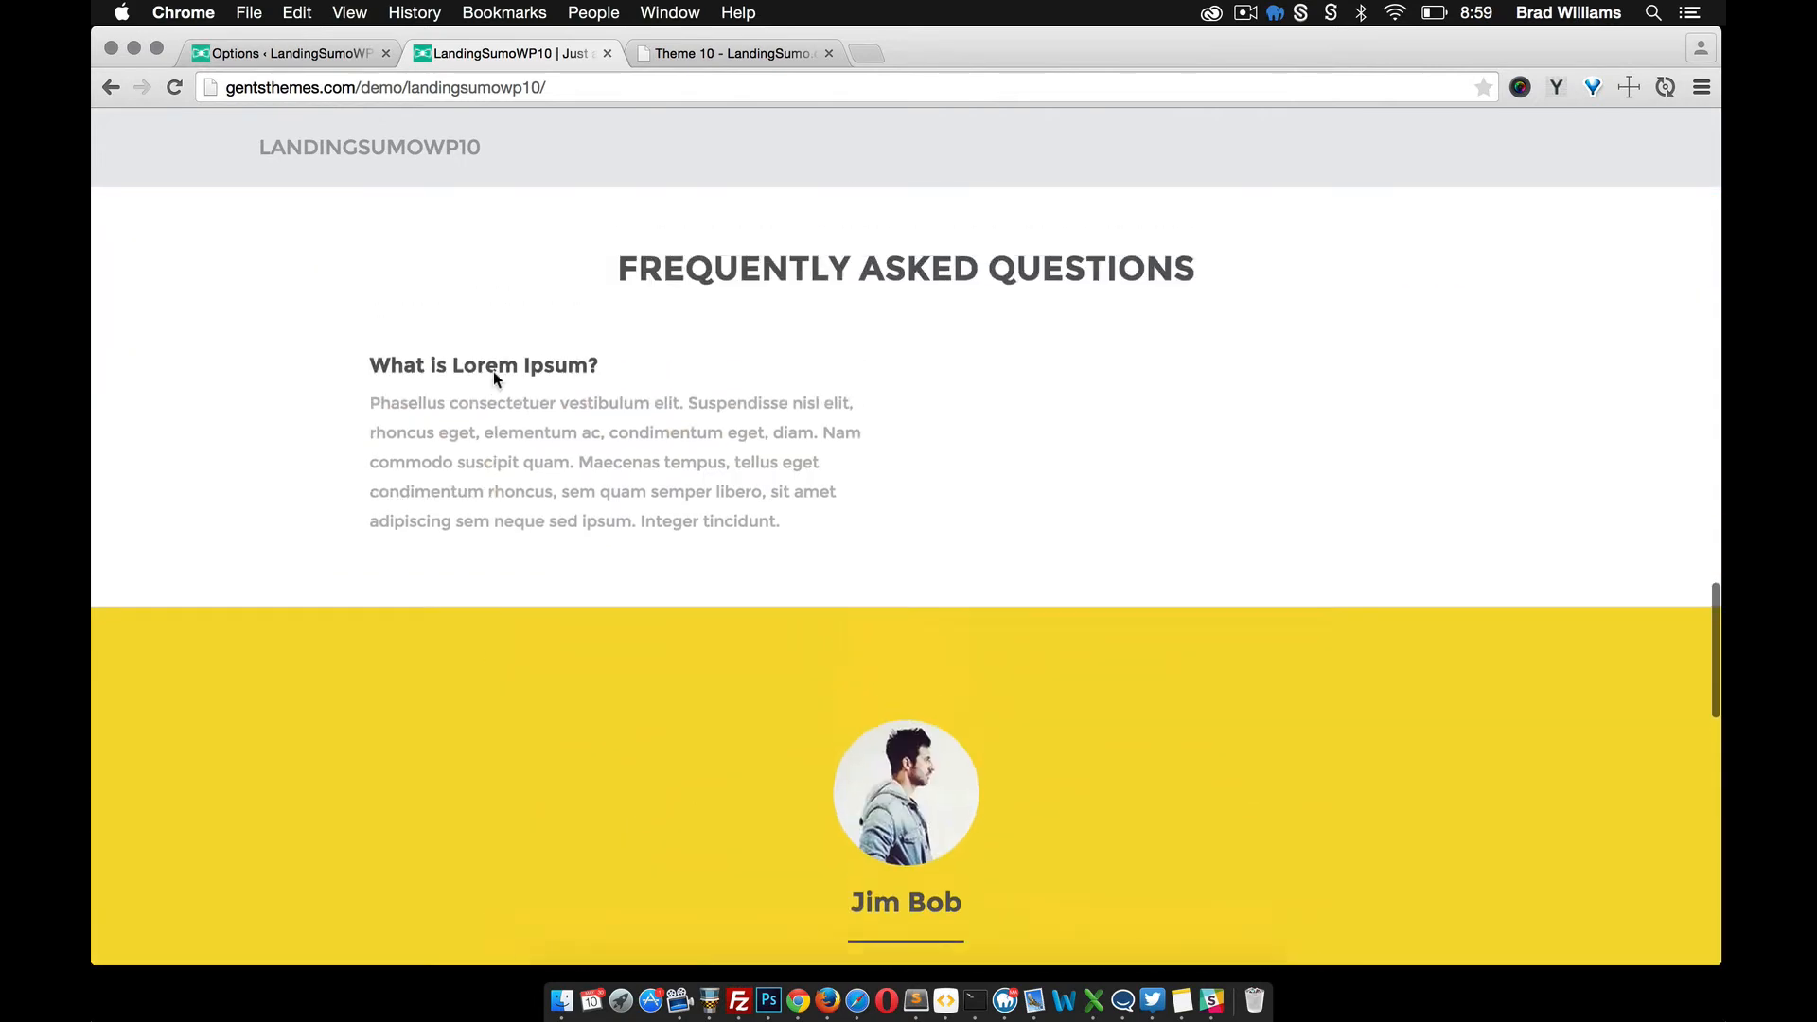
scroll(494, 379, "up", 15)
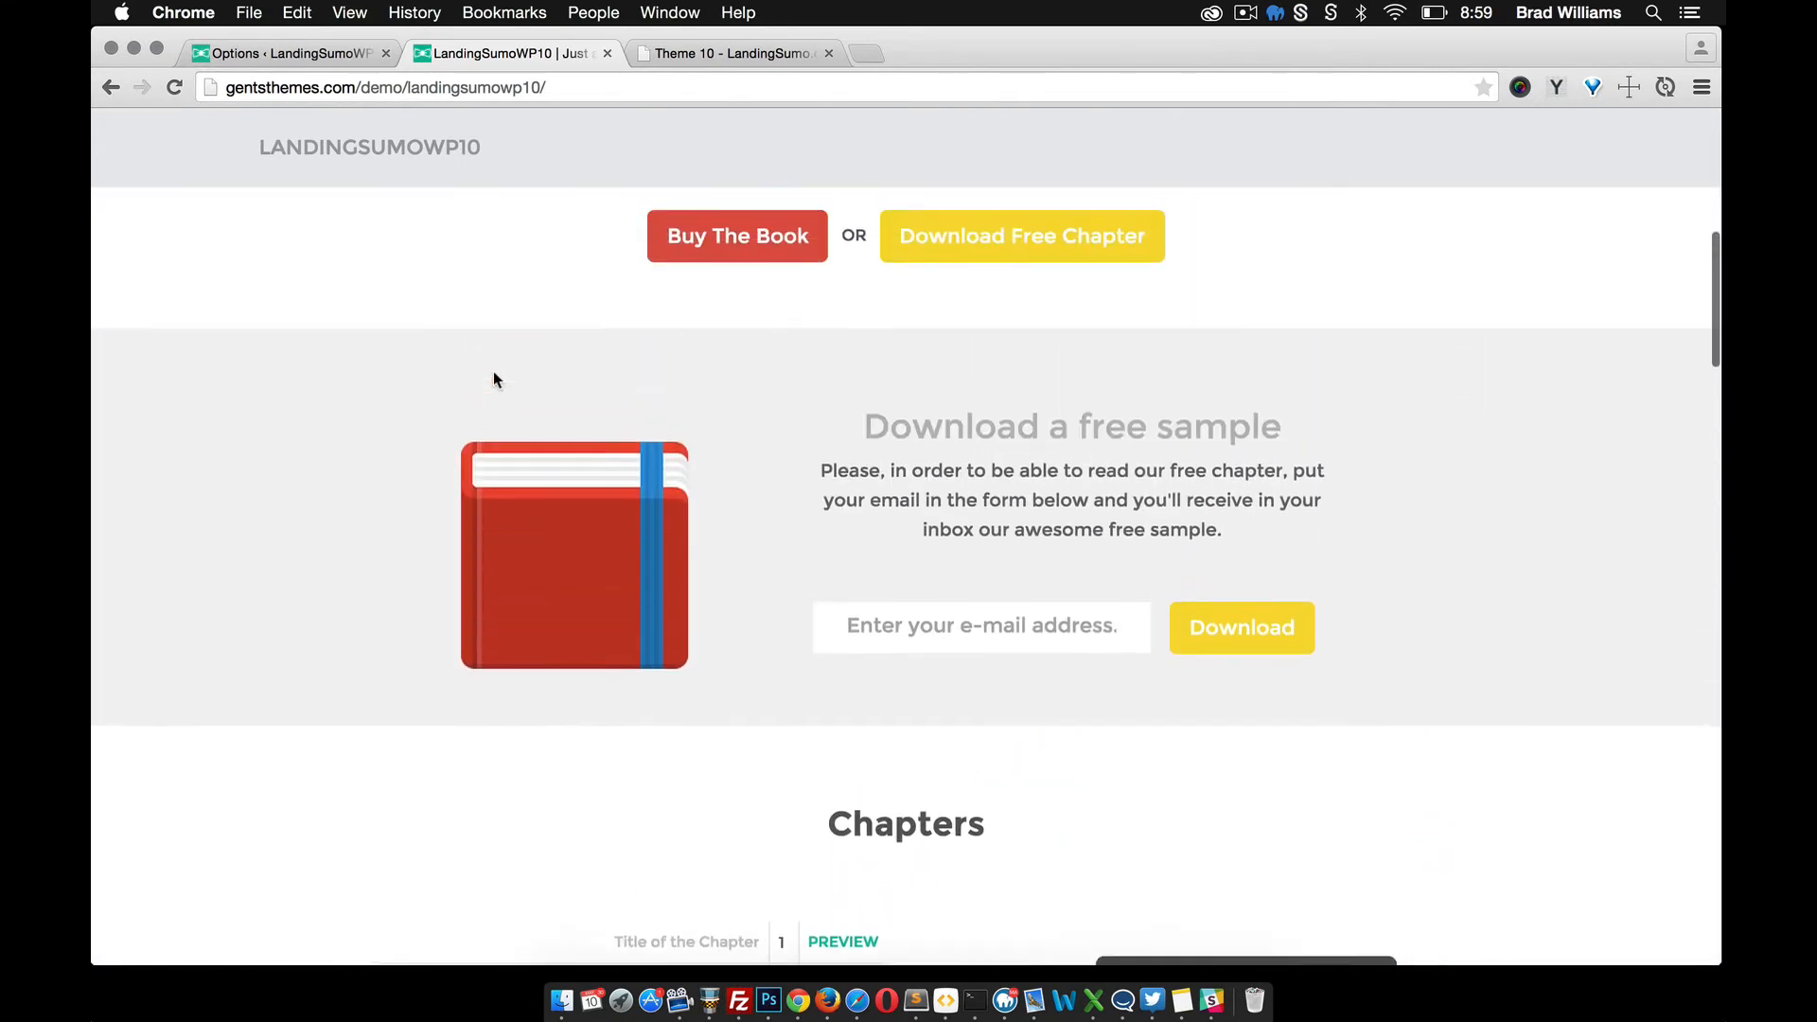
scroll(492, 371, "up", 3)
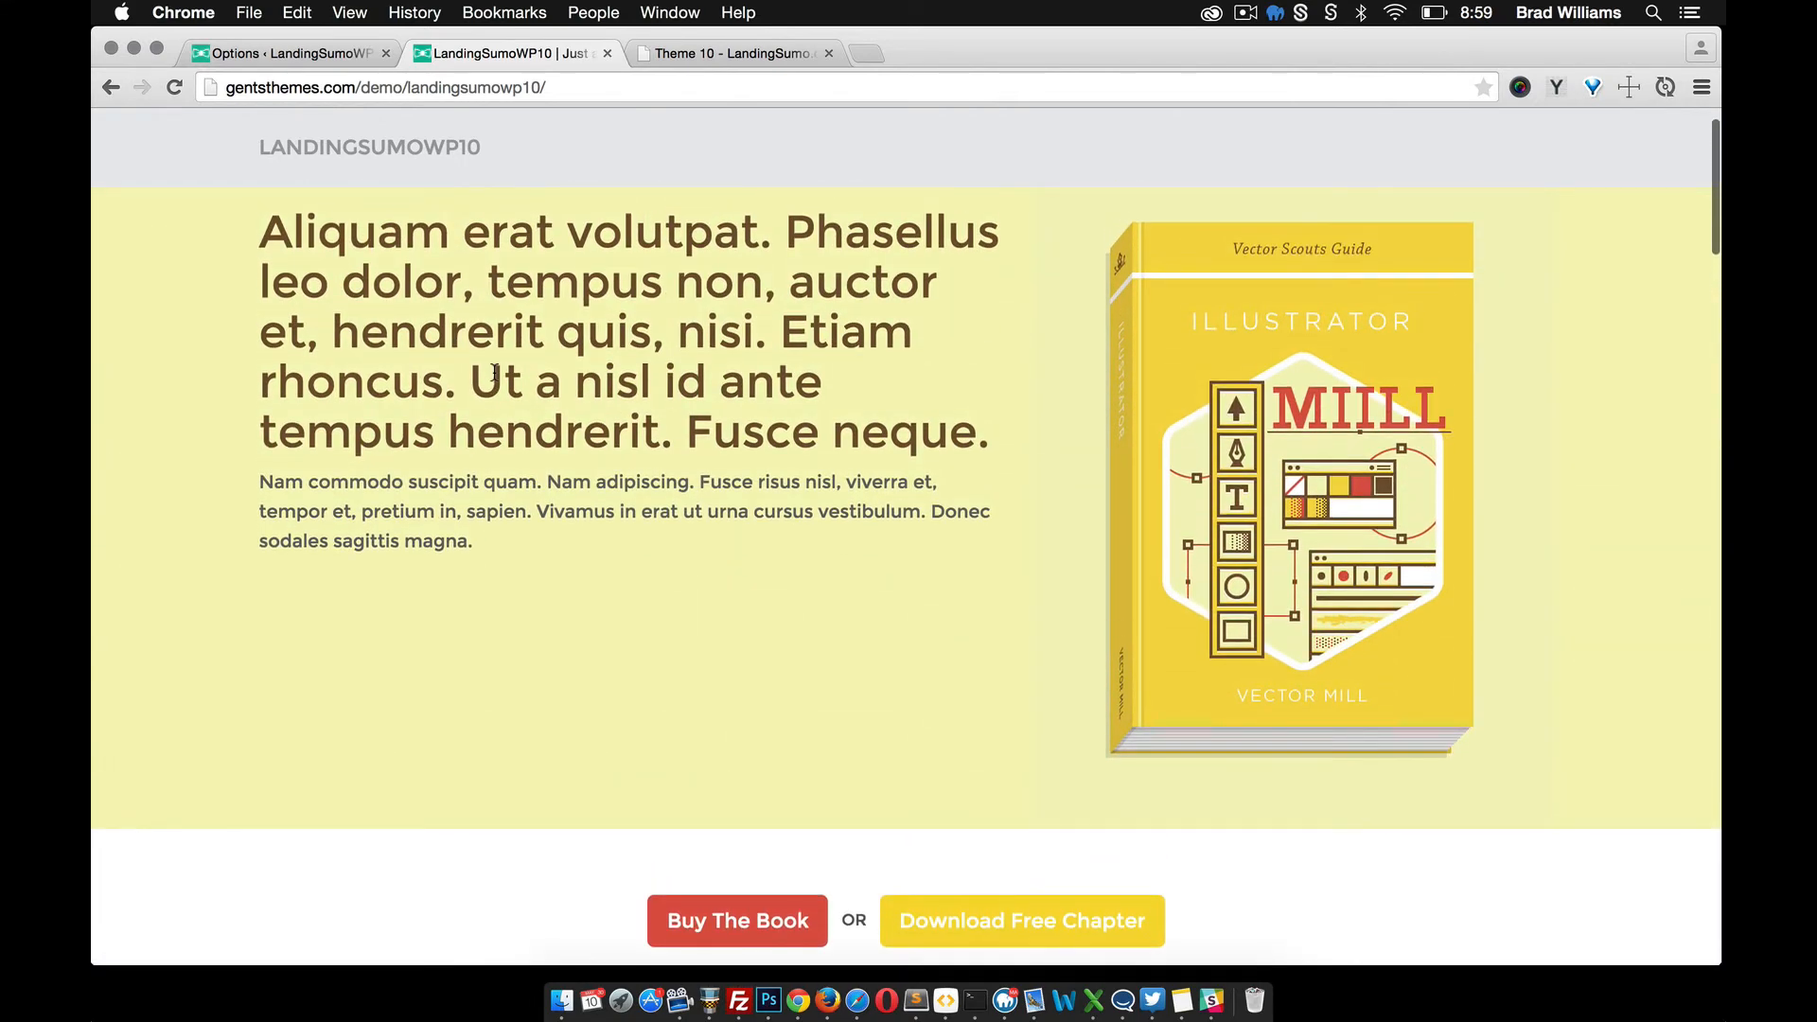
scroll(575, 513, "down", 1)
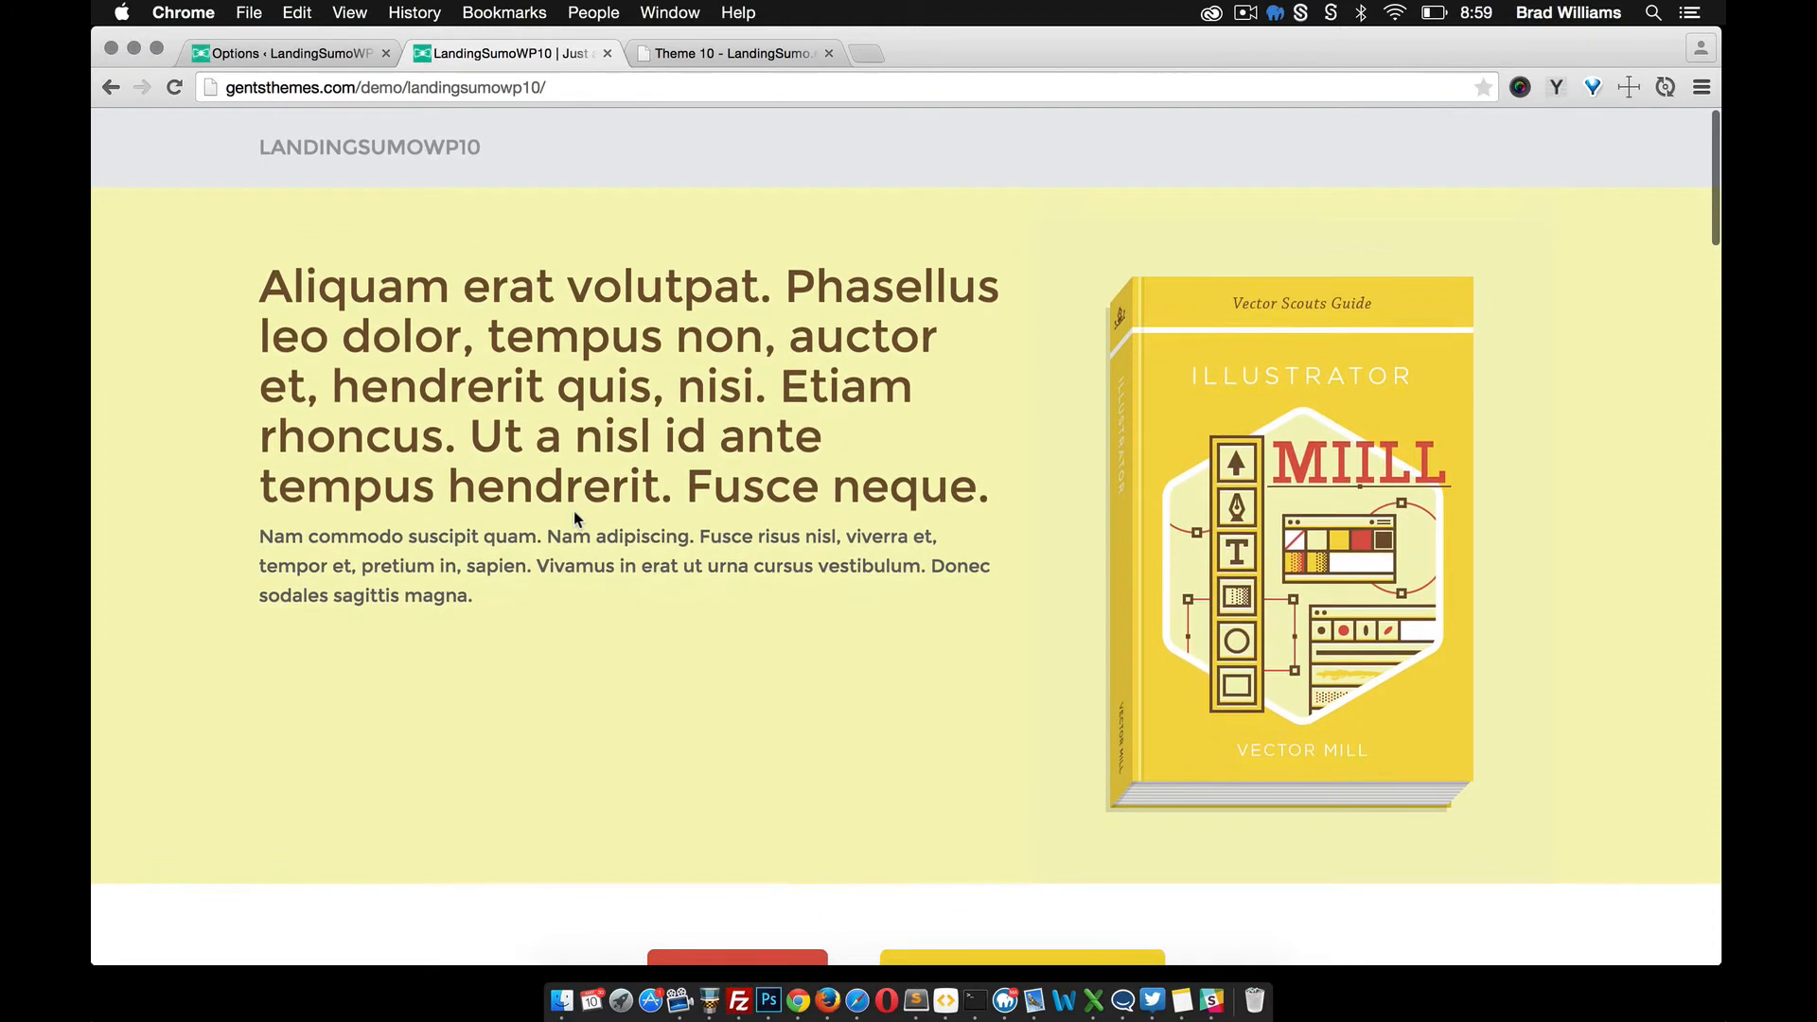
scroll(575, 511, "up", 1)
left_click(713, 55)
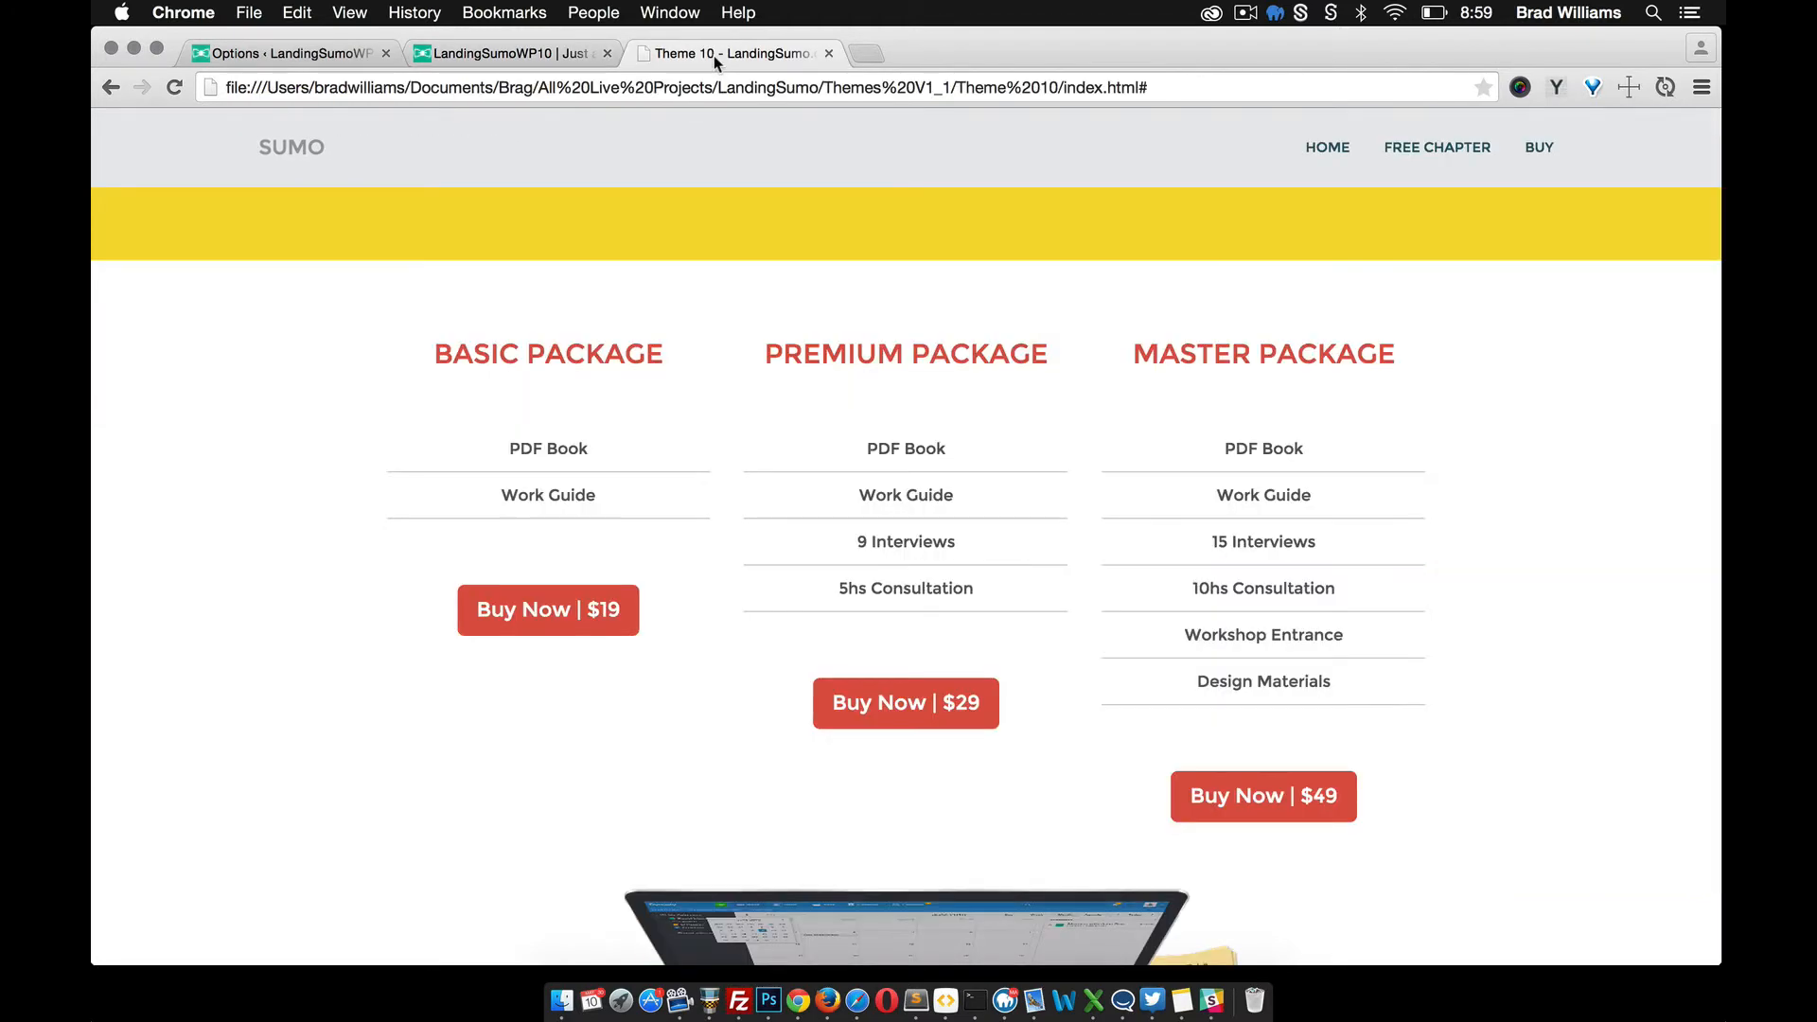
scroll(811, 356, "up", 10)
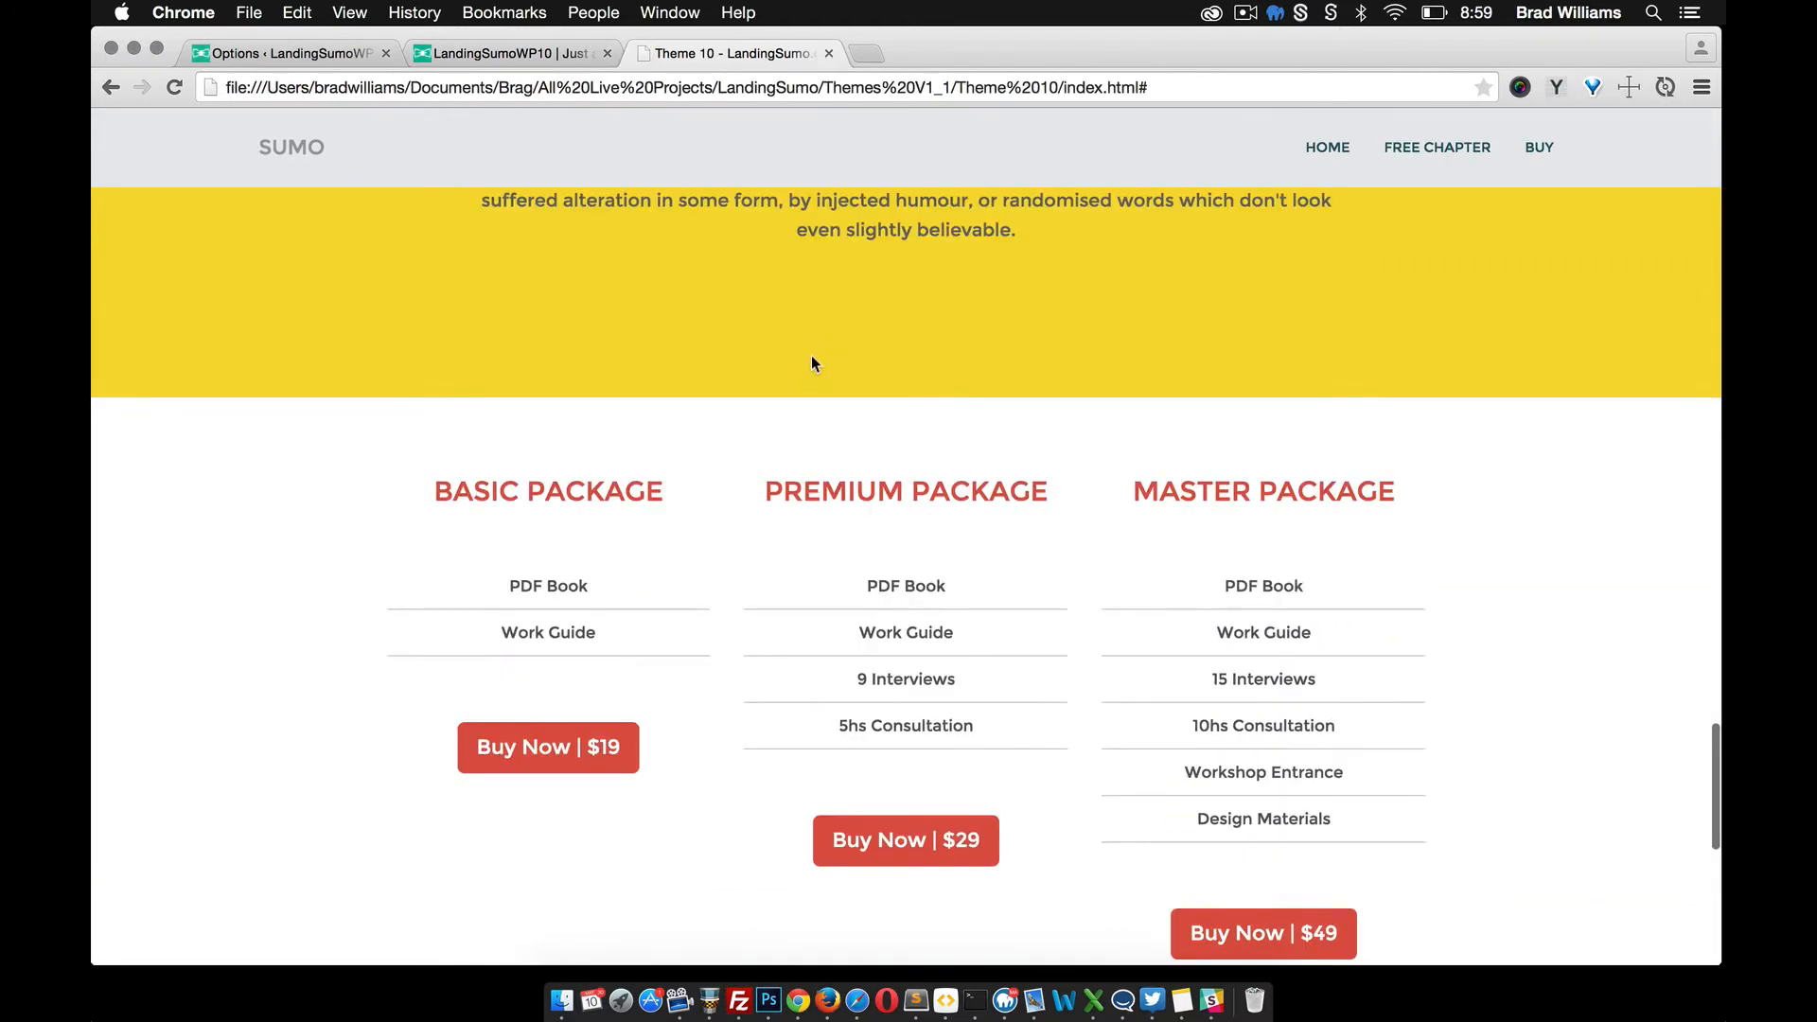
scroll(811, 360, "up", 15)
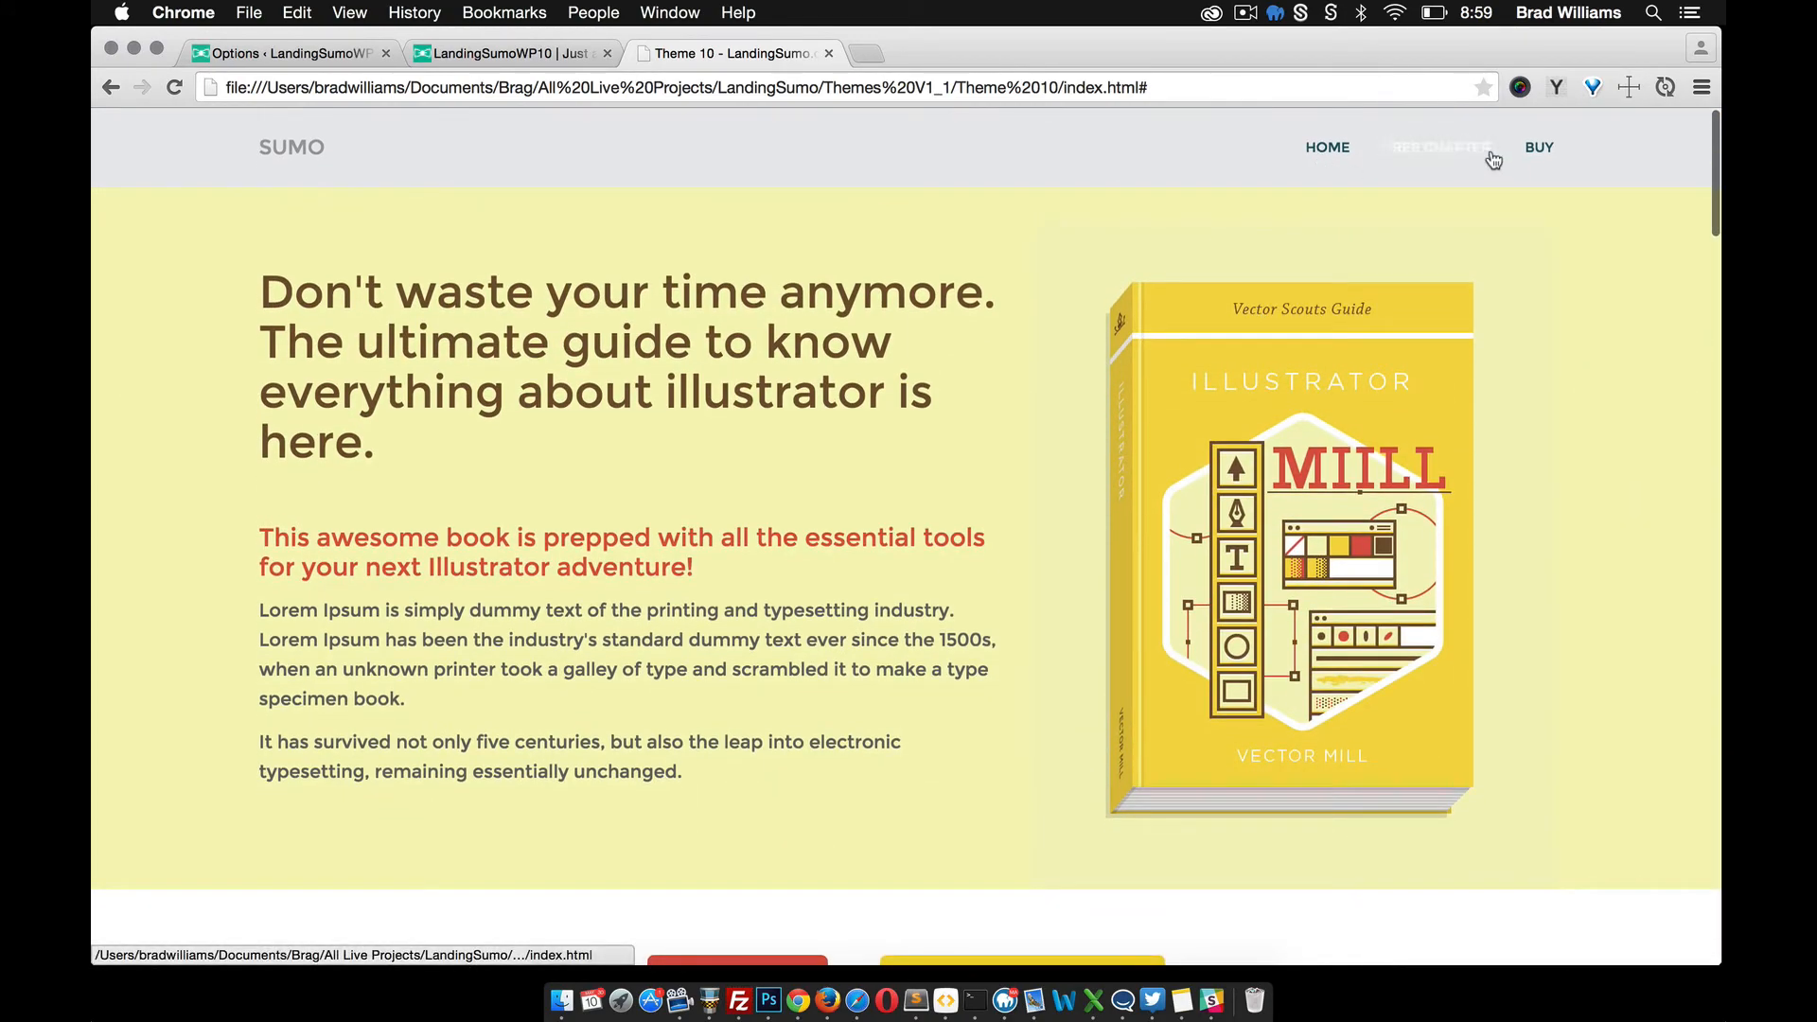
Step: In the WordPress menu editor, nest Chapters under the first Home item and create the menu "Menu 1"
left_click(296, 57)
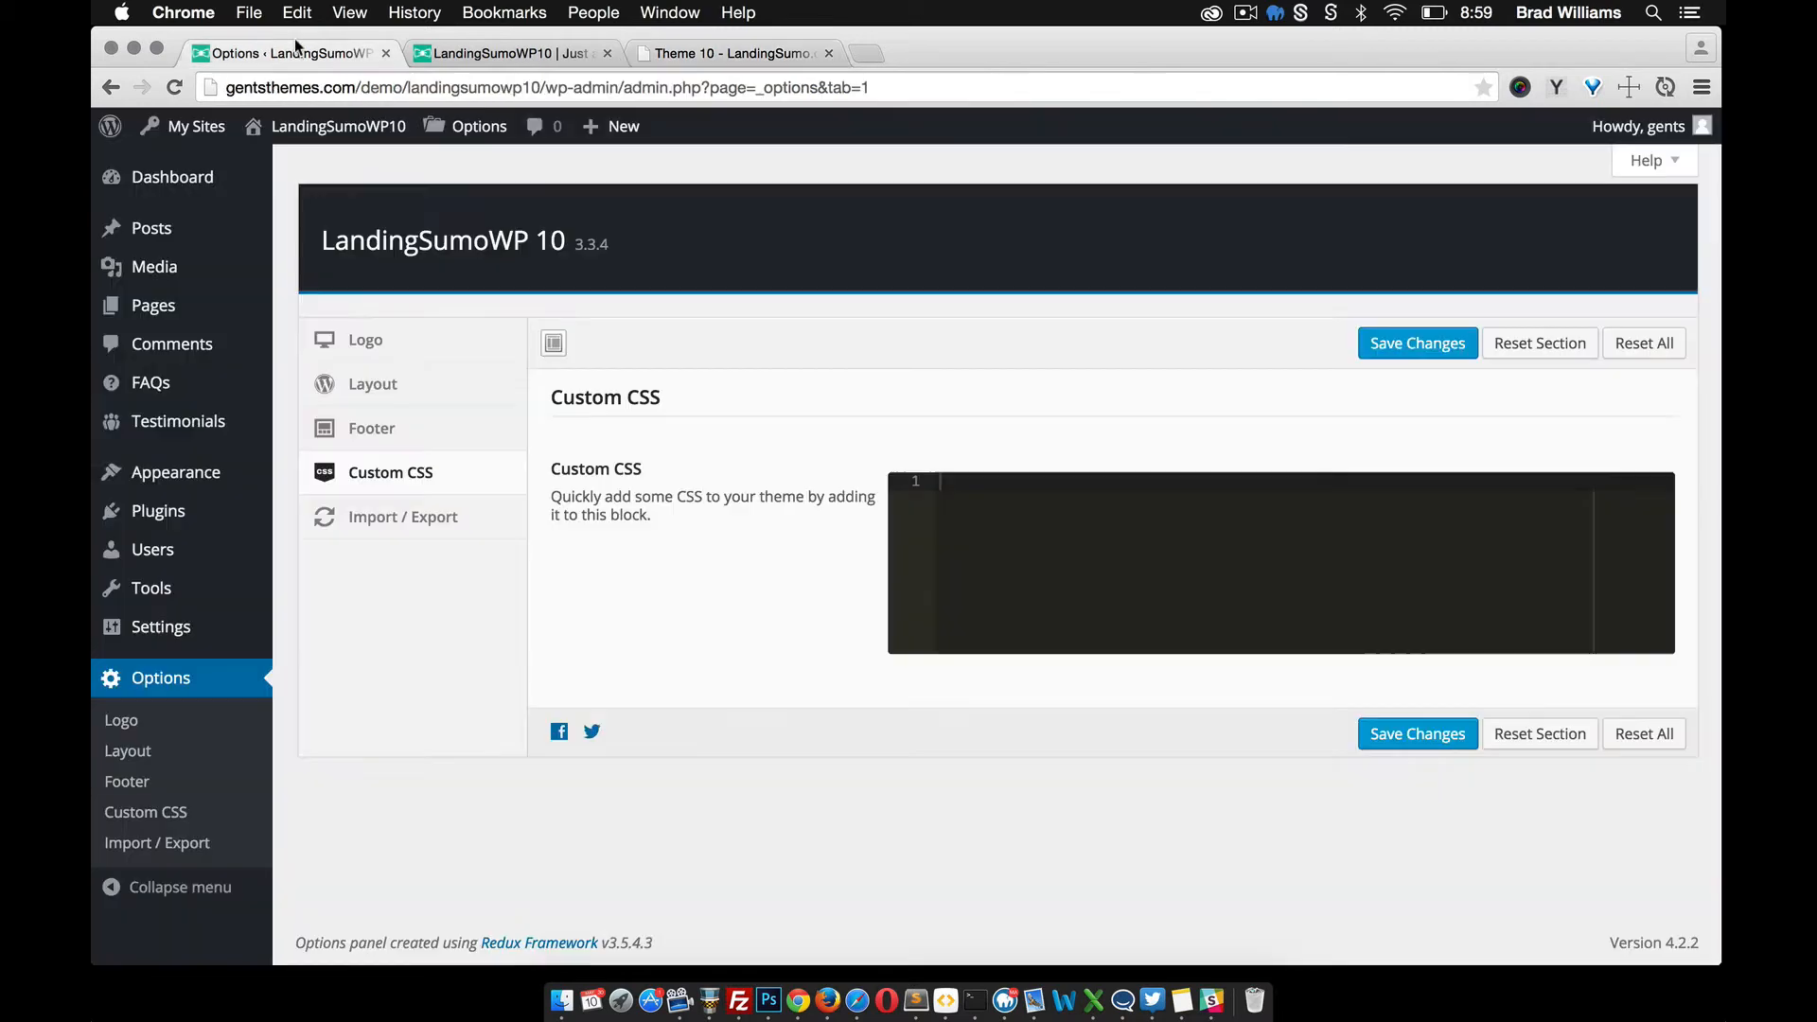
mouse_move(204, 473)
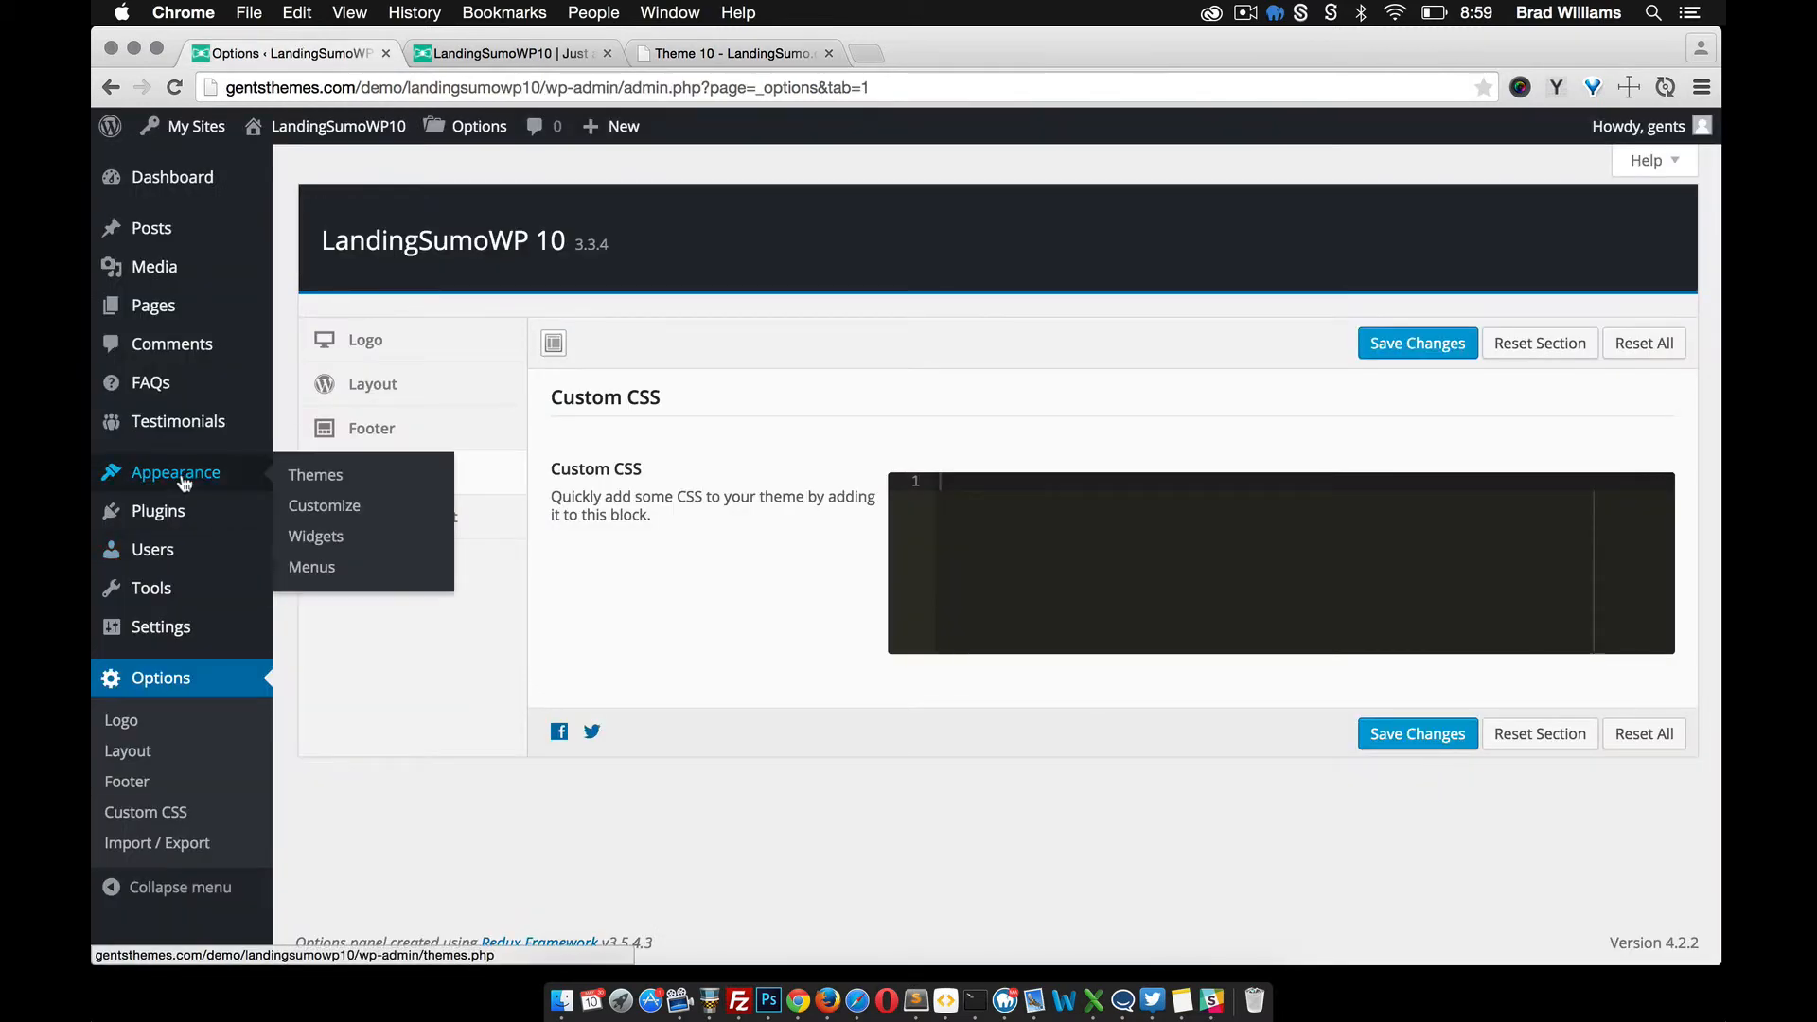
left_click(307, 567)
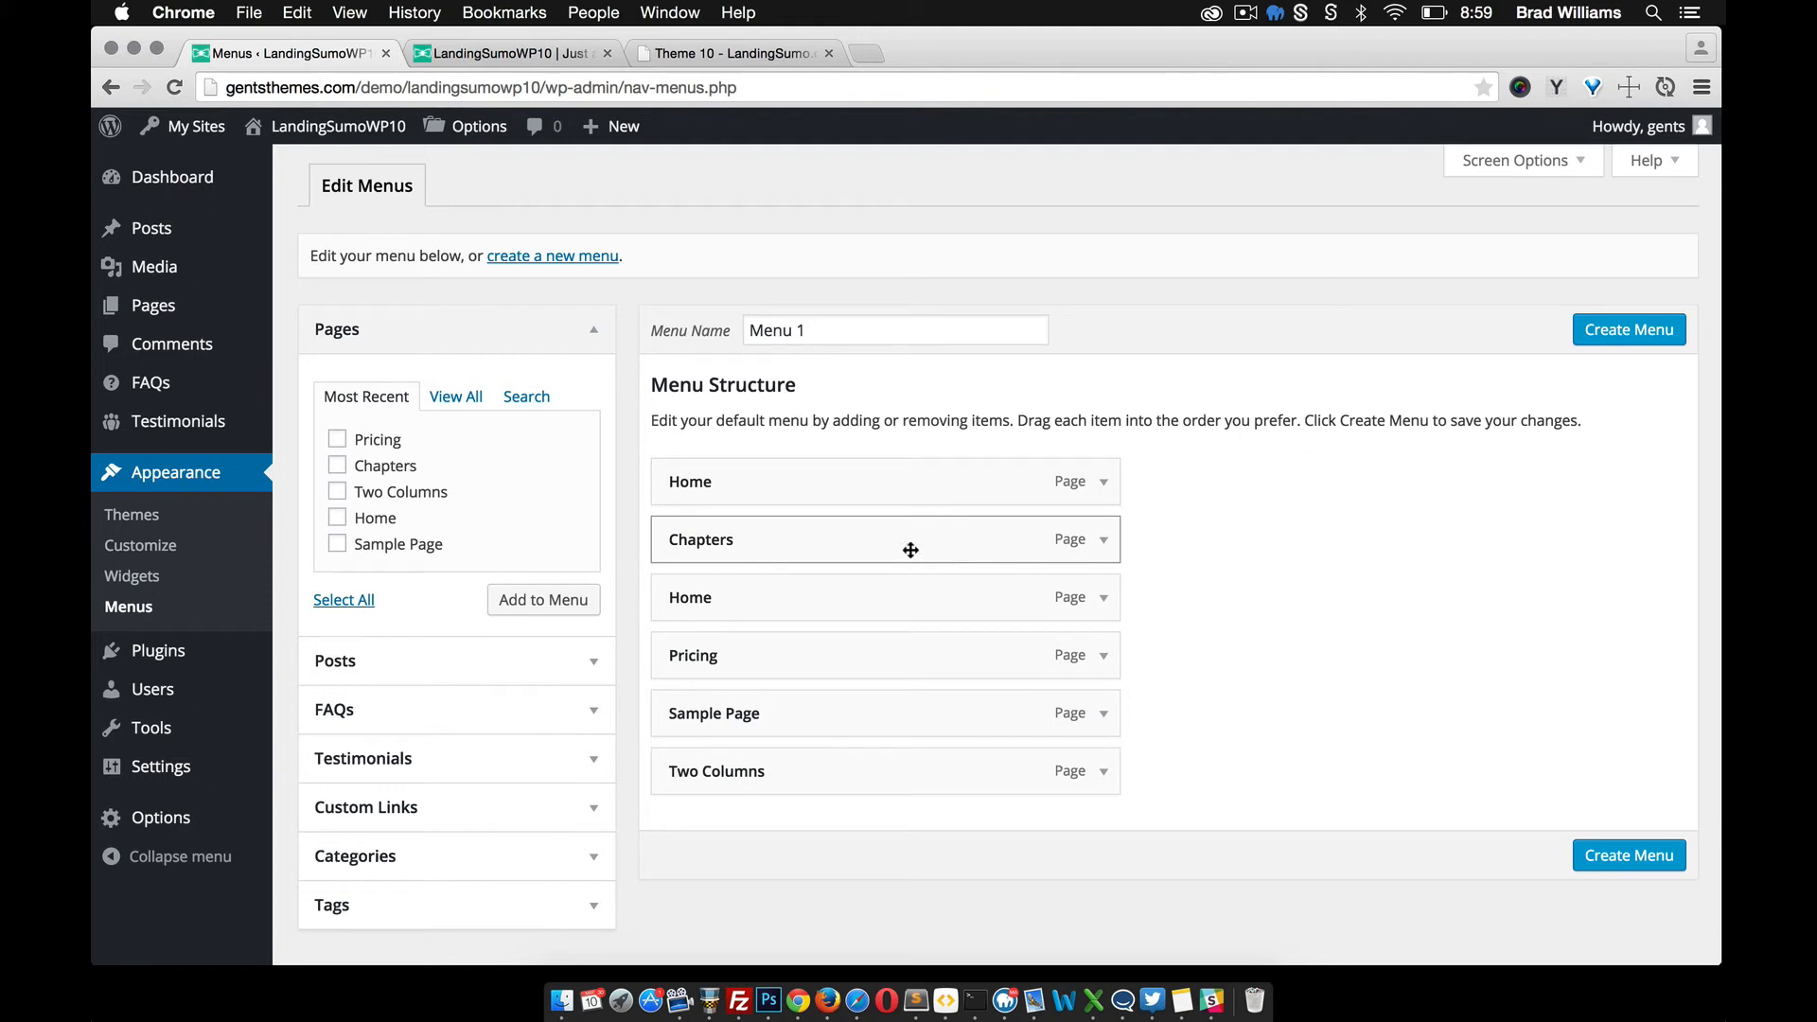
left_click_drag(911, 550, 378, 476)
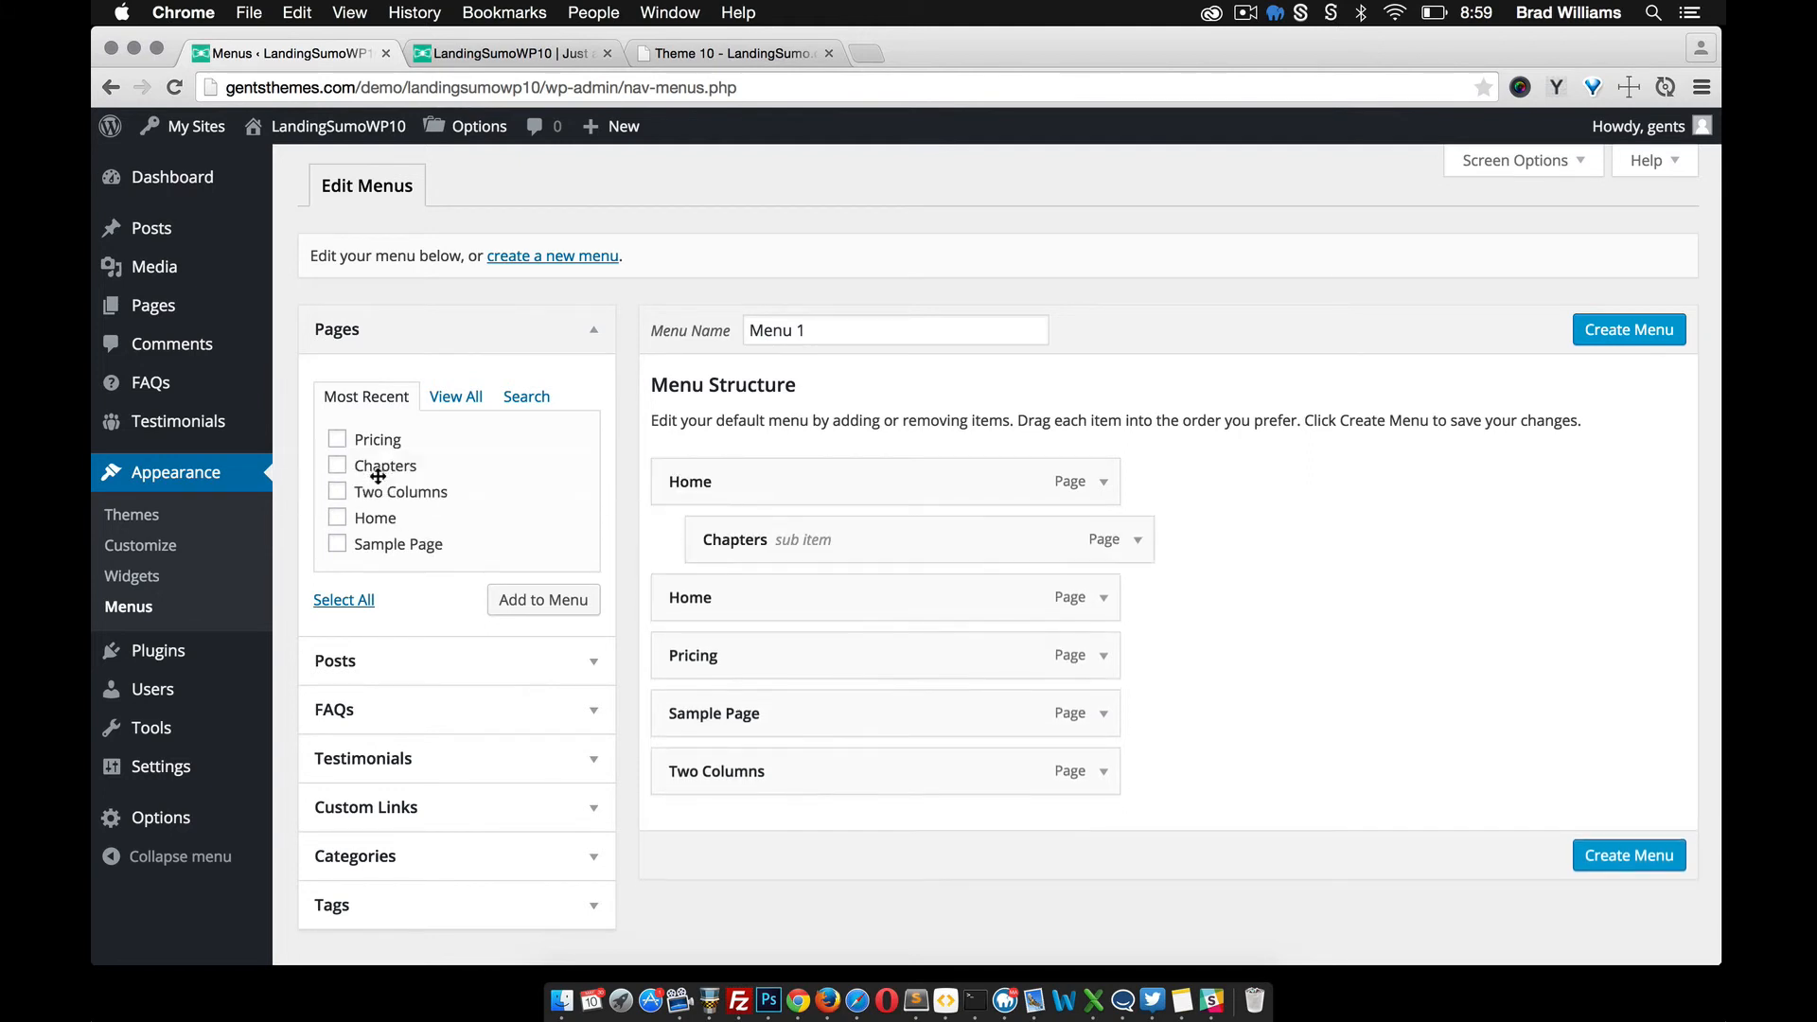
left_click(1602, 850)
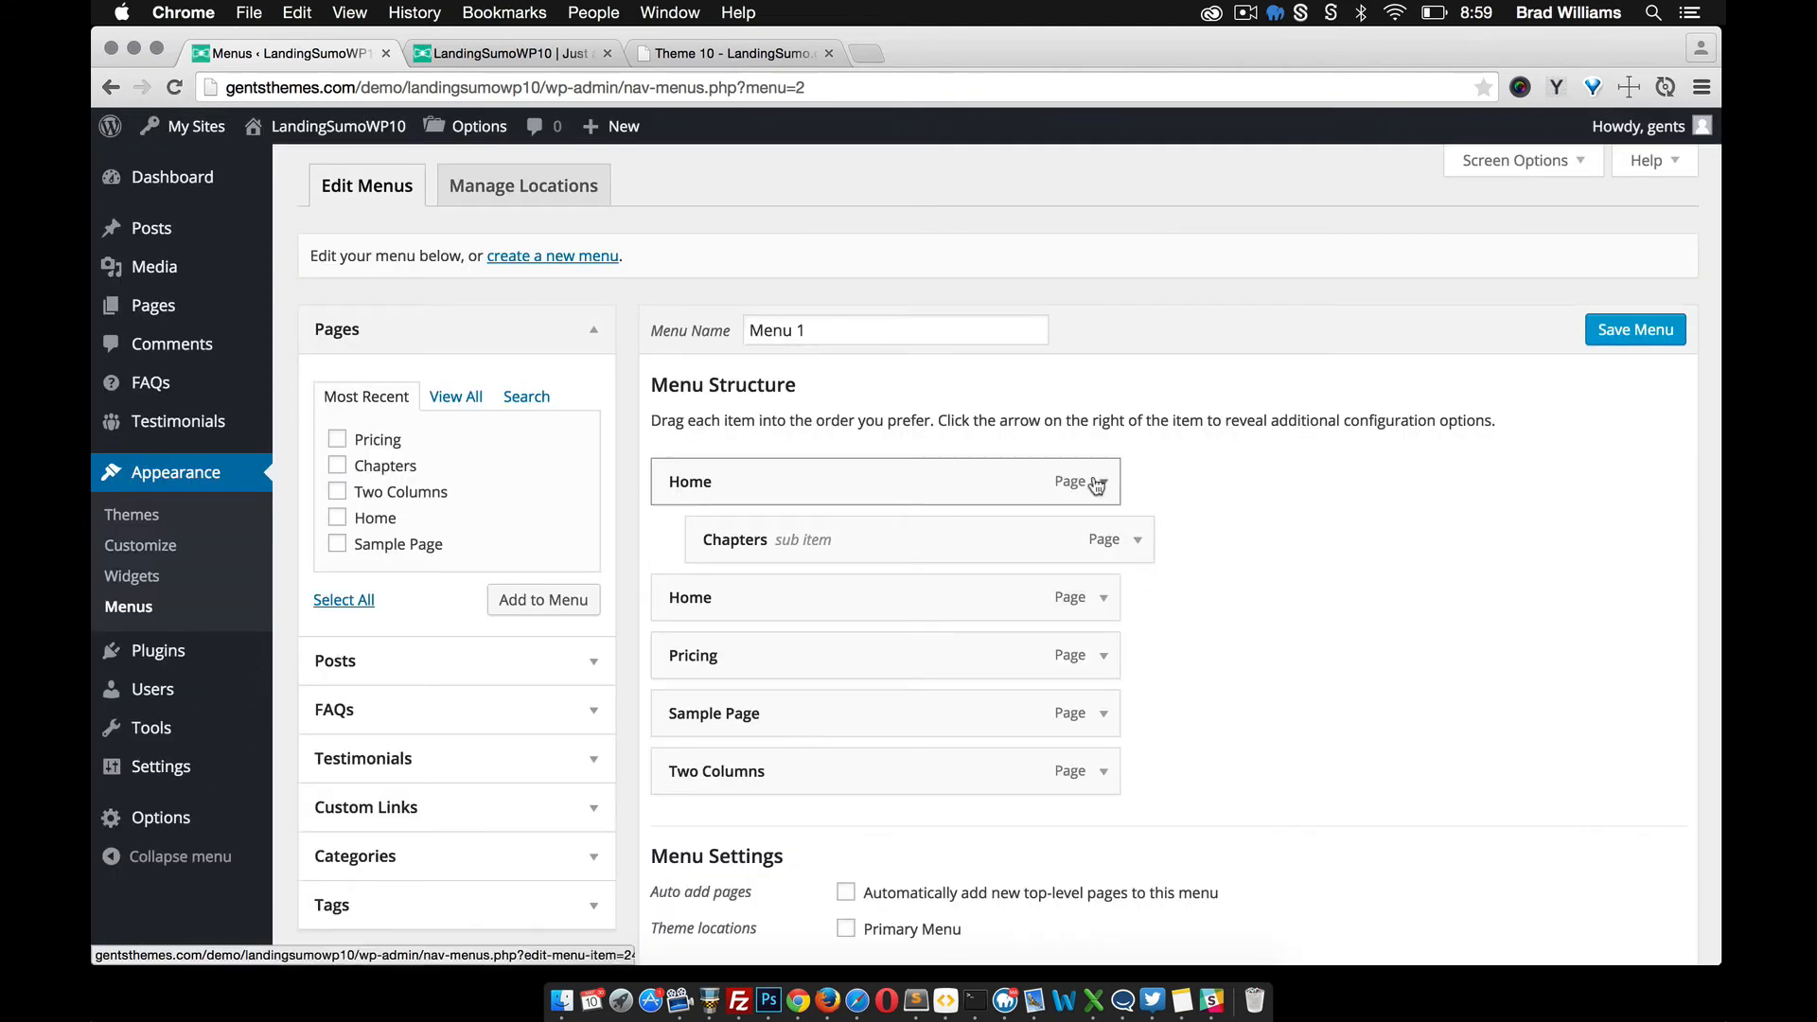
Step: Remove all the page items from Menu 1: both Home entries, Chapters, Pricing, Sample Page and Two Columns
left_click(1098, 483)
left_click(693, 685)
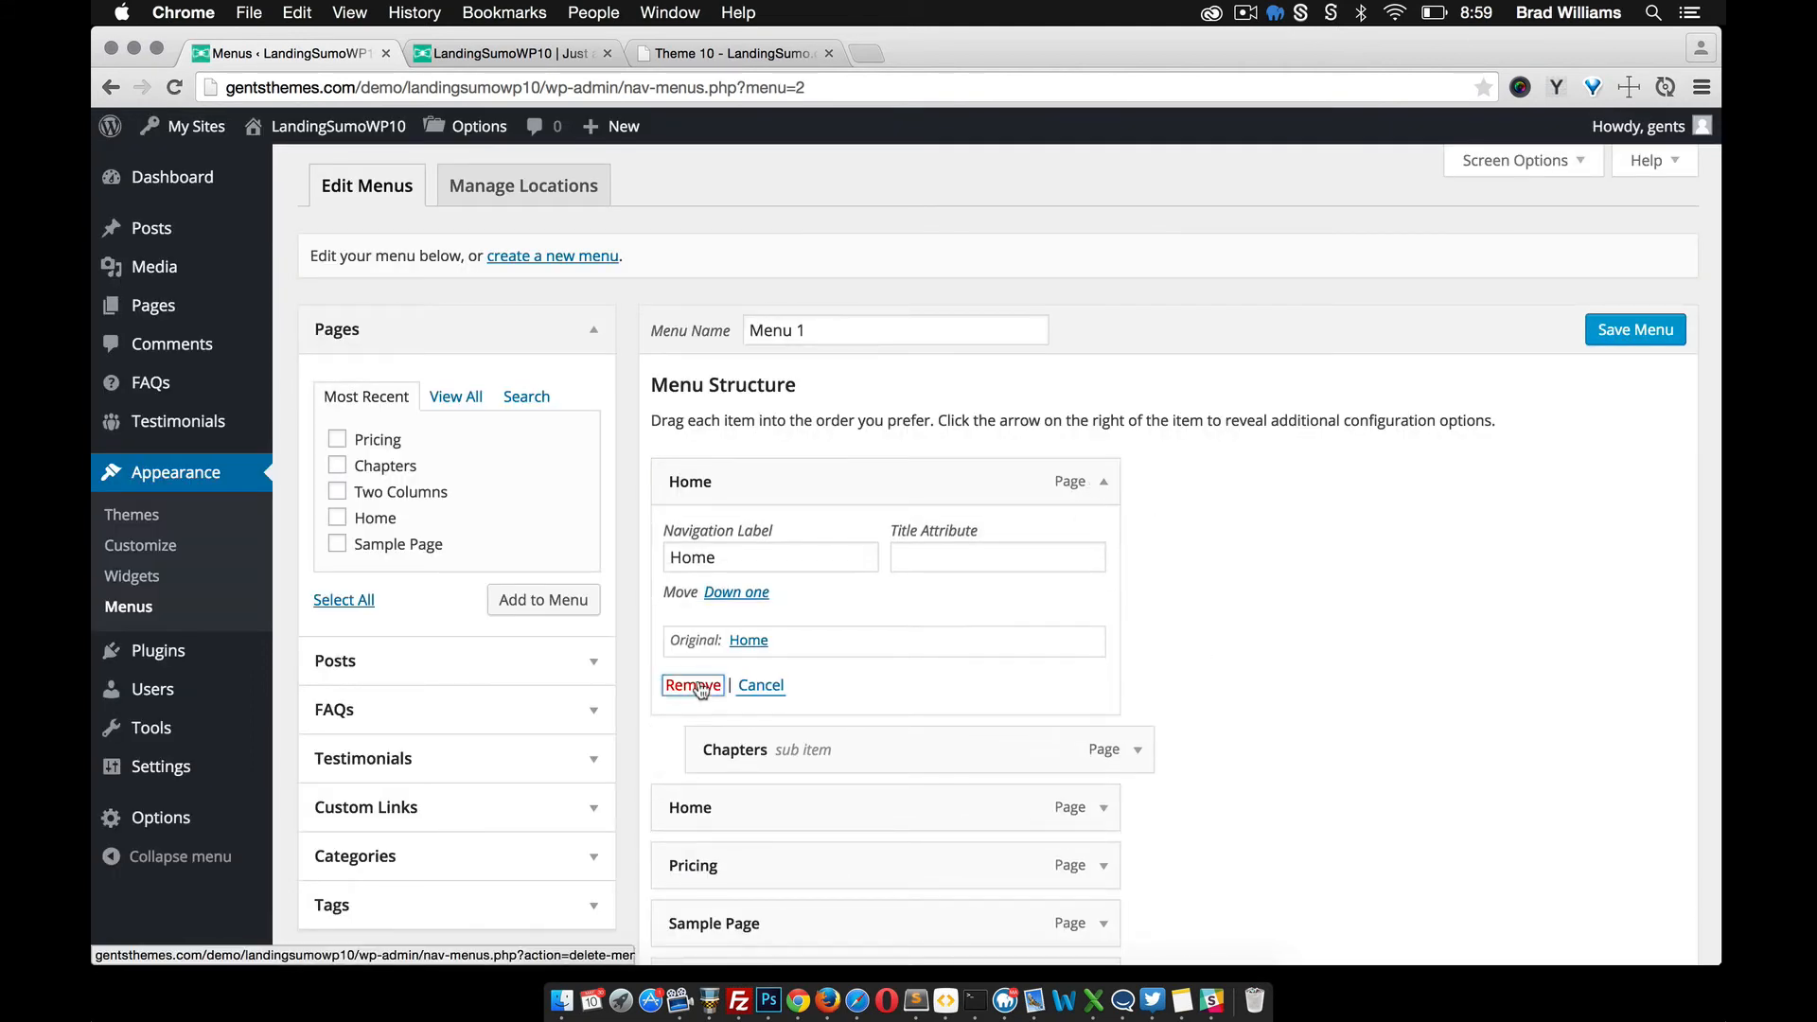
left_click(1100, 481)
left_click(697, 687)
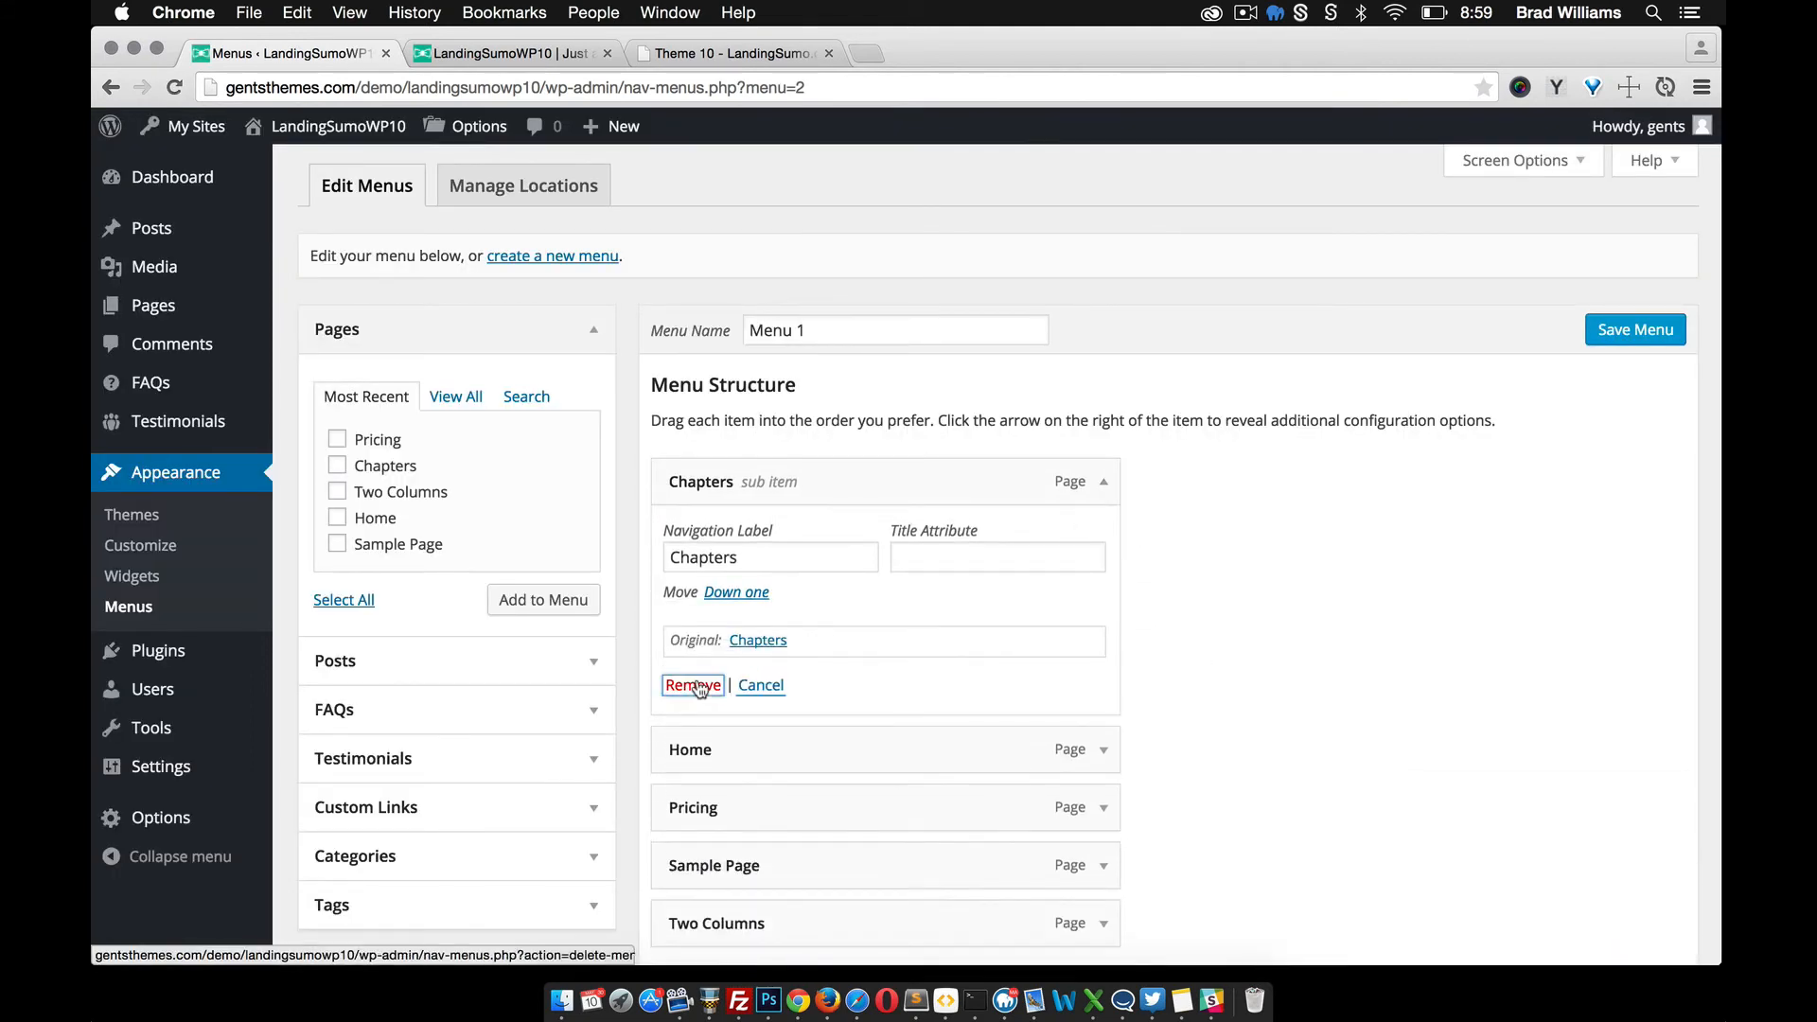
left_click(1104, 482)
left_click(678, 691)
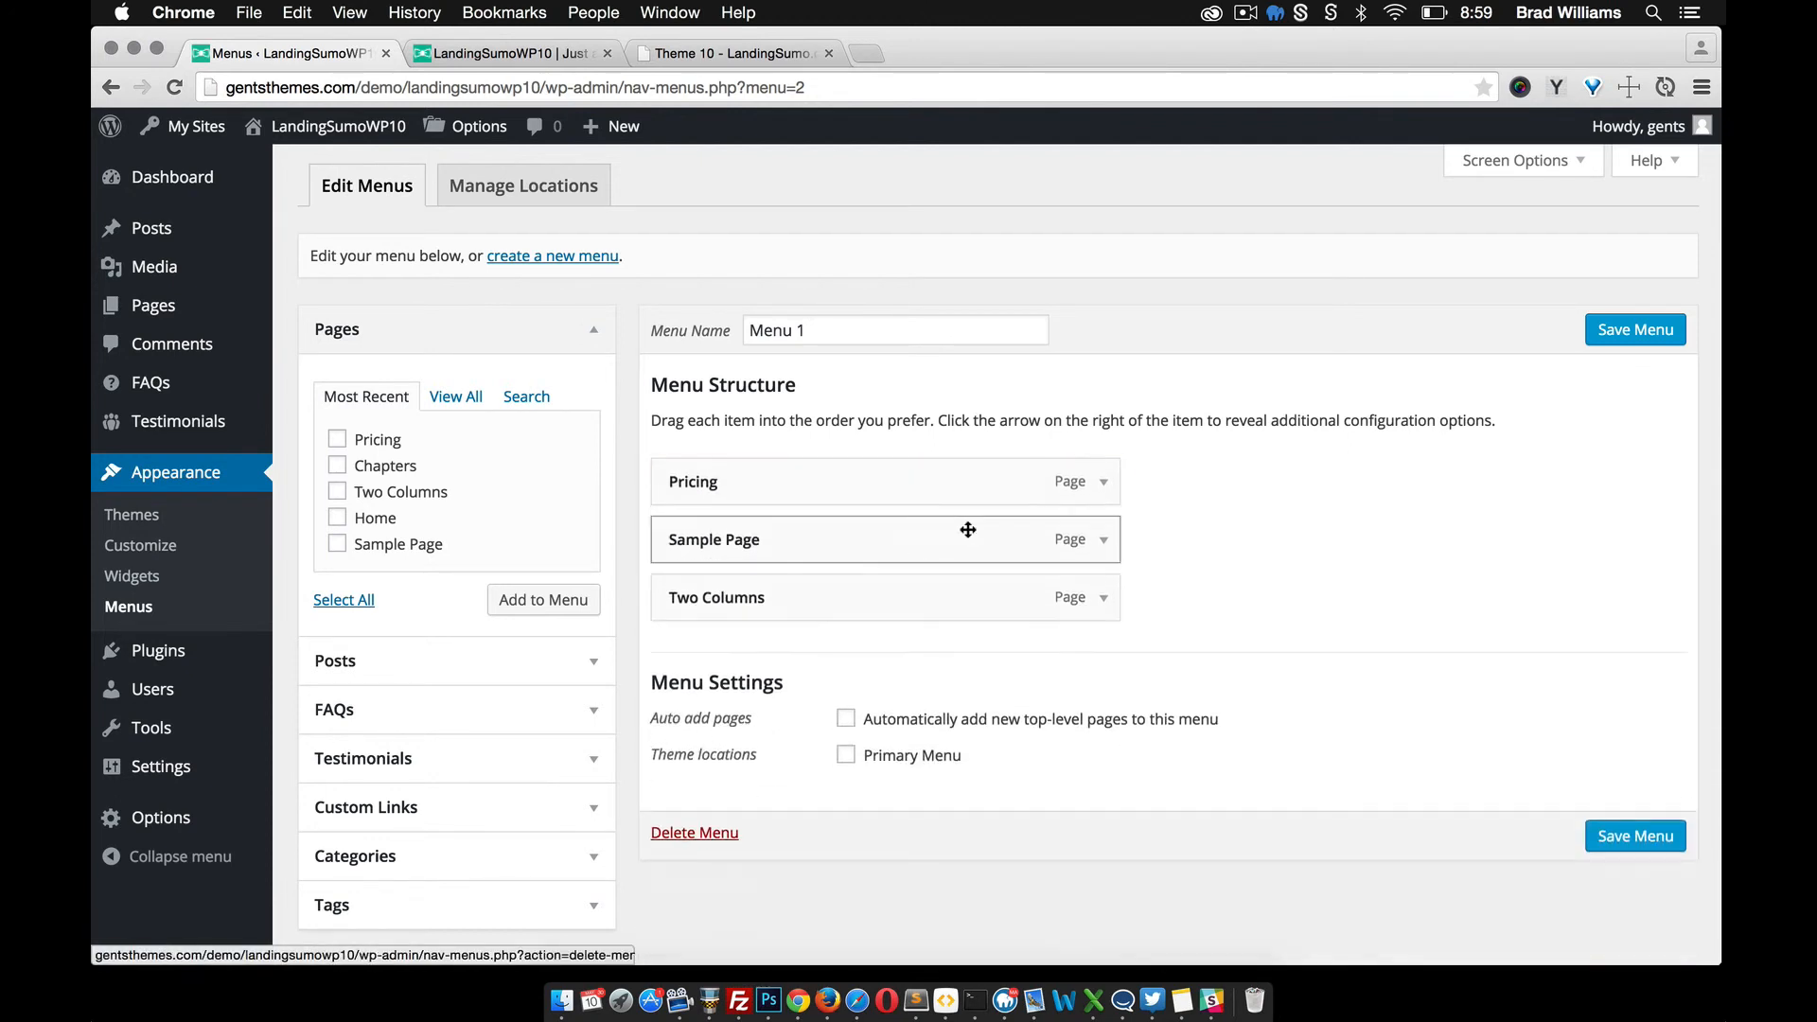
left_click(1104, 481)
left_click(678, 689)
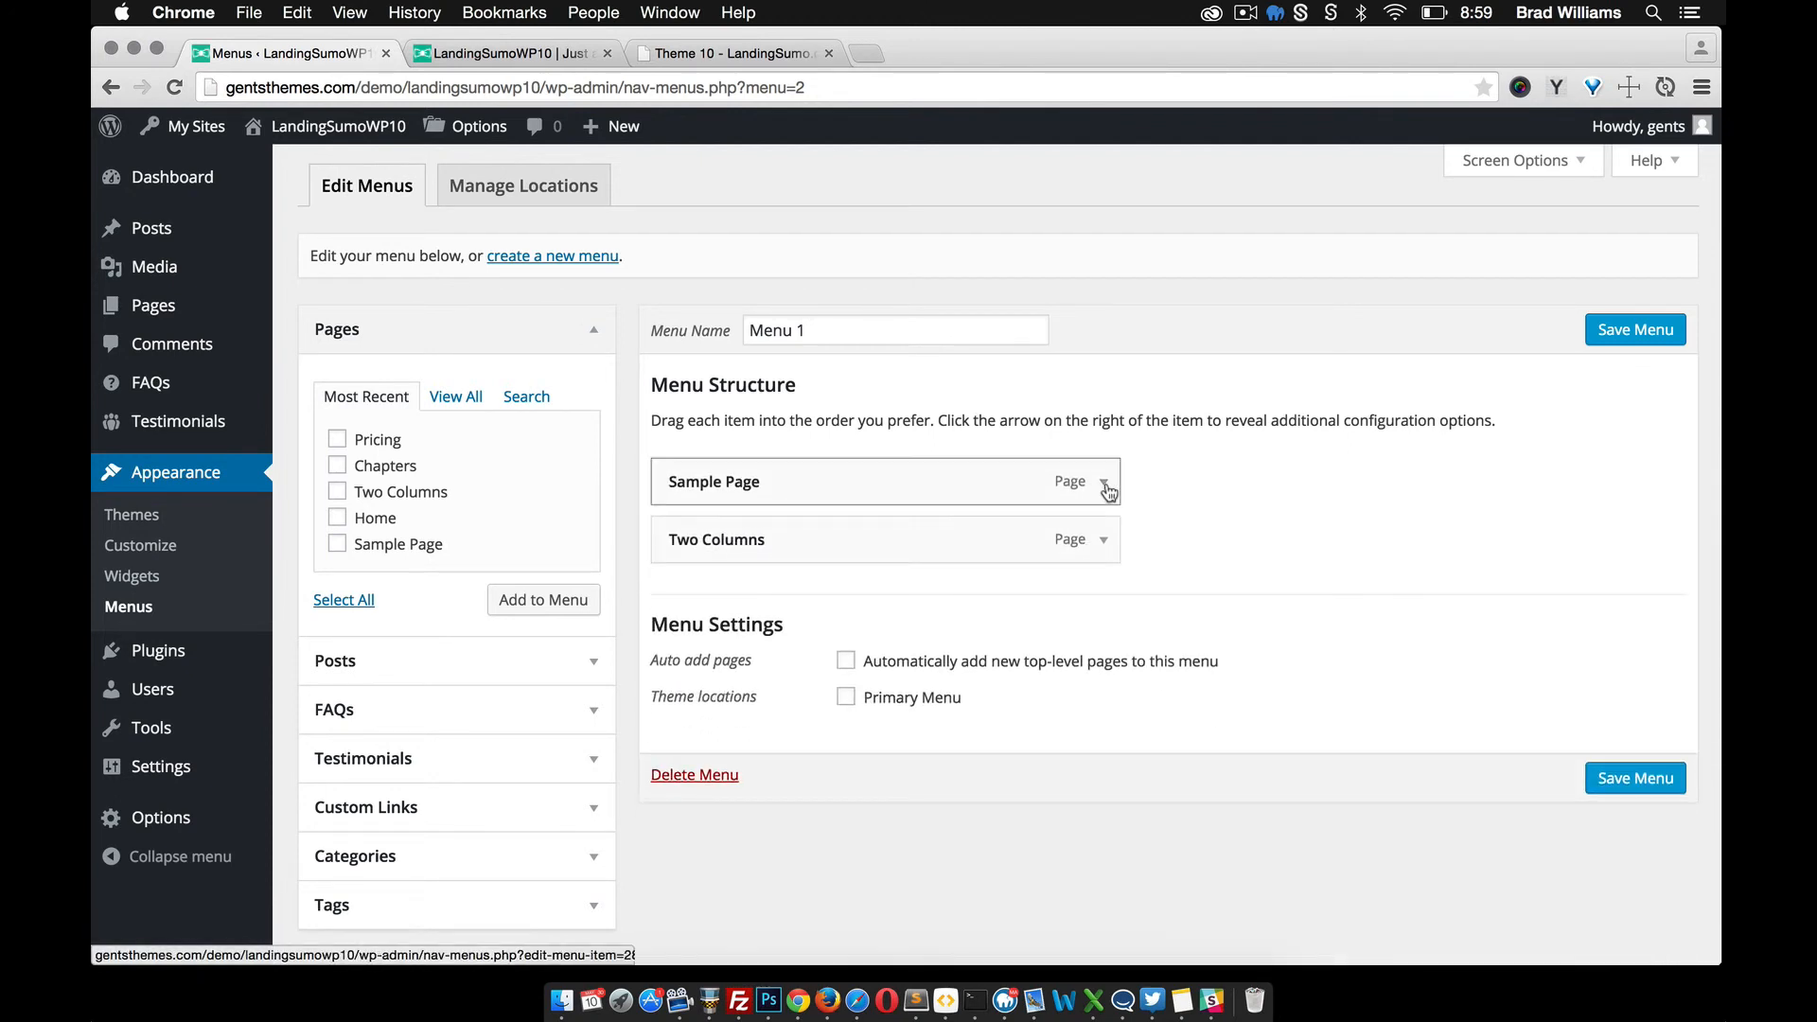
left_click(1104, 482)
left_click(689, 690)
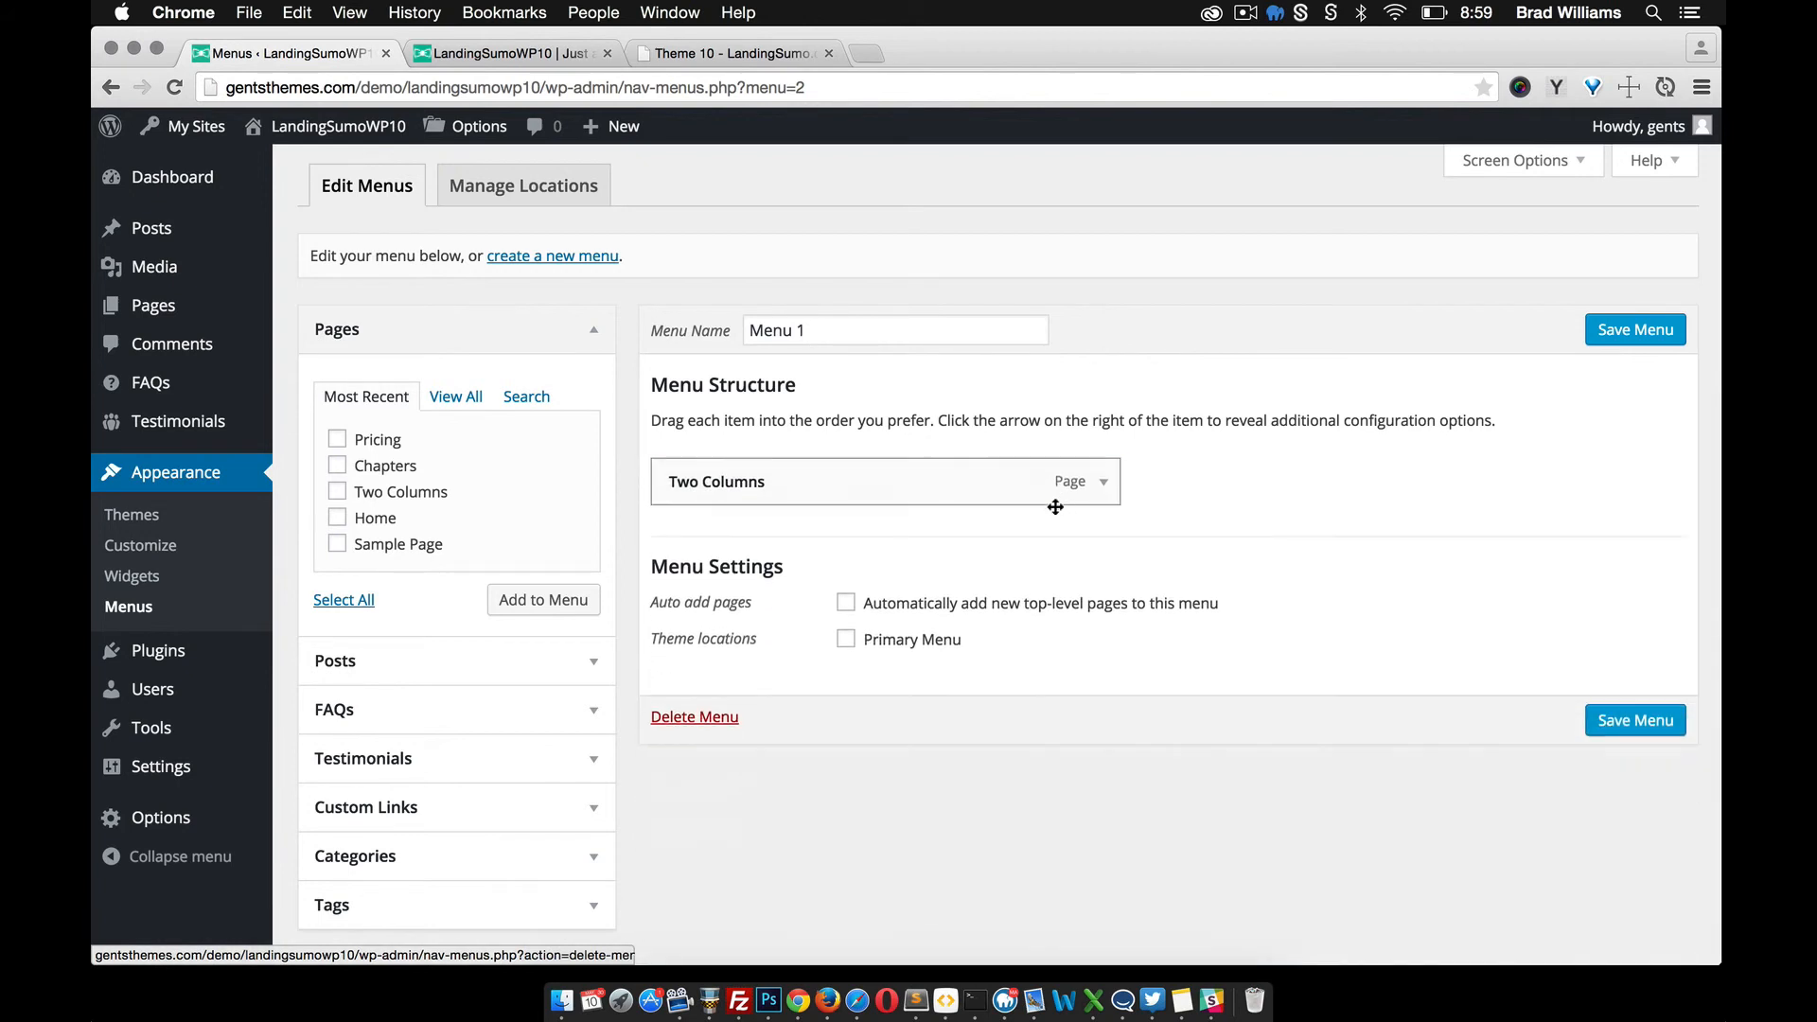
left_click(1102, 483)
left_click(698, 663)
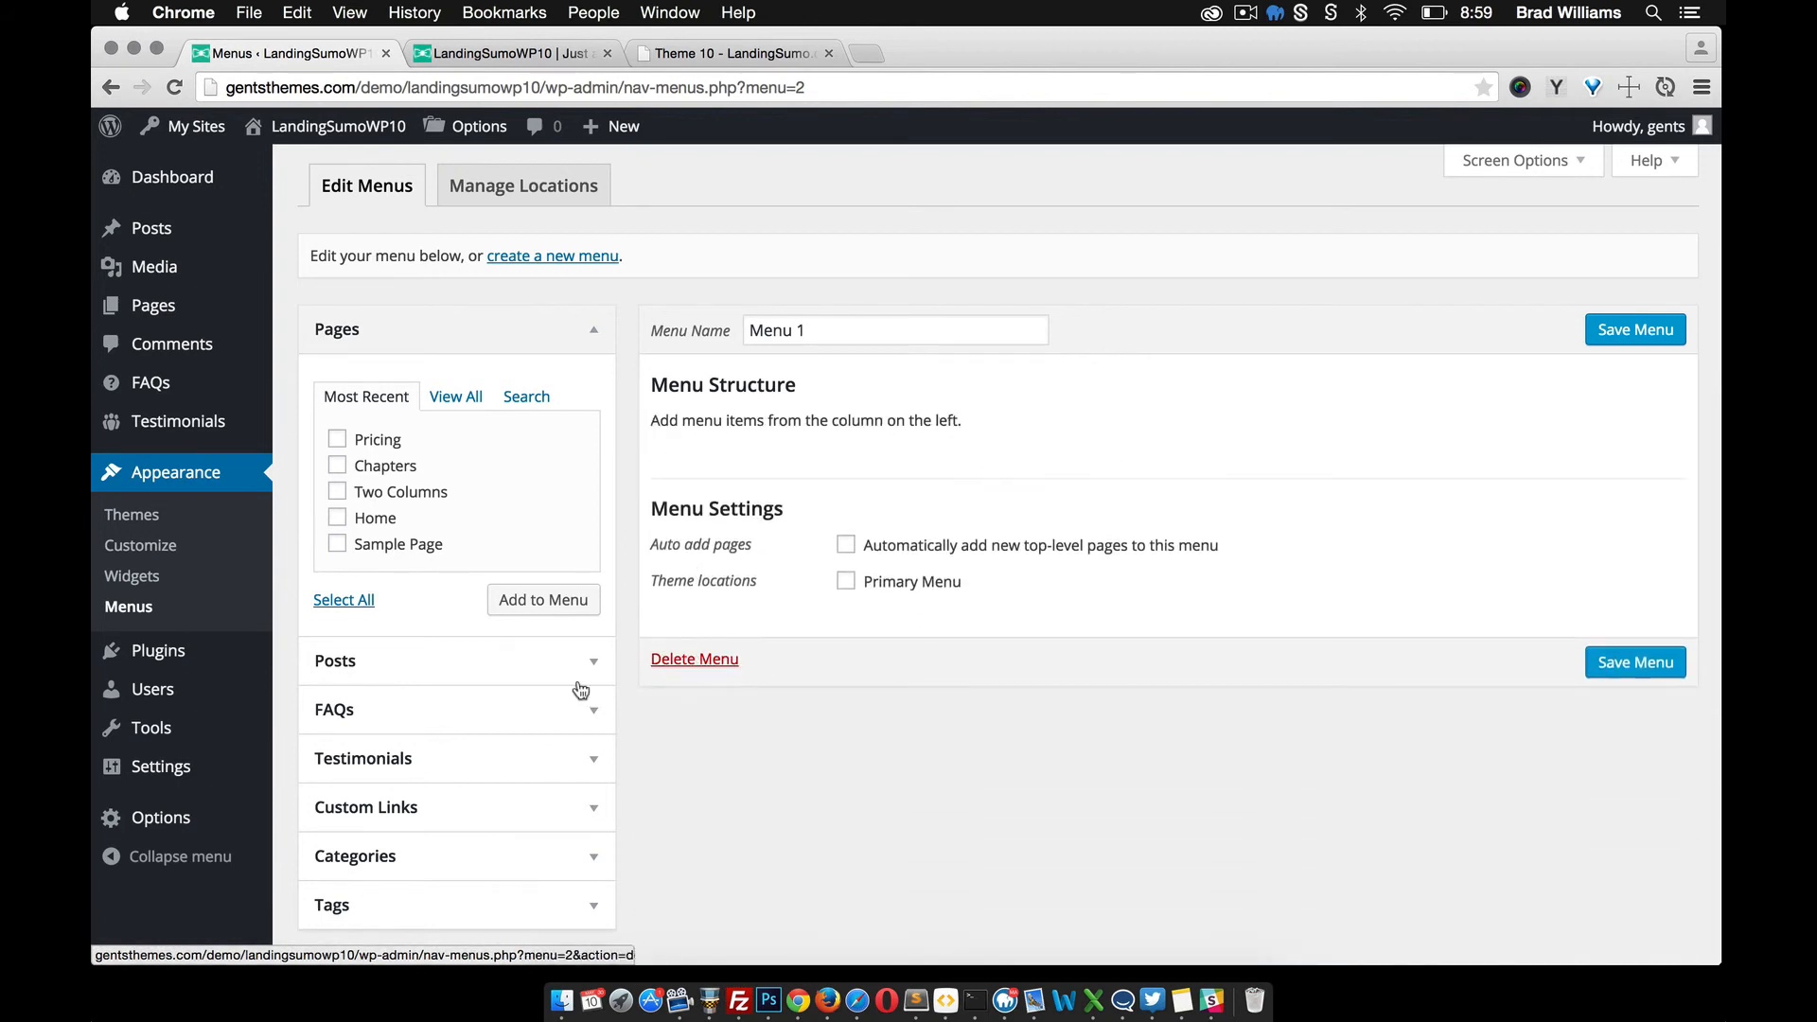
left_click(593, 808)
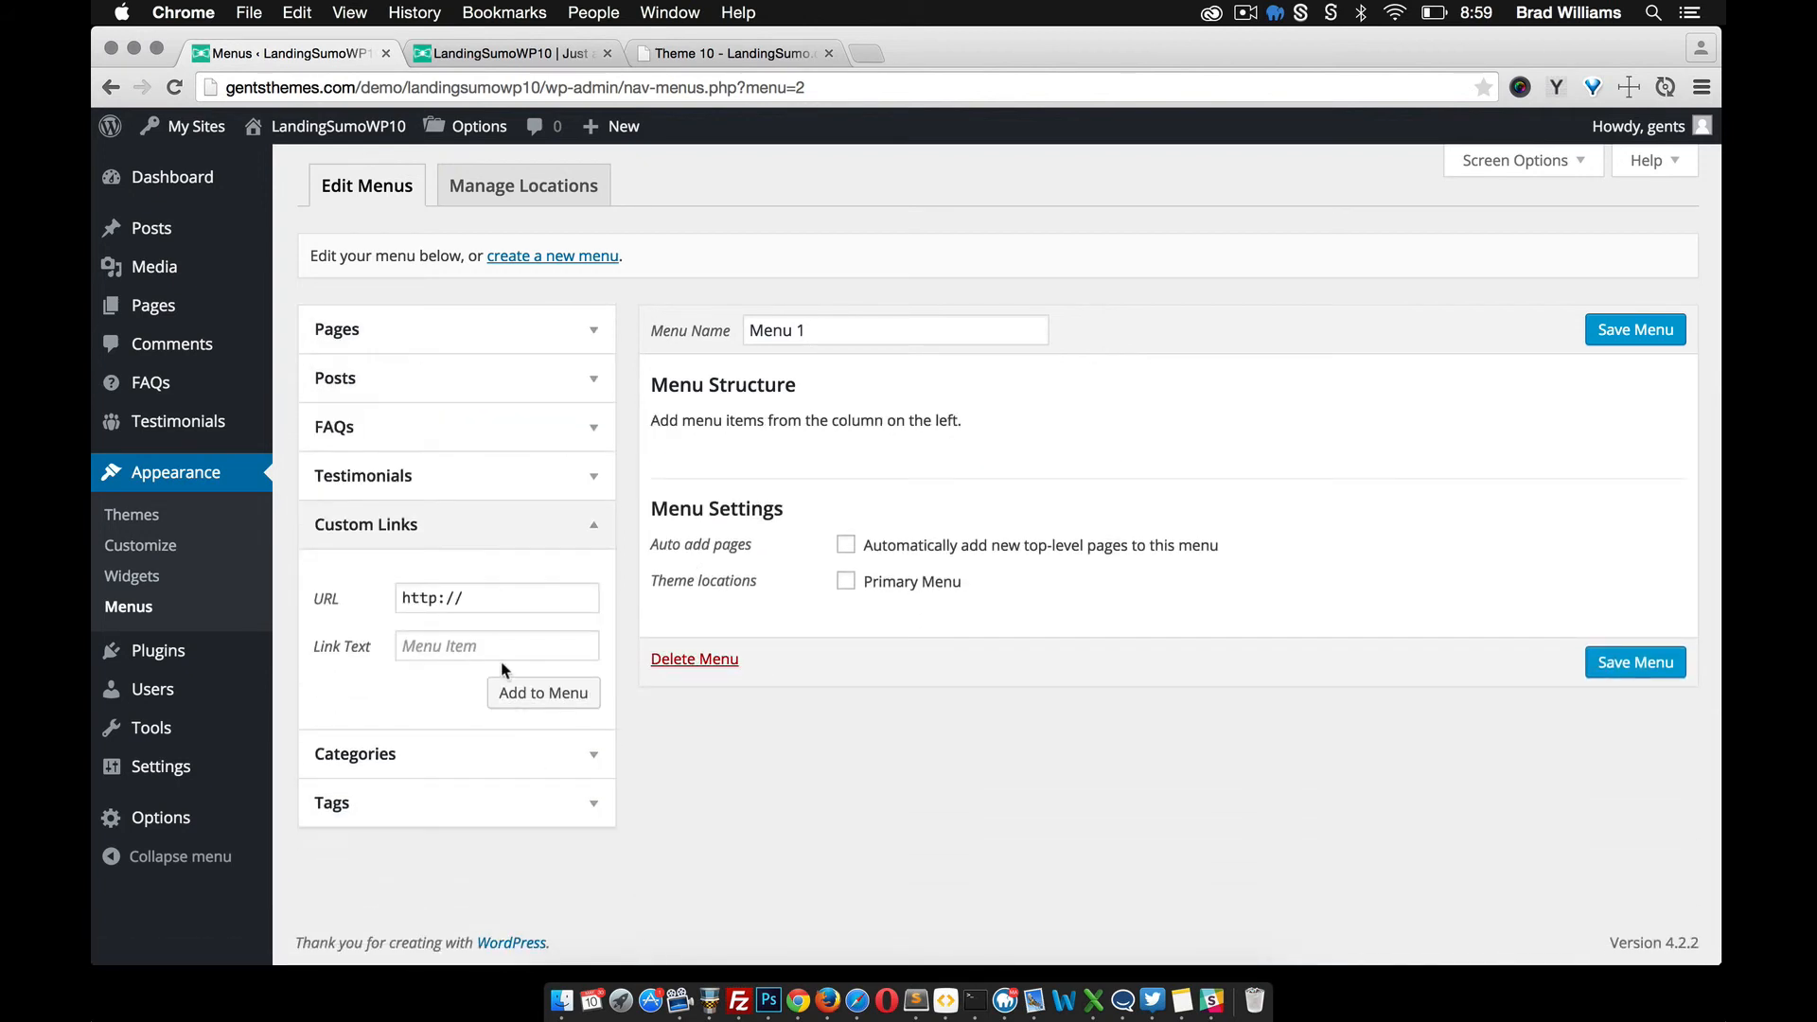
left_click(498, 597)
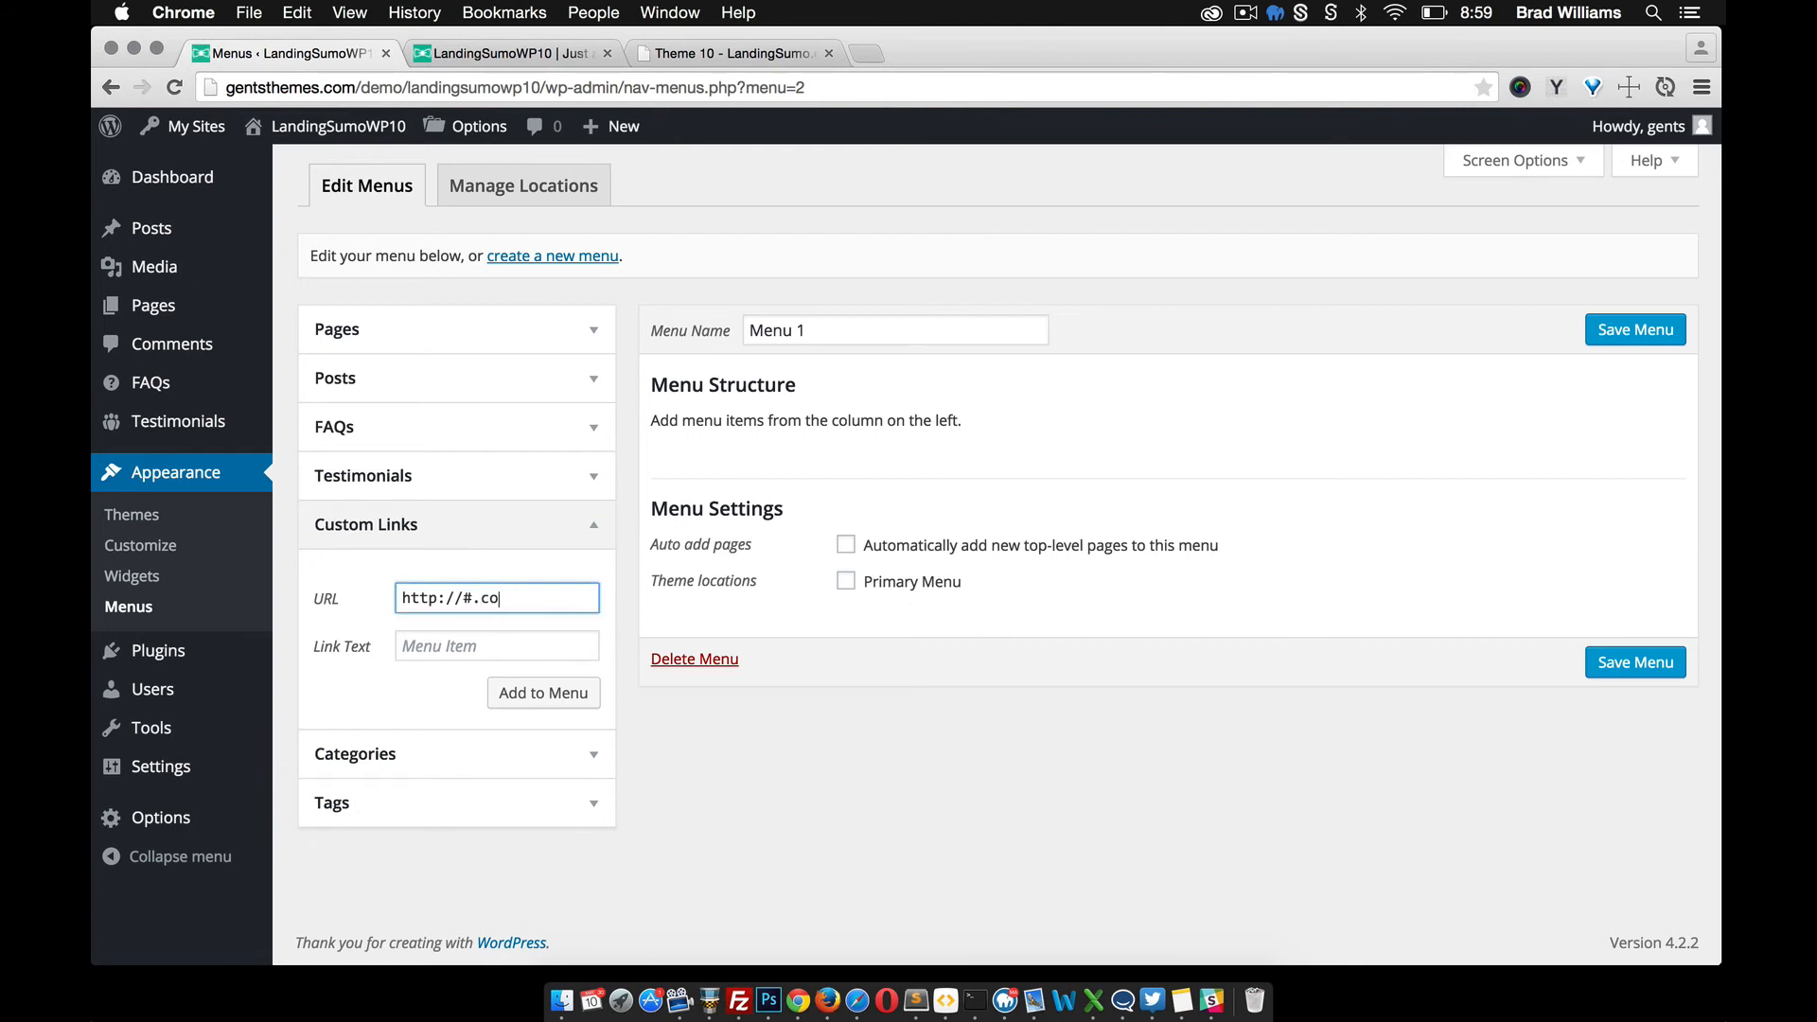
left_click(475, 634)
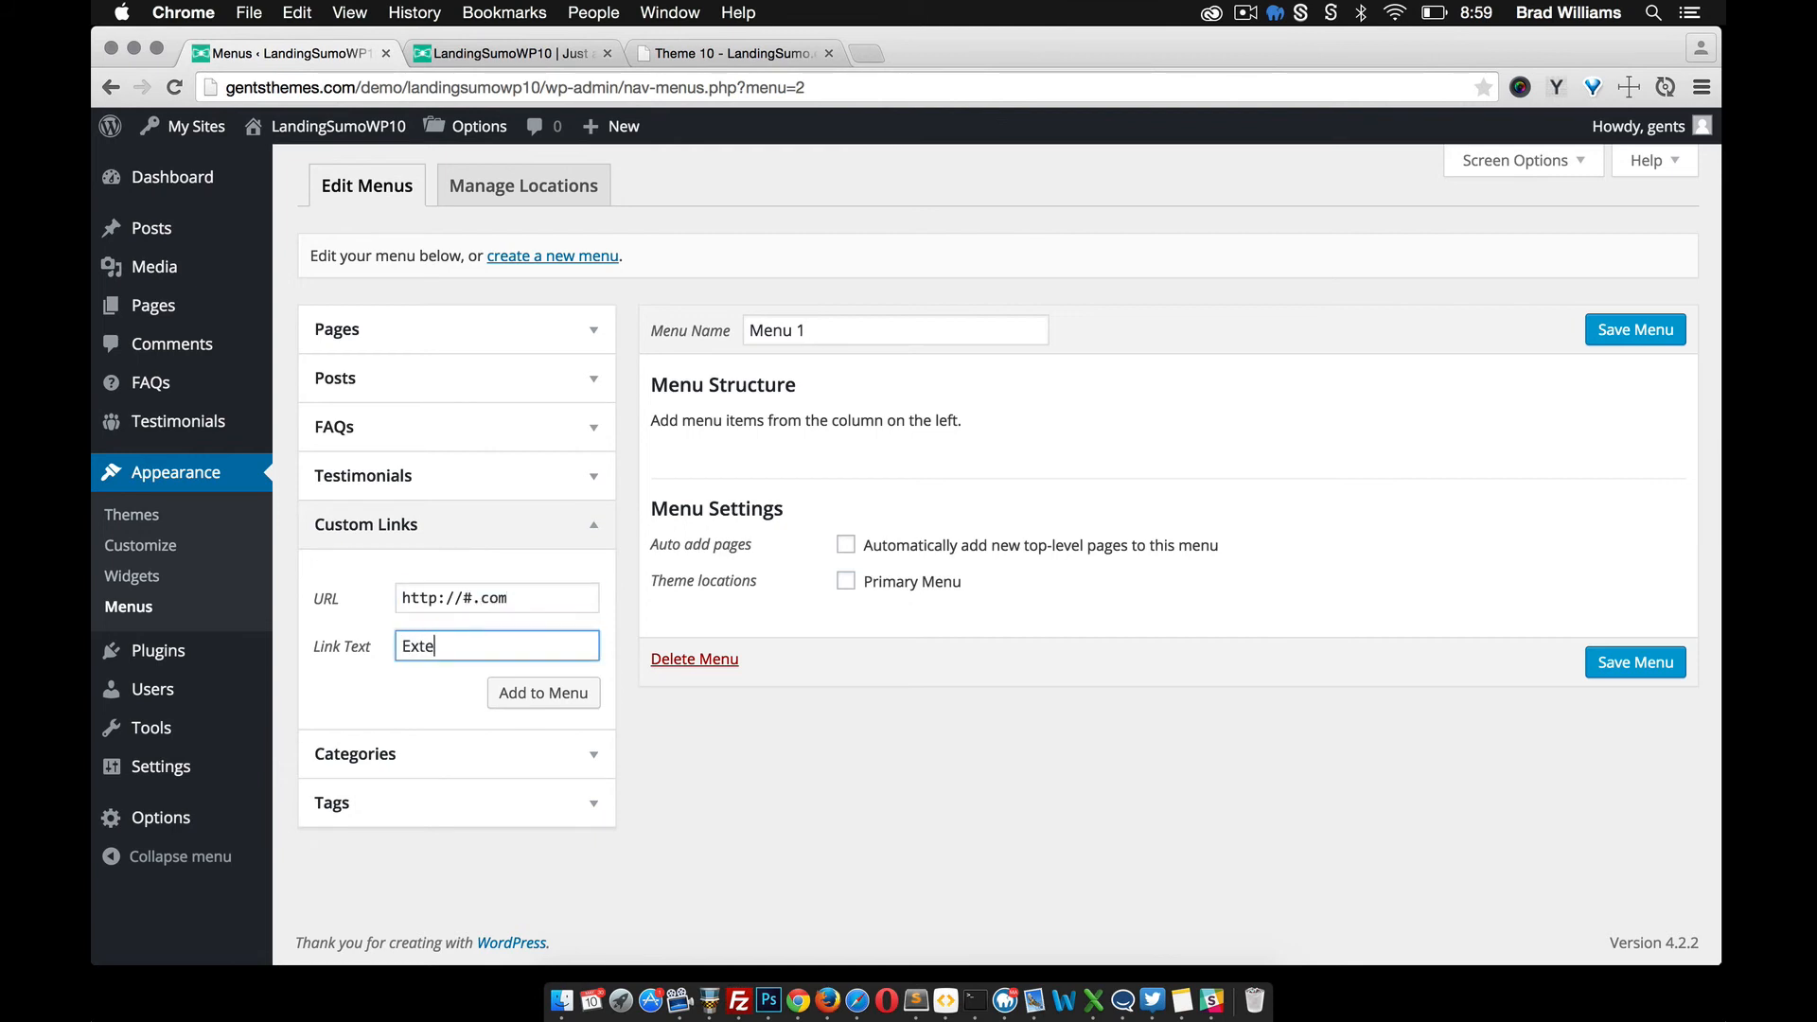
type("External Link")
left_click(530, 692)
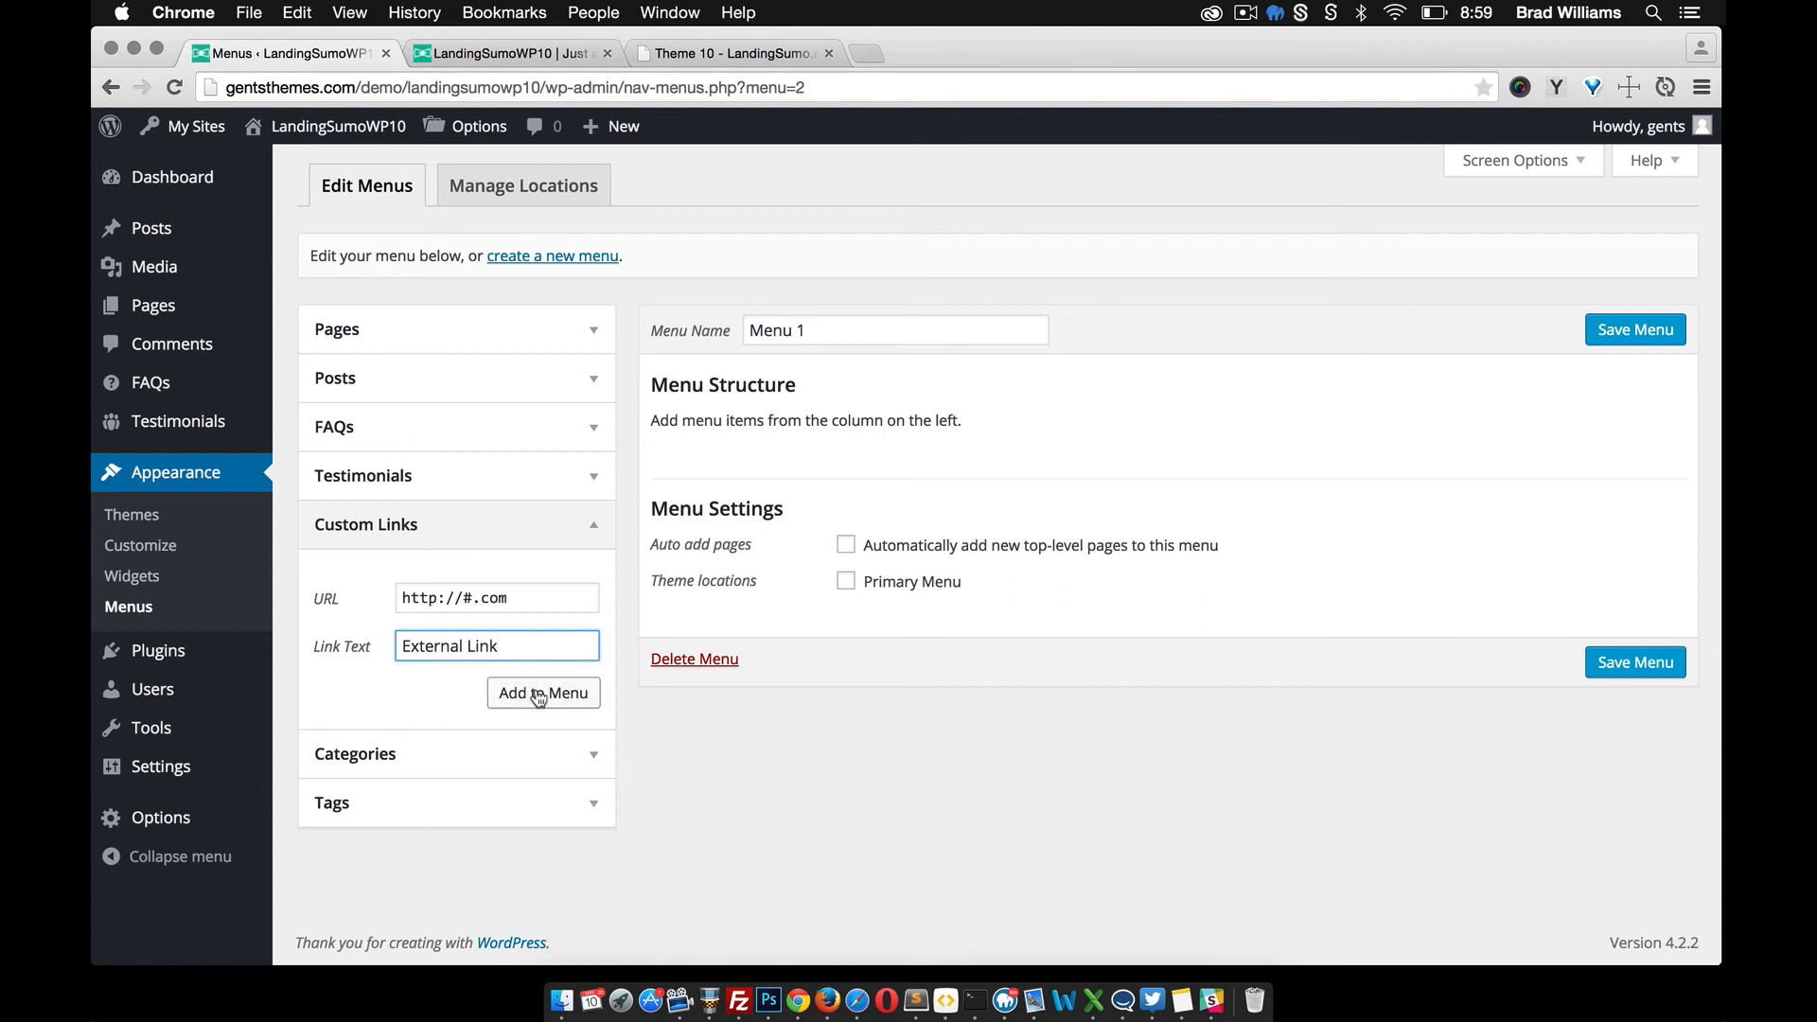
Step: Assign Menu 1 to the Primary Menu theme location and save the menu
left_click(846, 606)
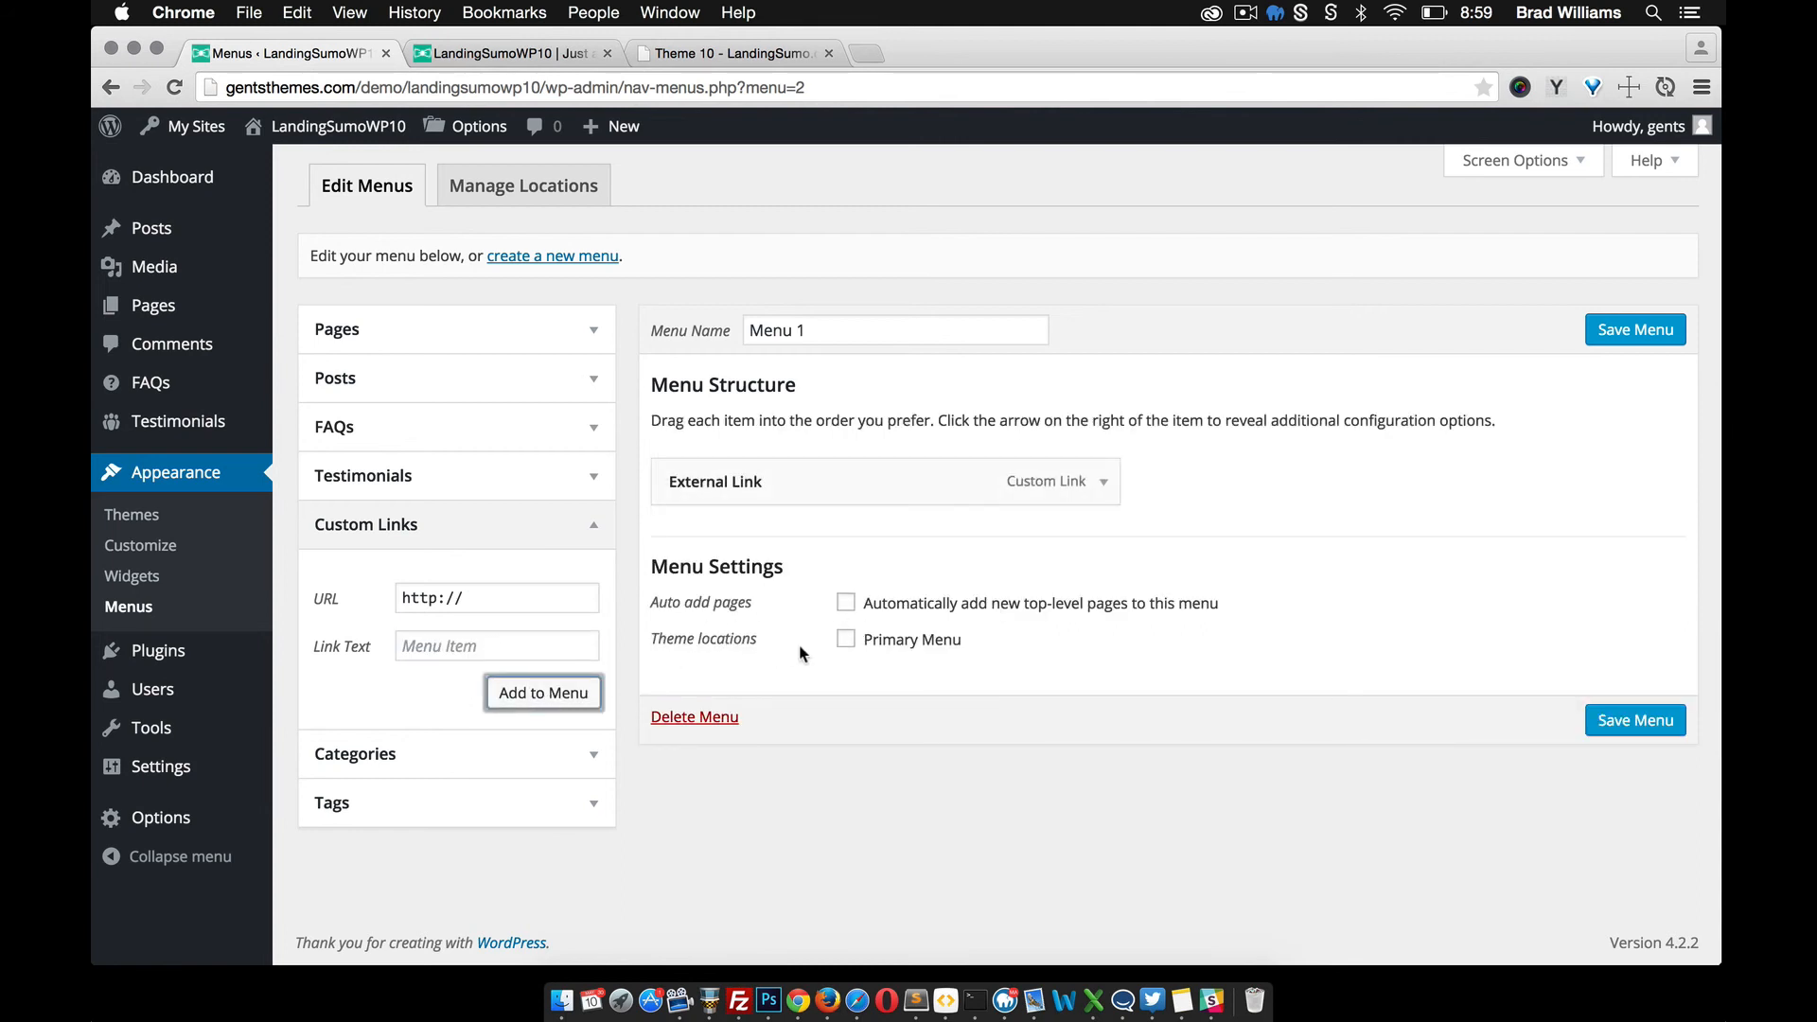
left_click(846, 641)
left_click(1621, 727)
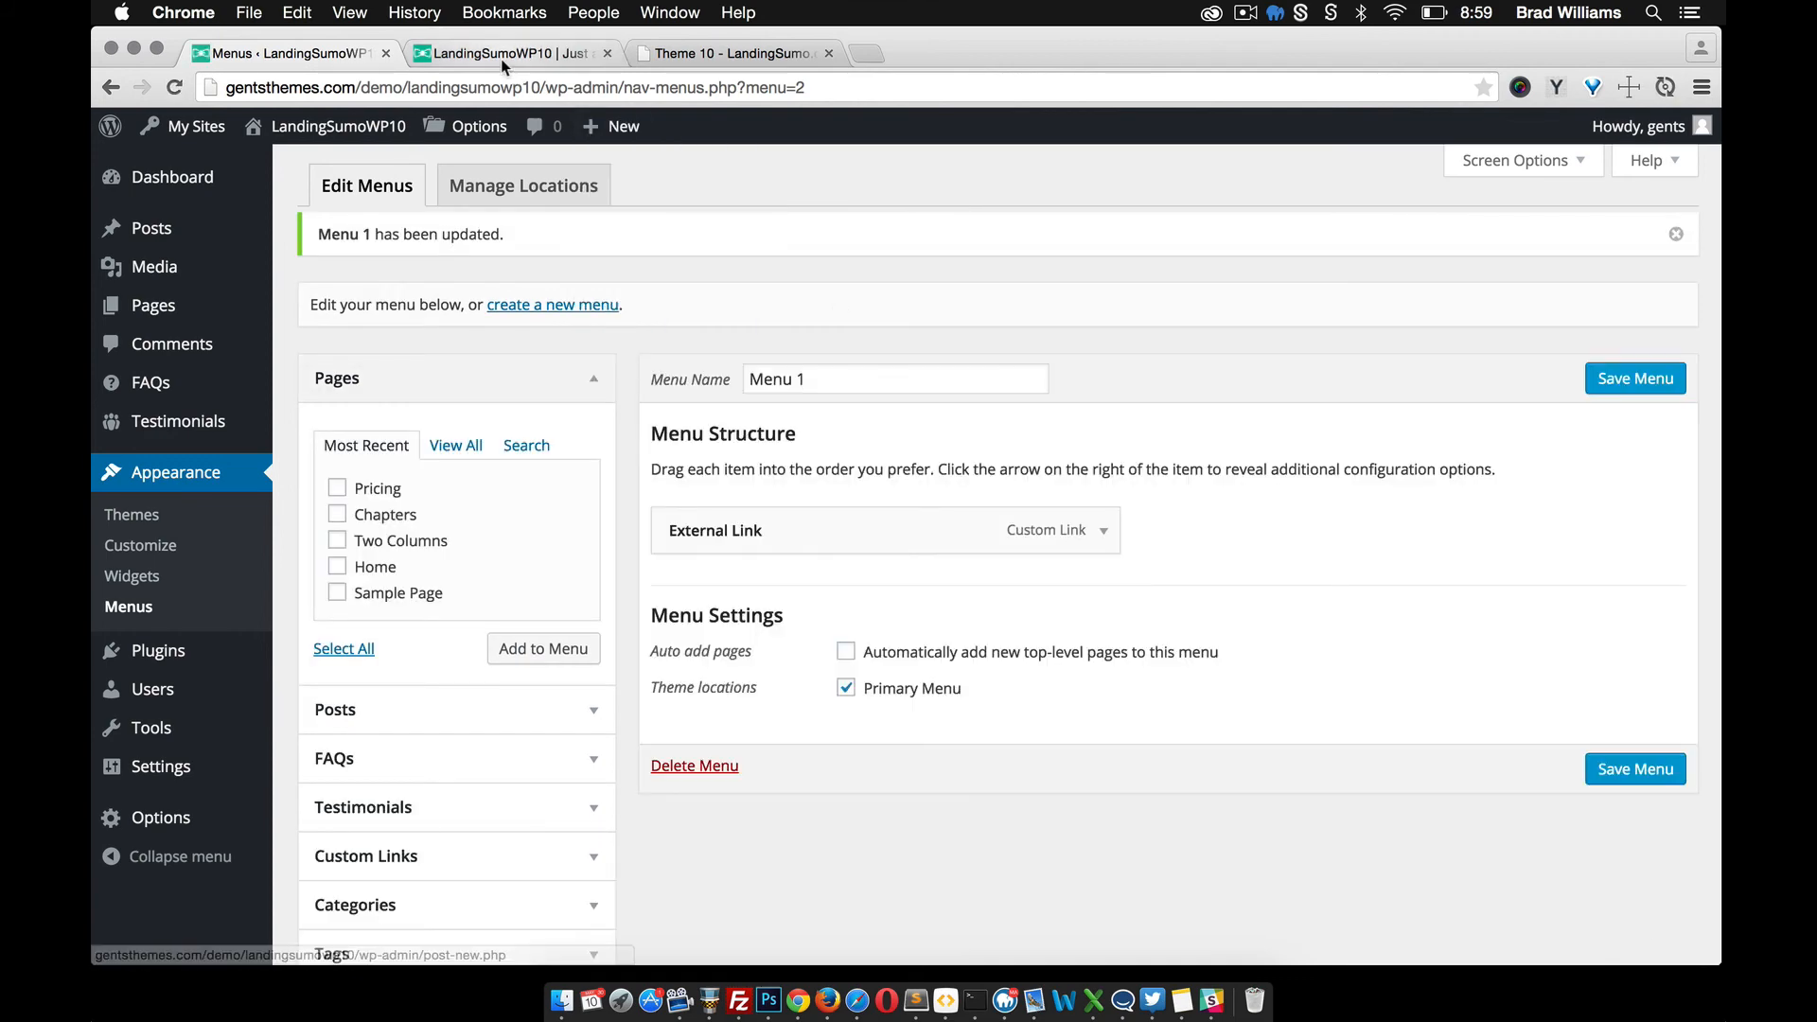
Step: Reload the live homepage and check its header navigation and page content
left_click(502, 57)
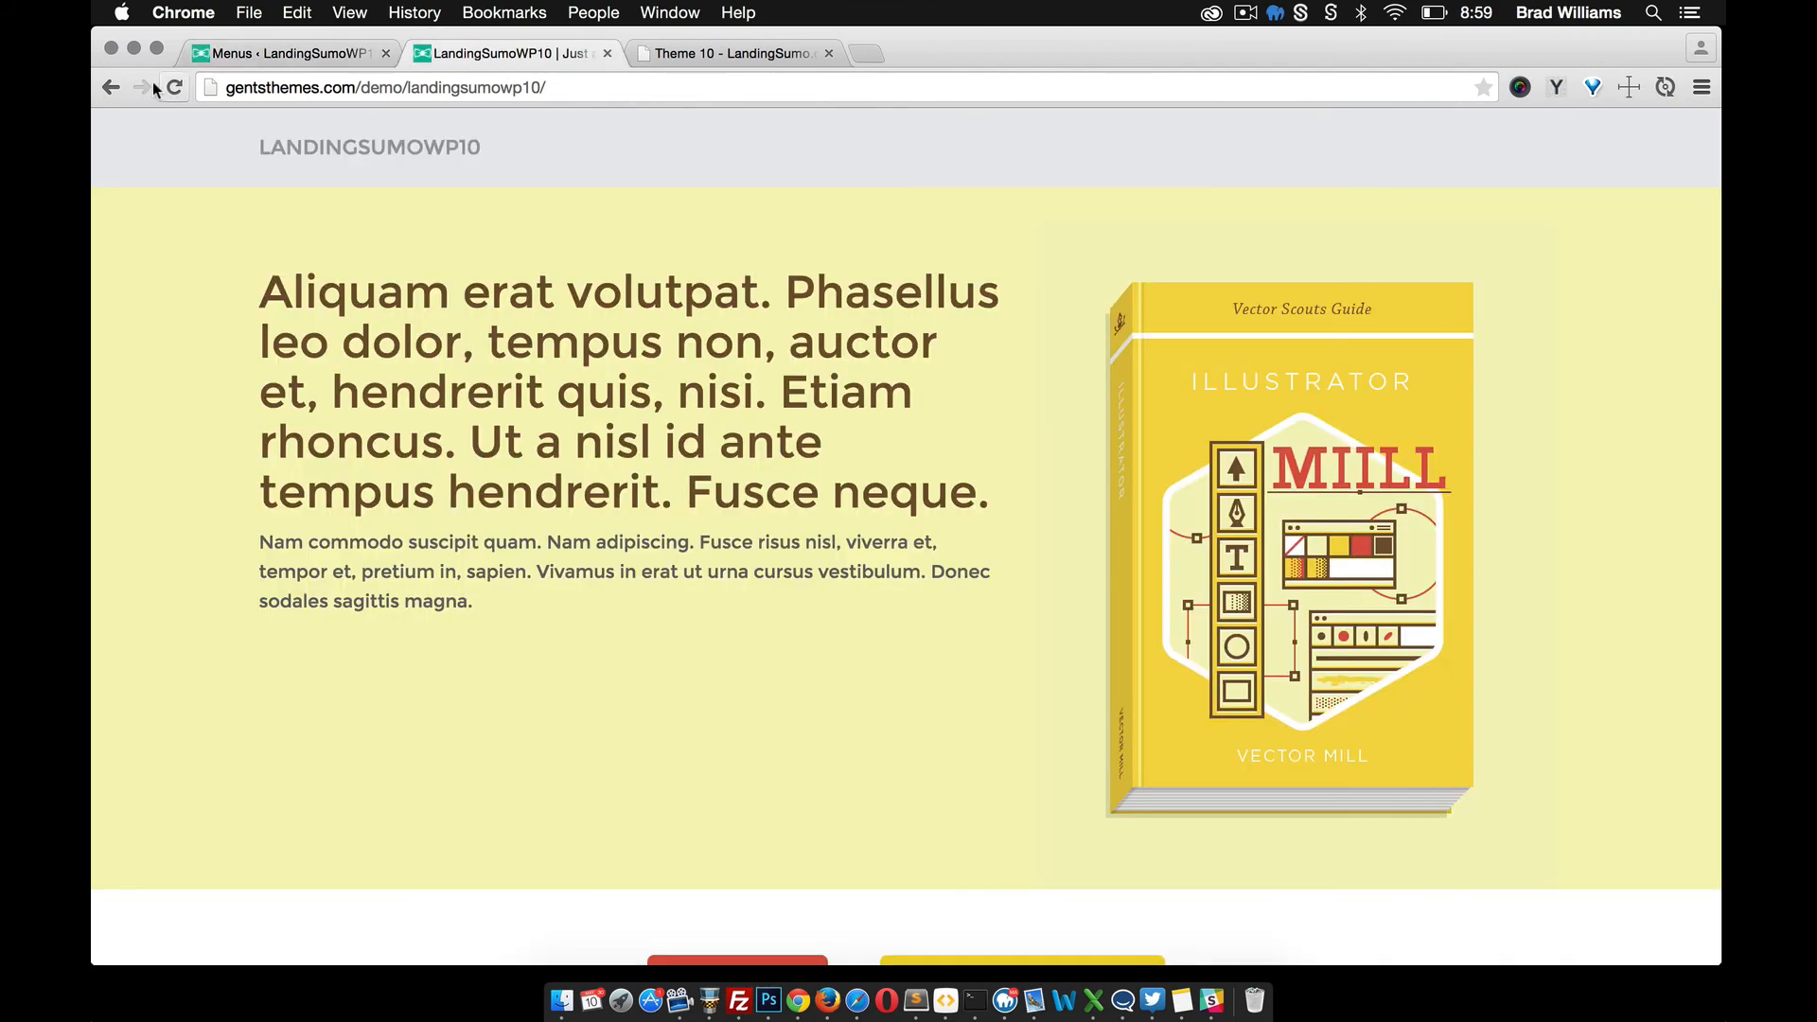
left_click(181, 87)
scroll(1395, 489, "down", 8)
scroll(1395, 489, "up", 8)
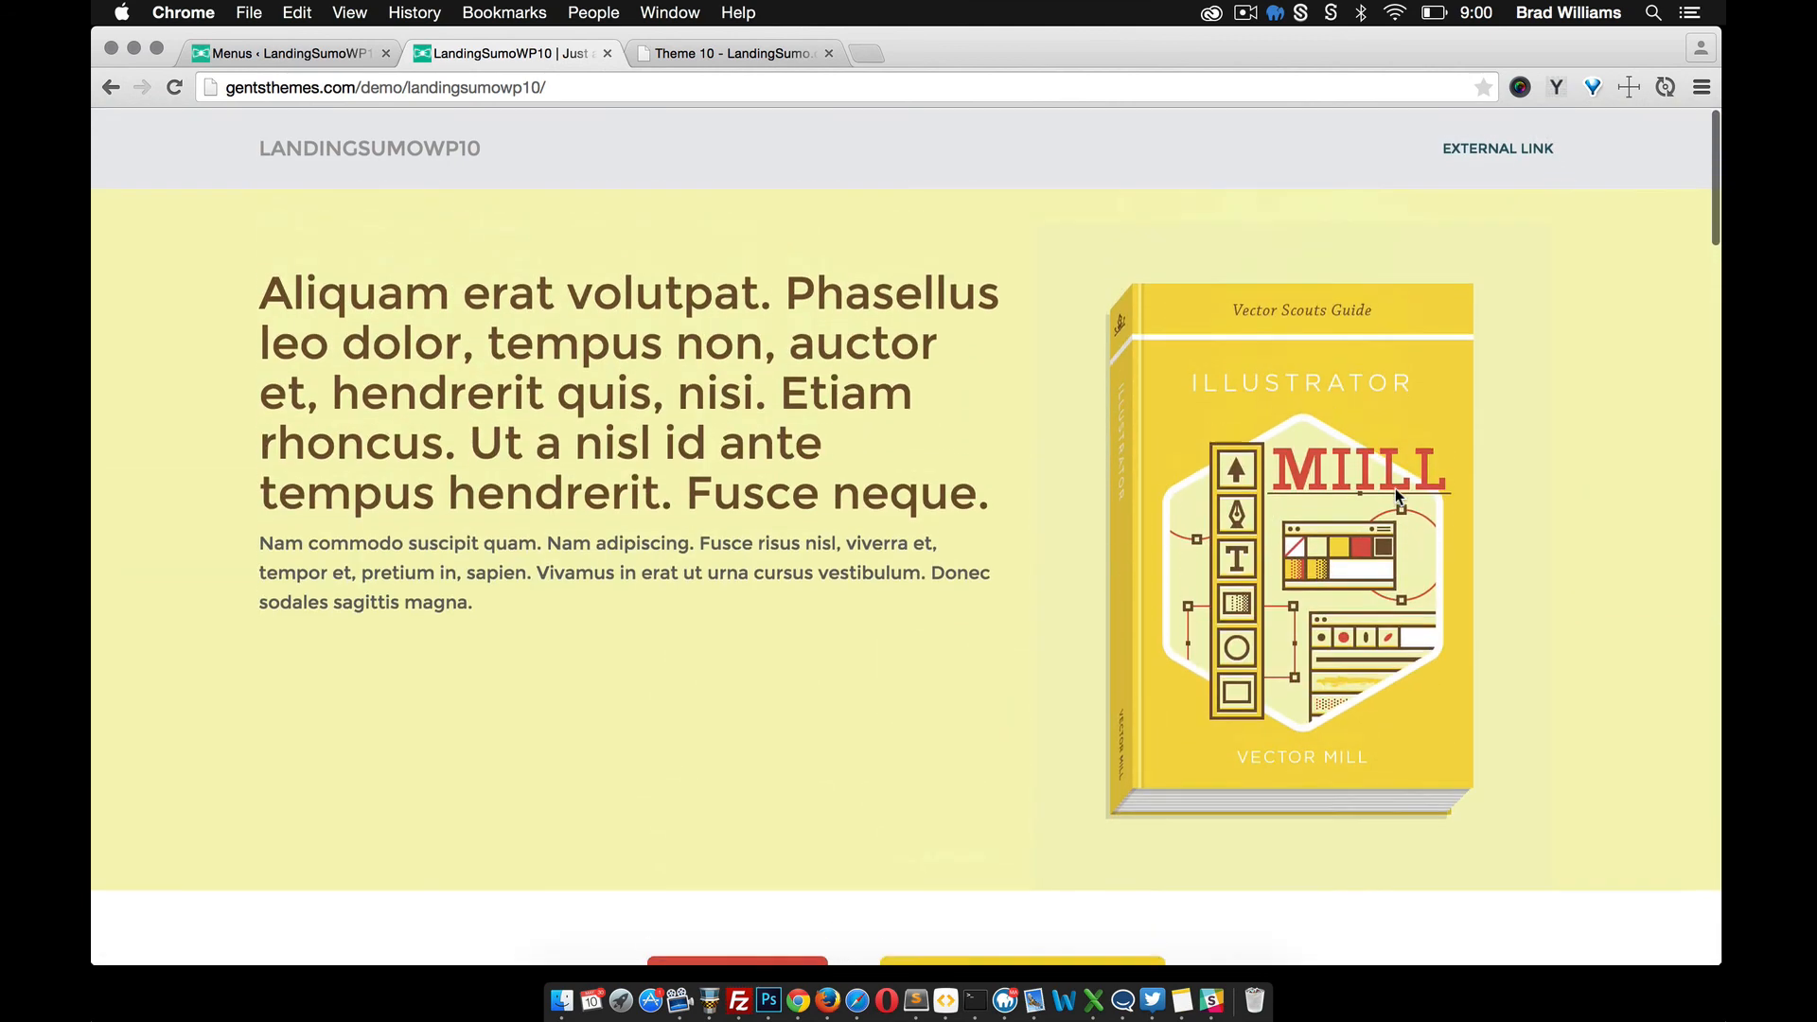